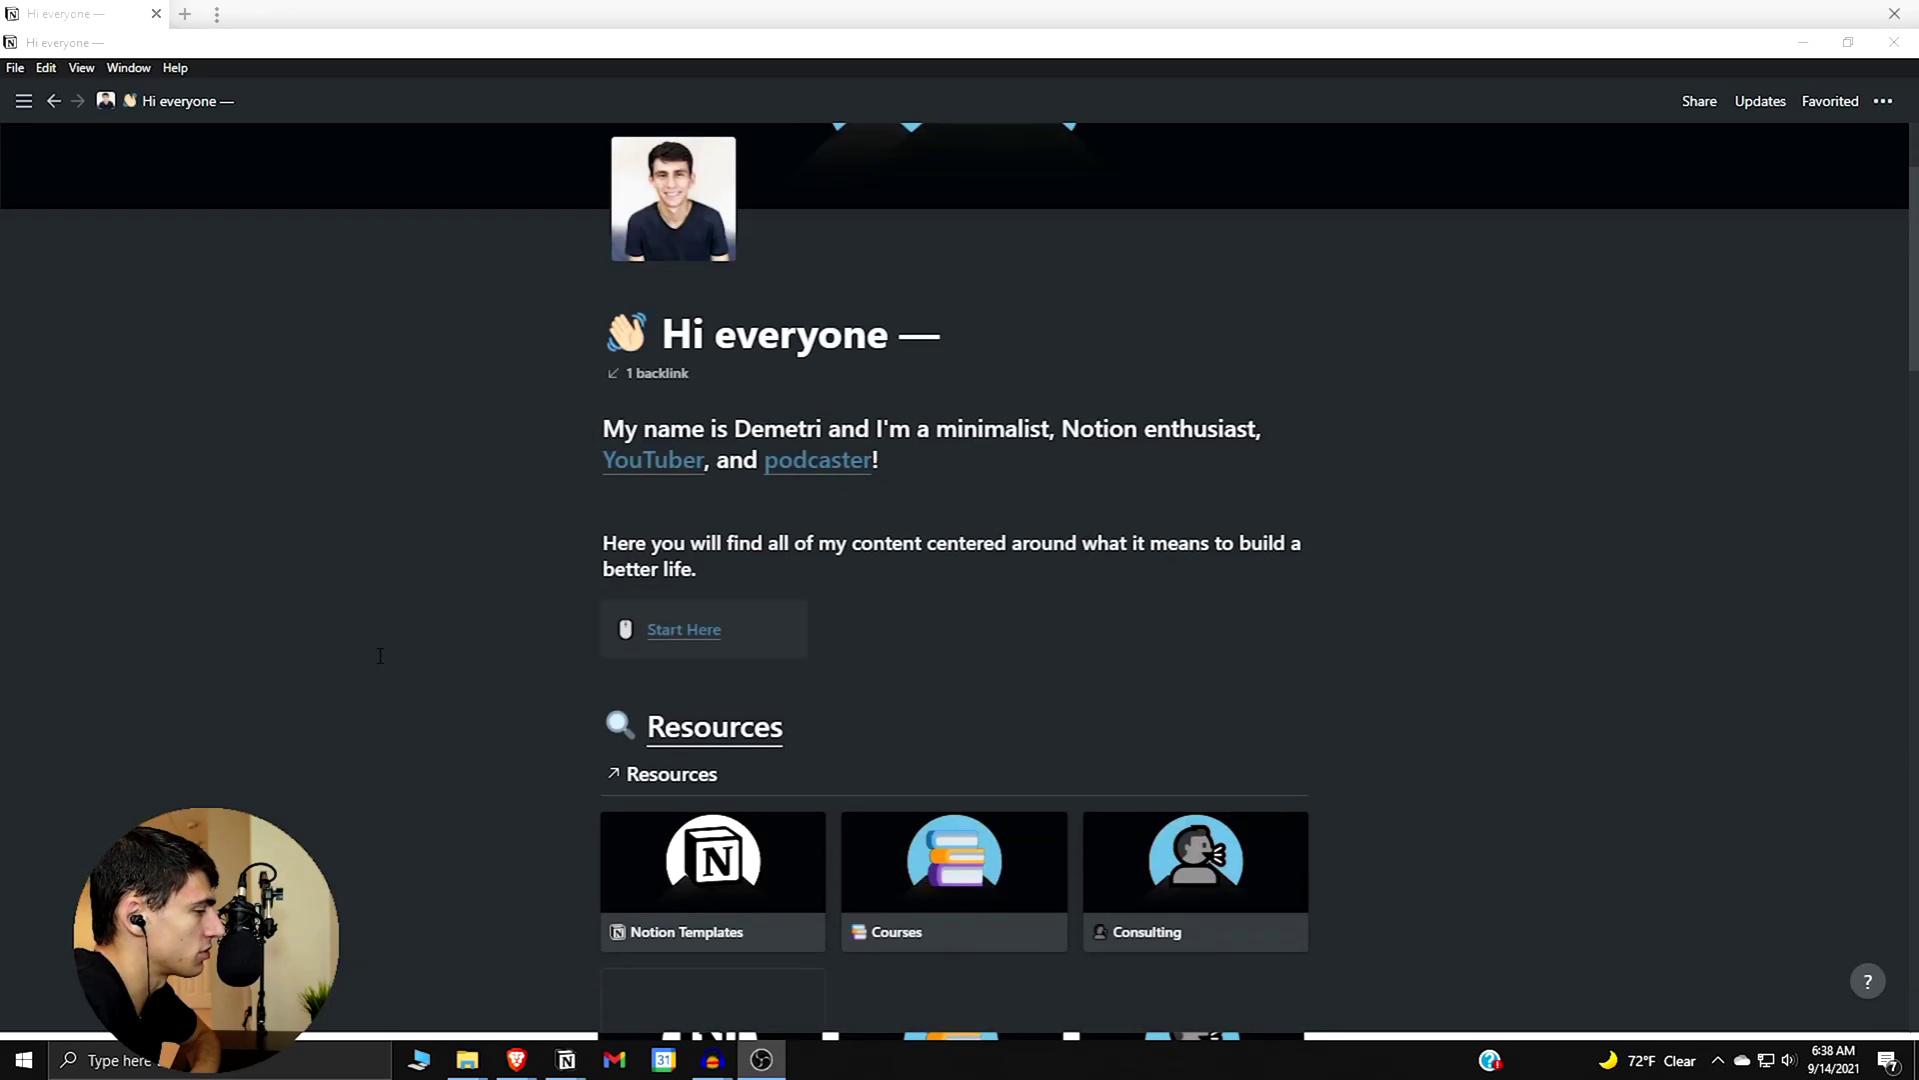
- Bring up the live riseproductive.com homepage in Brave and scroll through it
{"action": "scroll", "coordinate": [1665, 528], "scroll_direction": "down", "scroll_amount": 3}
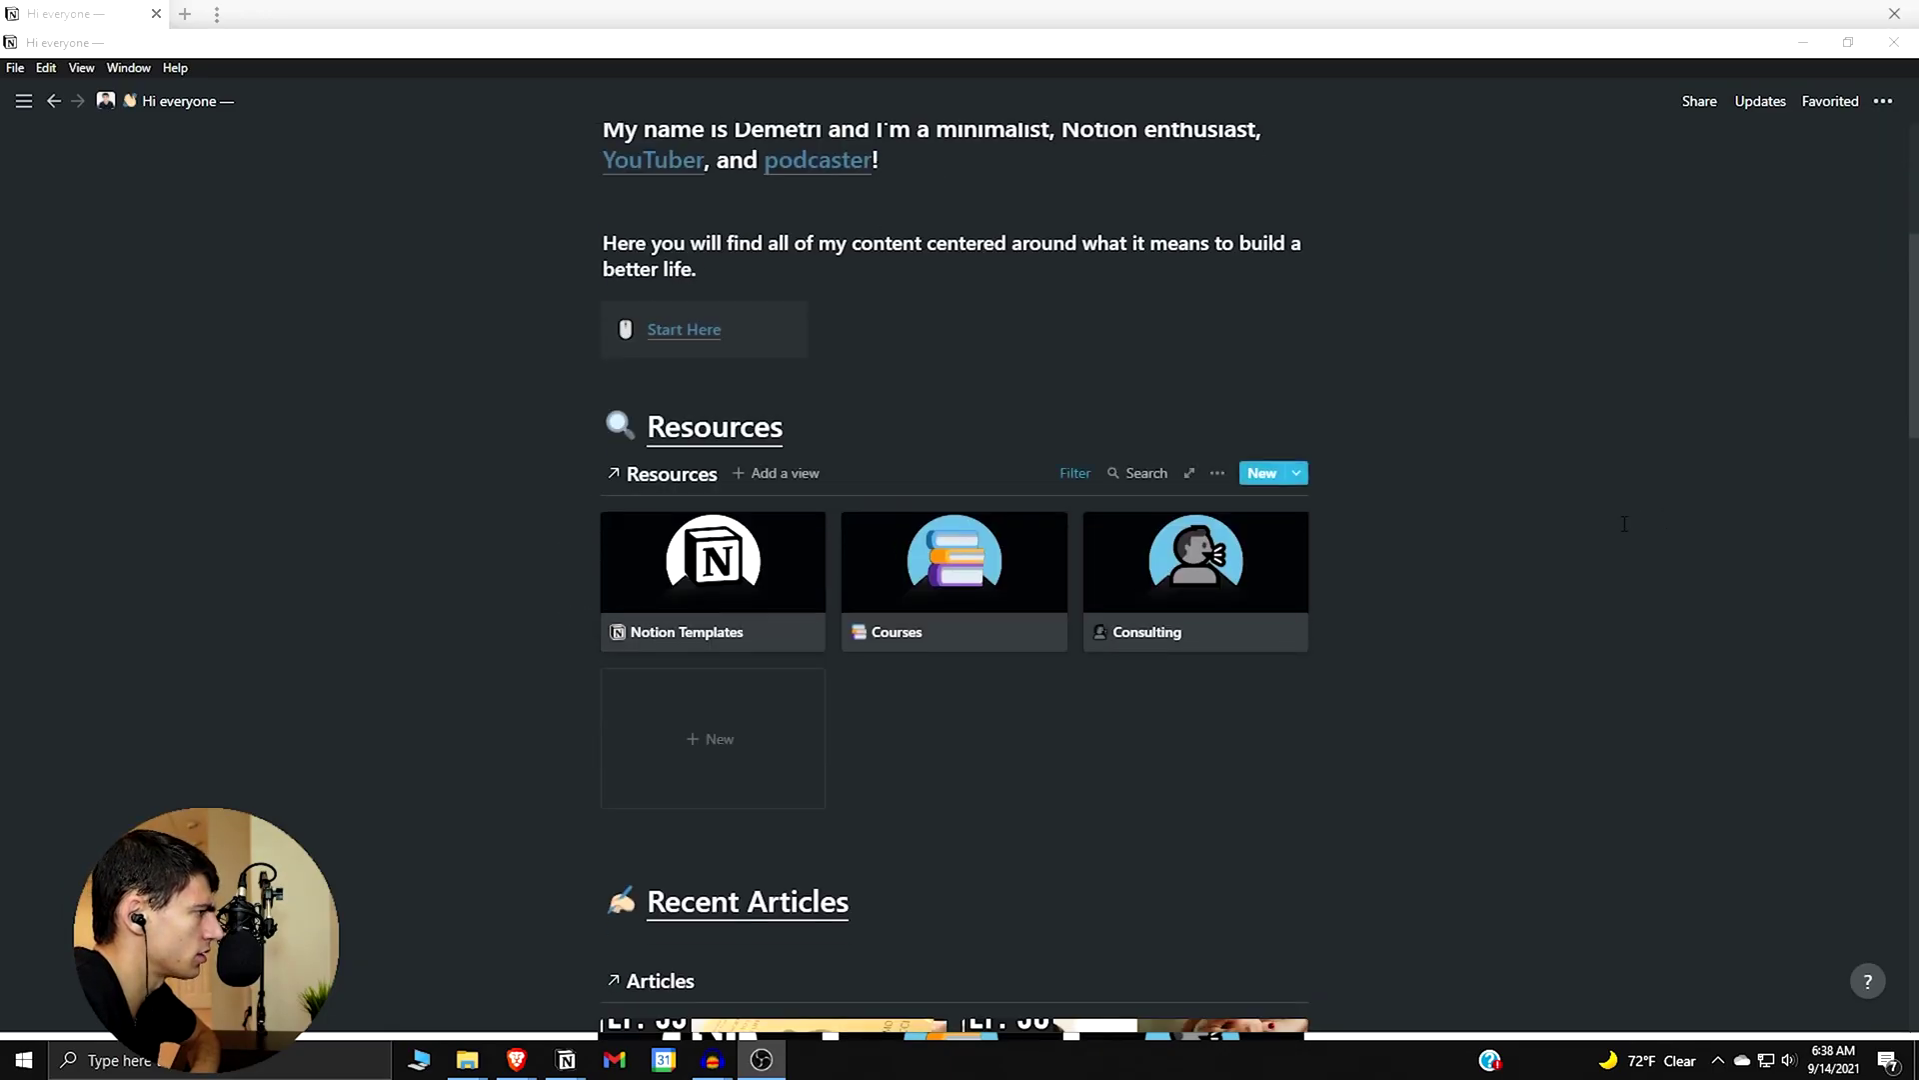
{"action": "scroll", "coordinate": [808, 660], "scroll_direction": "up", "scroll_amount": 4}
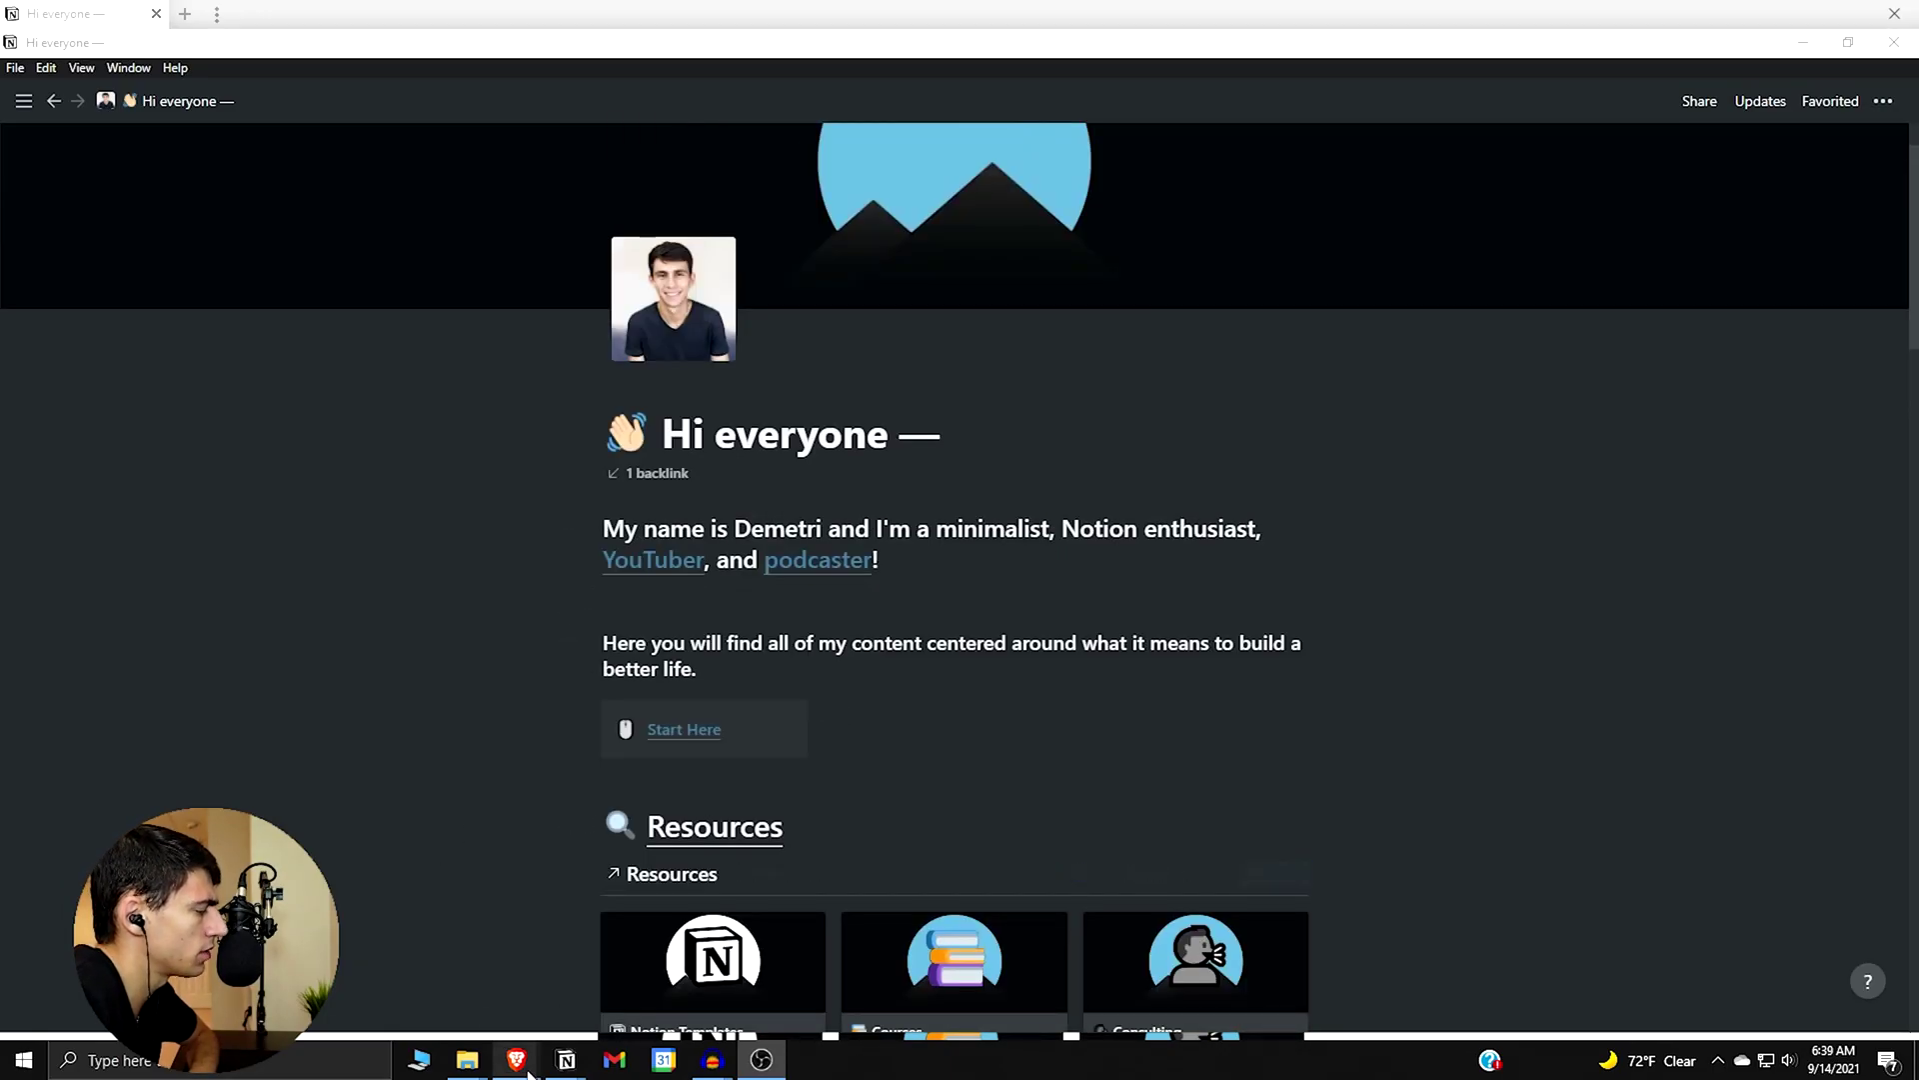
{"action": "mouse_move", "coordinate": [516, 1060]}
{"action": "left_click", "coordinate": [640, 985]}
{"action": "scroll", "coordinate": [1030, 391], "scroll_direction": "down", "scroll_amount": 6}
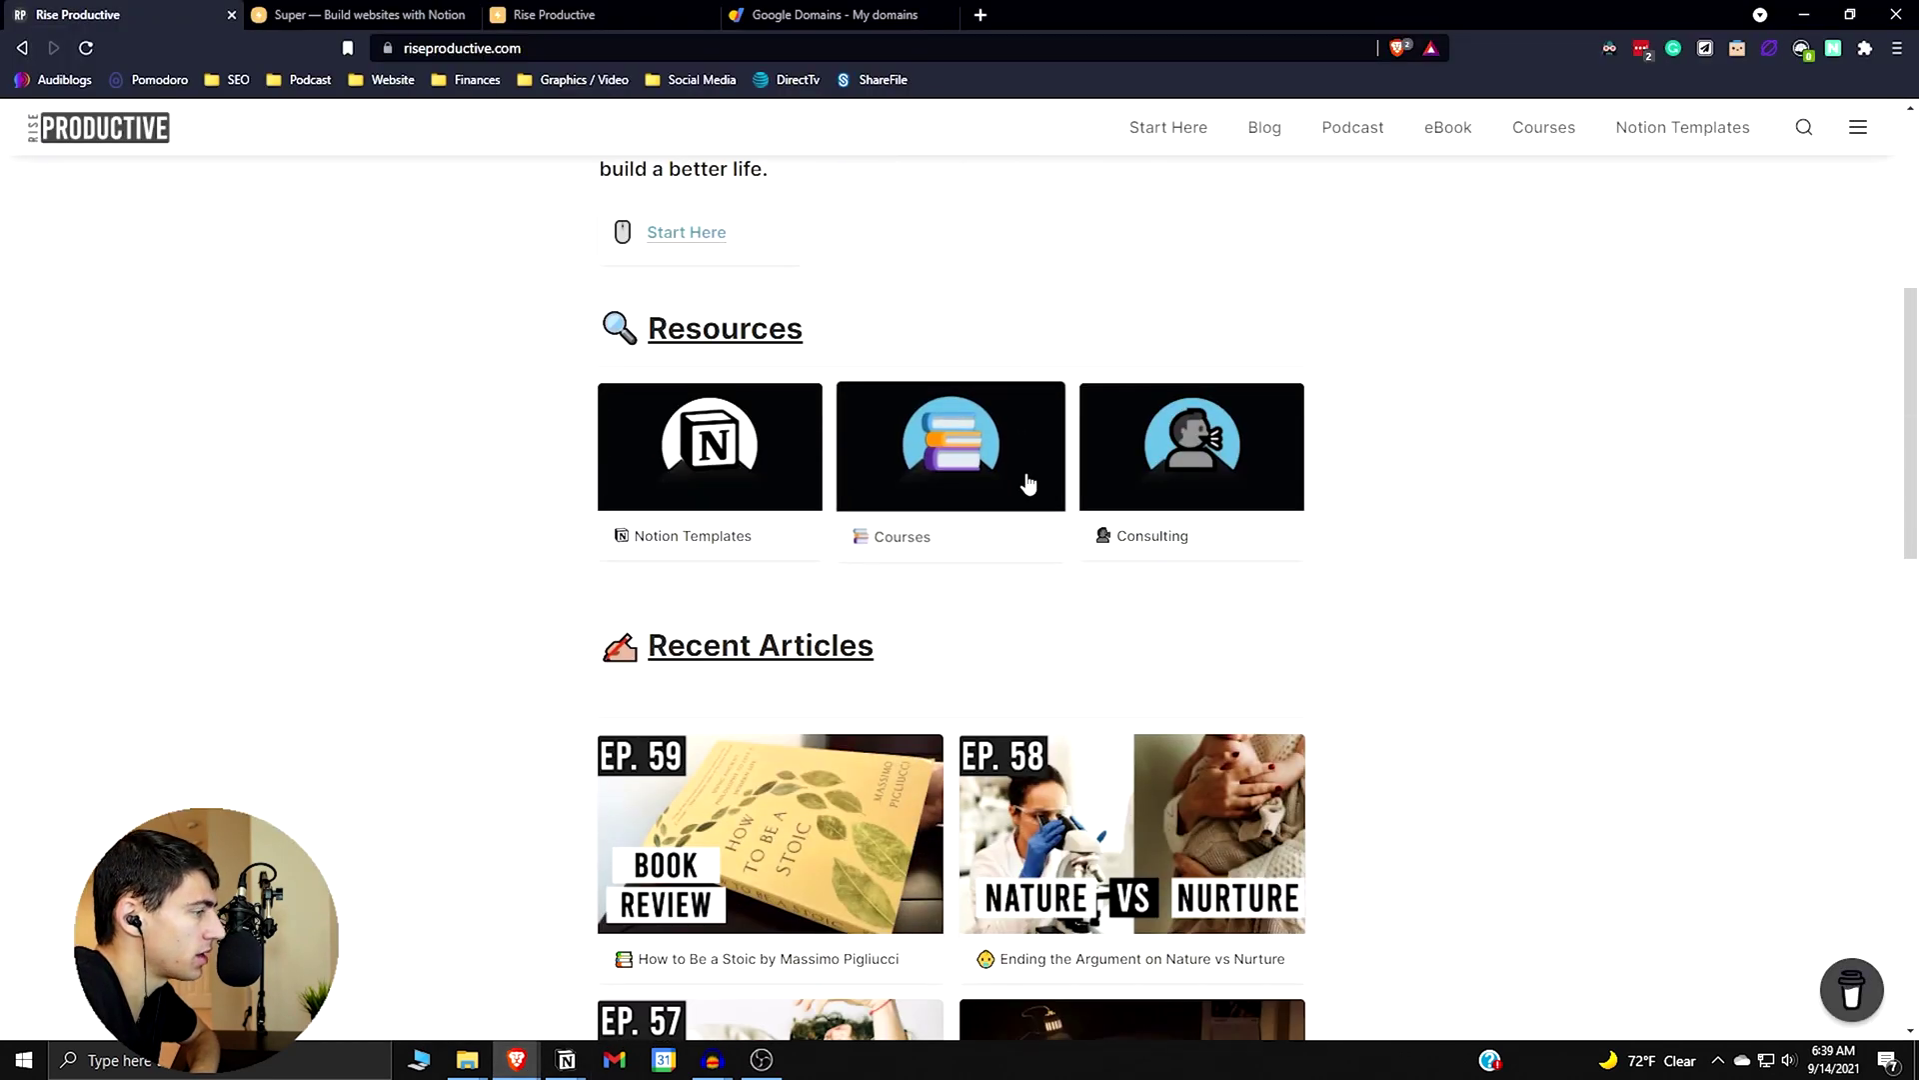
{"action": "scroll", "coordinate": [1300, 545], "scroll_direction": "down", "scroll_amount": 1}
{"action": "scroll", "coordinate": [1302, 544], "scroll_direction": "down", "scroll_amount": 1}
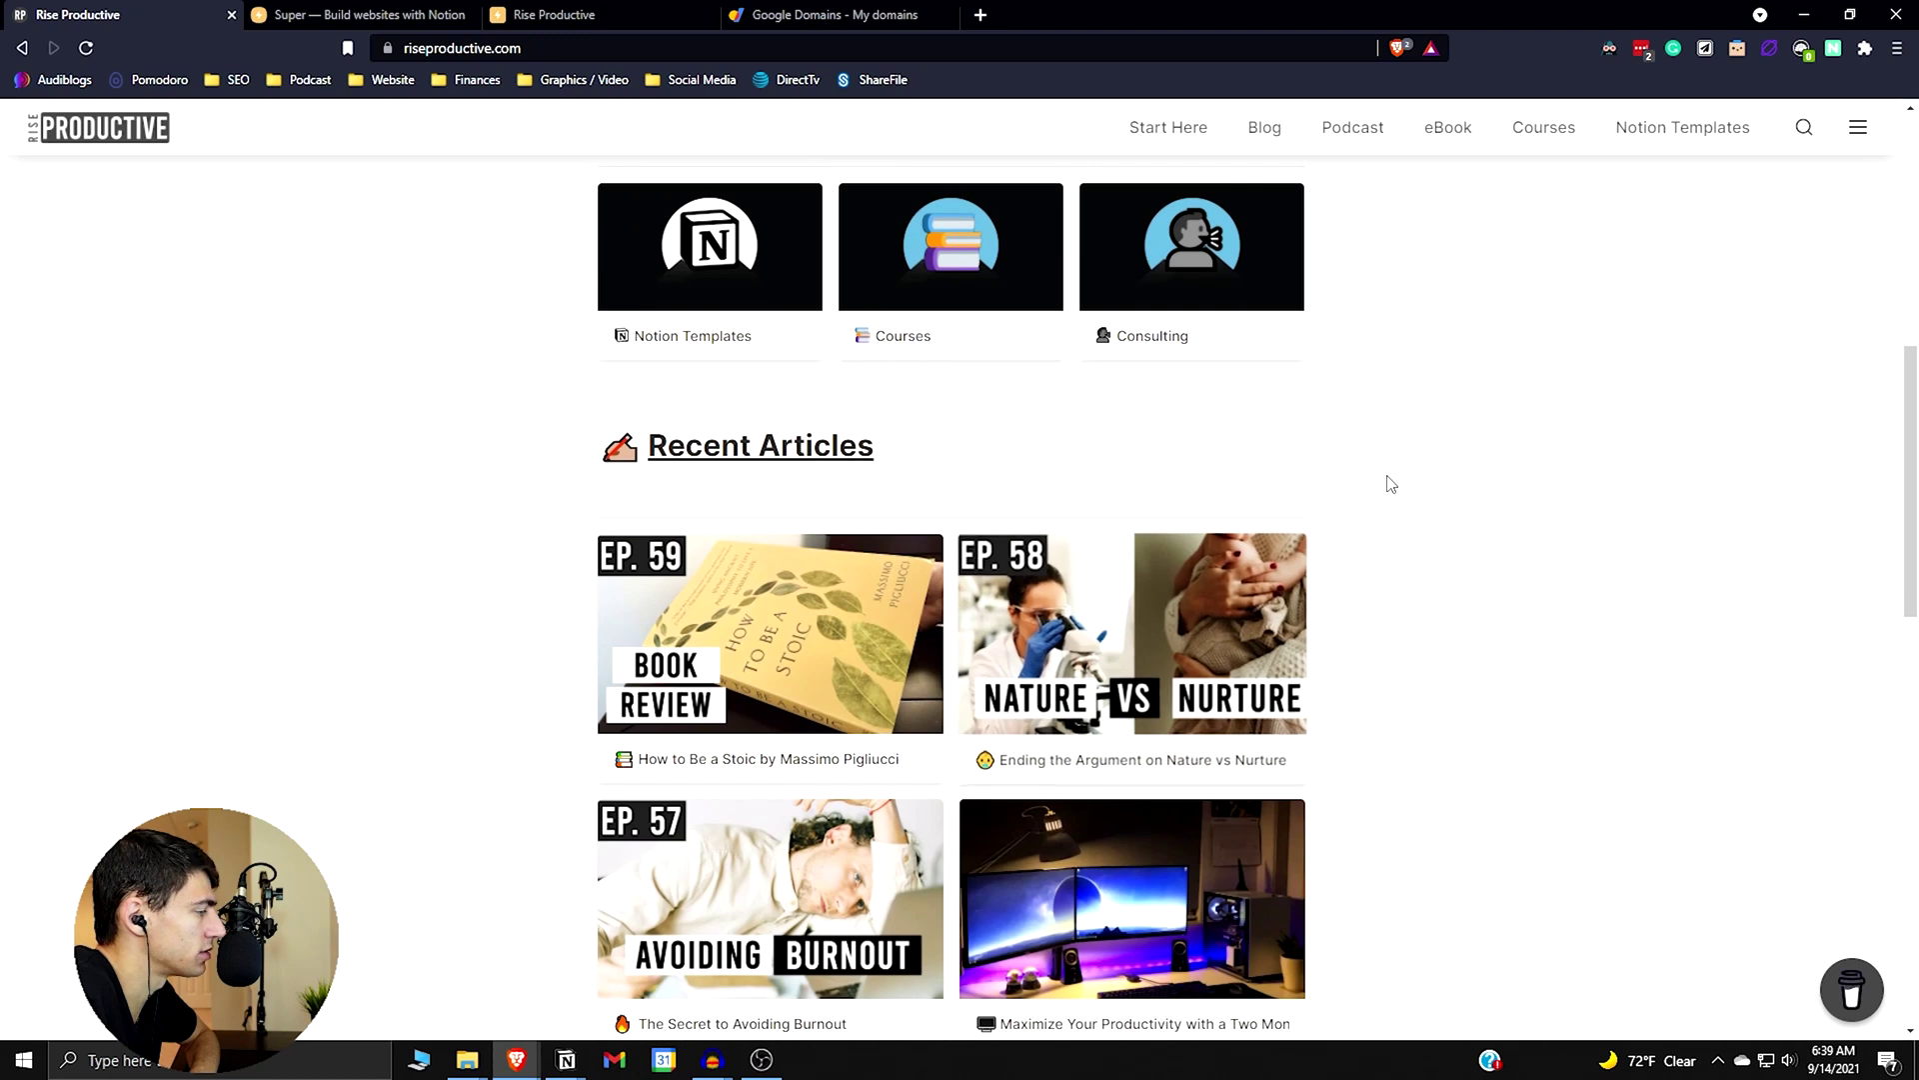
{"action": "scroll", "coordinate": [1390, 493], "scroll_direction": "down", "scroll_amount": 5}
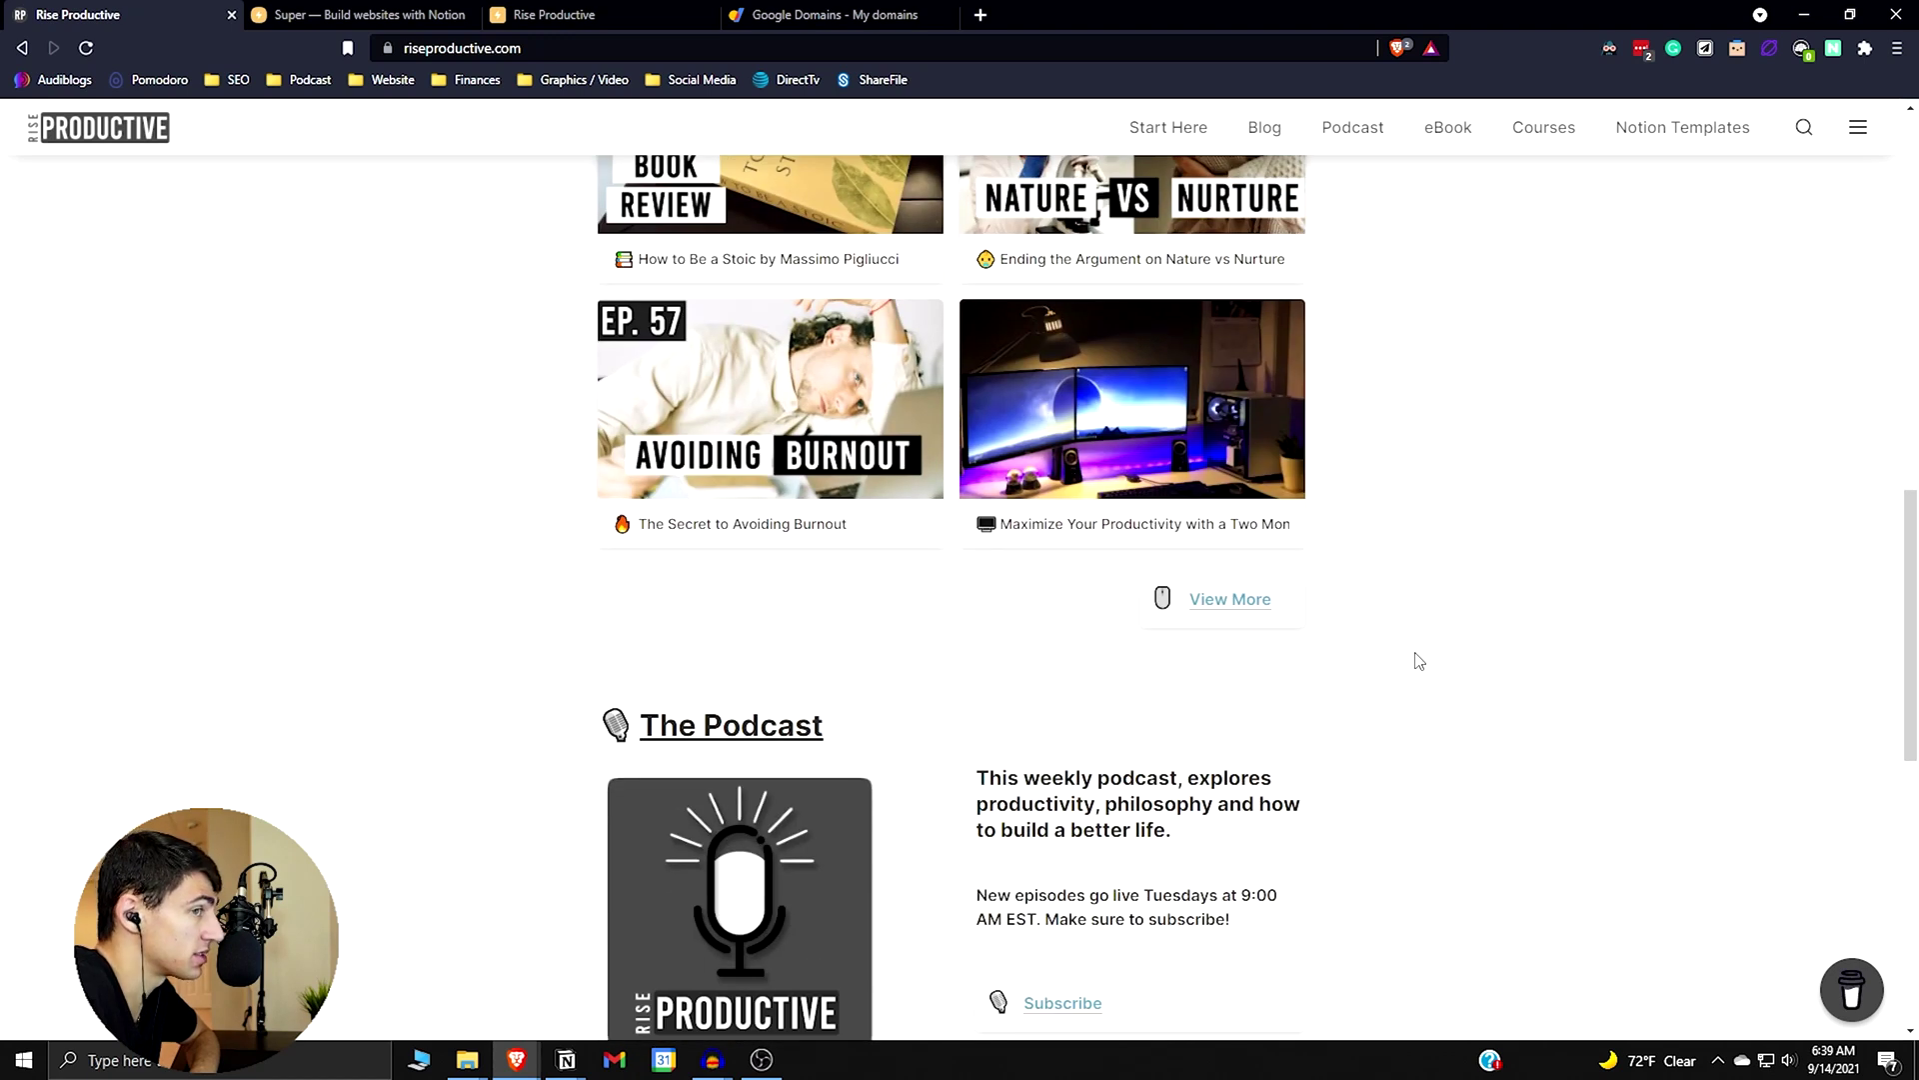
{"action": "scroll", "coordinate": [1415, 665], "scroll_direction": "up", "scroll_amount": 13}
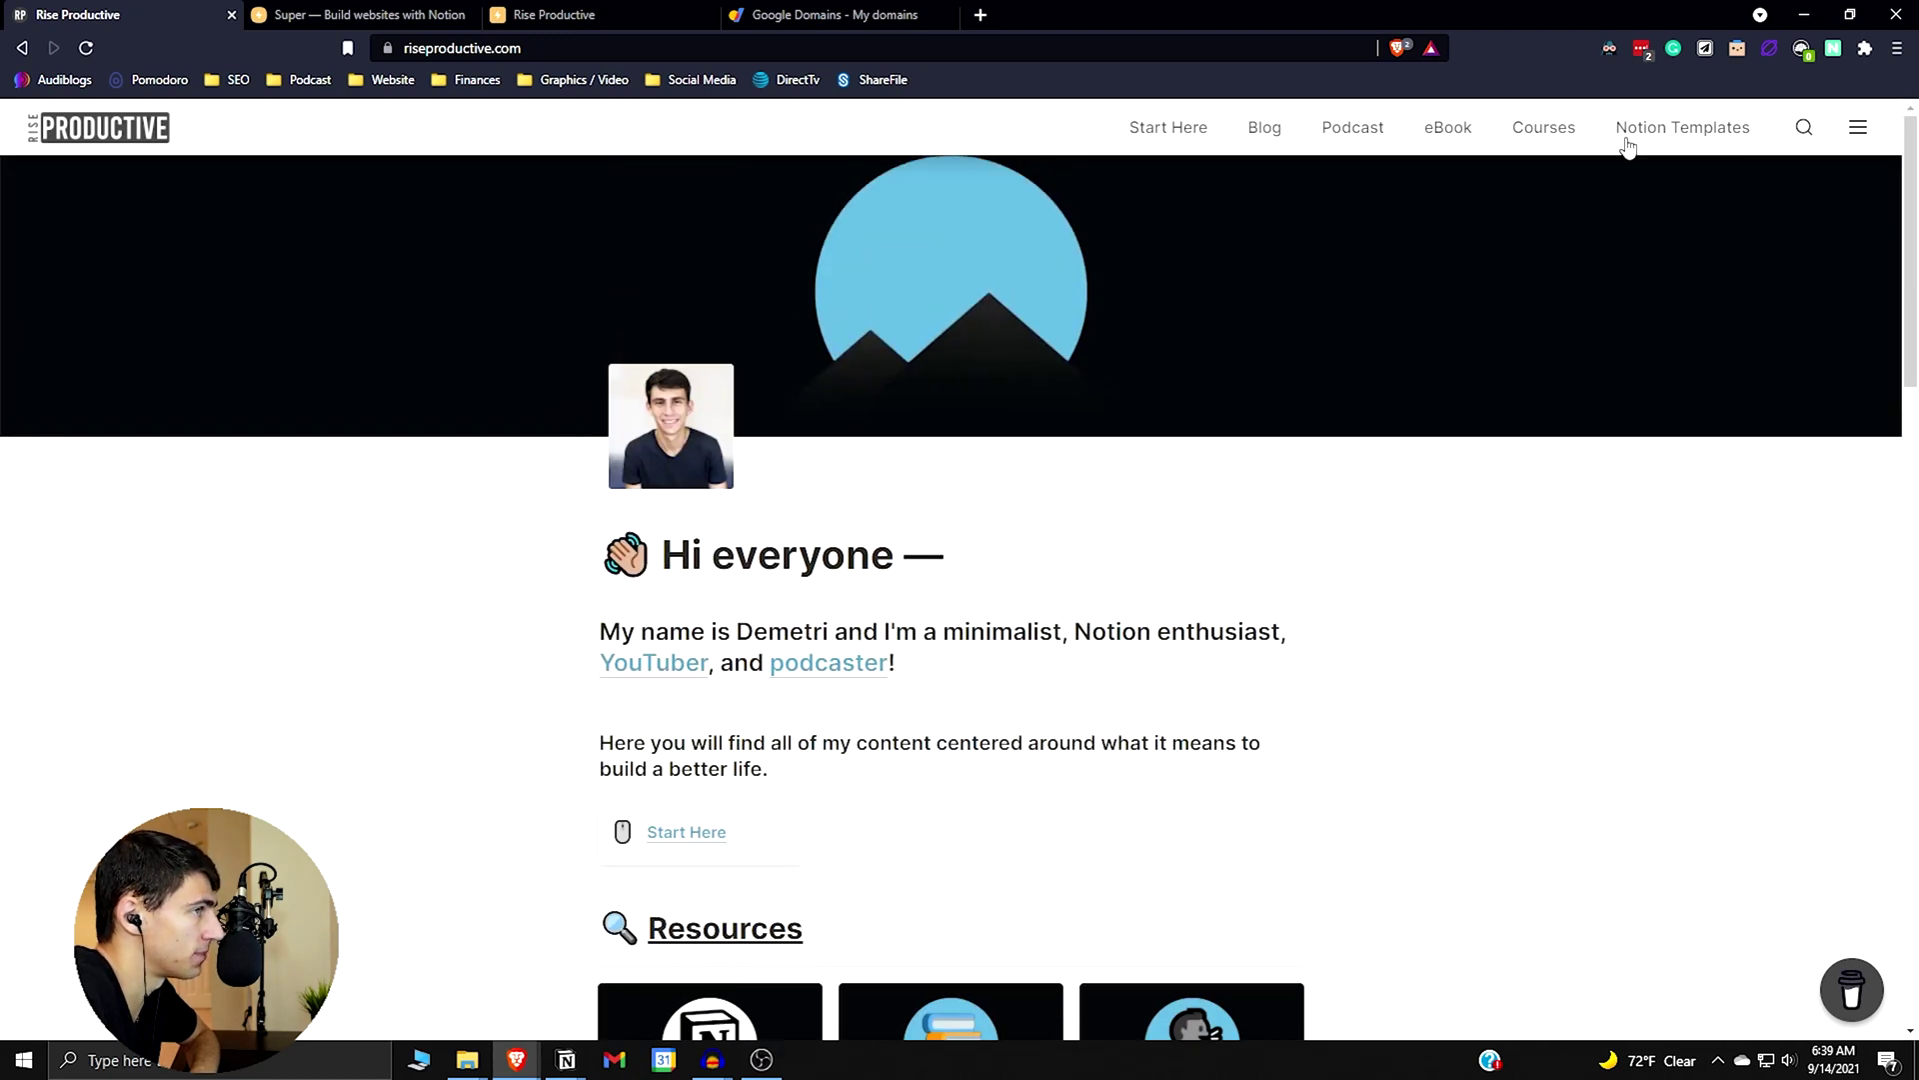
- Browse the Notion Templates and Podcast pages, then return to the Rise Productive home page
{"action": "left_click", "coordinate": [1640, 127]}
{"action": "scroll", "coordinate": [1142, 726], "scroll_direction": "down", "scroll_amount": 4}
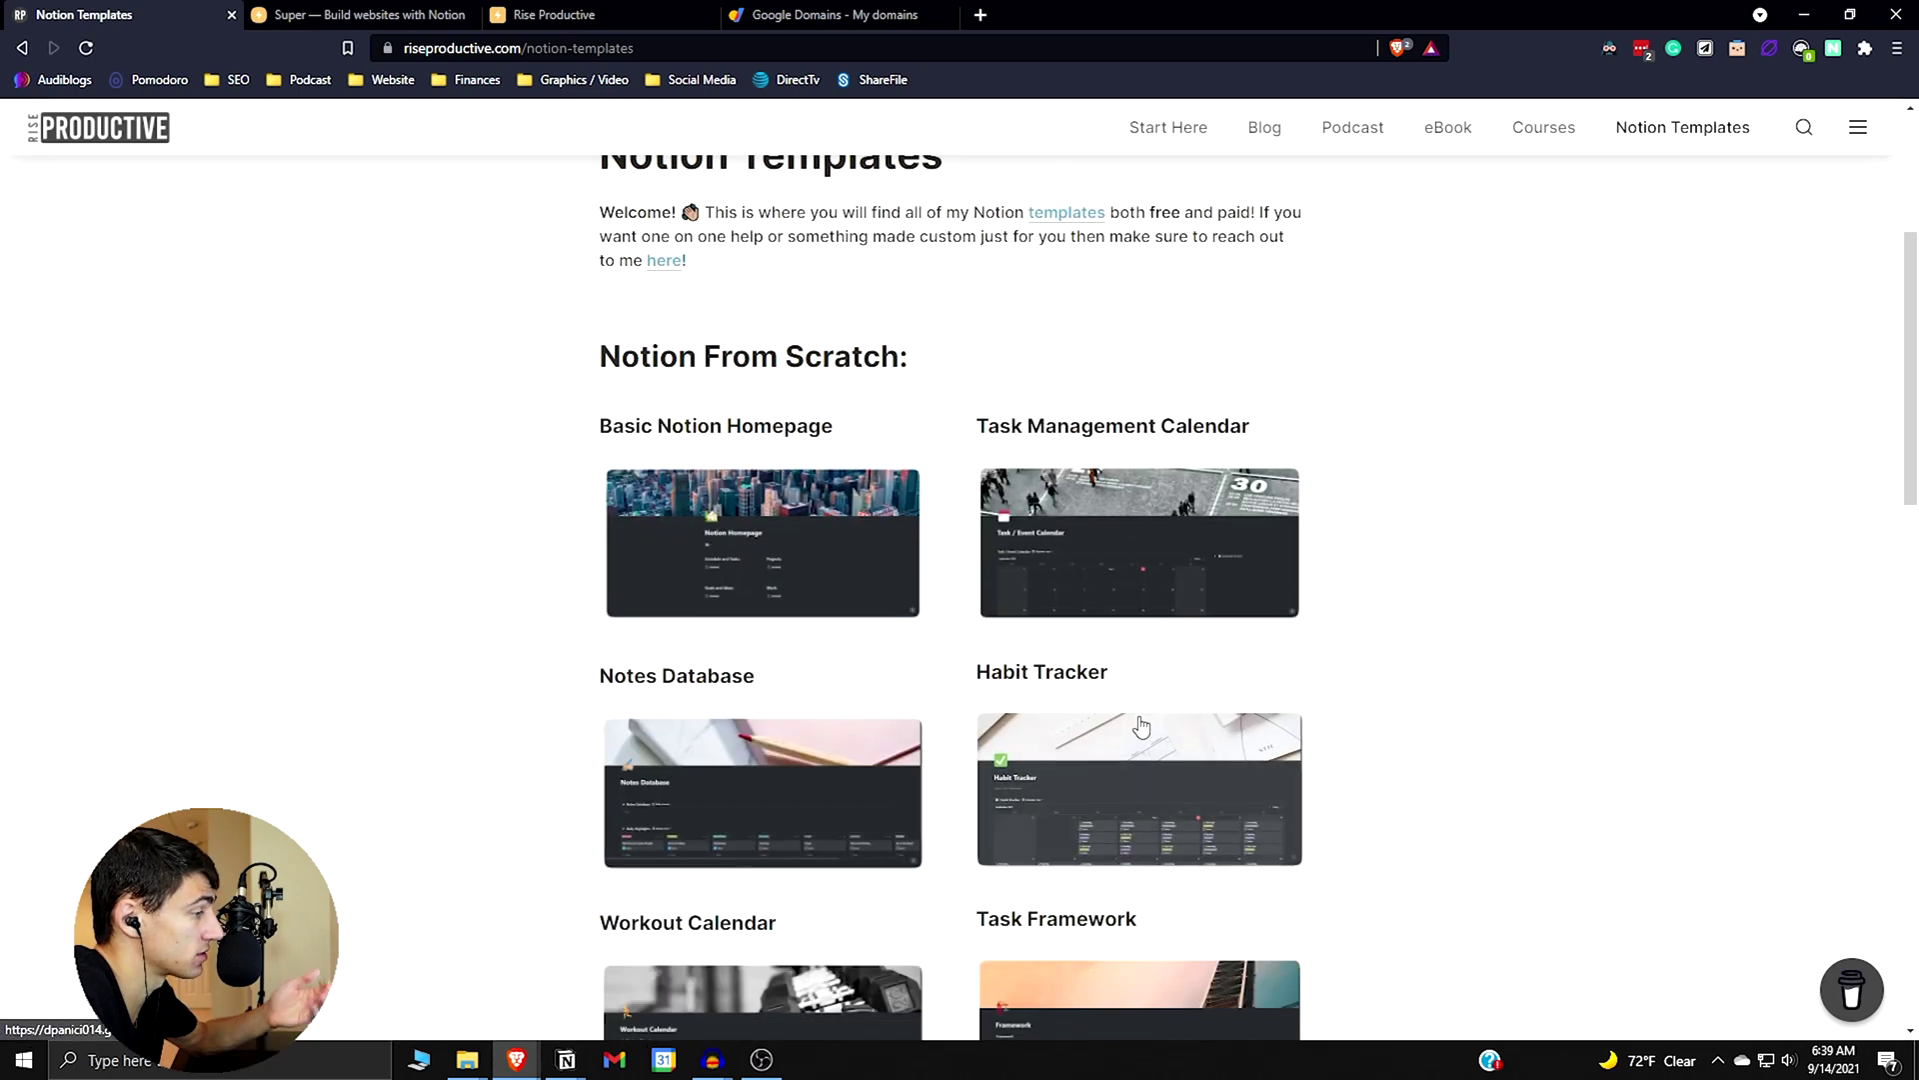
{"action": "scroll", "coordinate": [983, 797], "scroll_direction": "down", "scroll_amount": 3}
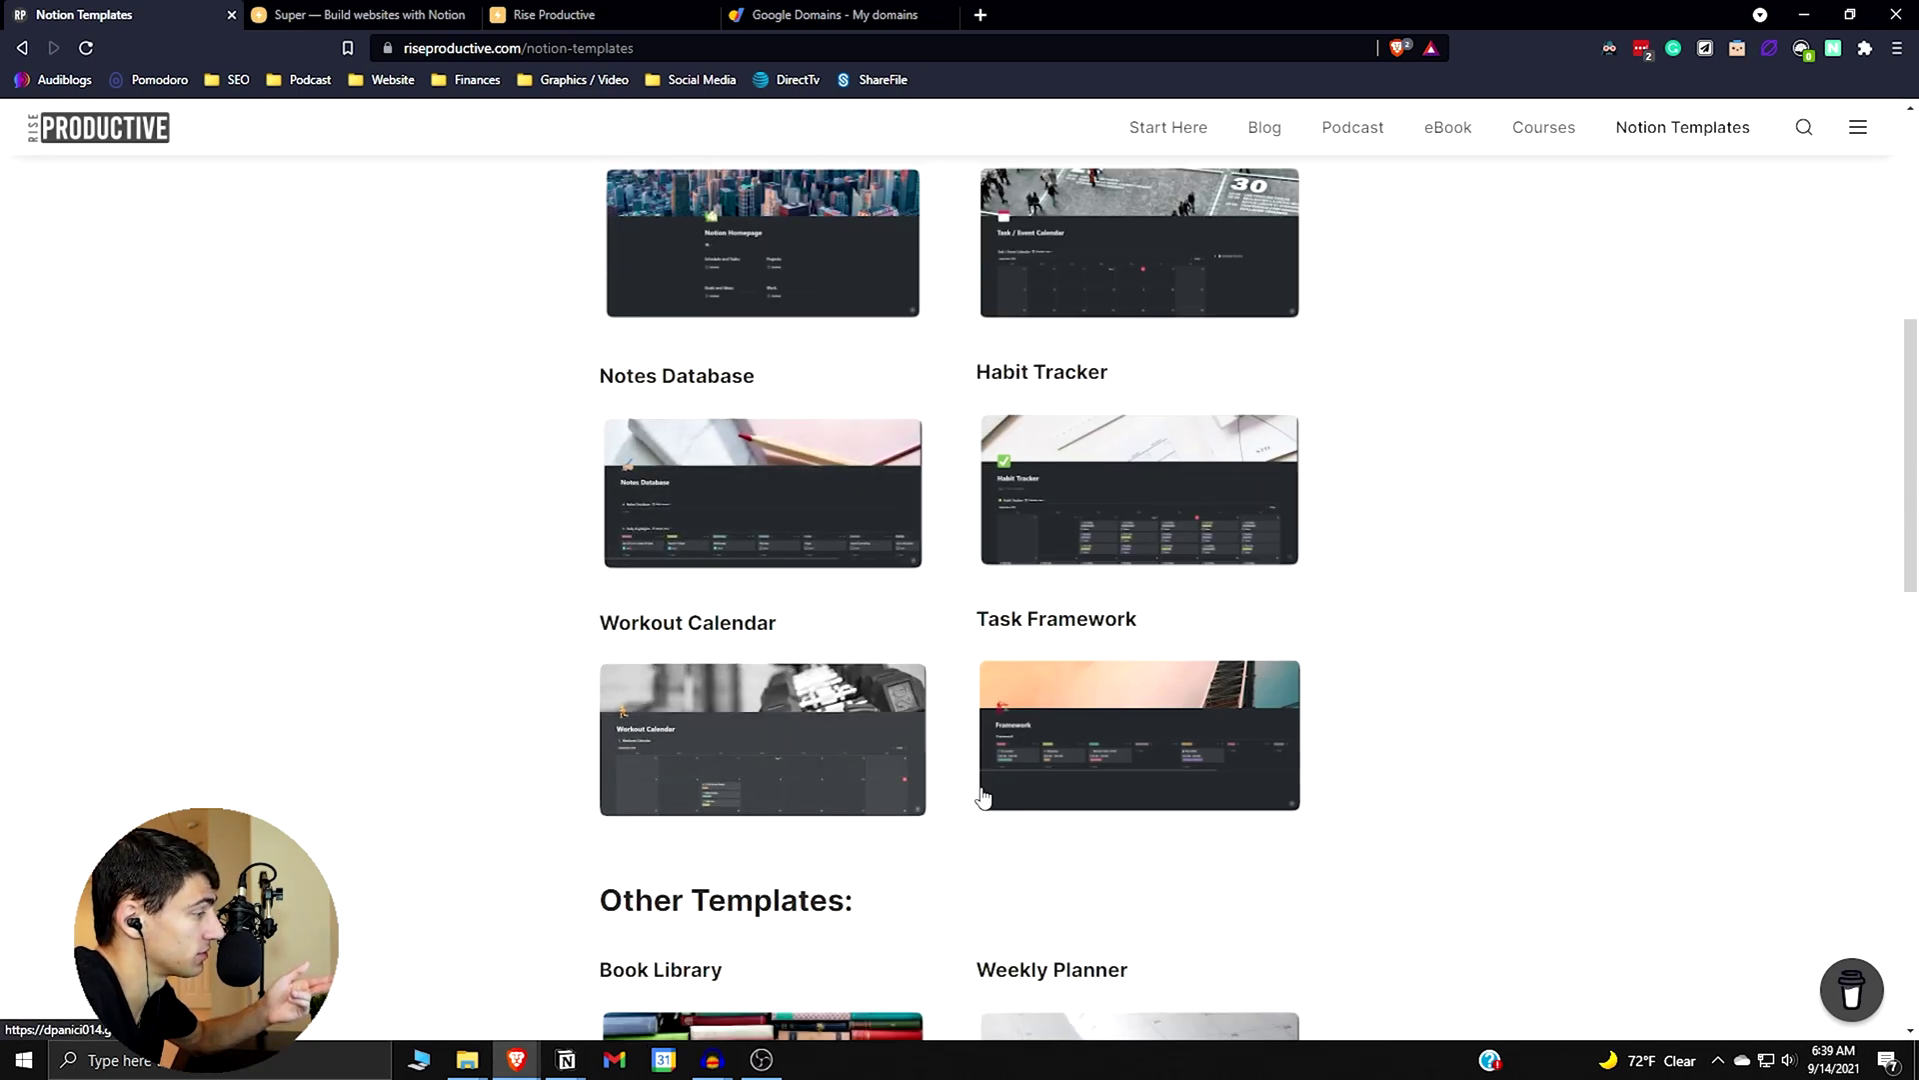
{"action": "scroll", "coordinate": [1177, 745], "scroll_direction": "down", "scroll_amount": 2}
{"action": "scroll", "coordinate": [1420, 800], "scroll_direction": "down", "scroll_amount": 1}
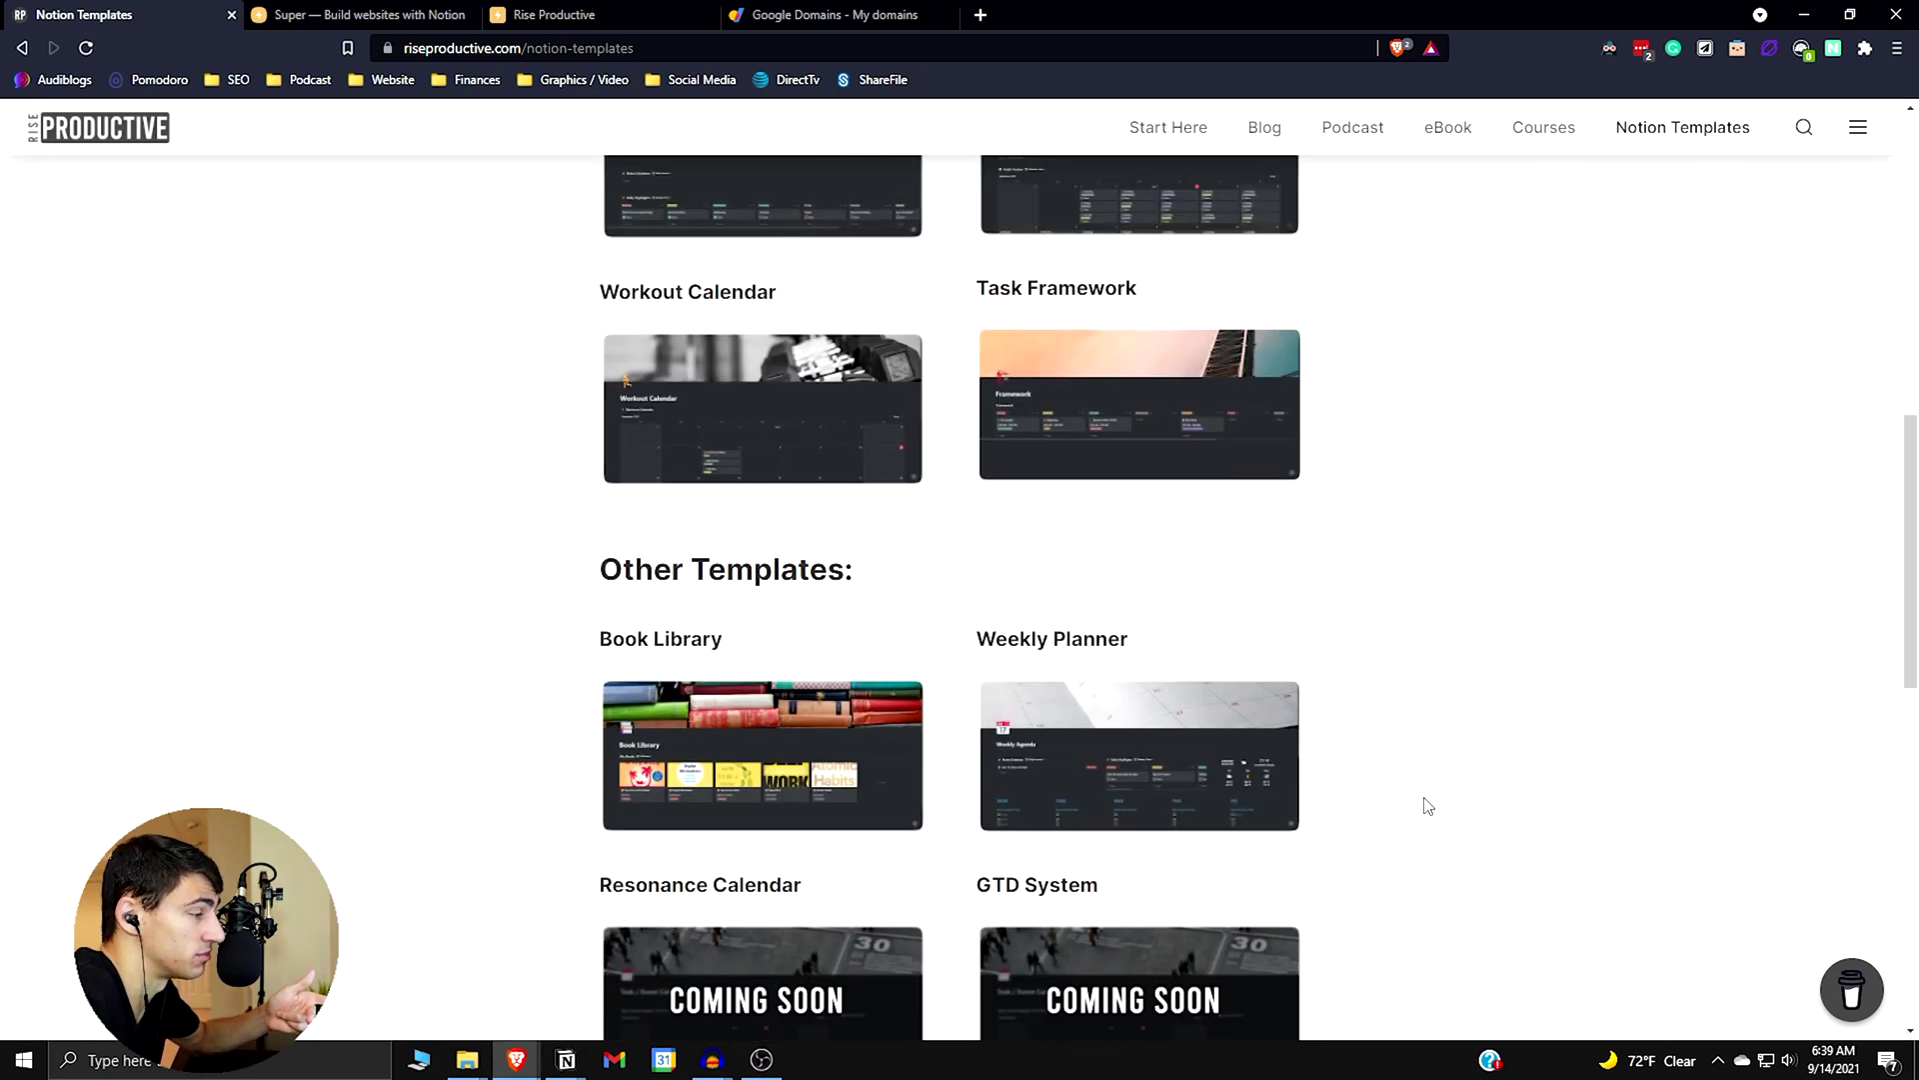
{"action": "scroll", "coordinate": [1428, 806], "scroll_direction": "up", "scroll_amount": 1}
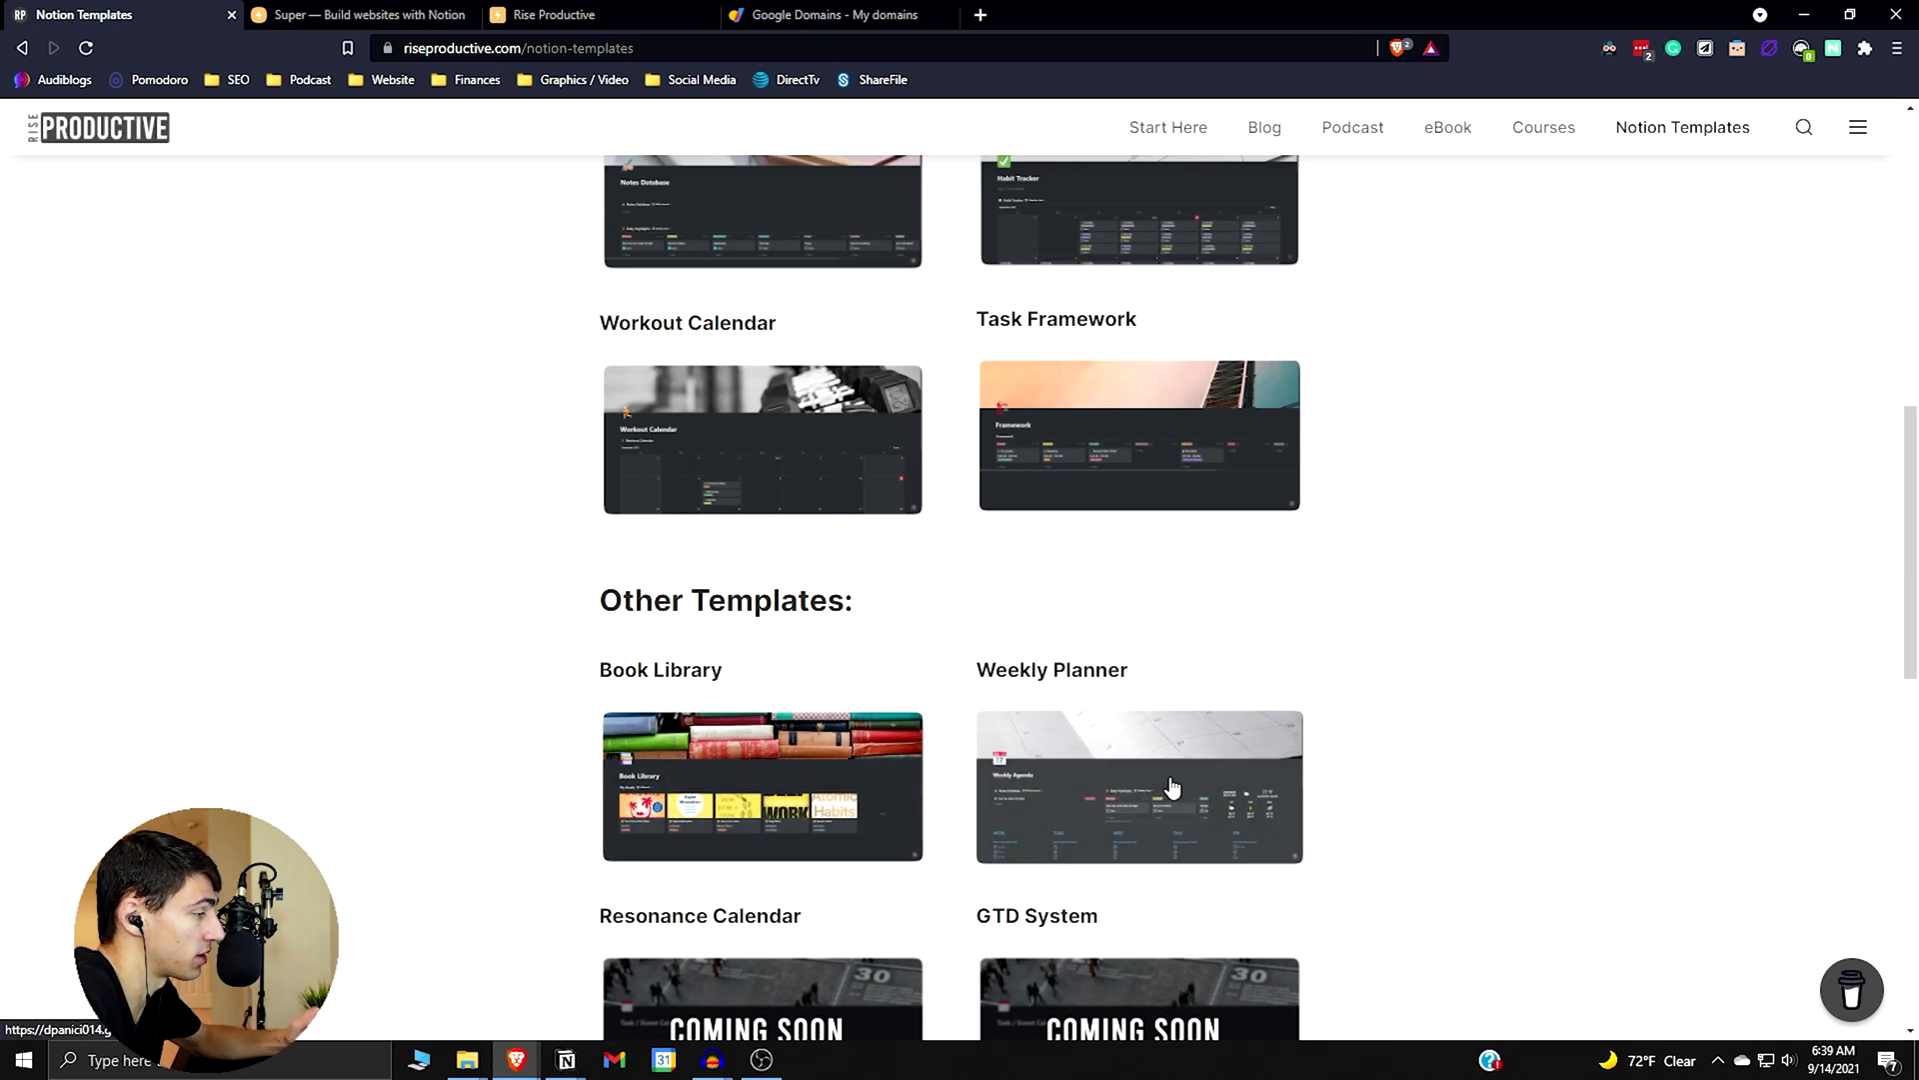
{"action": "scroll", "coordinate": [1172, 786], "scroll_direction": "down", "scroll_amount": 1}
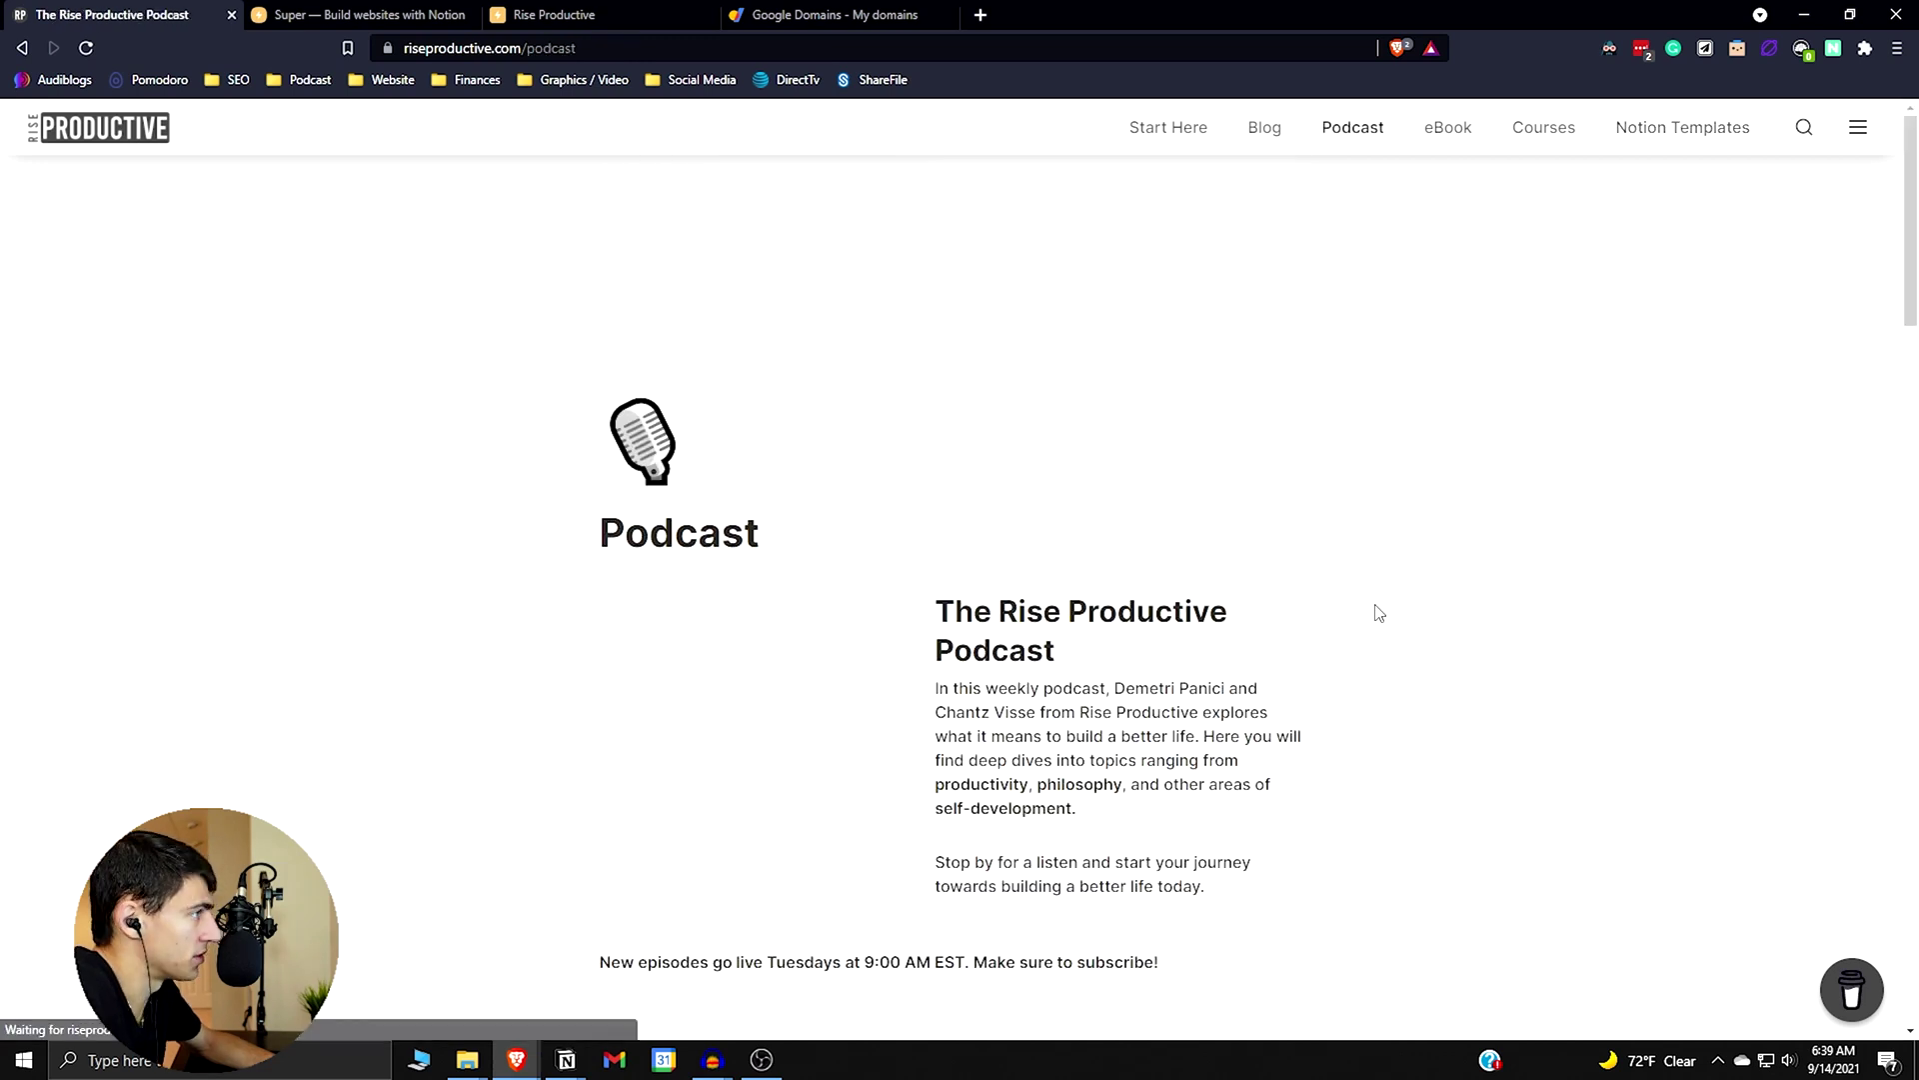
{"action": "scroll", "coordinate": [1378, 630], "scroll_direction": "down", "scroll_amount": 7}
{"action": "scroll", "coordinate": [1149, 650], "scroll_direction": "down", "scroll_amount": 5}
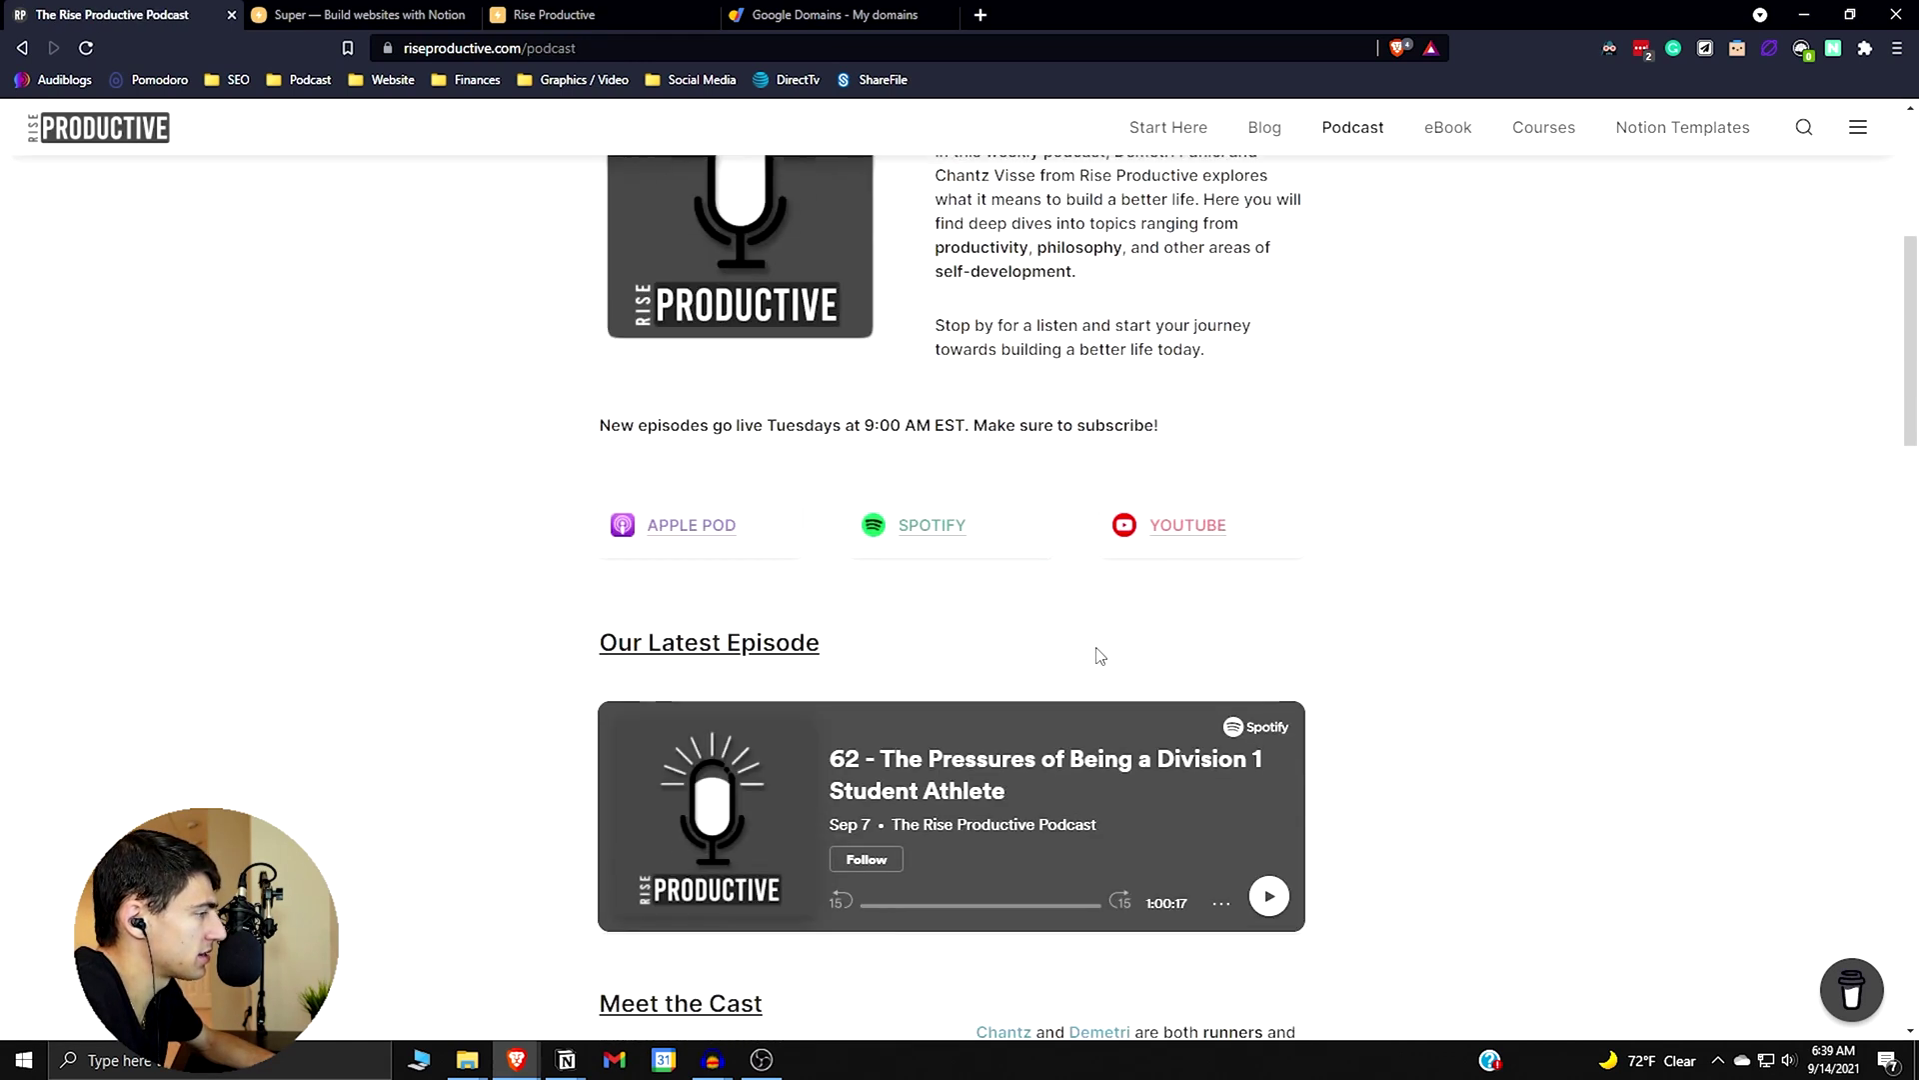
{"action": "scroll", "coordinate": [1119, 836], "scroll_direction": "down", "scroll_amount": 7}
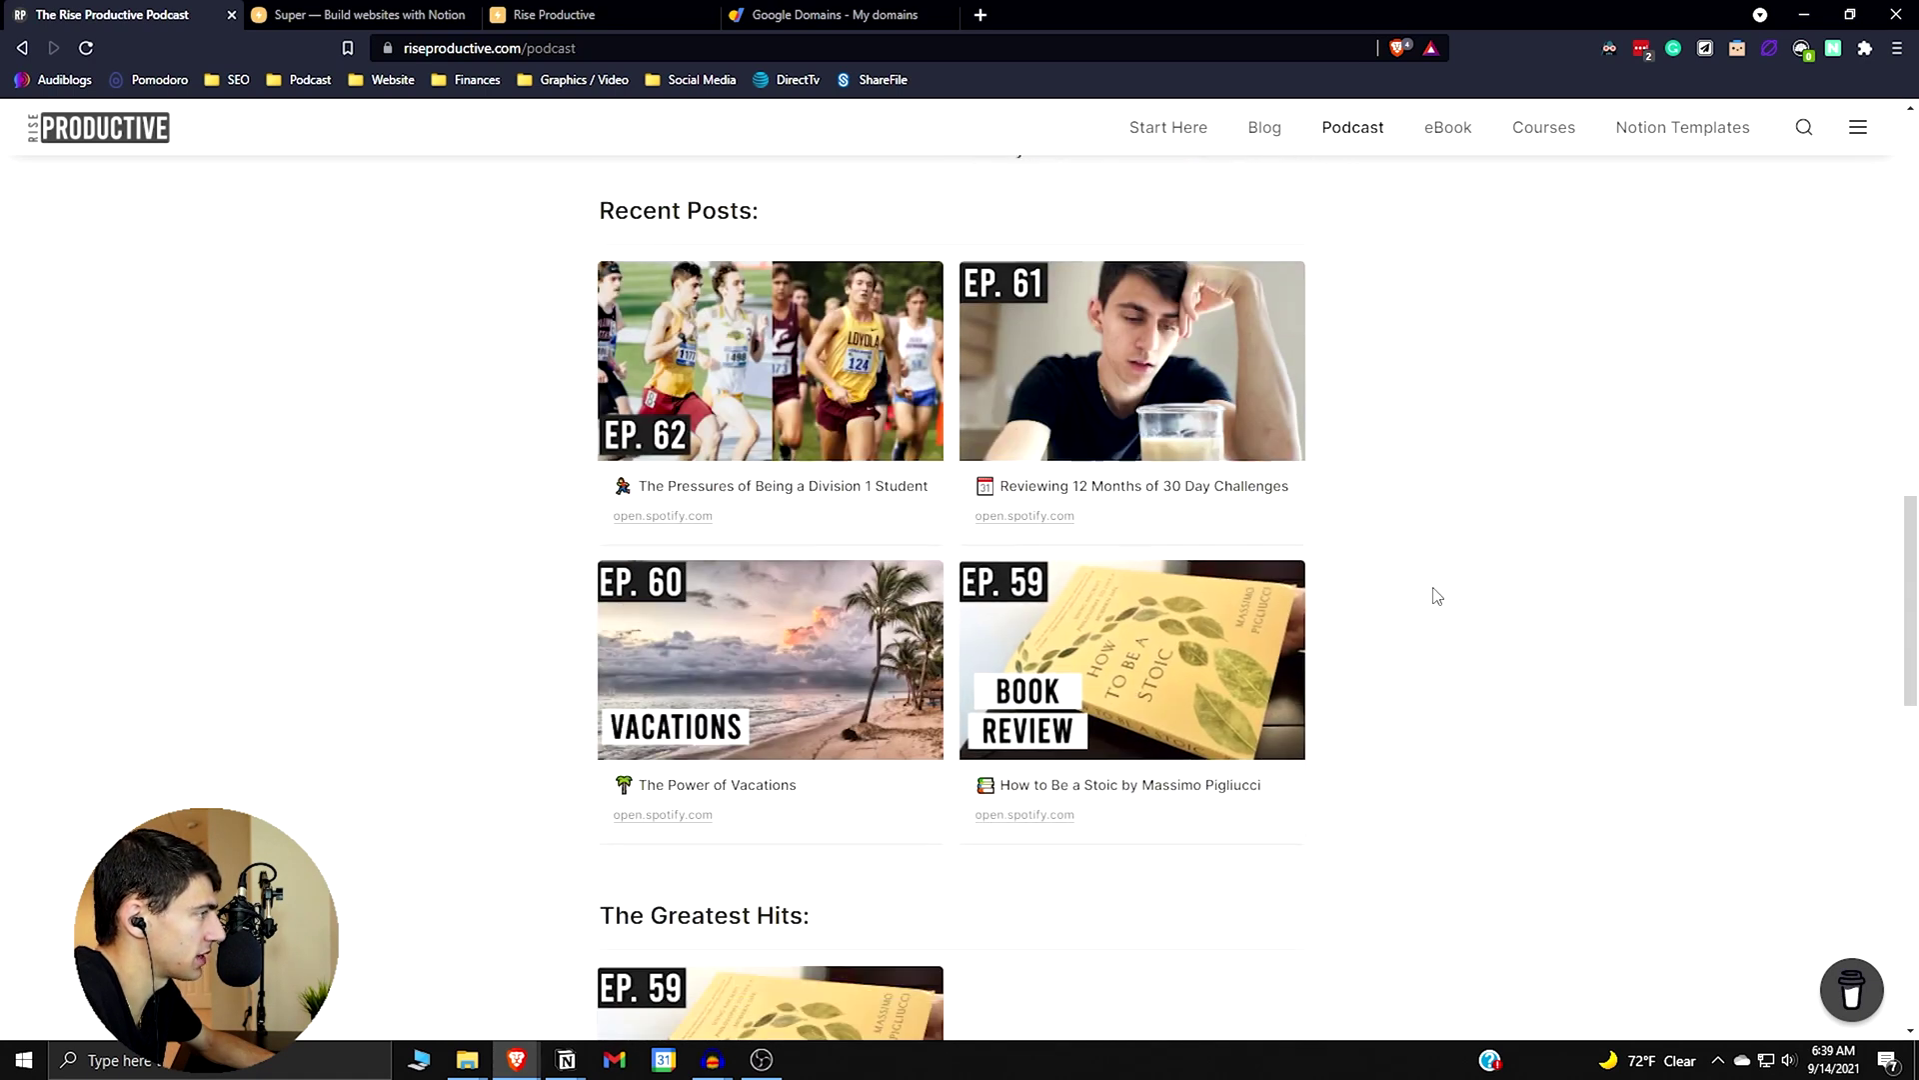
{"action": "scroll", "coordinate": [1436, 597], "scroll_direction": "down", "scroll_amount": 5}
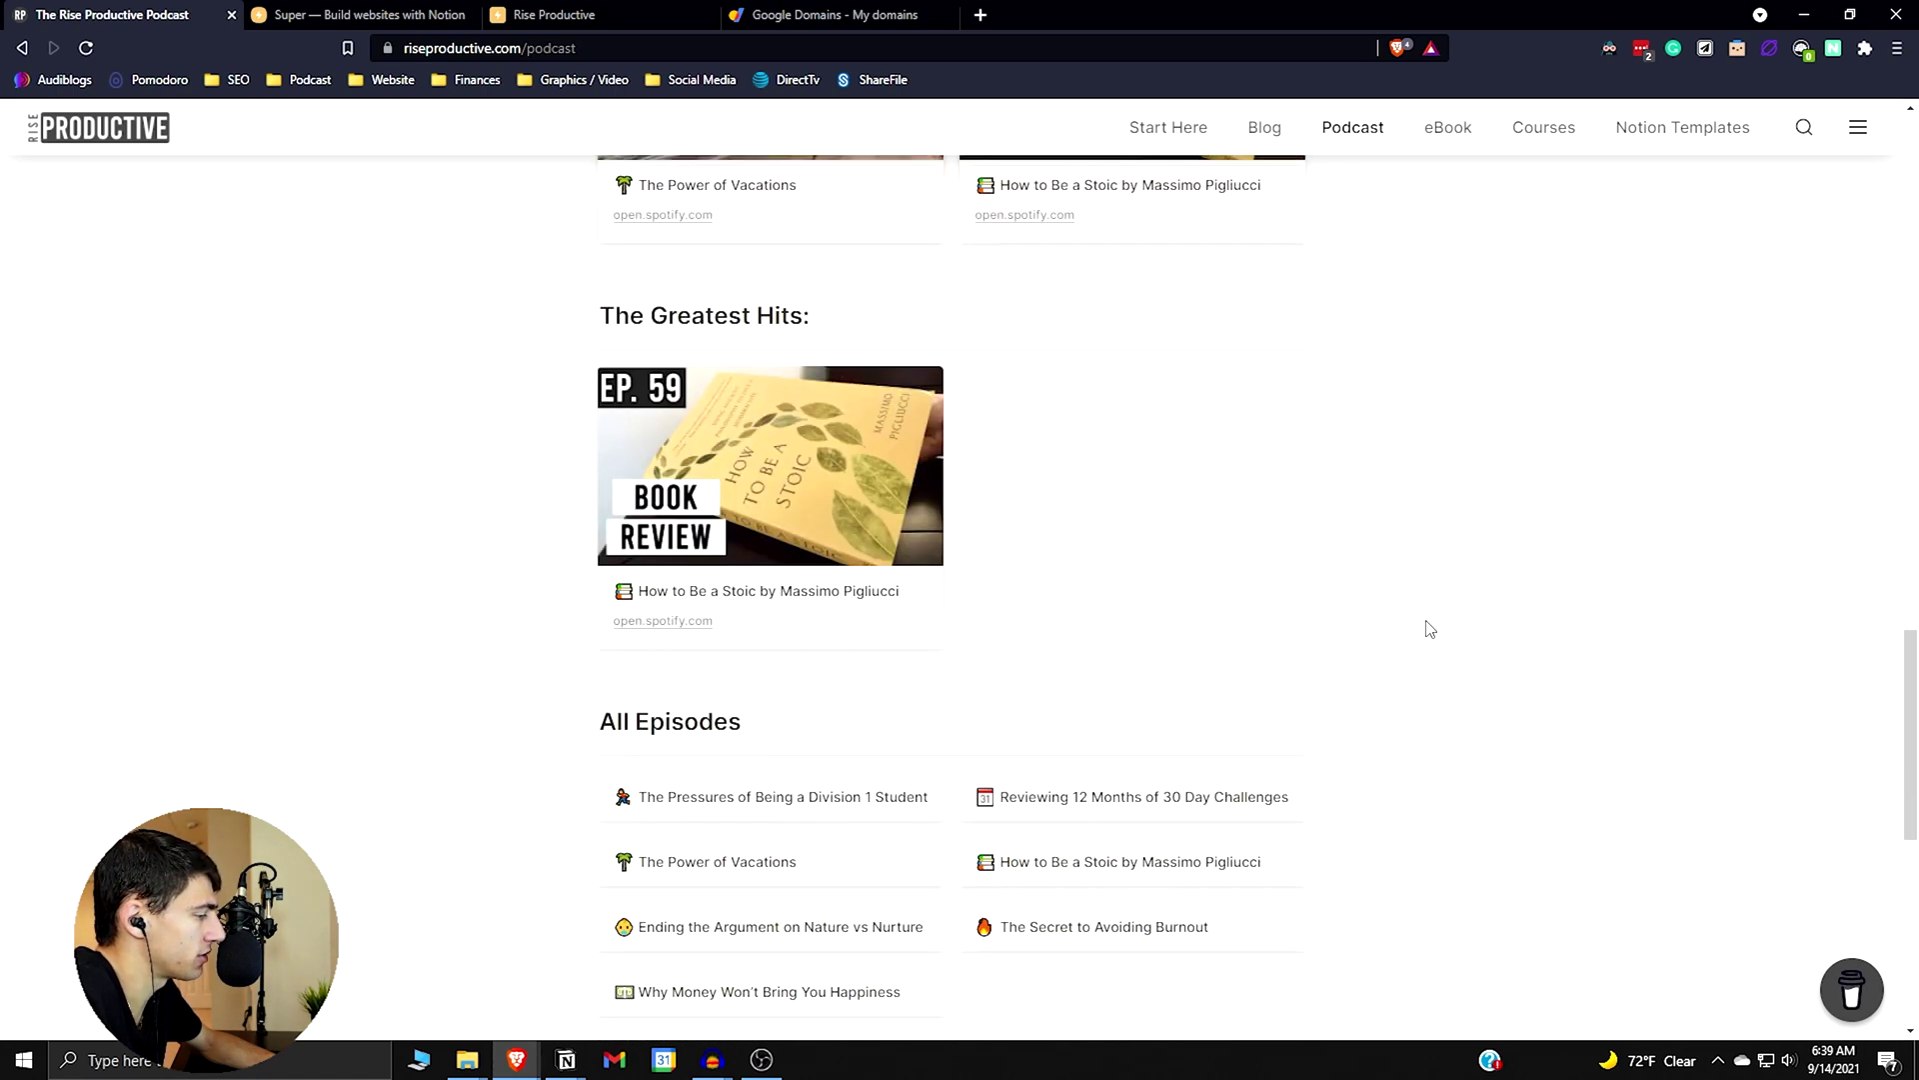
{"action": "left_click", "coordinate": [130, 145]}
- Scroll the Super My Sites dashboard to the Rise Productive site at riseproductive.com
{"action": "scroll", "coordinate": [1775, 672], "scroll_direction": "down", "scroll_amount": 3}
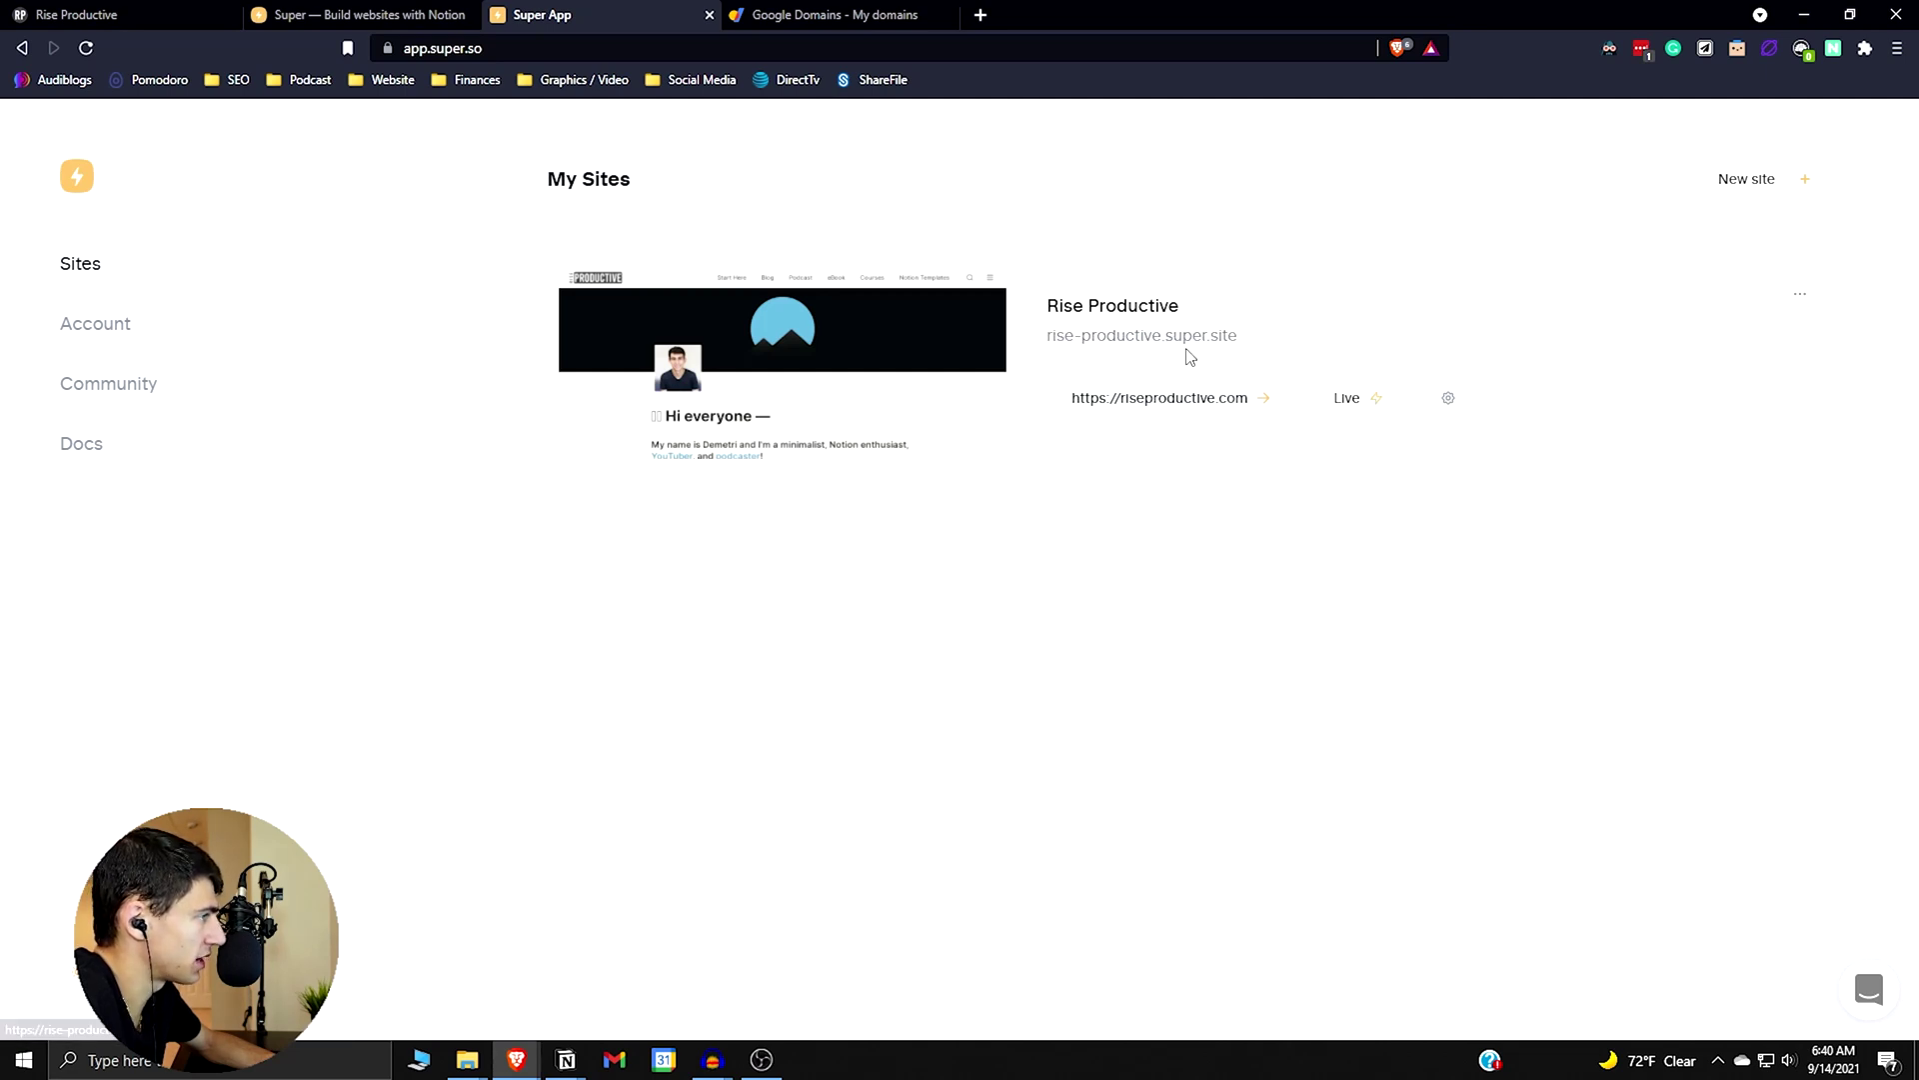
- Open Rise Productive's Domains settings, compare with Google Domains, then go to the super.so page
{"action": "left_click", "coordinate": [1446, 398]}
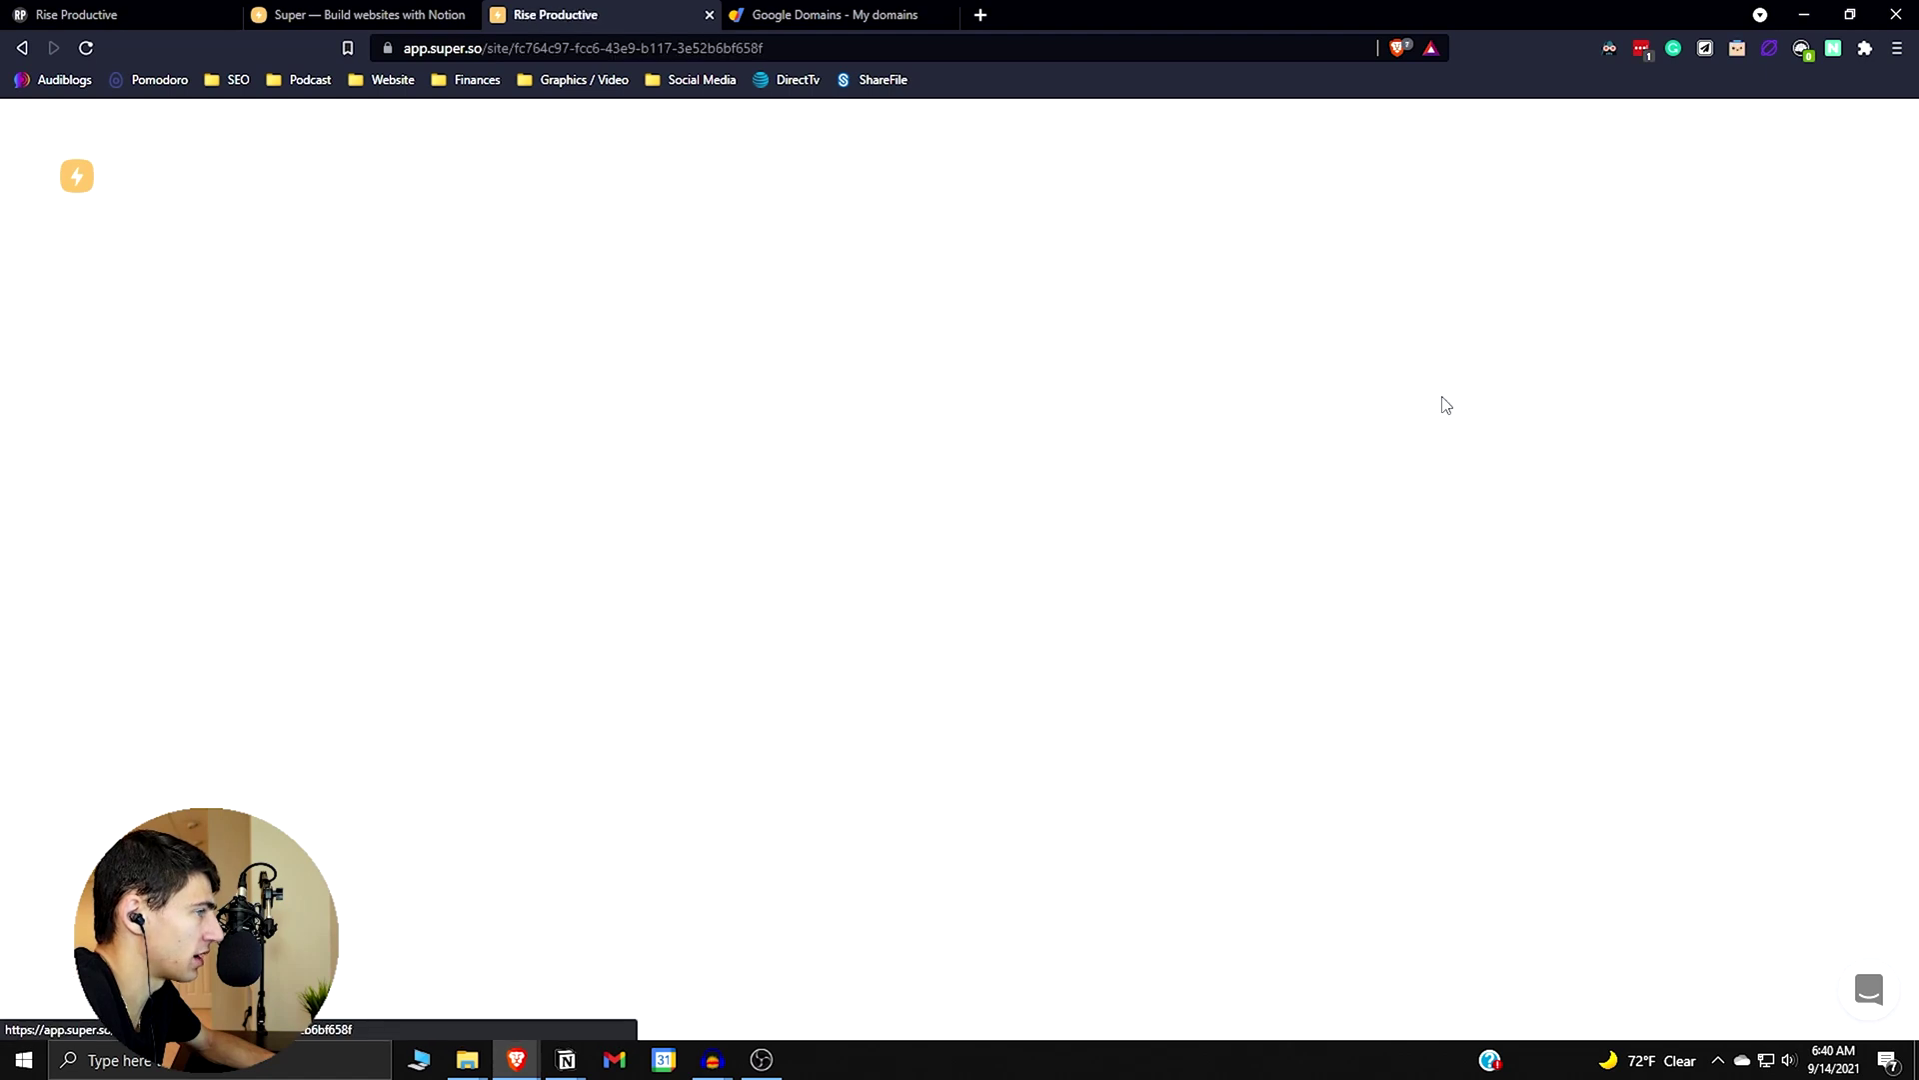
{"action": "left_click", "coordinate": [96, 316]}
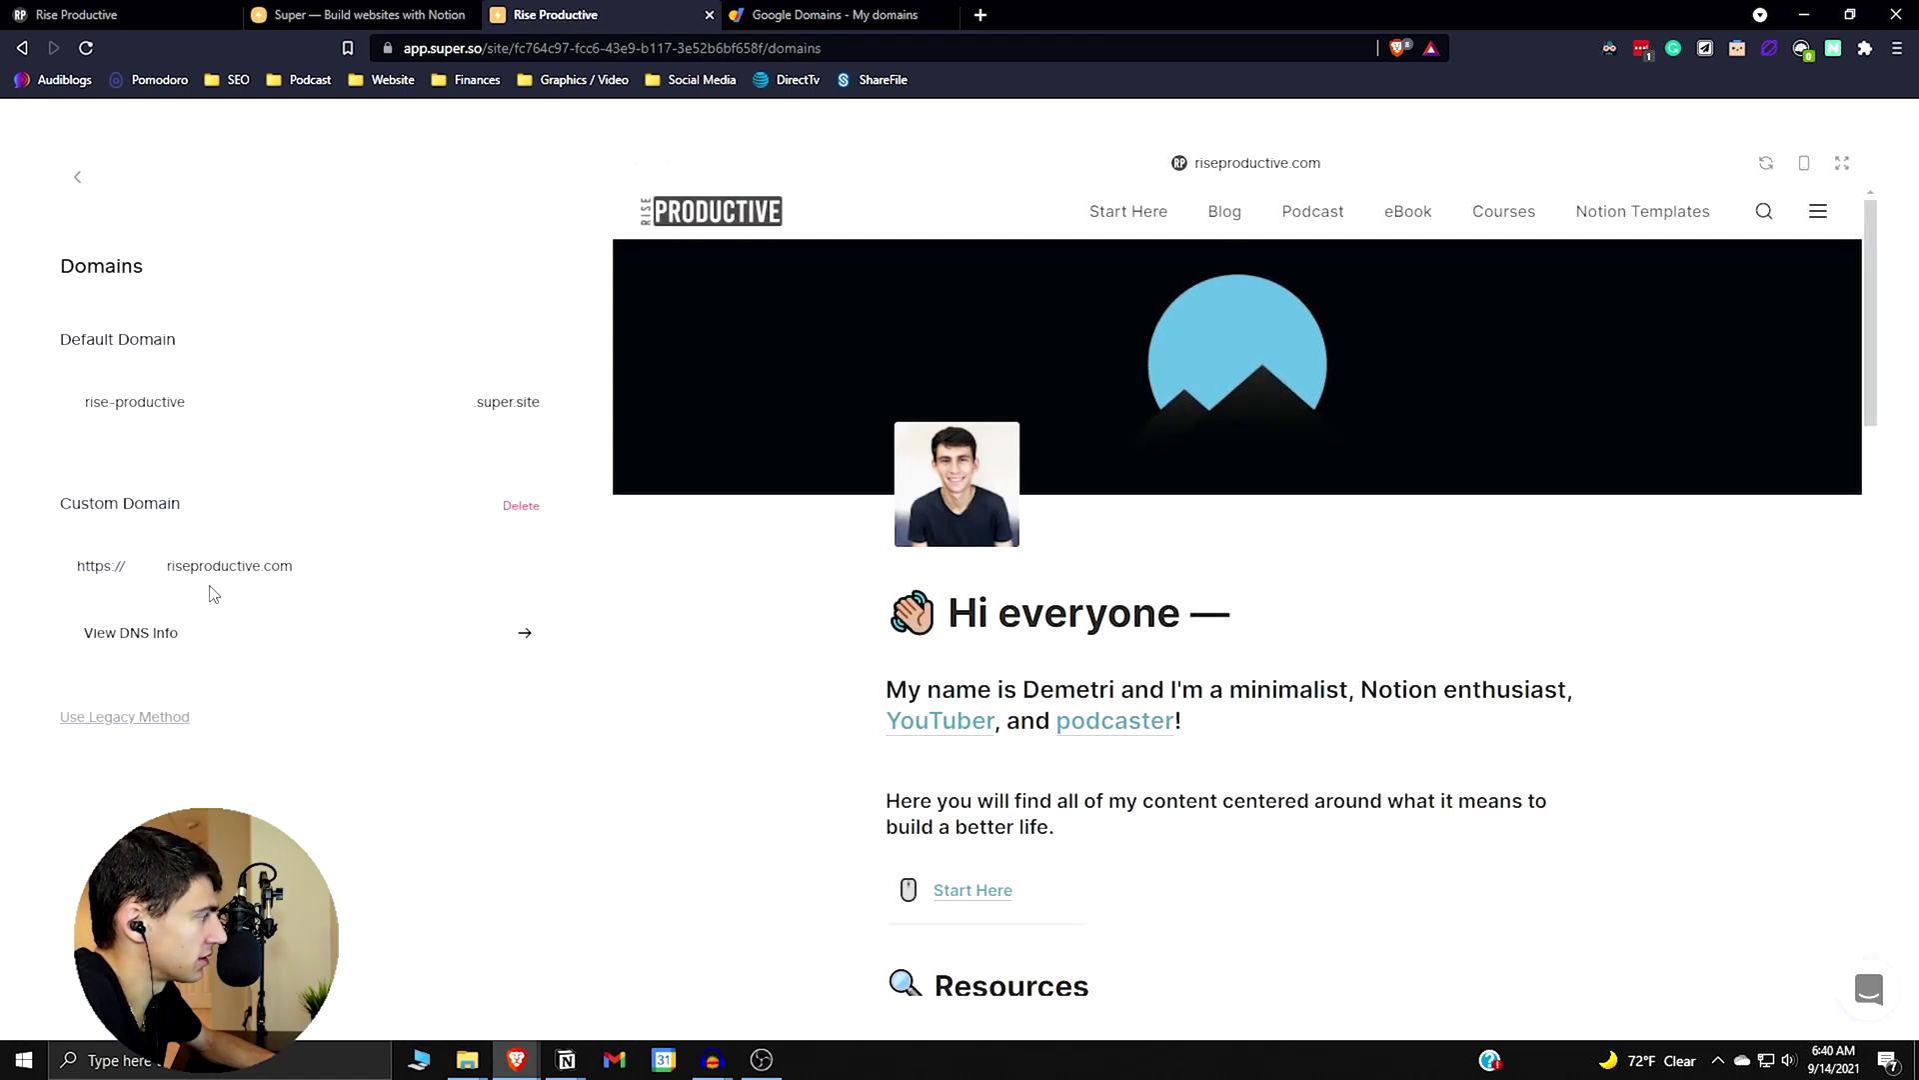
{"action": "left_click", "coordinate": [879, 14]}
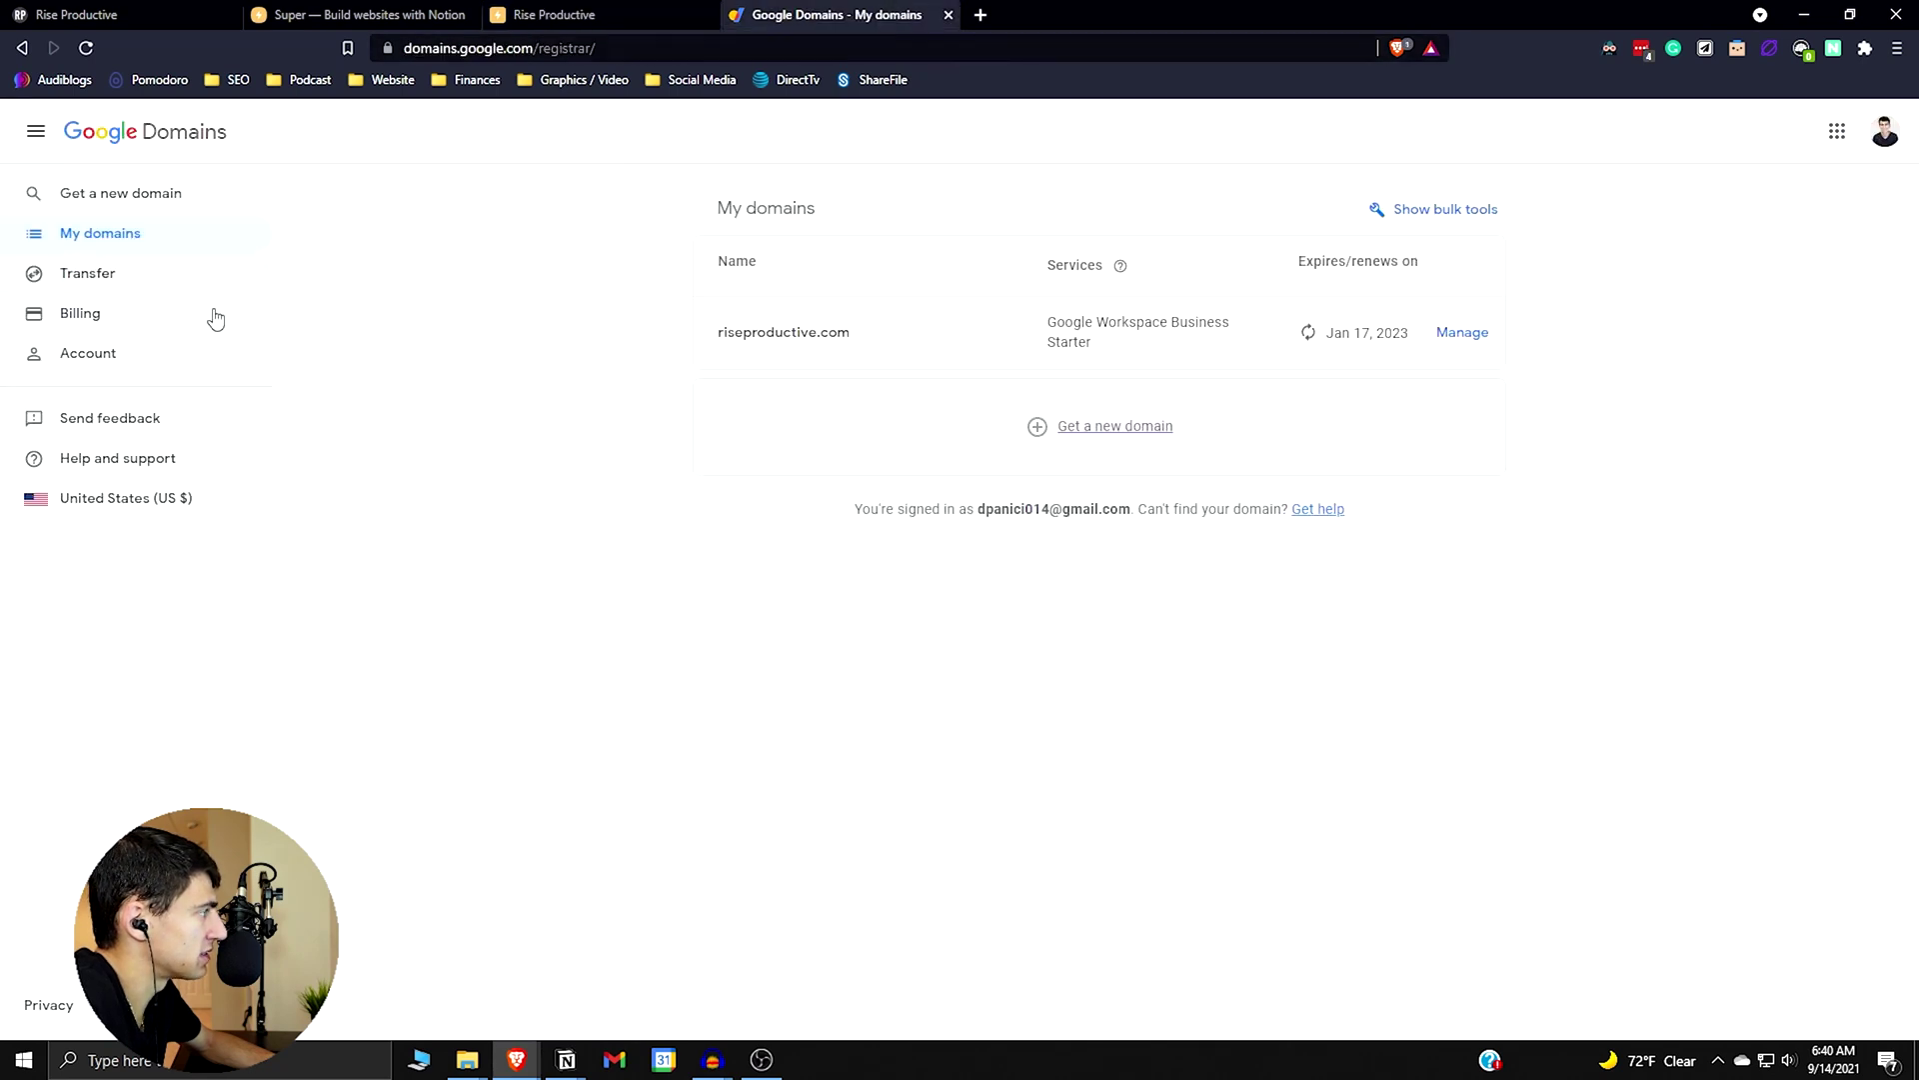
{"action": "left_click", "coordinate": [555, 14]}
{"action": "scroll", "coordinate": [882, 690], "scroll_direction": "down", "scroll_amount": 3}
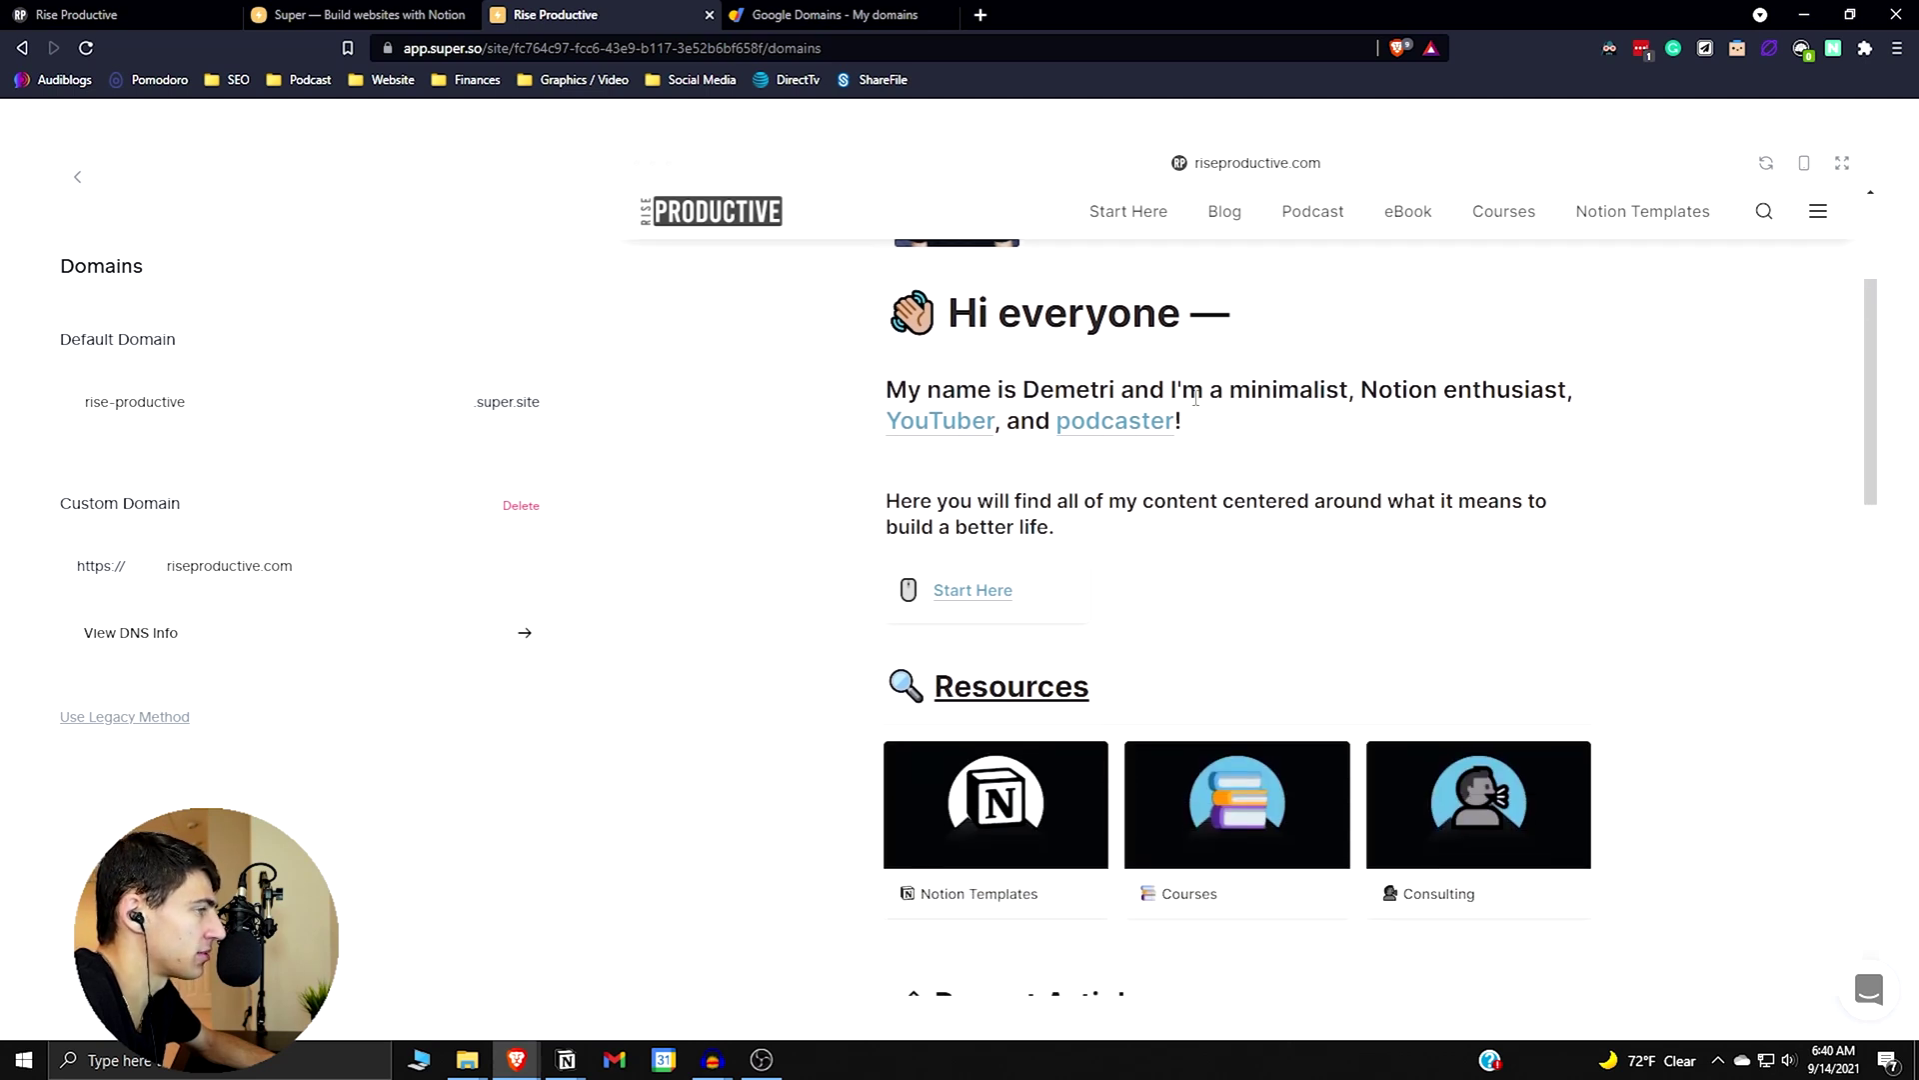
{"action": "scroll", "coordinate": [1246, 456], "scroll_direction": "up", "scroll_amount": 3}
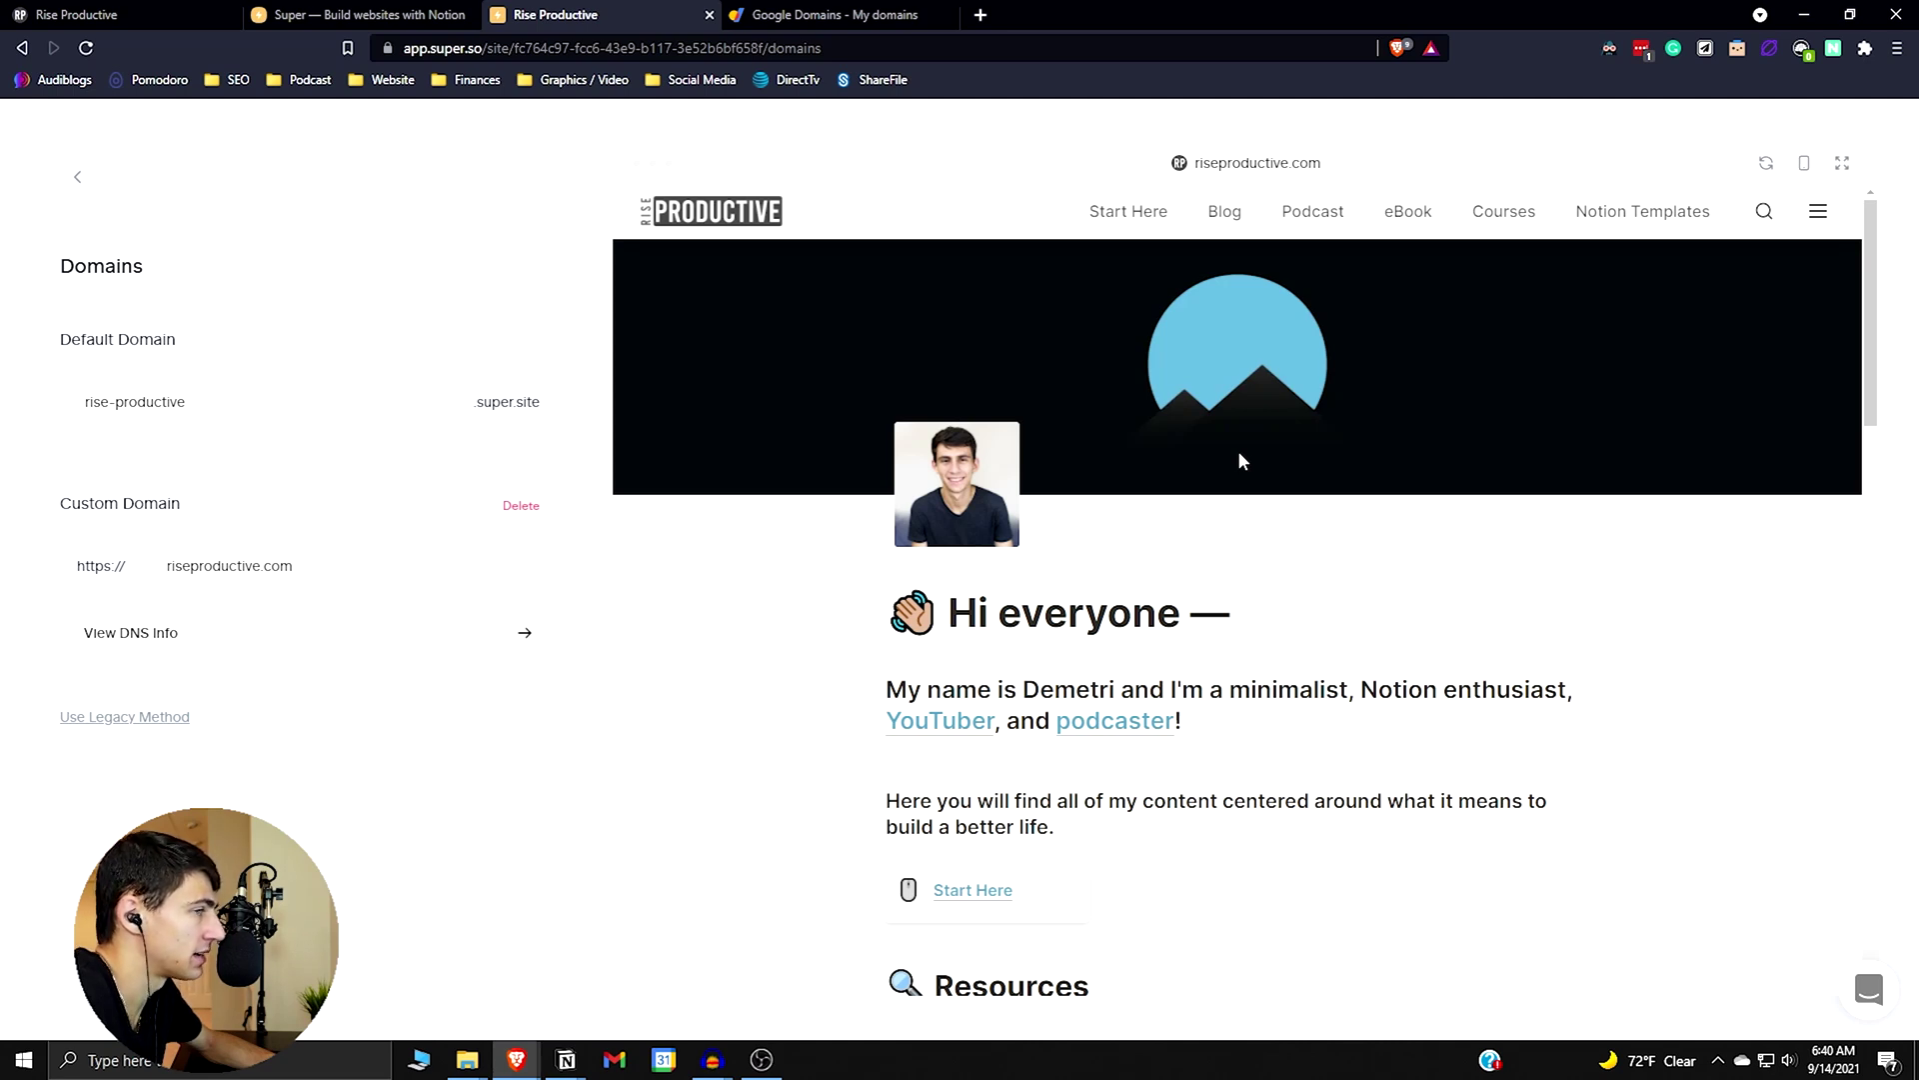
{"action": "key", "text": "ctrl+shift+Tab"}
- Browse the super.so showcase and view the Optemization site, then close it
{"action": "scroll", "coordinate": [954, 834], "scroll_direction": "down", "scroll_amount": 3}
{"action": "scroll", "coordinate": [1215, 450], "scroll_direction": "down", "scroll_amount": 5}
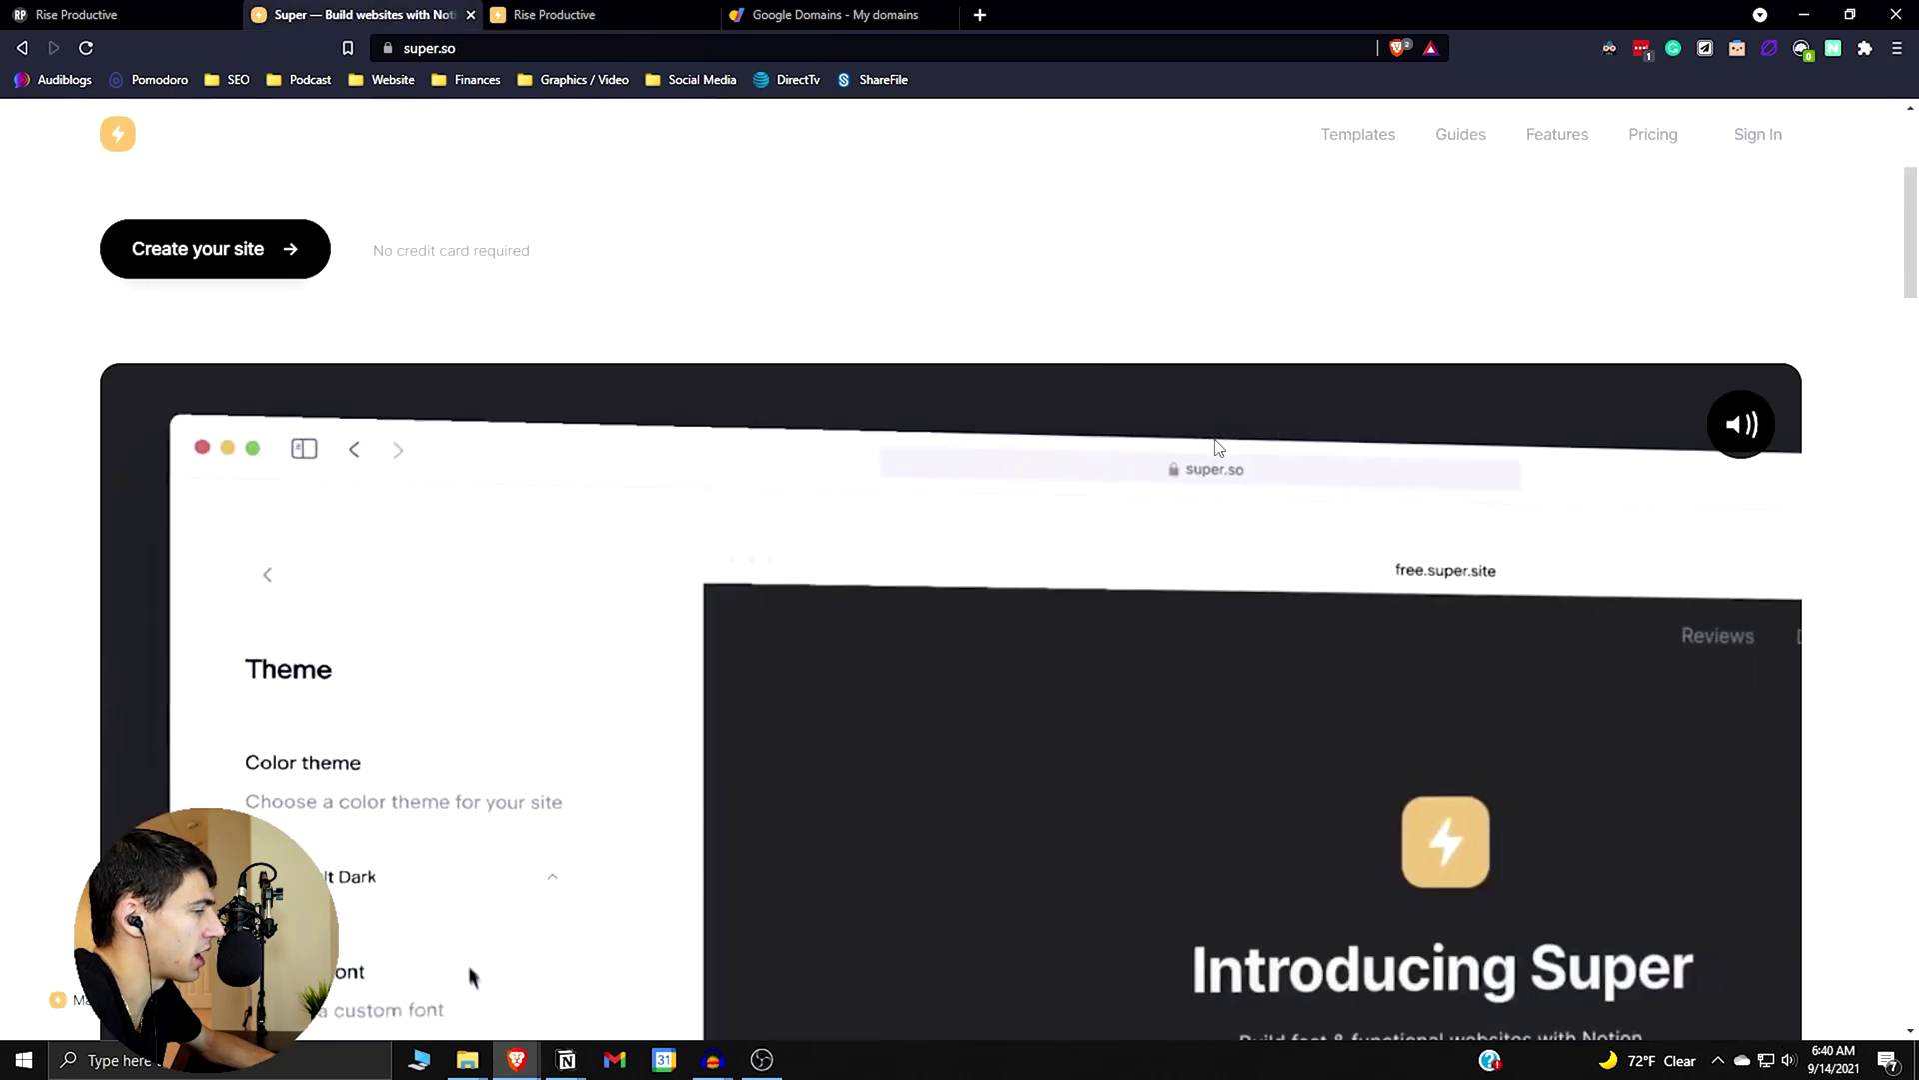
{"action": "scroll", "coordinate": [1222, 470], "scroll_direction": "down", "scroll_amount": 6}
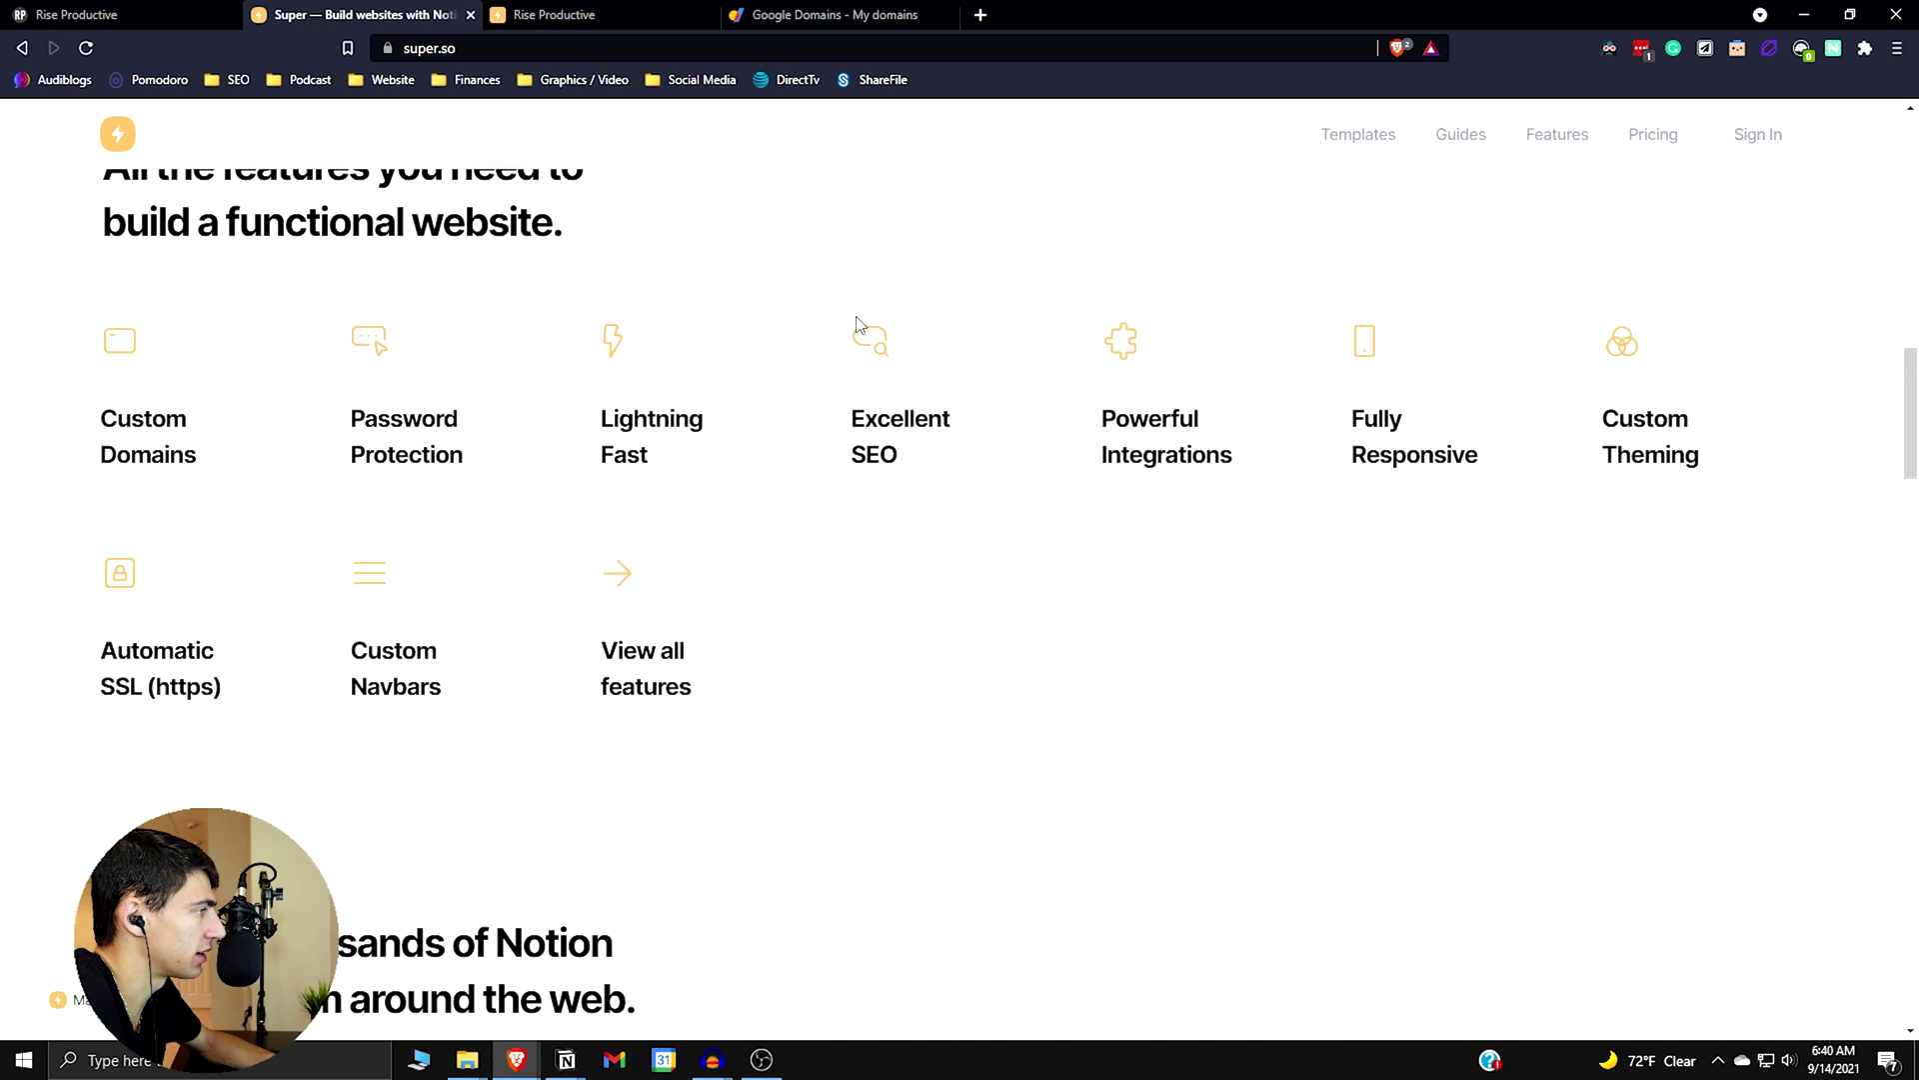
{"action": "scroll", "coordinate": [975, 462], "scroll_direction": "down", "scroll_amount": 4}
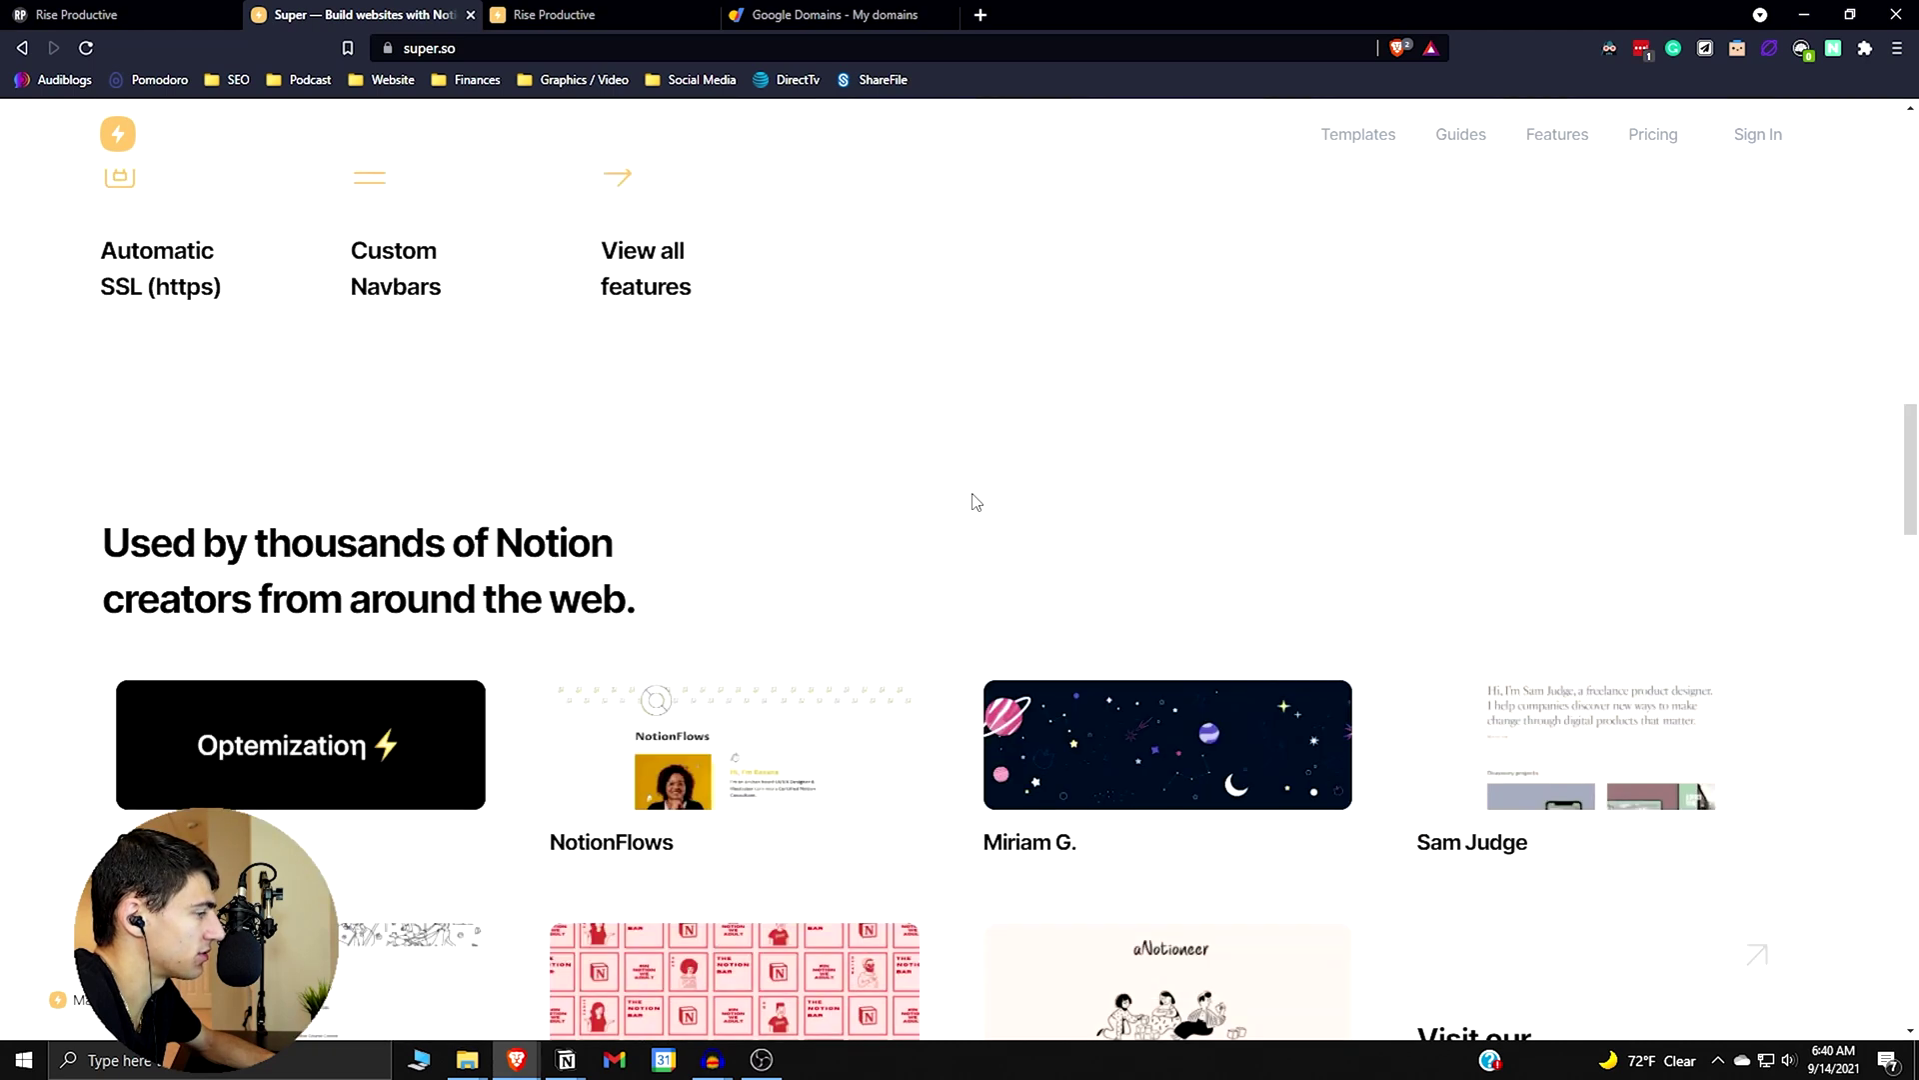
{"action": "scroll", "coordinate": [1006, 602], "scroll_direction": "down", "scroll_amount": 4}
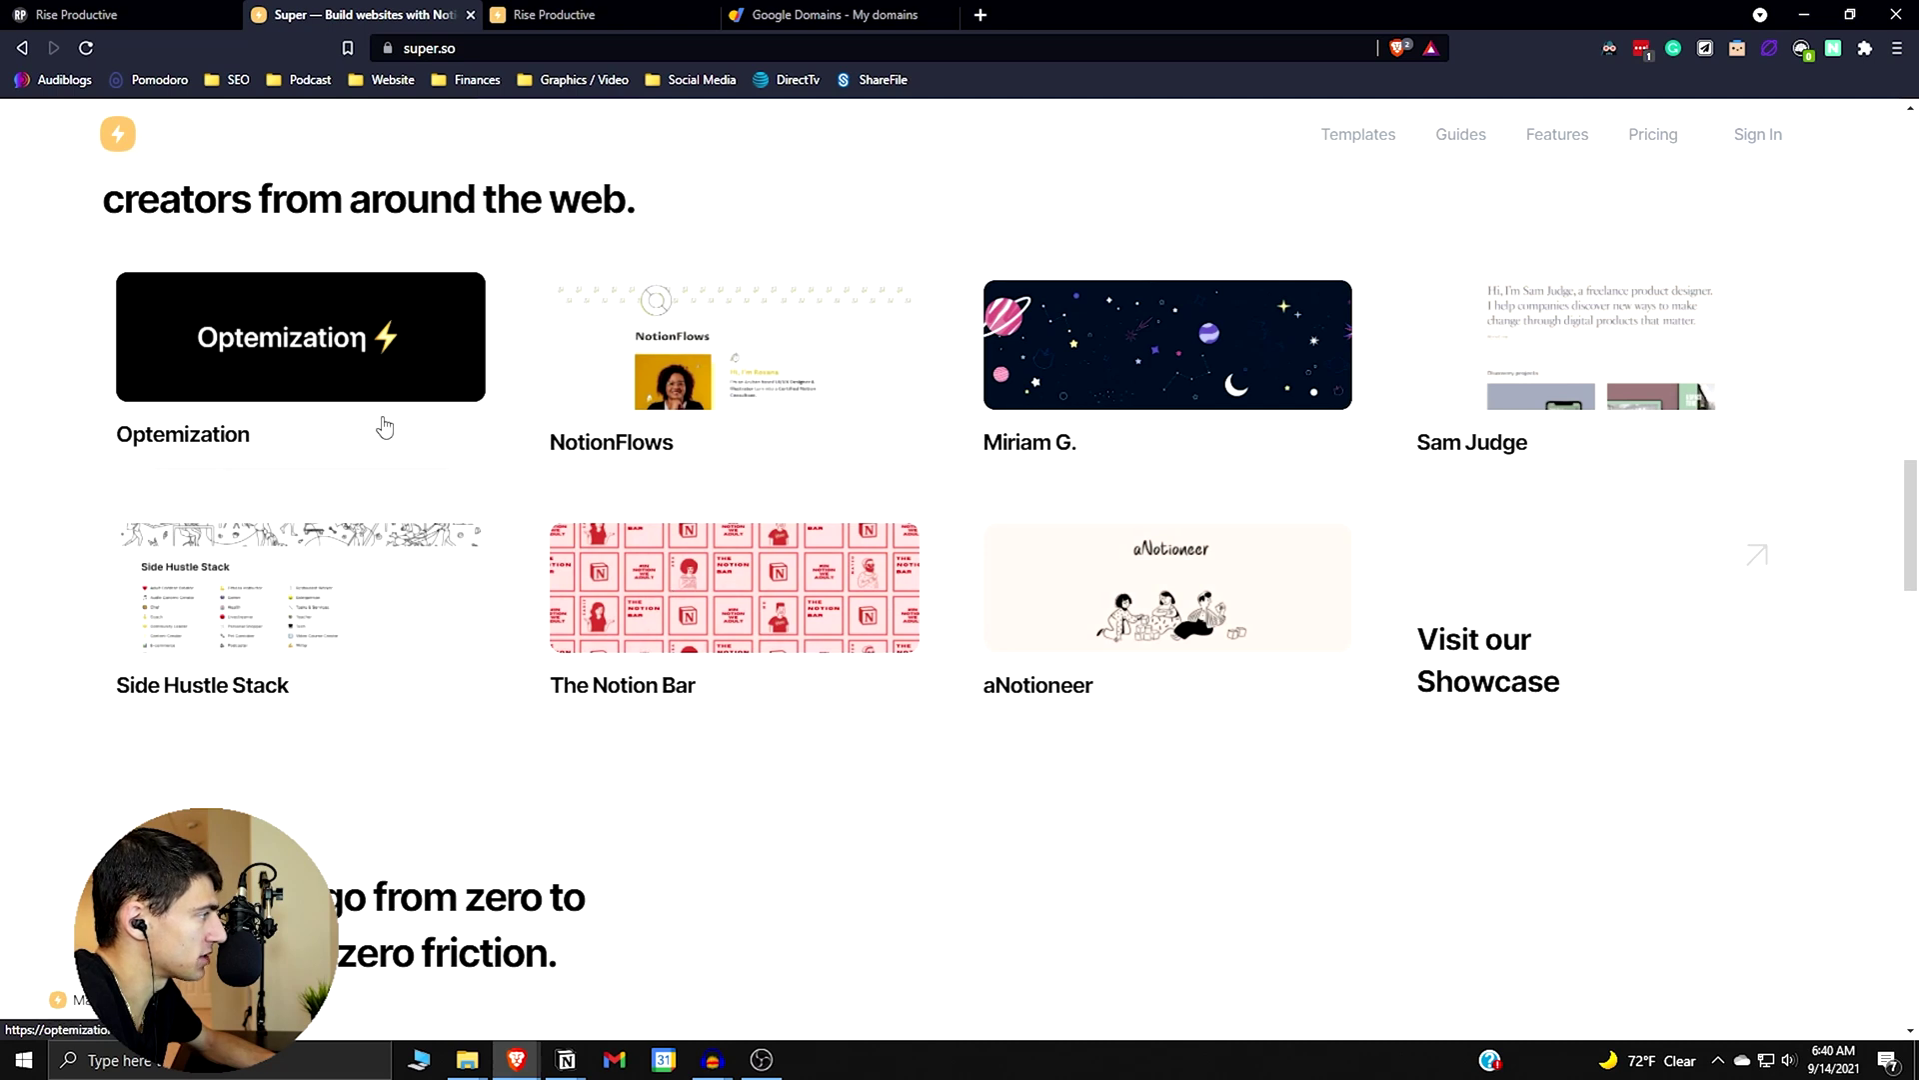
{"action": "left_click", "coordinate": [403, 365]}
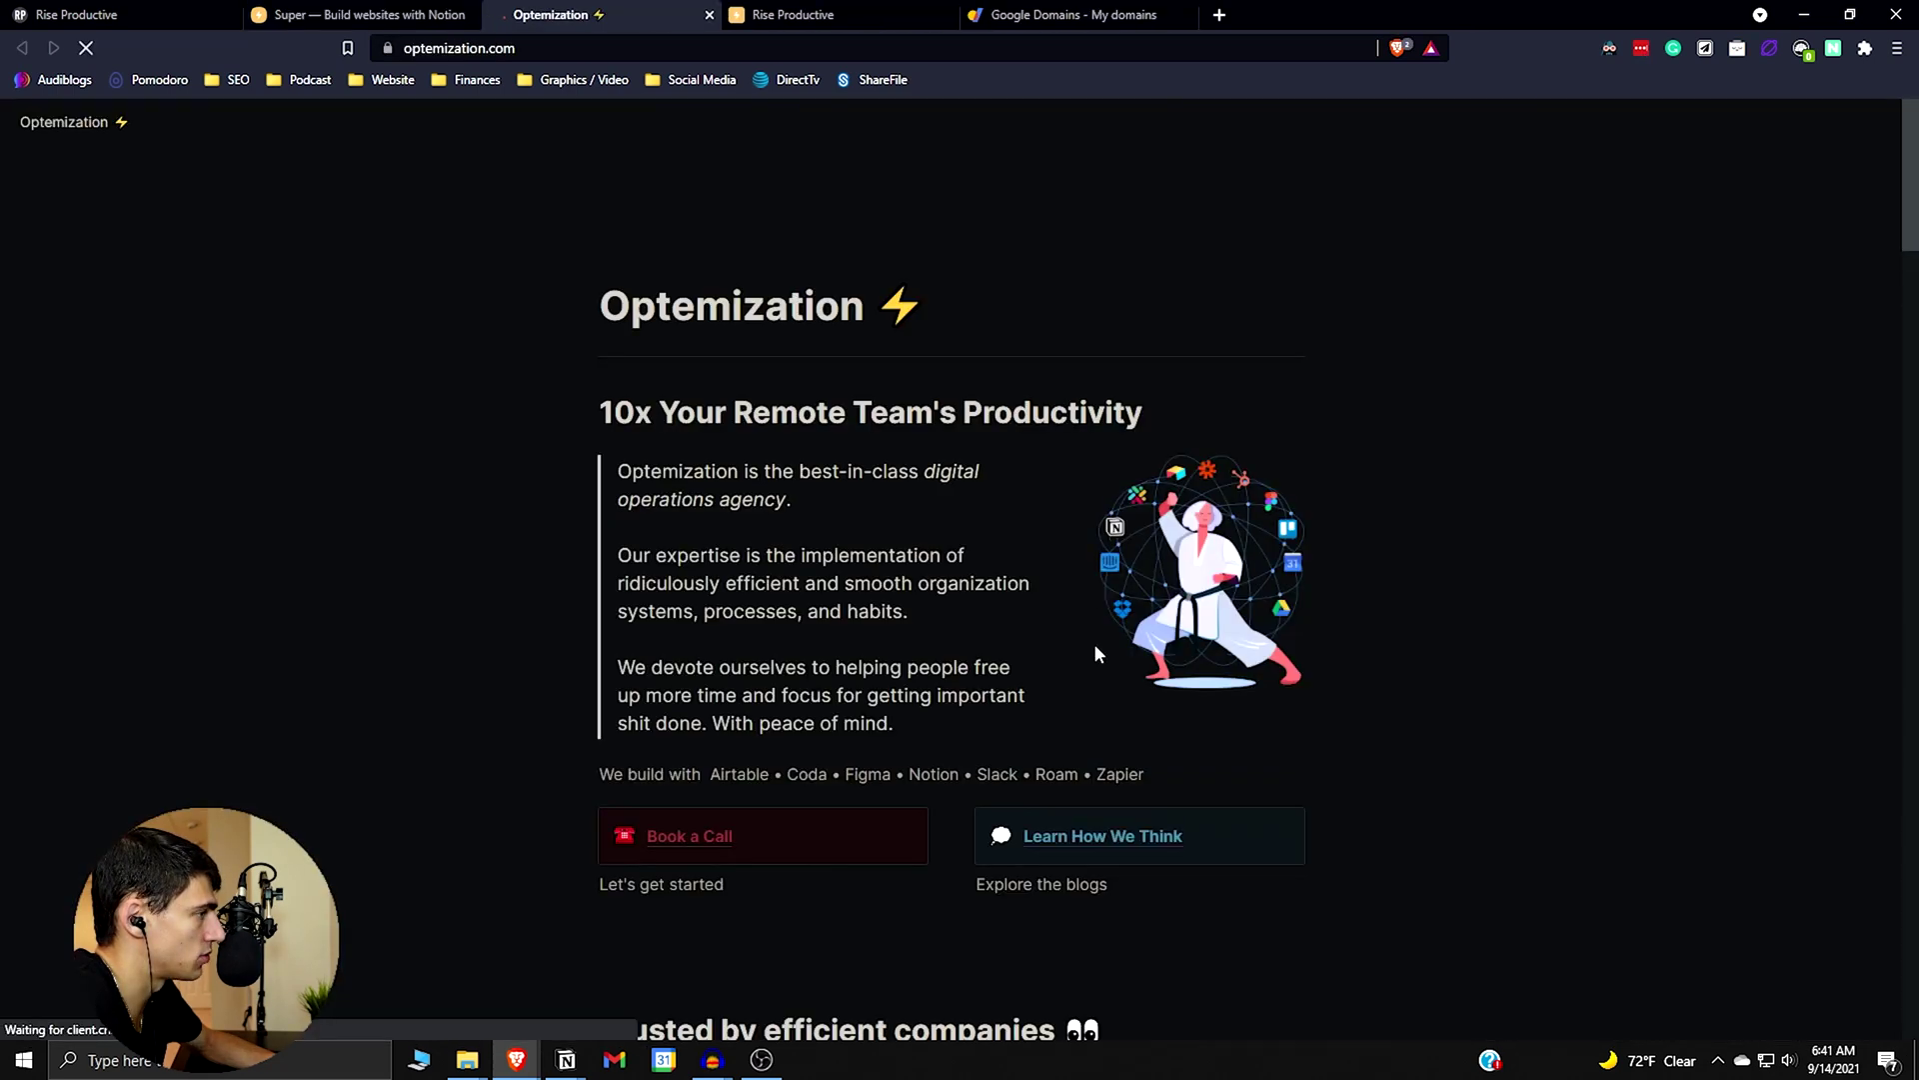
{"action": "scroll", "coordinate": [1080, 650], "scroll_direction": "down", "scroll_amount": 6}
{"action": "scroll", "coordinate": [1070, 712], "scroll_direction": "down", "scroll_amount": 12}
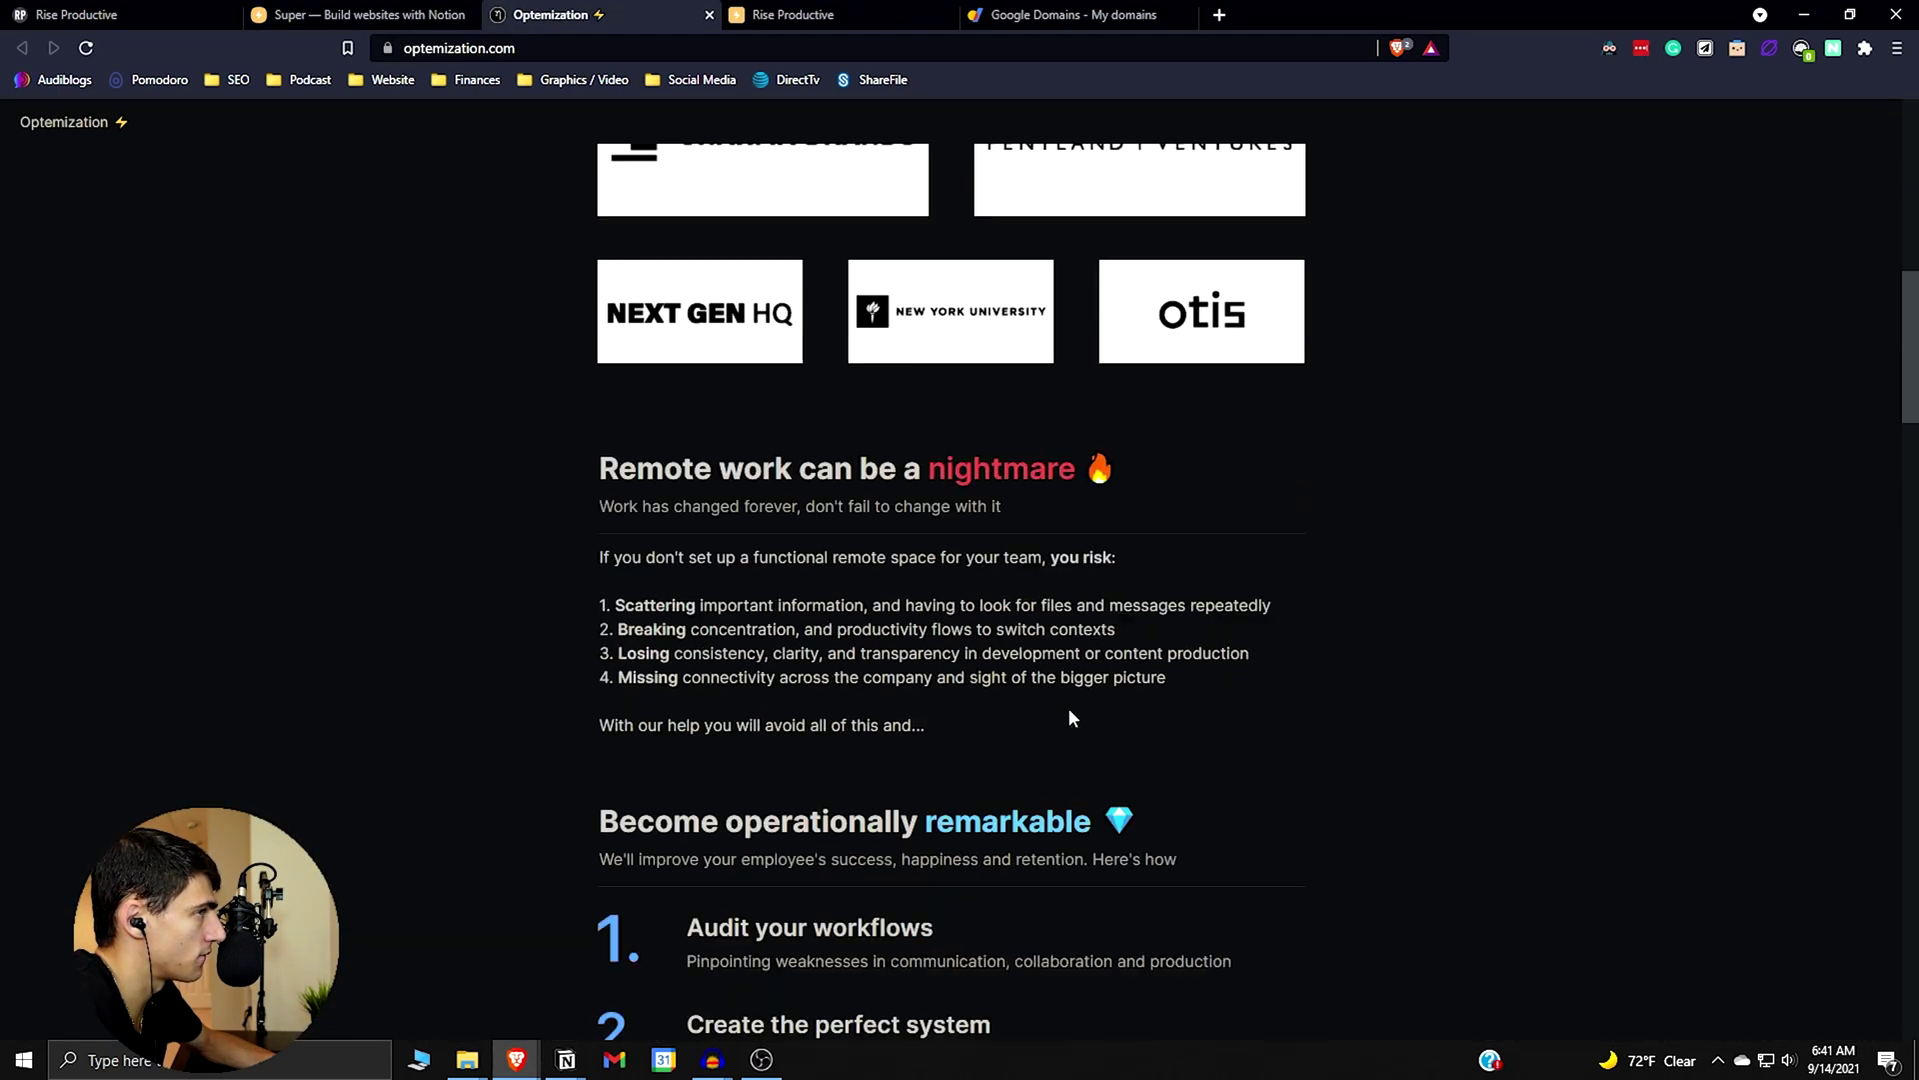
{"action": "scroll", "coordinate": [1070, 712], "scroll_direction": "down", "scroll_amount": 9}
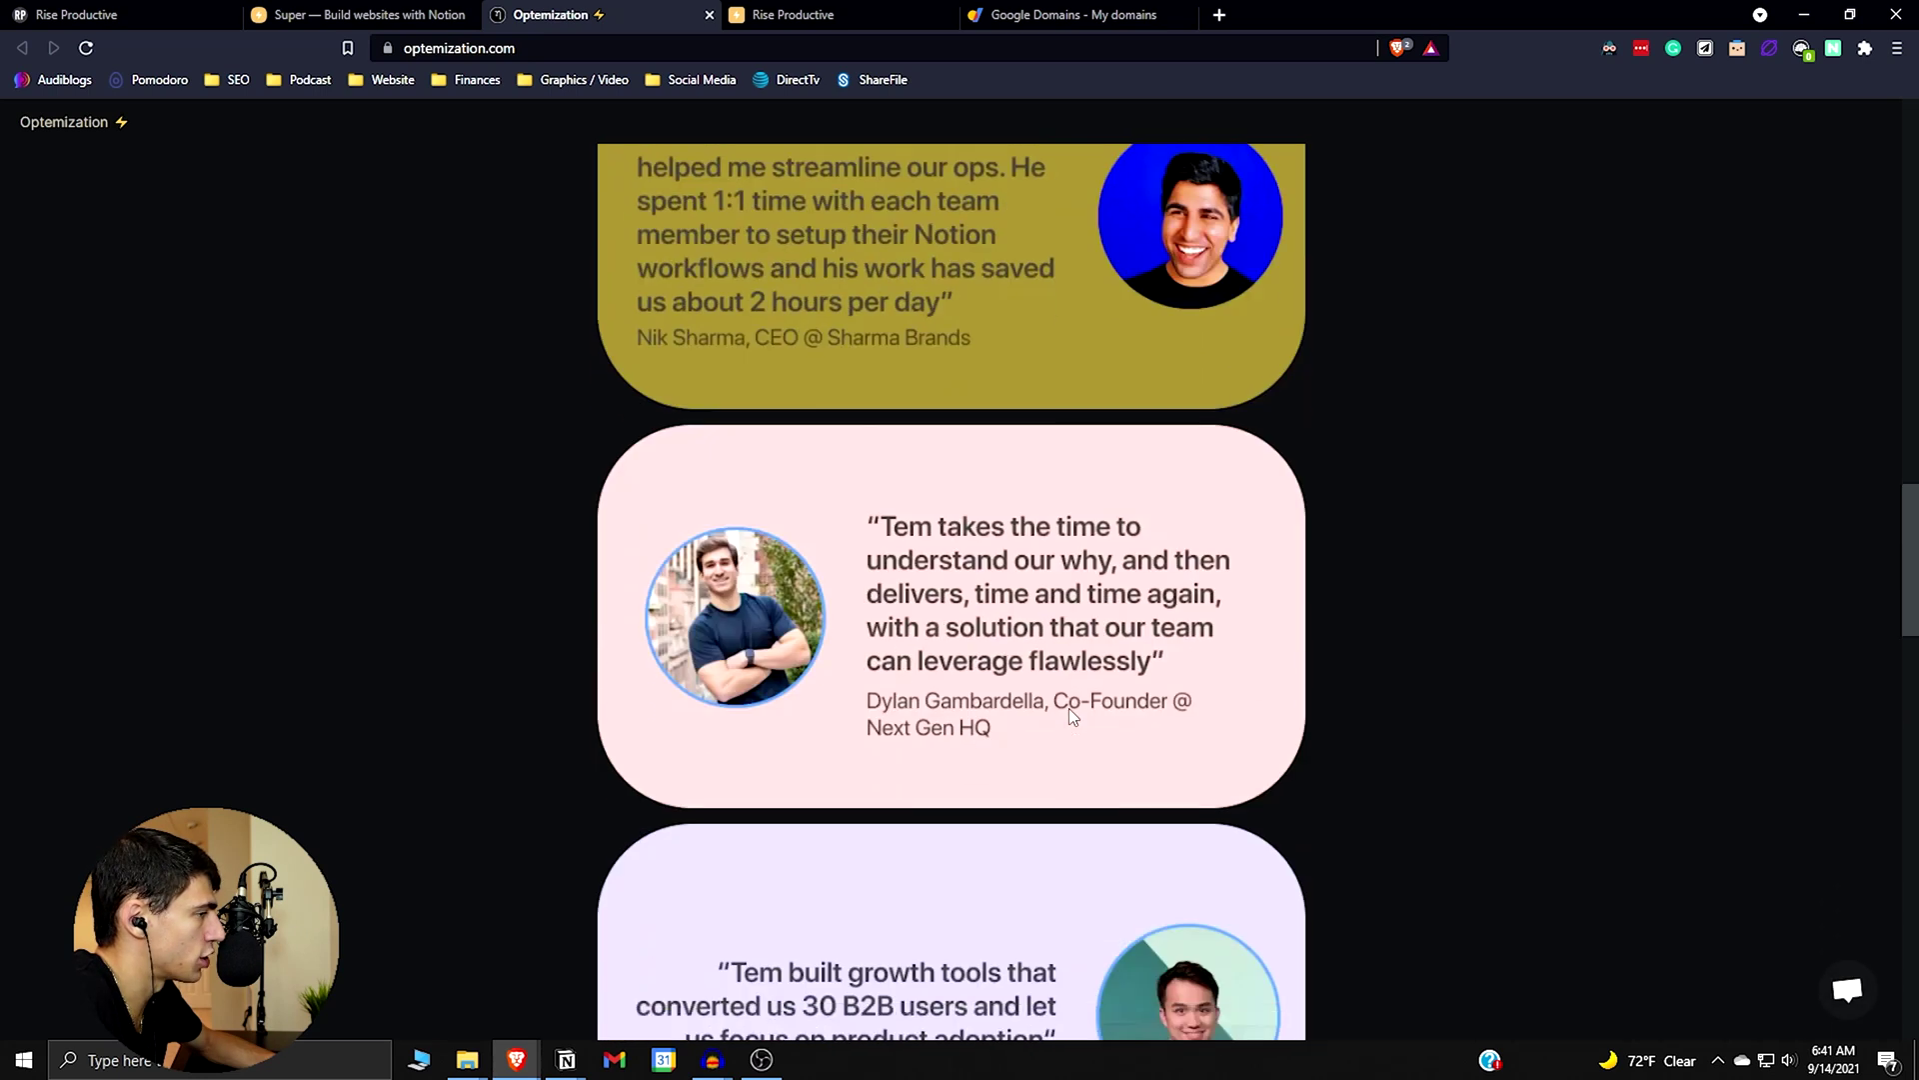
{"action": "left_click", "coordinate": [709, 14]}
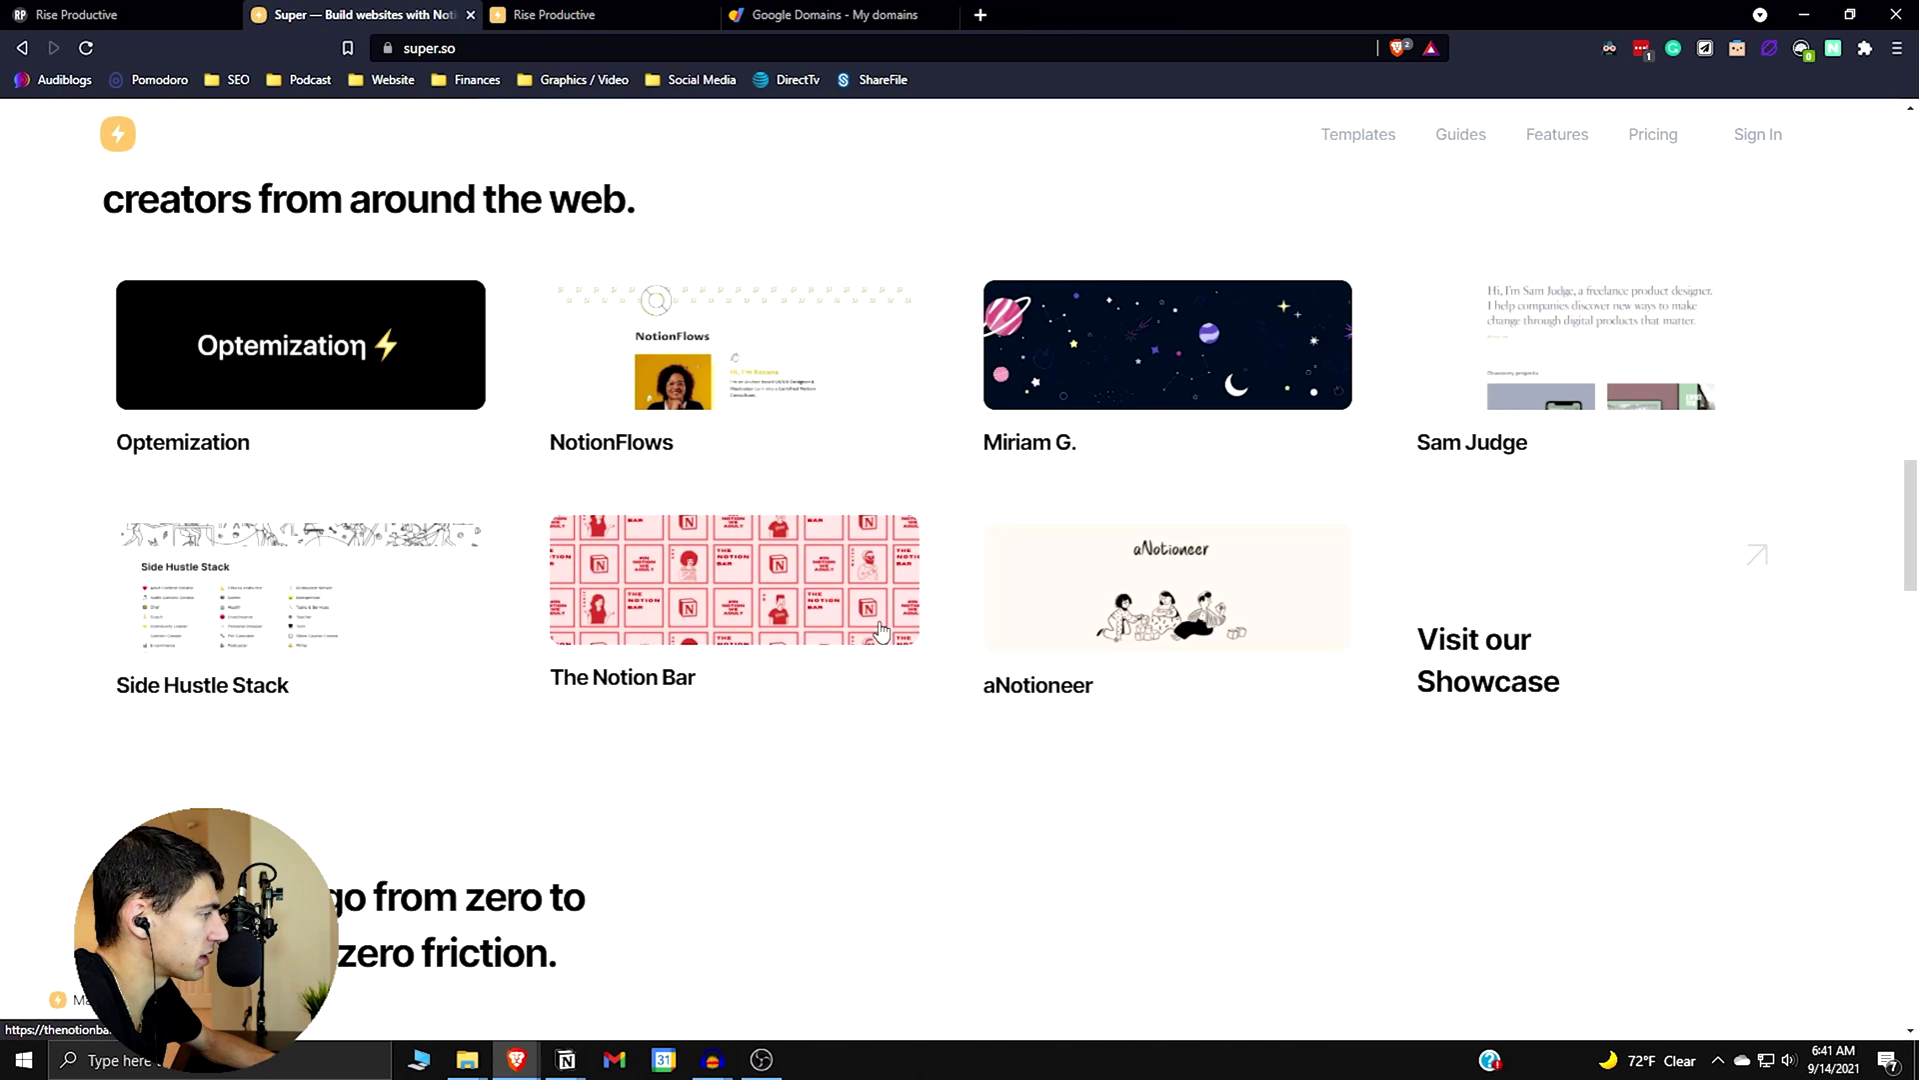
- View The Notion Bar showcase site, close it, and scroll super.so back up
{"action": "left_click", "coordinate": [880, 630]}
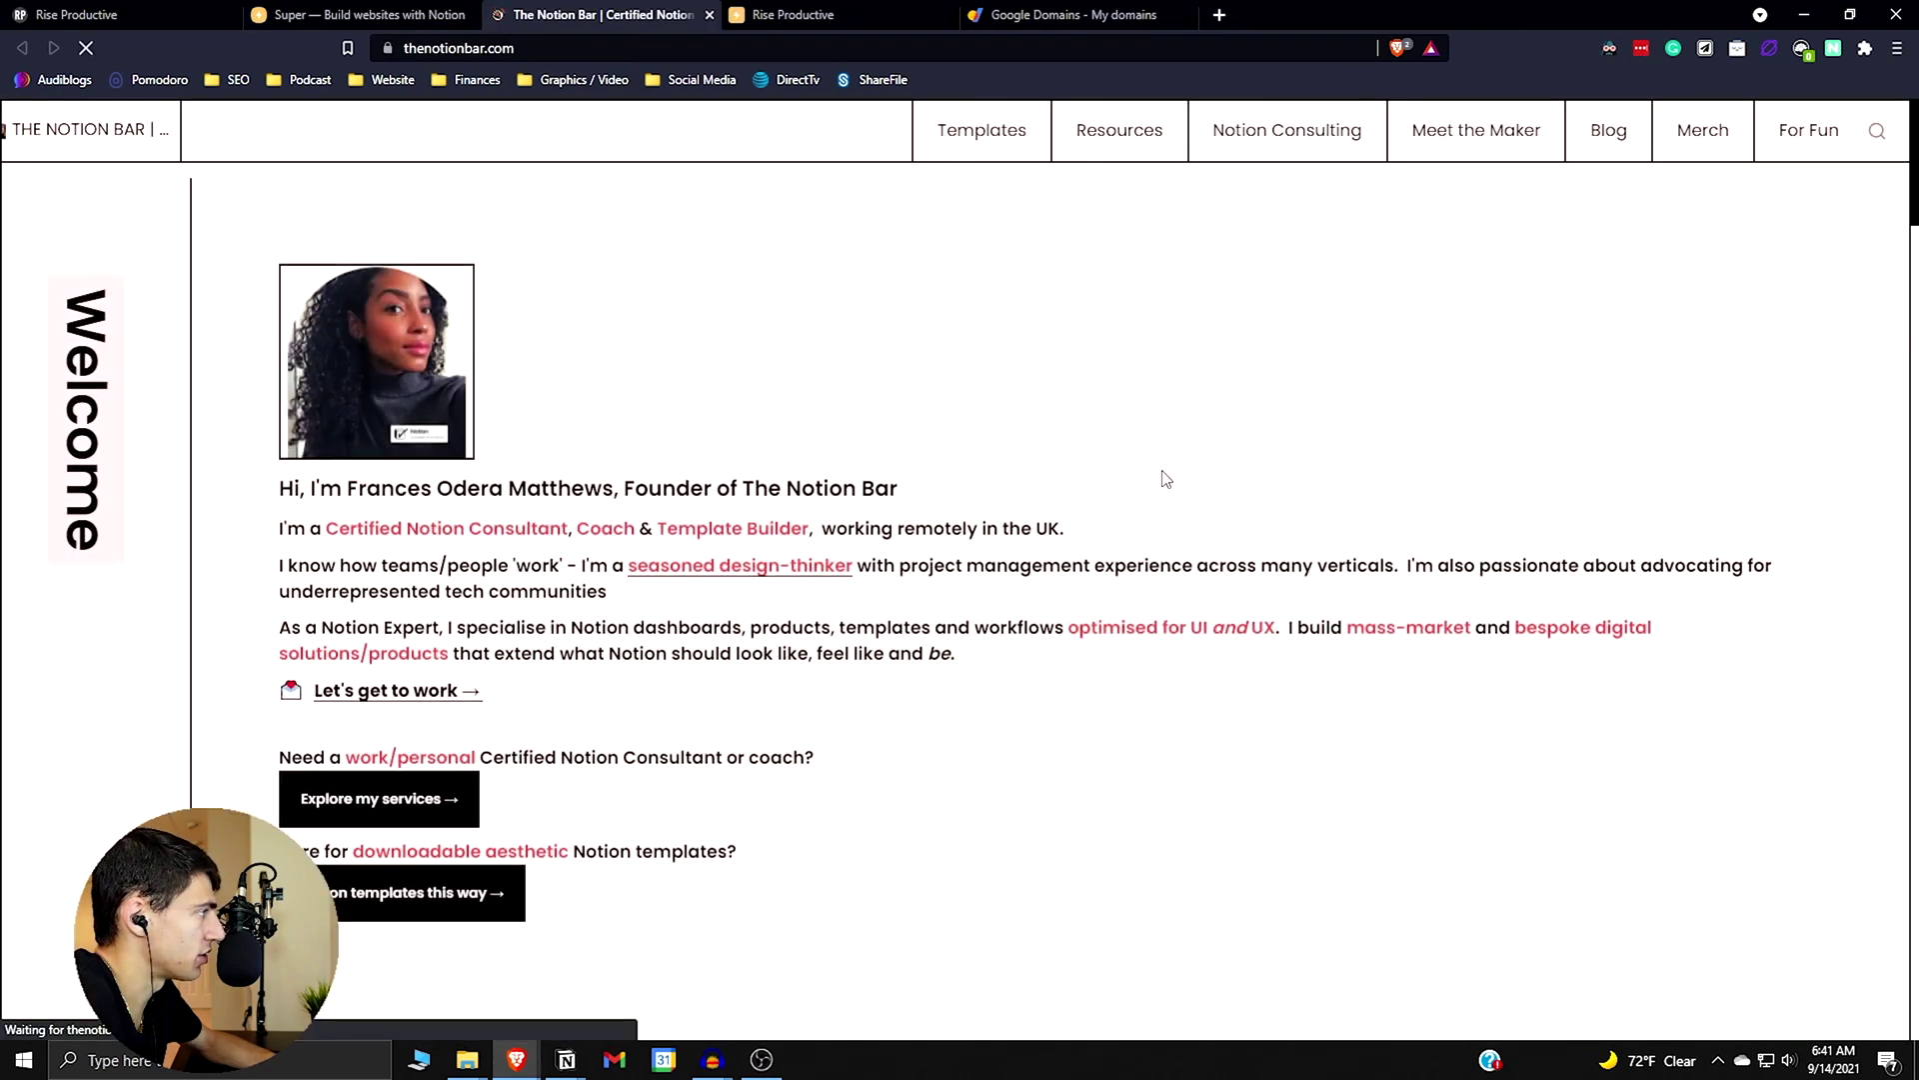
{"action": "scroll", "coordinate": [1165, 484], "scroll_direction": "down", "scroll_amount": 8}
{"action": "scroll", "coordinate": [1170, 494], "scroll_direction": "down", "scroll_amount": 4}
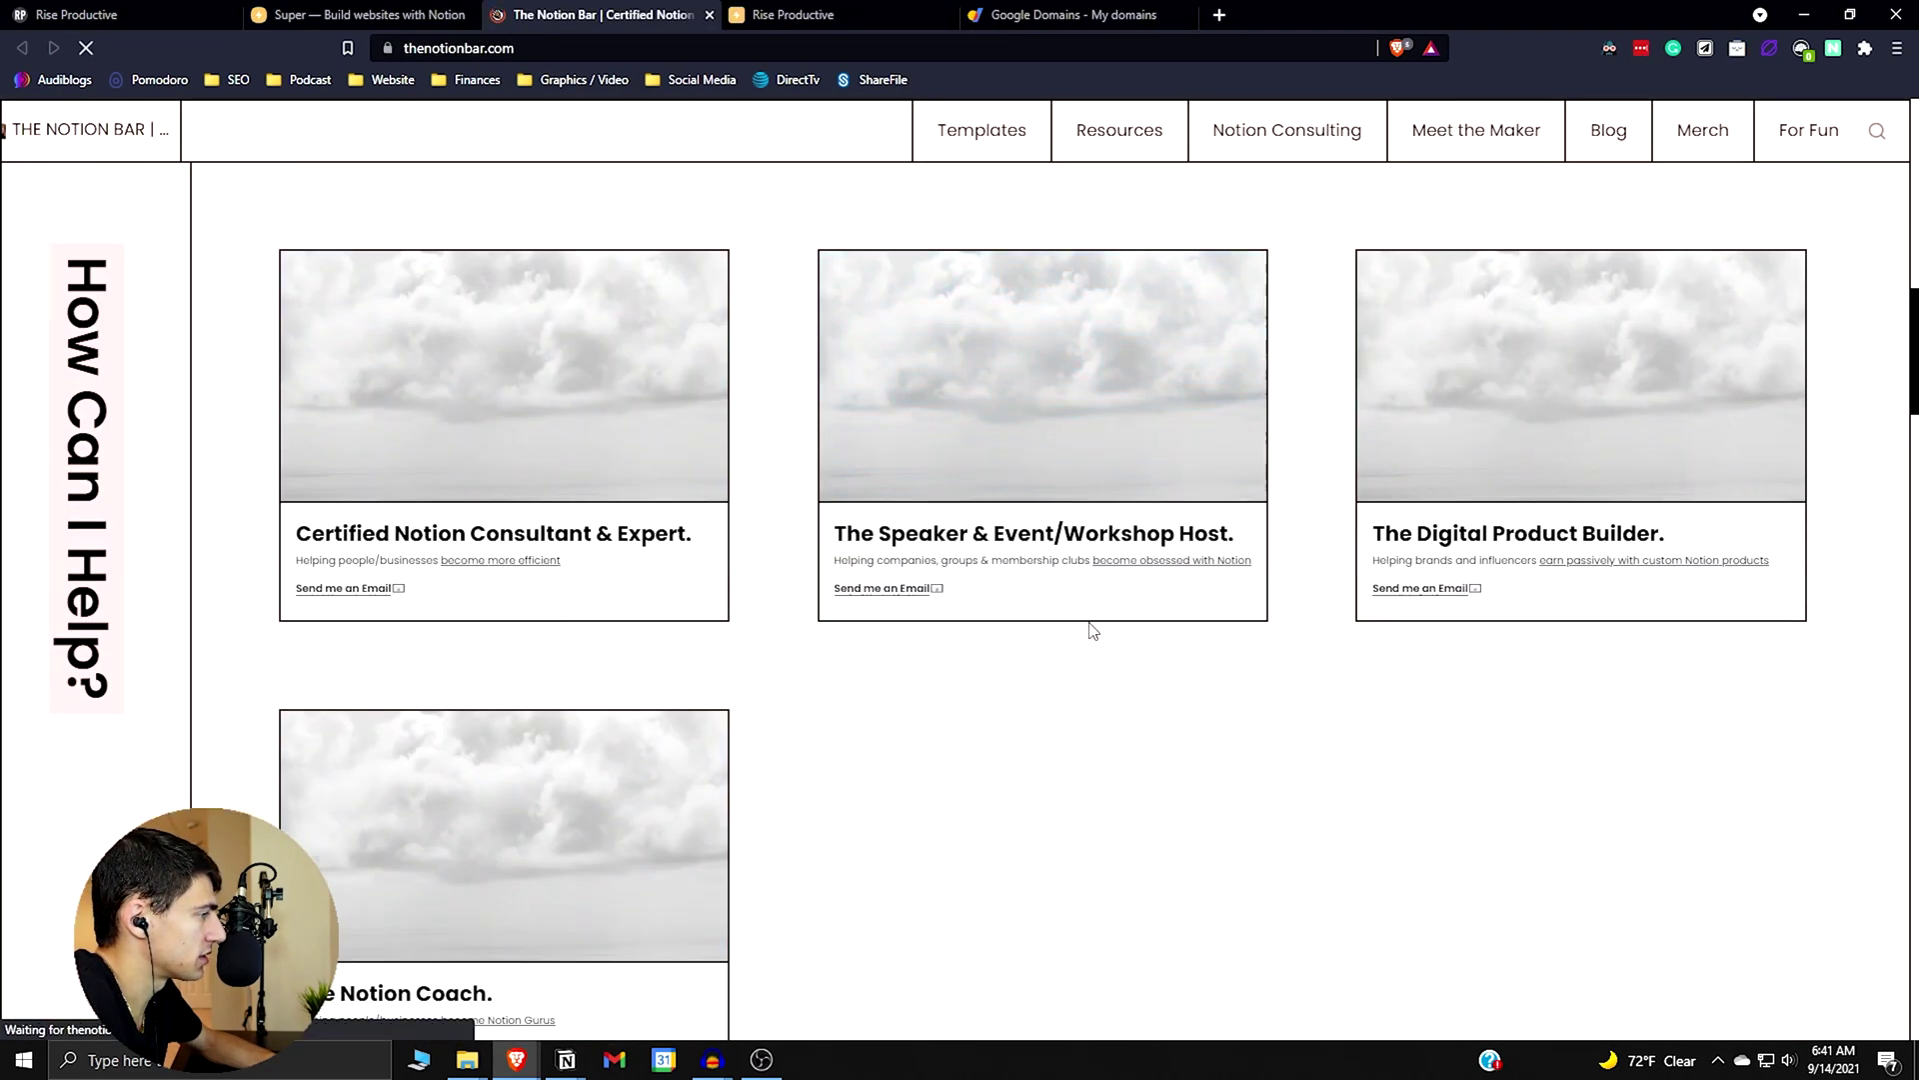
{"action": "scroll", "coordinate": [358, 454], "scroll_direction": "down", "scroll_amount": 2}
{"action": "scroll", "coordinate": [460, 600], "scroll_direction": "down", "scroll_amount": 8}
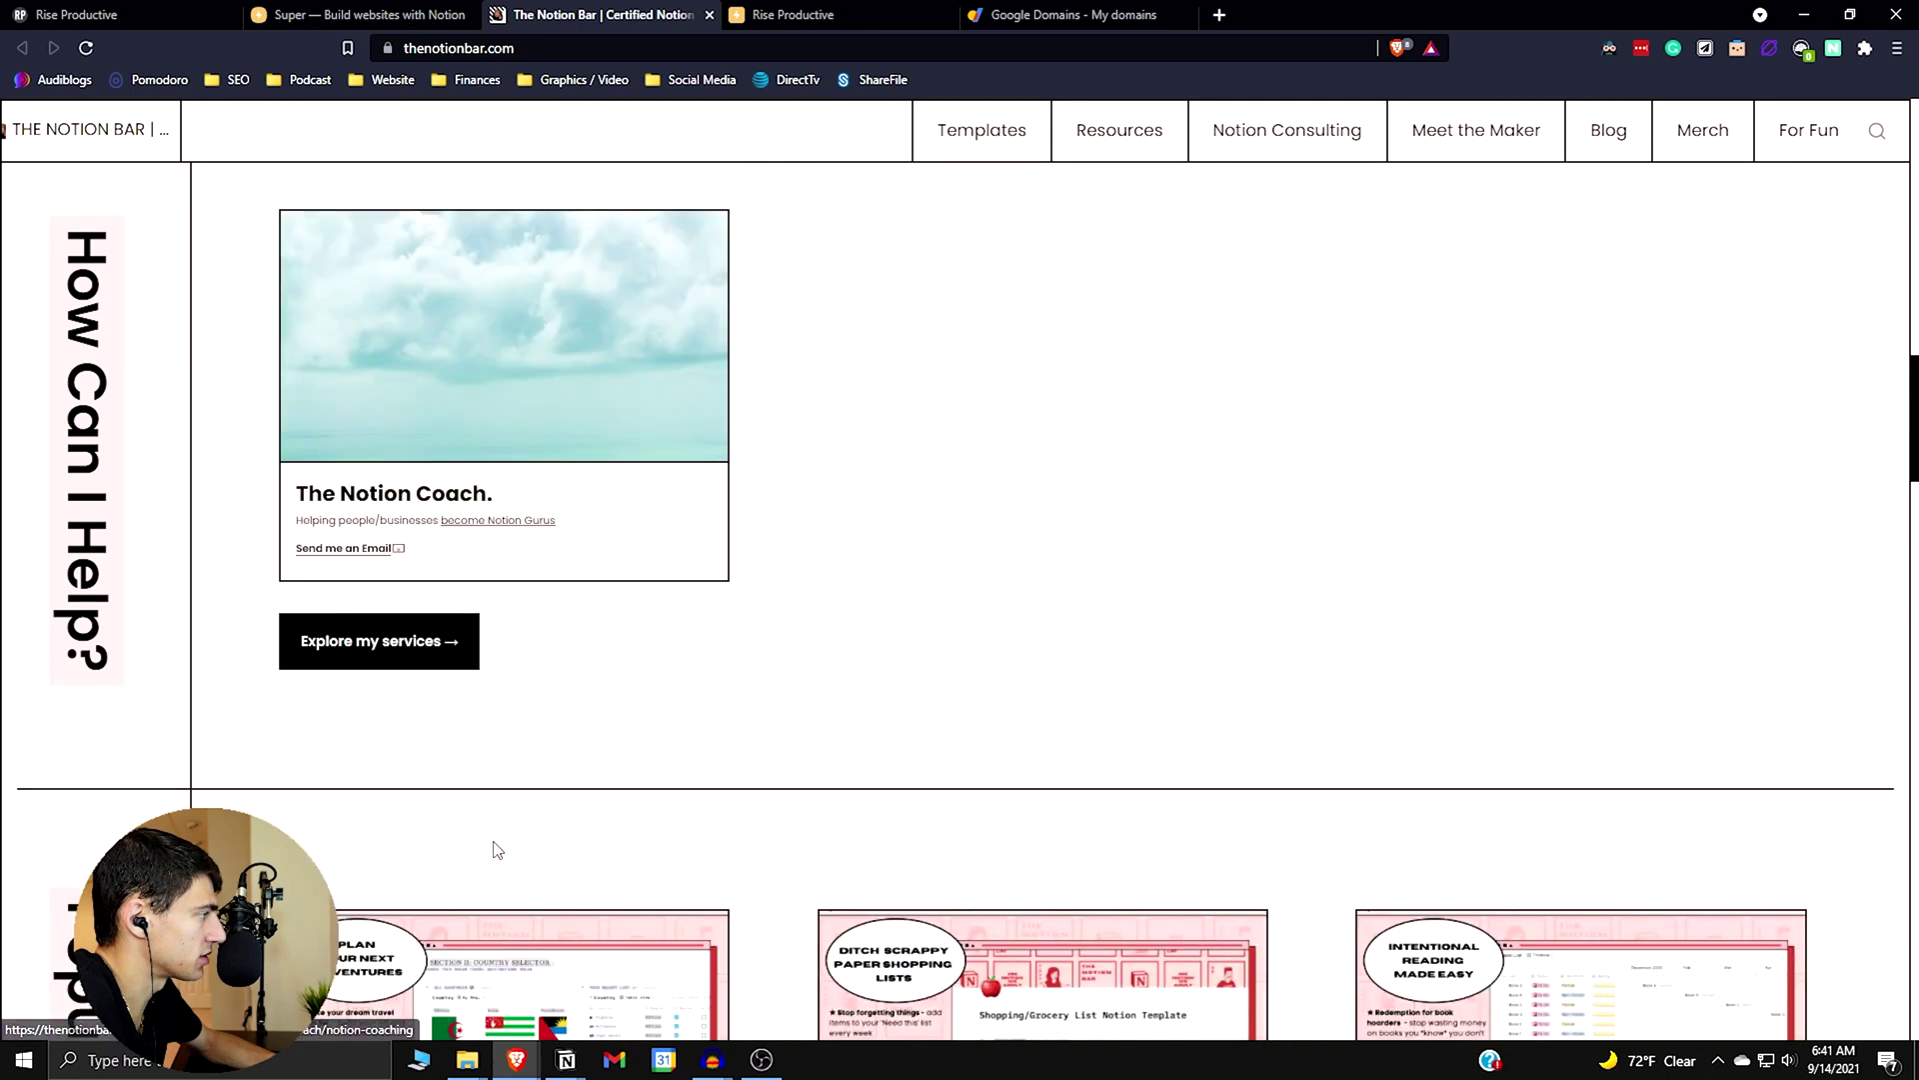
{"action": "scroll", "coordinate": [1106, 760], "scroll_direction": "down", "scroll_amount": 1}
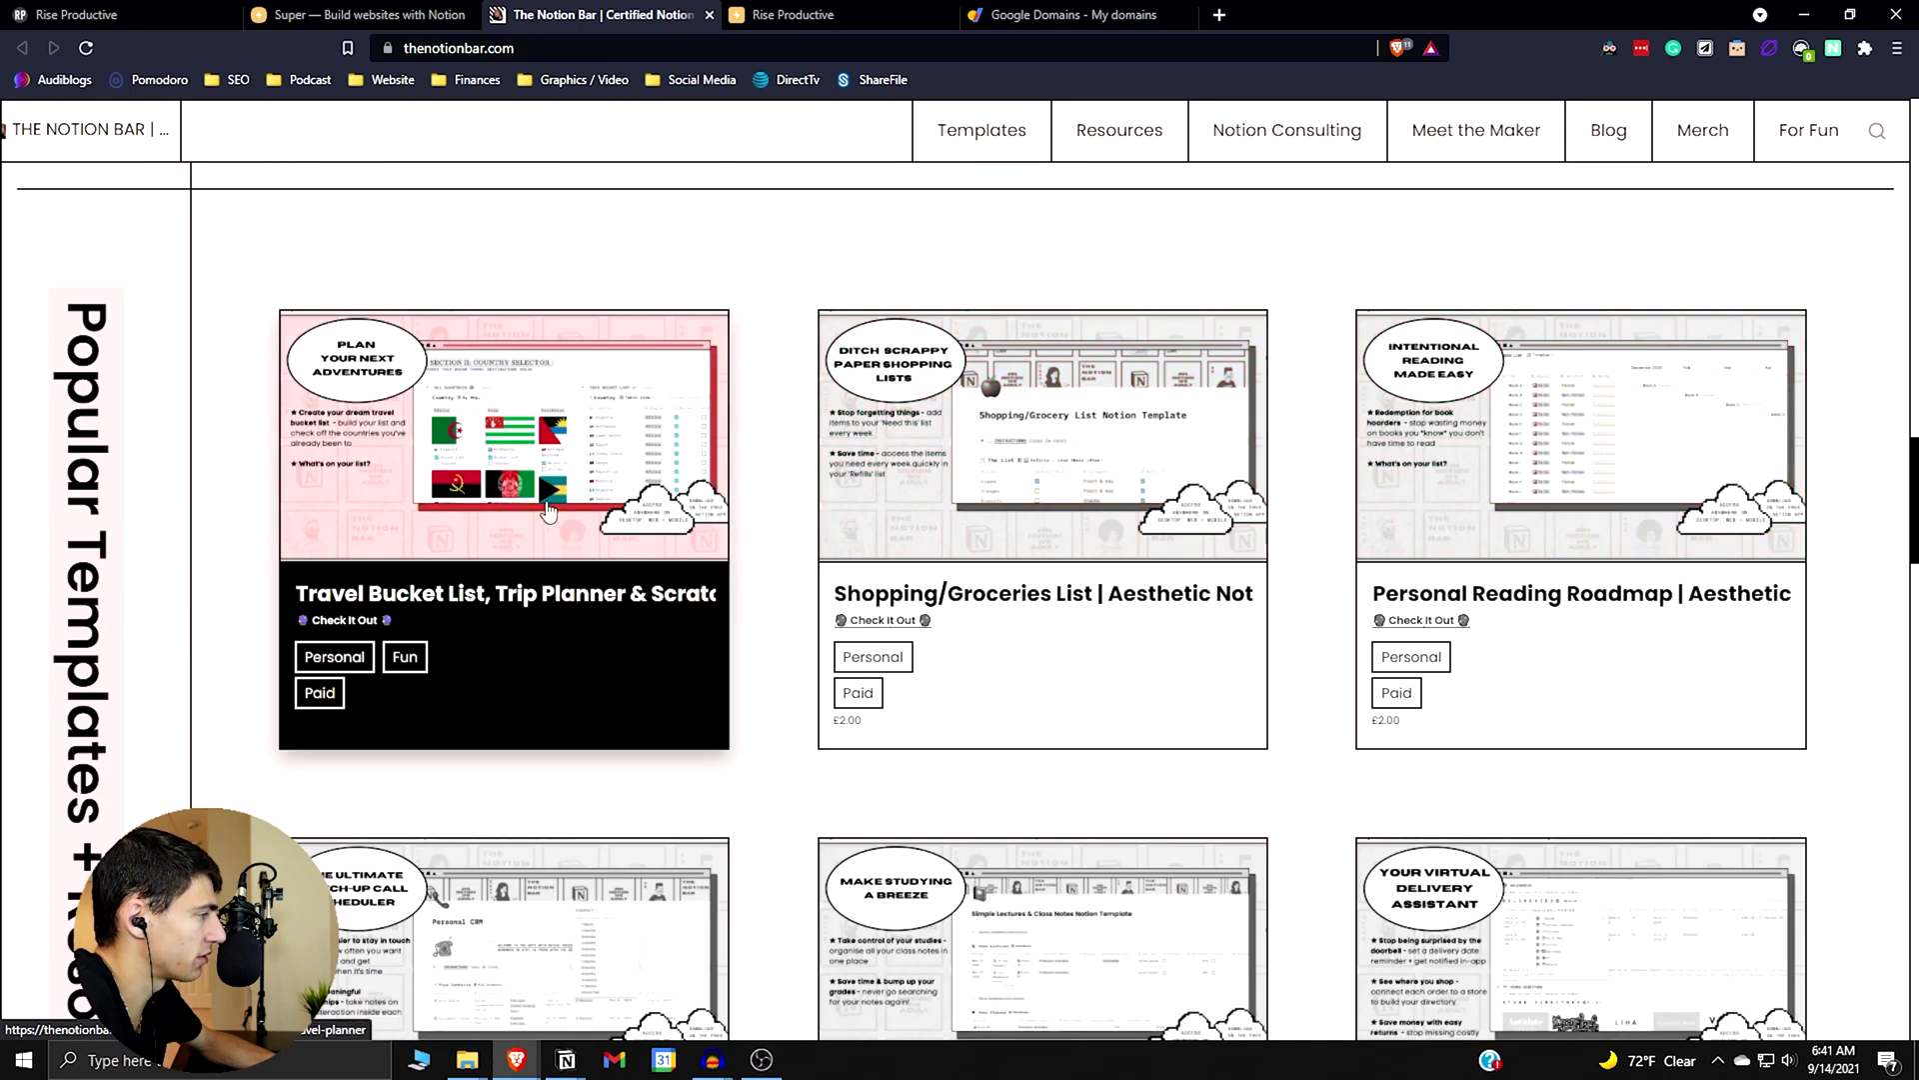
{"action": "left_click", "coordinate": [710, 14]}
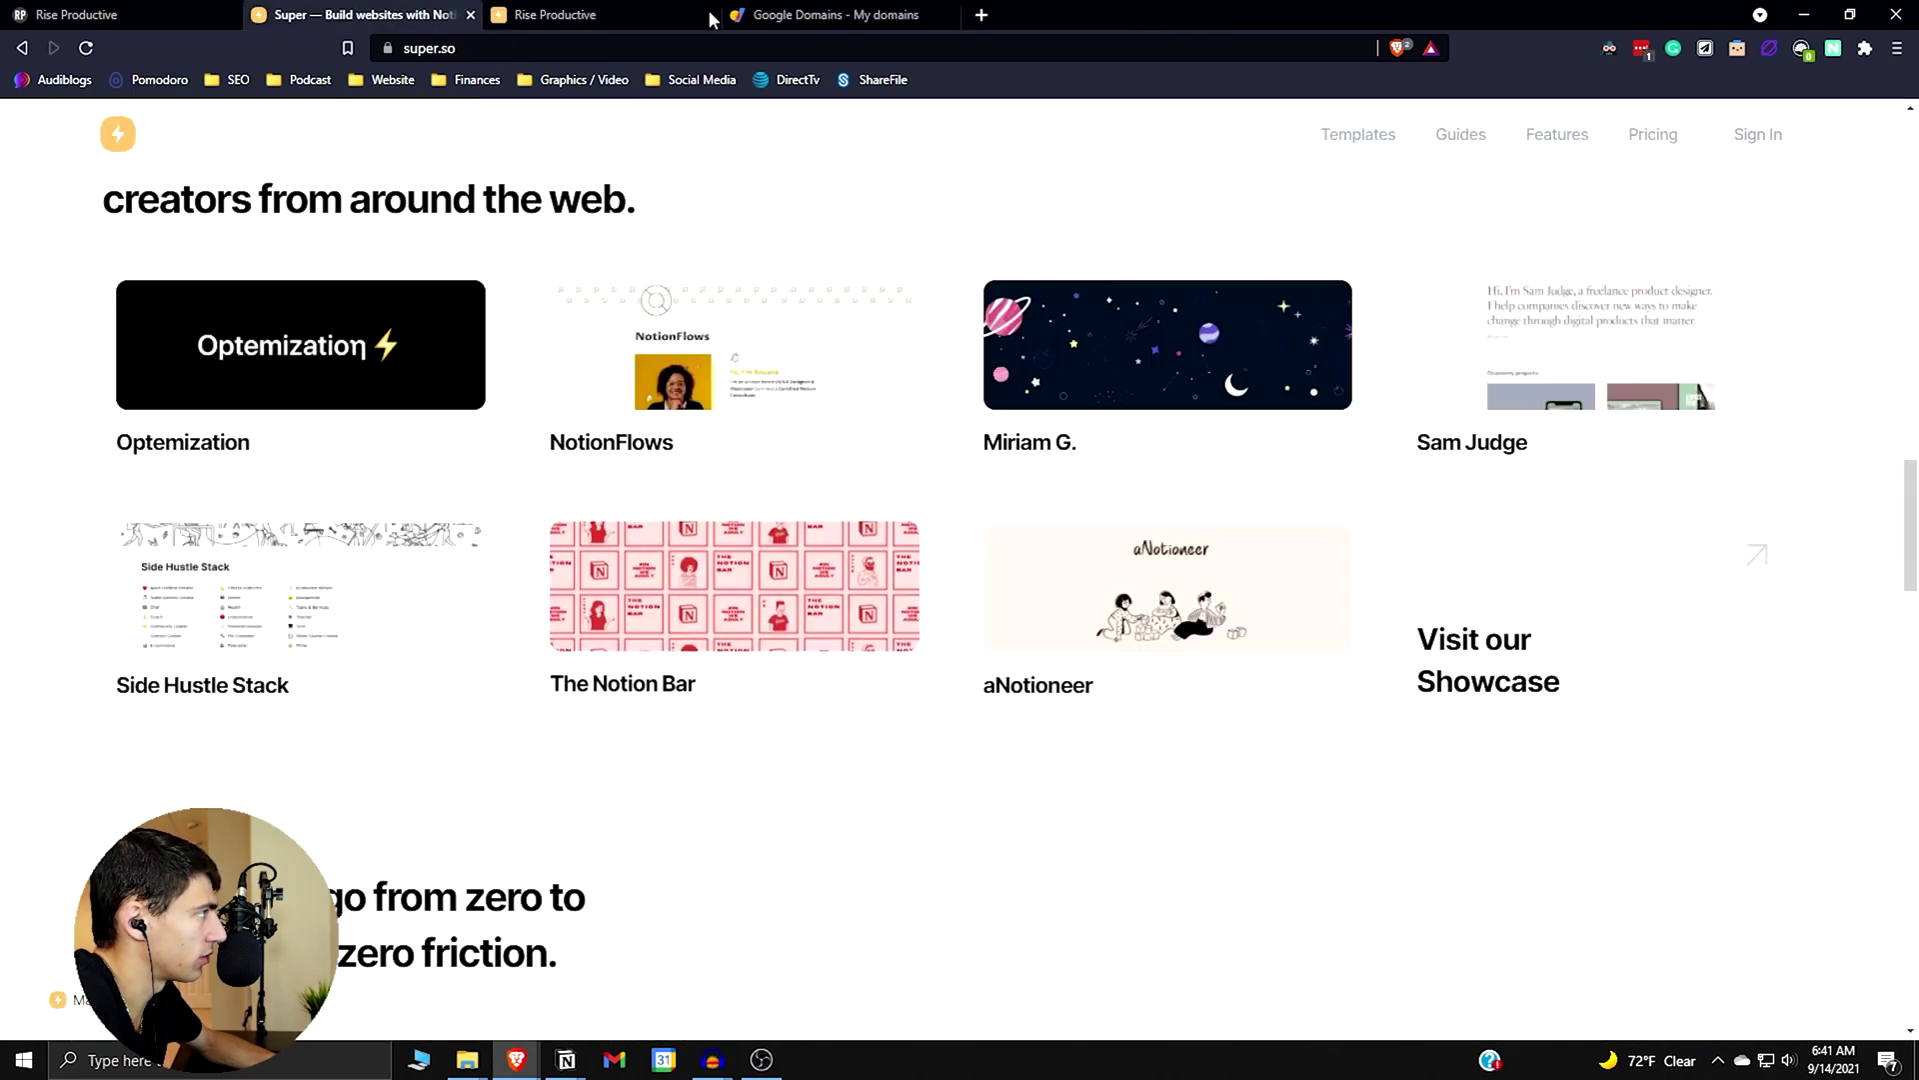
{"action": "scroll", "coordinate": [1205, 656], "scroll_direction": "down", "scroll_amount": 5}
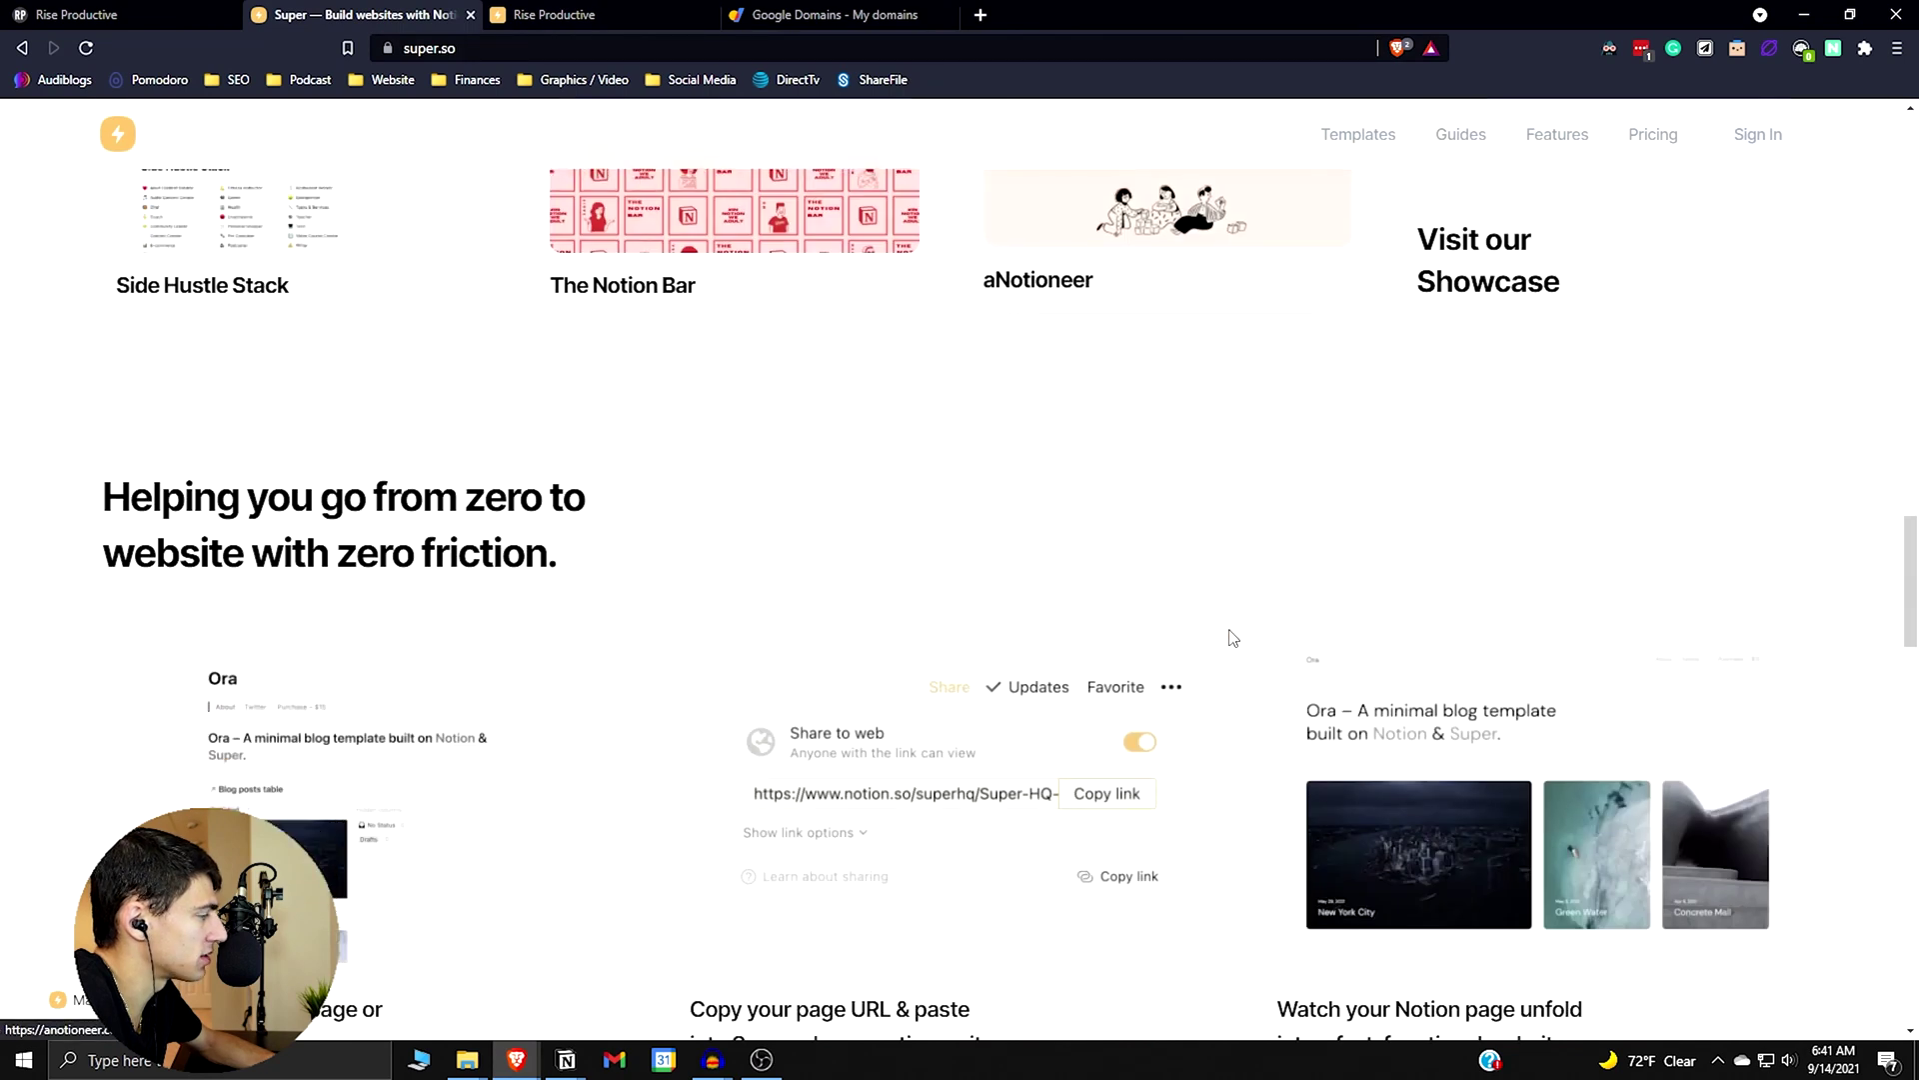
{"action": "scroll", "coordinate": [1311, 716], "scroll_direction": "up", "scroll_amount": 18}
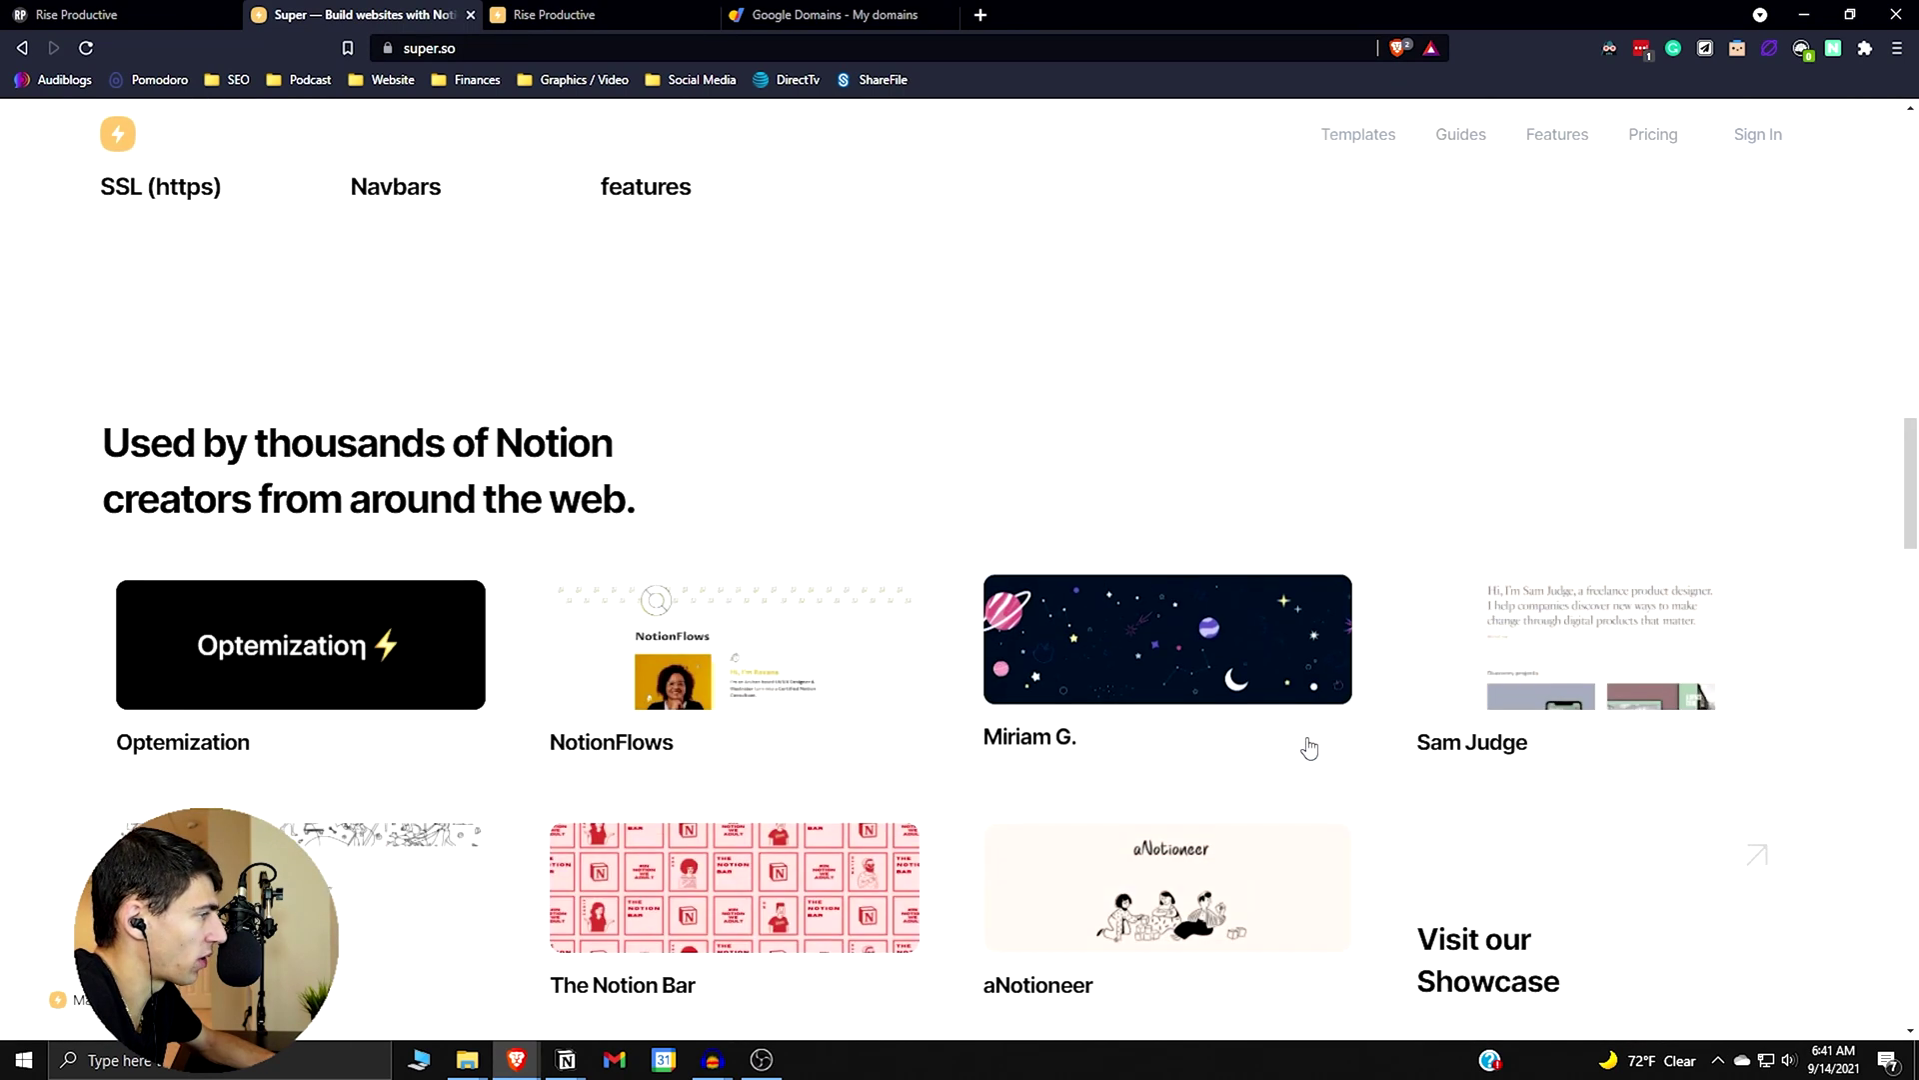
{"action": "scroll", "coordinate": [1228, 730], "scroll_direction": "up", "scroll_amount": 10}
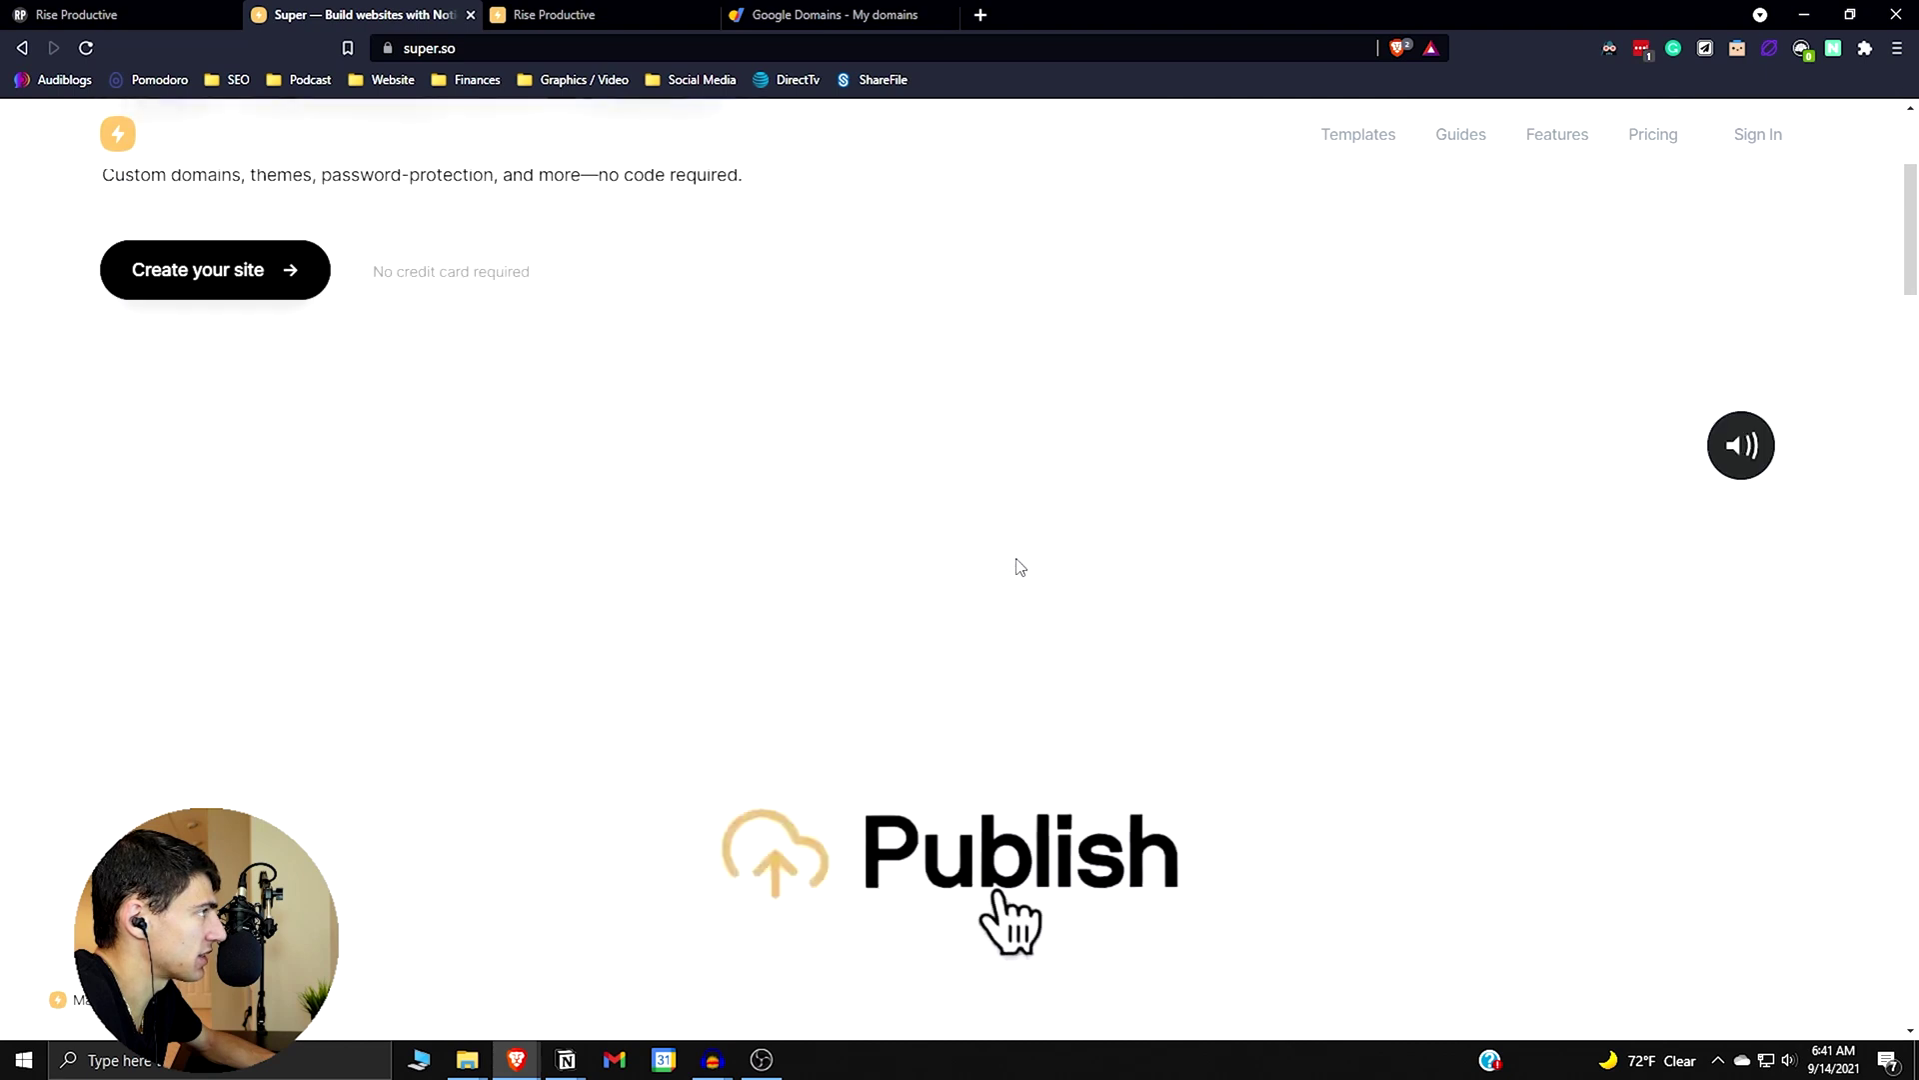
- Preview the Rise Productive site at mobile width and try the full-window preview
{"action": "key", "text": "ctrl+Tab"}
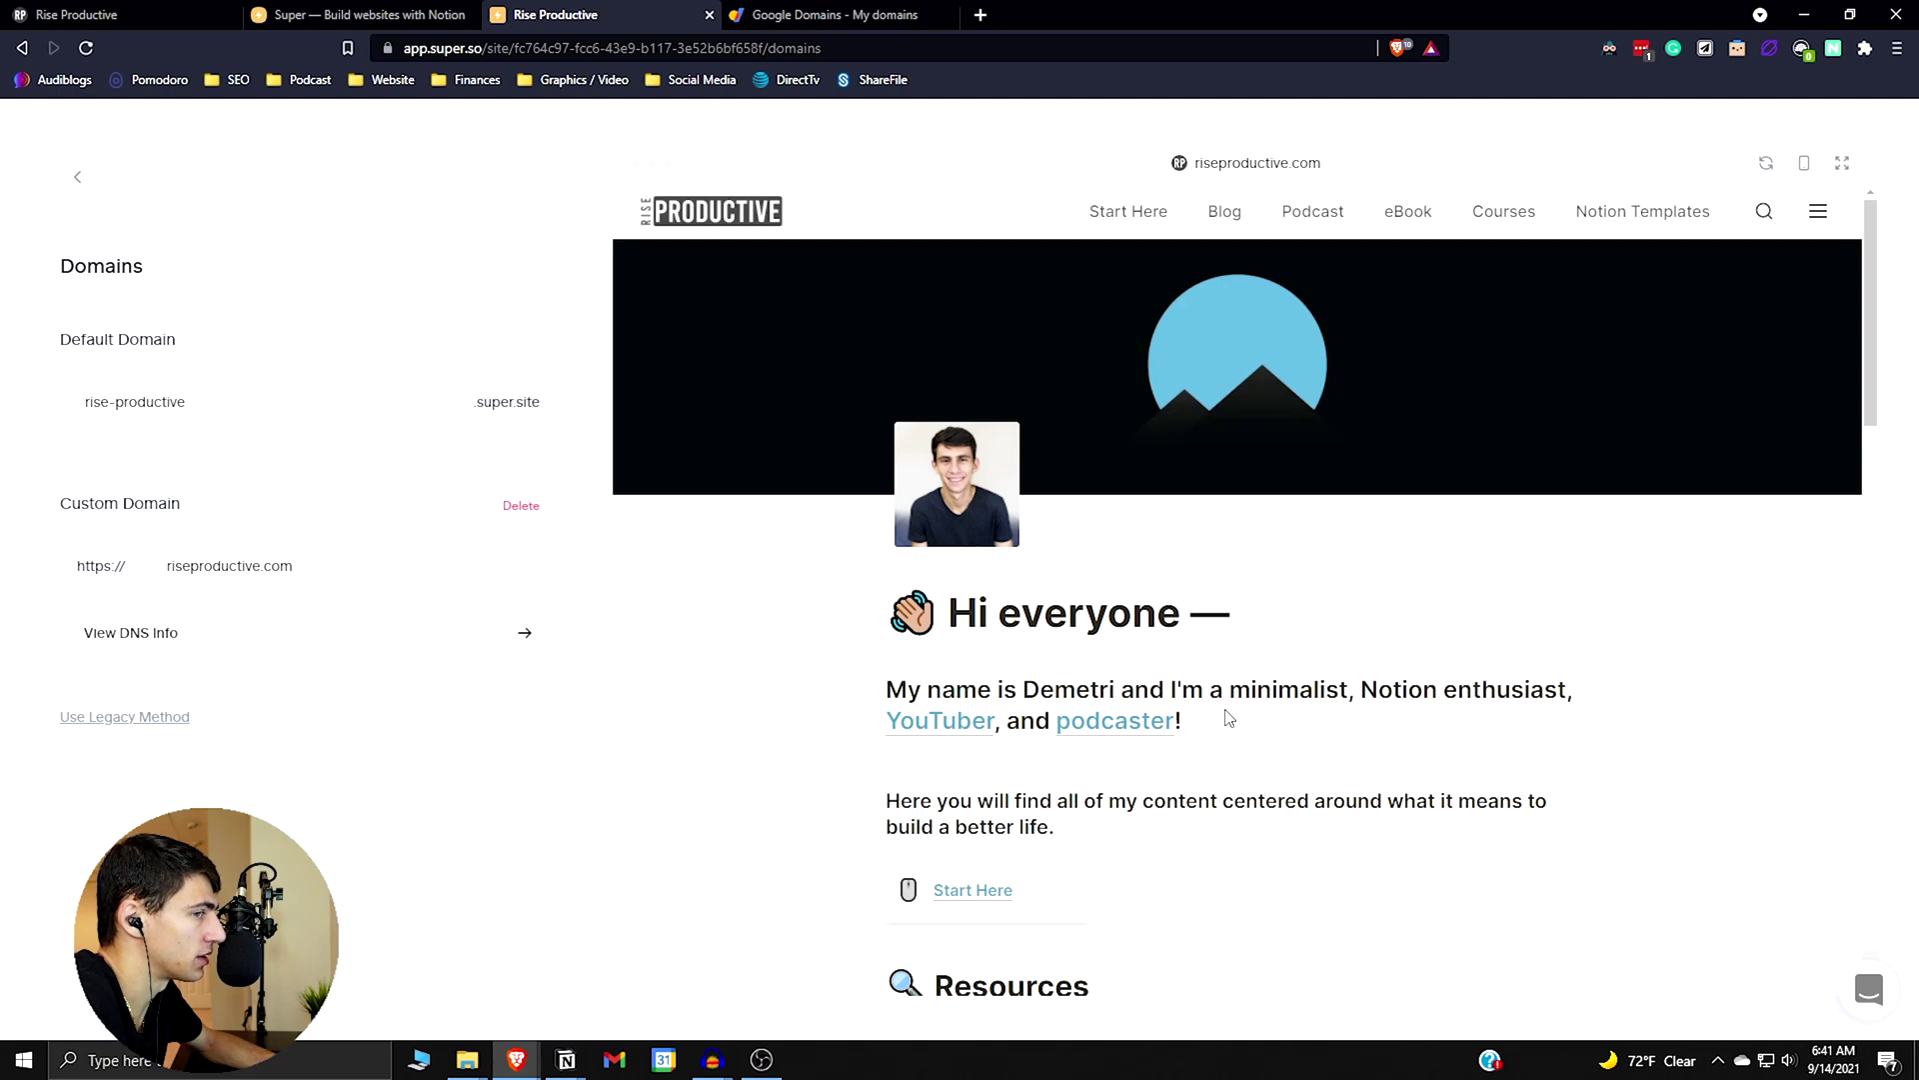
{"action": "left_click", "coordinate": [1803, 166]}
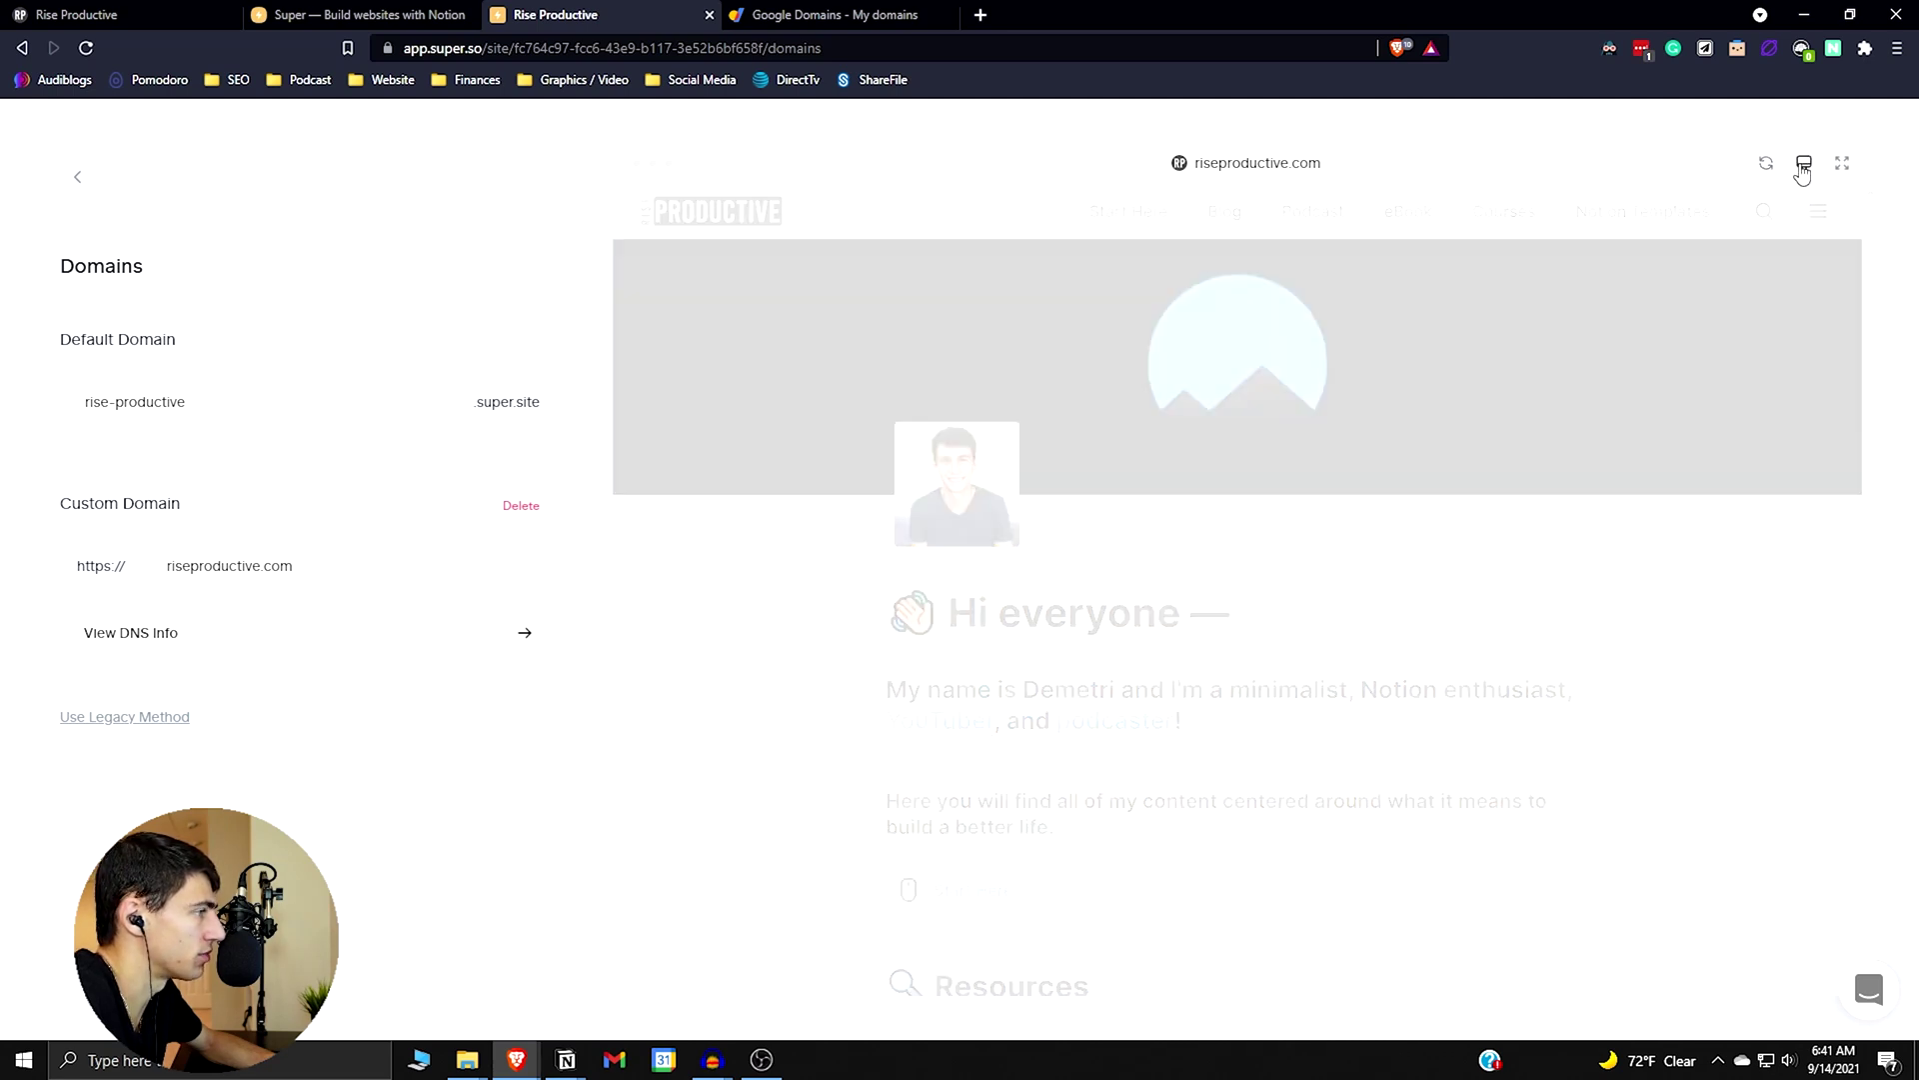
{"action": "scroll", "coordinate": [1290, 481], "scroll_direction": "down", "scroll_amount": 3}
{"action": "scroll", "coordinate": [1290, 481], "scroll_direction": "down", "scroll_amount": 4}
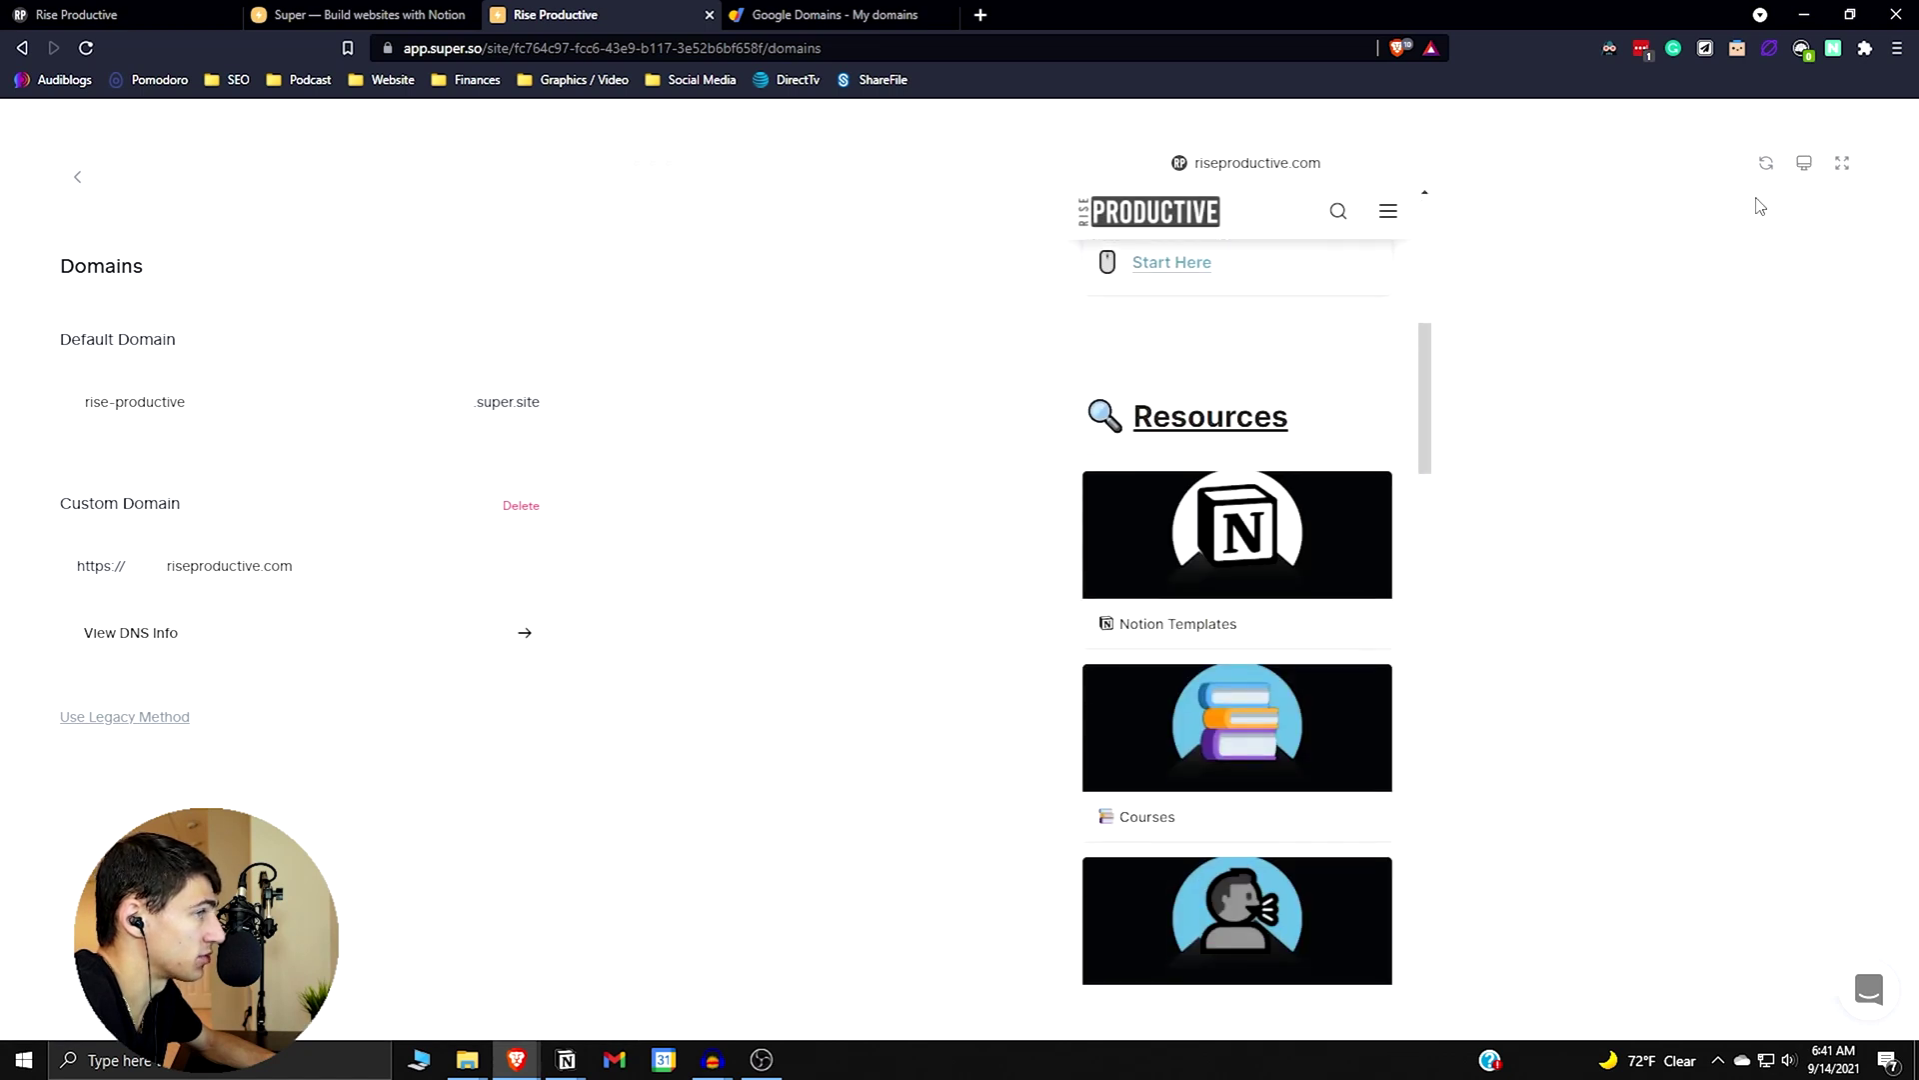
{"action": "left_click", "coordinate": [1842, 165]}
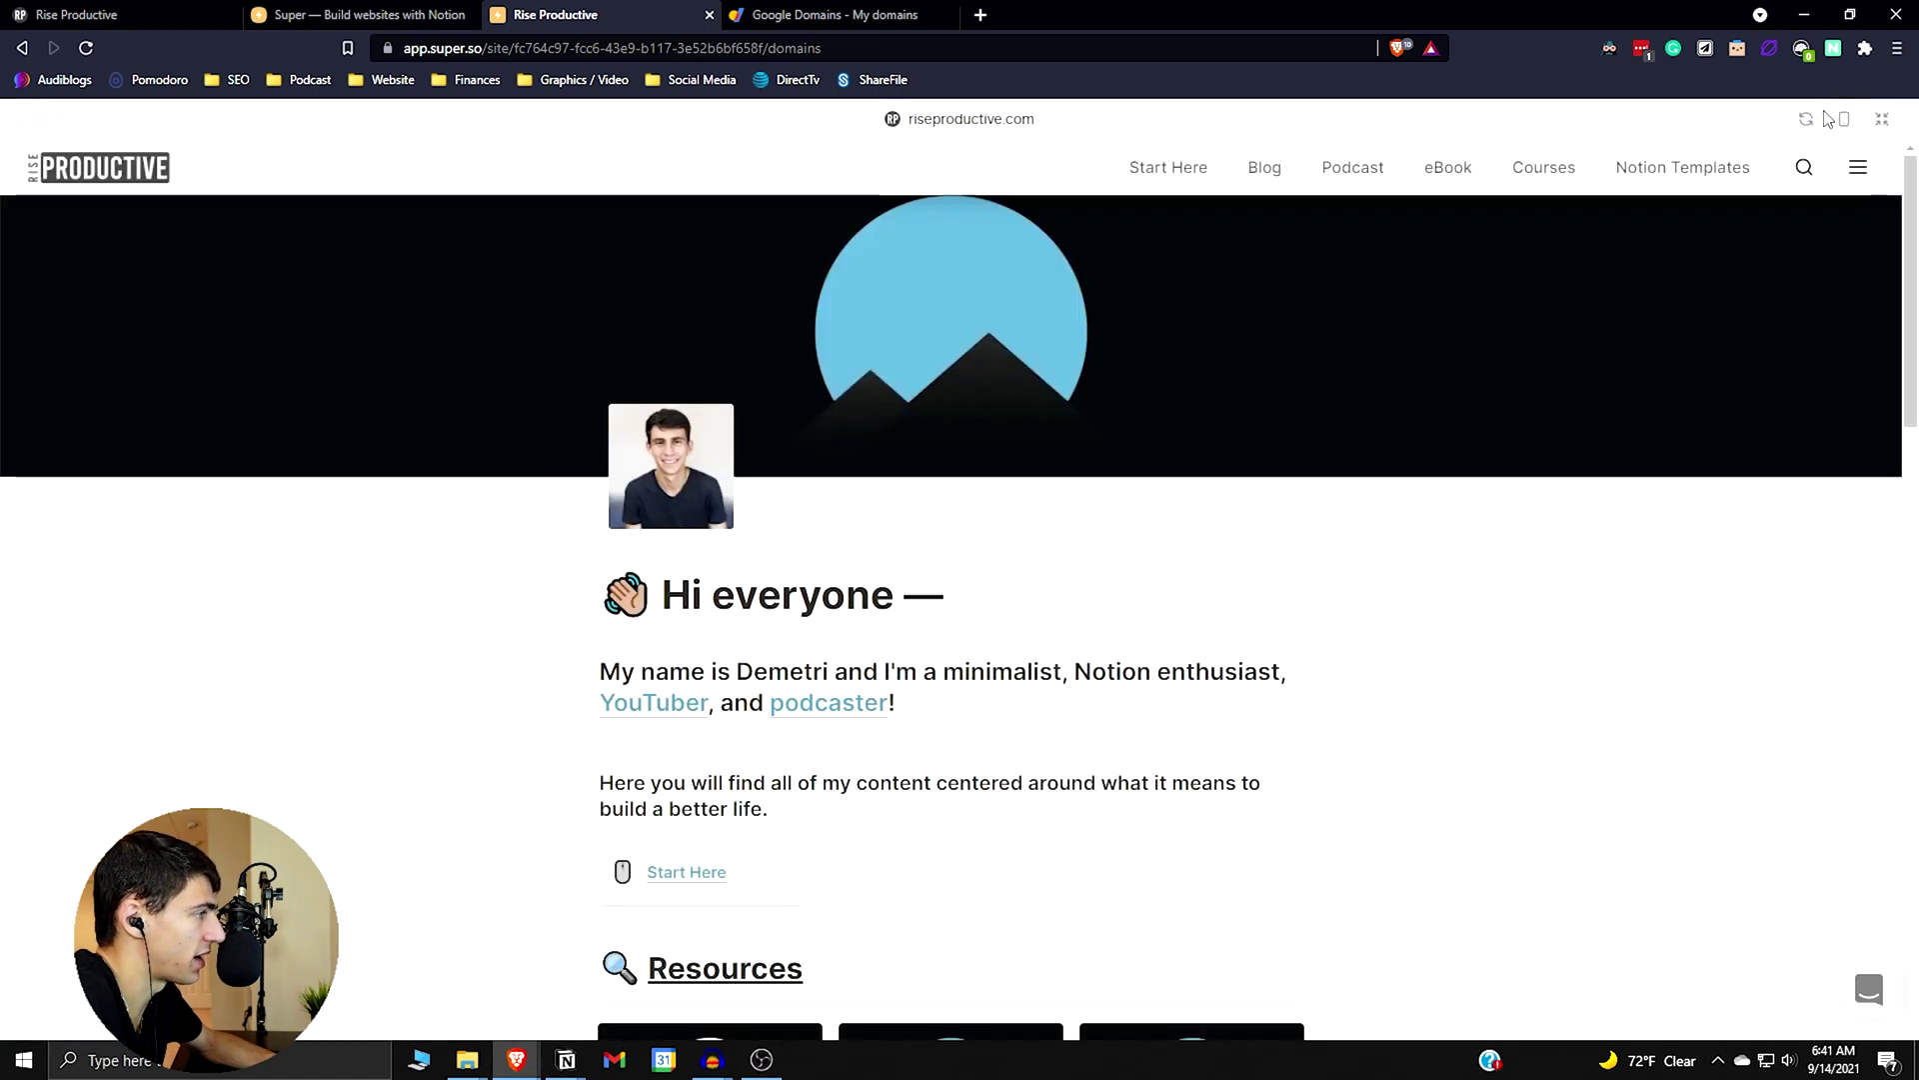
{"action": "left_click", "coordinate": [1847, 125]}
- Scroll the mobile preview, return to desktop width, and bring up the Notion page
{"action": "scroll", "coordinate": [1289, 639], "scroll_direction": "down", "scroll_amount": 15}
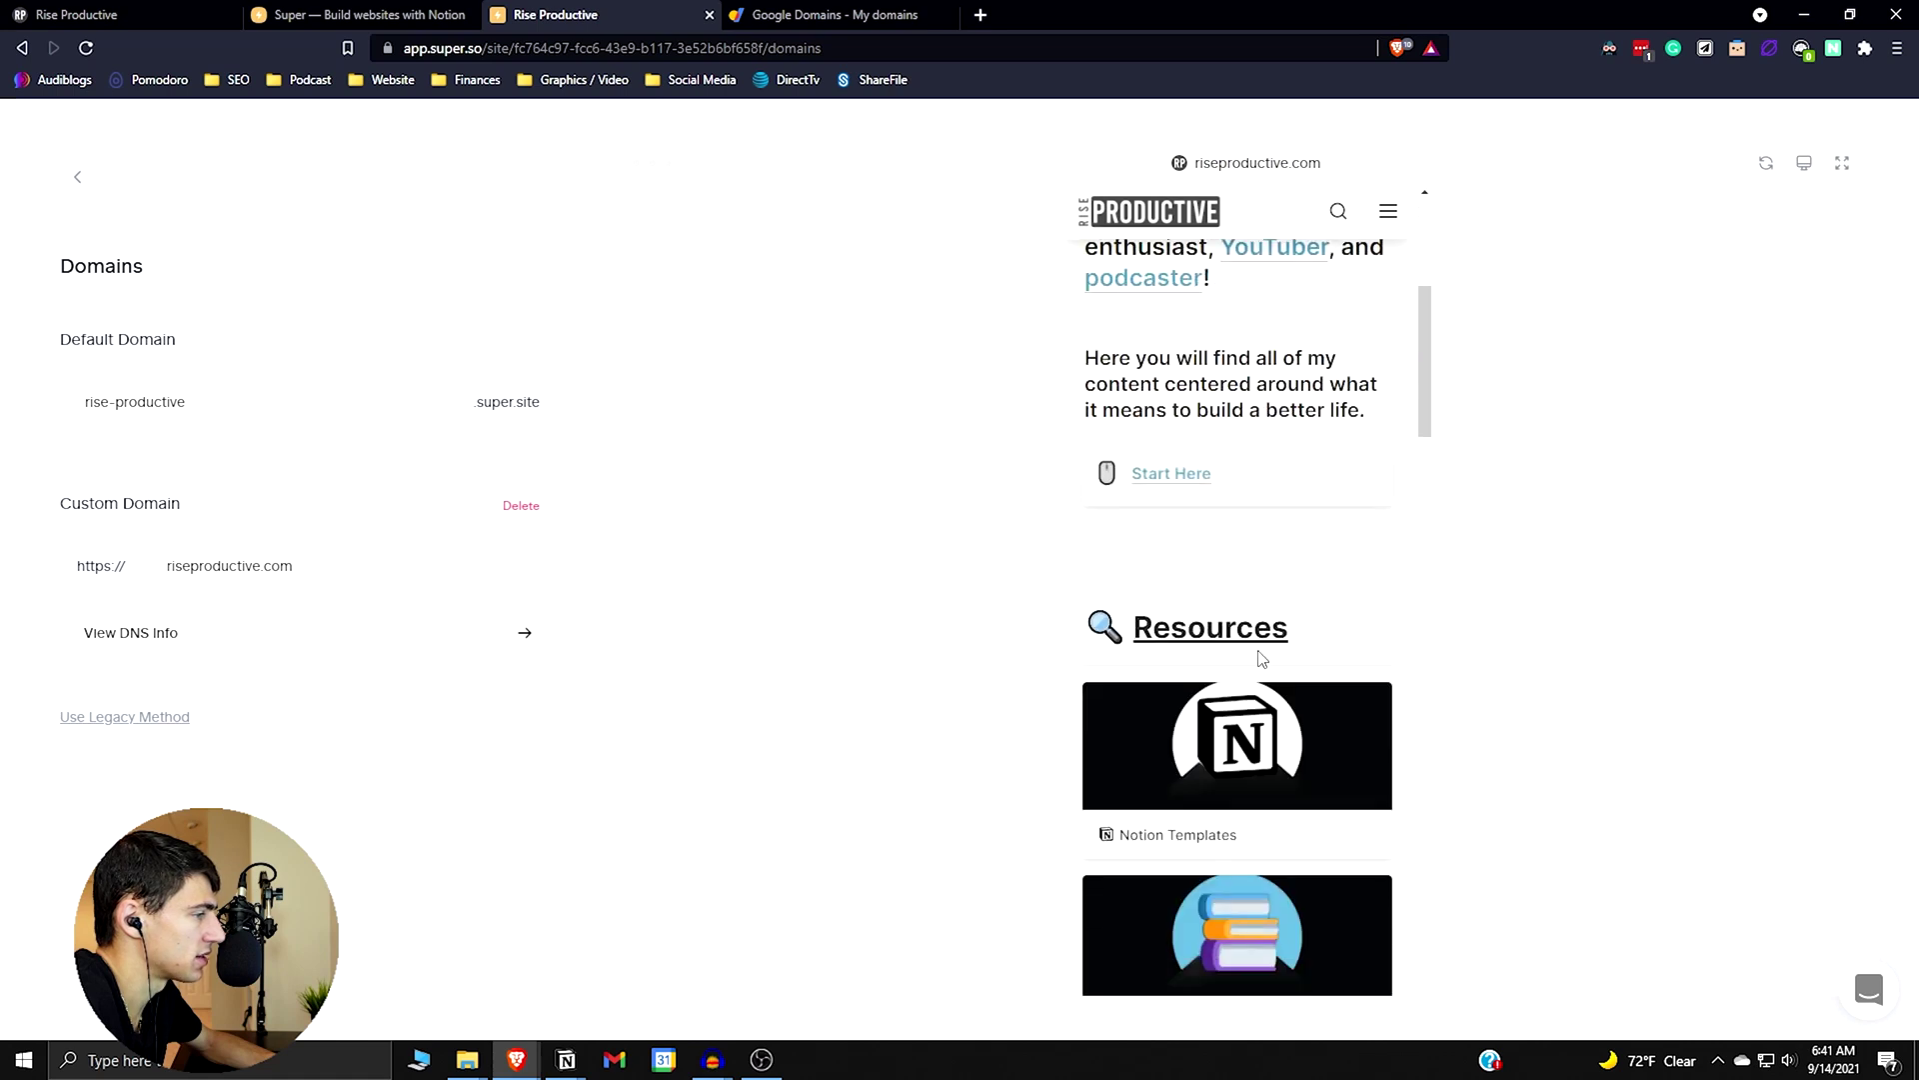
{"action": "scroll", "coordinate": [1311, 600], "scroll_direction": "down", "scroll_amount": 9}
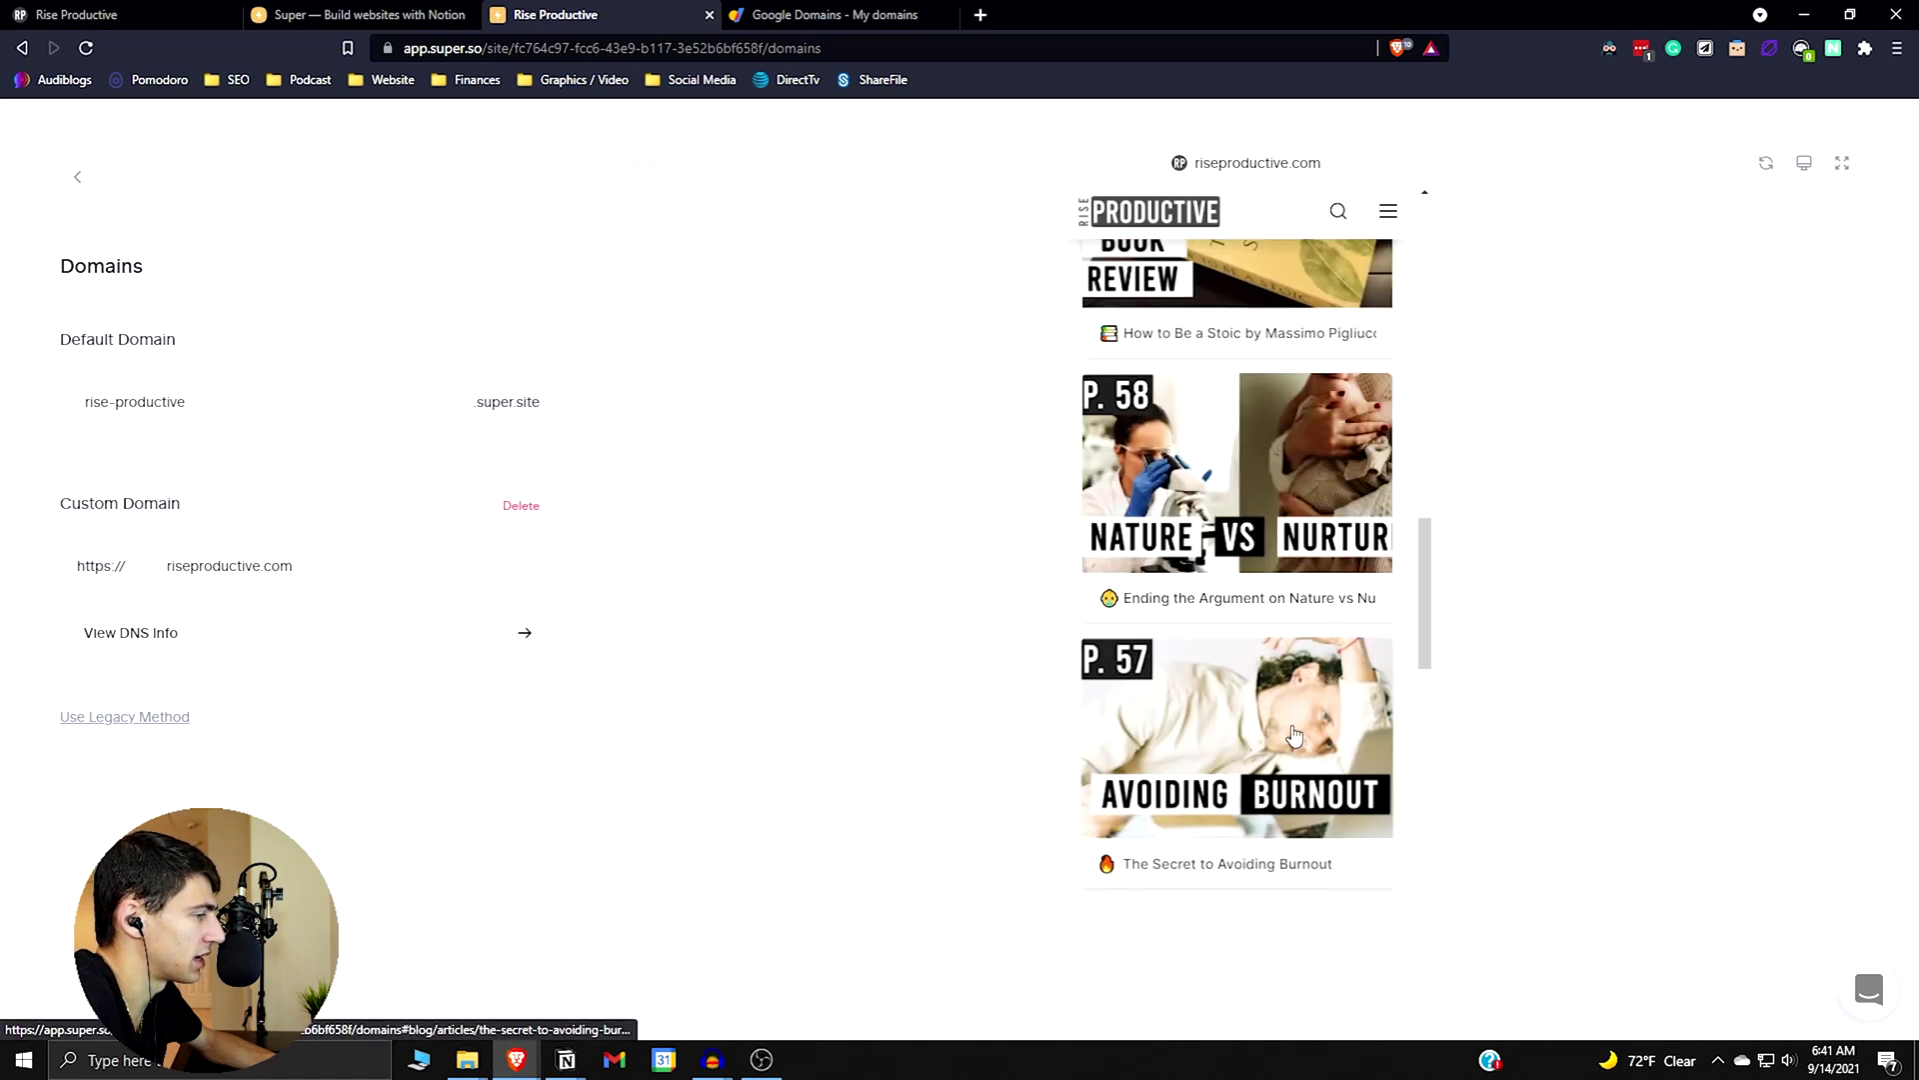
{"action": "scroll", "coordinate": [1208, 578], "scroll_direction": "down", "scroll_amount": 2}
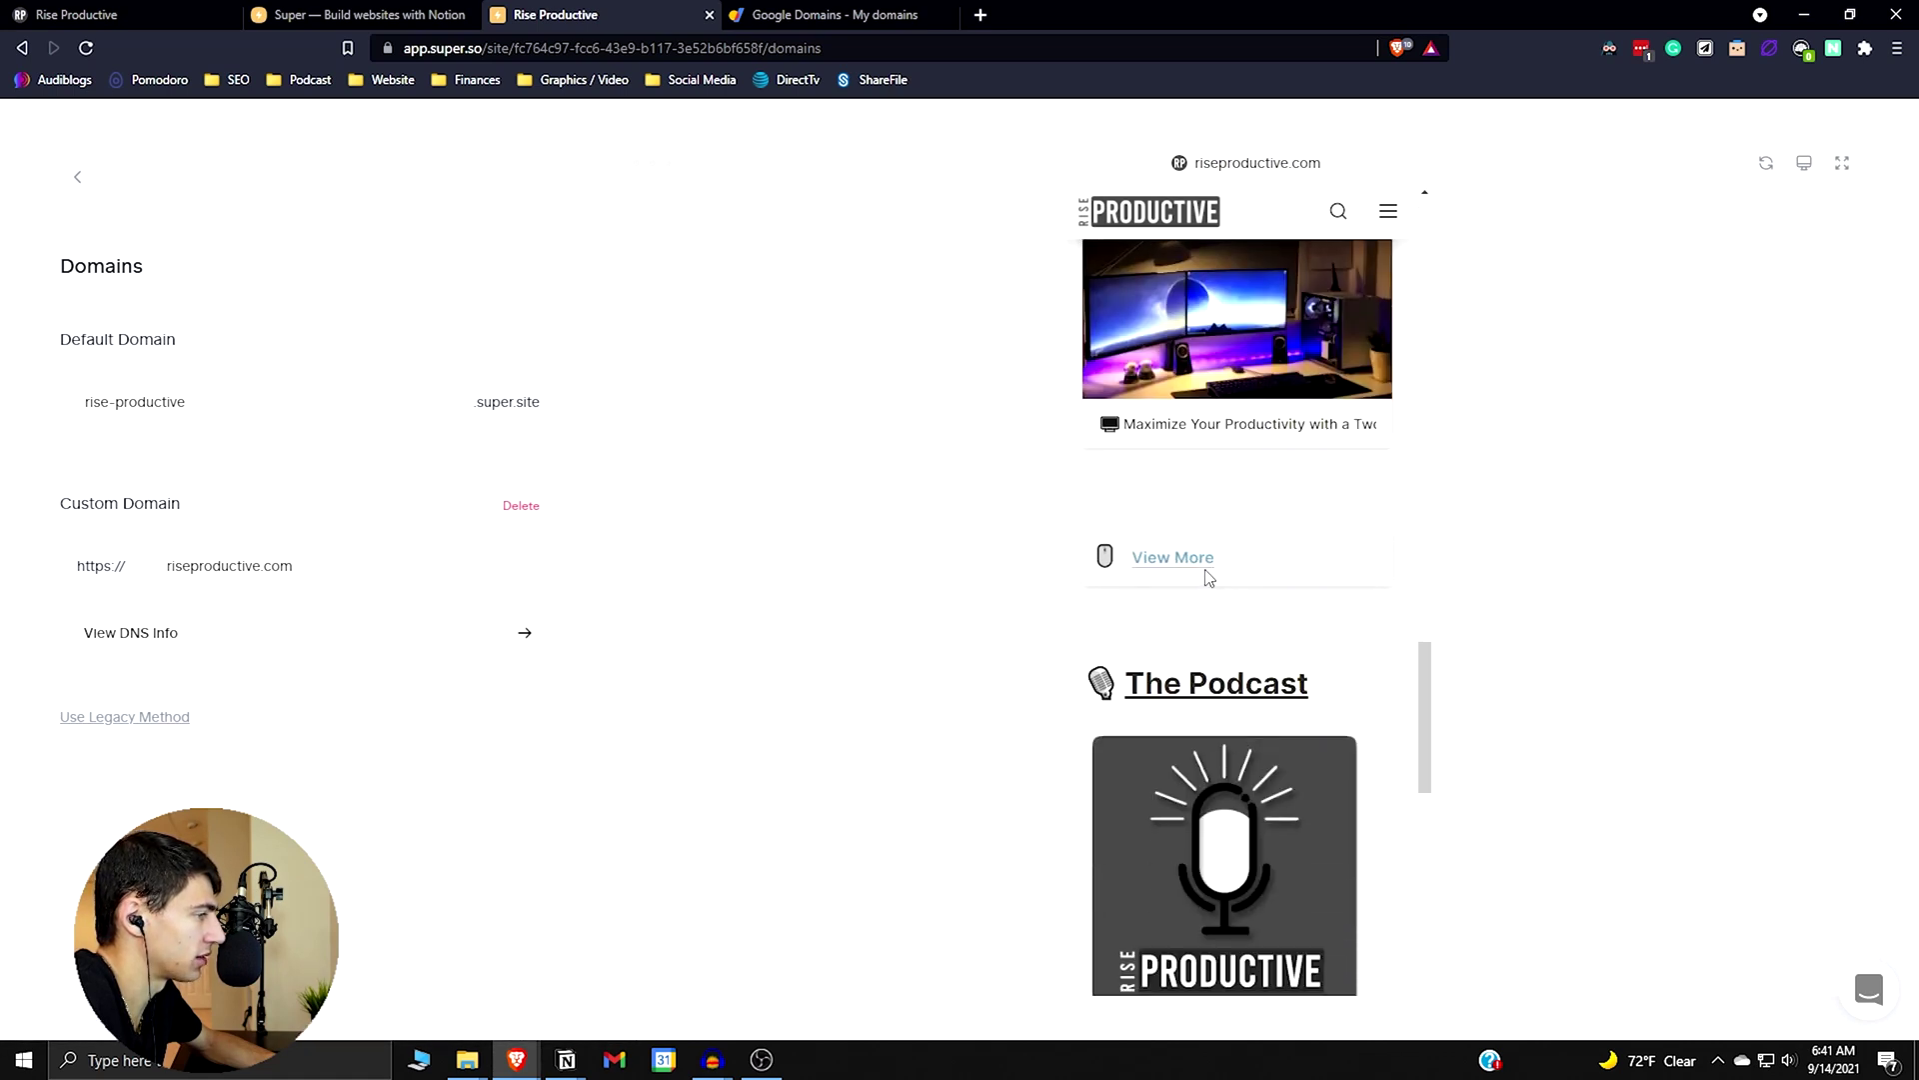
{"action": "scroll", "coordinate": [1160, 620], "scroll_direction": "down", "scroll_amount": 3}
{"action": "scroll", "coordinate": [1245, 833], "scroll_direction": "down", "scroll_amount": 3}
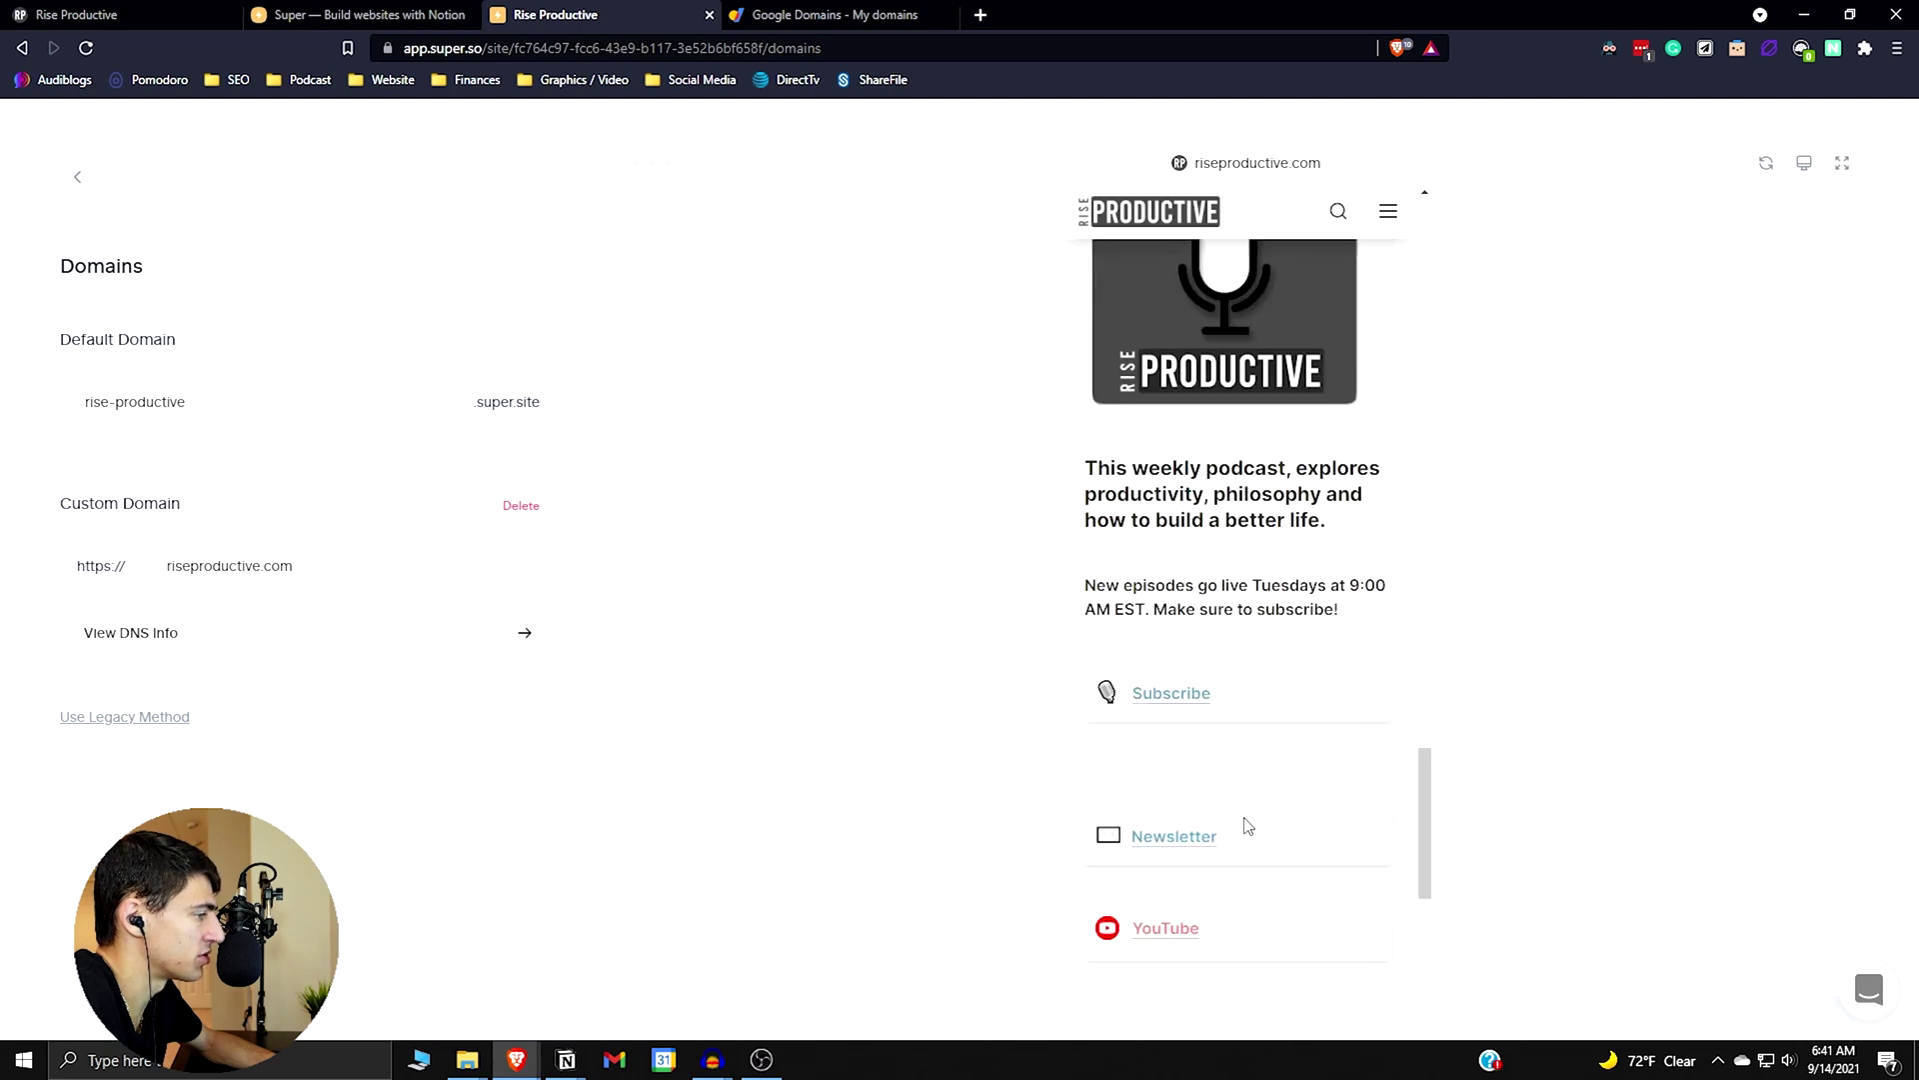
{"action": "scroll", "coordinate": [1184, 734], "scroll_direction": "up", "scroll_amount": 10}
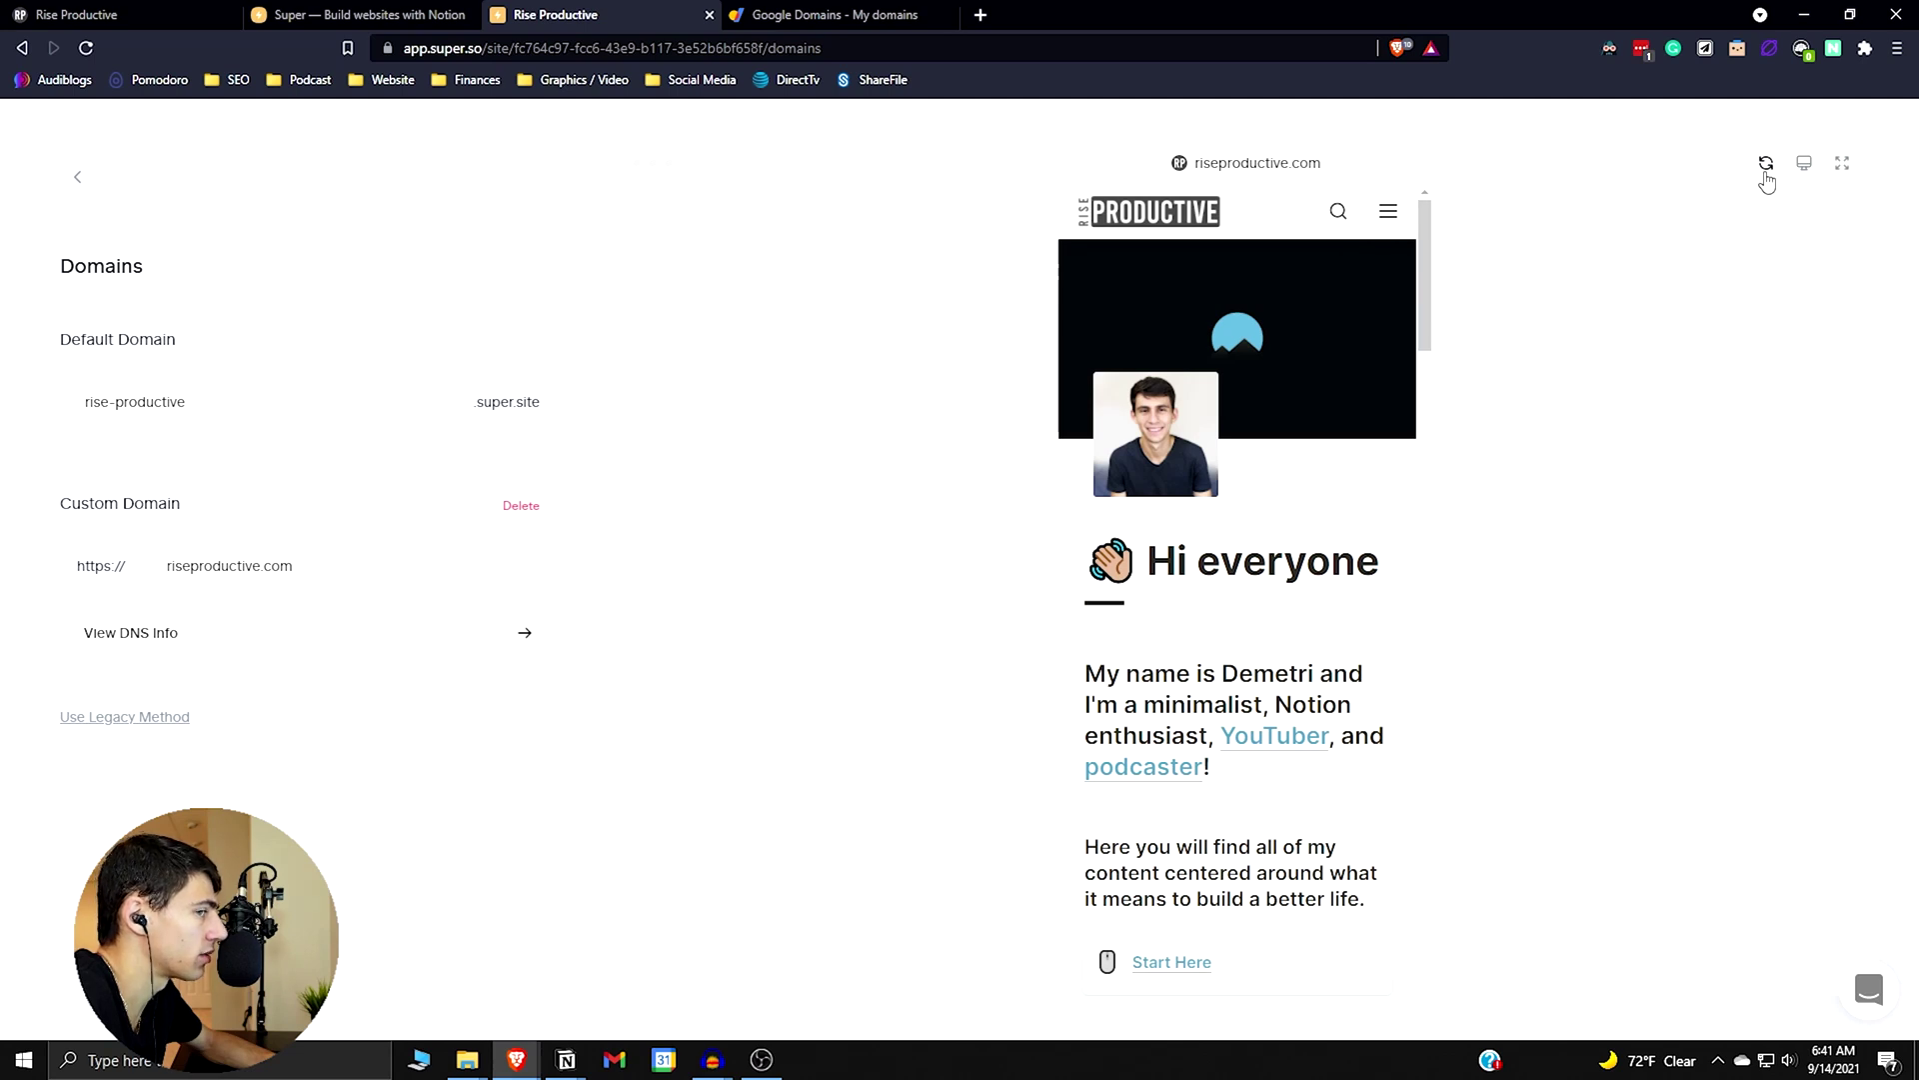
{"action": "left_click", "coordinate": [1803, 165]}
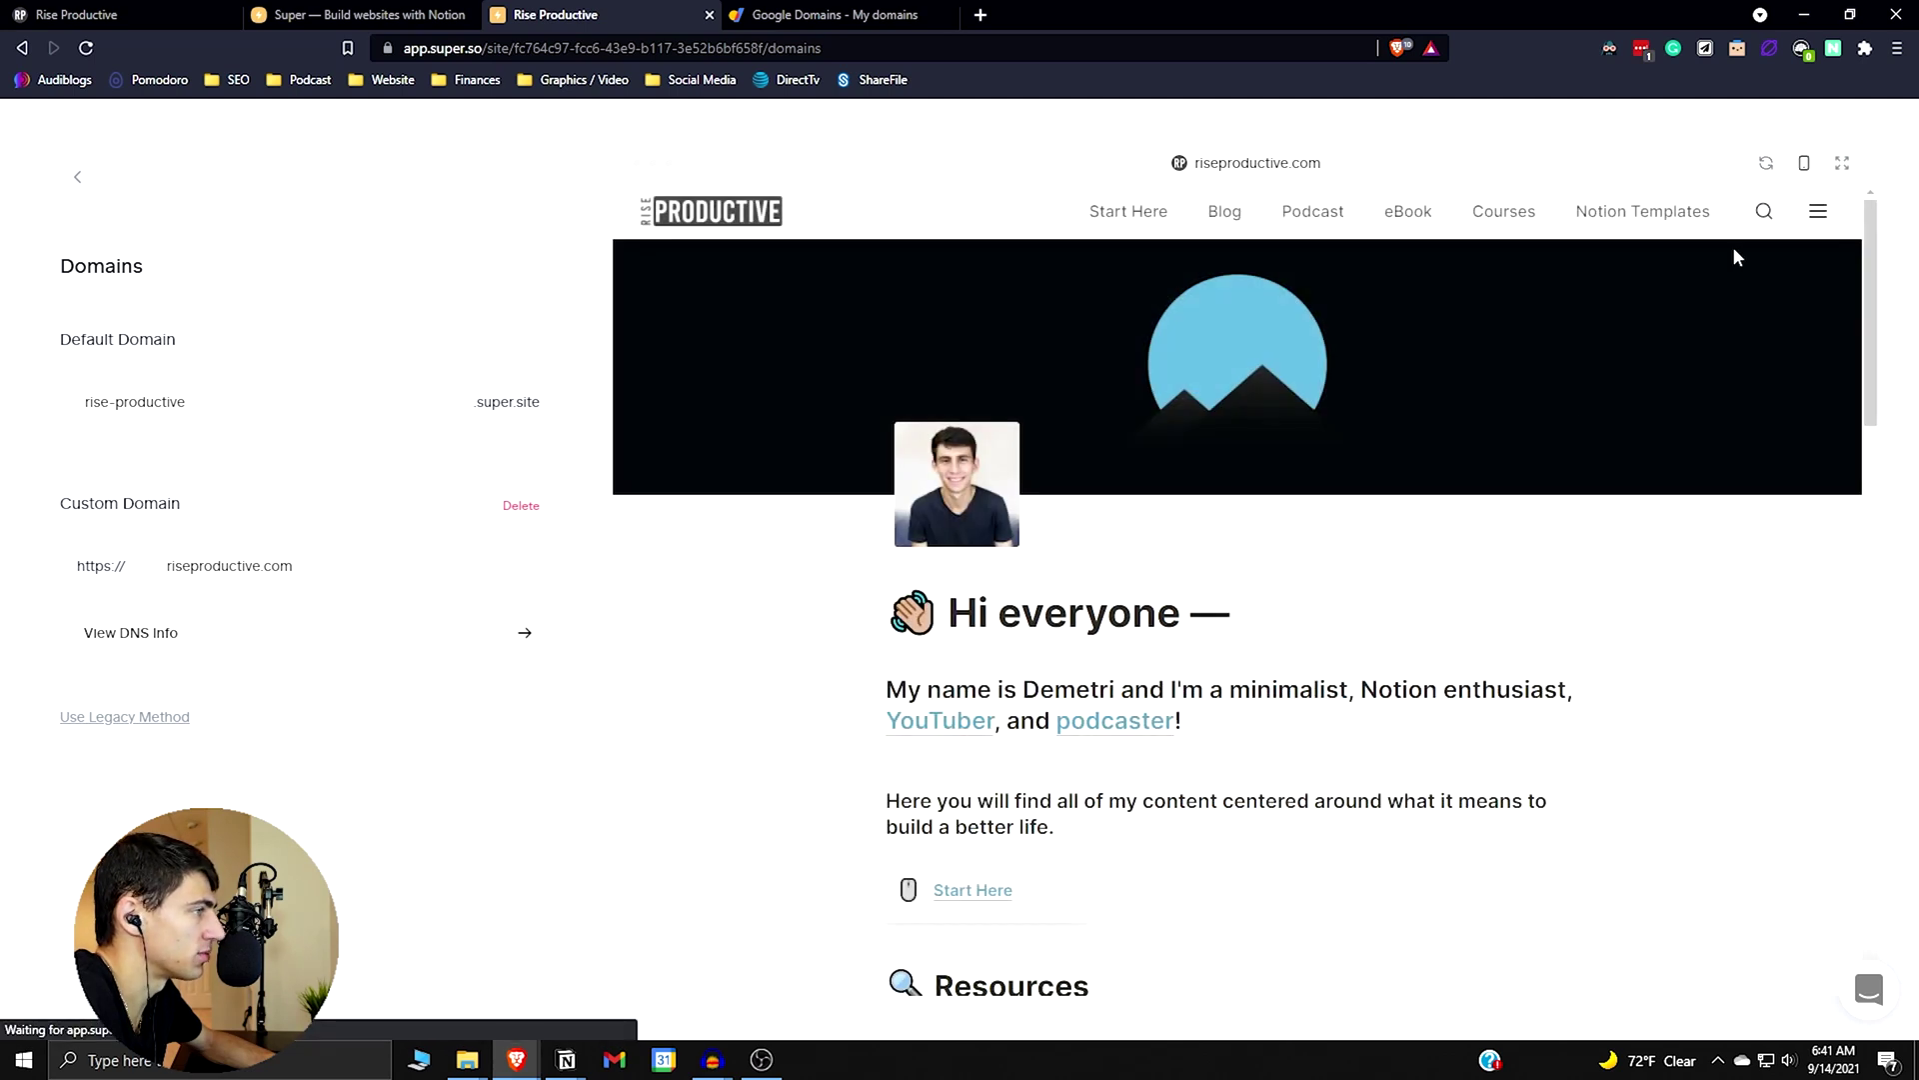
{"action": "mouse_move", "coordinate": [566, 1059]}
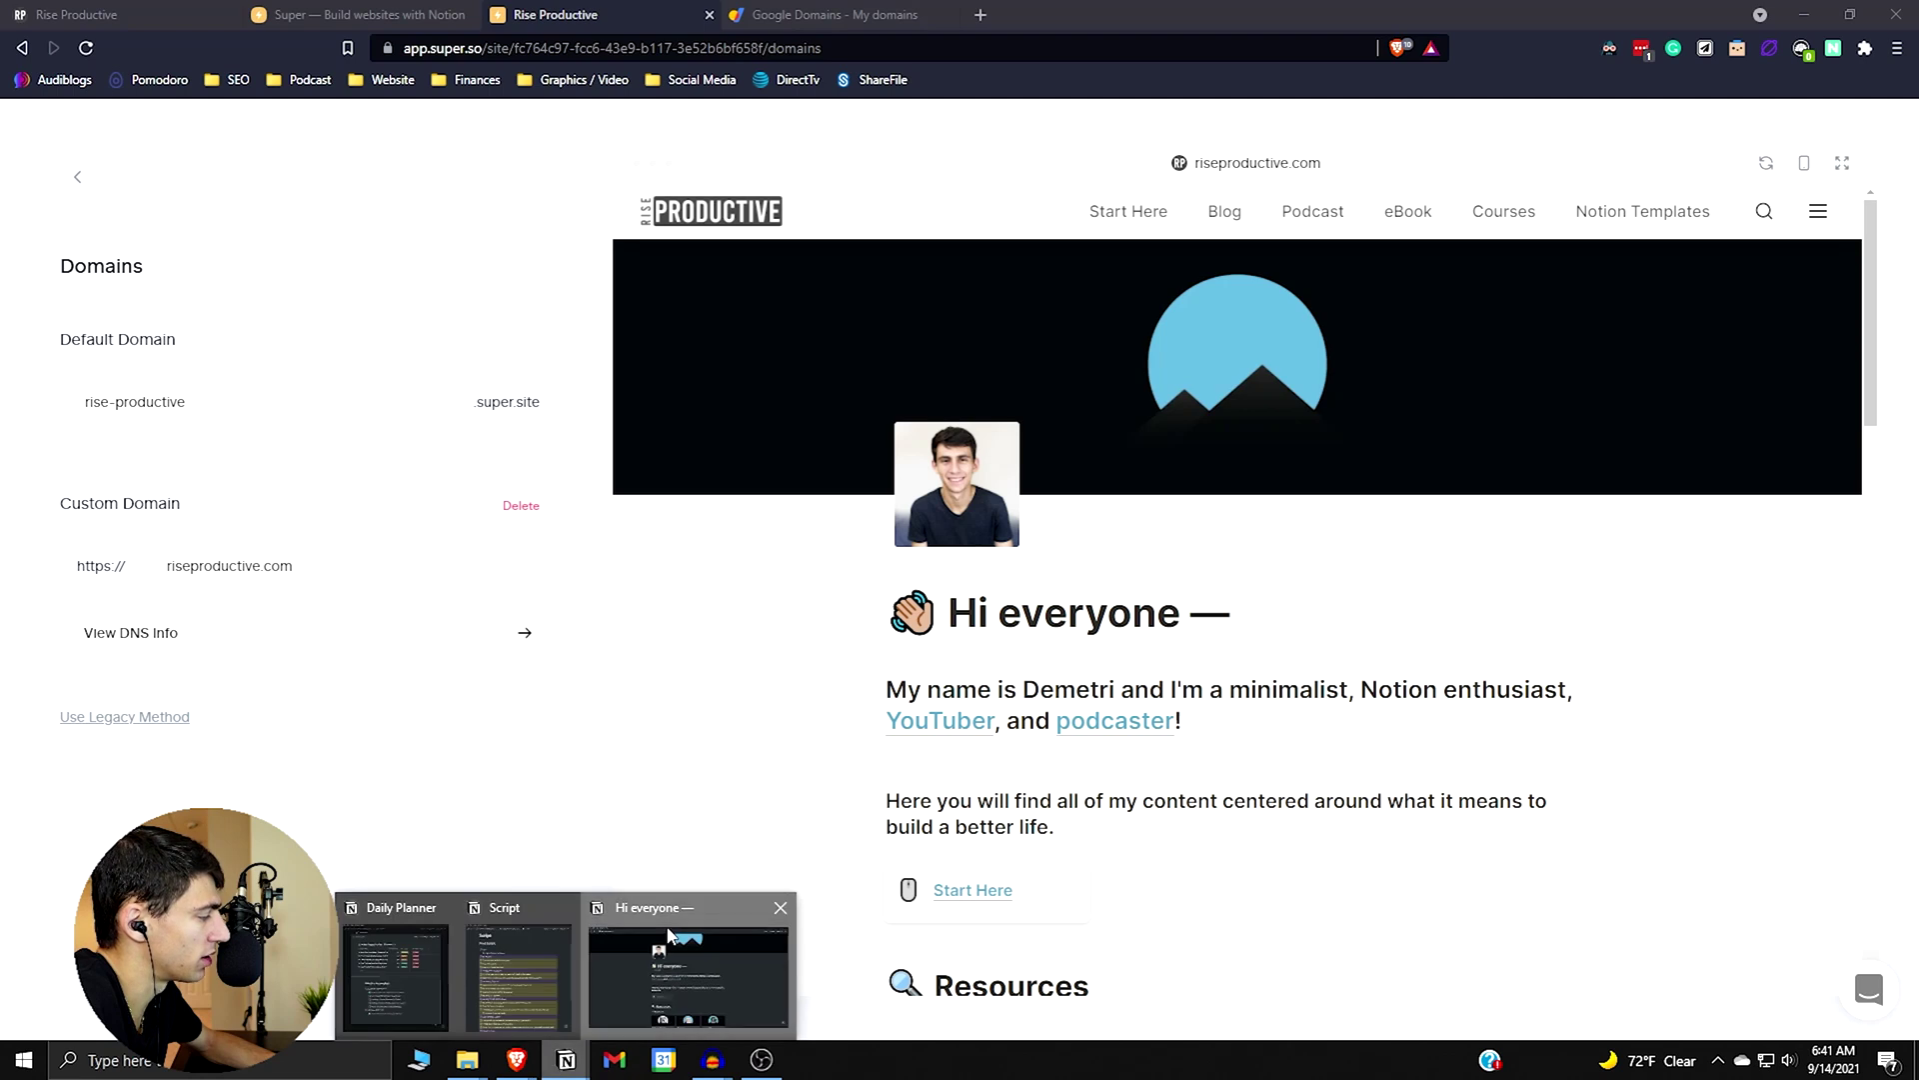
{"action": "left_click", "coordinate": [718, 960]}
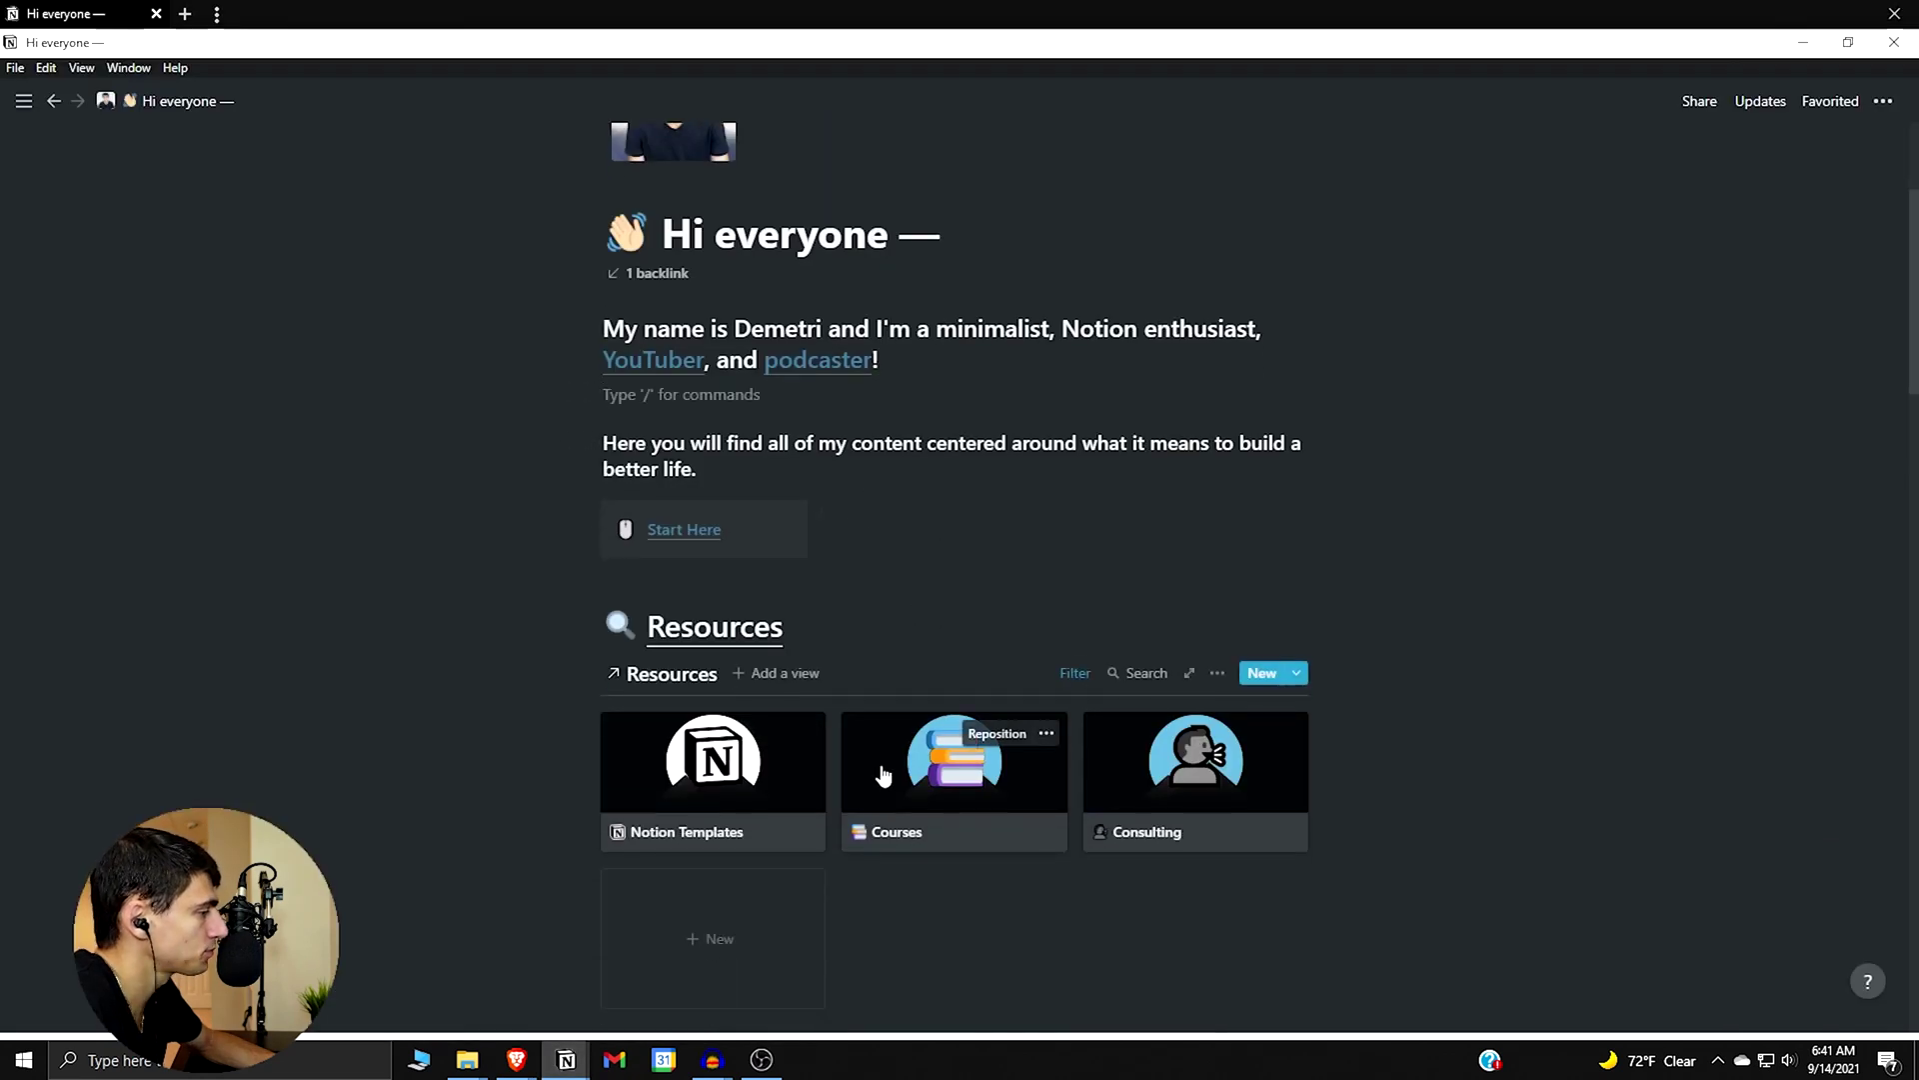
- Compare the Notion 'Hi everyone —' page with the Super site preview, ending in Notion
{"action": "scroll", "coordinate": [943, 830], "scroll_direction": "down", "scroll_amount": 2}
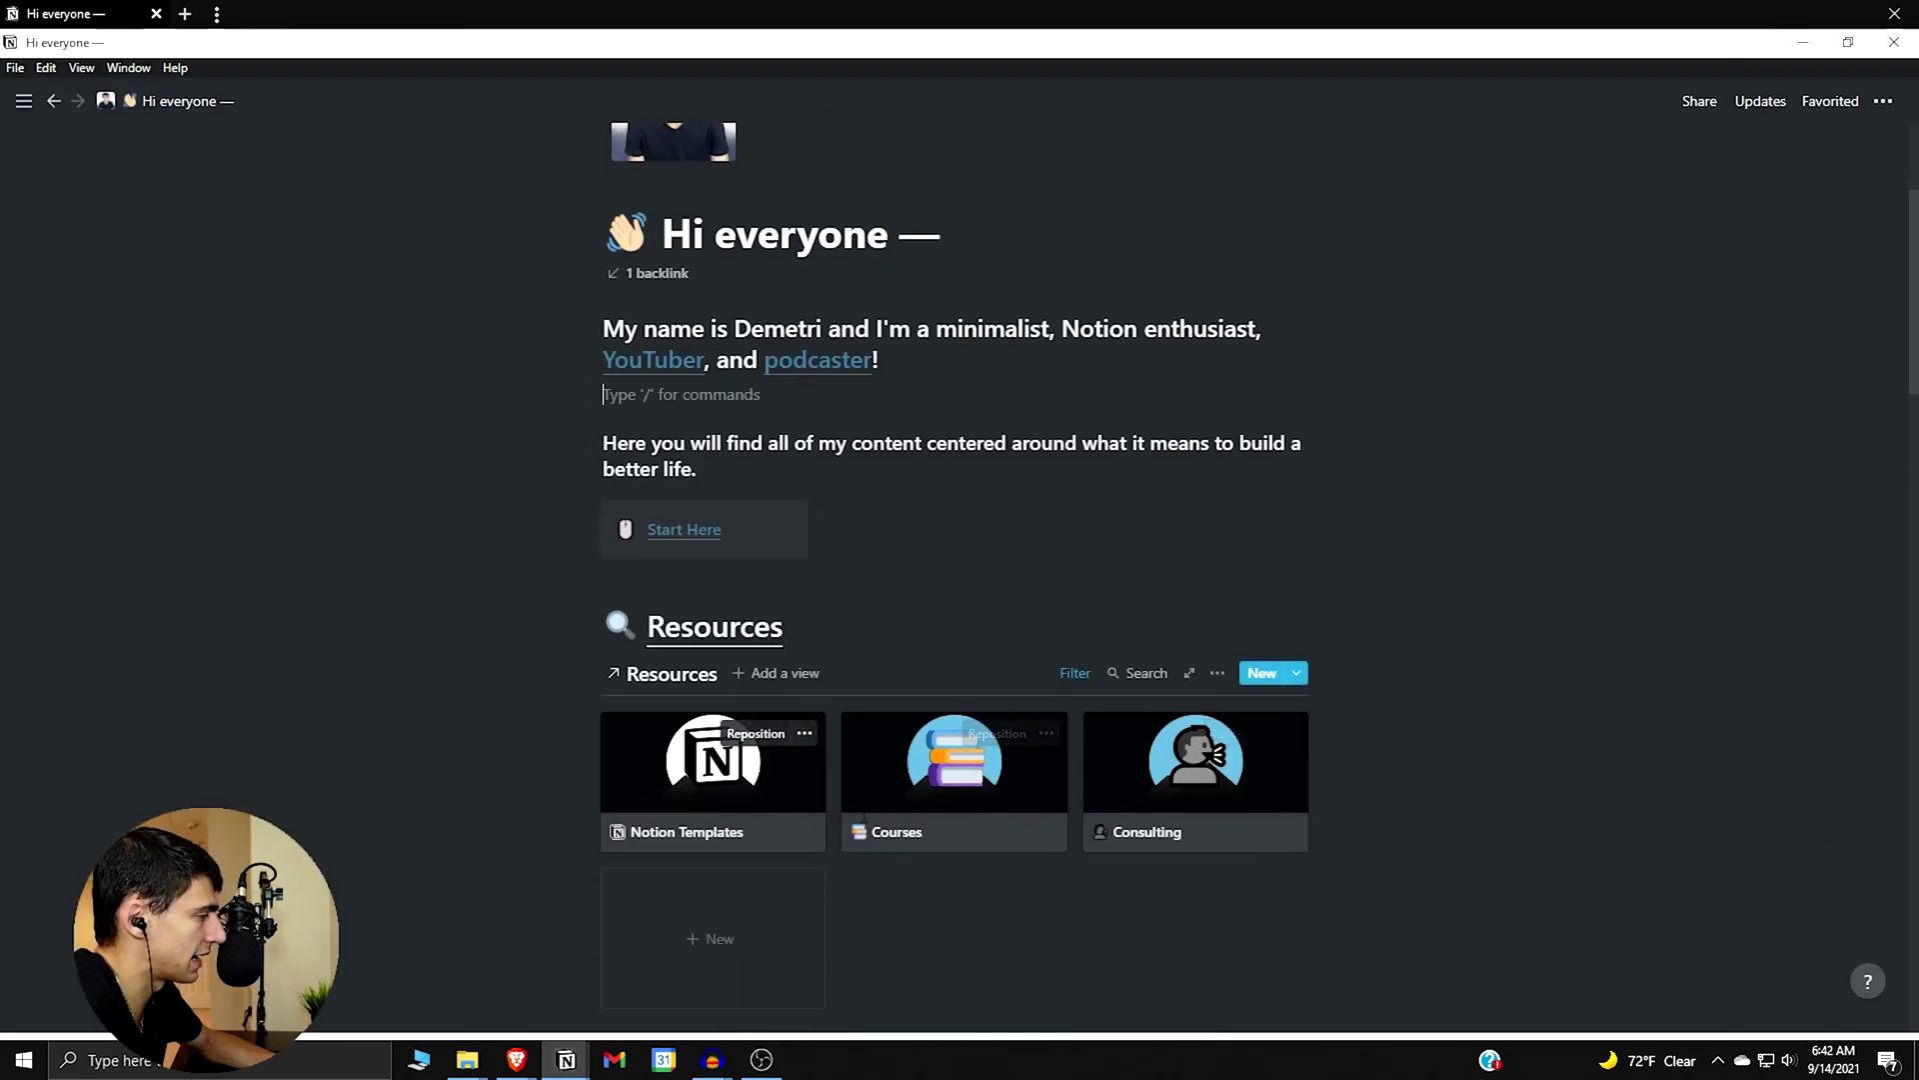
{"action": "scroll", "coordinate": [850, 790], "scroll_direction": "up", "scroll_amount": 1}
{"action": "scroll", "coordinate": [756, 755], "scroll_direction": "down", "scroll_amount": 1}
{"action": "scroll", "coordinate": [756, 755], "scroll_direction": "down", "scroll_amount": 3}
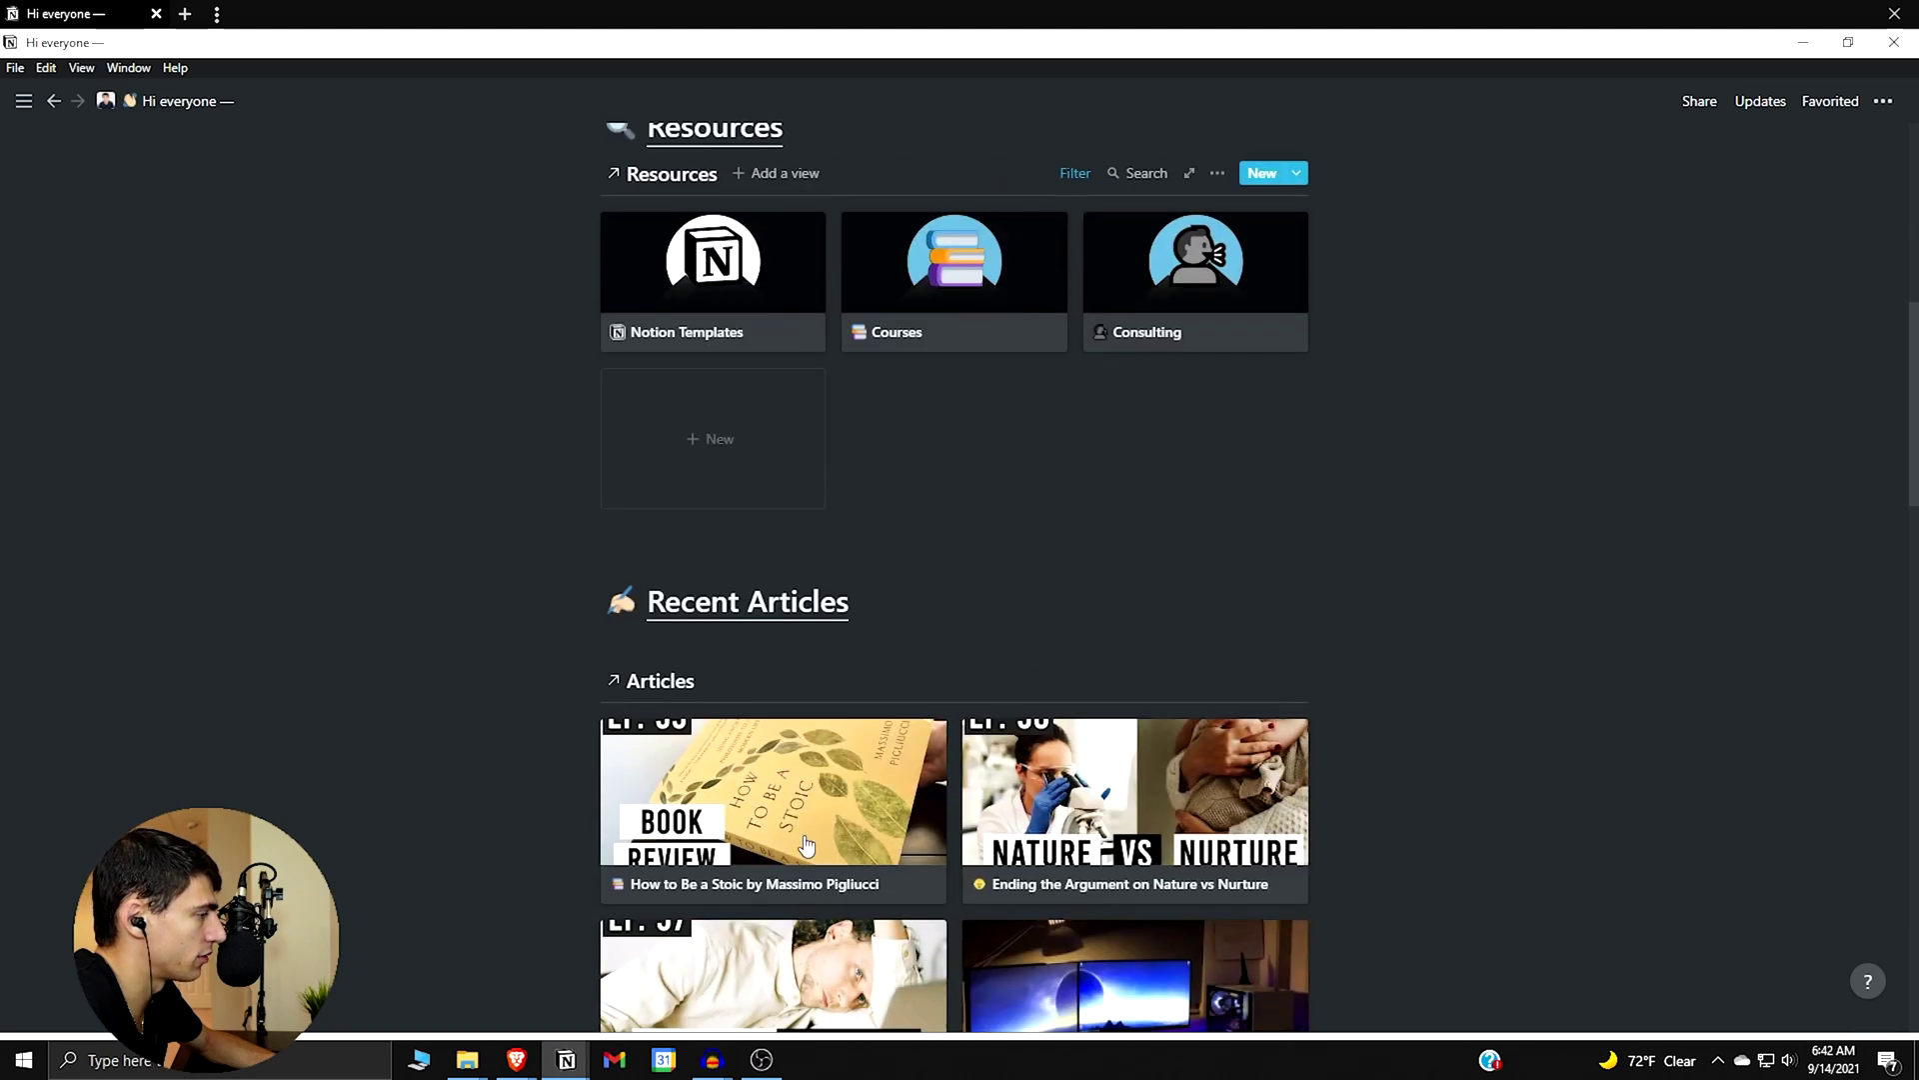
{"action": "key", "text": "alt+Tab"}
{"action": "scroll", "coordinate": [1062, 763], "scroll_direction": "down", "scroll_amount": 6}
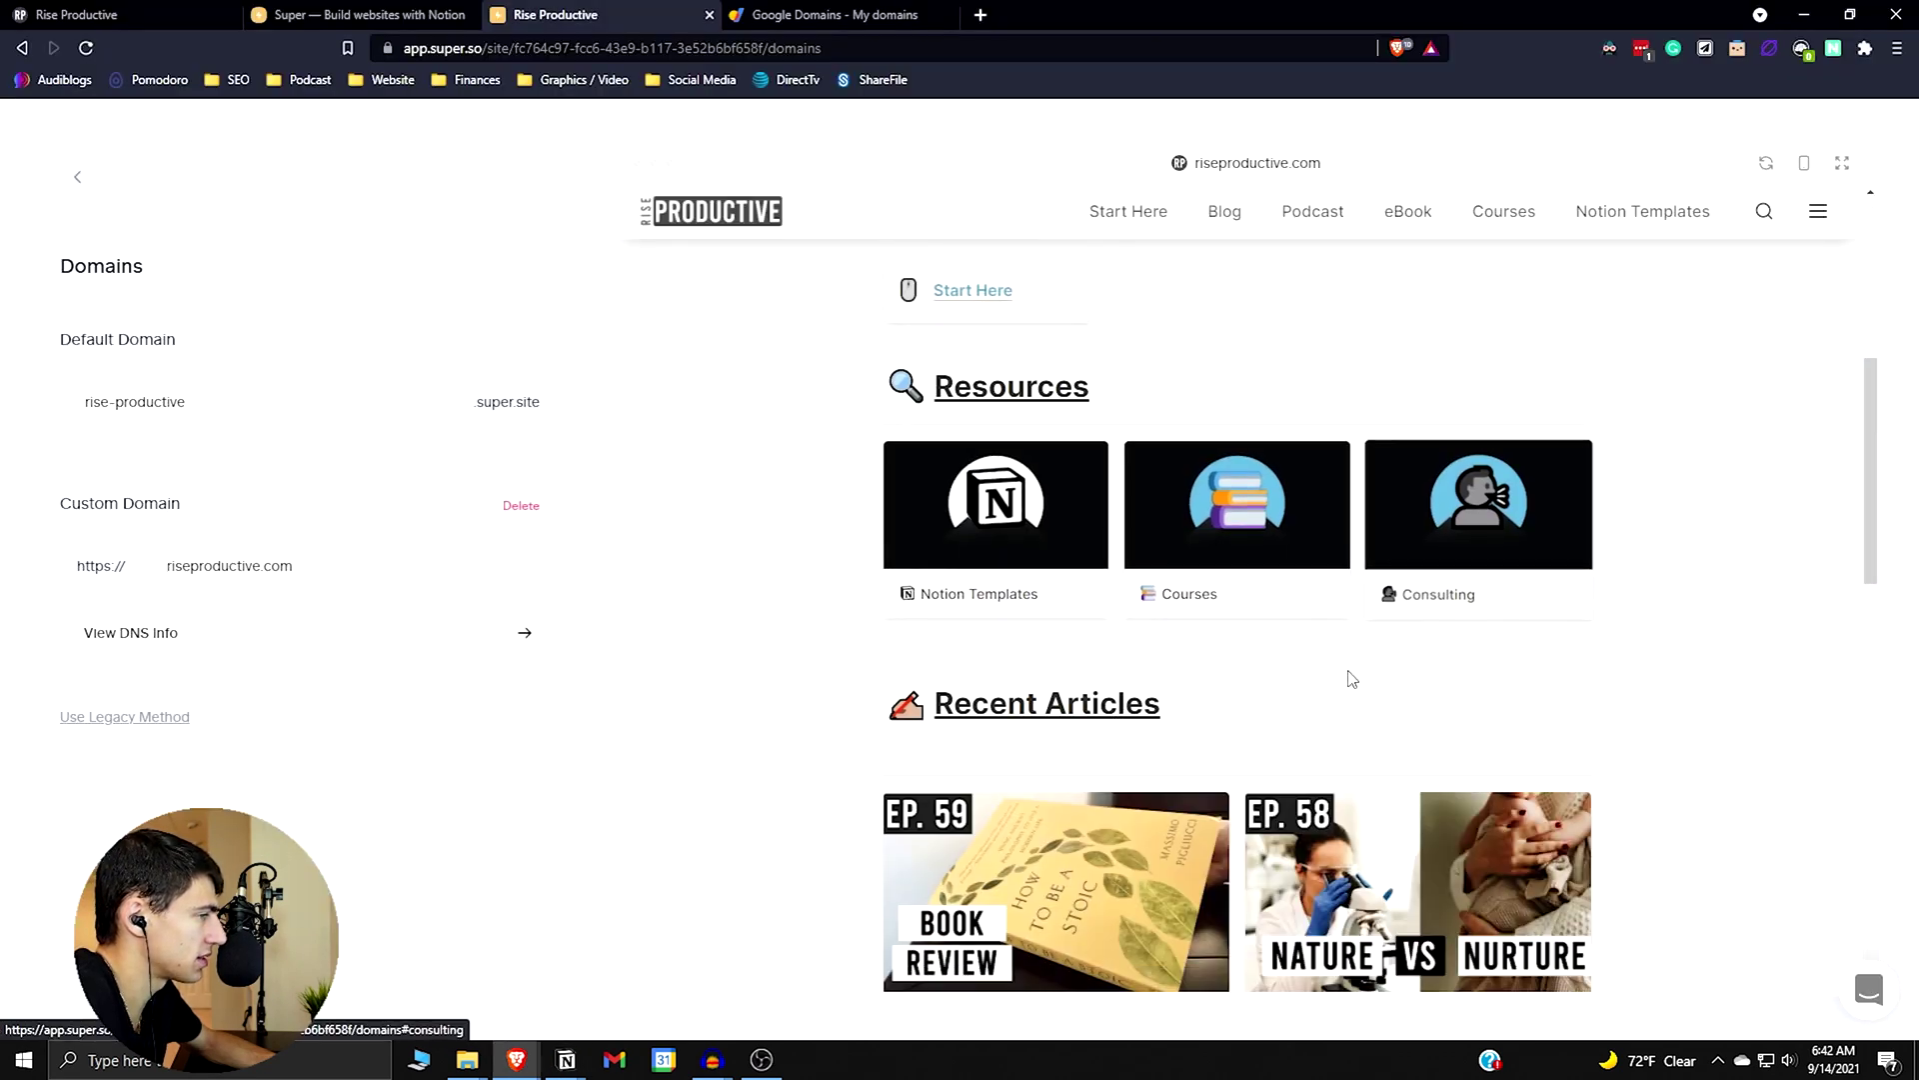
{"action": "scroll", "coordinate": [1345, 673], "scroll_direction": "down", "scroll_amount": 2}
{"action": "scroll", "coordinate": [1258, 385], "scroll_direction": "up", "scroll_amount": 1}
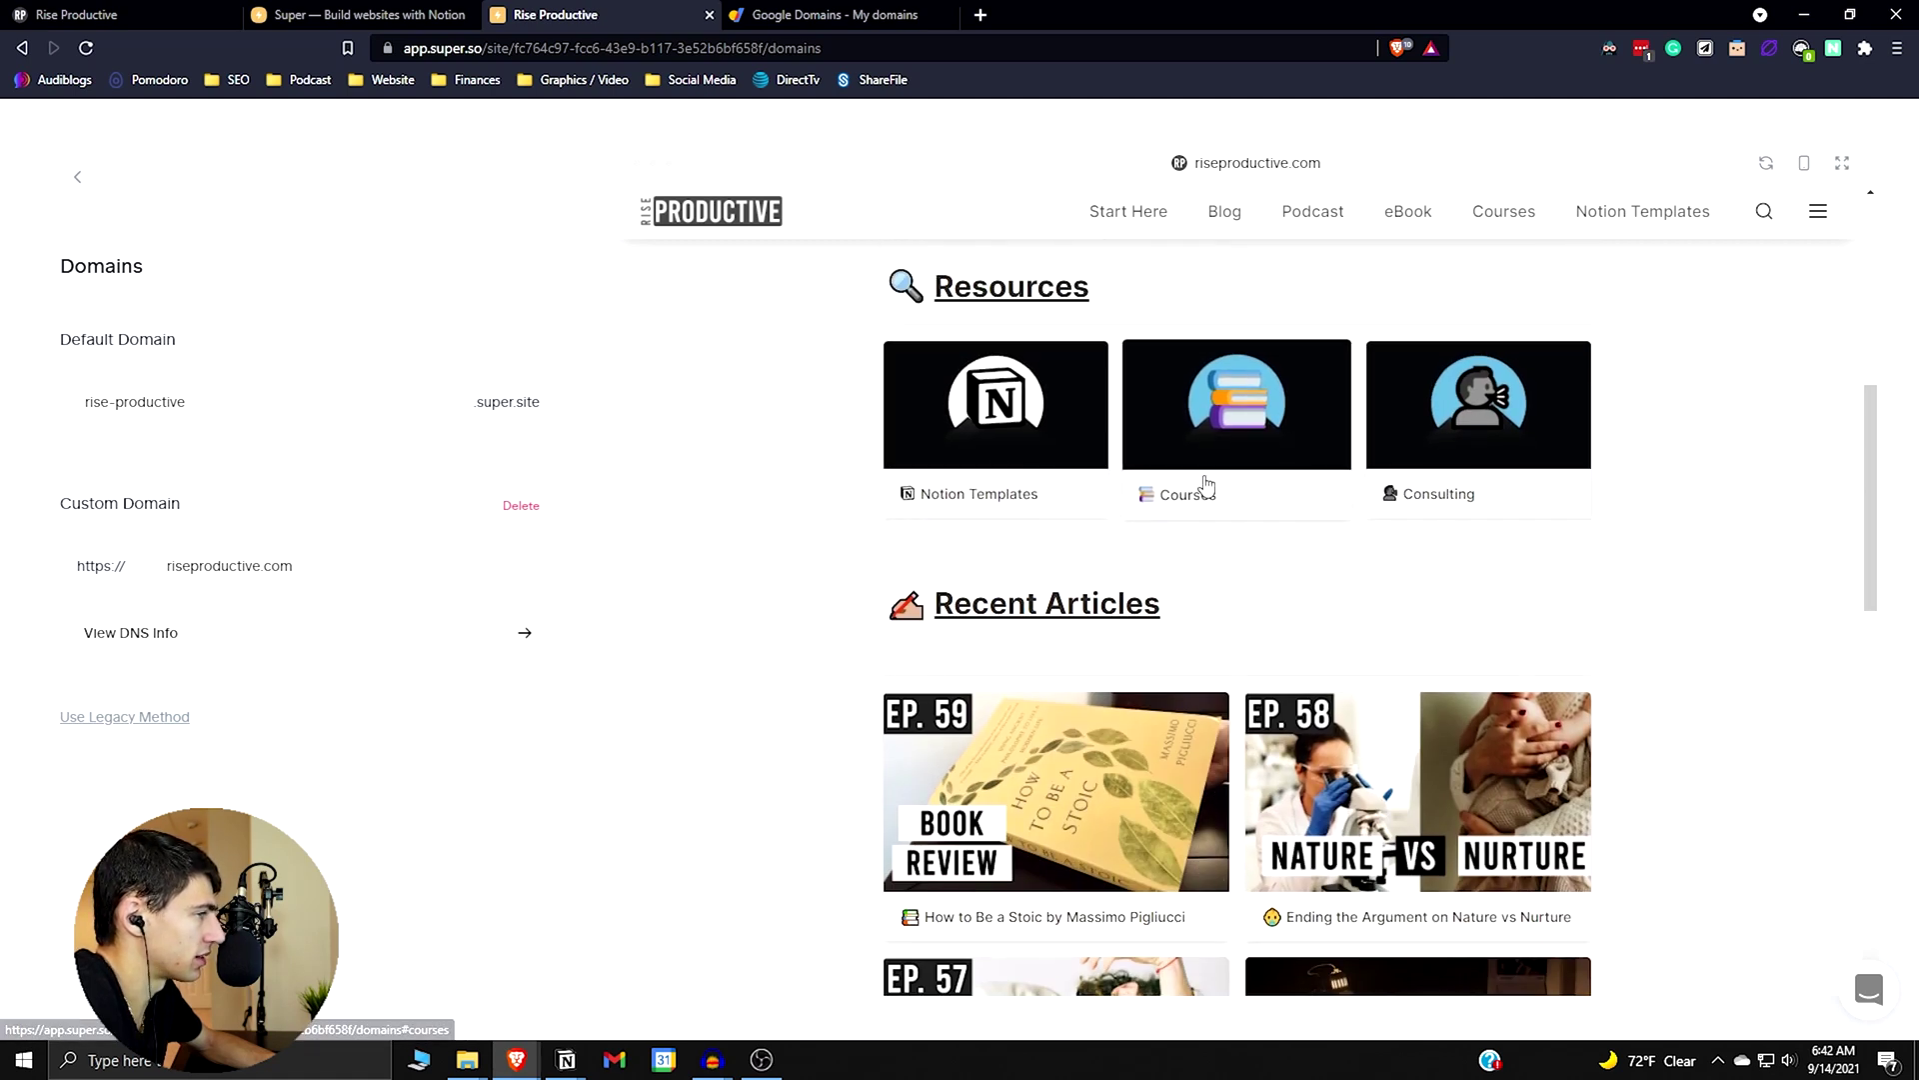
{"action": "key", "text": "alt+Tab"}
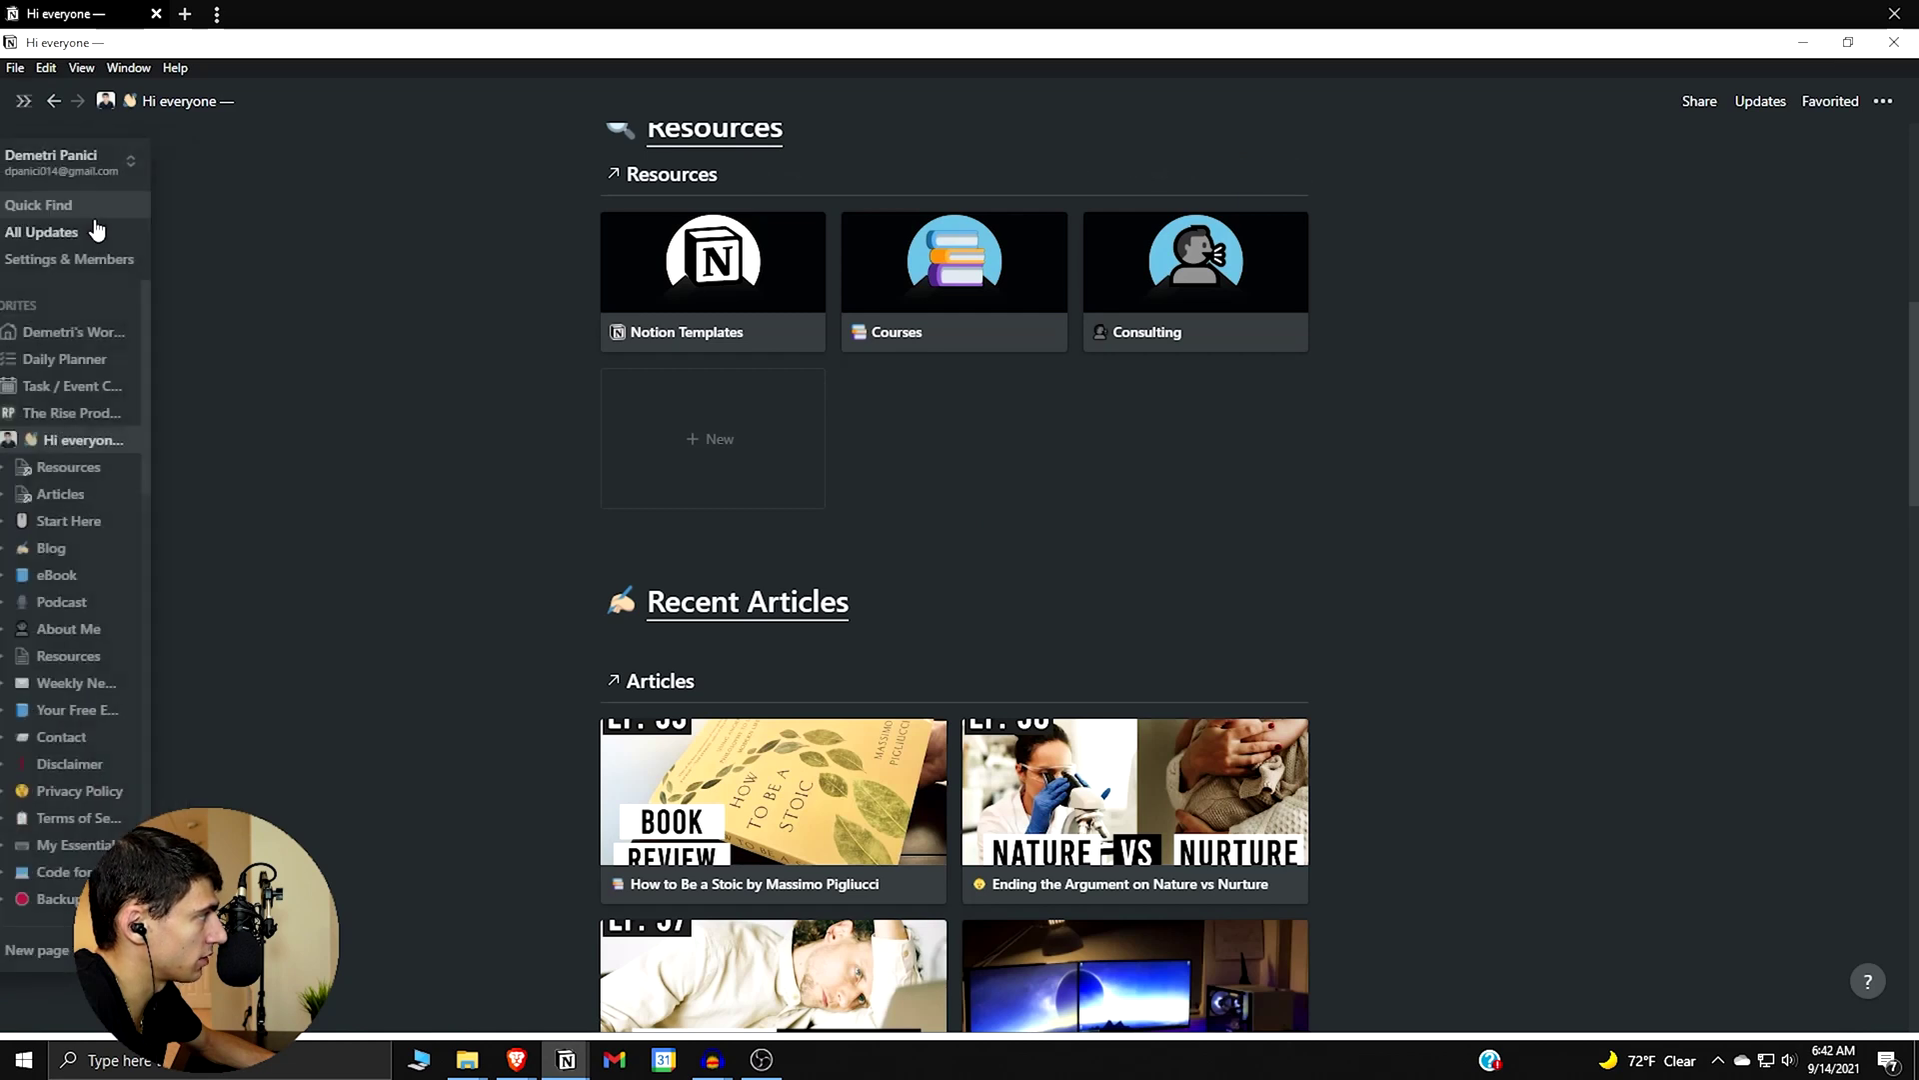
- Switch Notion's appearance theme to Light in Settings & Members
{"action": "left_click", "coordinate": [96, 259]}
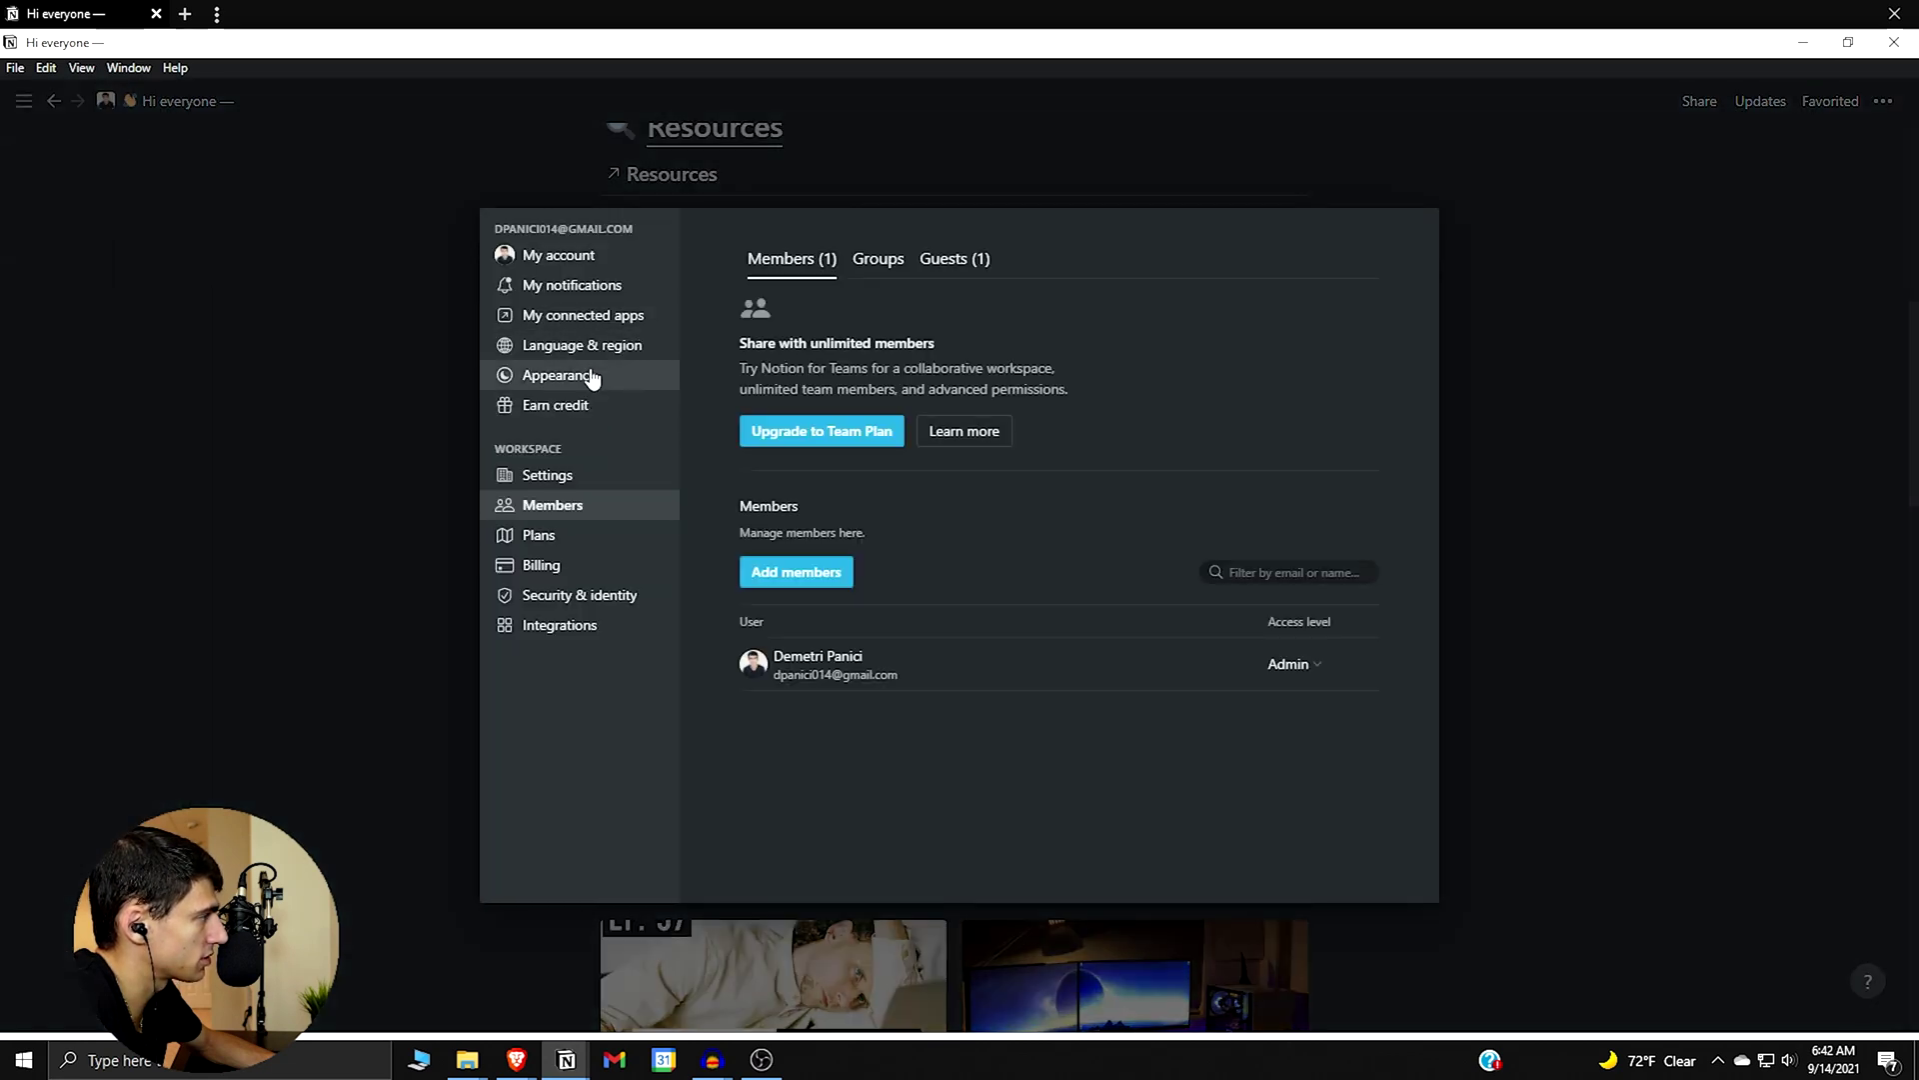
{"action": "left_click", "coordinate": [592, 376]}
{"action": "left_click", "coordinate": [761, 343]}
{"action": "left_click", "coordinate": [835, 348]}
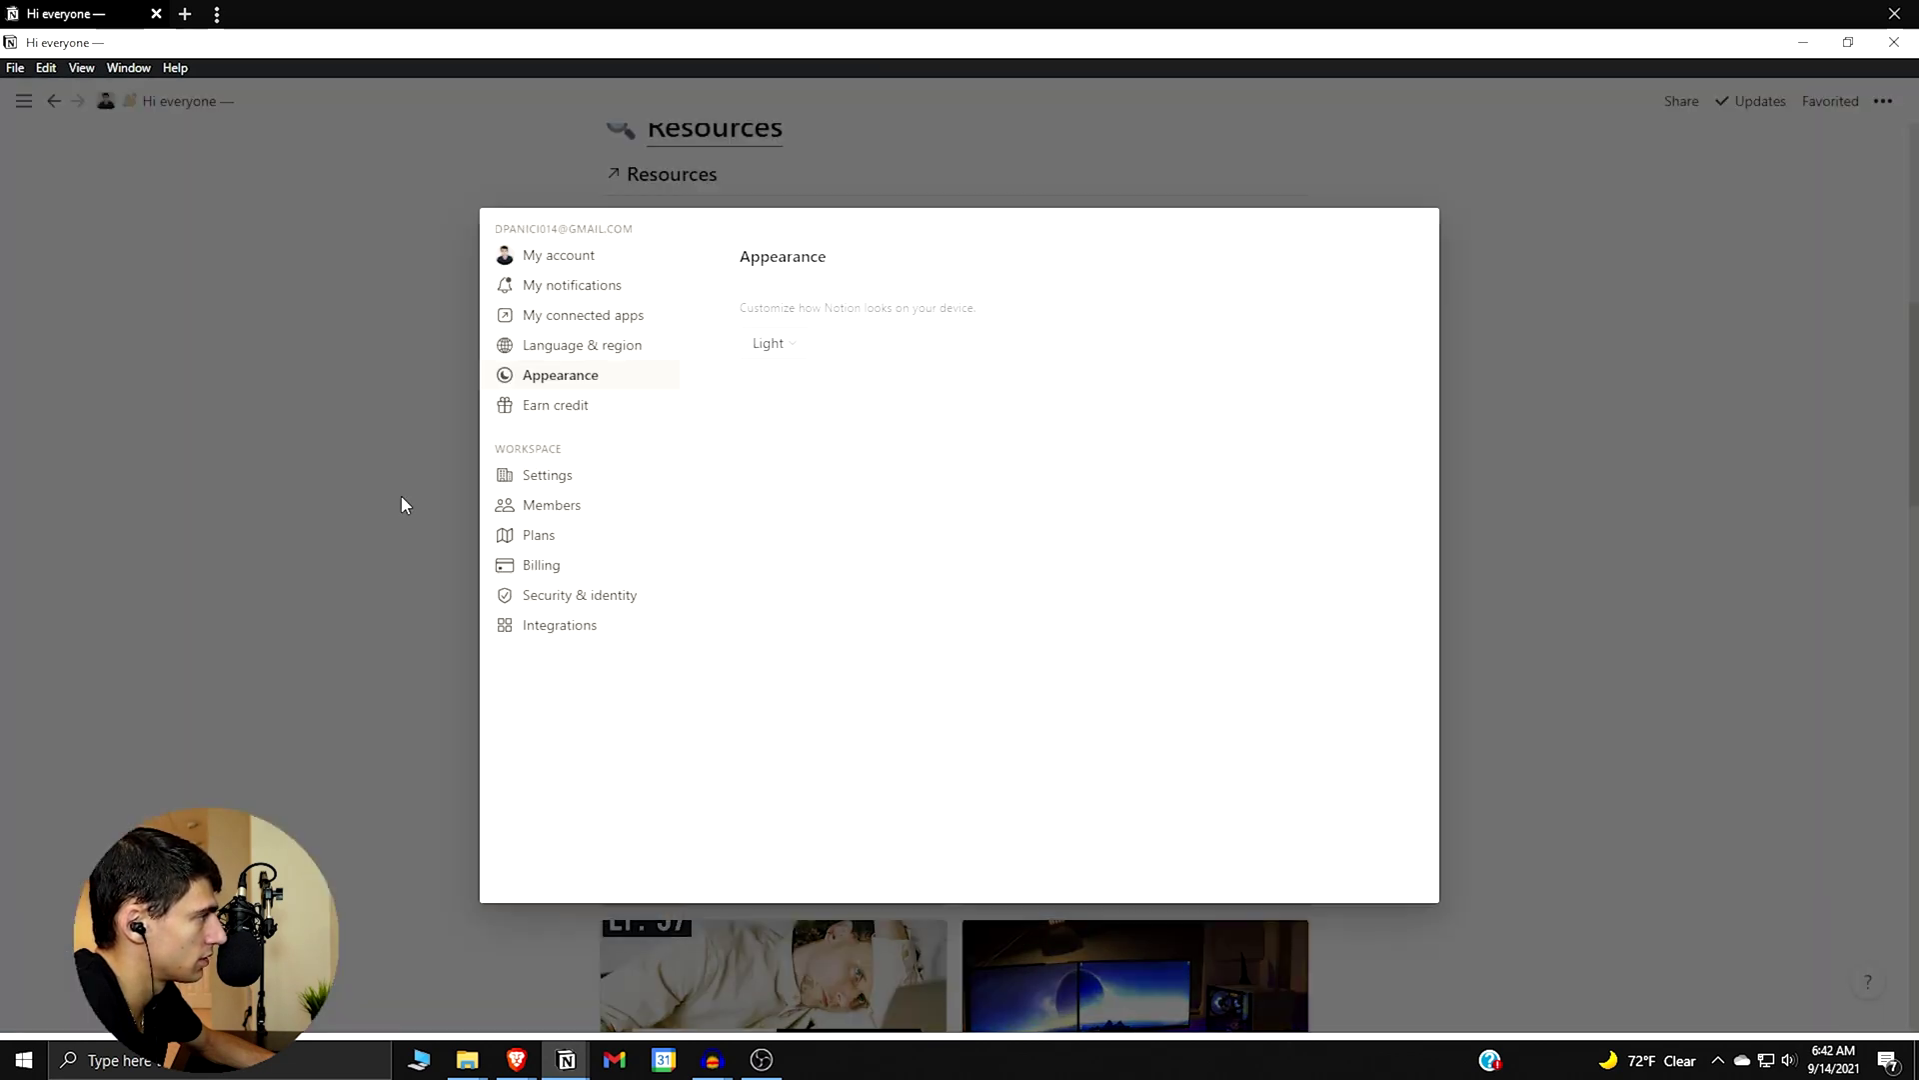
{"action": "left_click", "coordinate": [402, 503]}
- Scroll the Notion page, then return to the Super riseproductive.com preview
{"action": "scroll", "coordinate": [900, 390], "scroll_direction": "up", "scroll_amount": 3}
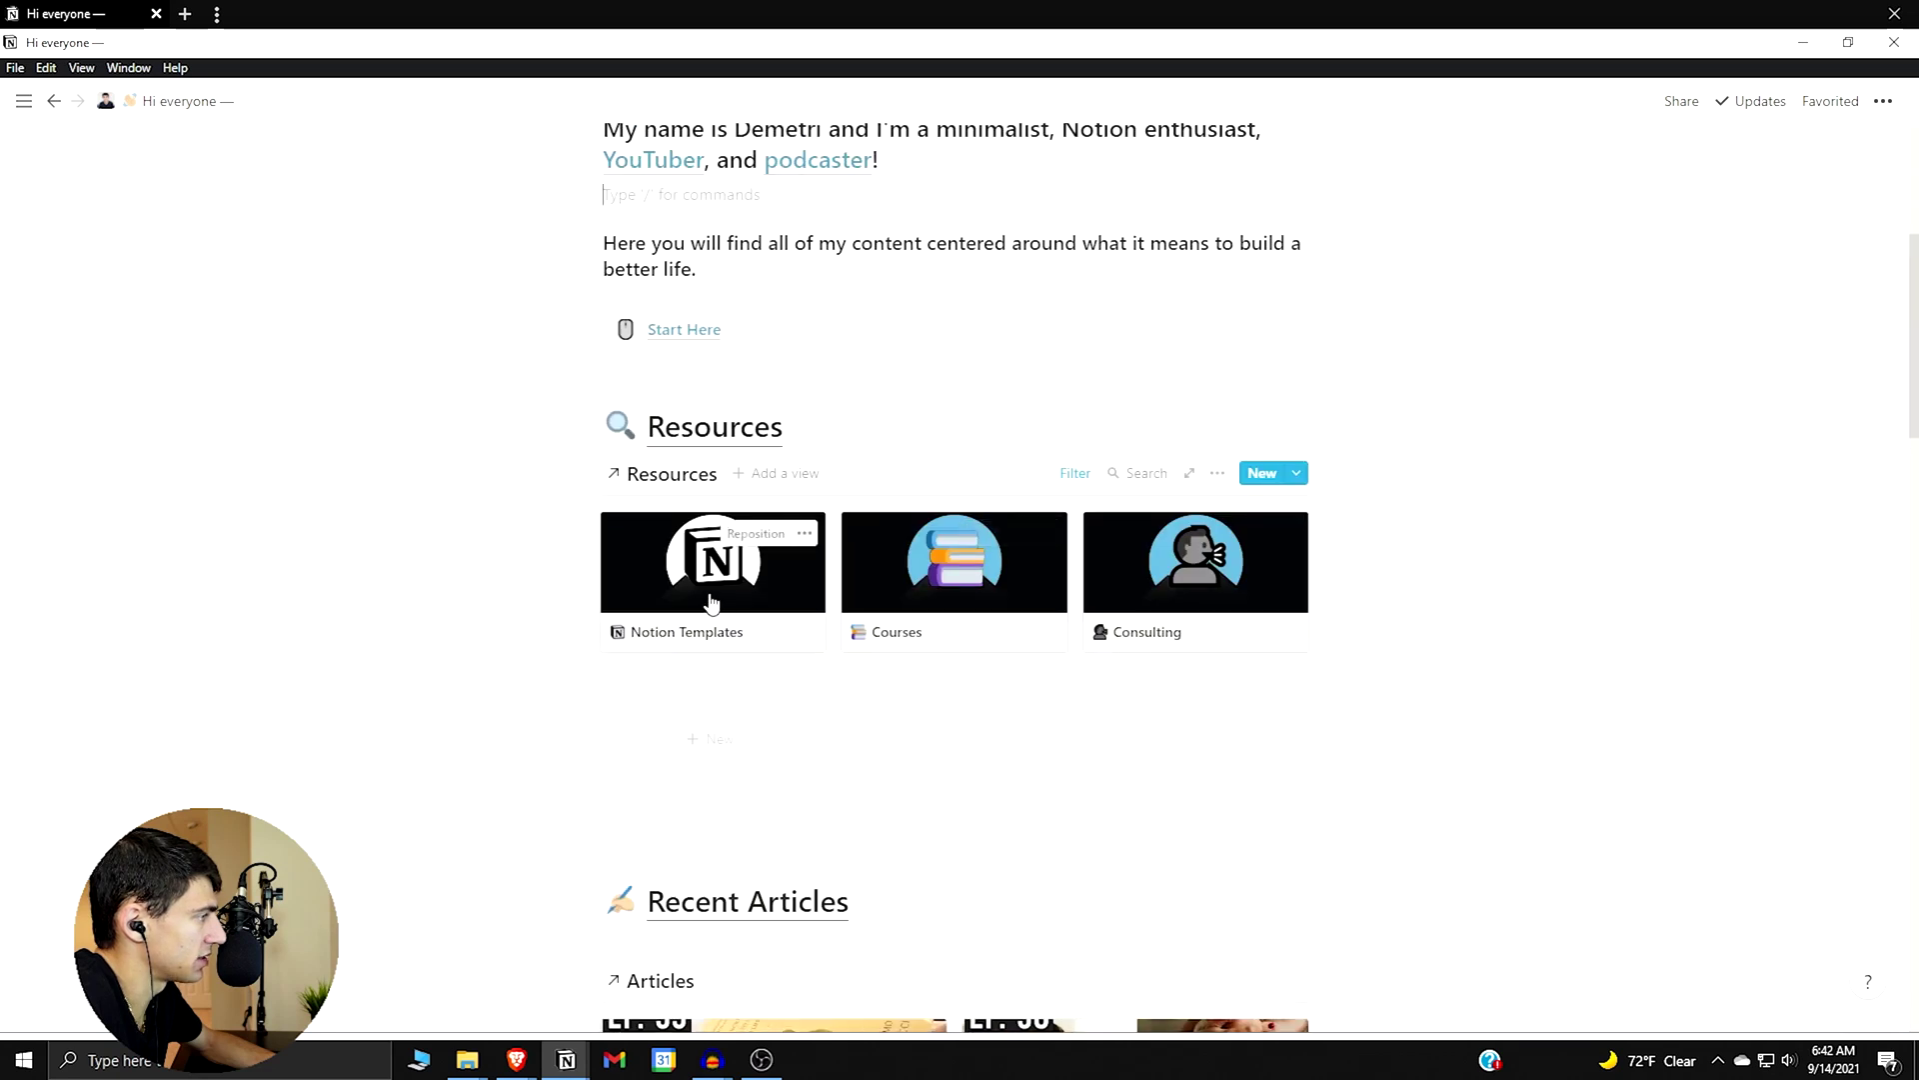
{"action": "scroll", "coordinate": [795, 604], "scroll_direction": "up", "scroll_amount": 4}
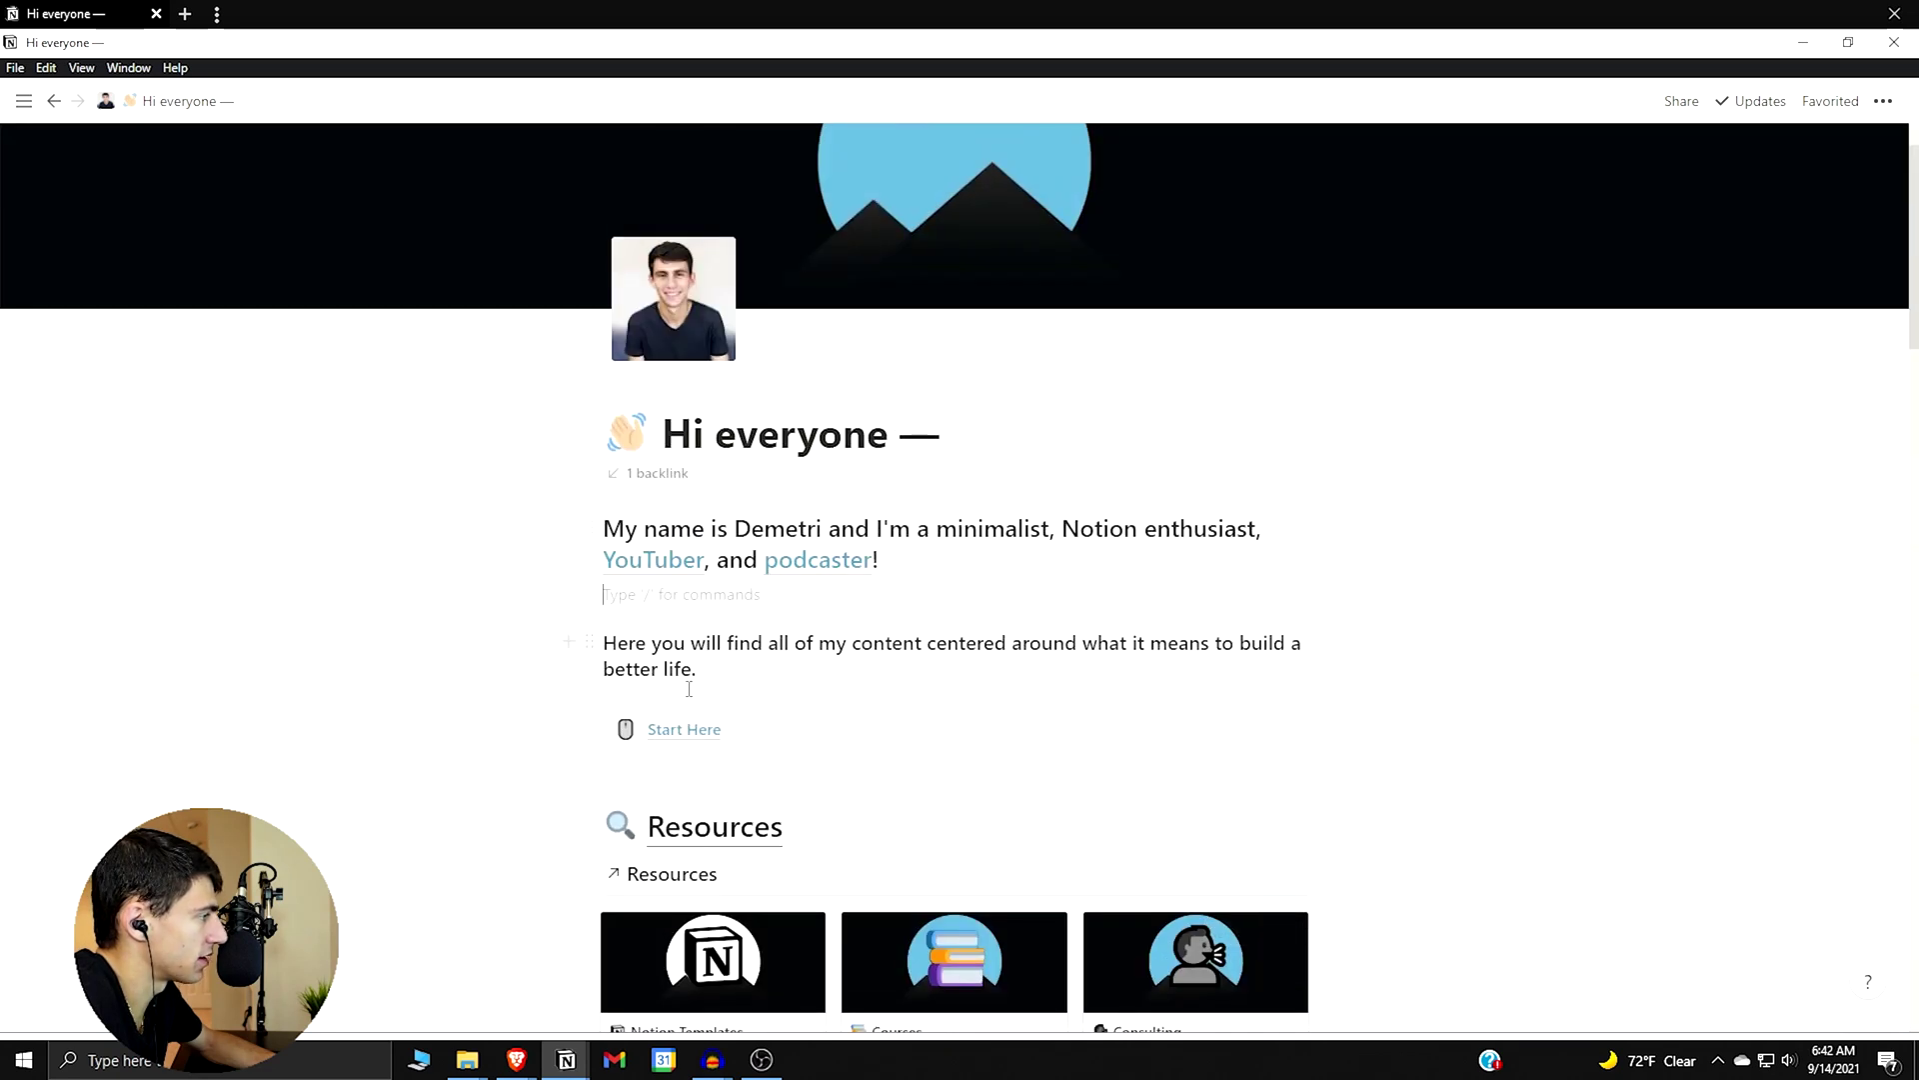
{"action": "scroll", "coordinate": [830, 625], "scroll_direction": "down", "scroll_amount": 15}
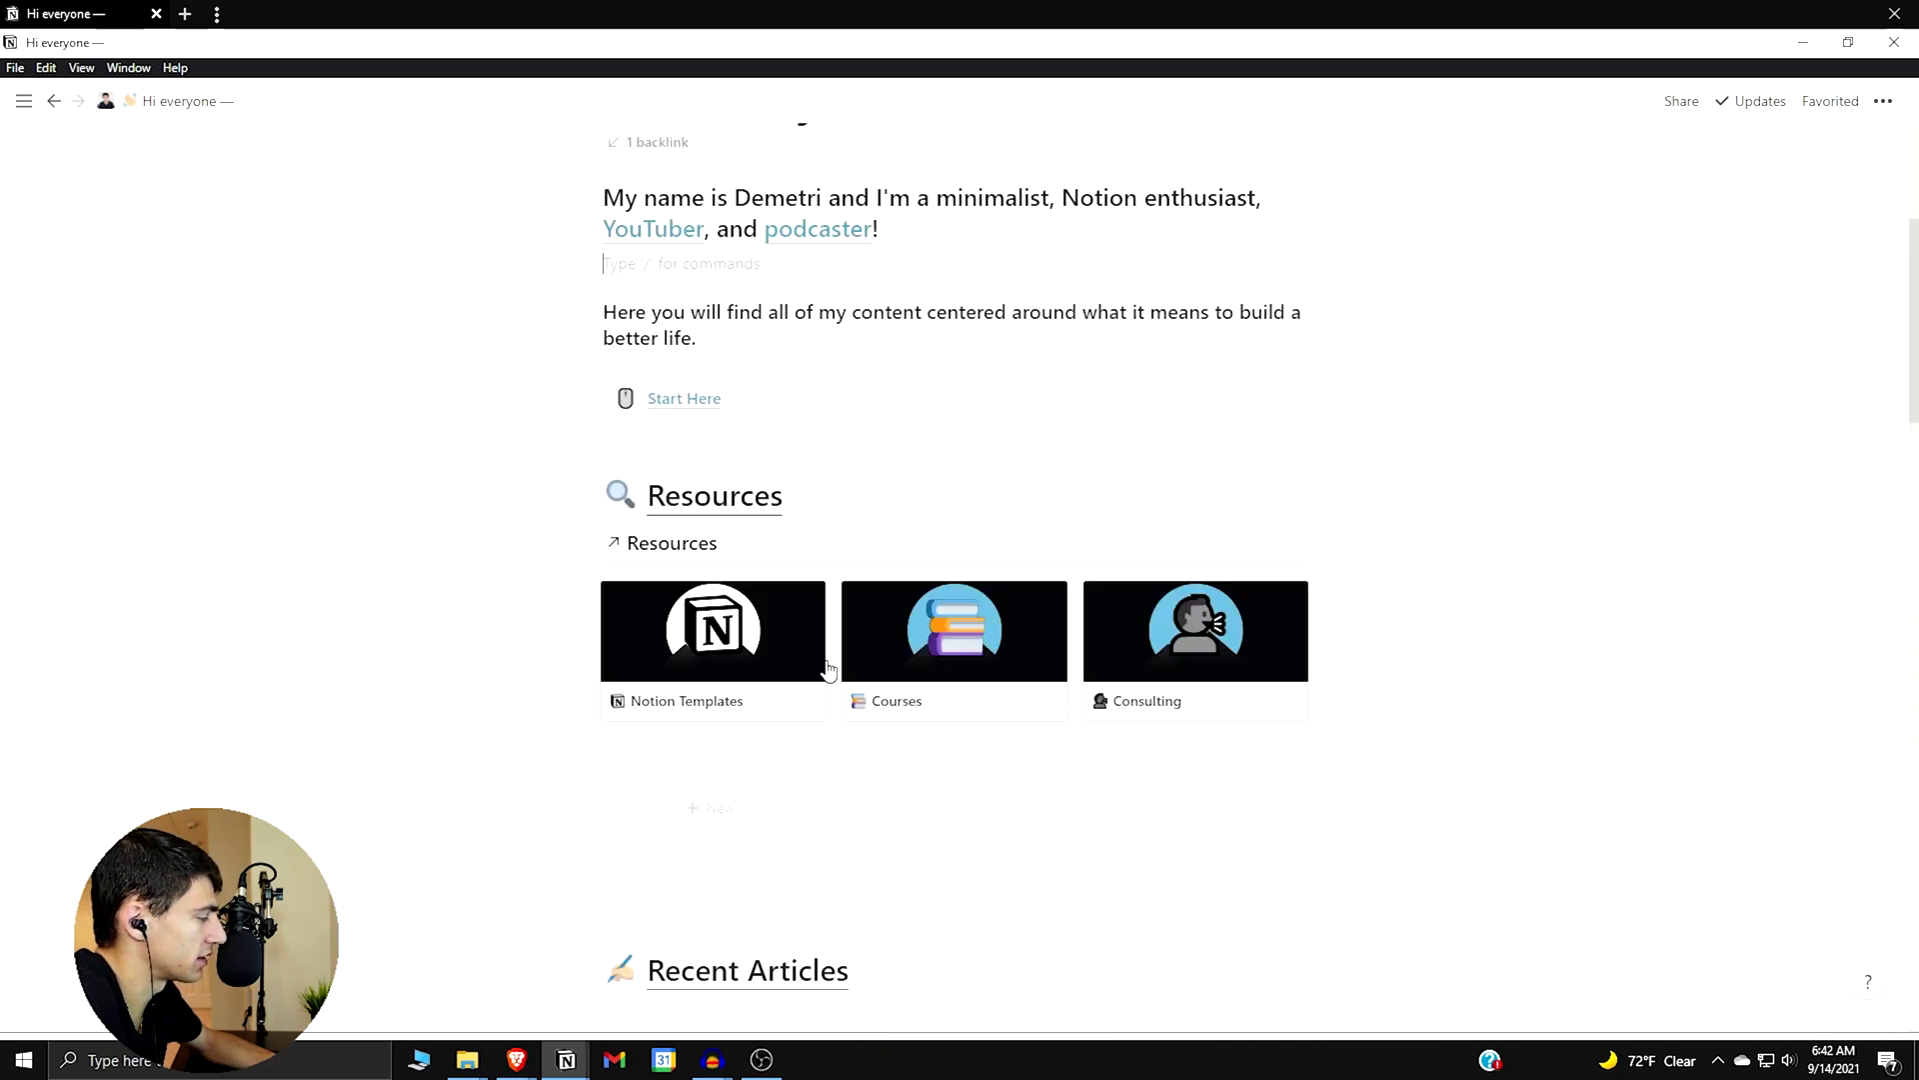
{"action": "scroll", "coordinate": [1105, 751], "scroll_direction": "down", "scroll_amount": 4}
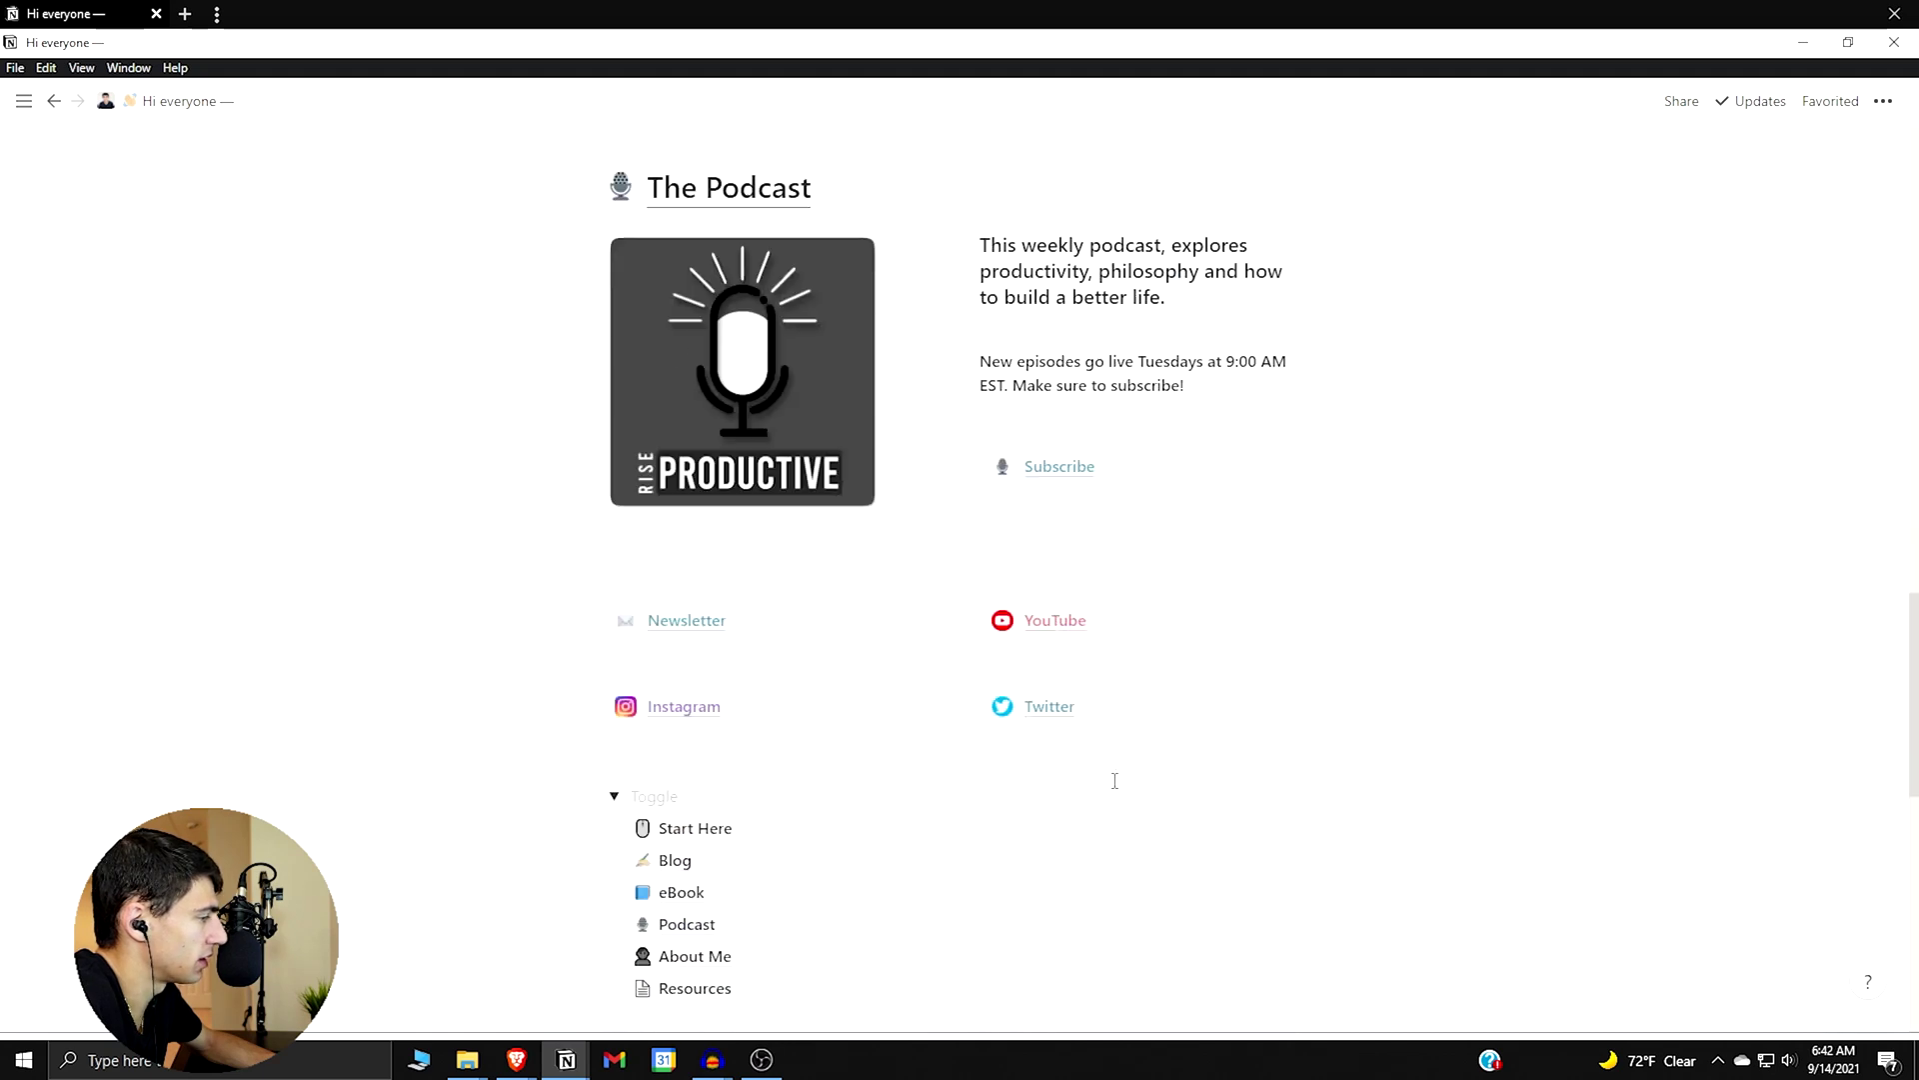
{"action": "key", "text": "alt+Tab"}
{"action": "scroll", "coordinate": [845, 650], "scroll_direction": "down", "scroll_amount": 10}
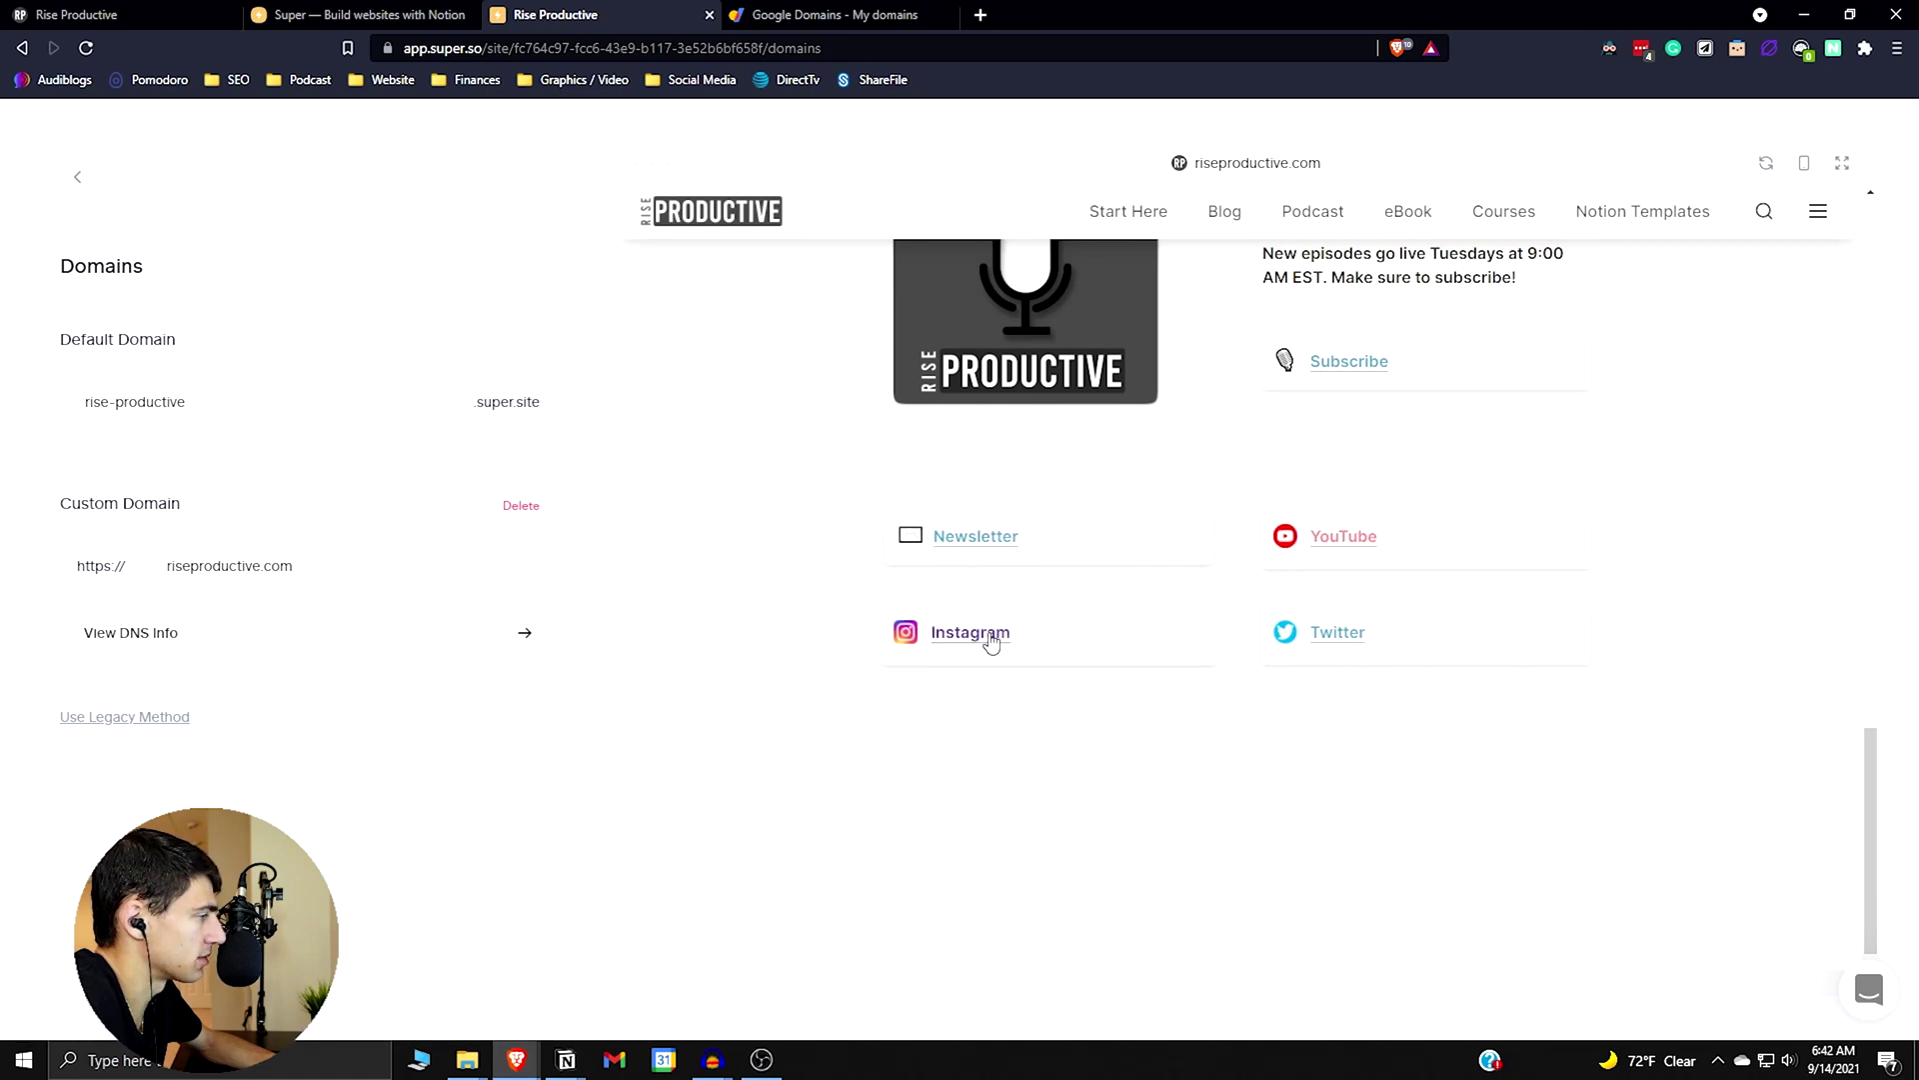
- Scroll up the Domains panel and go back to Rise Productive's main settings menu
{"action": "scroll", "coordinate": [1028, 664], "scroll_direction": "up", "scroll_amount": 4}
{"action": "scroll", "coordinate": [1045, 531], "scroll_direction": "up", "scroll_amount": 10}
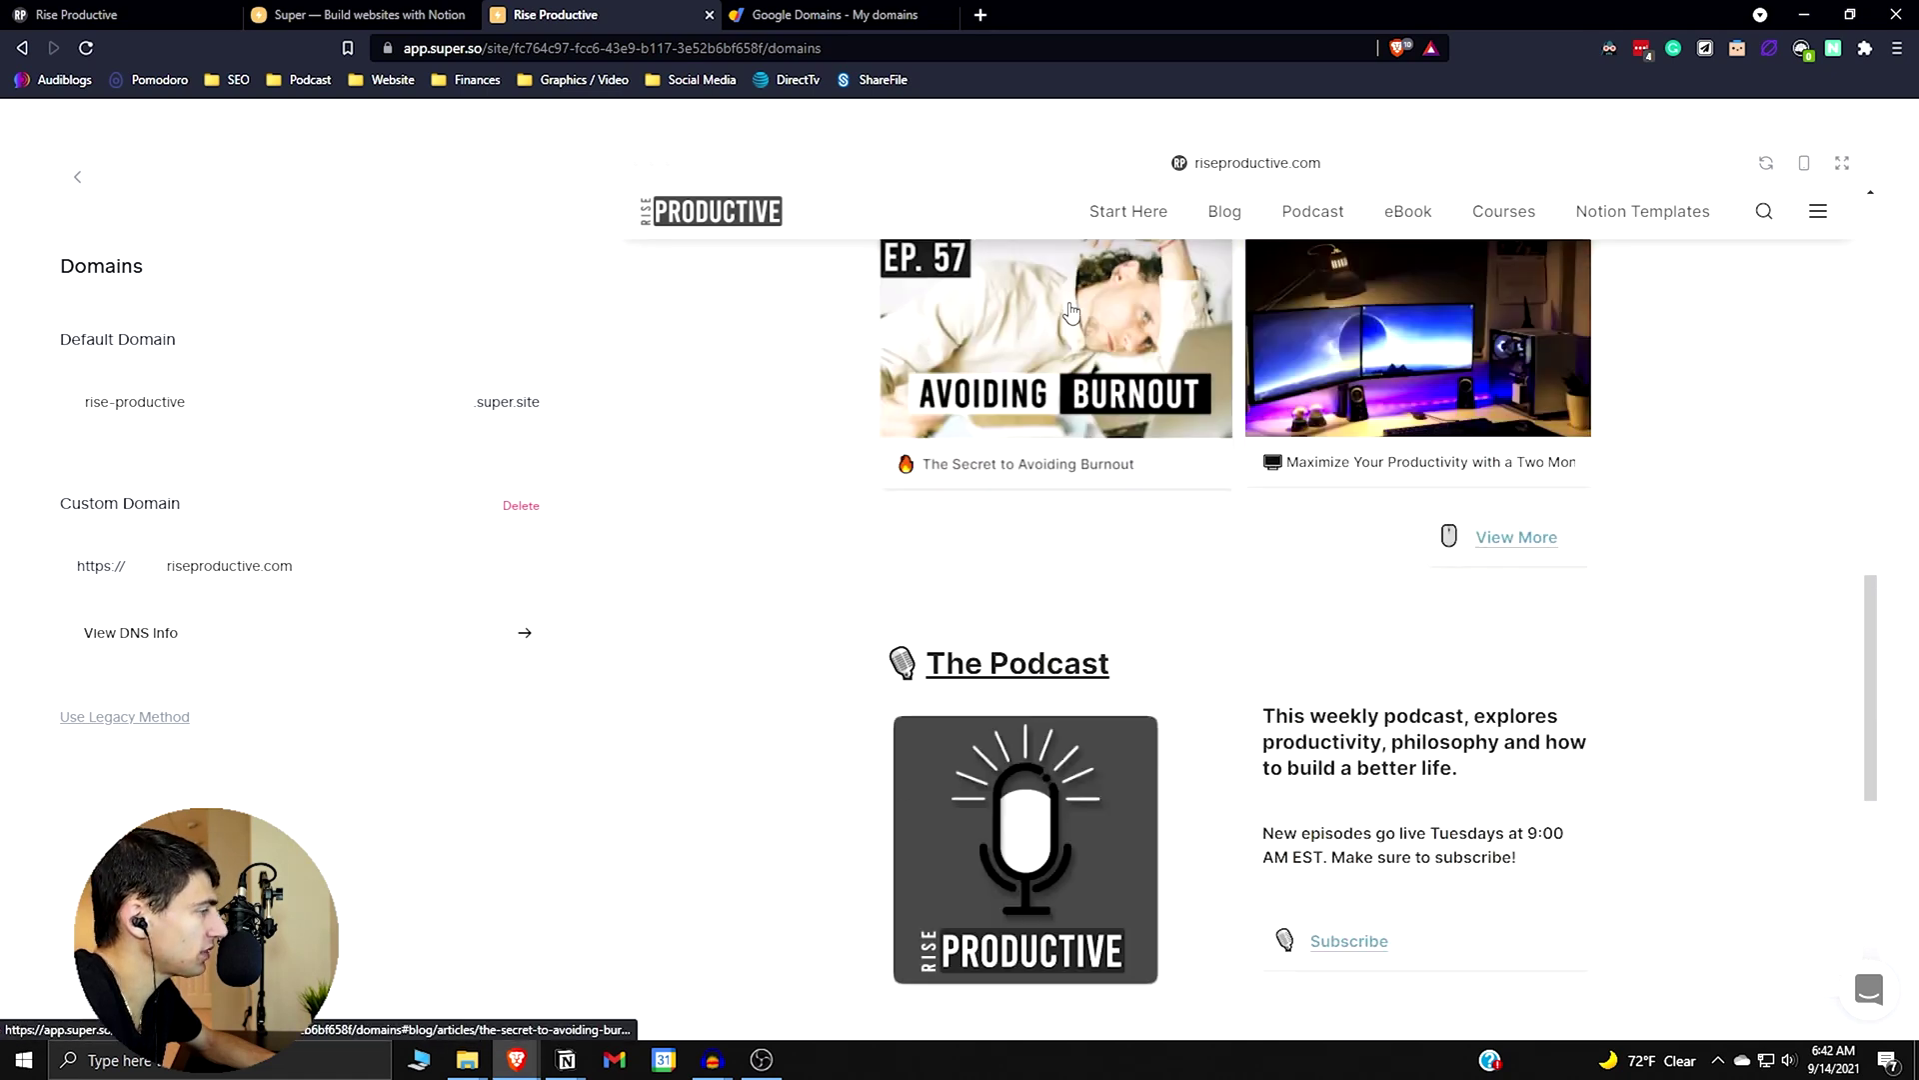
{"action": "scroll", "coordinate": [1041, 535], "scroll_direction": "up", "scroll_amount": 3}
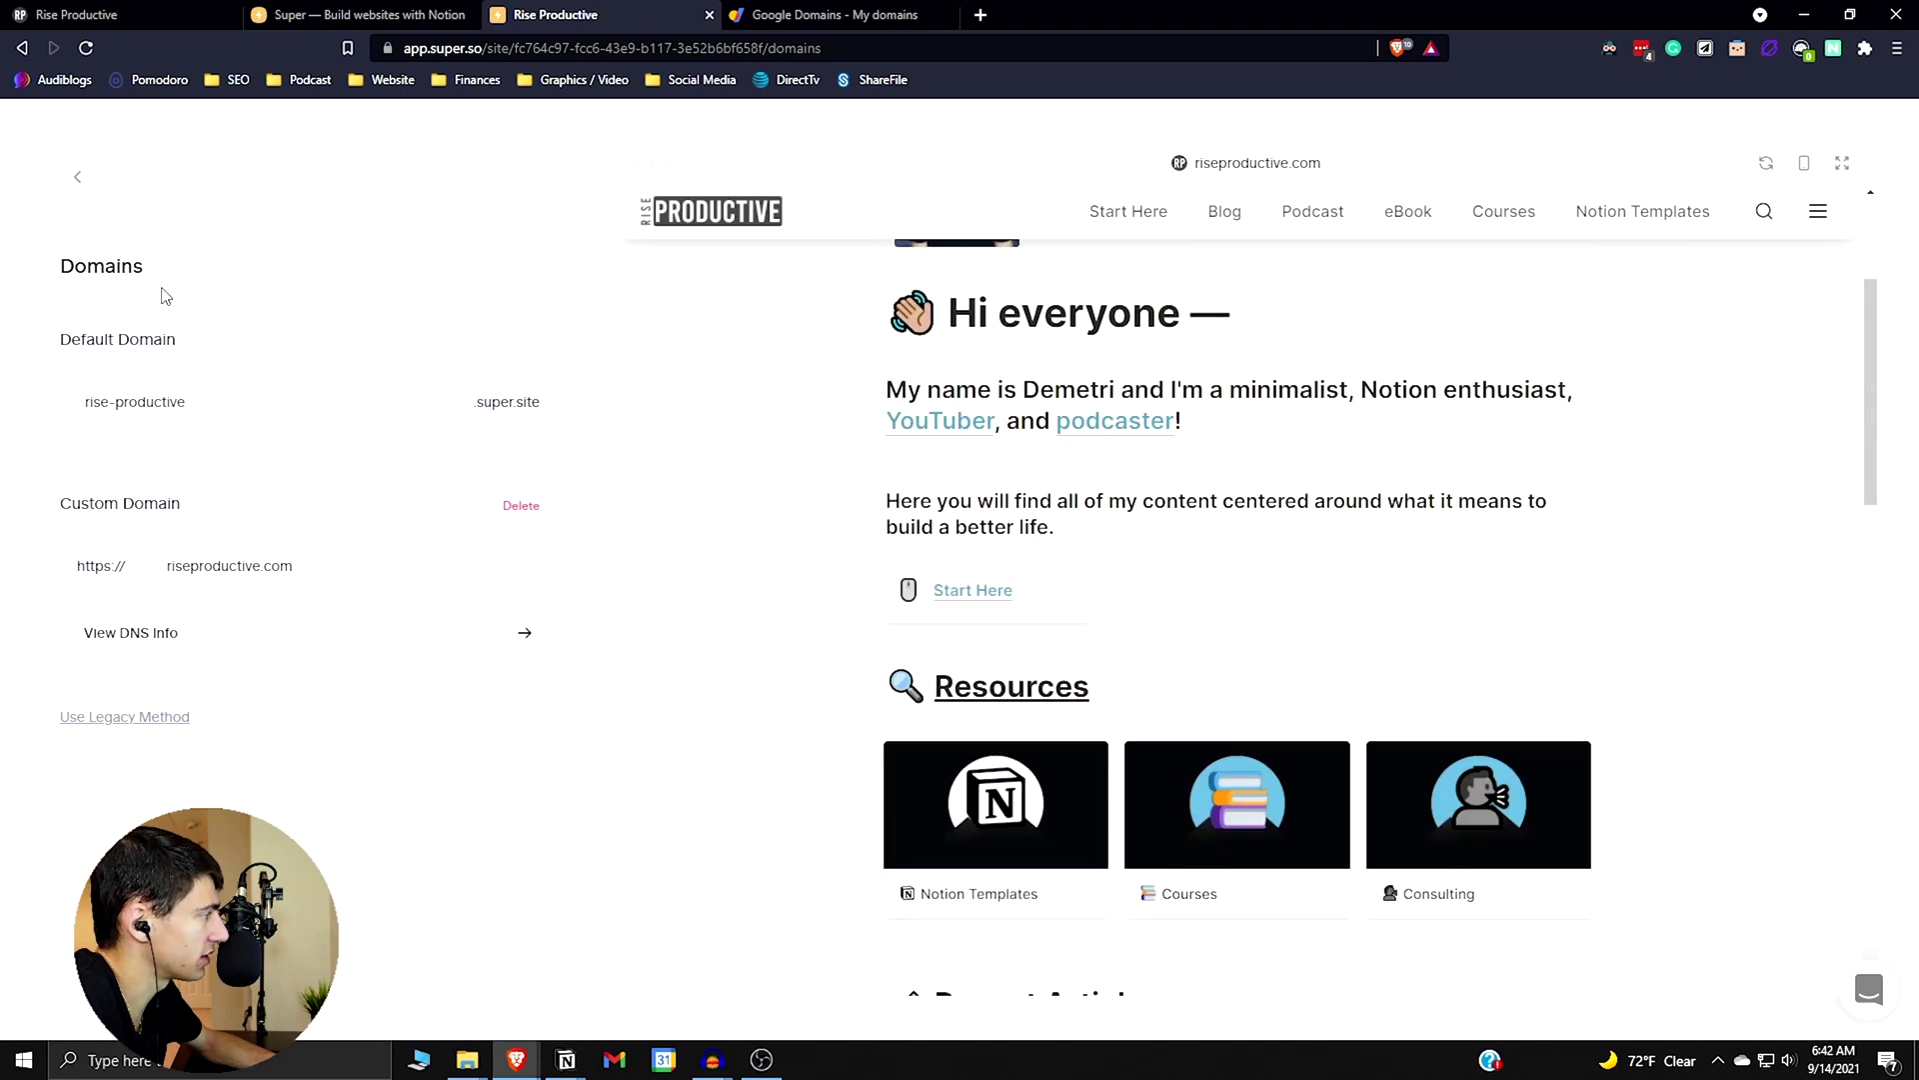
{"action": "left_click", "coordinate": [81, 181]}
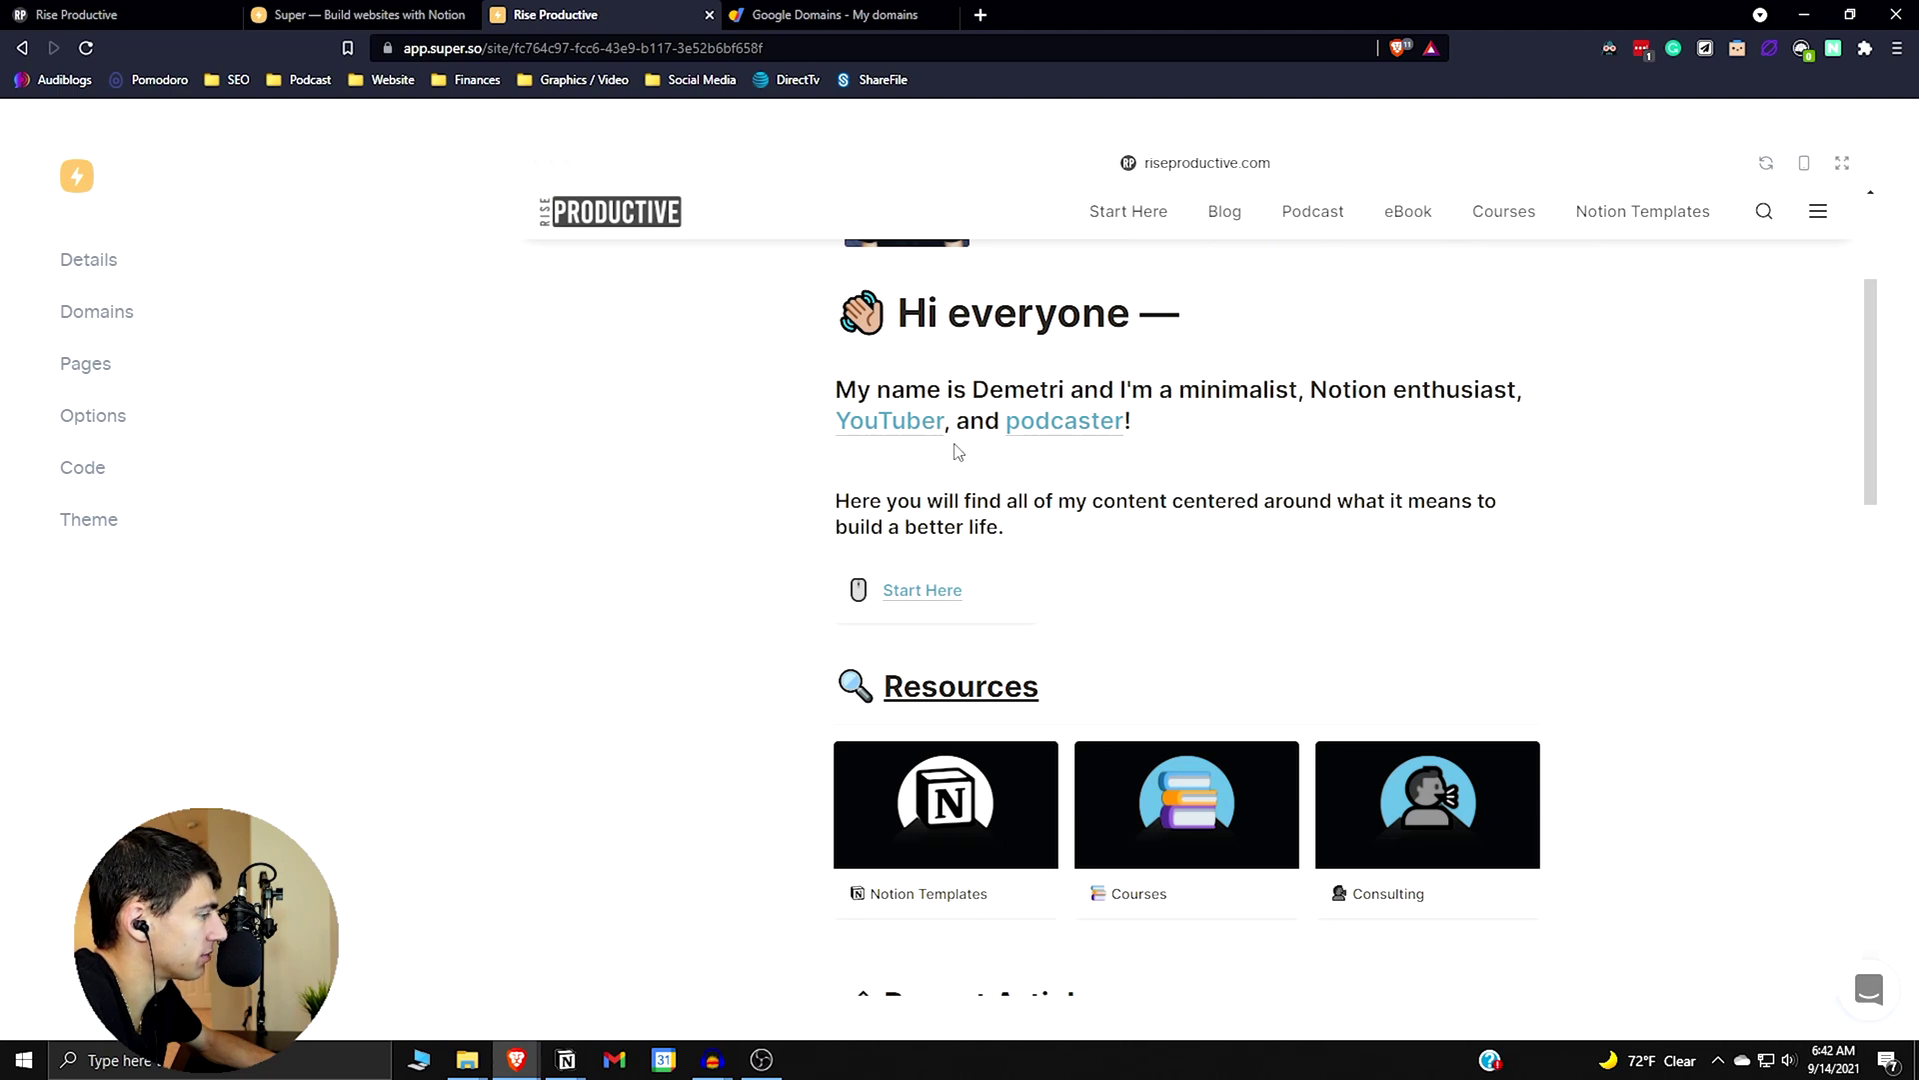
{"action": "scroll", "coordinate": [958, 452], "scroll_direction": "down", "scroll_amount": 10}
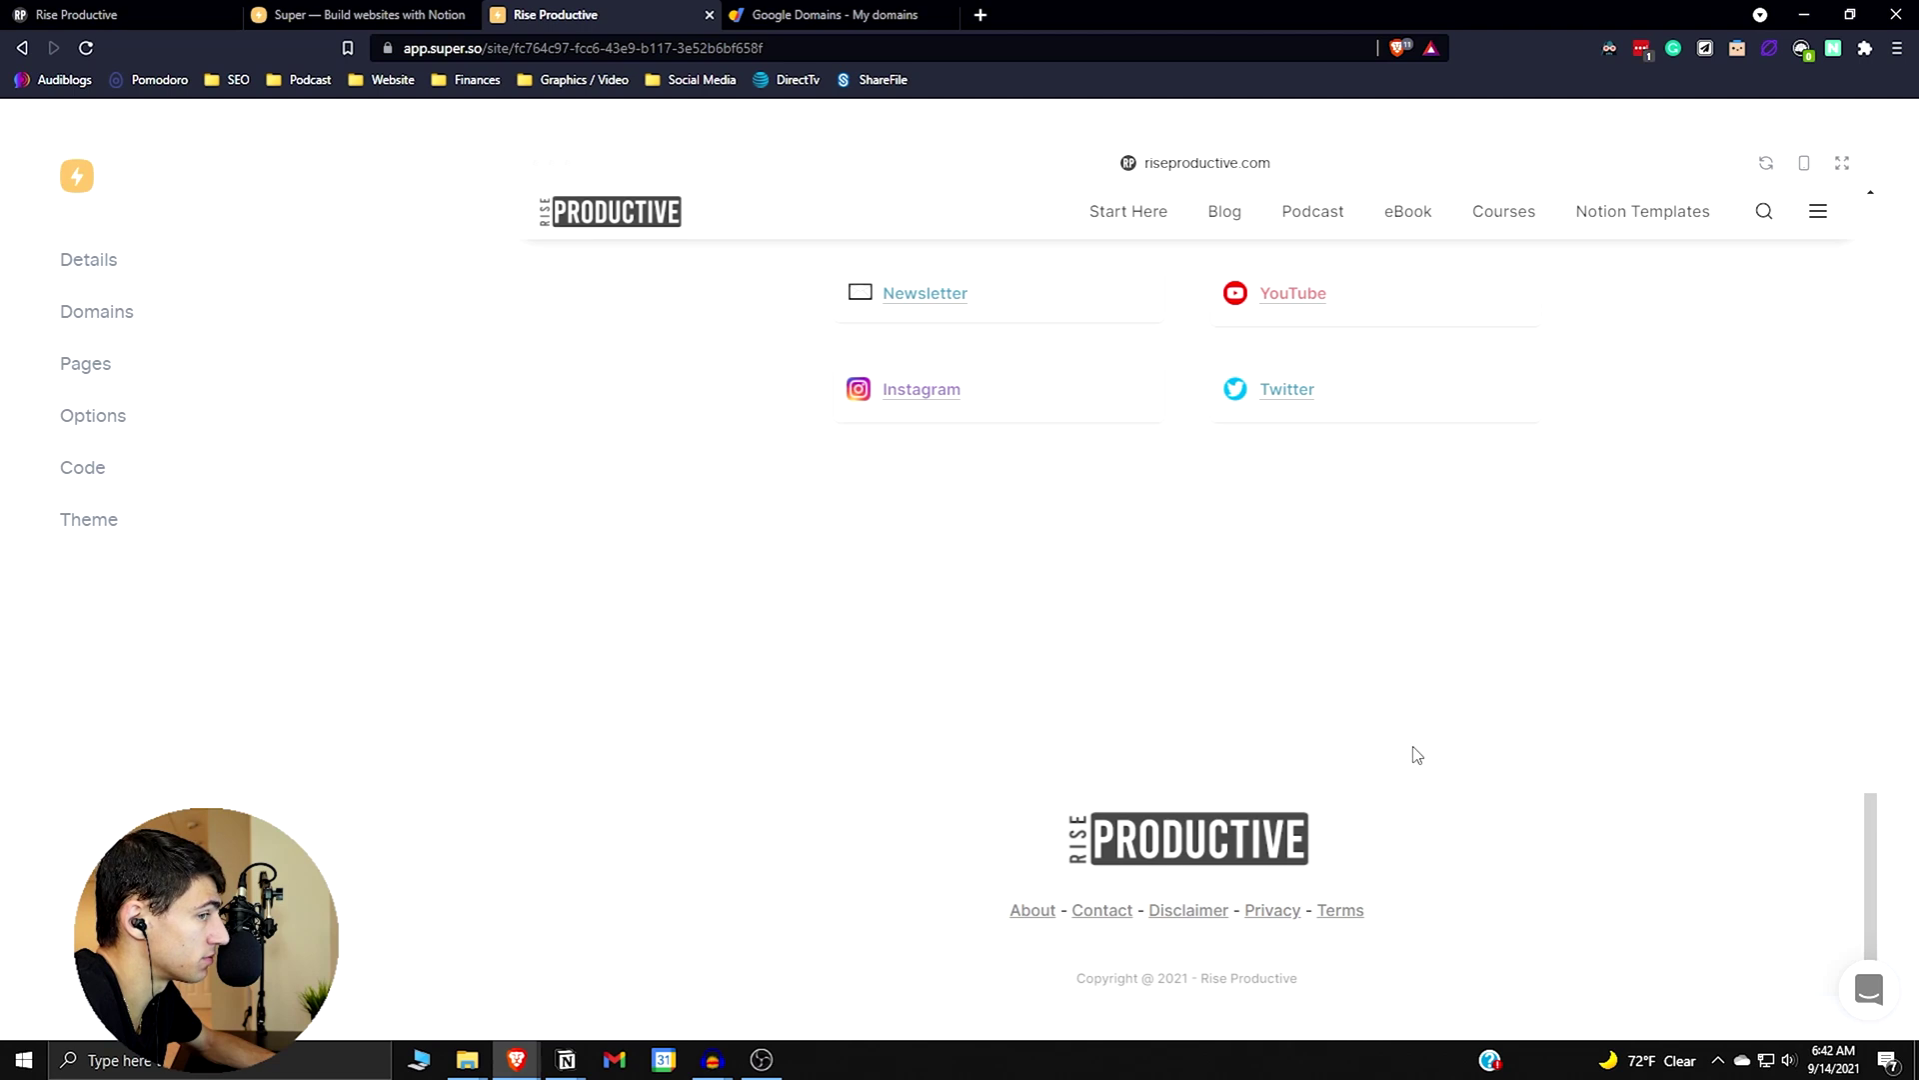
{"action": "left_click", "coordinate": [112, 364]}
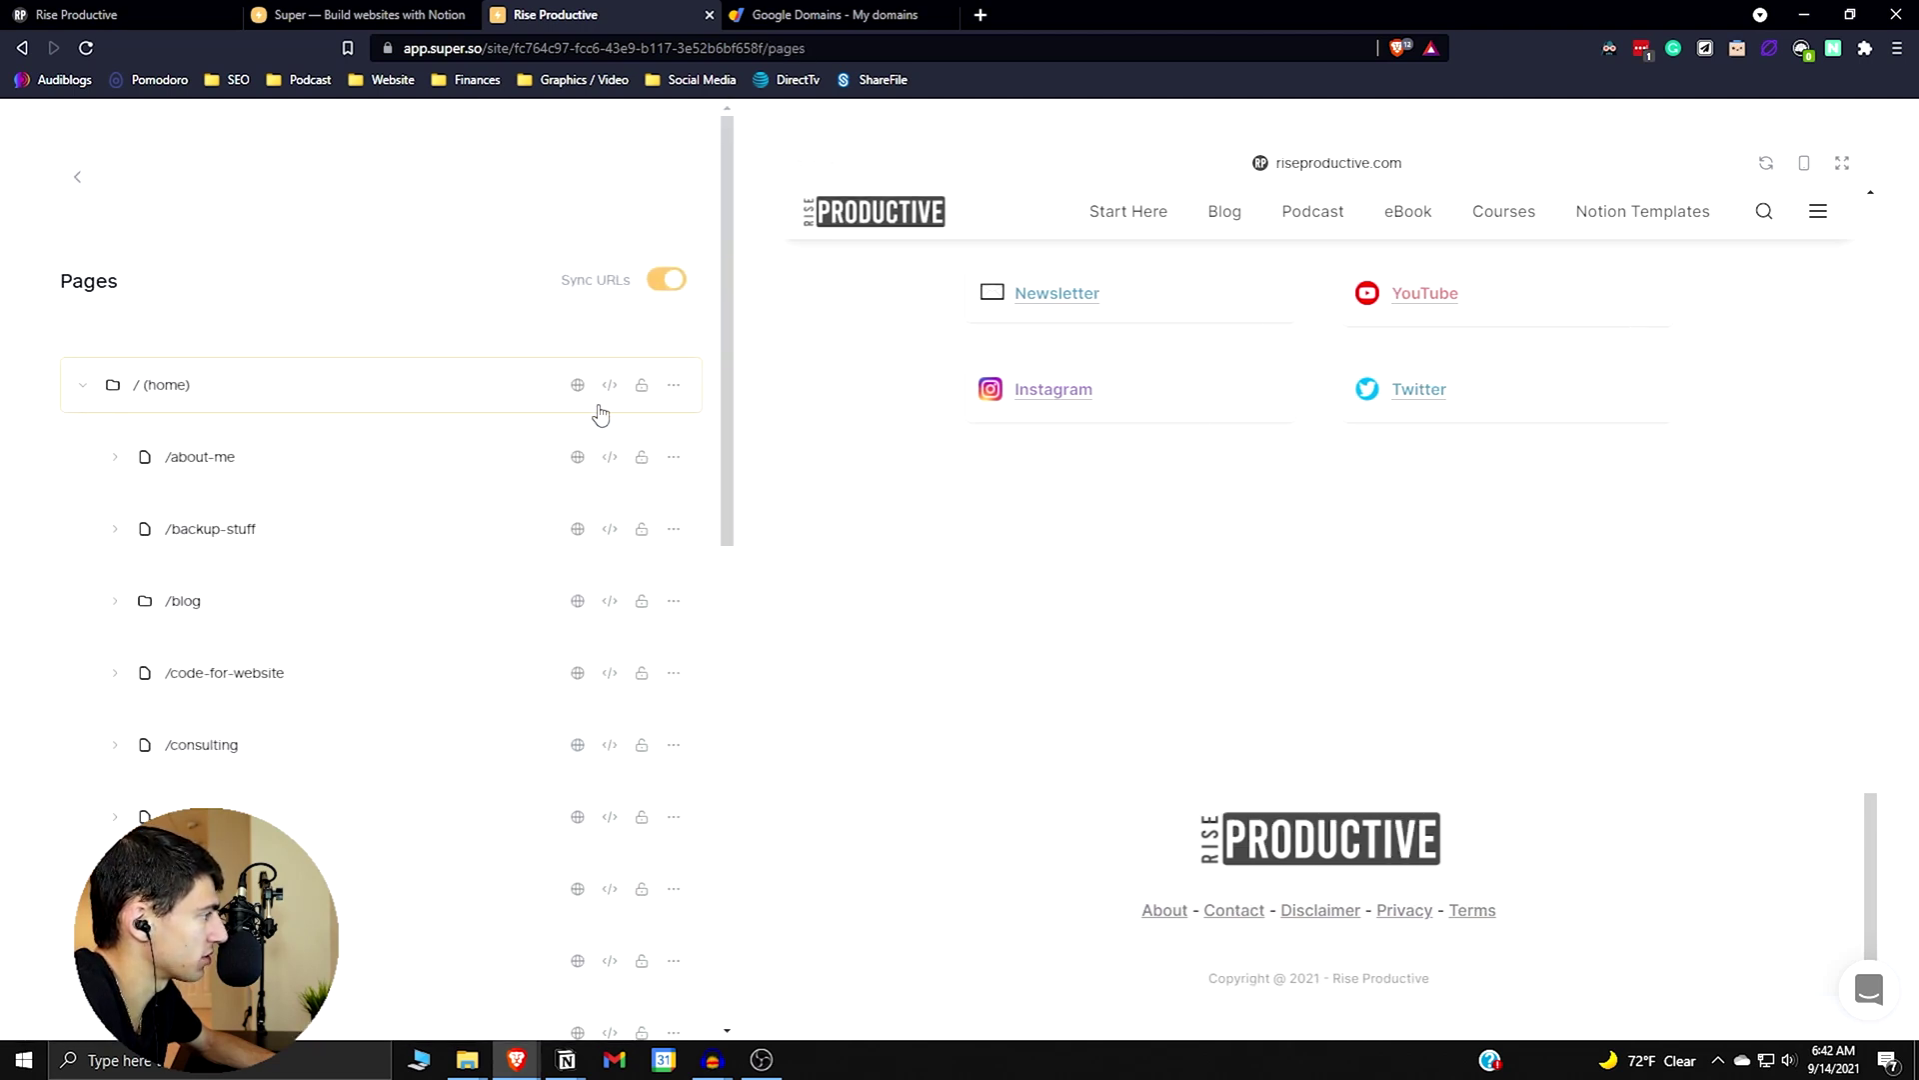
{"action": "left_click", "coordinate": [578, 387]}
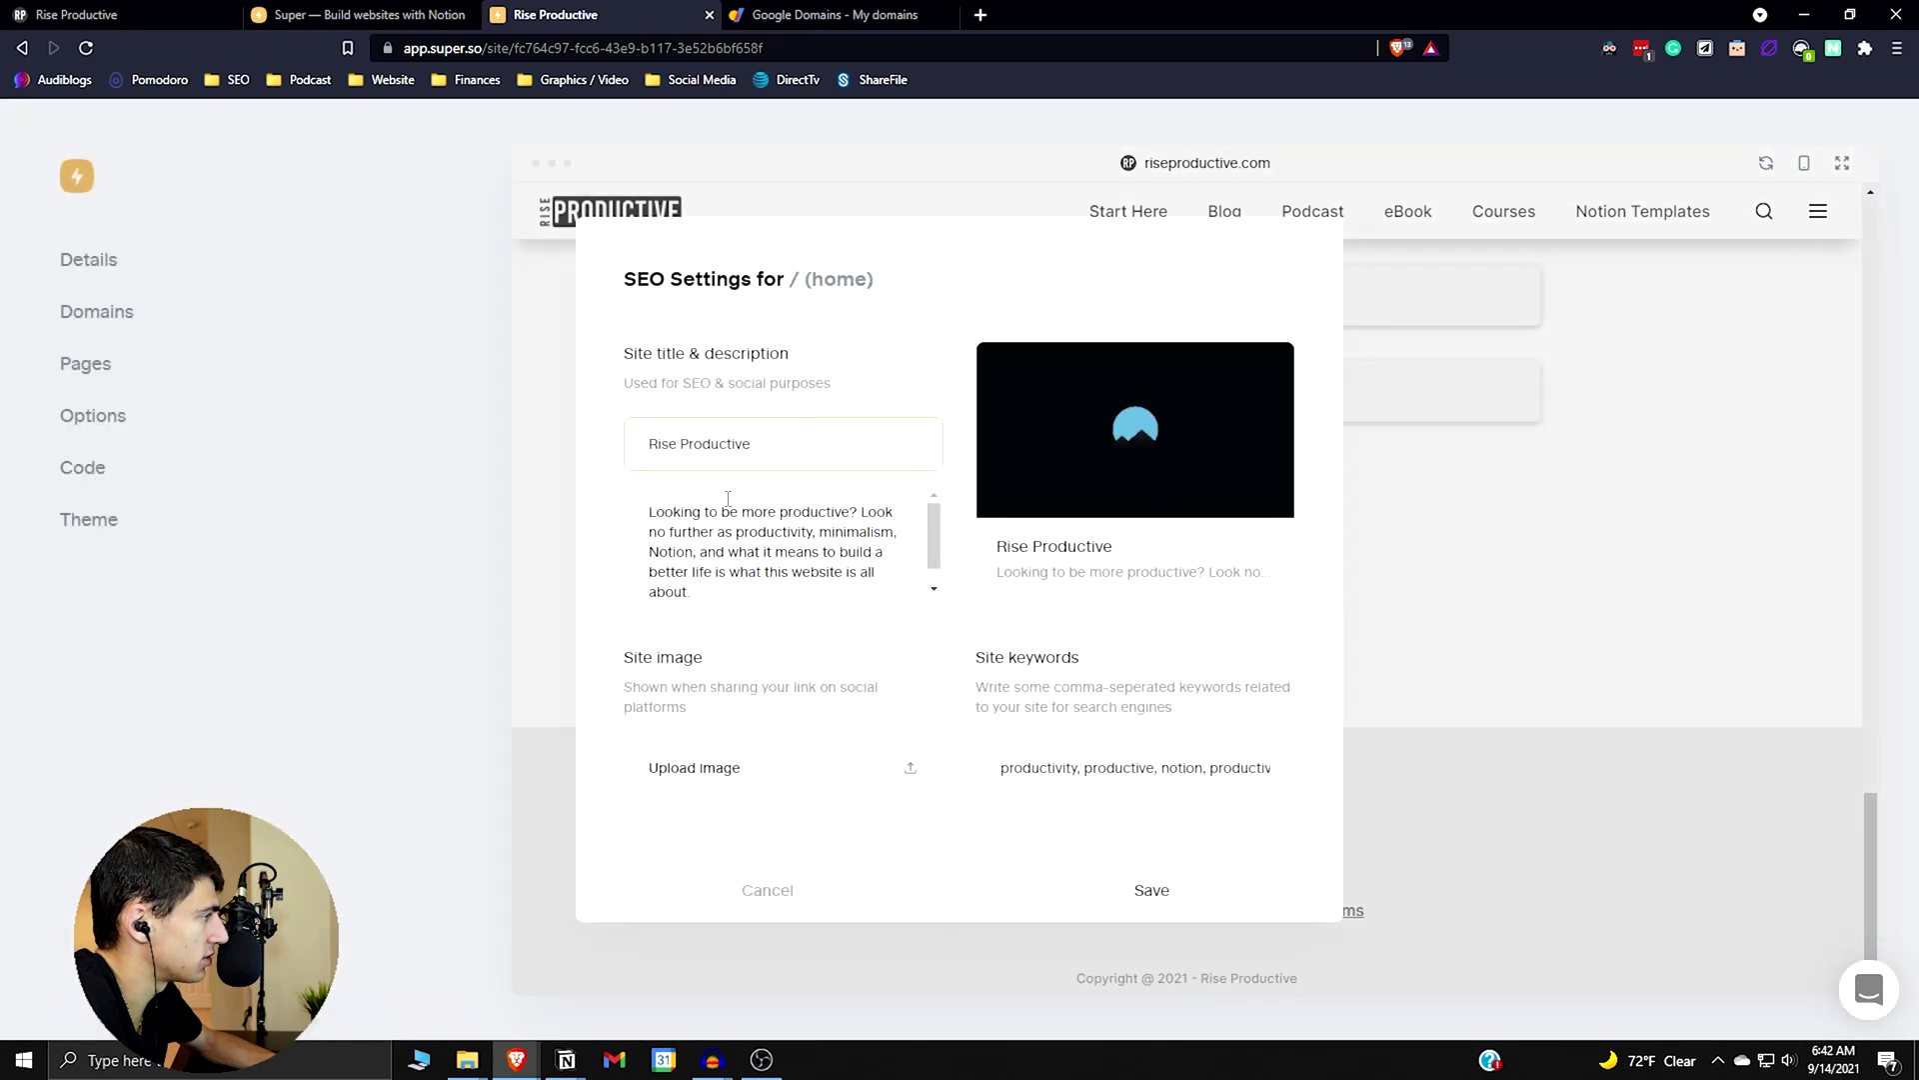
{"action": "left_click", "coordinate": [745, 552]}
{"action": "left_click_drag", "start_coordinate": [711, 591], "coordinate": [622, 467]}
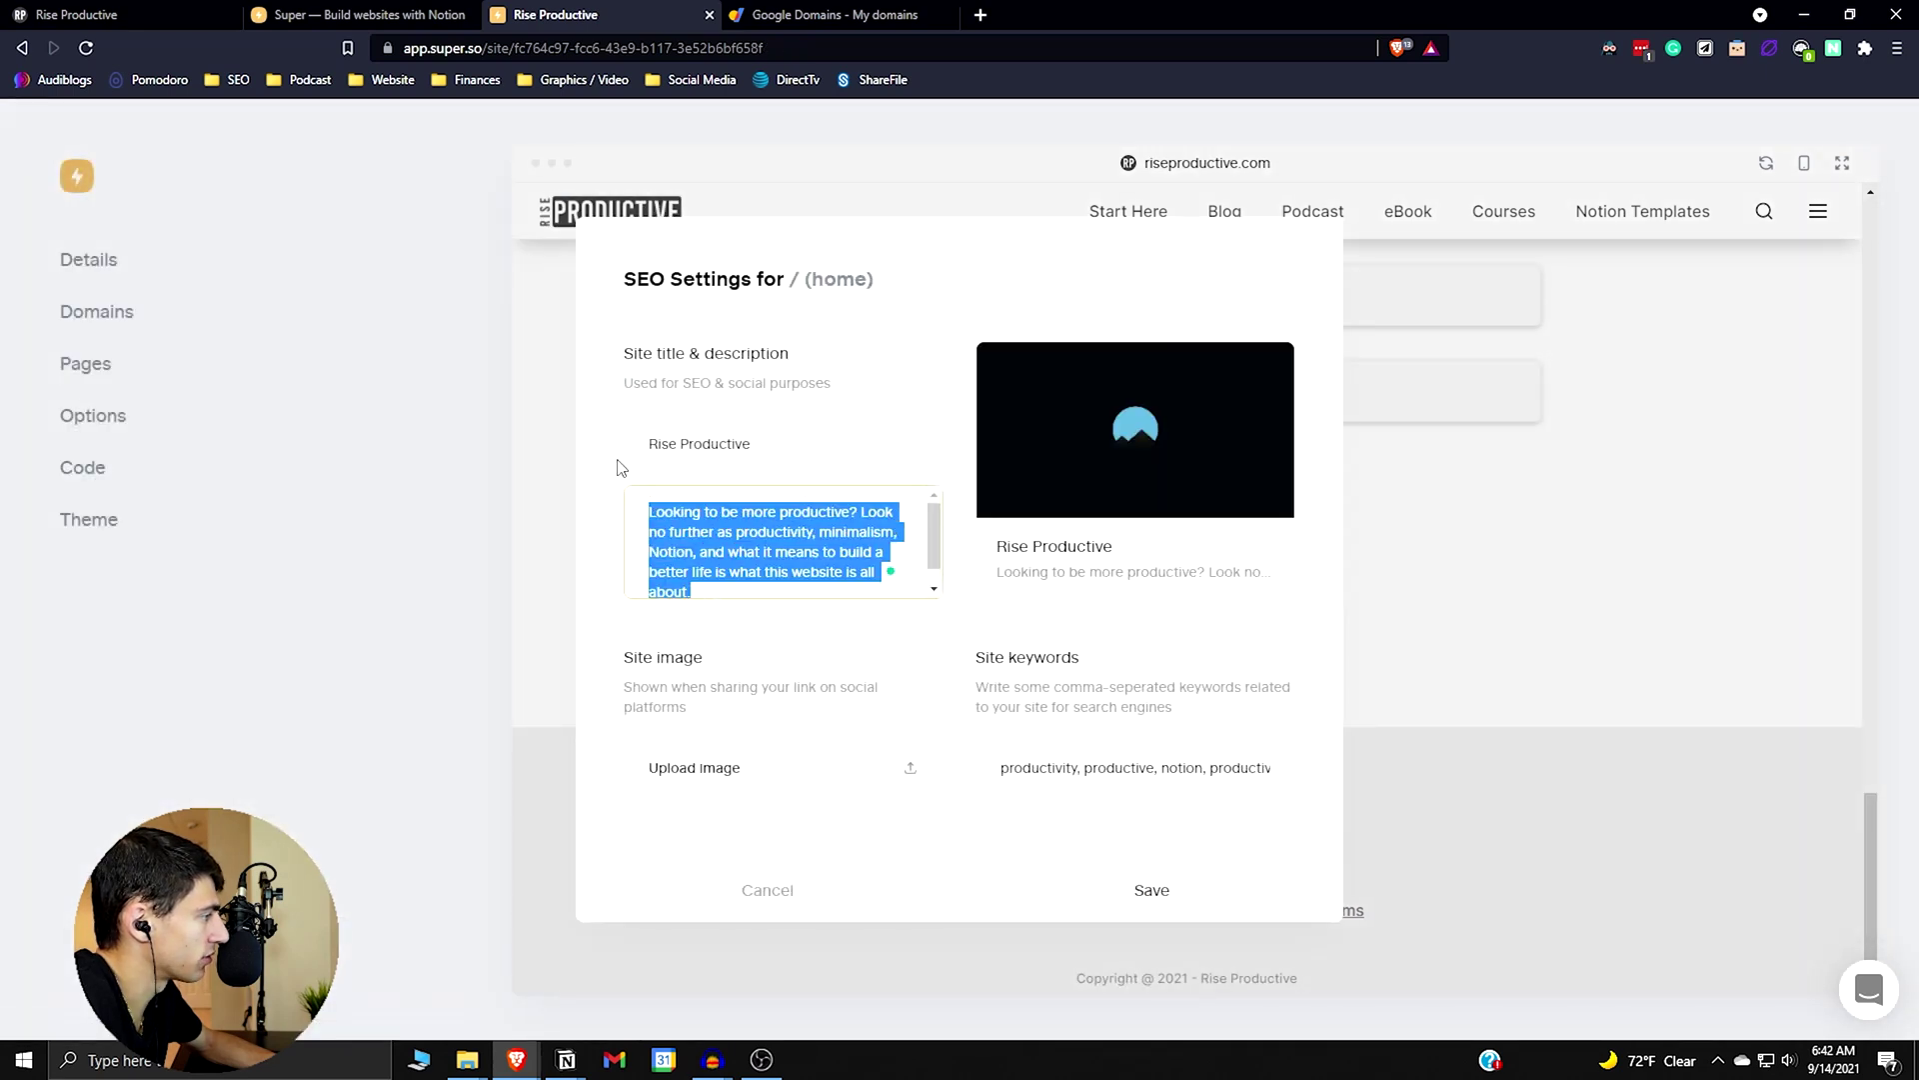
{"action": "left_click_drag", "start_coordinate": [752, 444], "coordinate": [646, 444]}
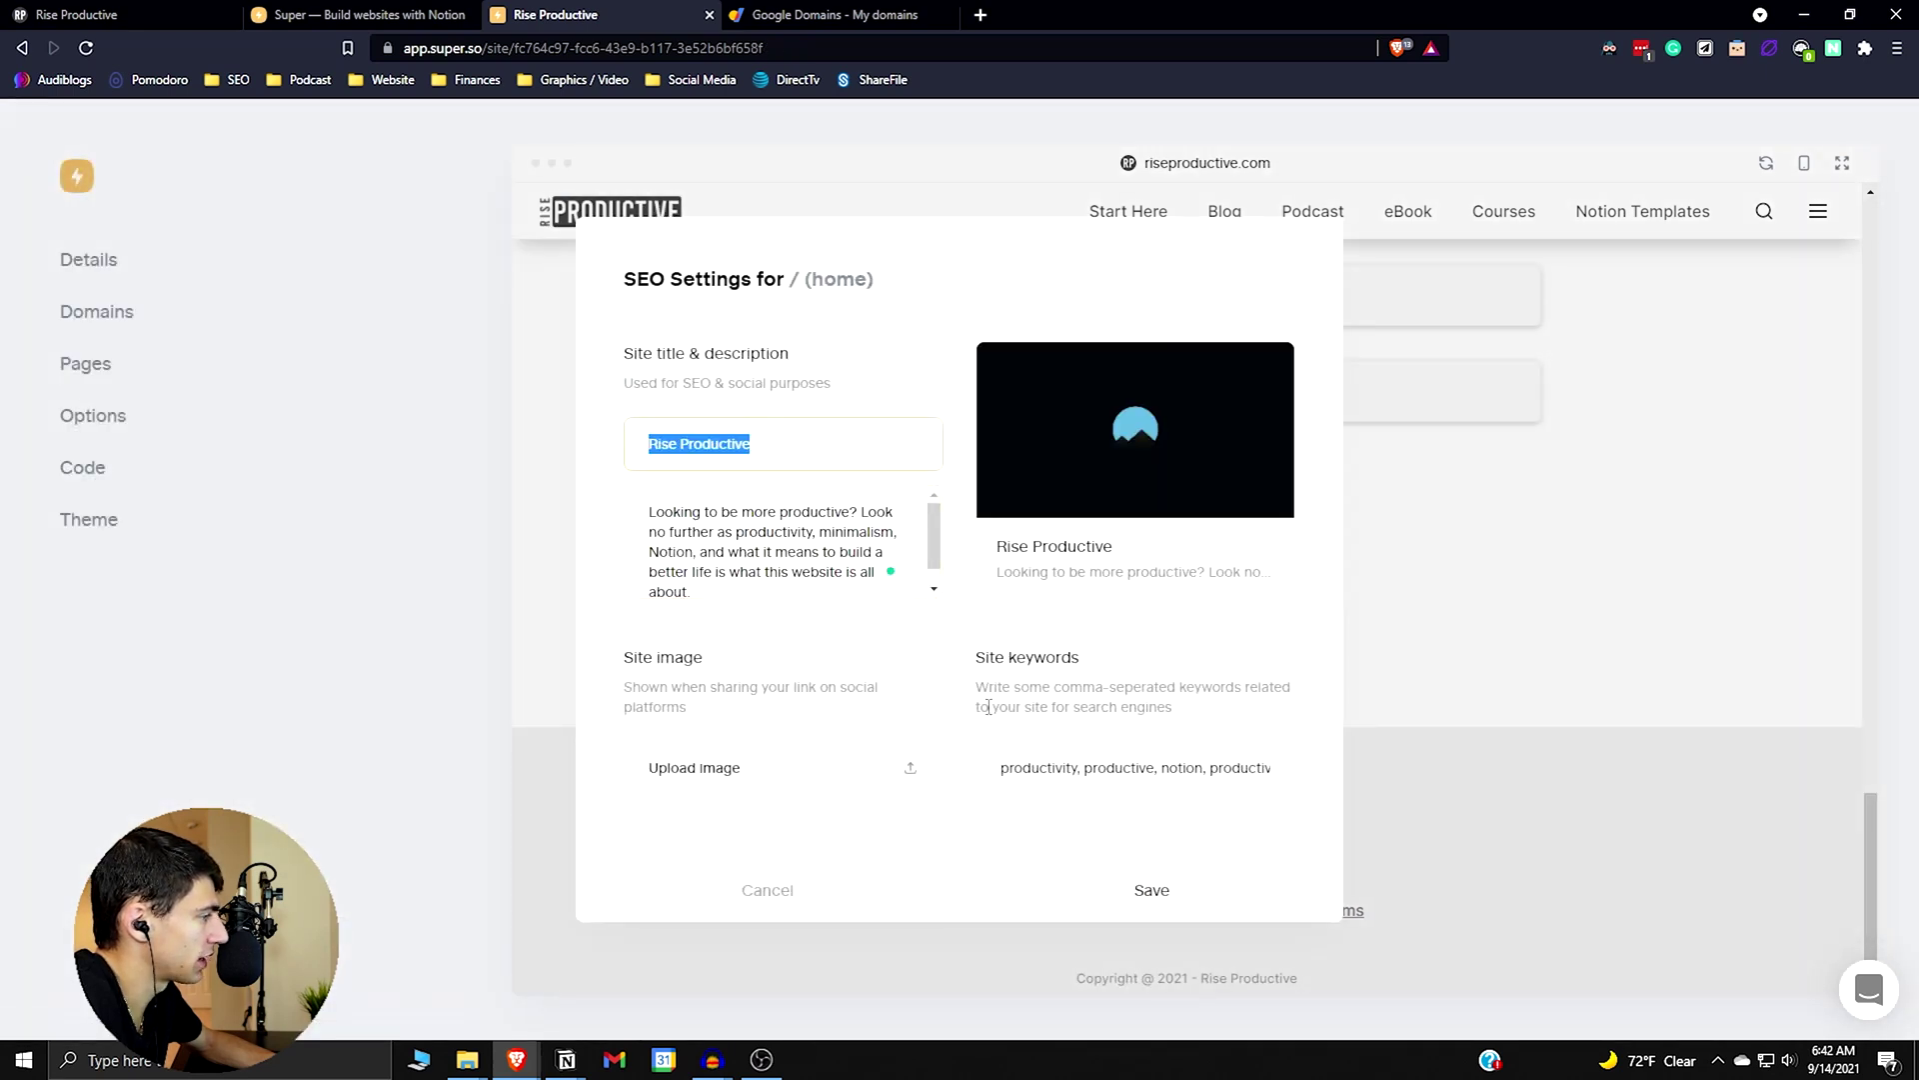
{"action": "triple_click", "coordinate": [1070, 776]}
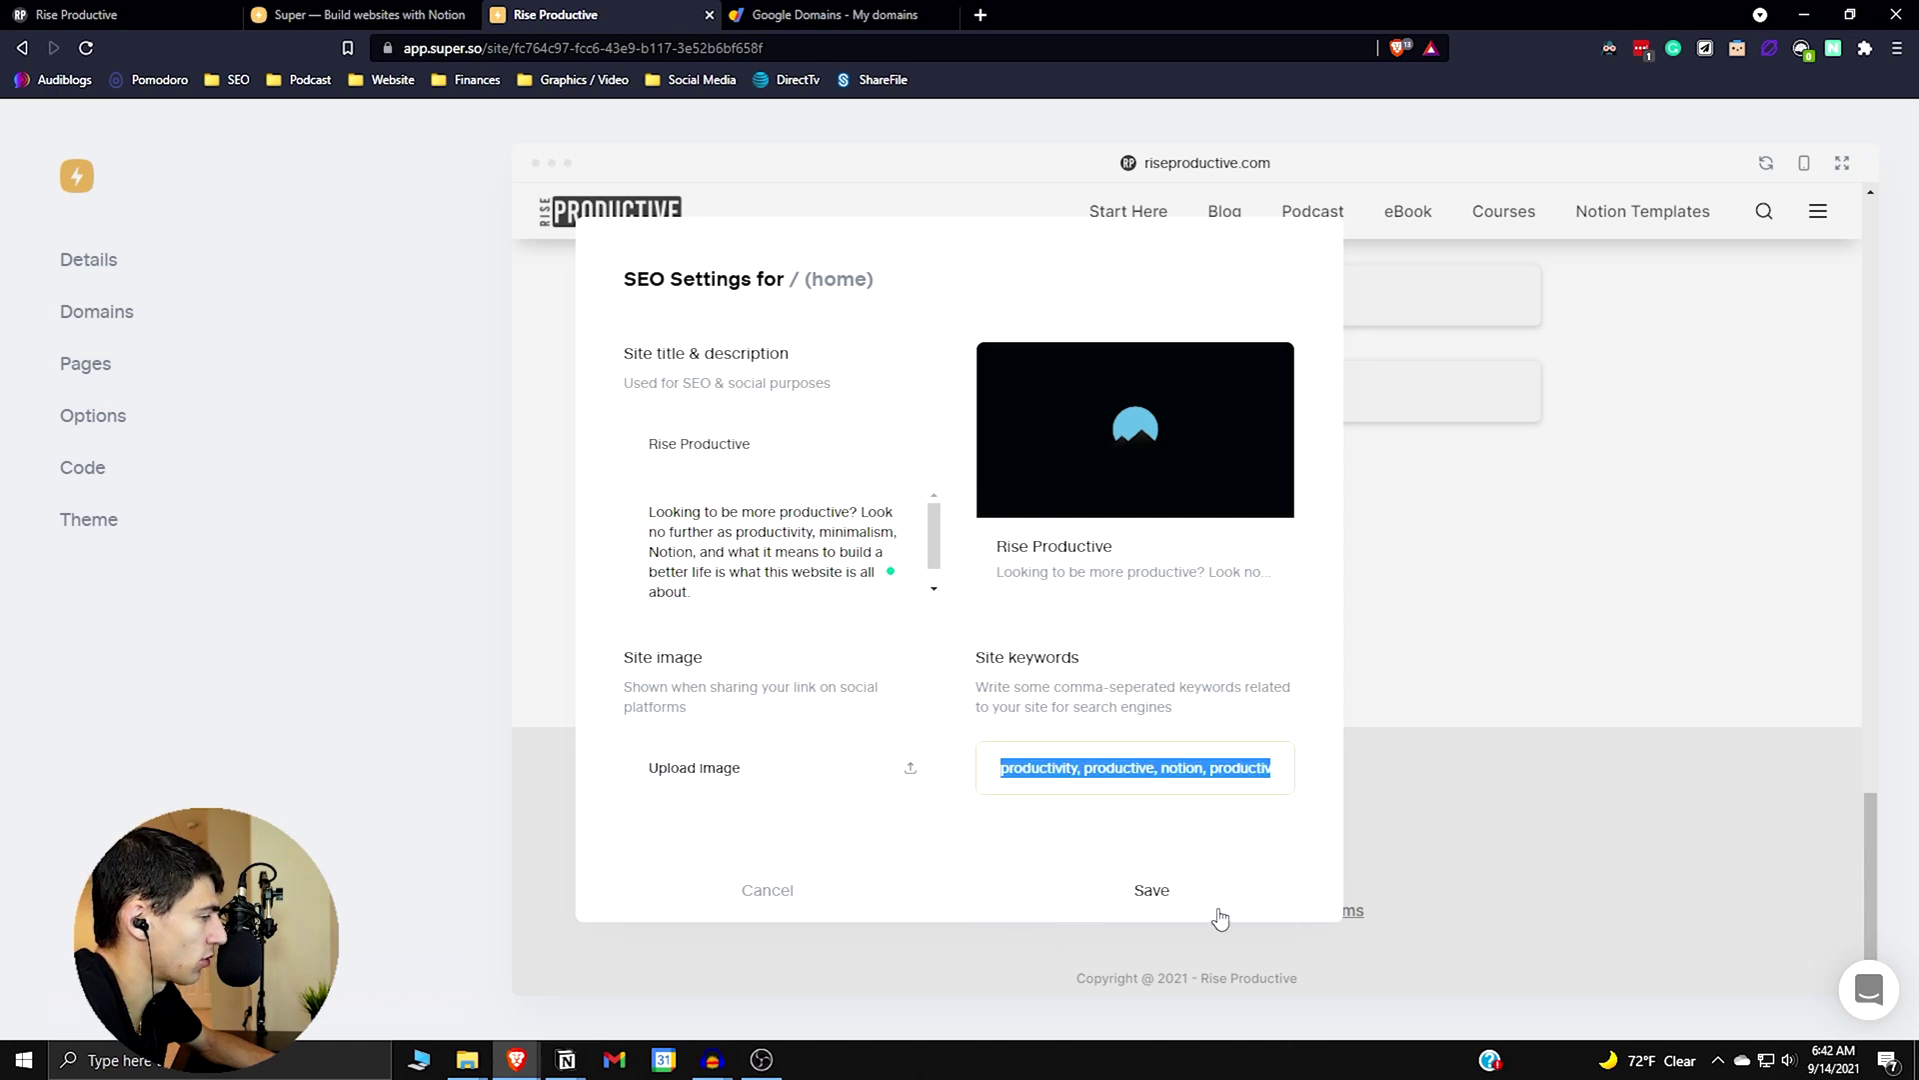
{"action": "left_click", "coordinate": [771, 890]}
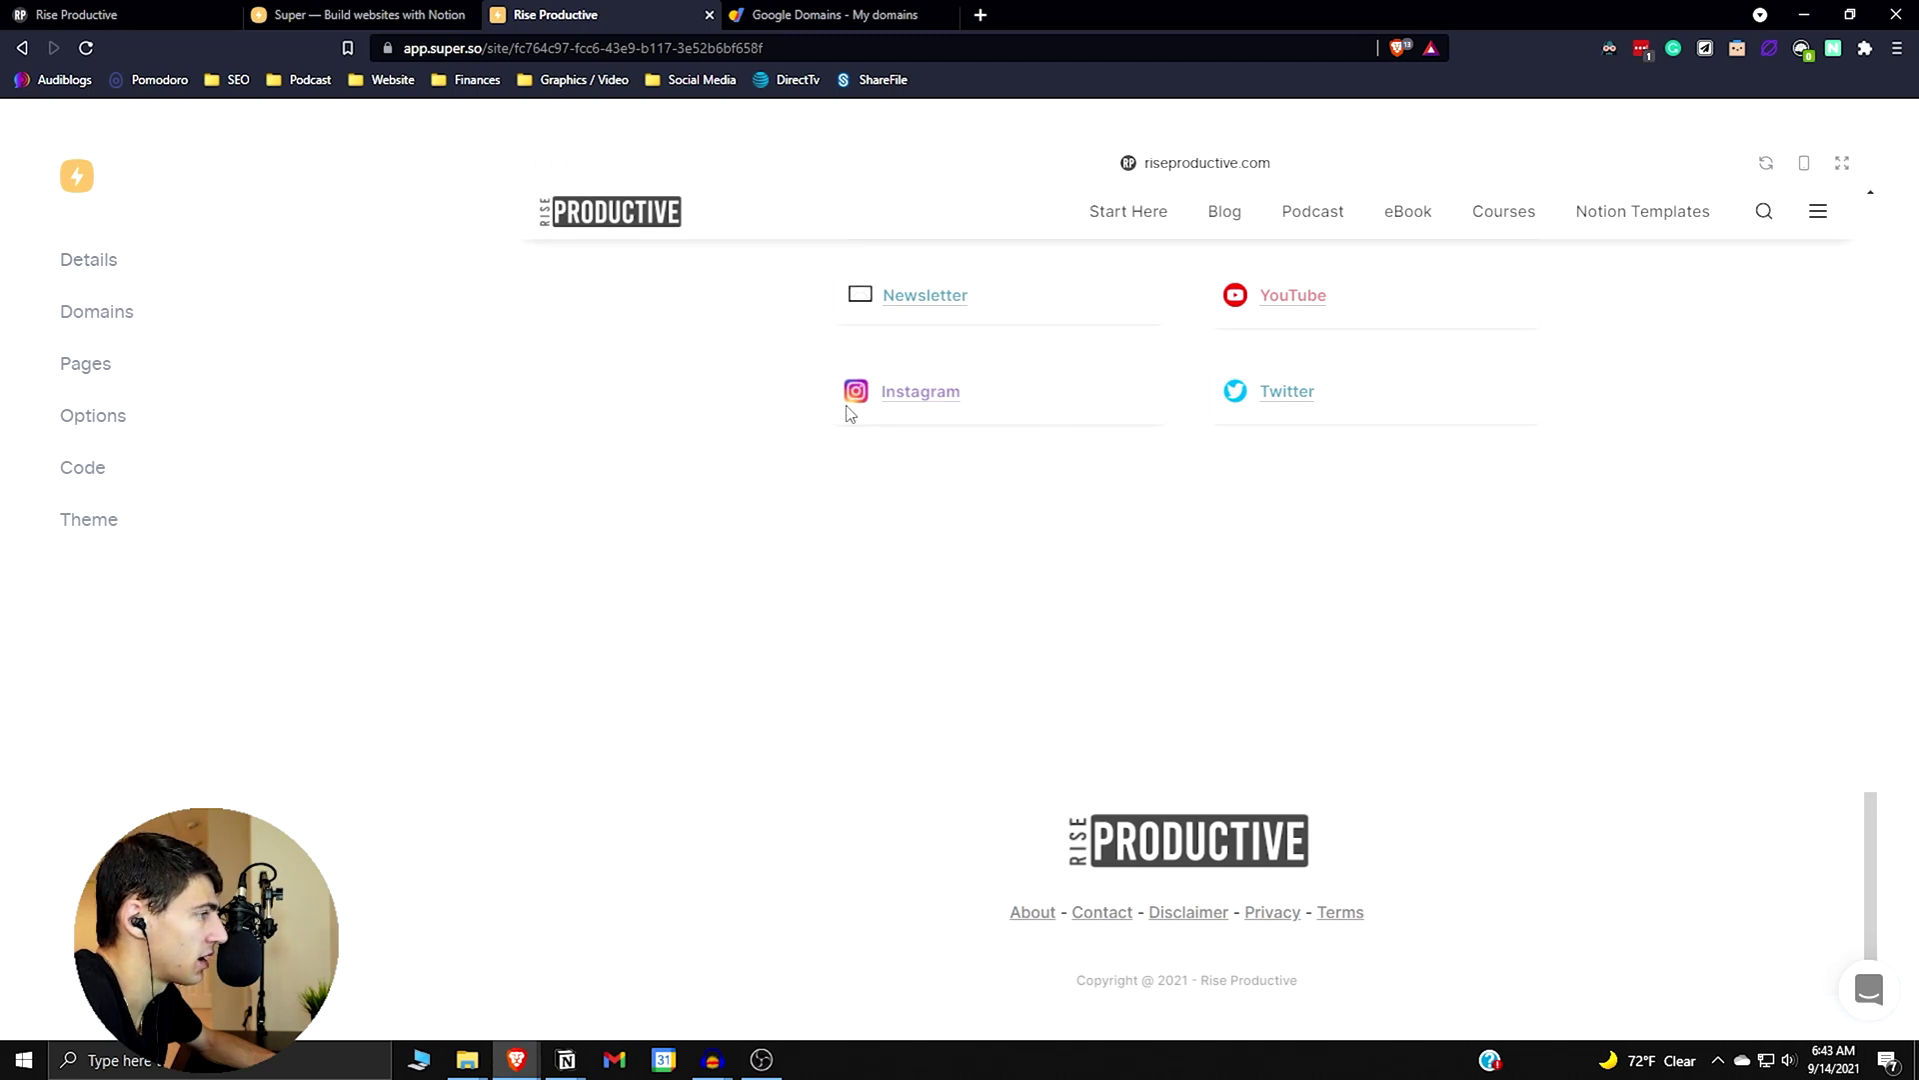
{"action": "scroll", "coordinate": [1384, 572], "scroll_direction": "up", "scroll_amount": 20}
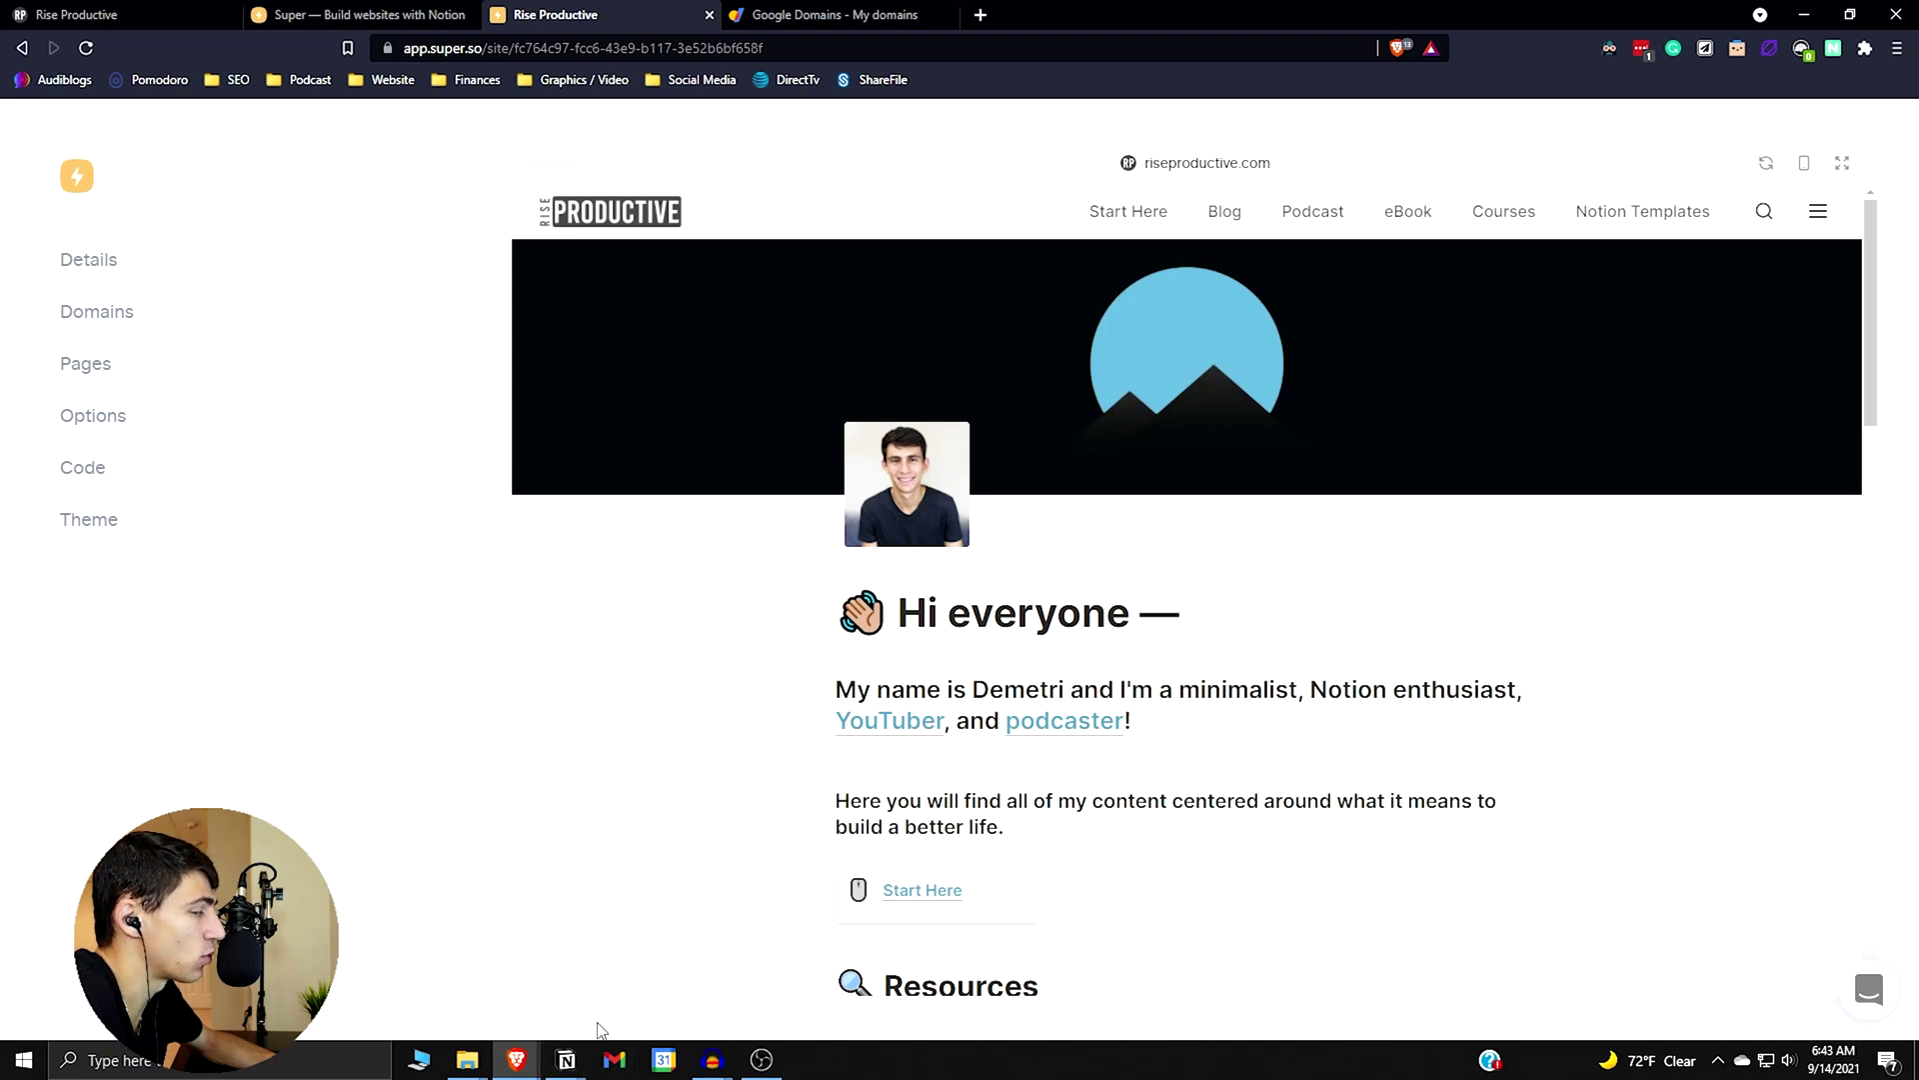
- In Notion, open and close 'The Secret to Avoiding Burnout' article card
{"action": "mouse_move", "coordinate": [568, 1050]}
{"action": "left_click", "coordinate": [737, 952]}
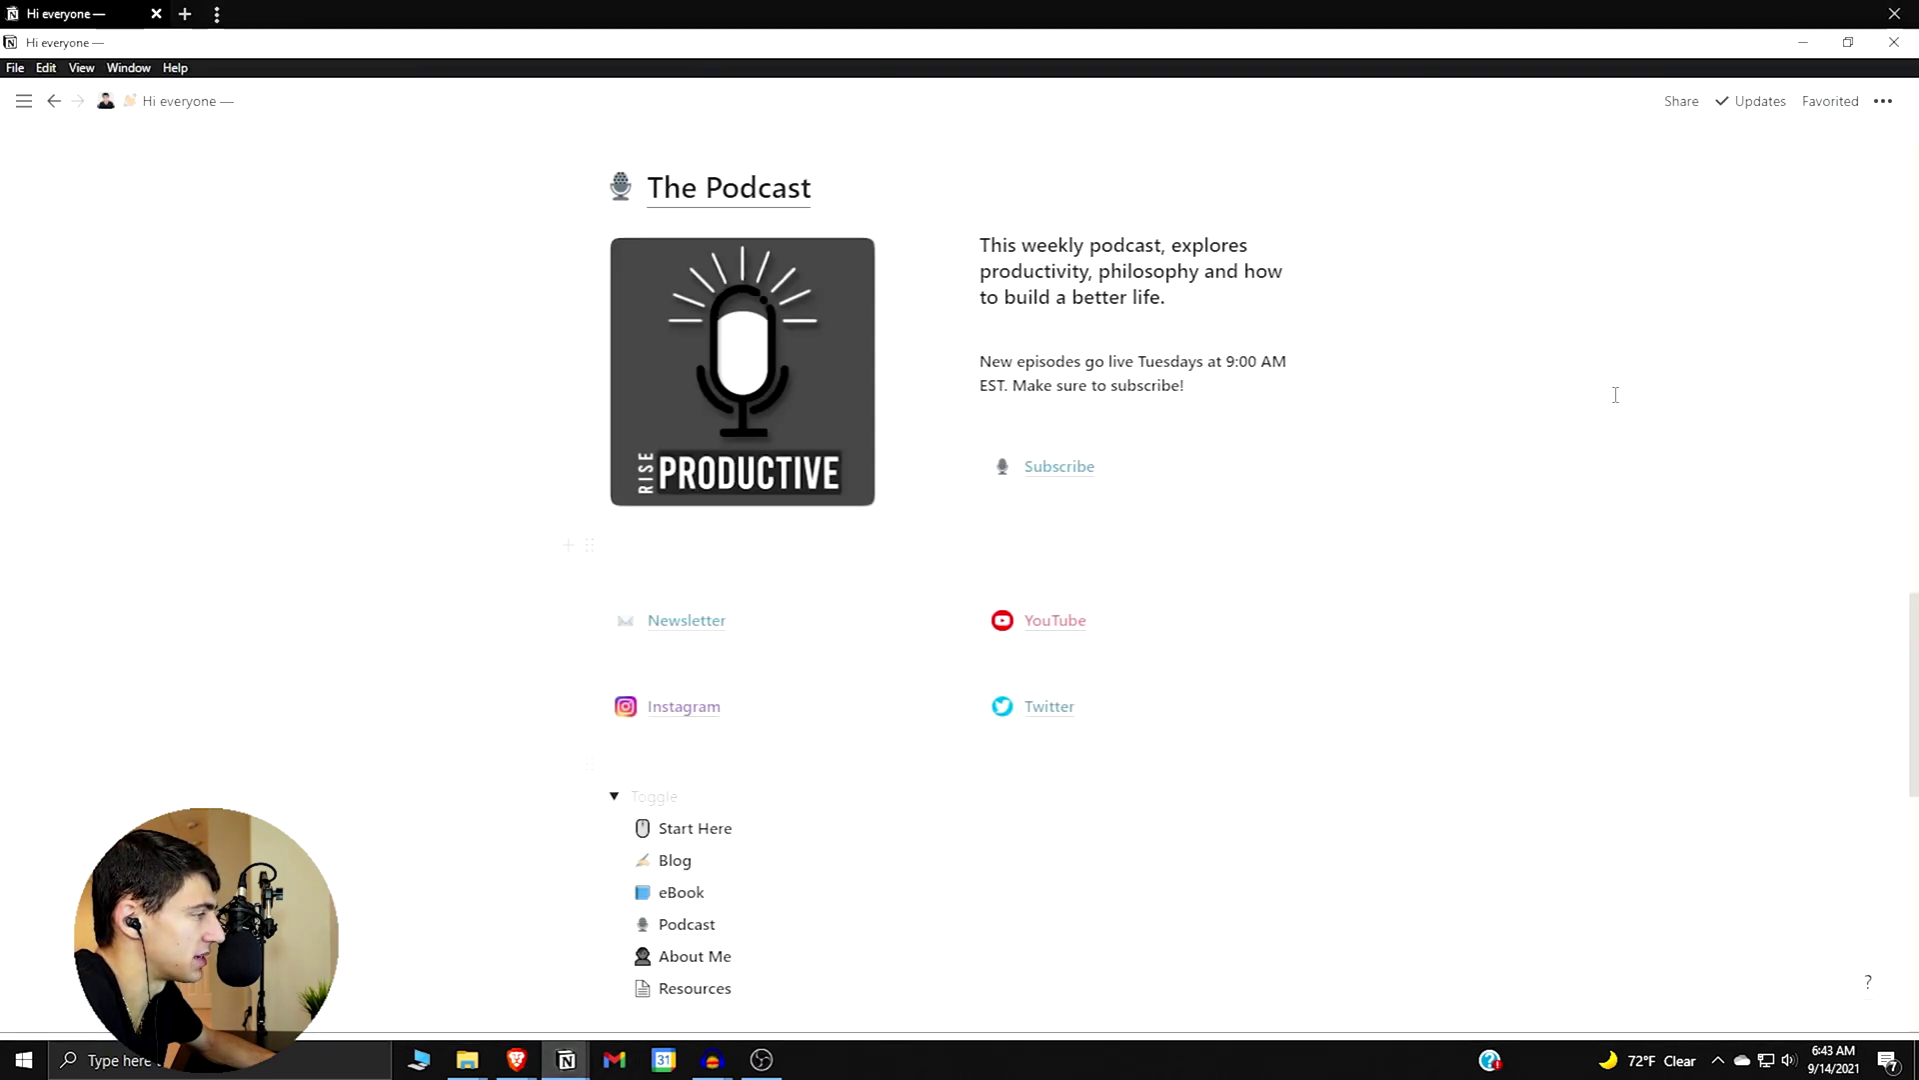
{"action": "scroll", "coordinate": [1605, 339], "scroll_direction": "up", "scroll_amount": 15}
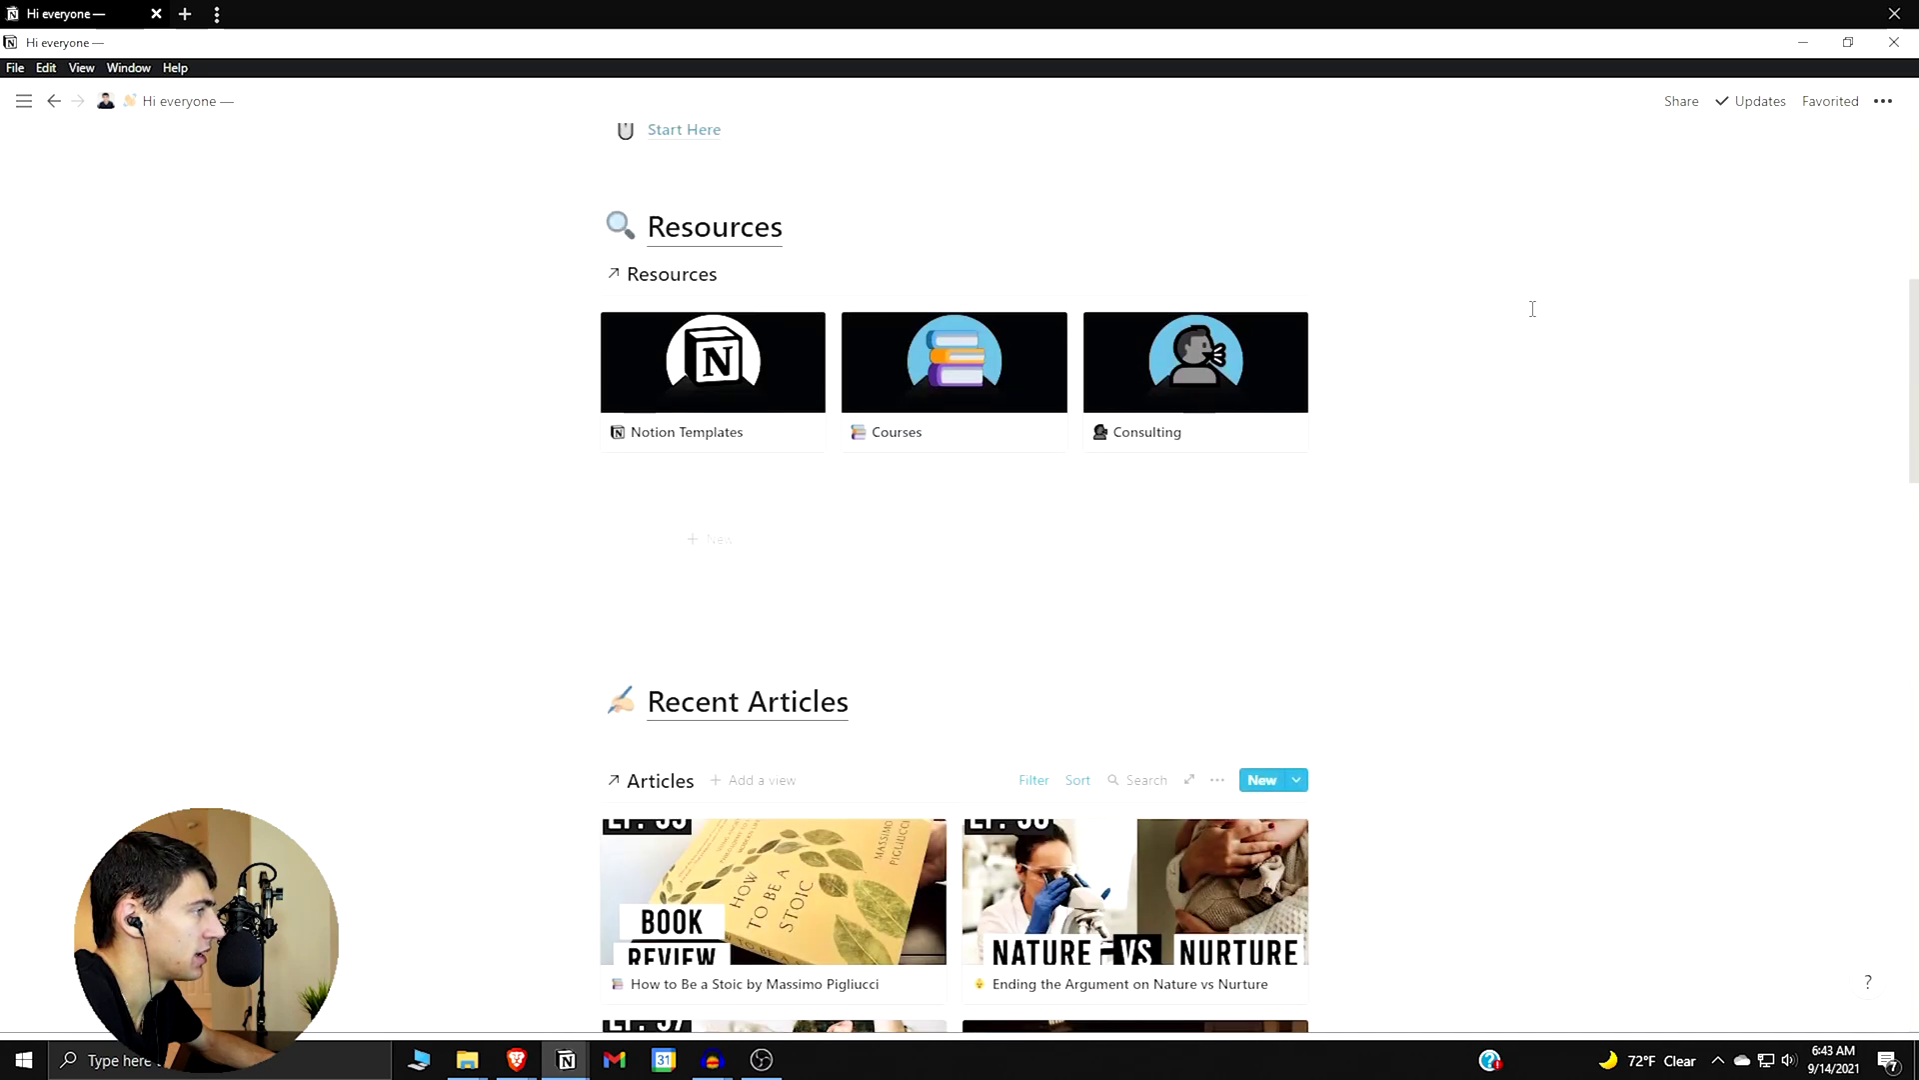
{"action": "scroll", "coordinate": [1530, 311], "scroll_direction": "up", "scroll_amount": 2}
{"action": "scroll", "coordinate": [1530, 313], "scroll_direction": "down", "scroll_amount": 3}
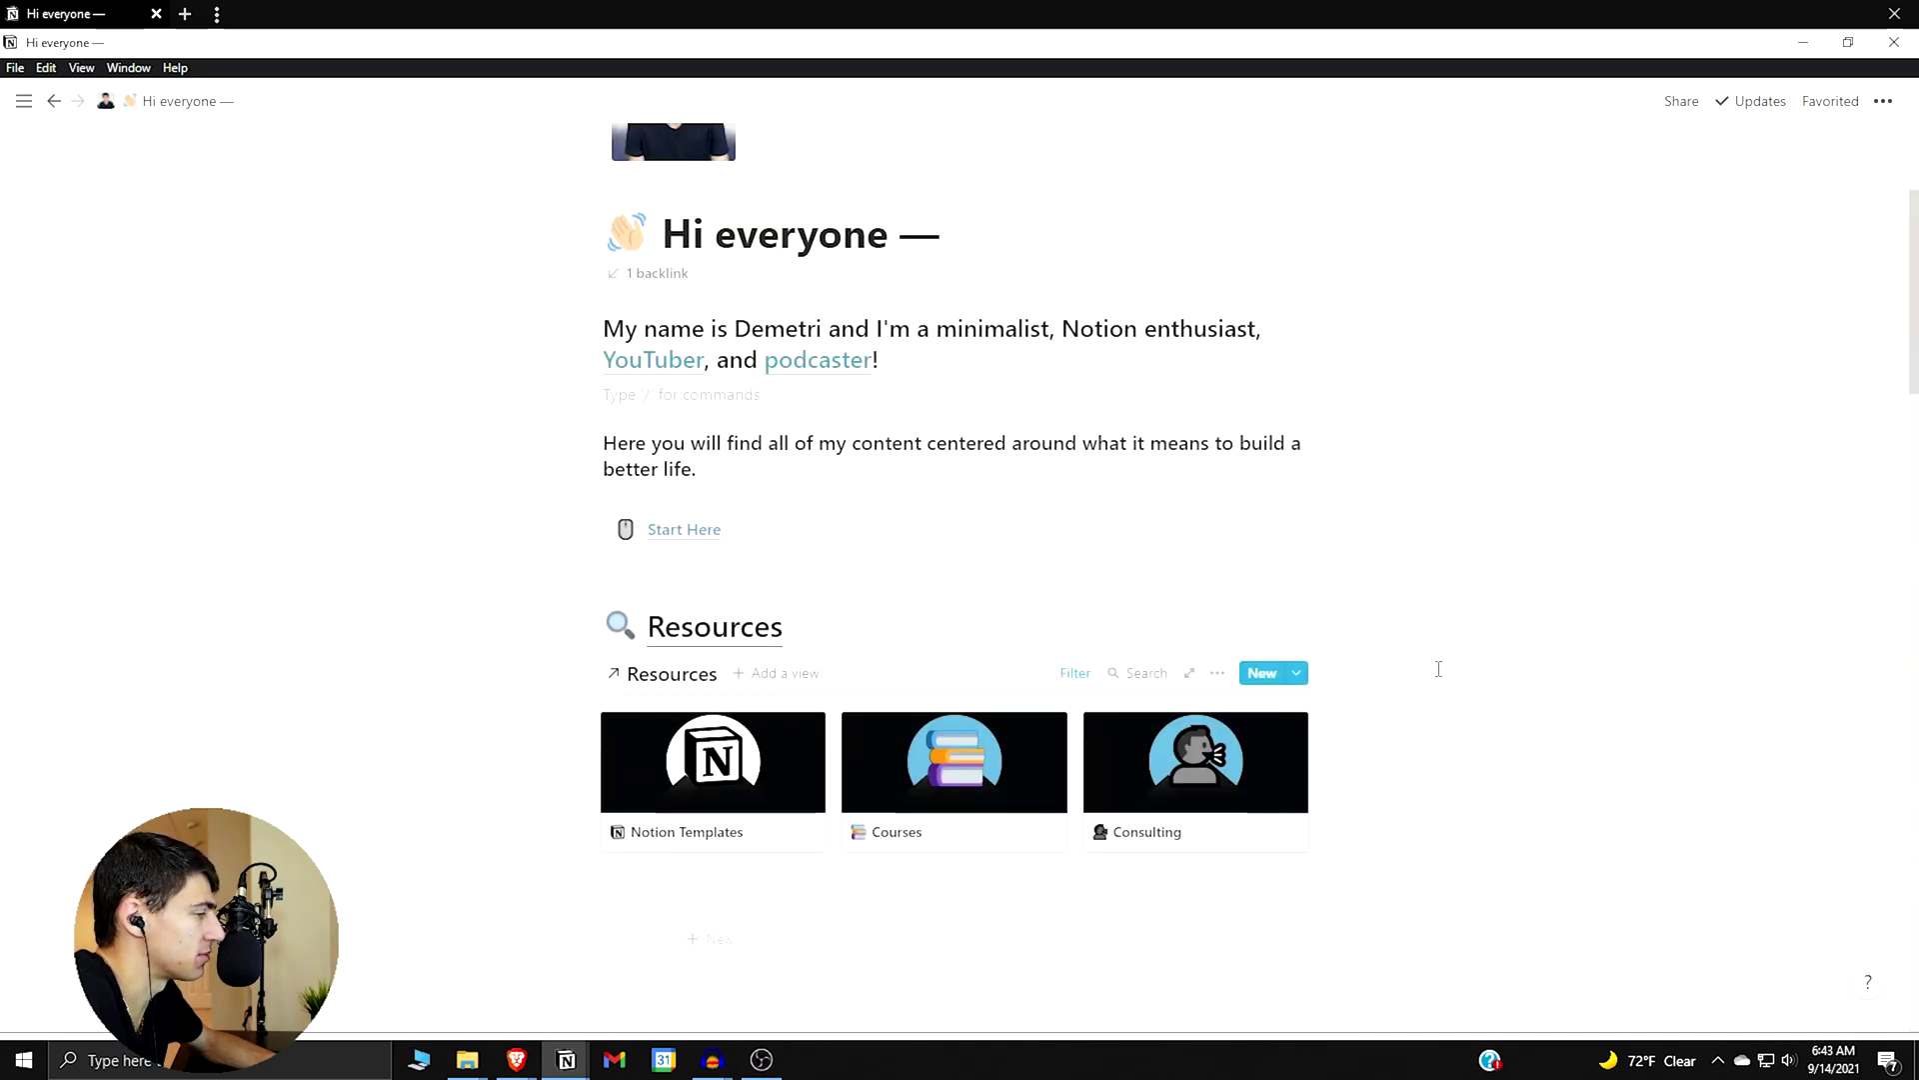
{"action": "scroll", "coordinate": [1438, 668], "scroll_direction": "up", "scroll_amount": 2}
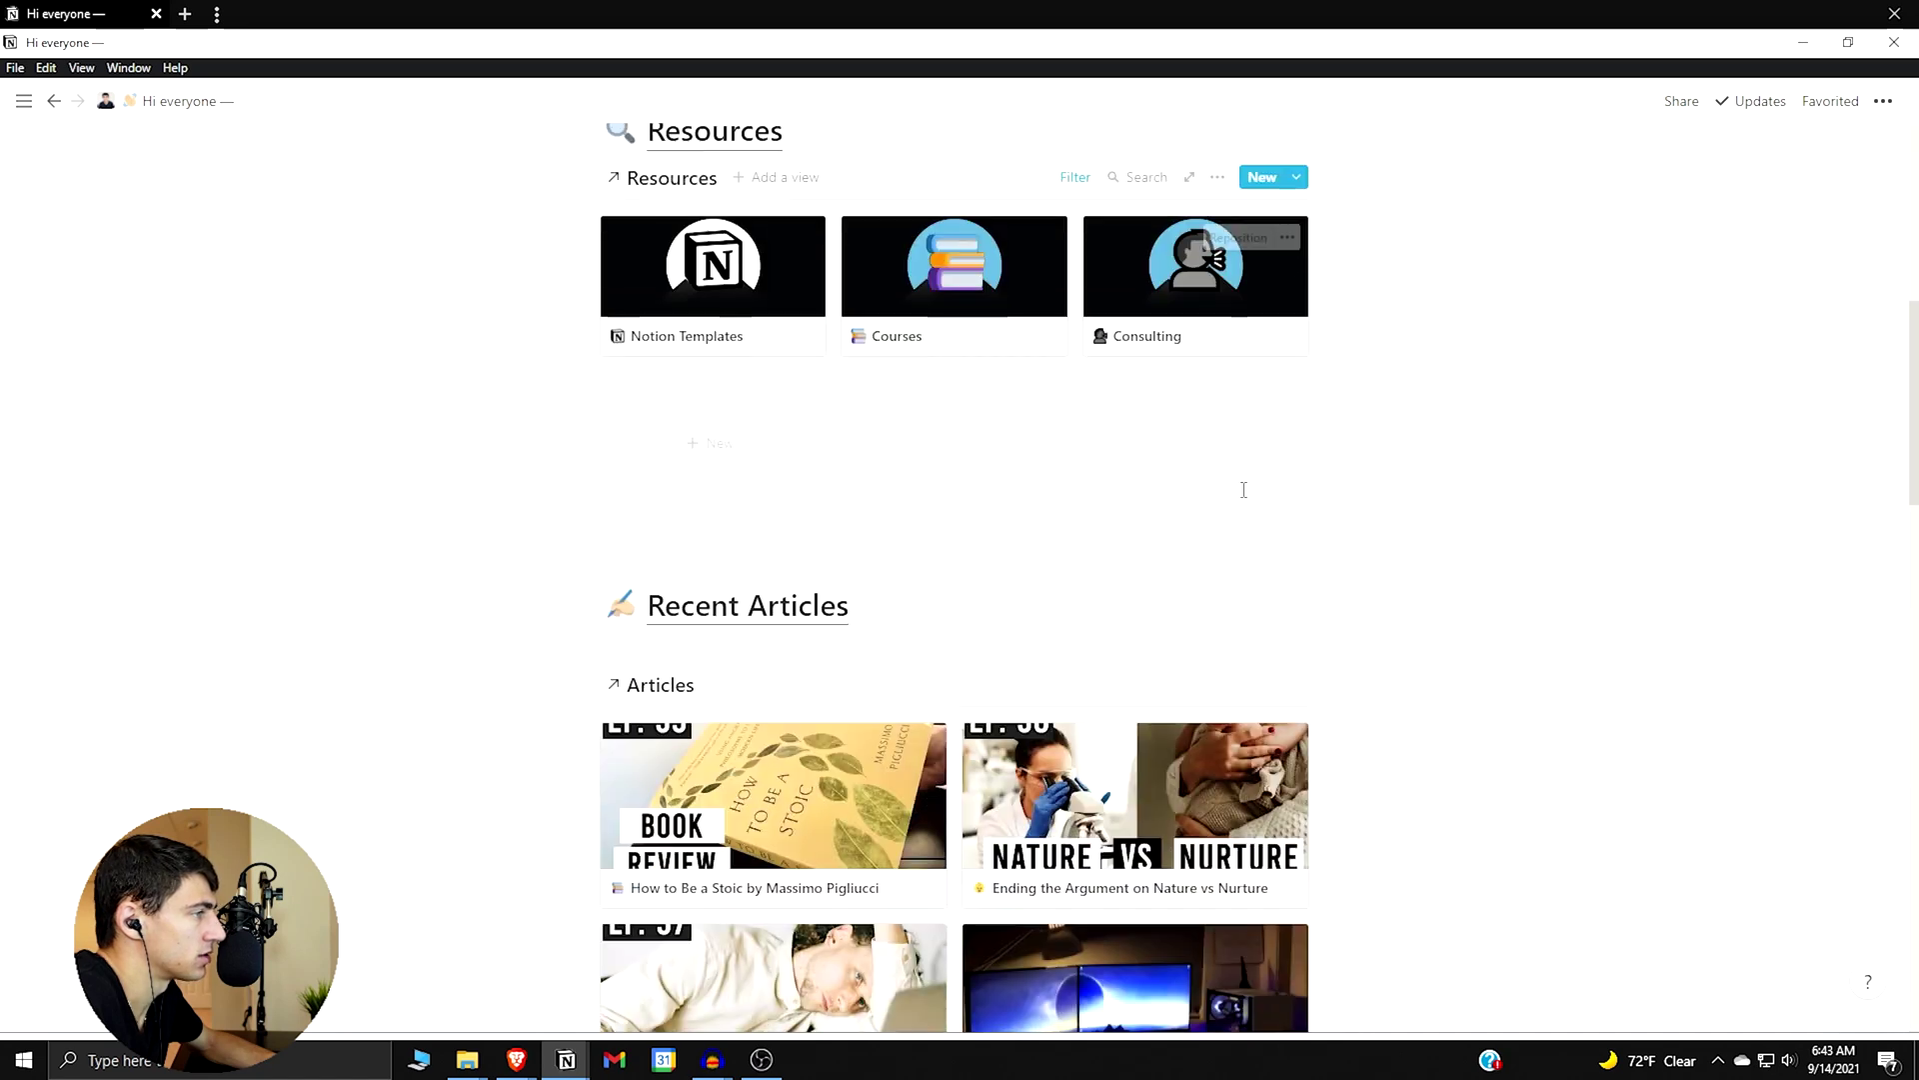
{"action": "scroll", "coordinate": [699, 760], "scroll_direction": "down", "scroll_amount": 4}
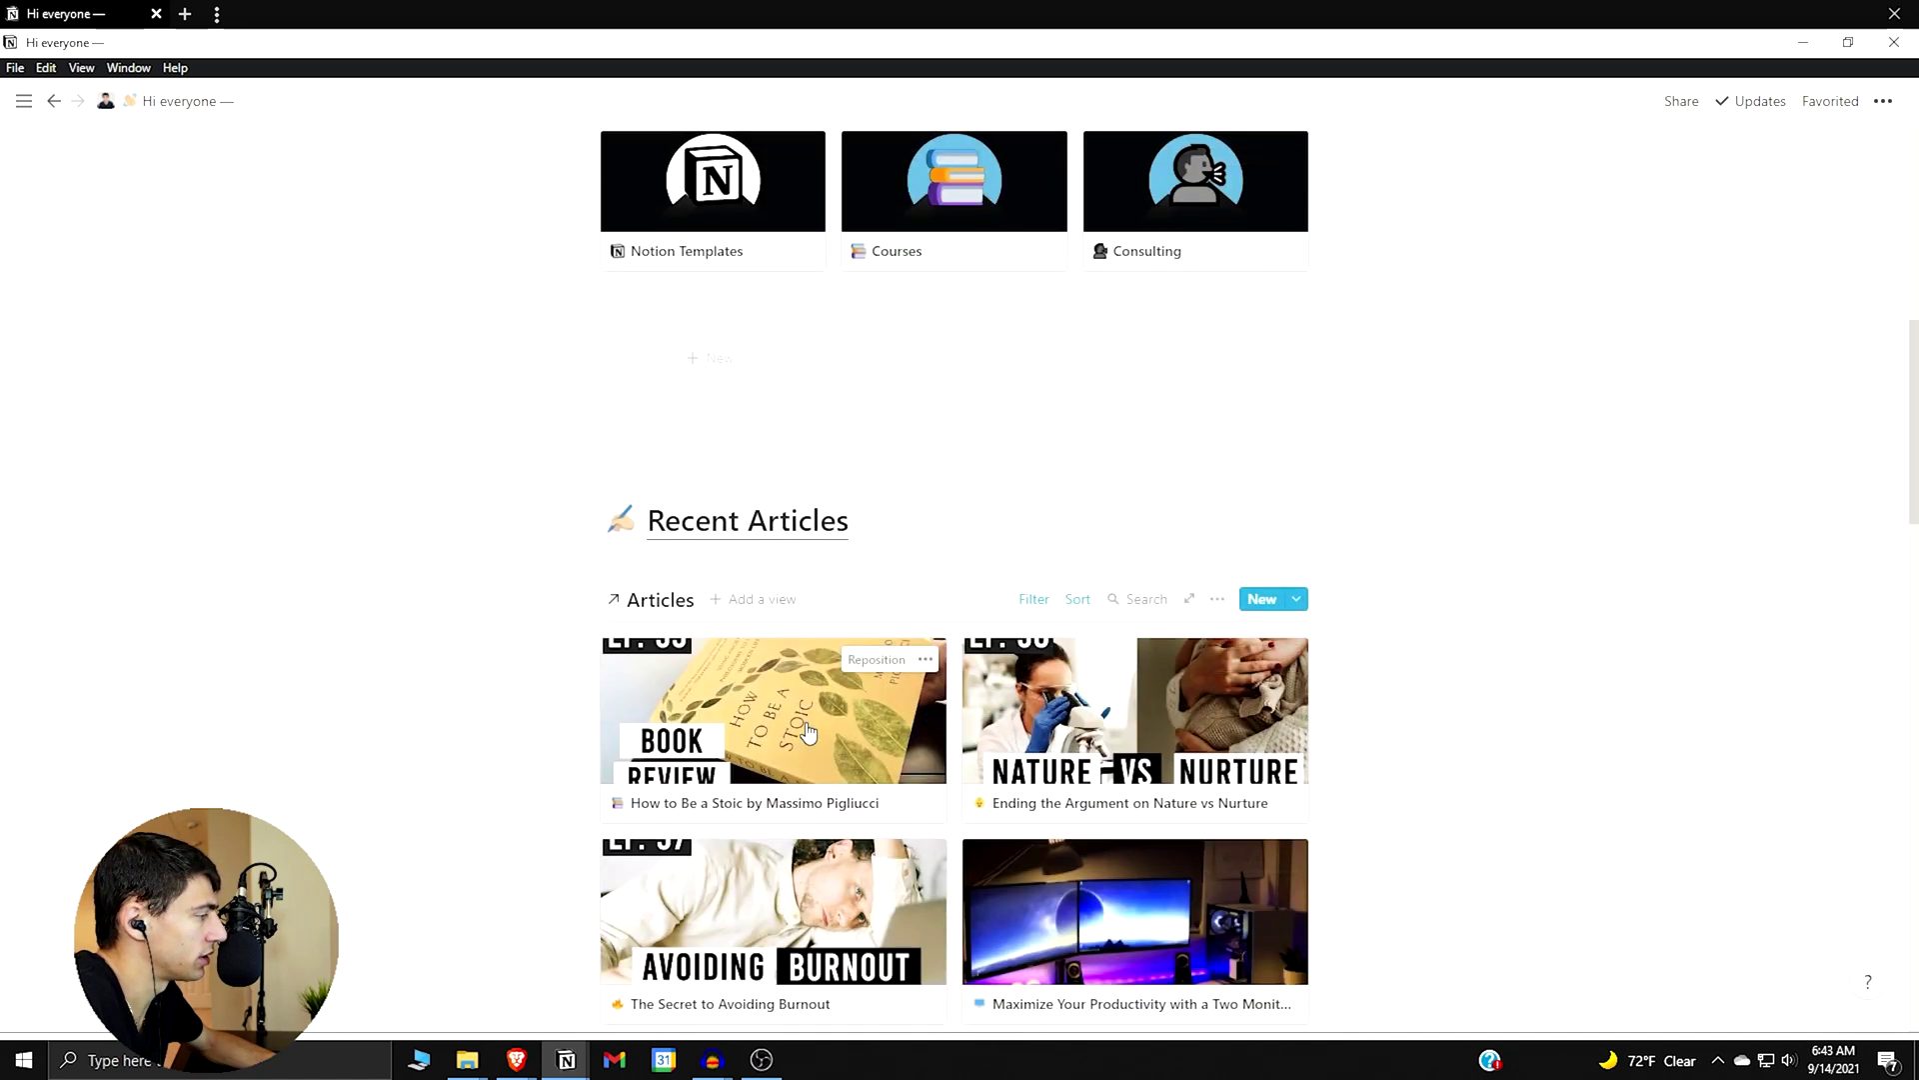
{"action": "left_click", "coordinate": [862, 624]}
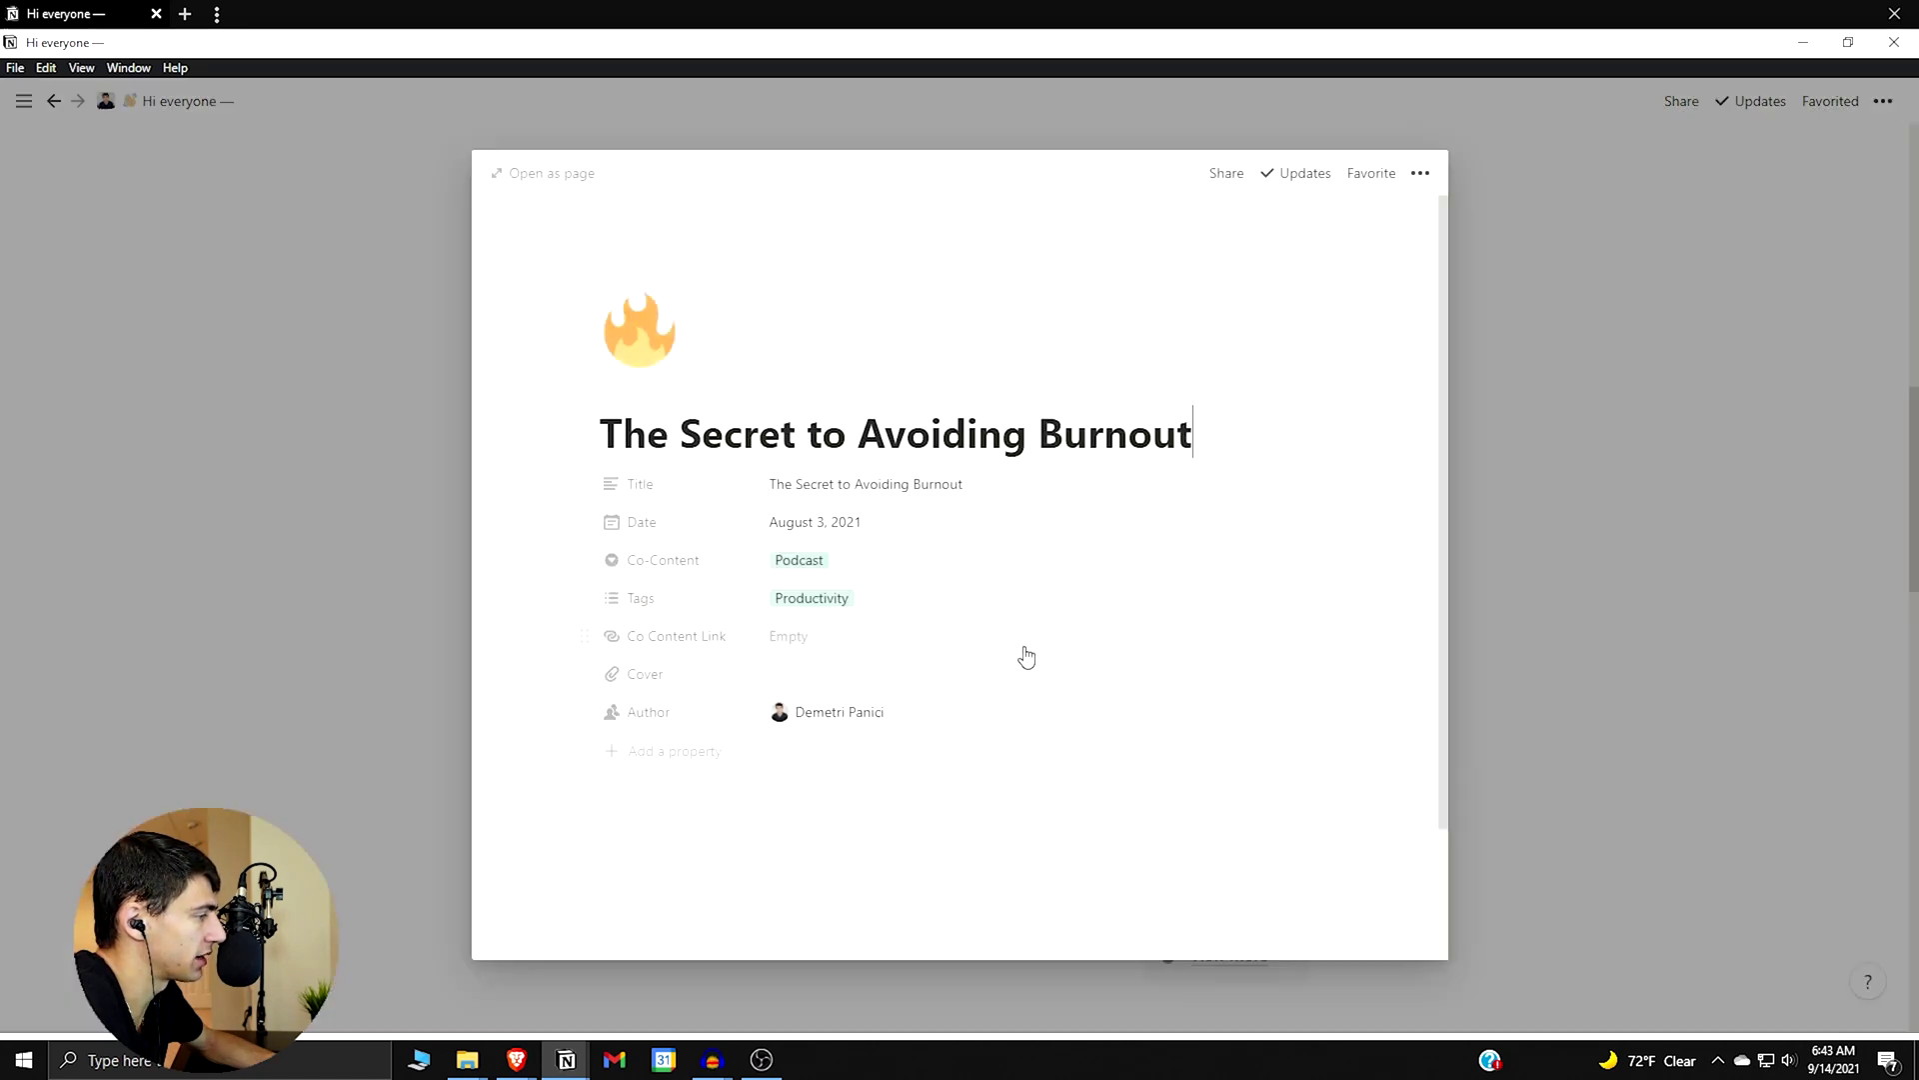
{"action": "left_click", "coordinate": [1670, 558]}
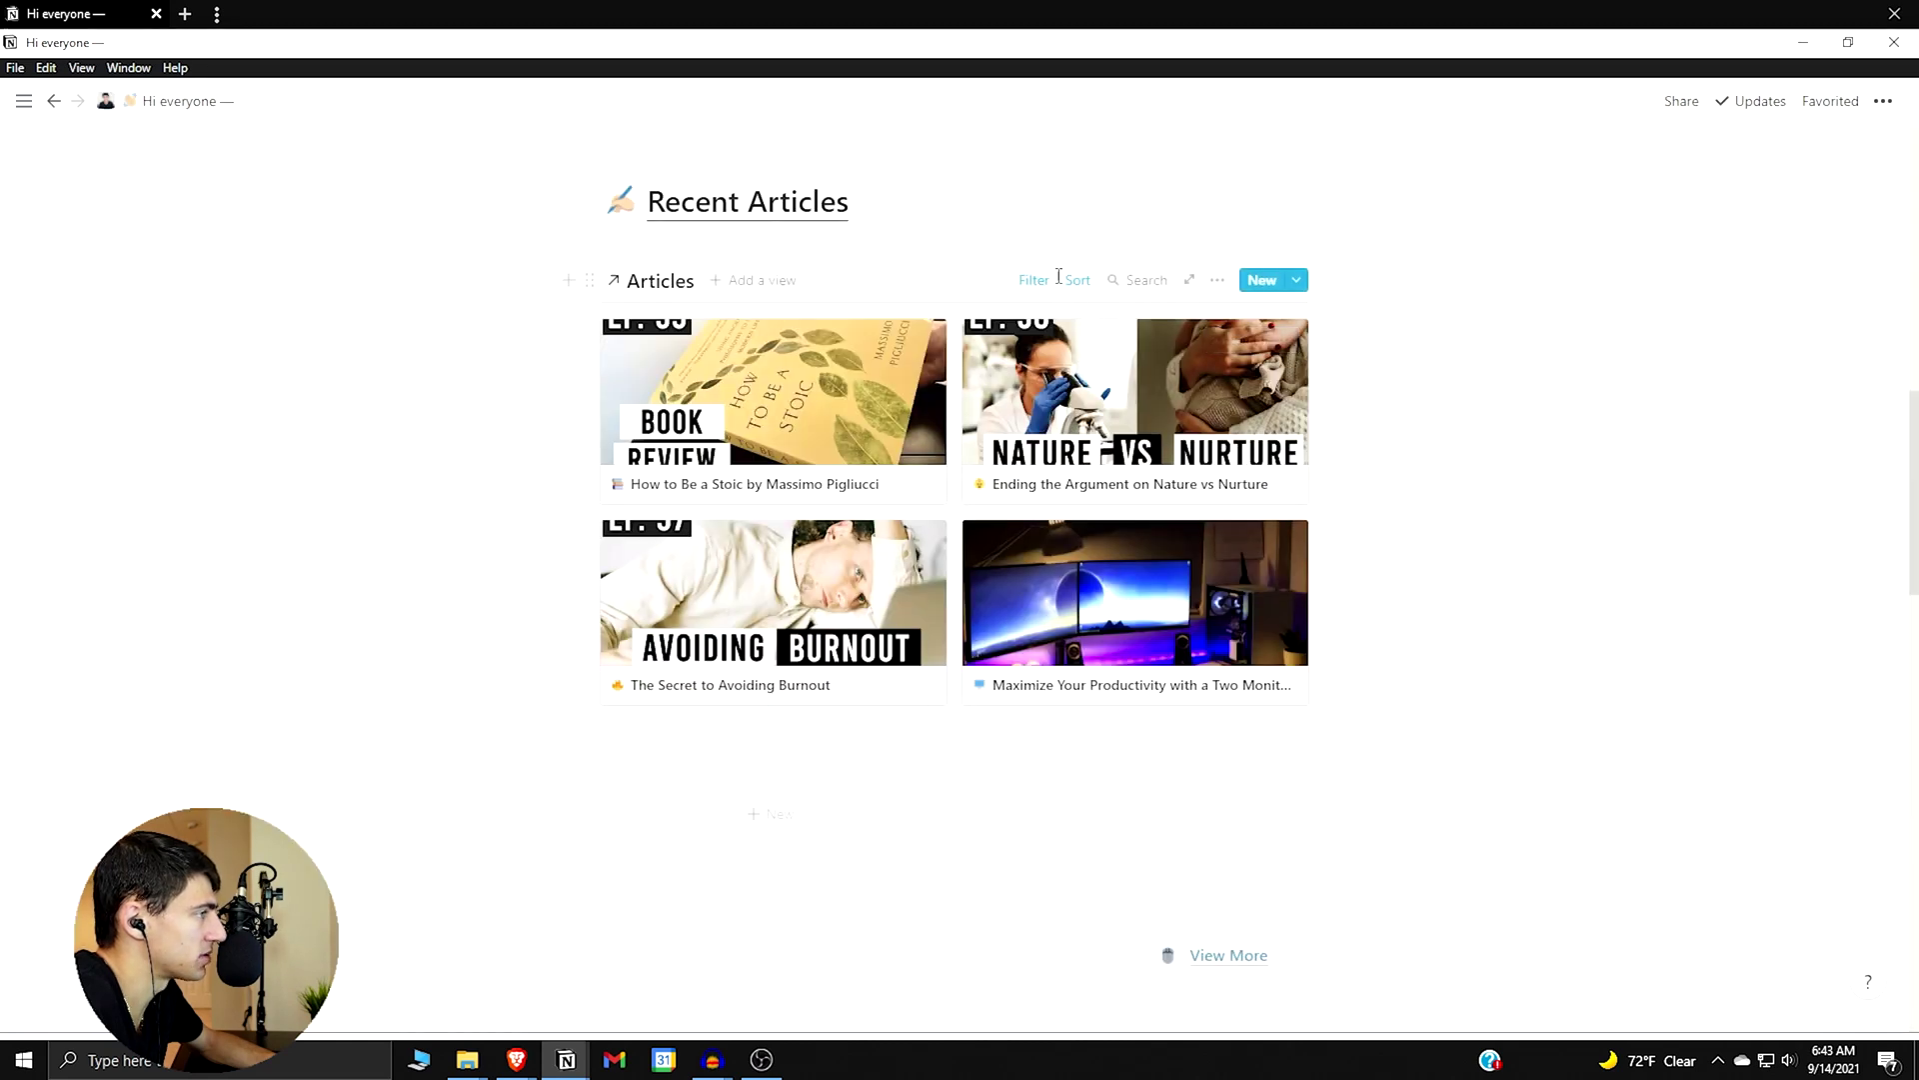
- Check the Articles gallery filters, then return to the browser's site preview
{"action": "scroll", "coordinate": [1058, 276], "scroll_direction": "up", "scroll_amount": 2}
{"action": "left_click", "coordinate": [1033, 480]}
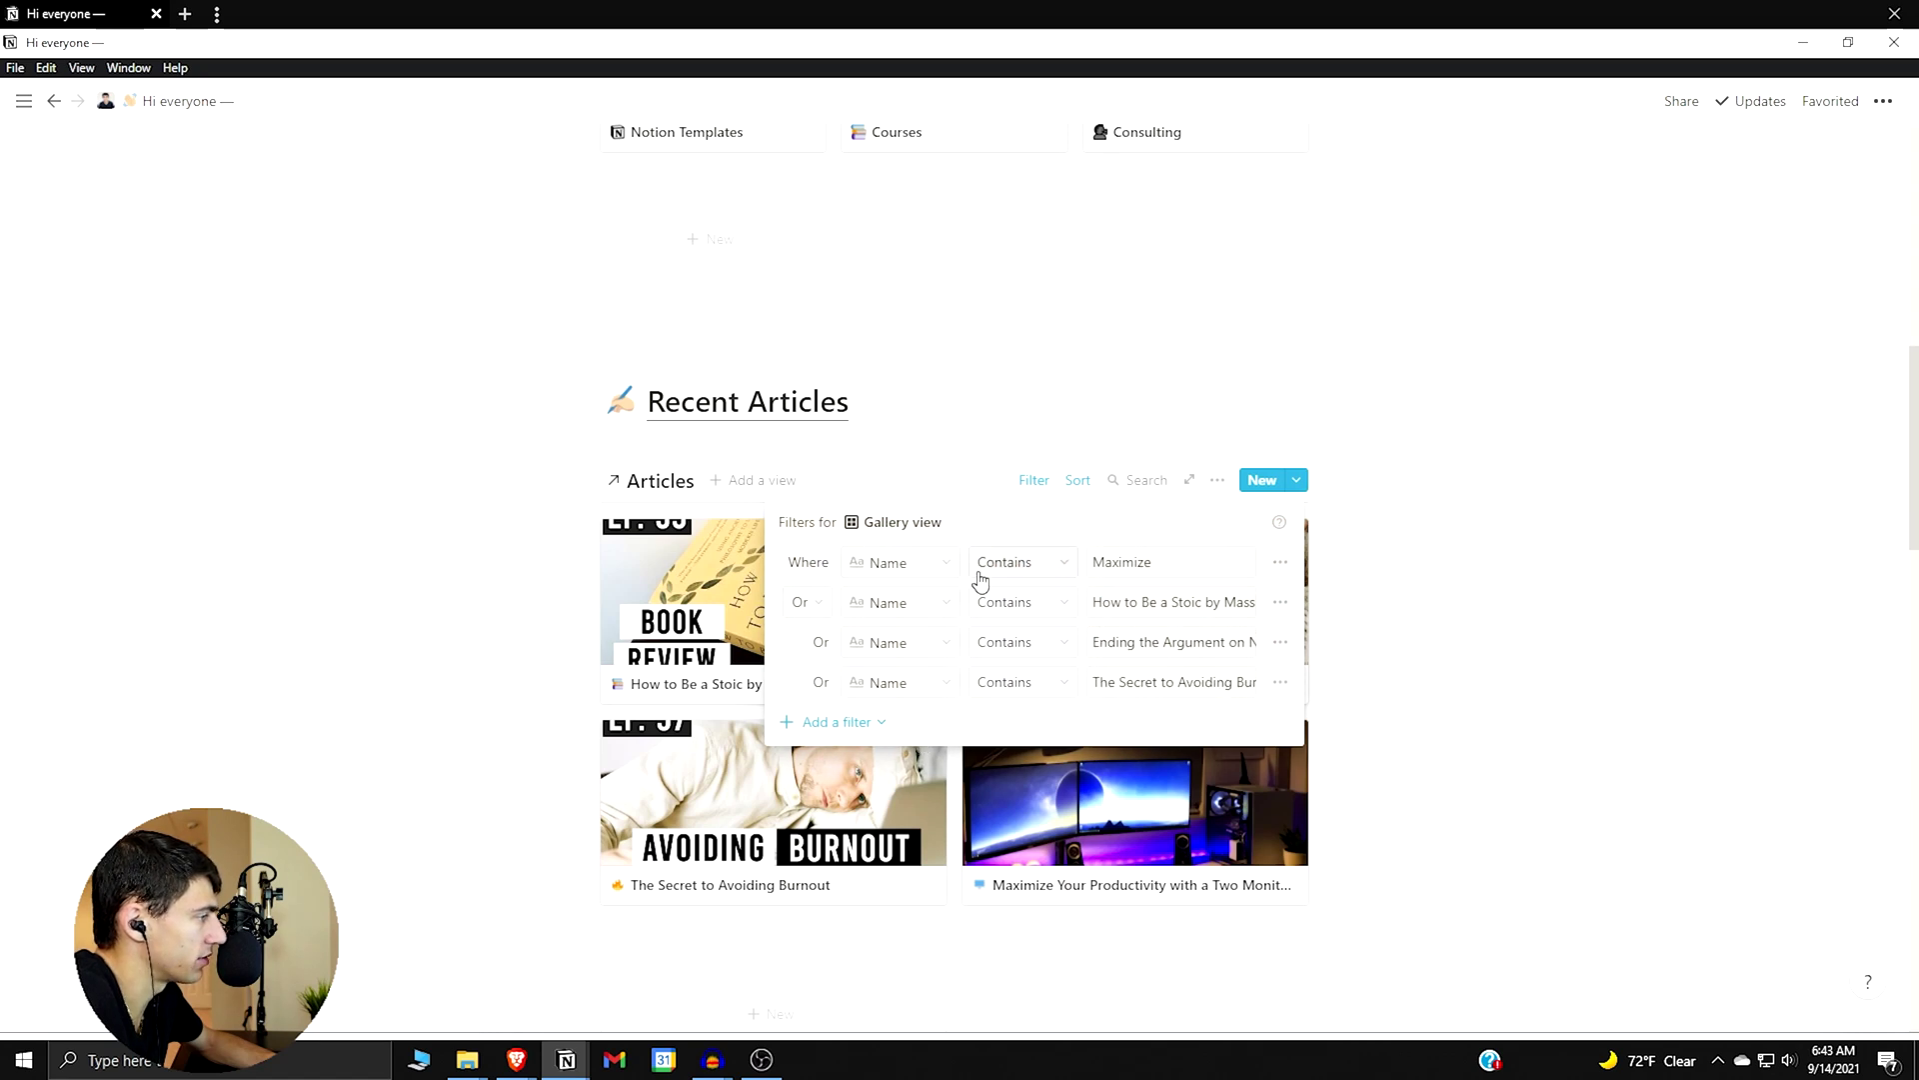
{"action": "left_click", "coordinate": [1153, 391]}
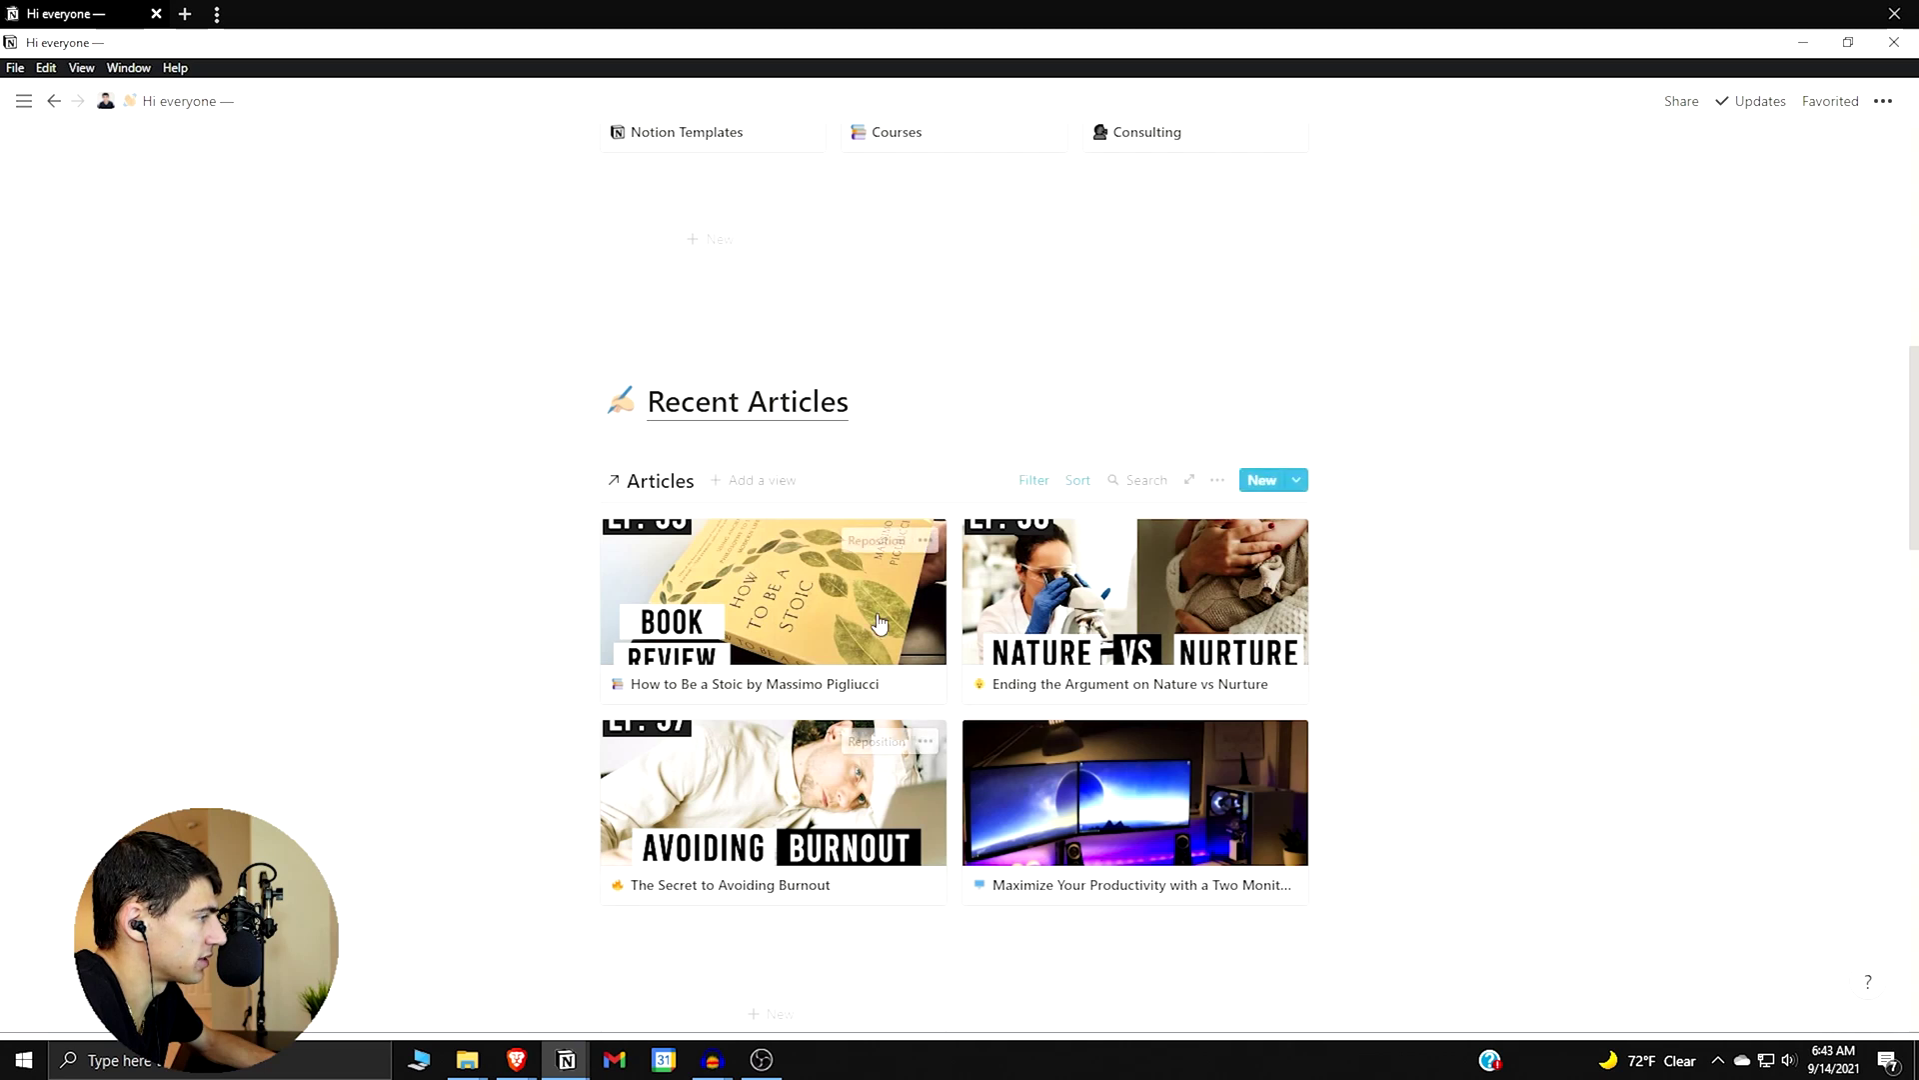
{"action": "scroll", "coordinate": [879, 624], "scroll_direction": "down", "scroll_amount": 4}
{"action": "key", "text": "alt+Tab"}
{"action": "scroll", "coordinate": [1104, 839], "scroll_direction": "down", "scroll_amount": 8}
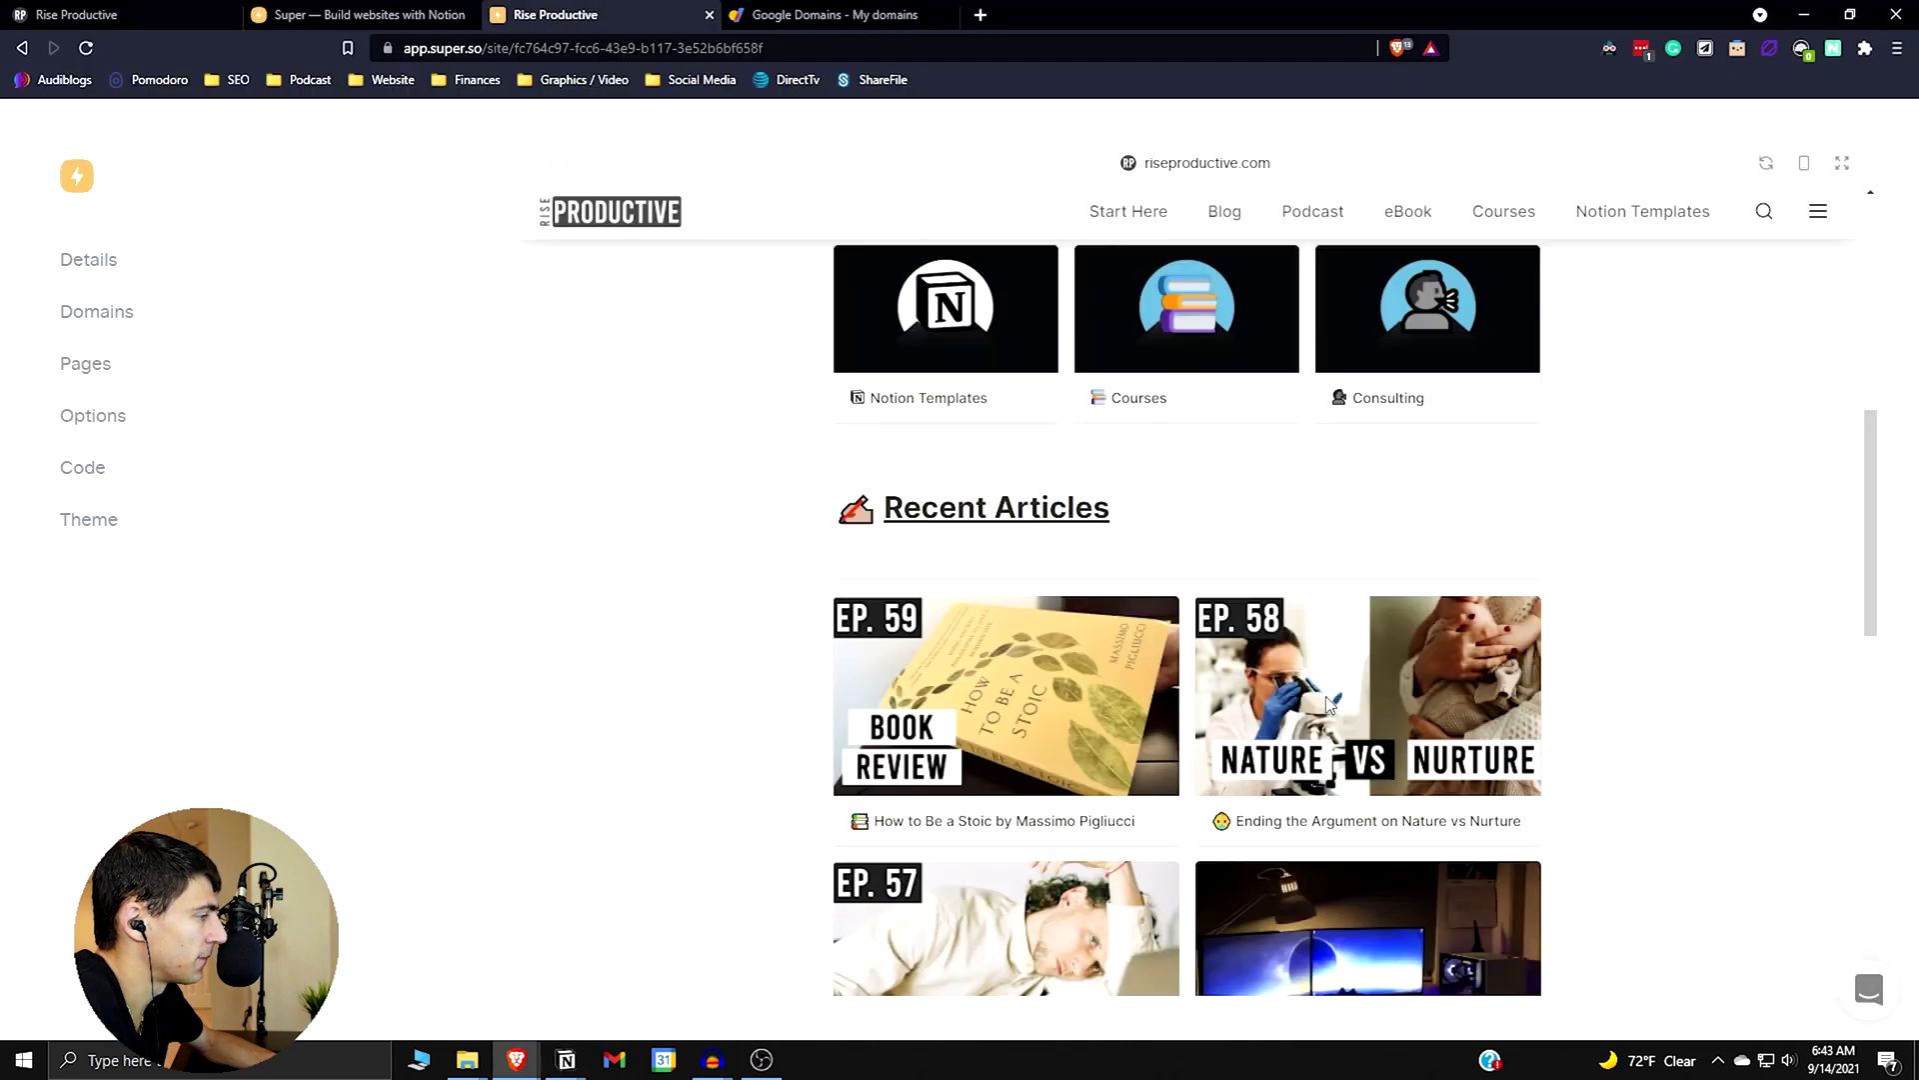
{"action": "scroll", "coordinate": [1325, 700], "scroll_direction": "down", "scroll_amount": 3}
{"action": "scroll", "coordinate": [762, 416], "scroll_direction": "up", "scroll_amount": 2}
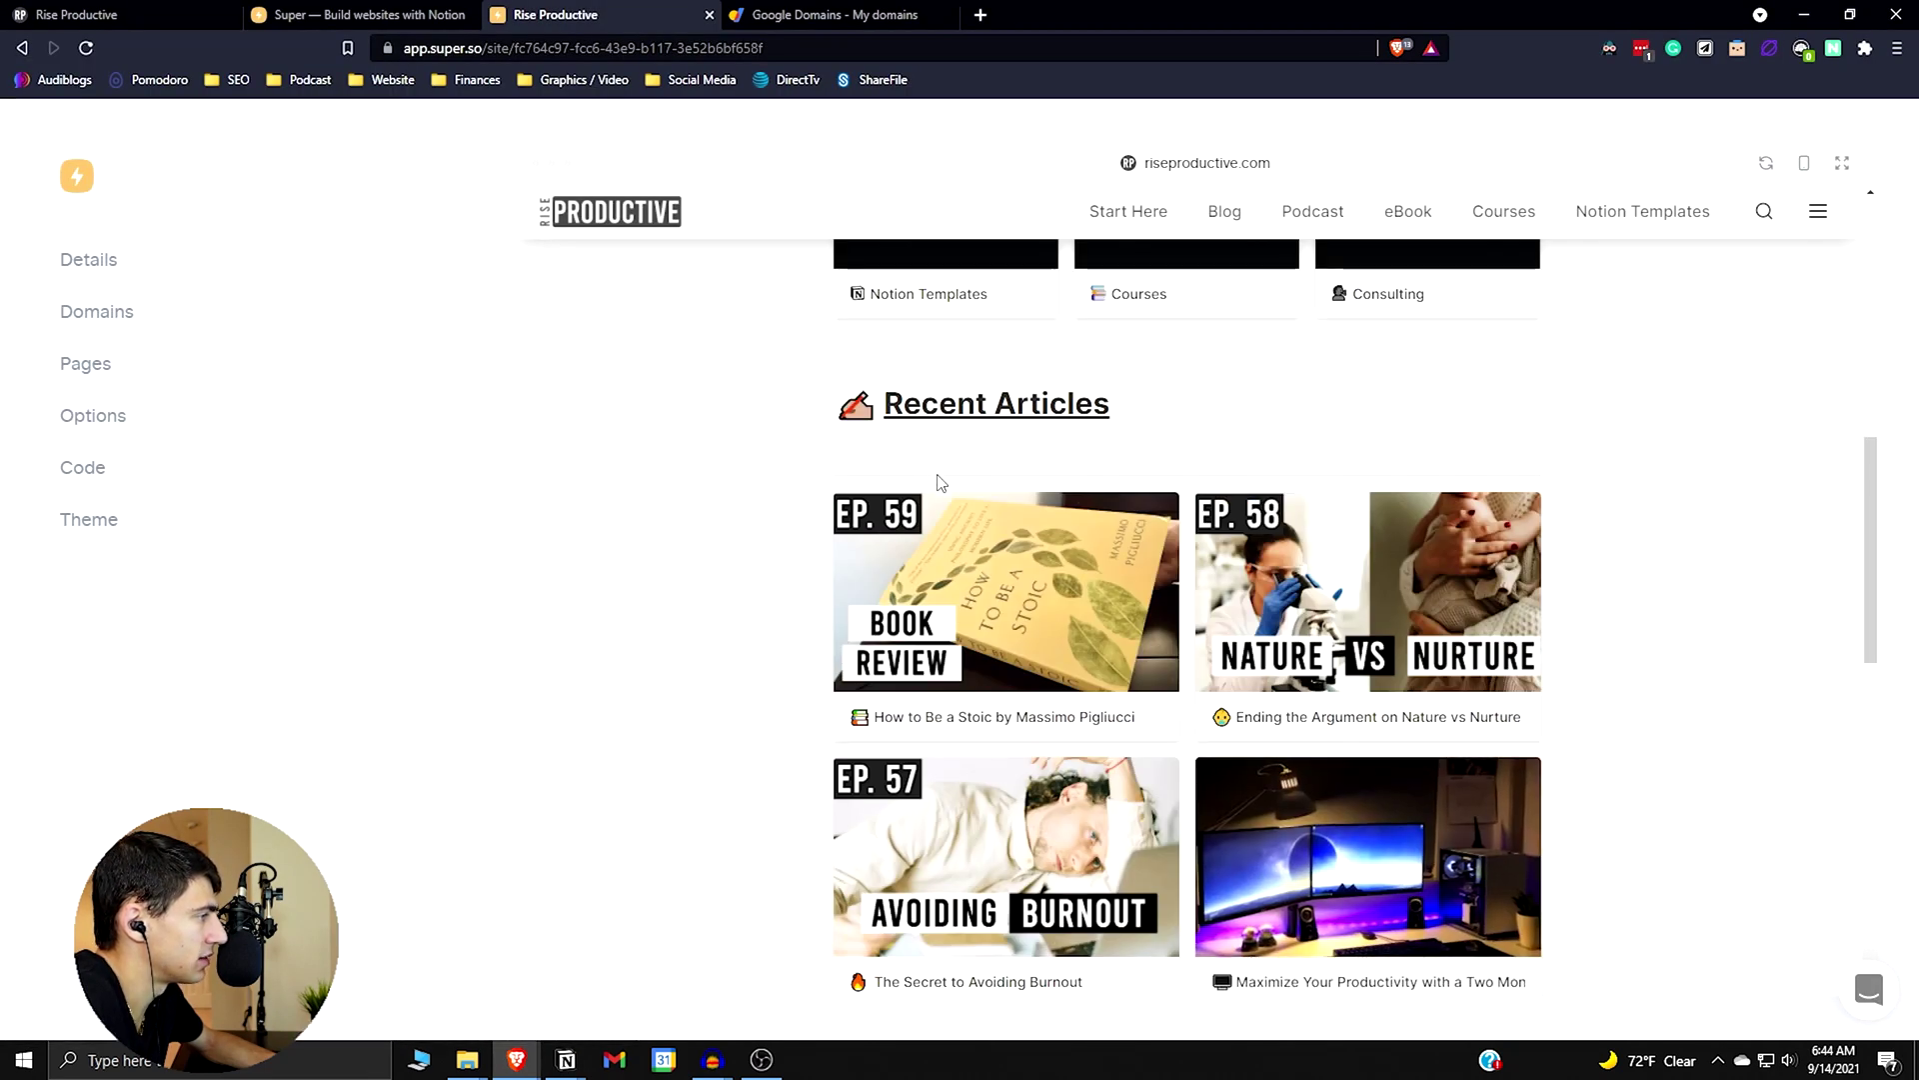
- Flip between the Notion page and the Super preview to compare them
{"action": "key", "text": "alt+Tab"}
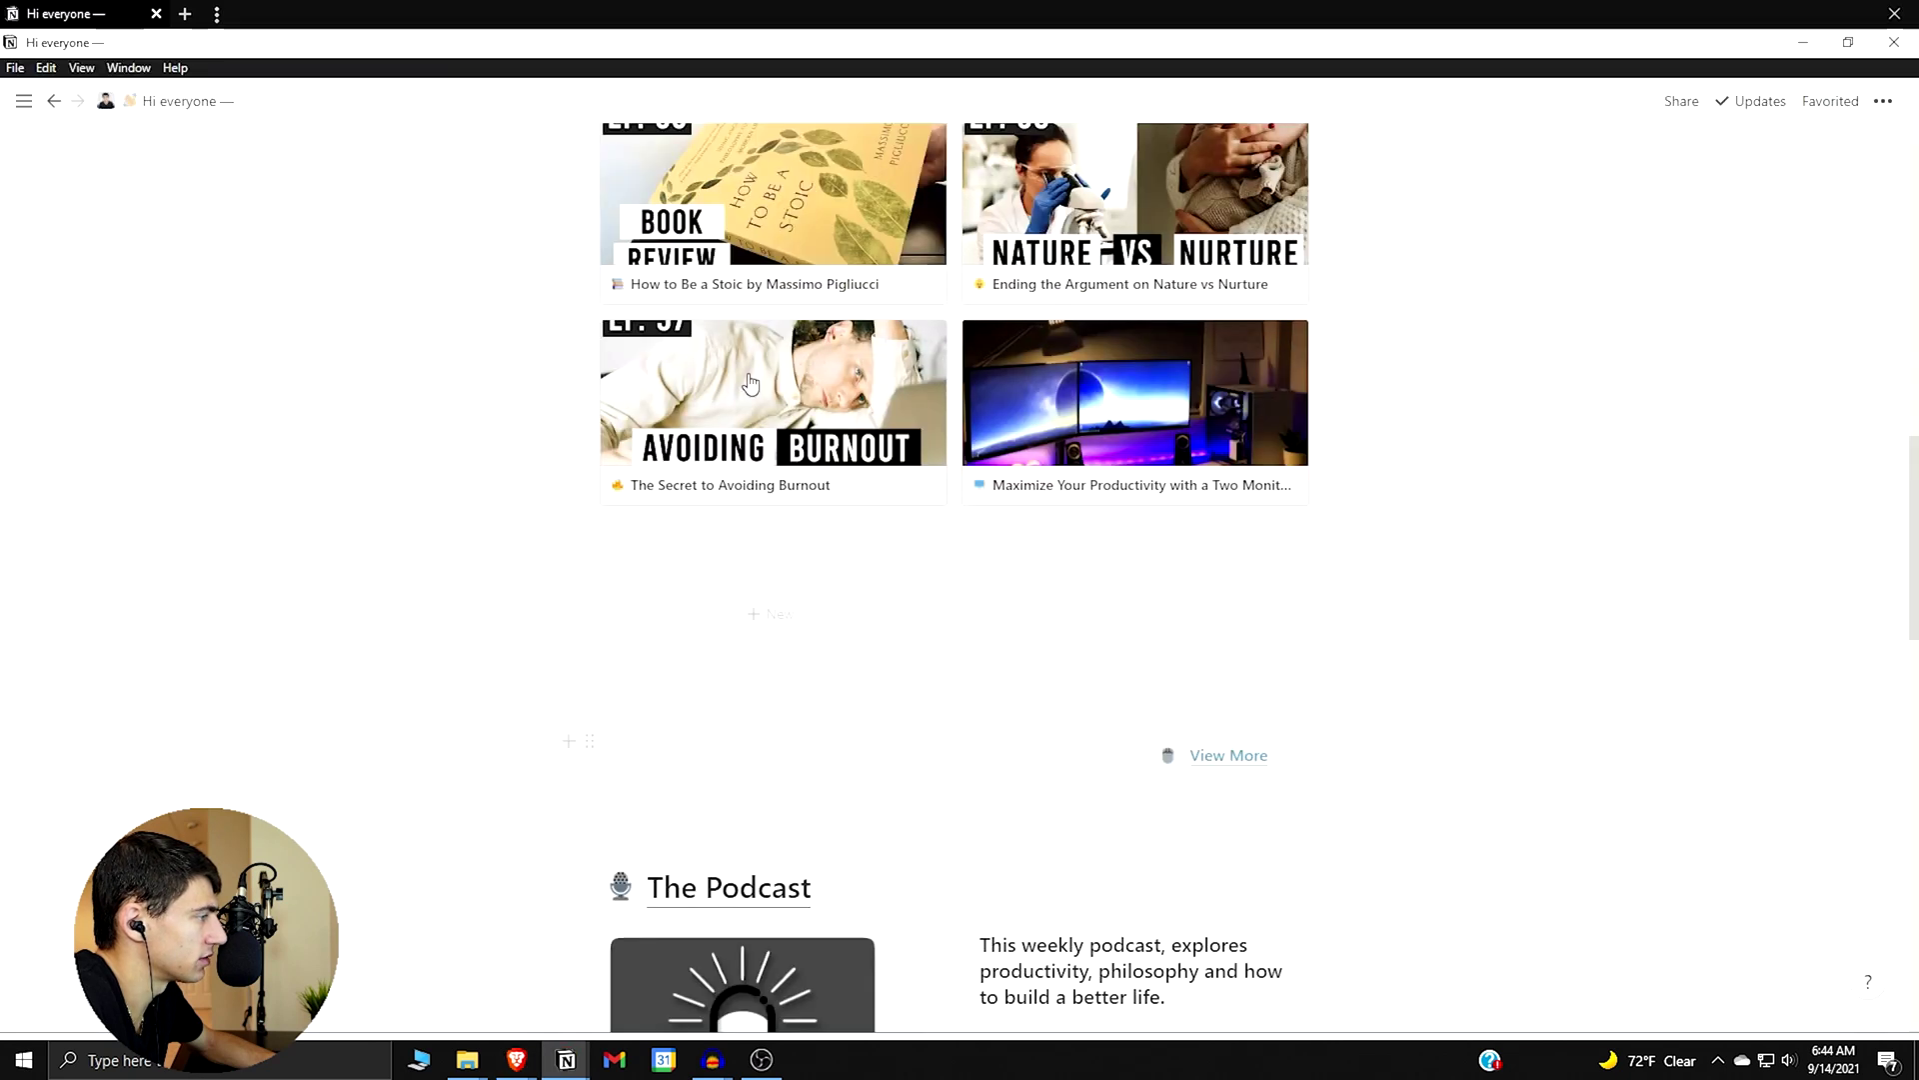
{"action": "scroll", "coordinate": [681, 463], "scroll_direction": "up", "scroll_amount": 4}
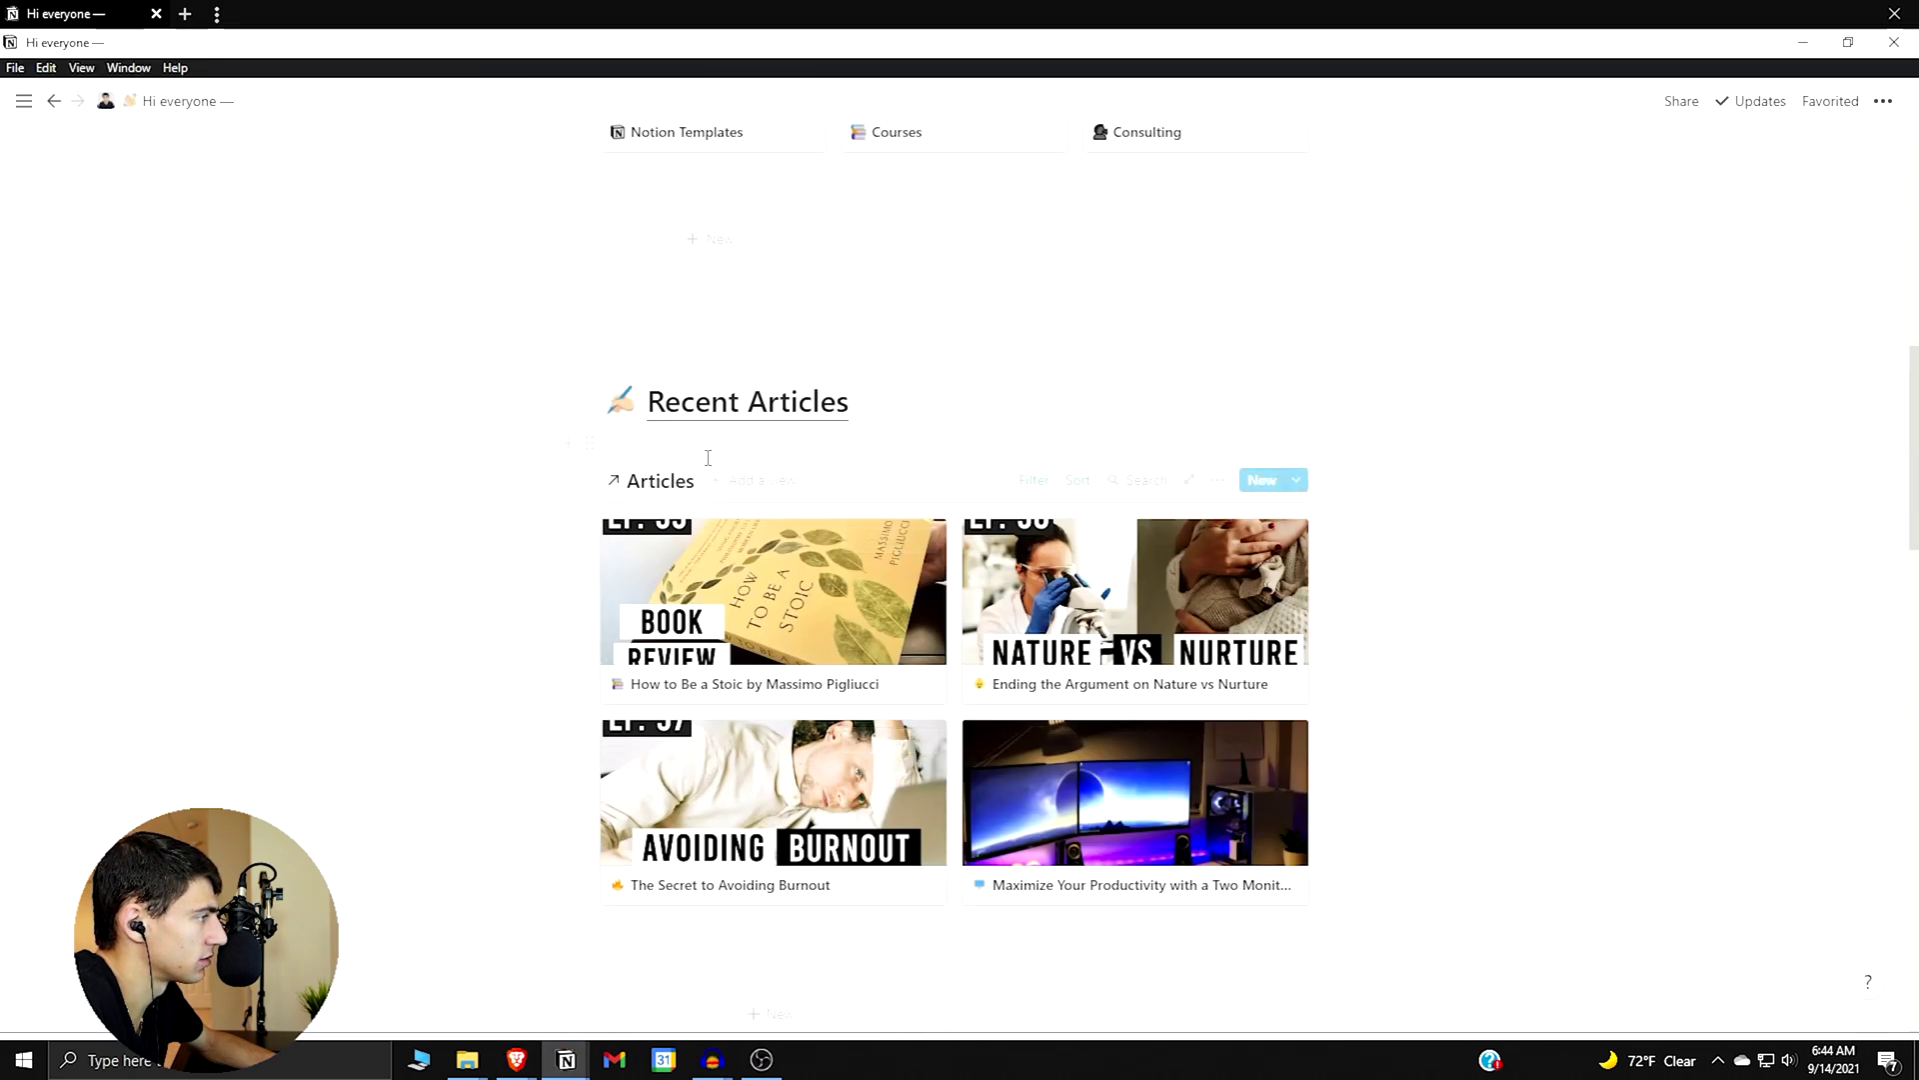
{"action": "key", "text": "alt+Tab"}
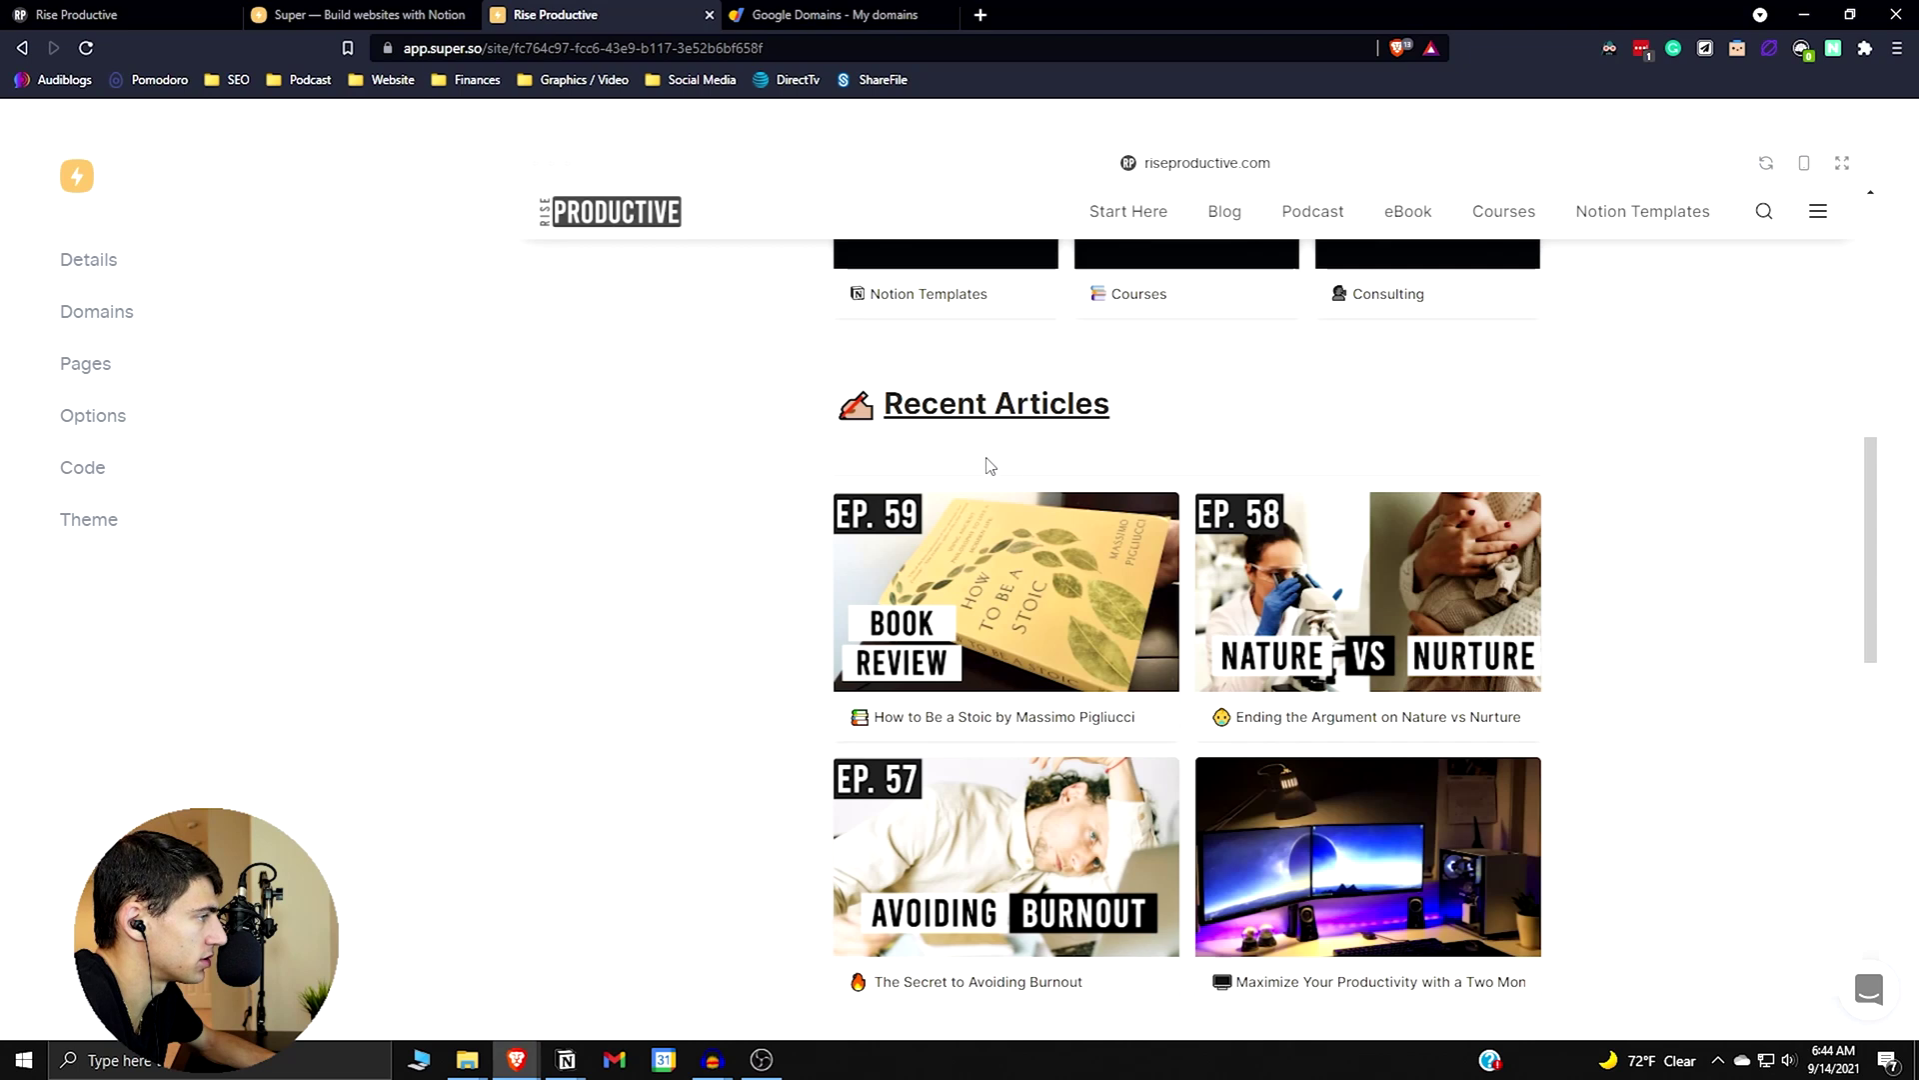
{"action": "scroll", "coordinate": [930, 460], "scroll_direction": "up", "scroll_amount": 6}
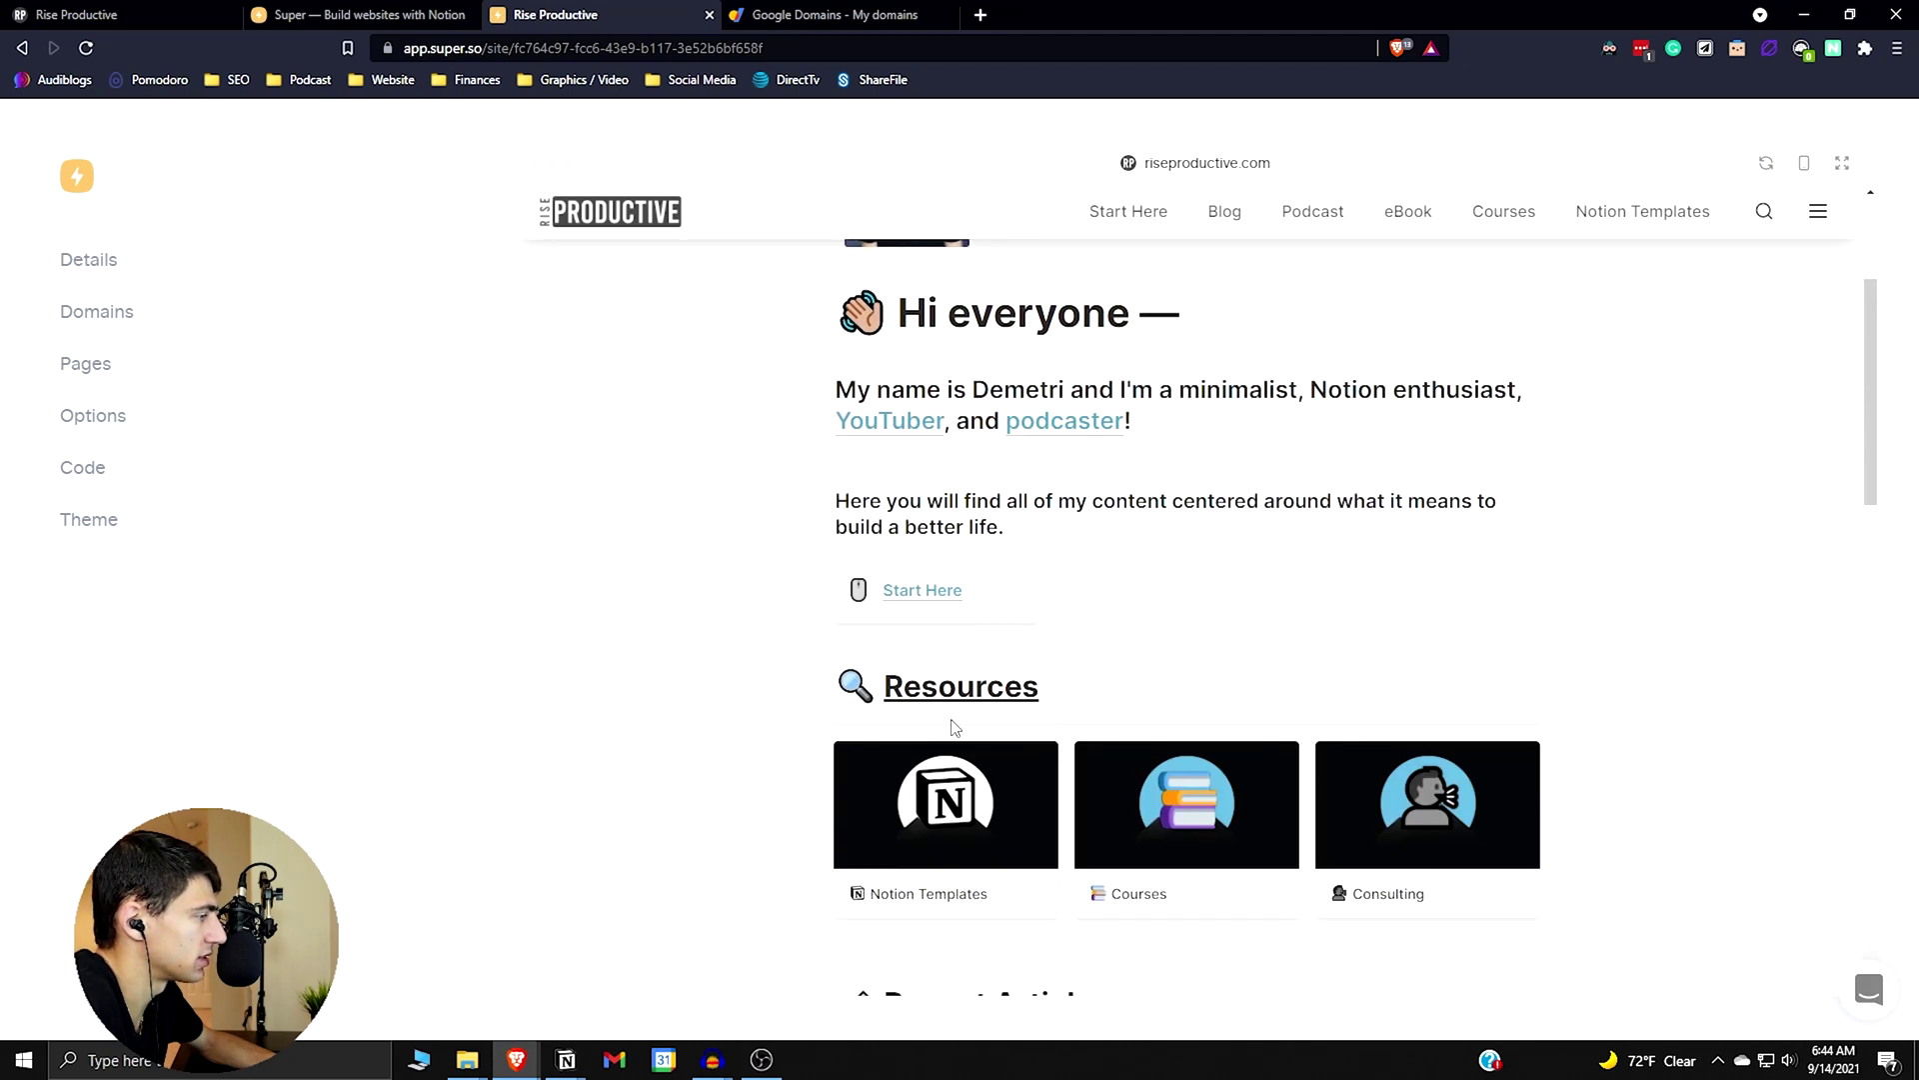
{"action": "key", "text": "alt+Tab"}
{"action": "scroll", "coordinate": [960, 599], "scroll_direction": "up", "scroll_amount": 5}
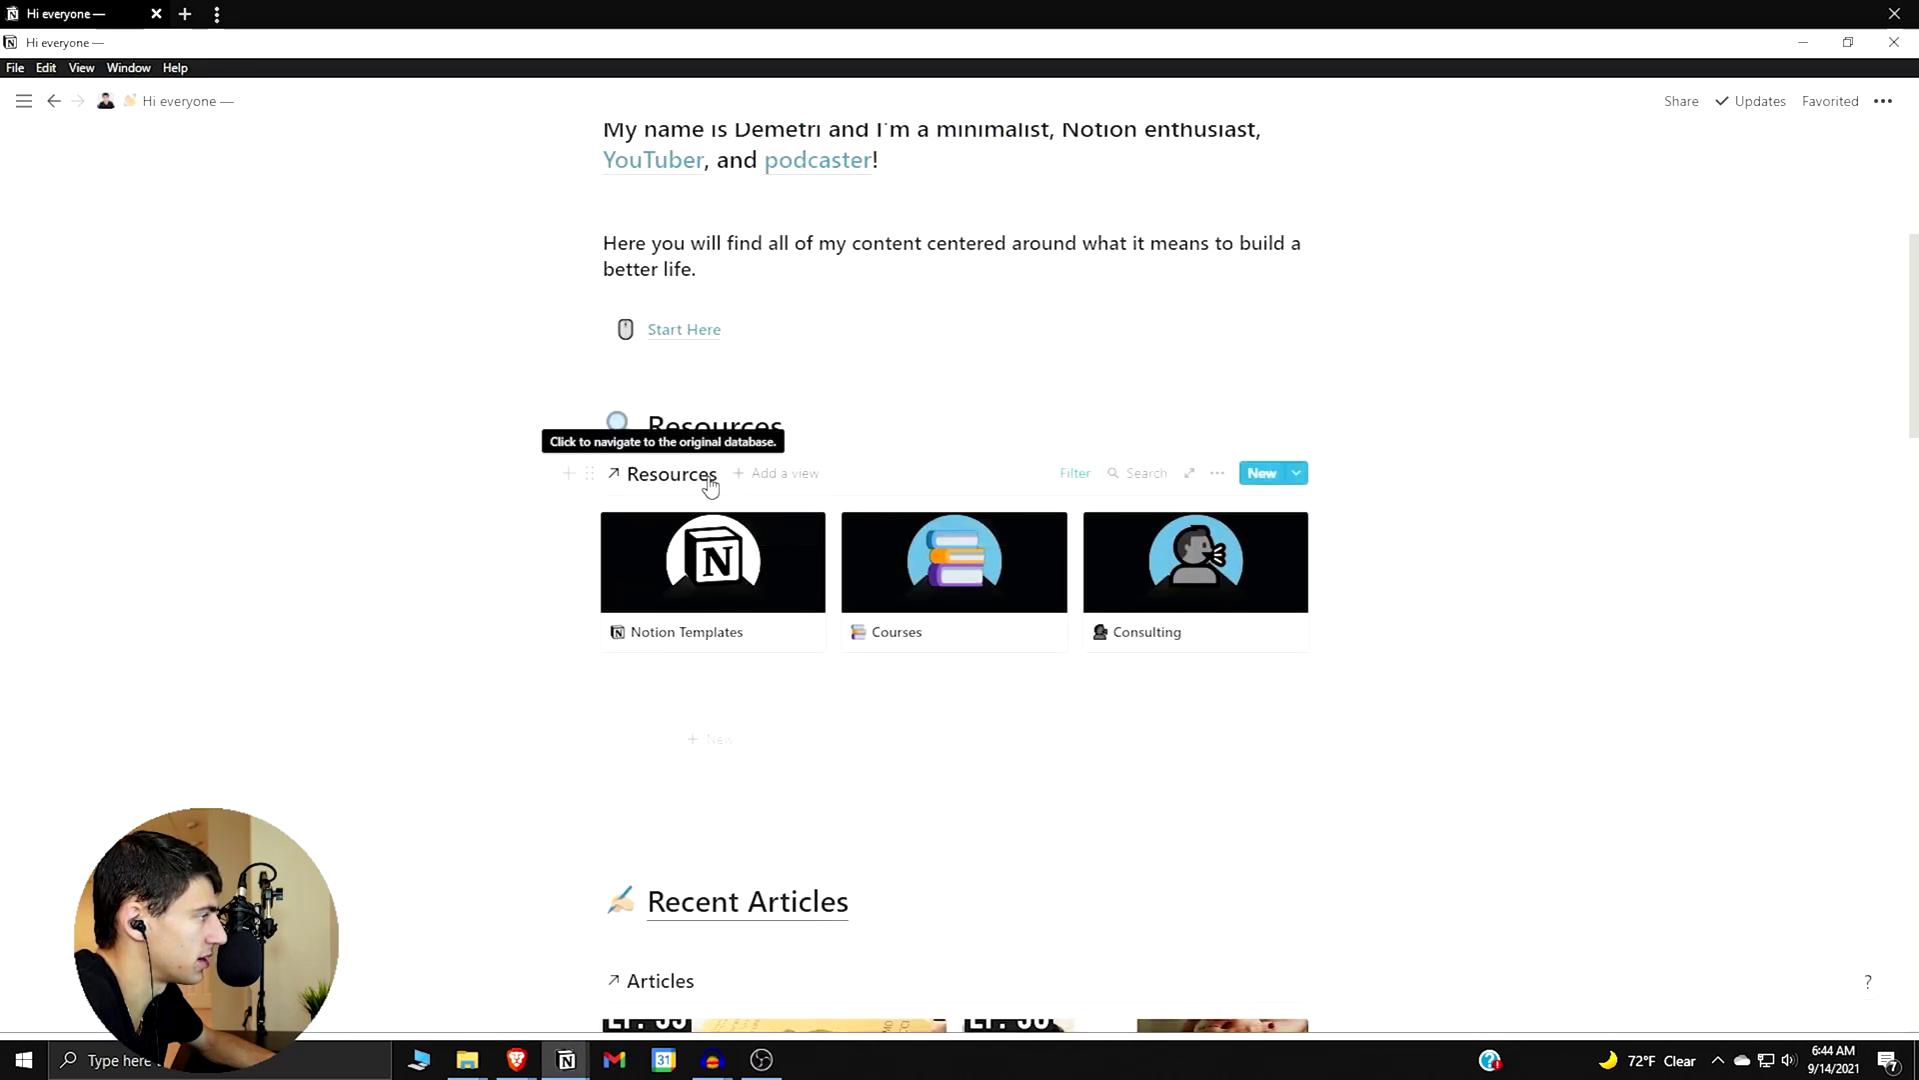
{"action": "scroll", "coordinate": [709, 487], "scroll_direction": "down", "scroll_amount": 4}
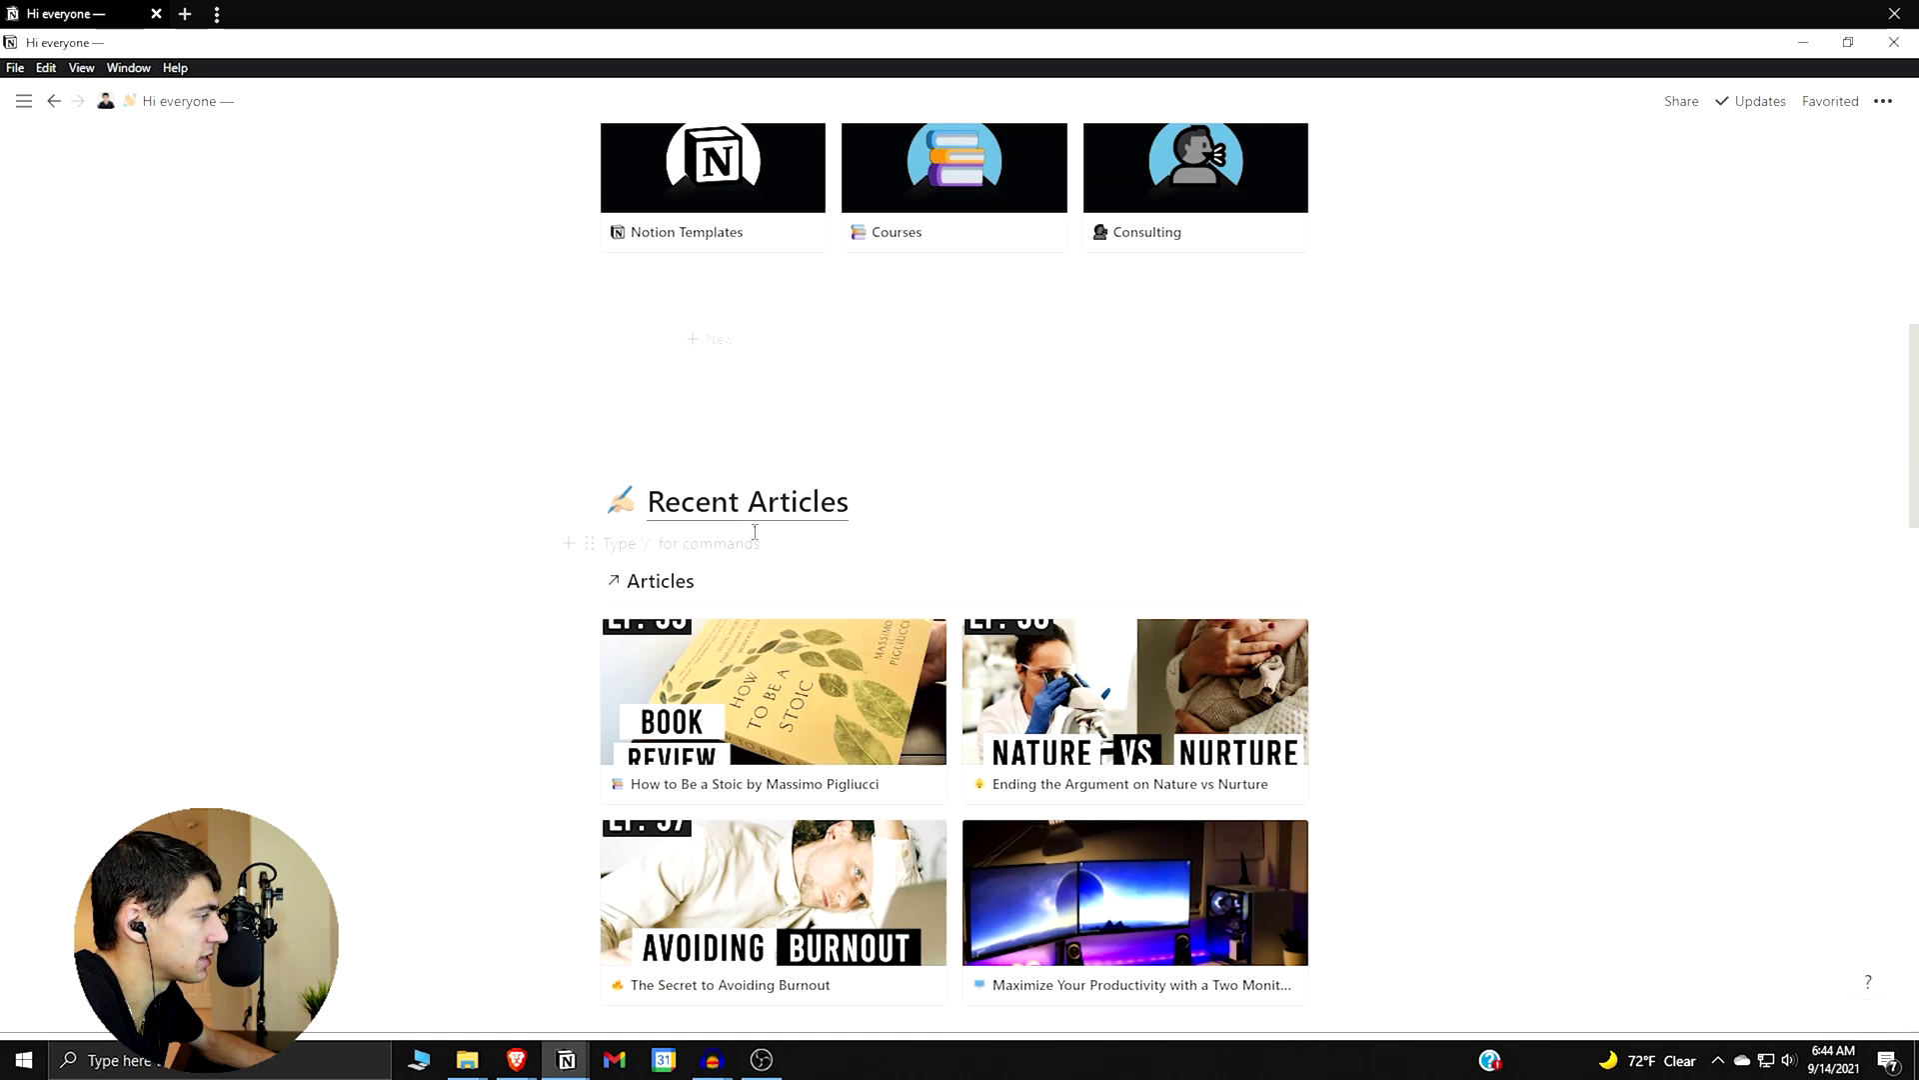
{"action": "key", "text": "alt+Tab"}
- Check the site preview at mobile width, then switch back to desktop layout
{"action": "left_click", "coordinate": [1805, 165]}
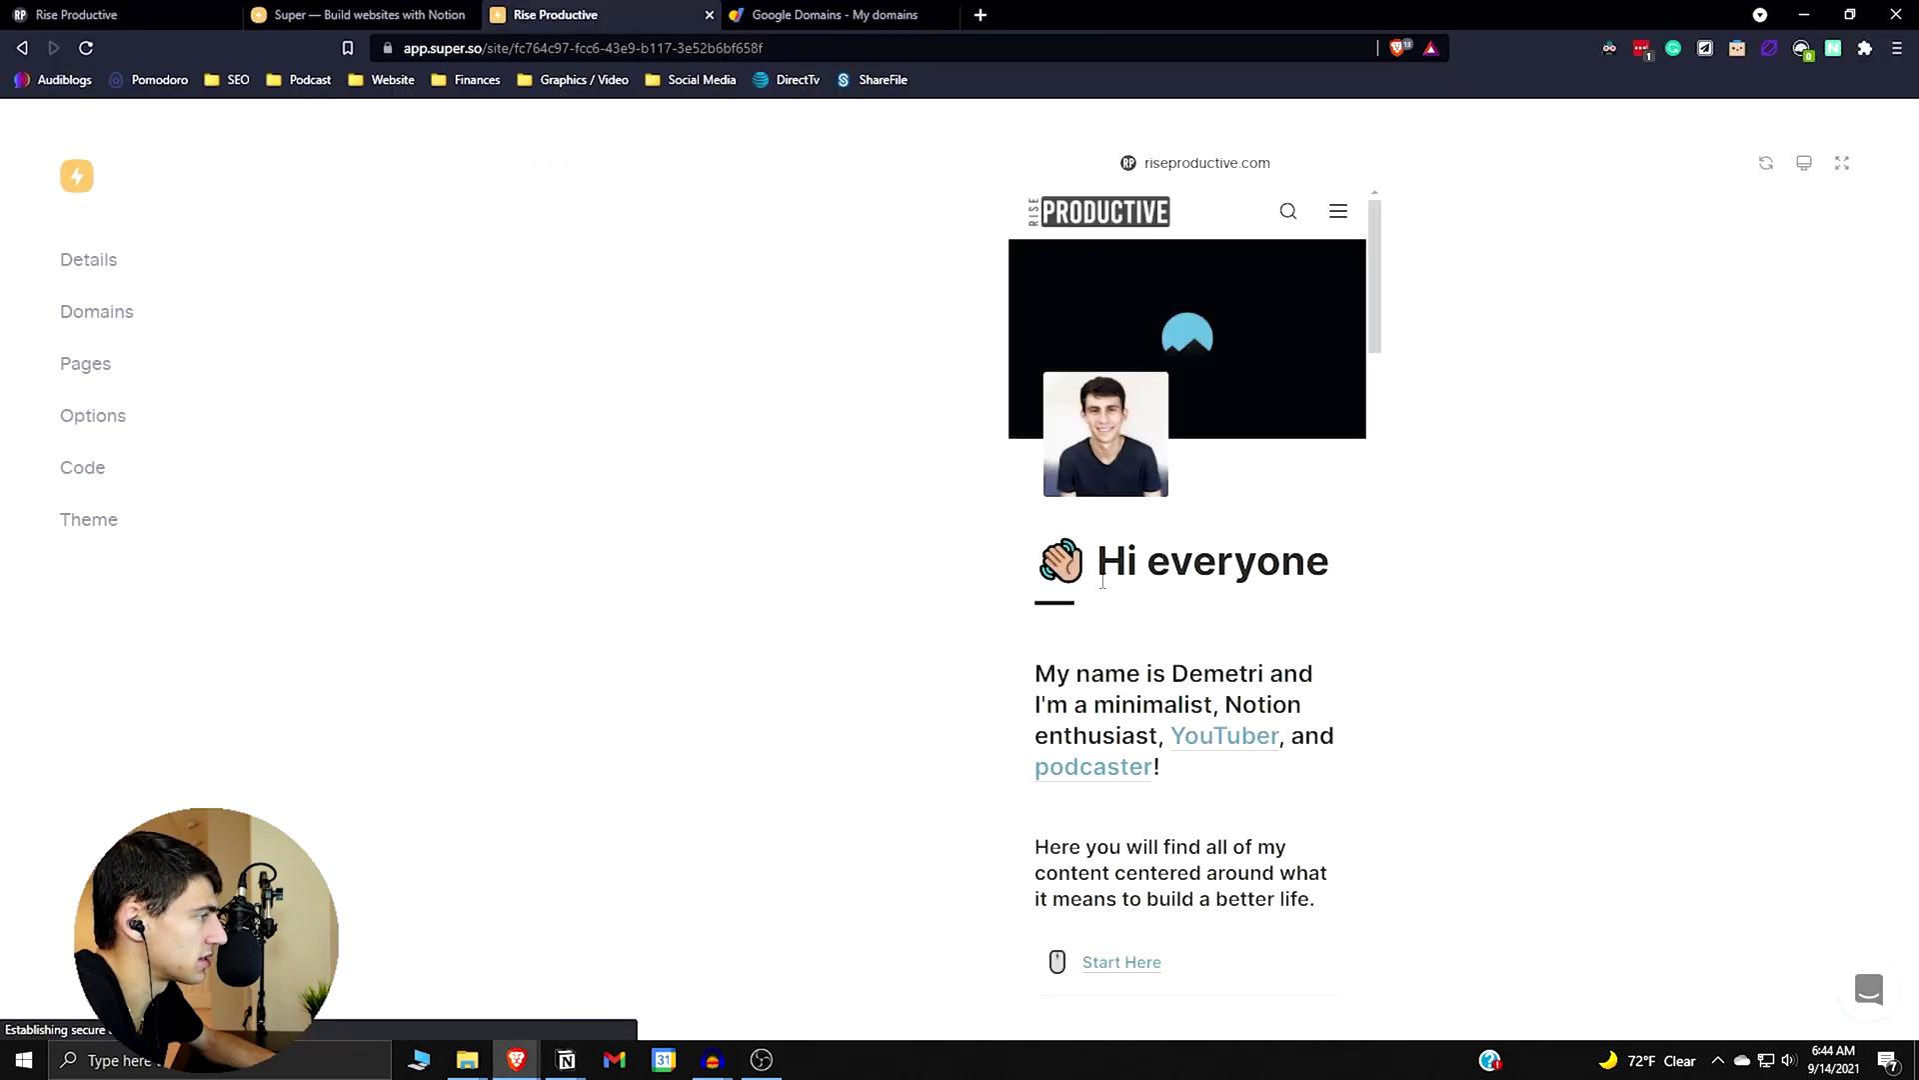
{"action": "scroll", "coordinate": [1122, 564], "scroll_direction": "down", "scroll_amount": 10}
{"action": "scroll", "coordinate": [1123, 565], "scroll_direction": "down", "scroll_amount": 1}
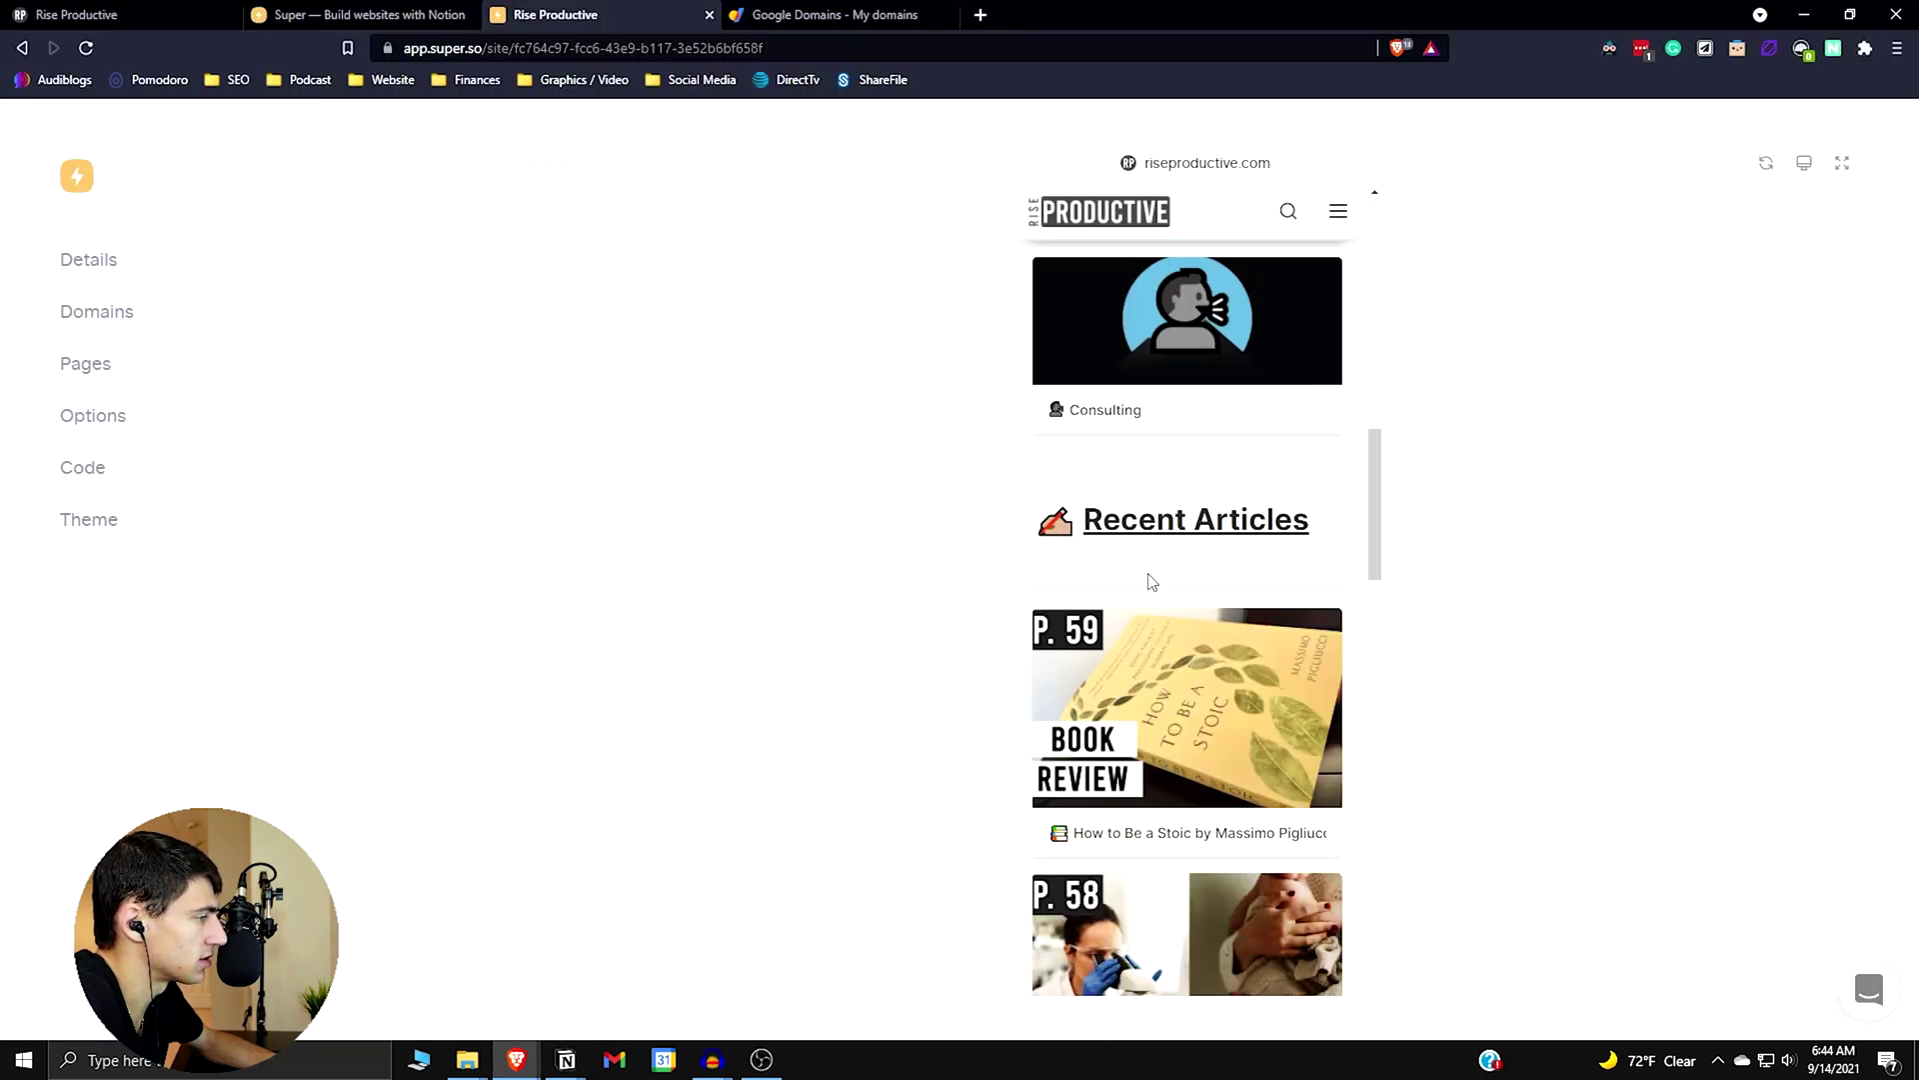
{"action": "left_click", "coordinate": [1805, 165]}
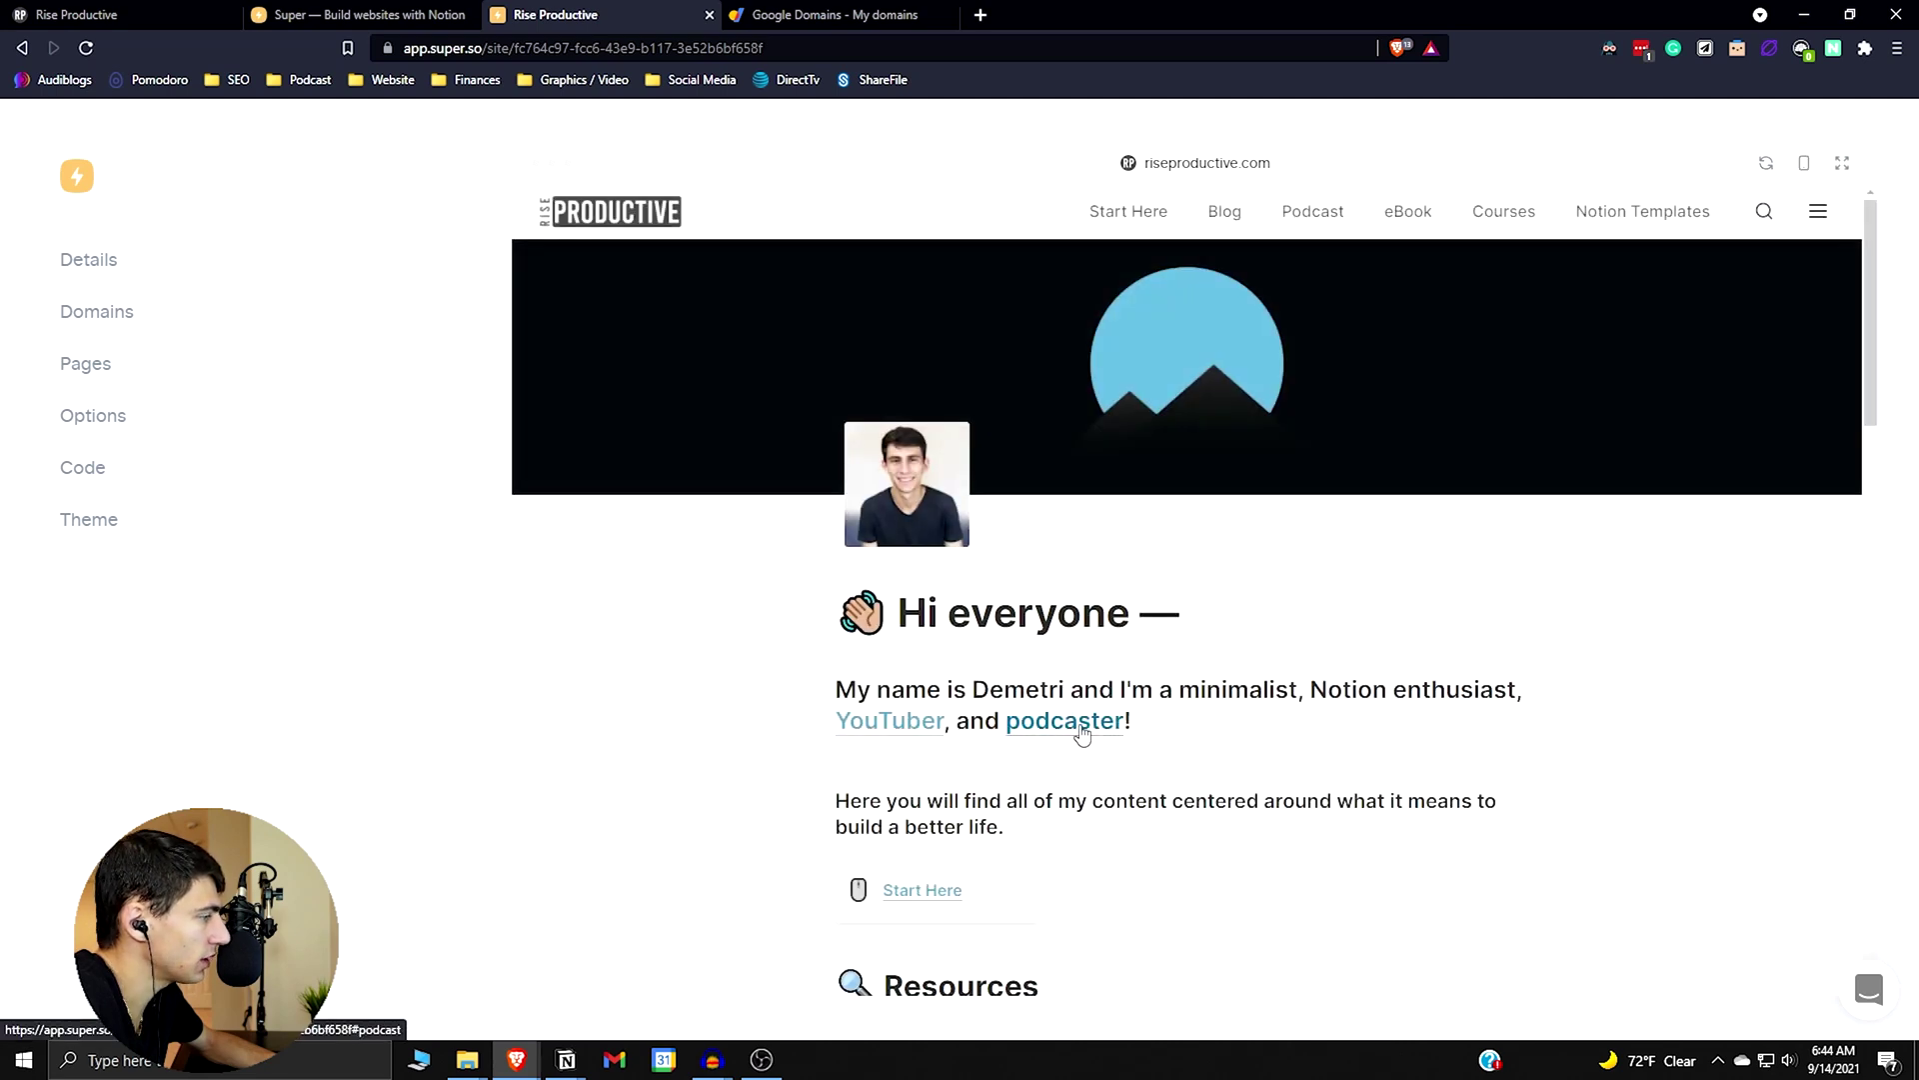
- Delete the empty line under Recent Articles in Notion, then open Super's Code settings
{"action": "key", "text": "alt+Tab"}
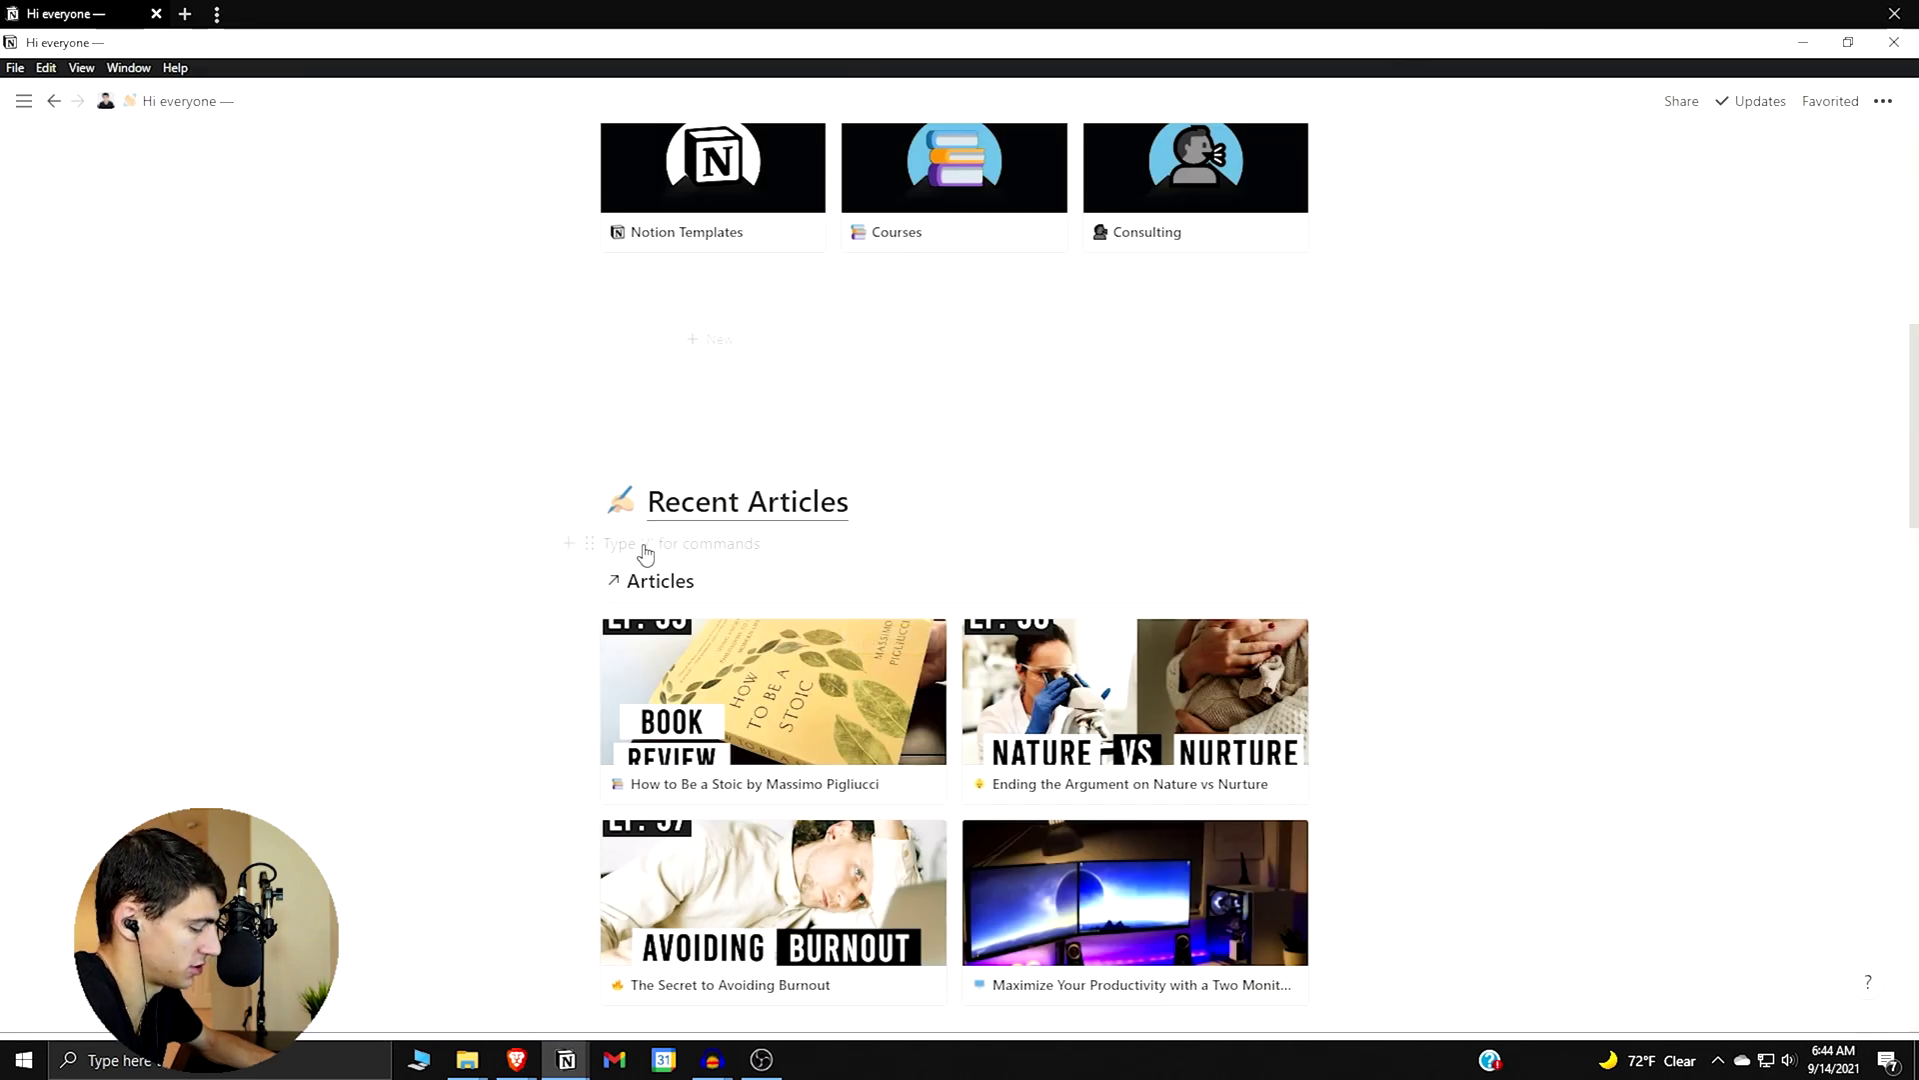
{"action": "key", "text": "BackSpace"}
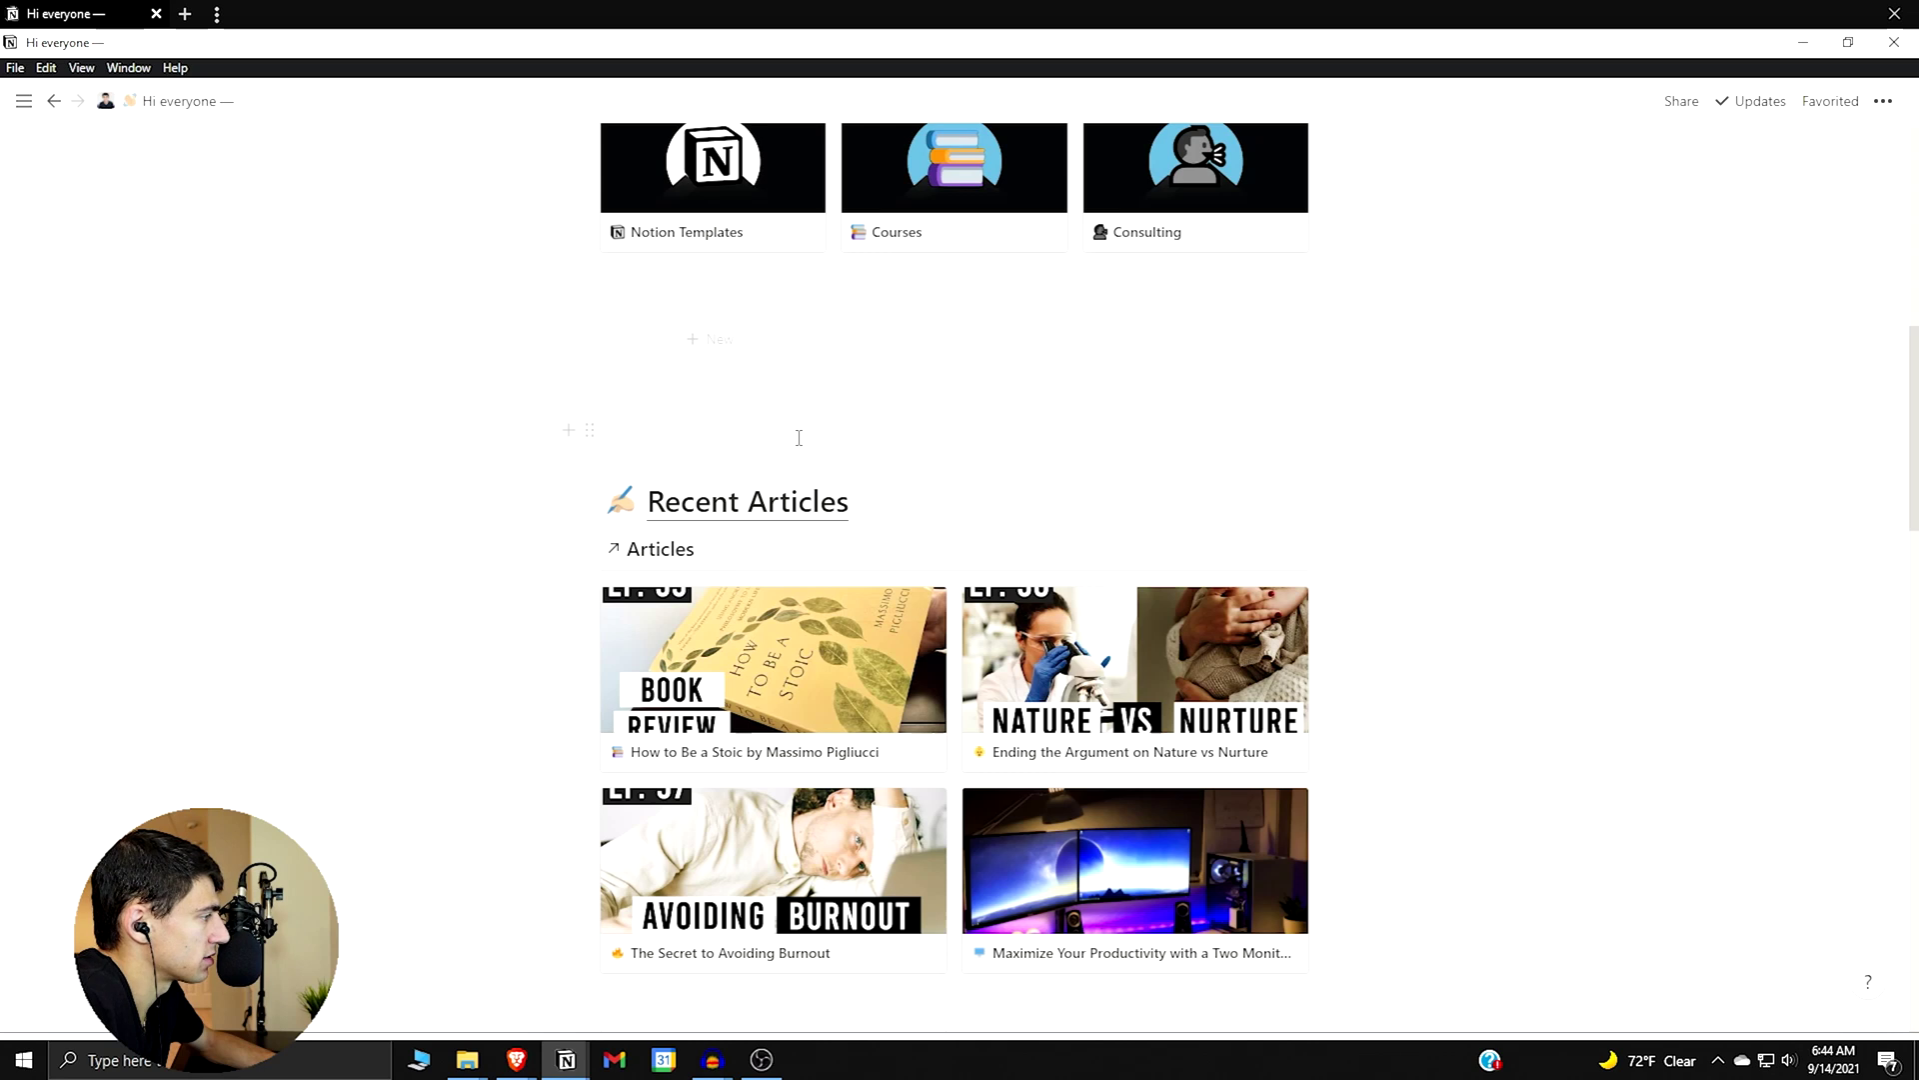
{"action": "key", "text": "alt+Tab"}
{"action": "left_click", "coordinate": [116, 474]}
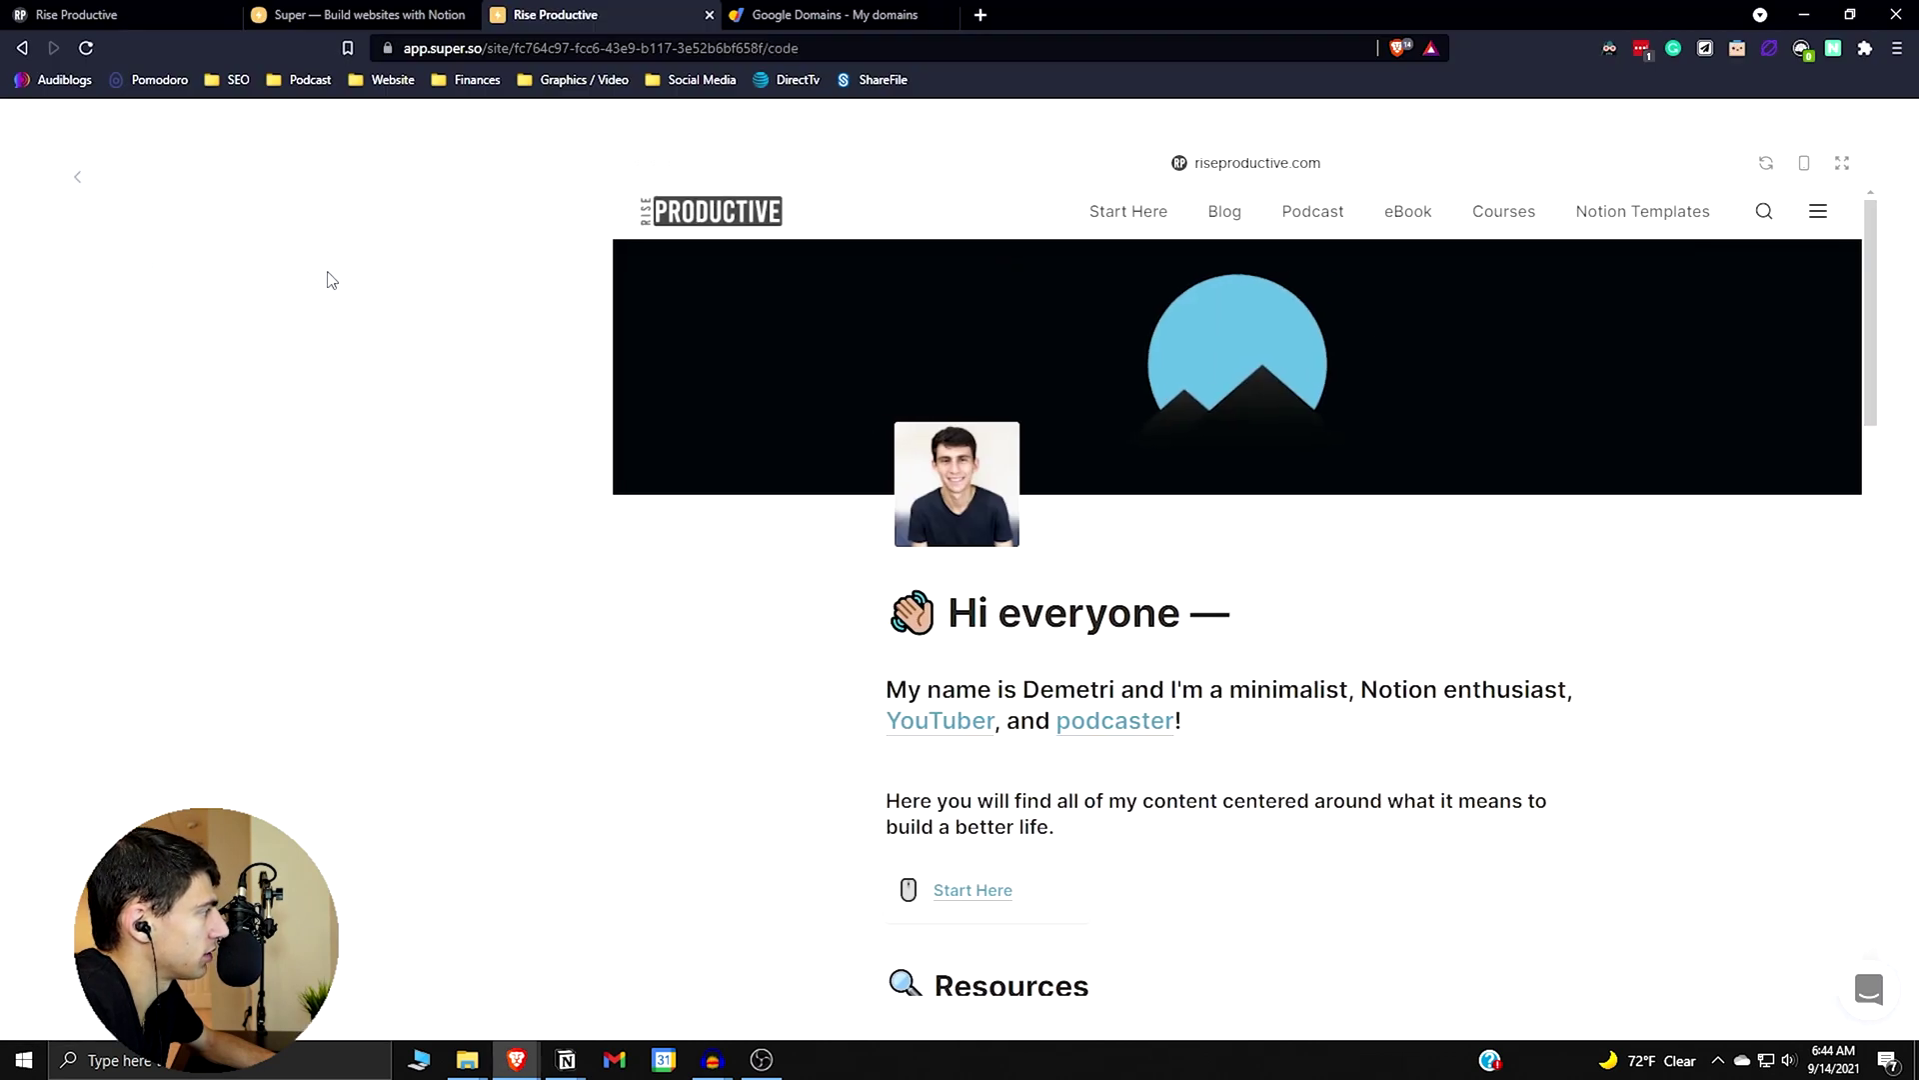
- Show the global CSS and scroll through it to the collection header colour rule
{"action": "left_click", "coordinate": [222, 345]}
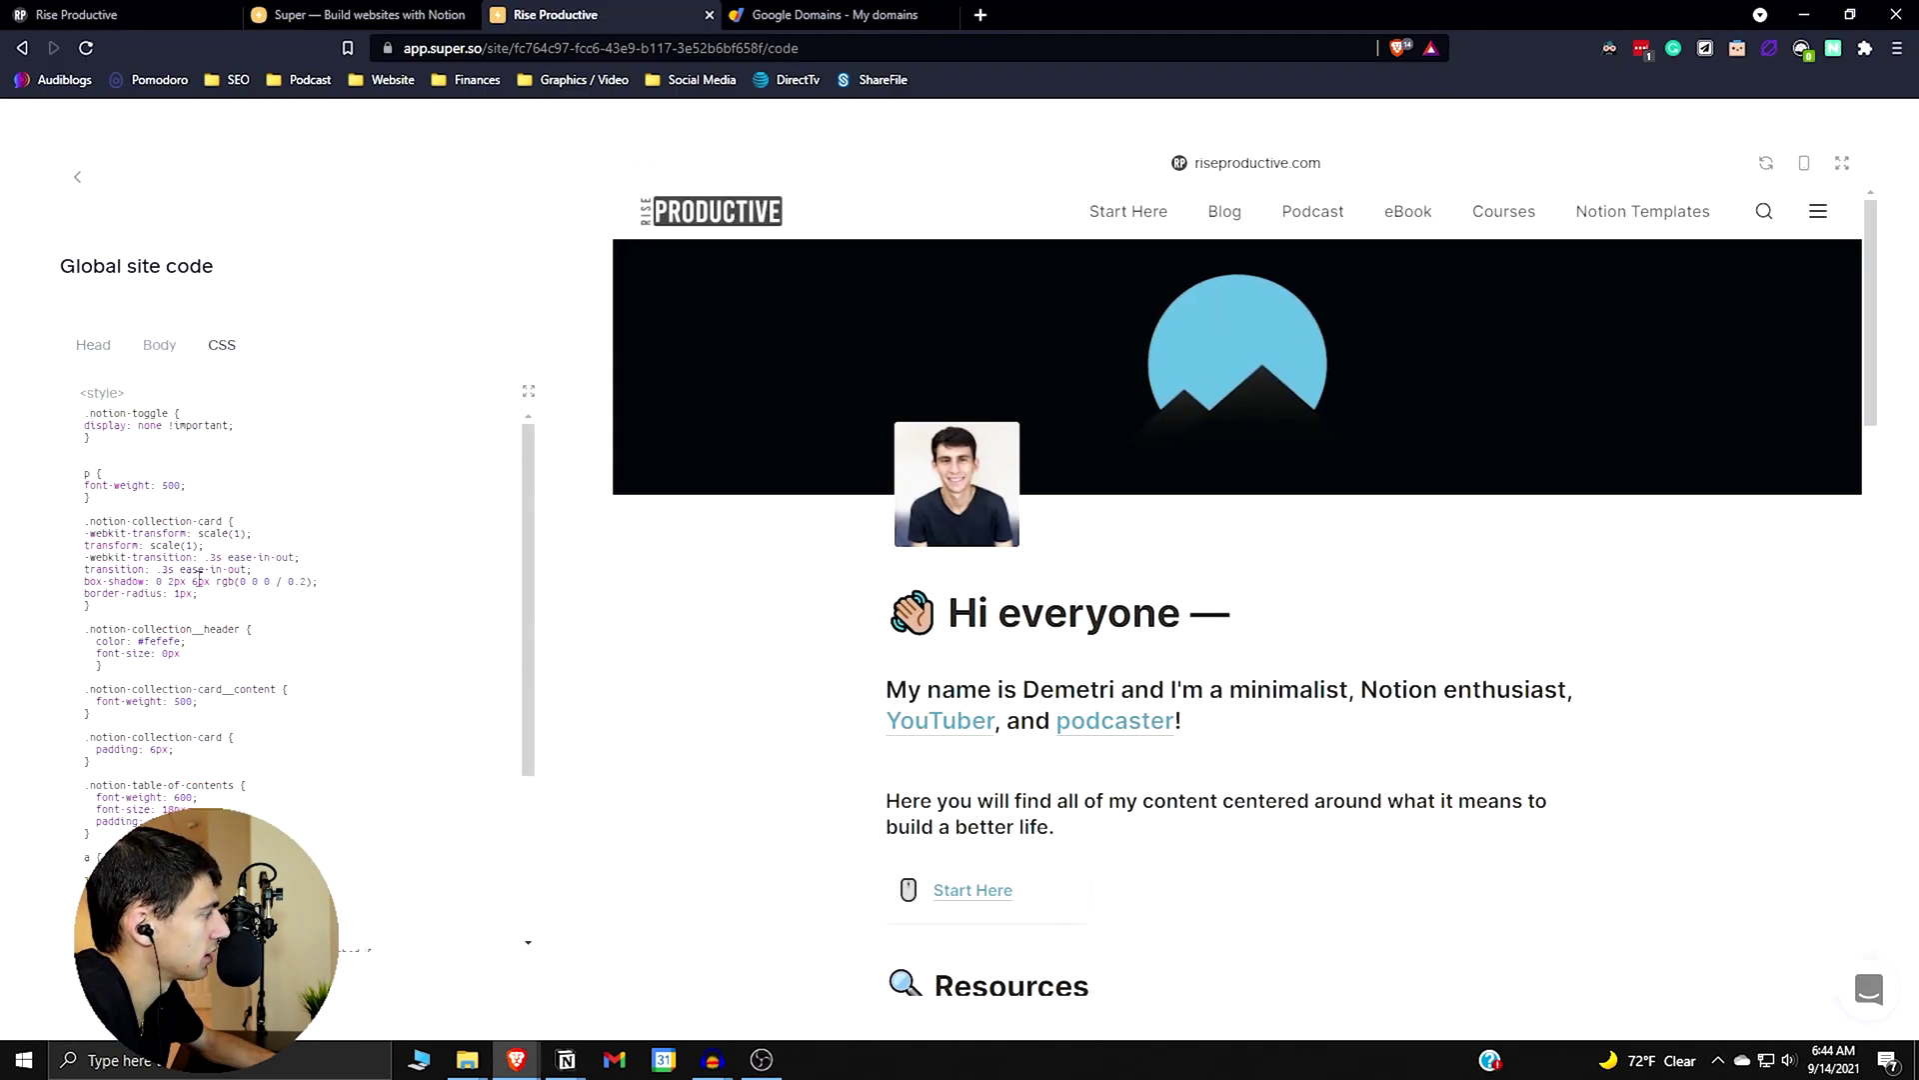
{"action": "scroll", "coordinate": [195, 628], "scroll_direction": "down", "scroll_amount": 1}
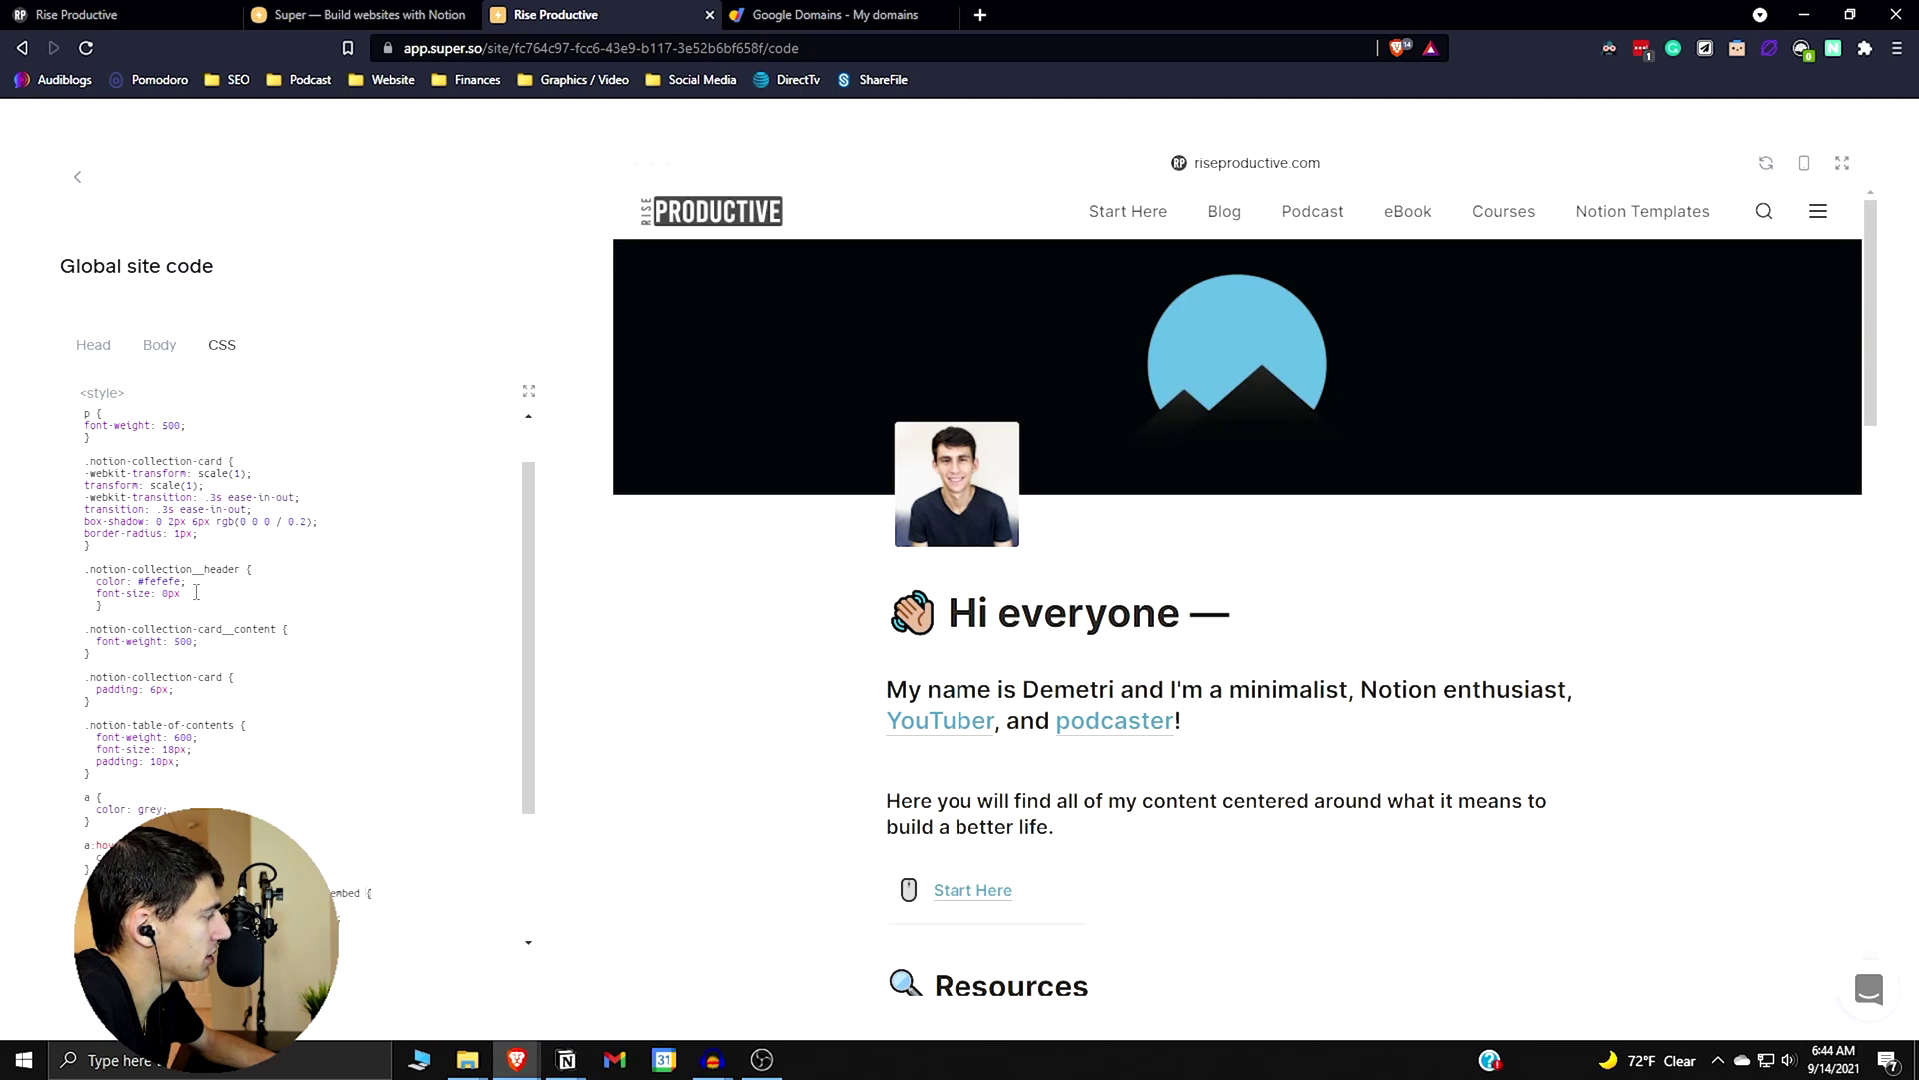
{"action": "scroll", "coordinate": [197, 592], "scroll_direction": "down", "scroll_amount": 1}
{"action": "scroll", "coordinate": [1131, 810], "scroll_direction": "down", "scroll_amount": 4}
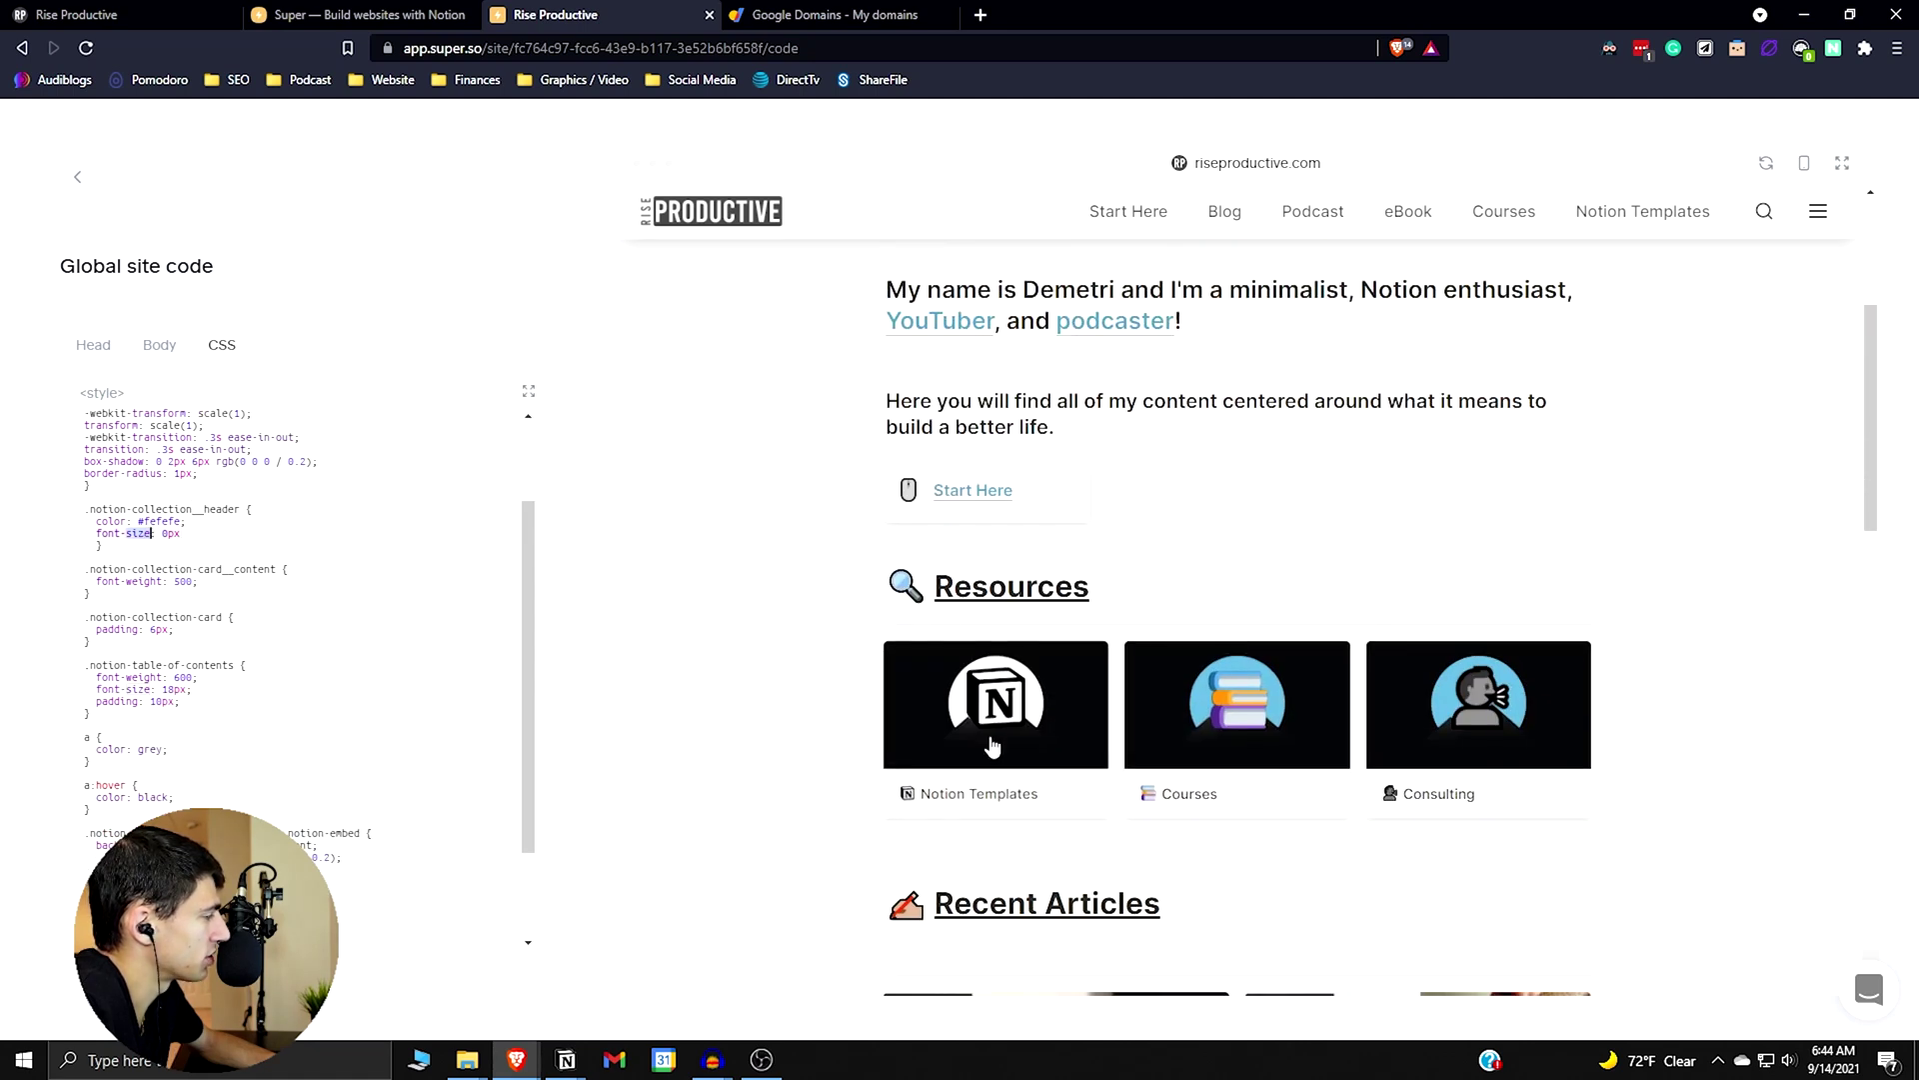
{"action": "left_click", "coordinate": [236, 519]}
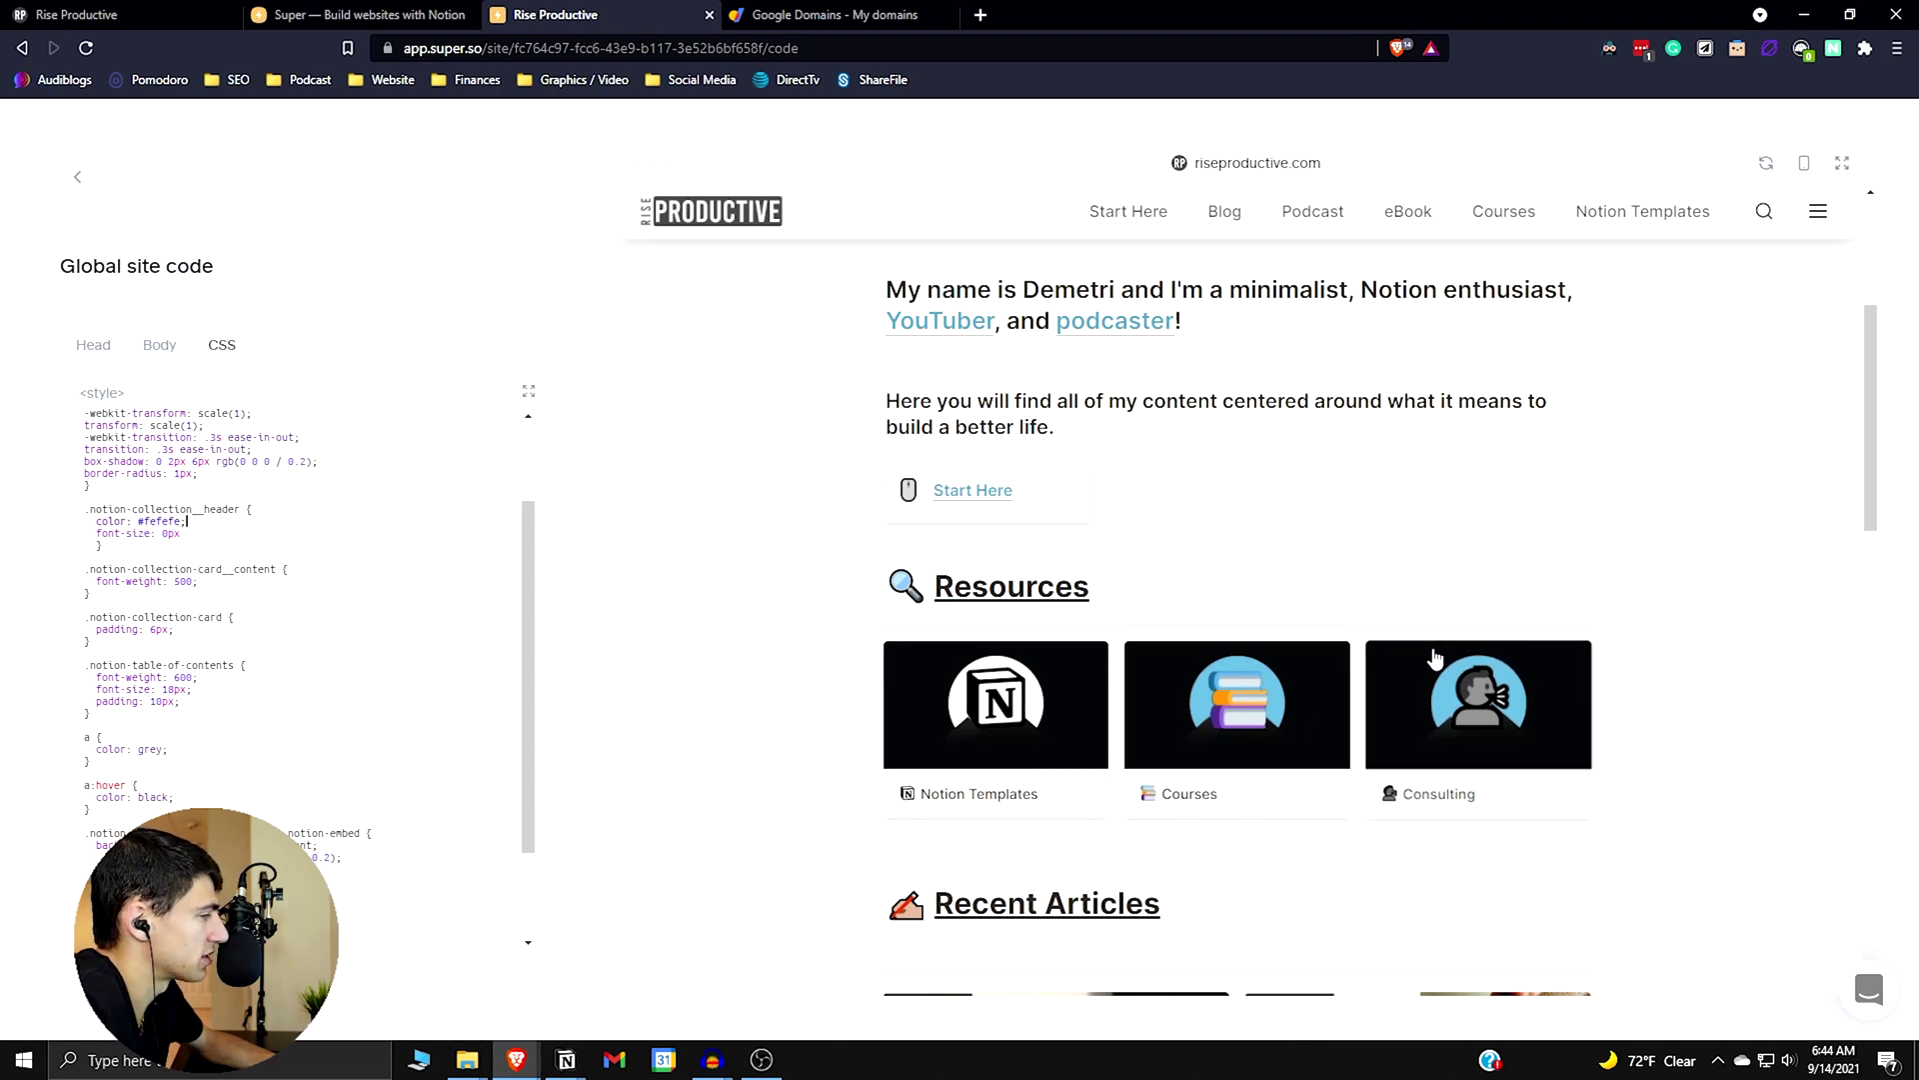
{"action": "scroll", "coordinate": [1084, 664], "scroll_direction": "down", "scroll_amount": 3}
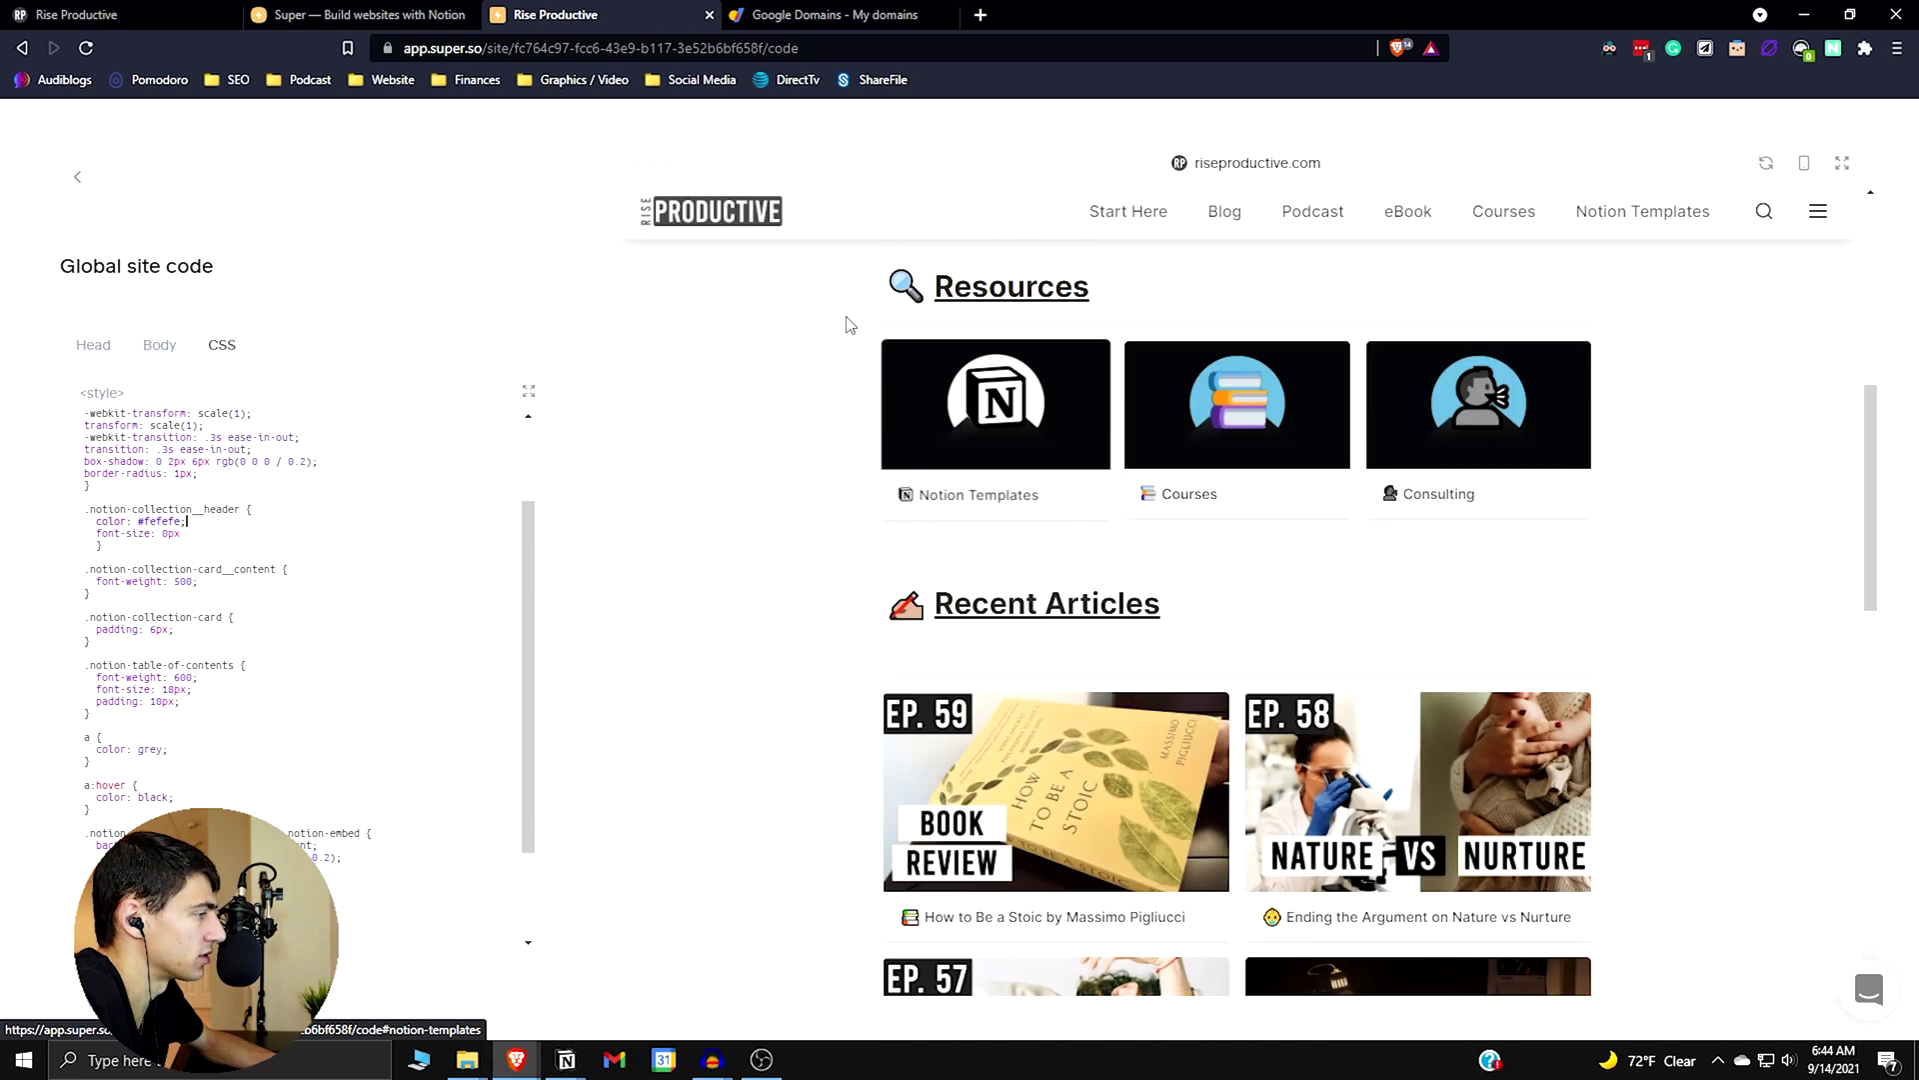
{"action": "scroll", "coordinate": [1401, 501], "scroll_direction": "down", "scroll_amount": 3}
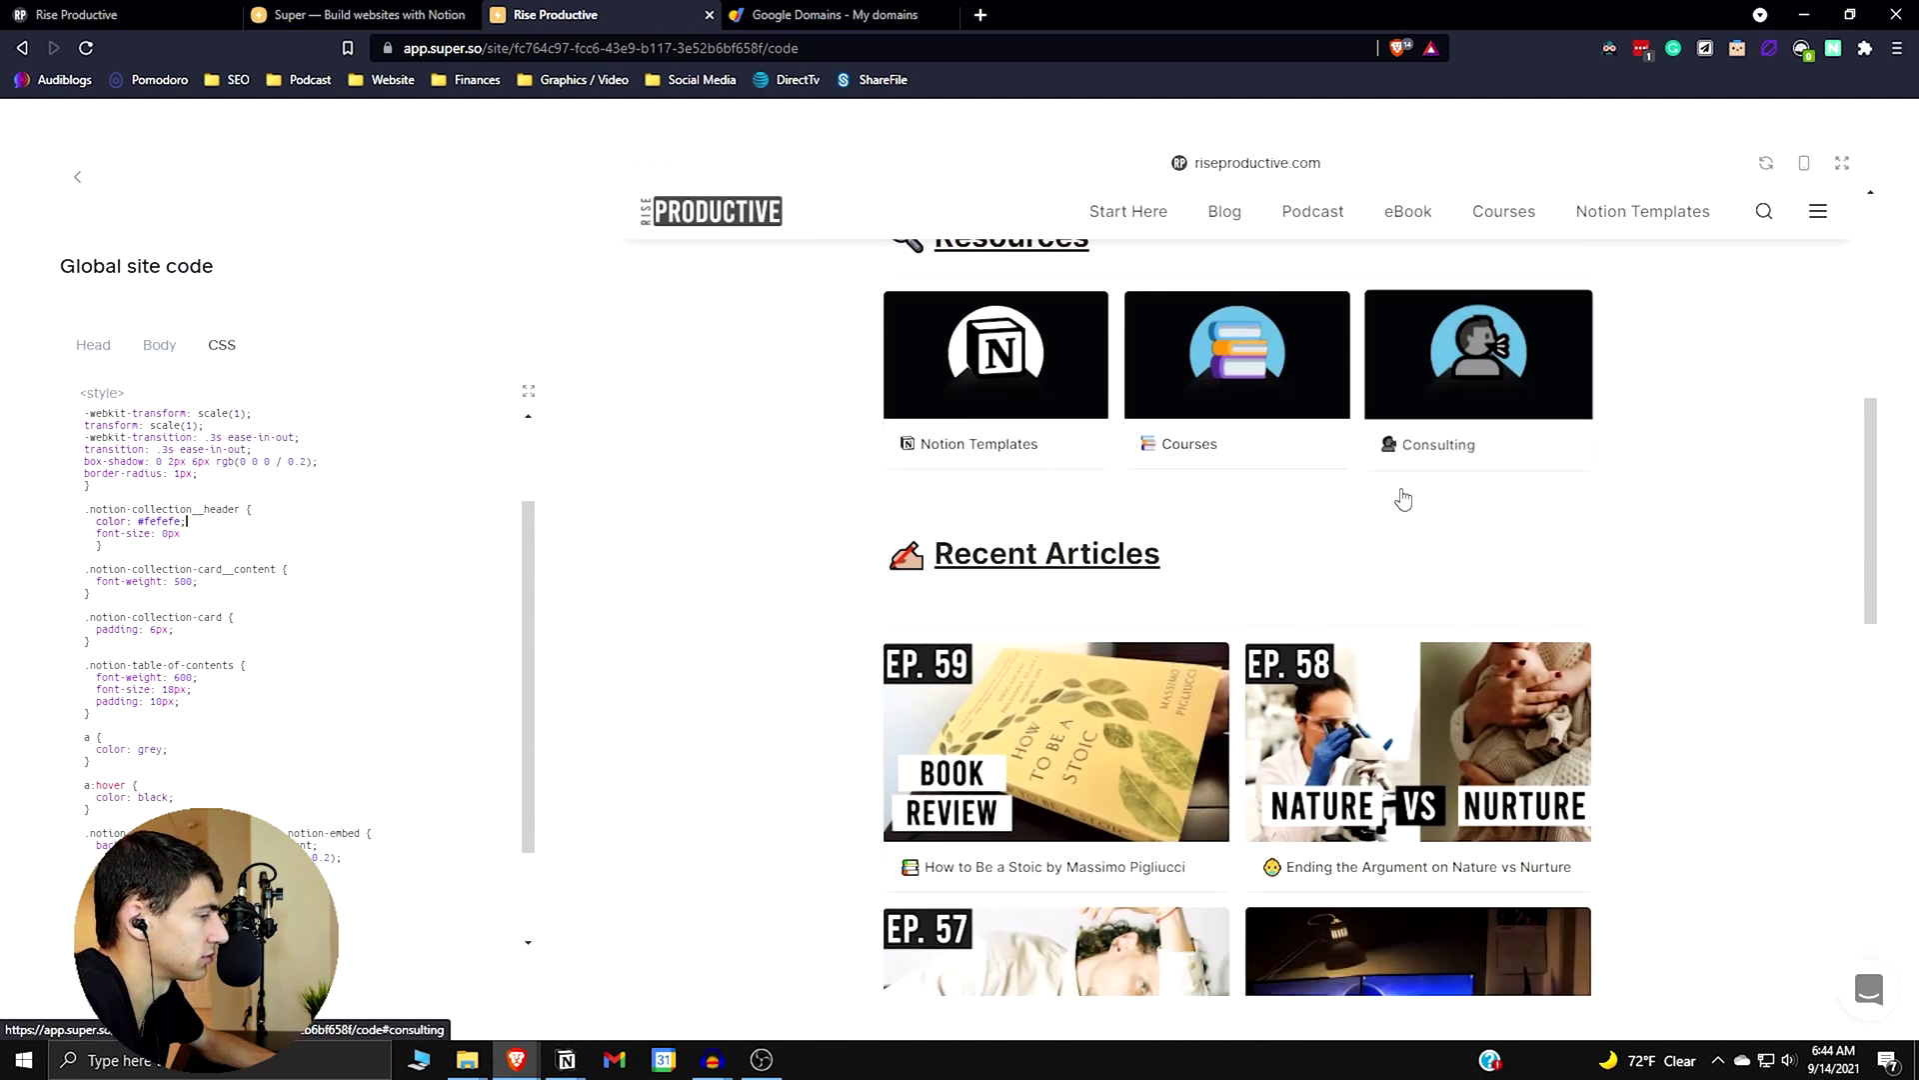
- Reload the site preview and check it in mobile, then desktop layout
{"action": "left_click", "coordinate": [1767, 165]}
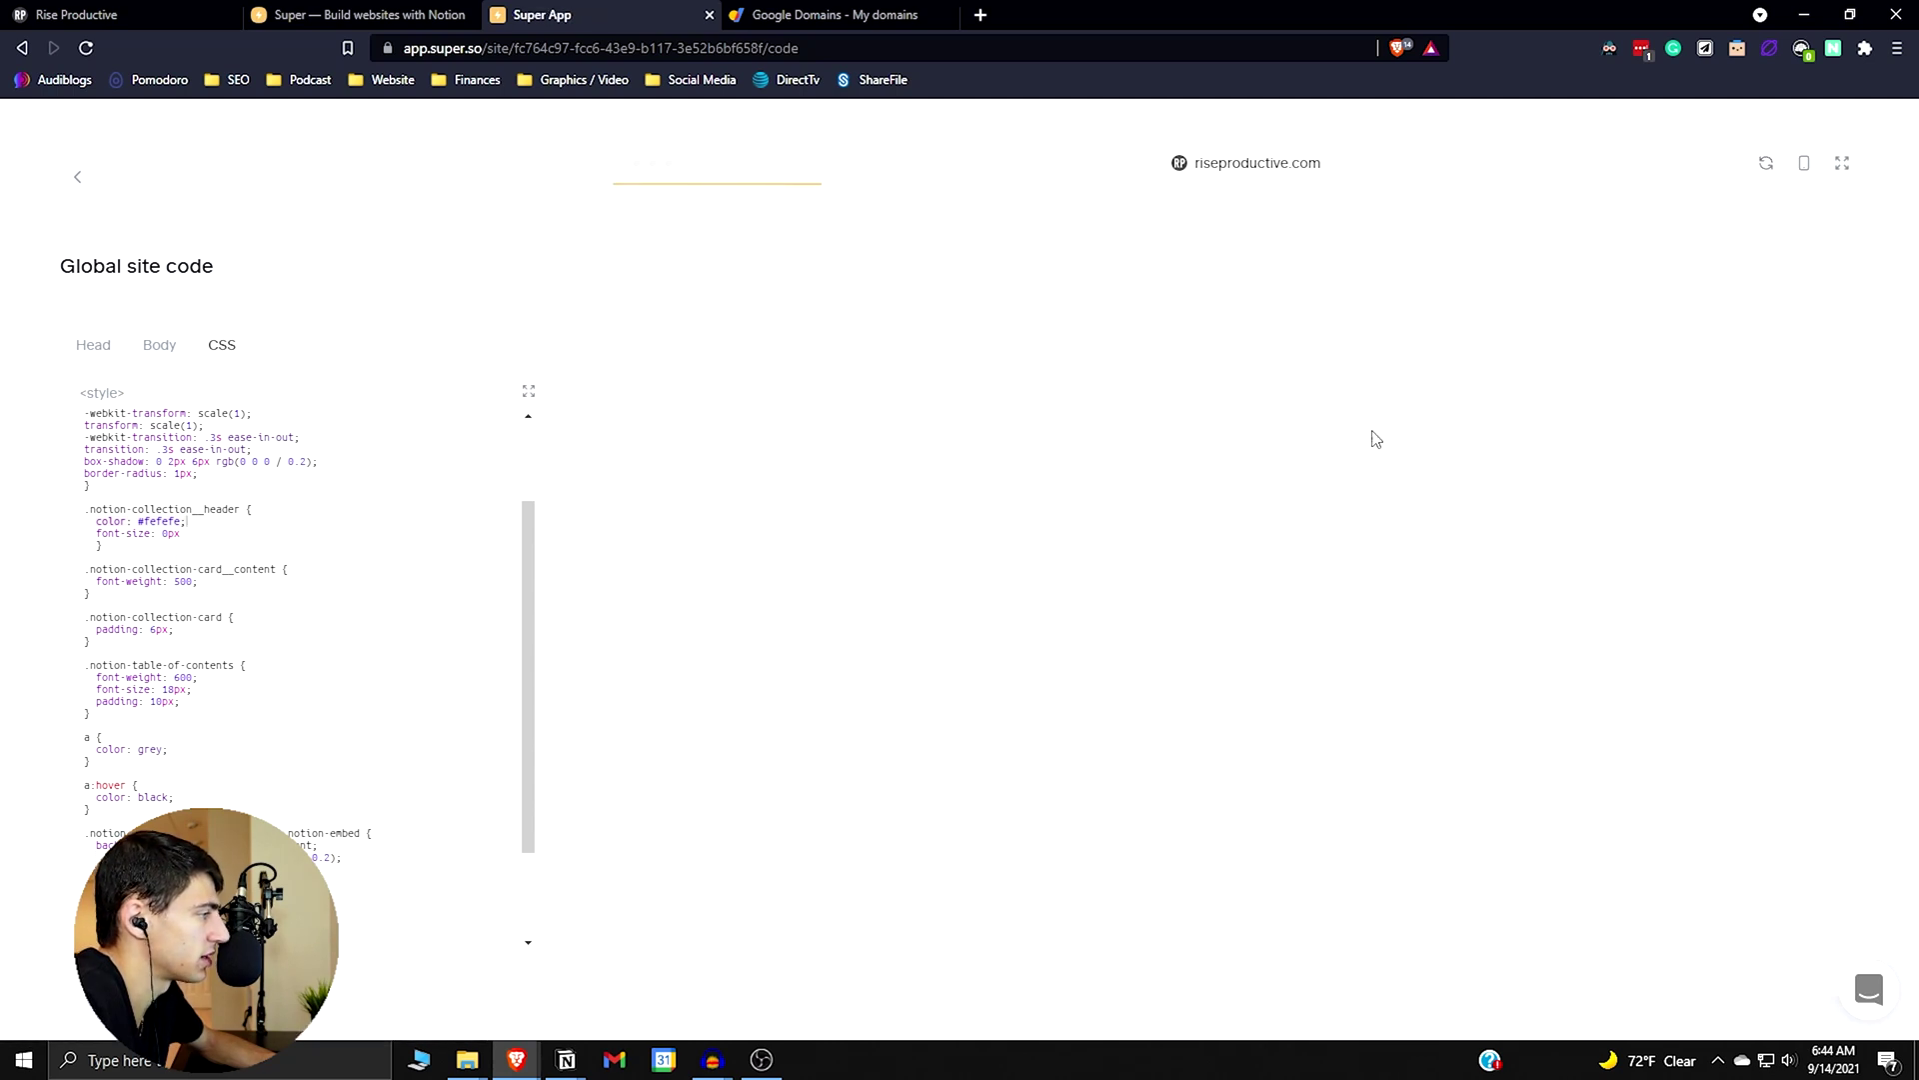
{"action": "scroll", "coordinate": [1157, 673], "scroll_direction": "down", "scroll_amount": 6}
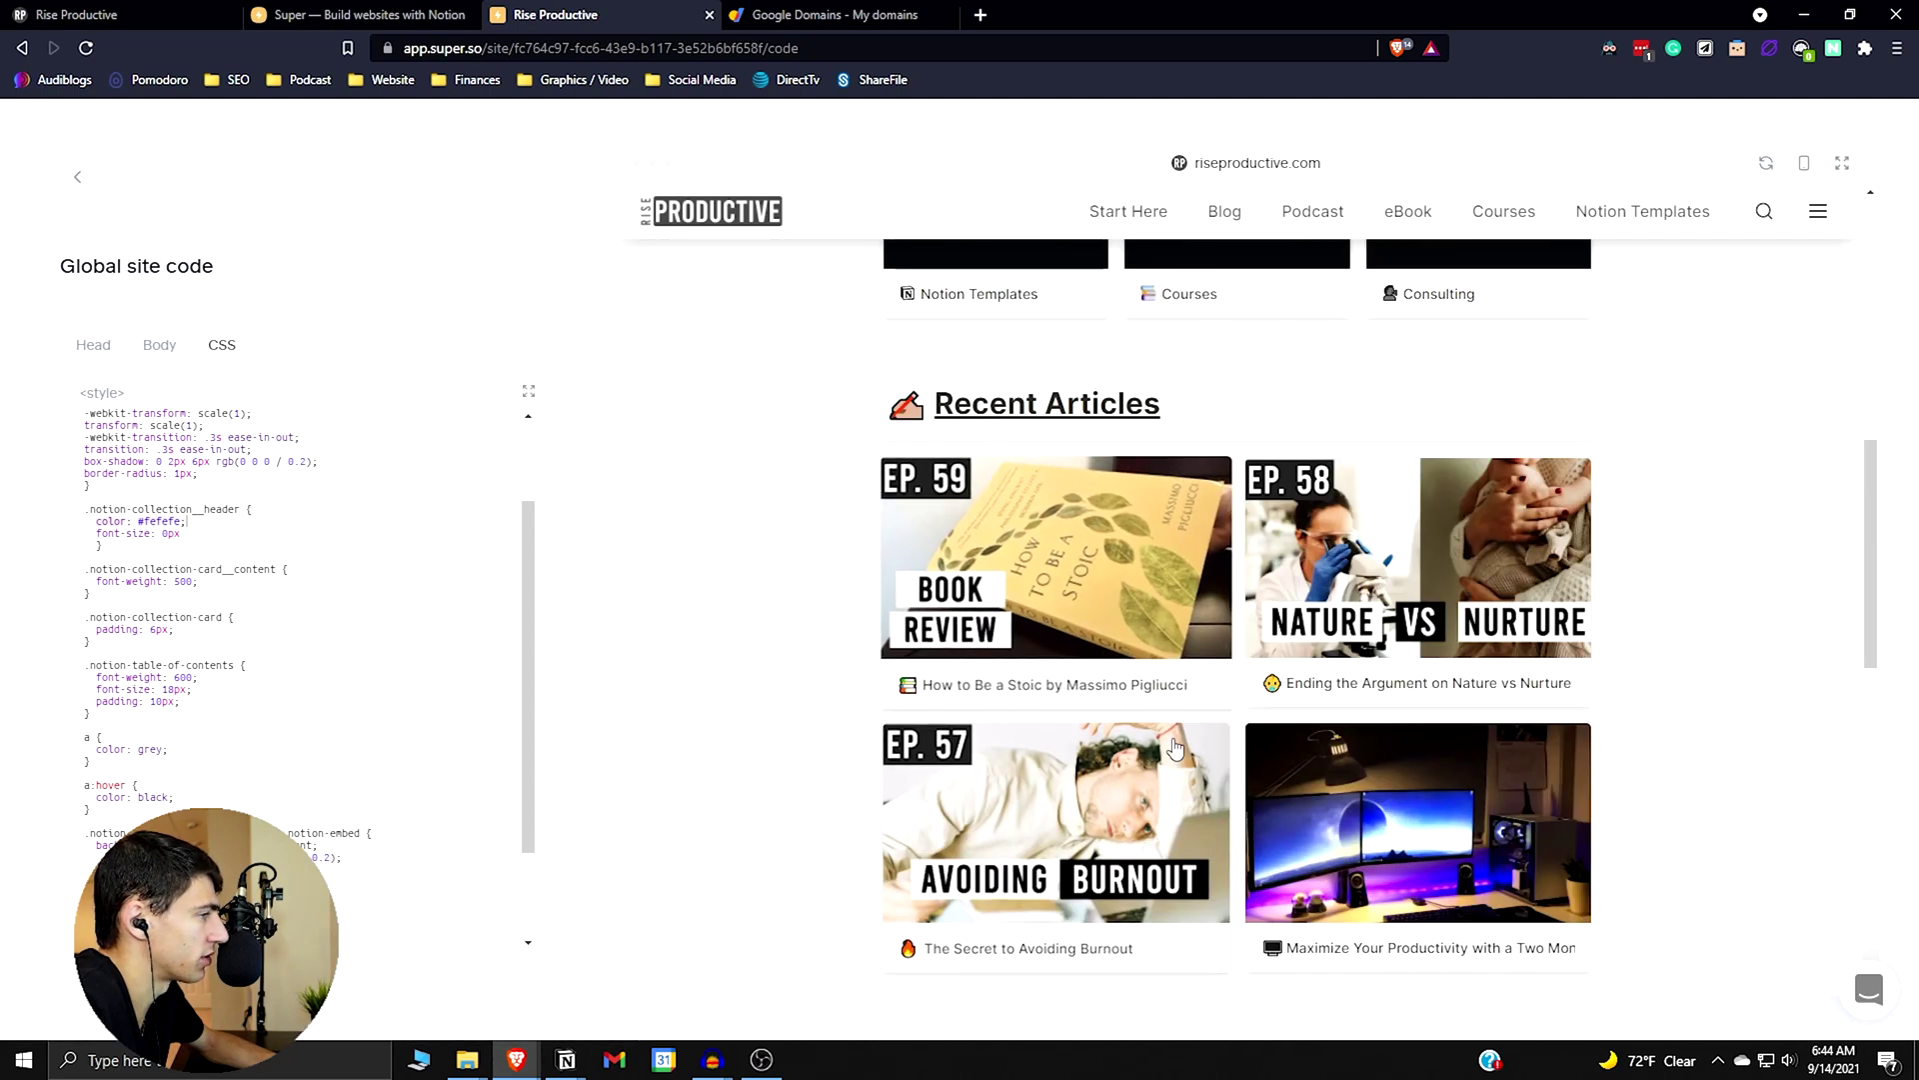
{"action": "left_click", "coordinate": [1806, 164]}
{"action": "scroll", "coordinate": [1325, 530], "scroll_direction": "down", "scroll_amount": 10}
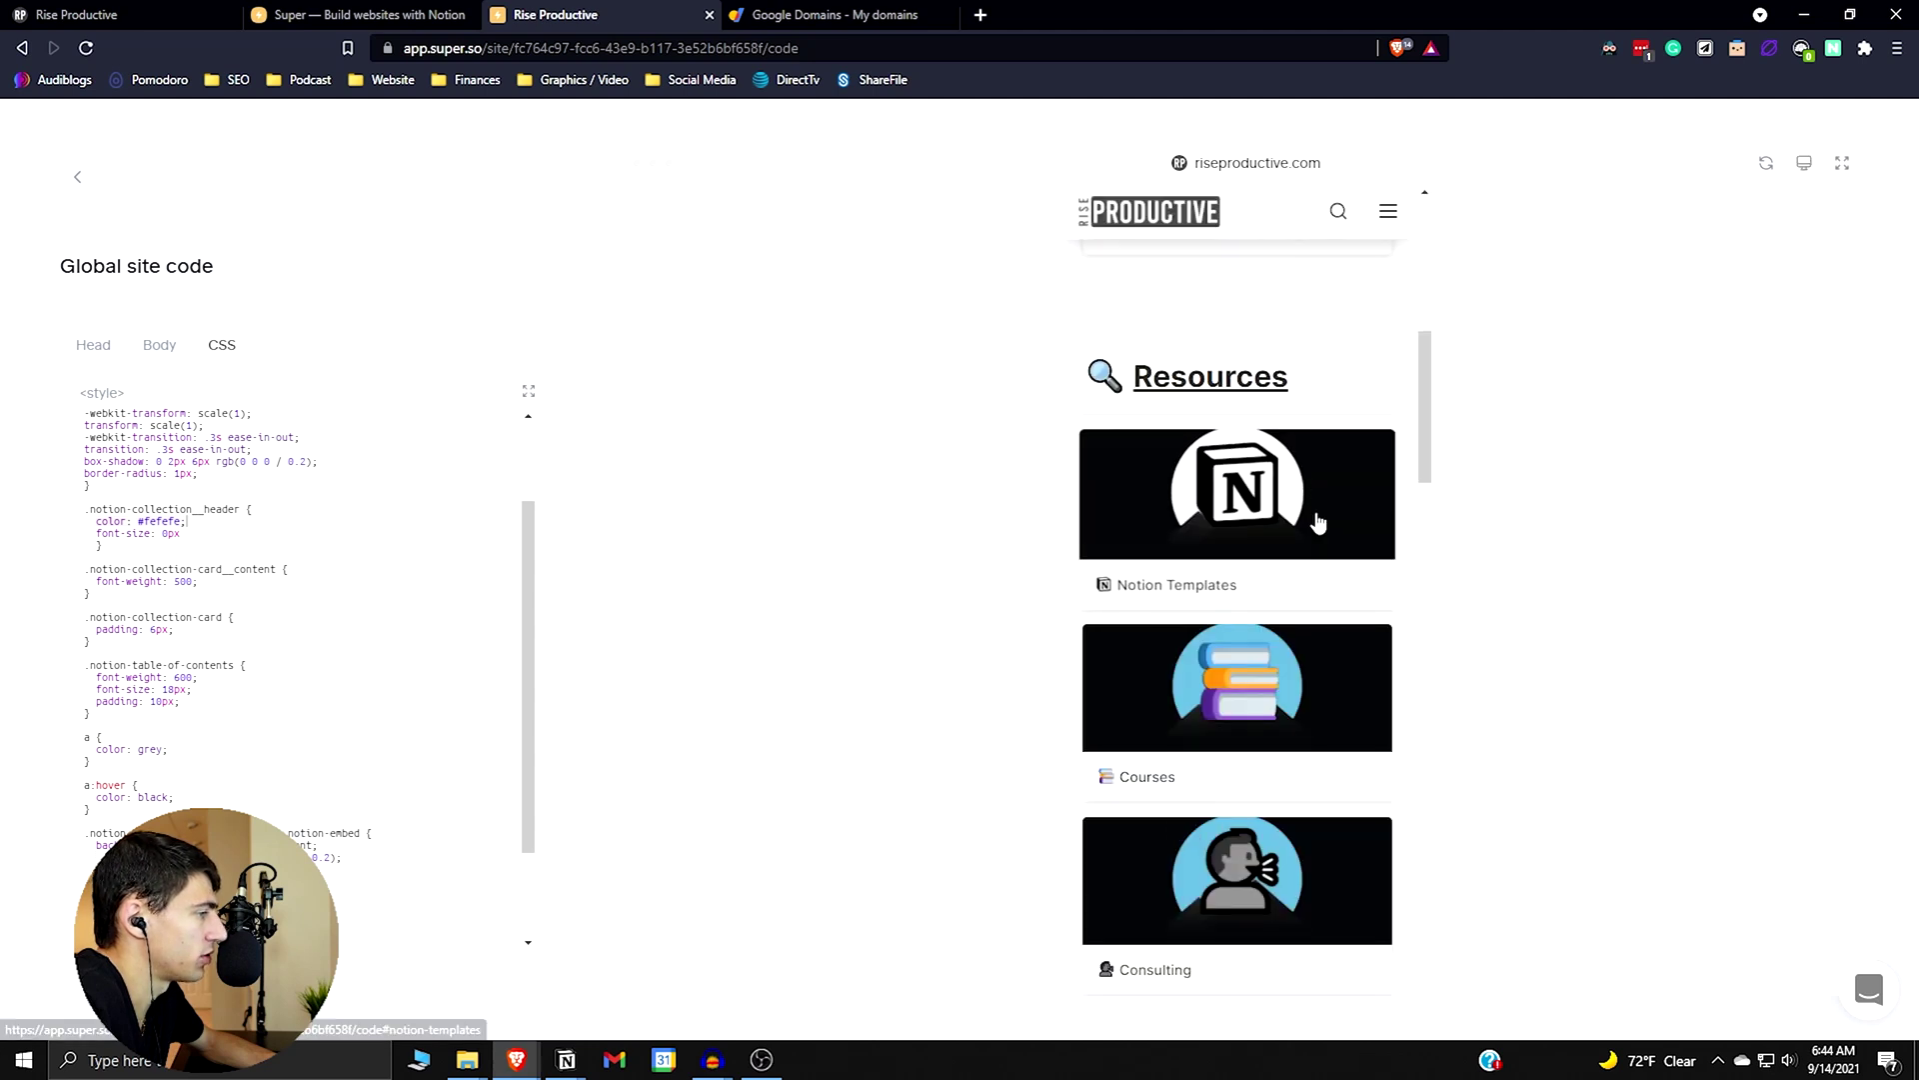
{"action": "left_click", "coordinate": [1804, 163]}
- Bring Notion's Hi everyone page forward and scroll down to Things to Check Out
{"action": "key", "text": "alt+Tab"}
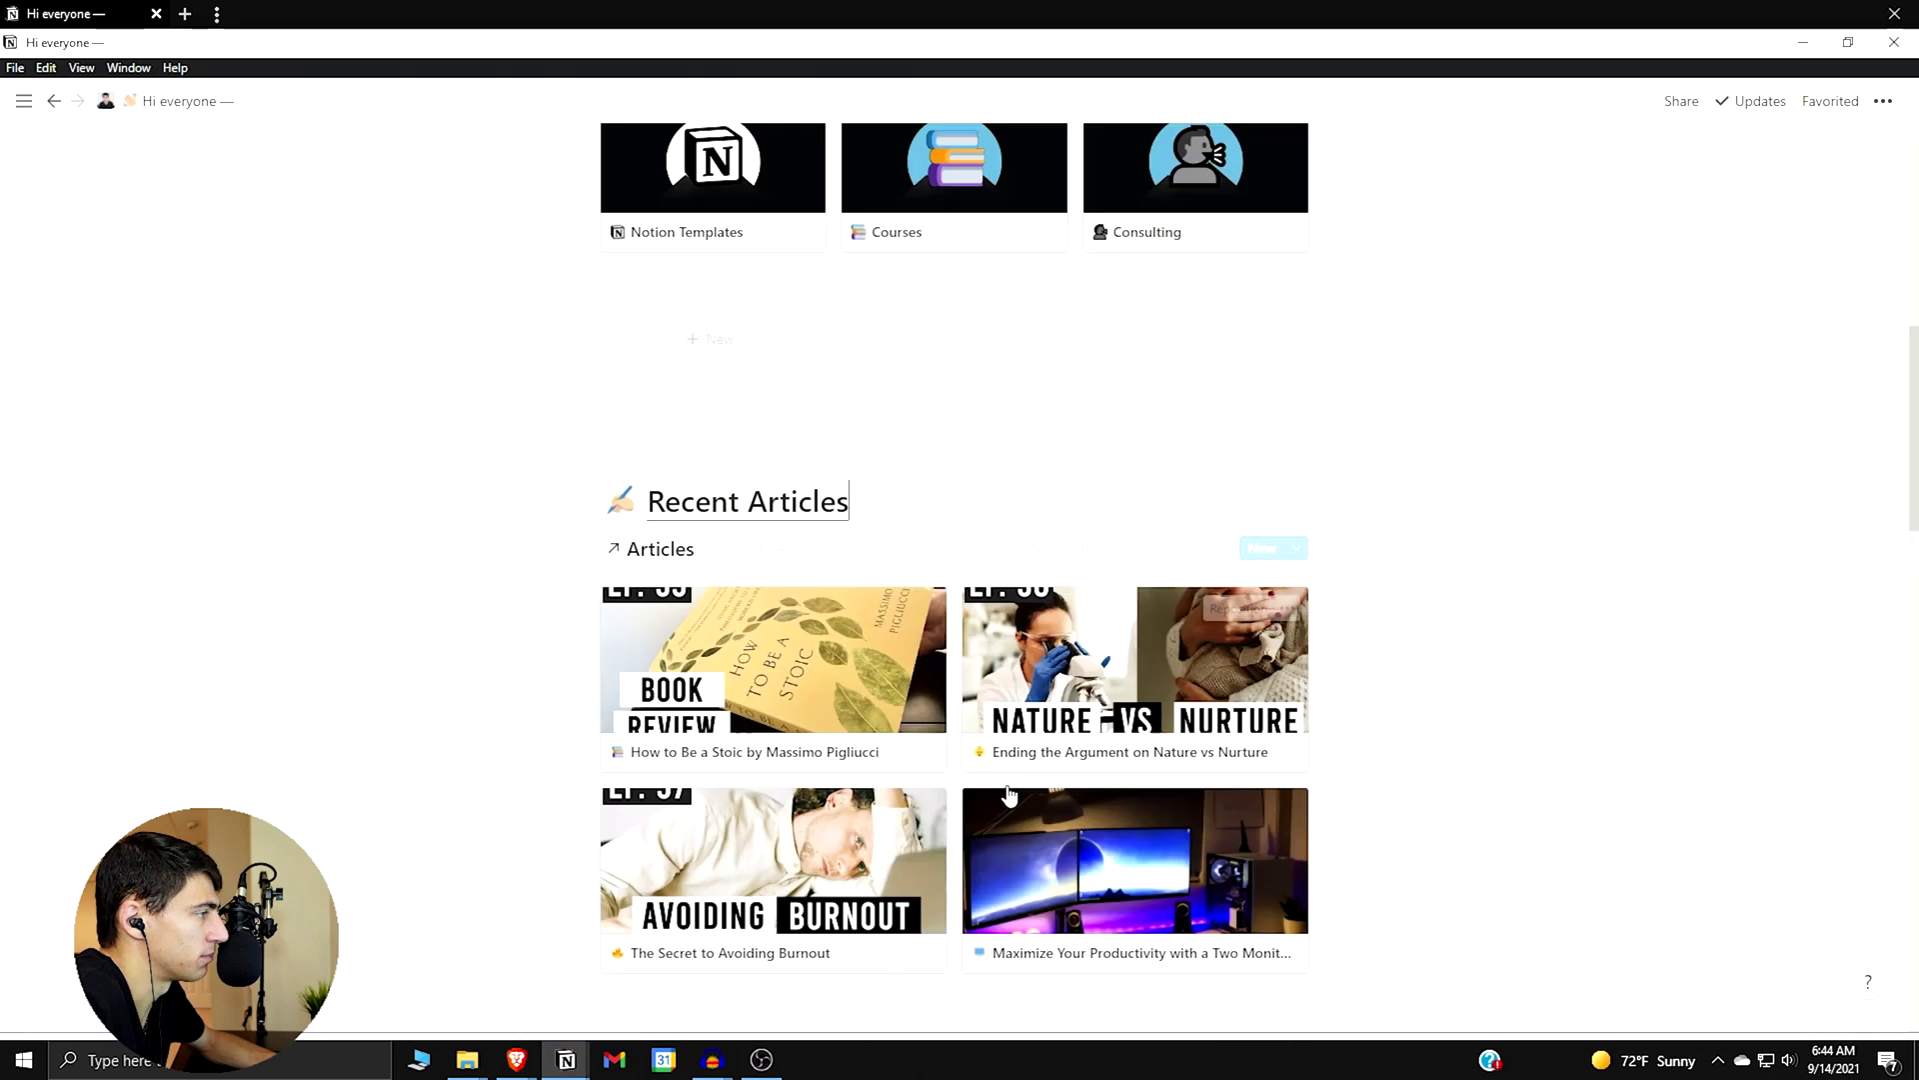
{"action": "mouse_move", "coordinate": [585, 1056]}
{"action": "left_click", "coordinate": [652, 1005]}
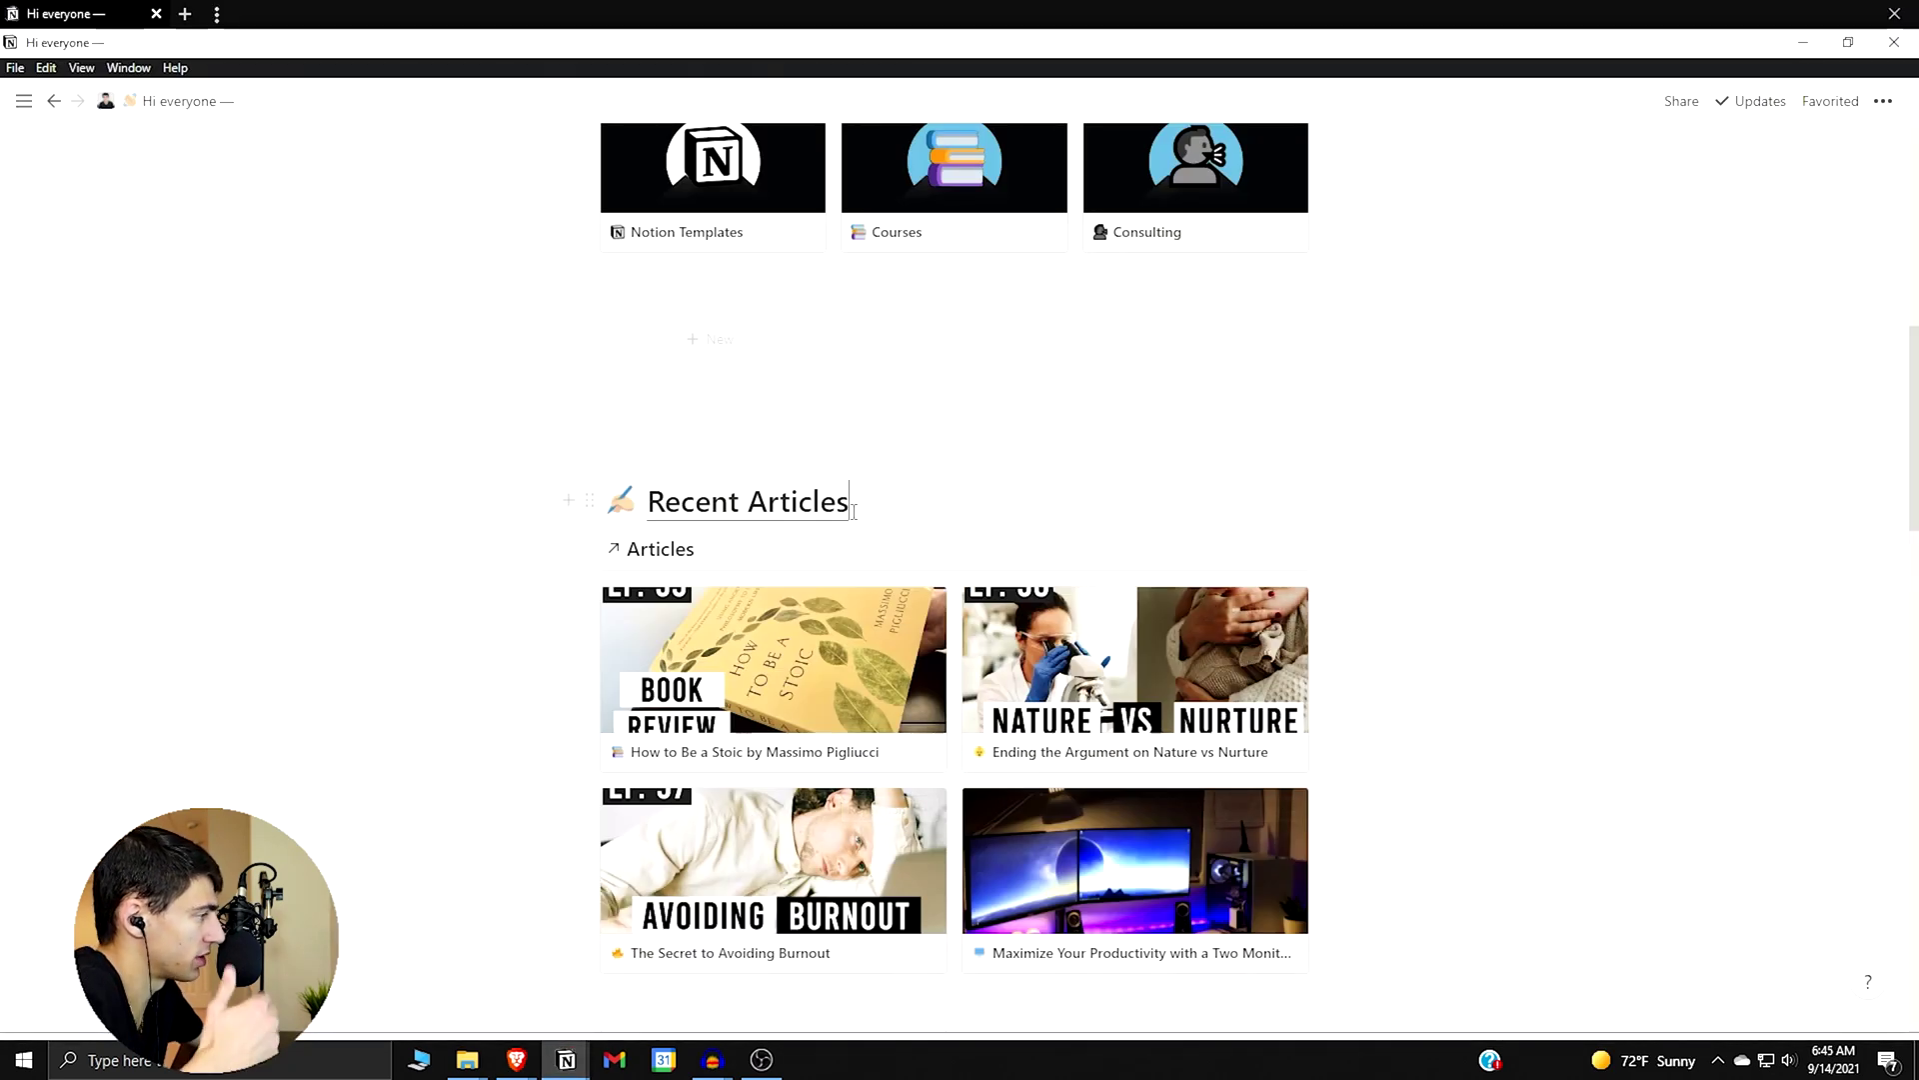
{"action": "mouse_move", "coordinate": [857, 556]}
{"action": "scroll", "coordinate": [857, 556], "scroll_direction": "down", "scroll_amount": 1}
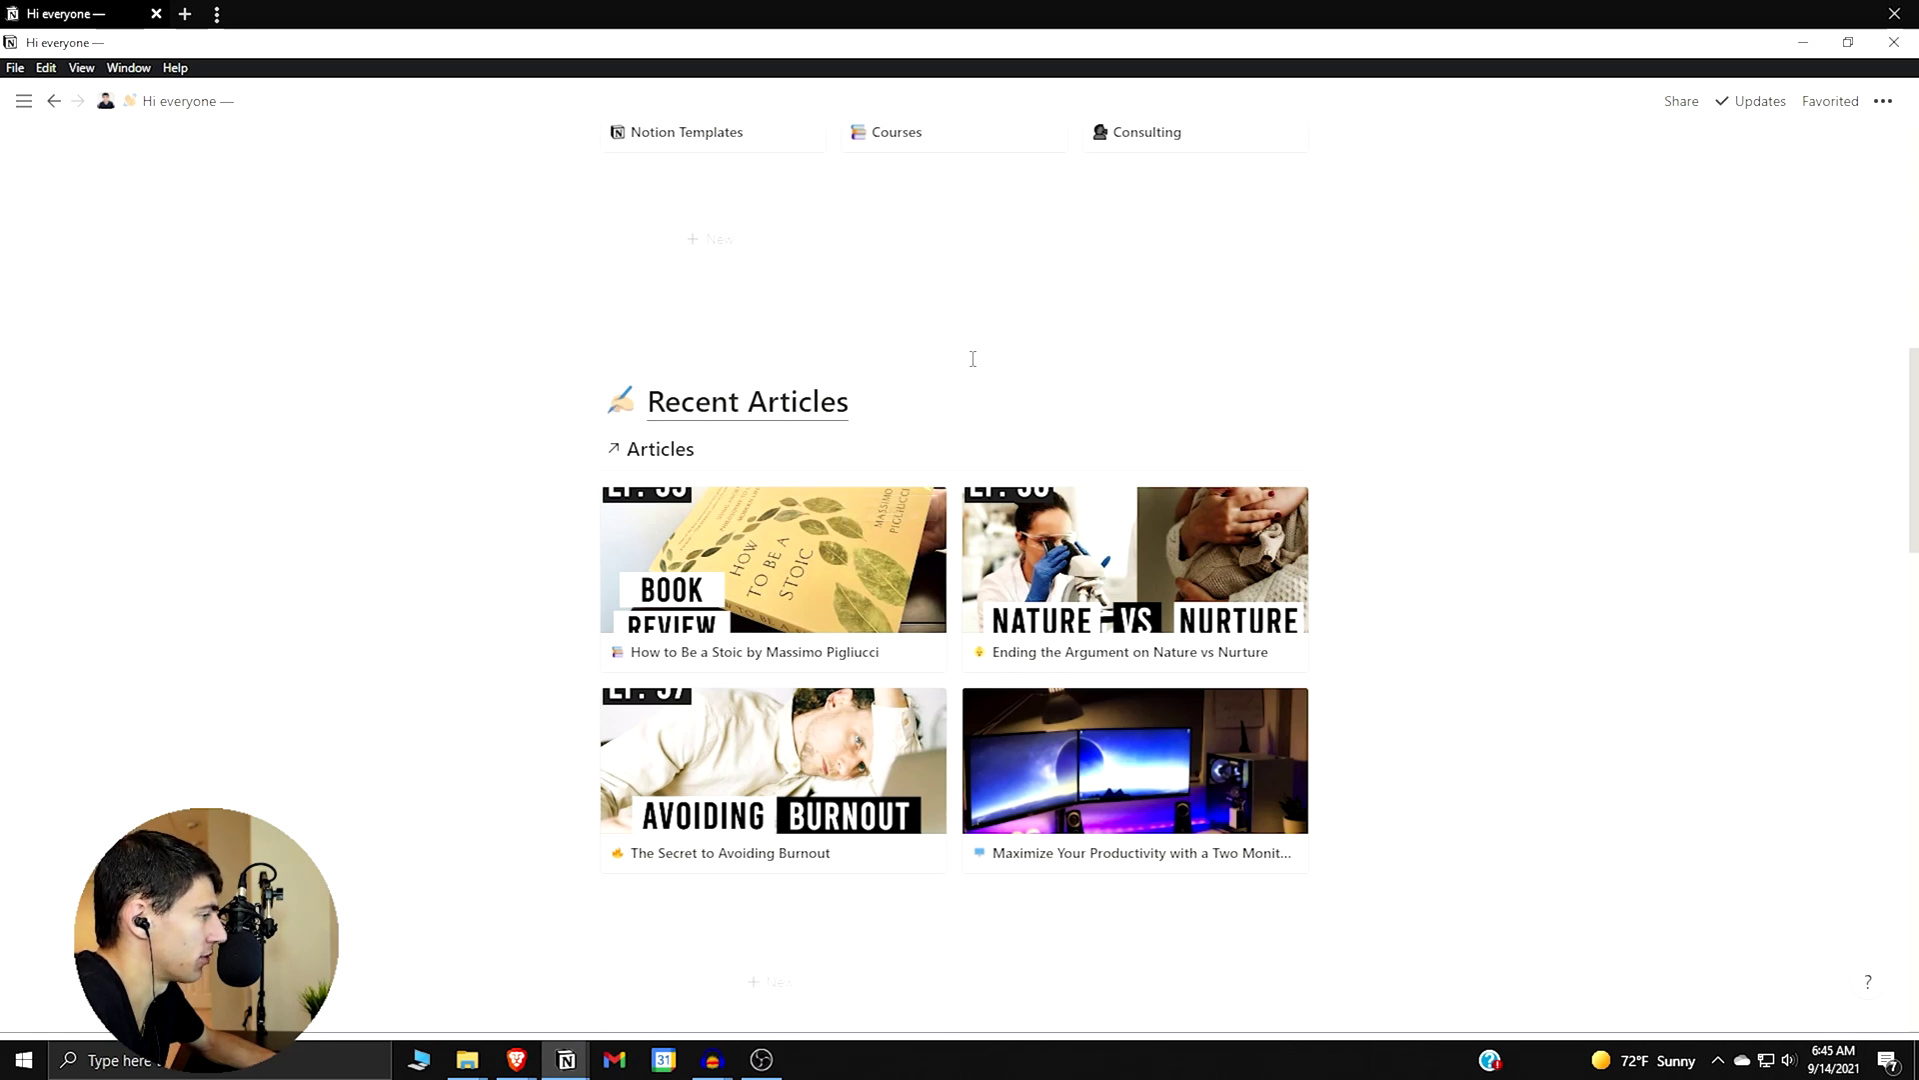
{"action": "scroll", "coordinate": [972, 358], "scroll_direction": "down", "scroll_amount": 2}
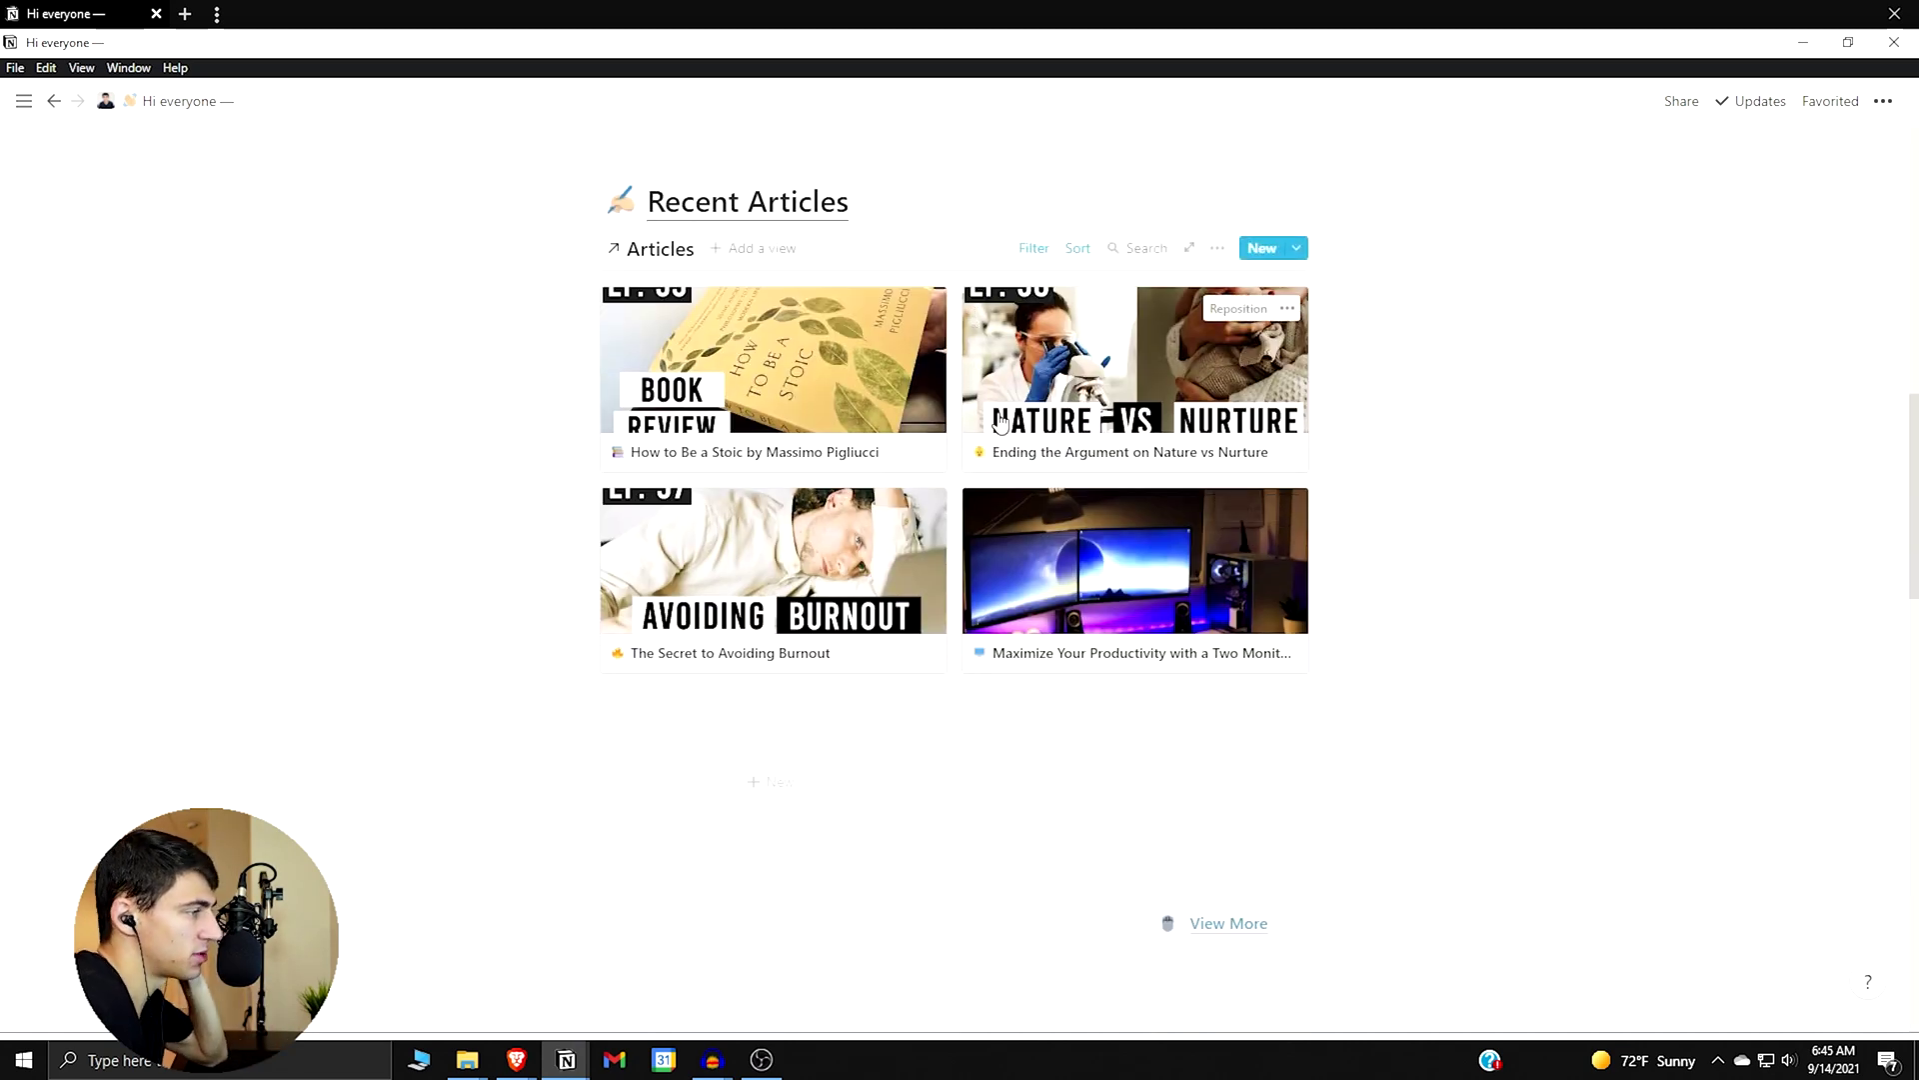
{"action": "scroll", "coordinate": [1000, 420], "scroll_direction": "up", "scroll_amount": 12}
{"action": "scroll", "coordinate": [1003, 424], "scroll_direction": "down", "scroll_amount": 4}
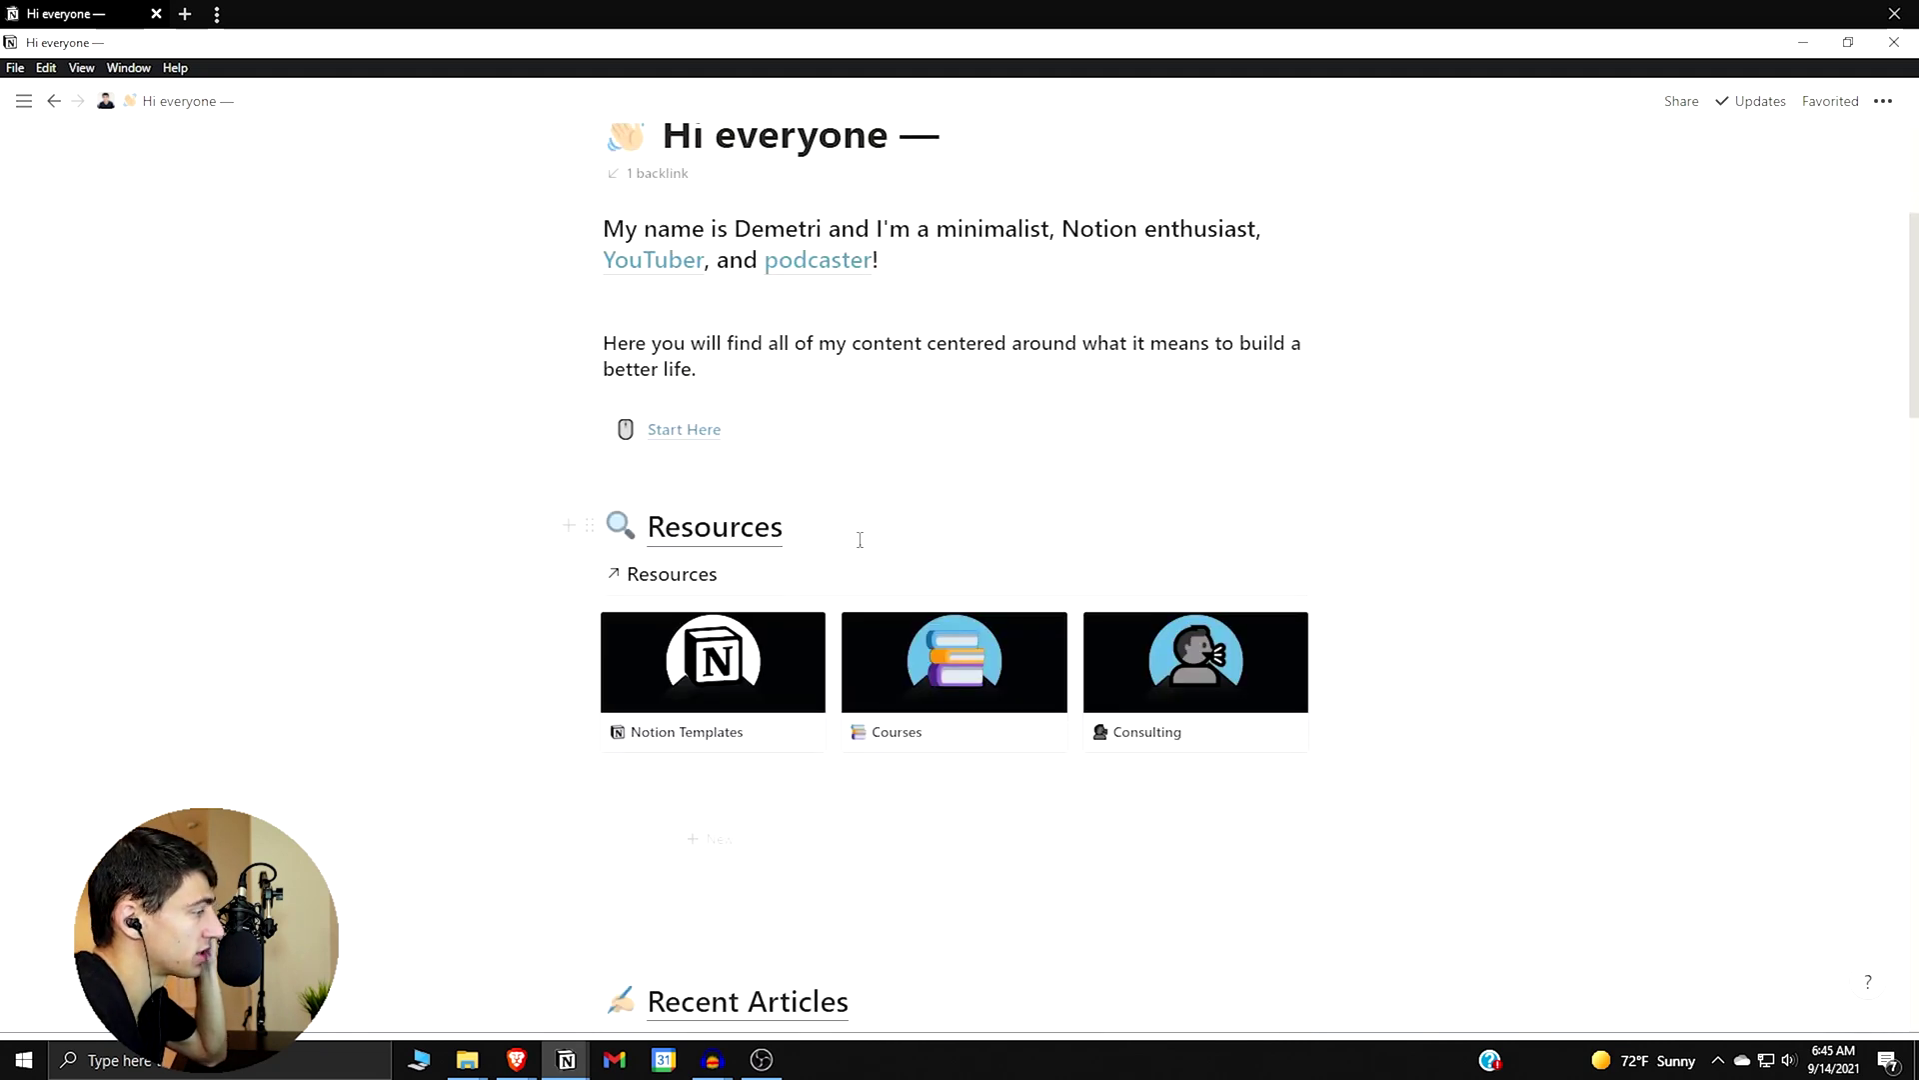
{"action": "scroll", "coordinate": [859, 540], "scroll_direction": "down", "scroll_amount": 15}
{"action": "scroll", "coordinate": [738, 562], "scroll_direction": "up", "scroll_amount": 2}
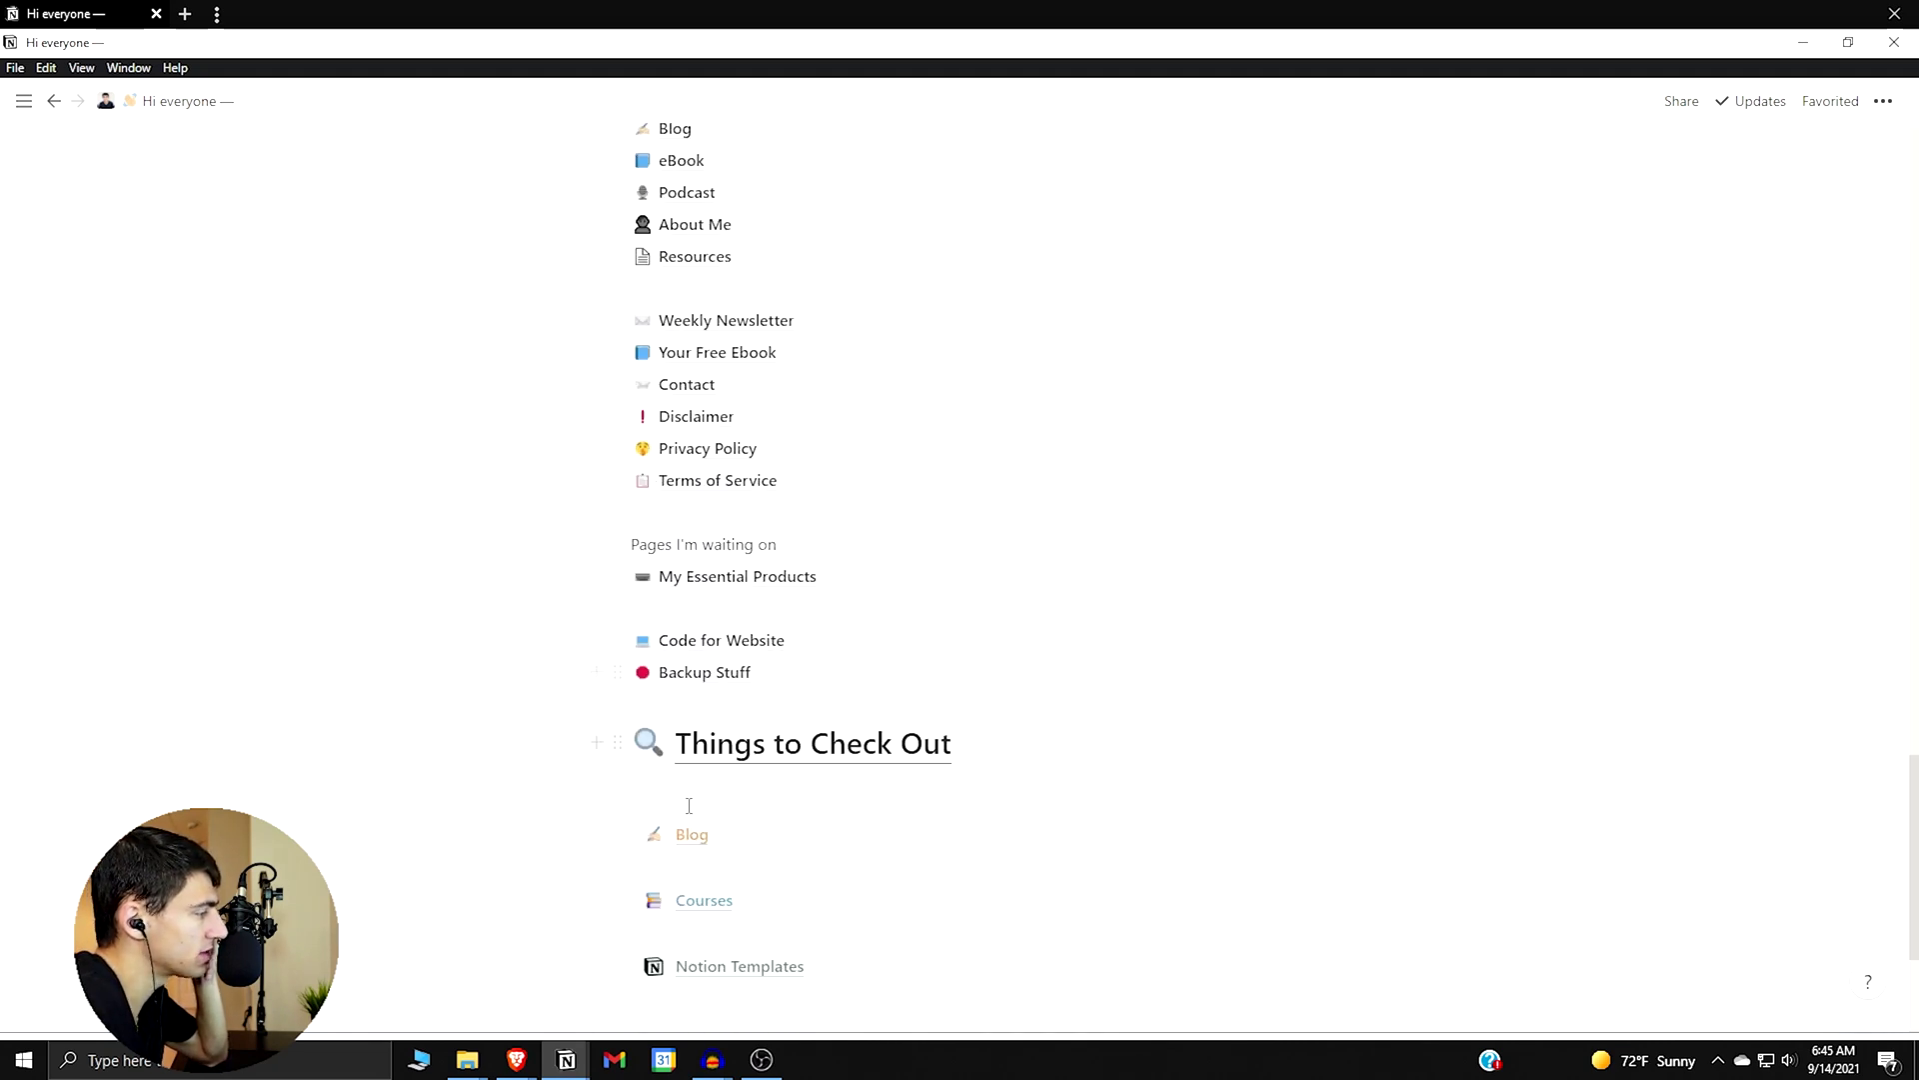
- Open the Blog page and preview its first article
{"action": "left_click", "coordinate": [691, 834]}
{"action": "scroll", "coordinate": [1040, 510], "scroll_direction": "down", "scroll_amount": 3}
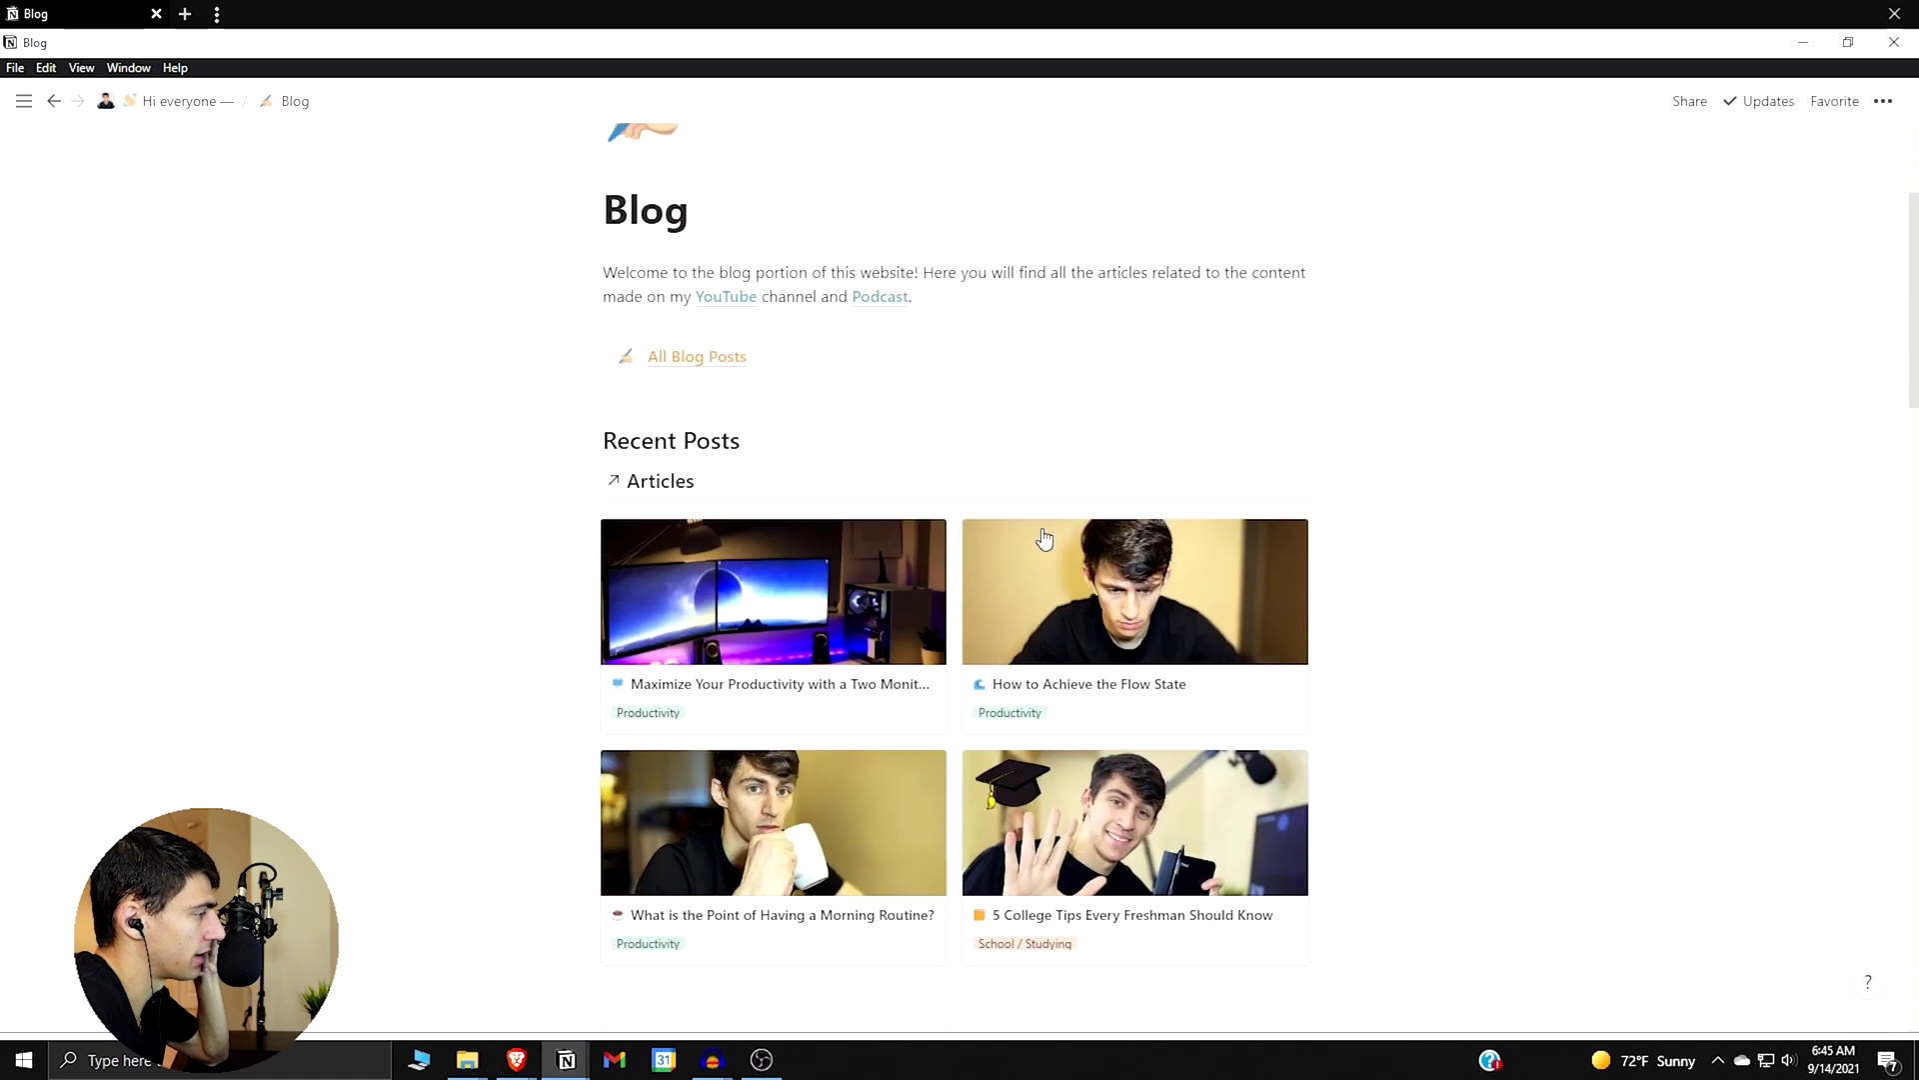
{"action": "left_click", "coordinate": [893, 600]}
{"action": "scroll", "coordinate": [900, 623], "scroll_direction": "down", "scroll_amount": 3}
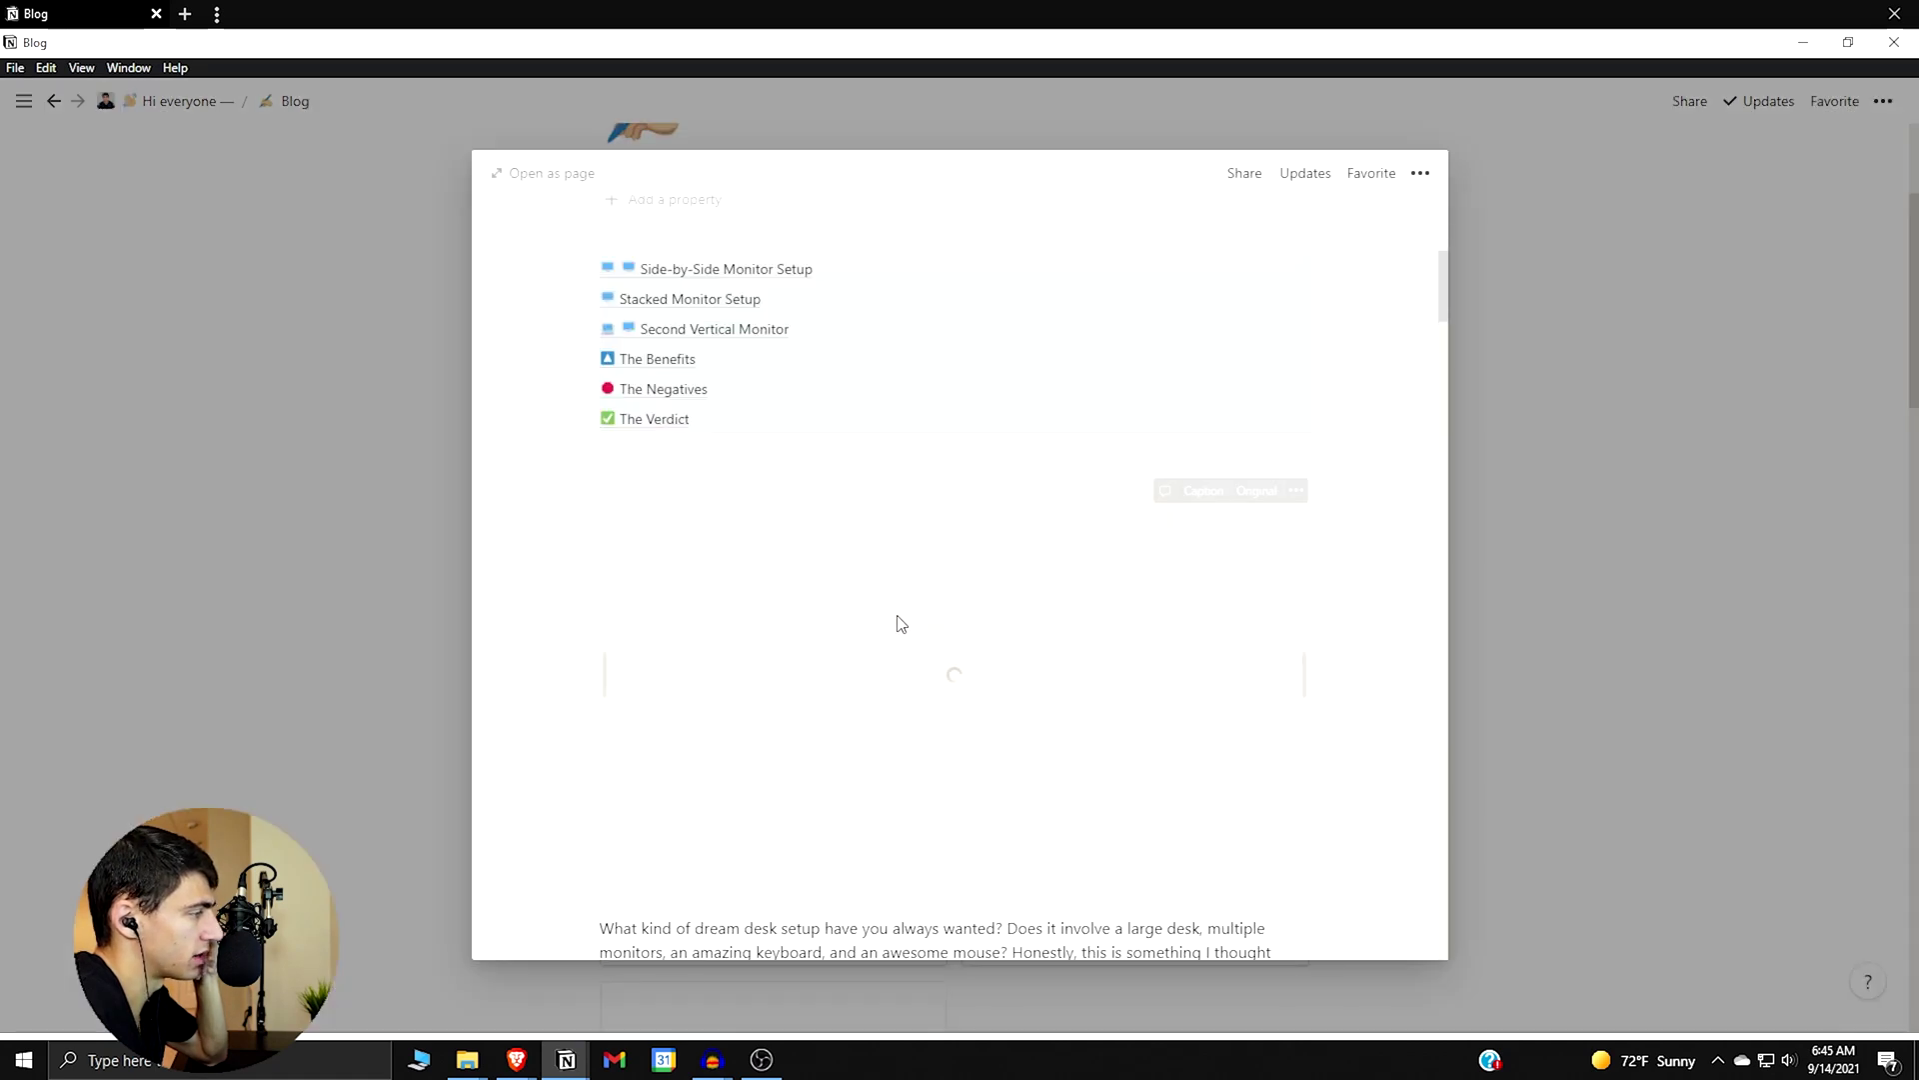
{"action": "scroll", "coordinate": [794, 689], "scroll_direction": "down", "scroll_amount": 4}
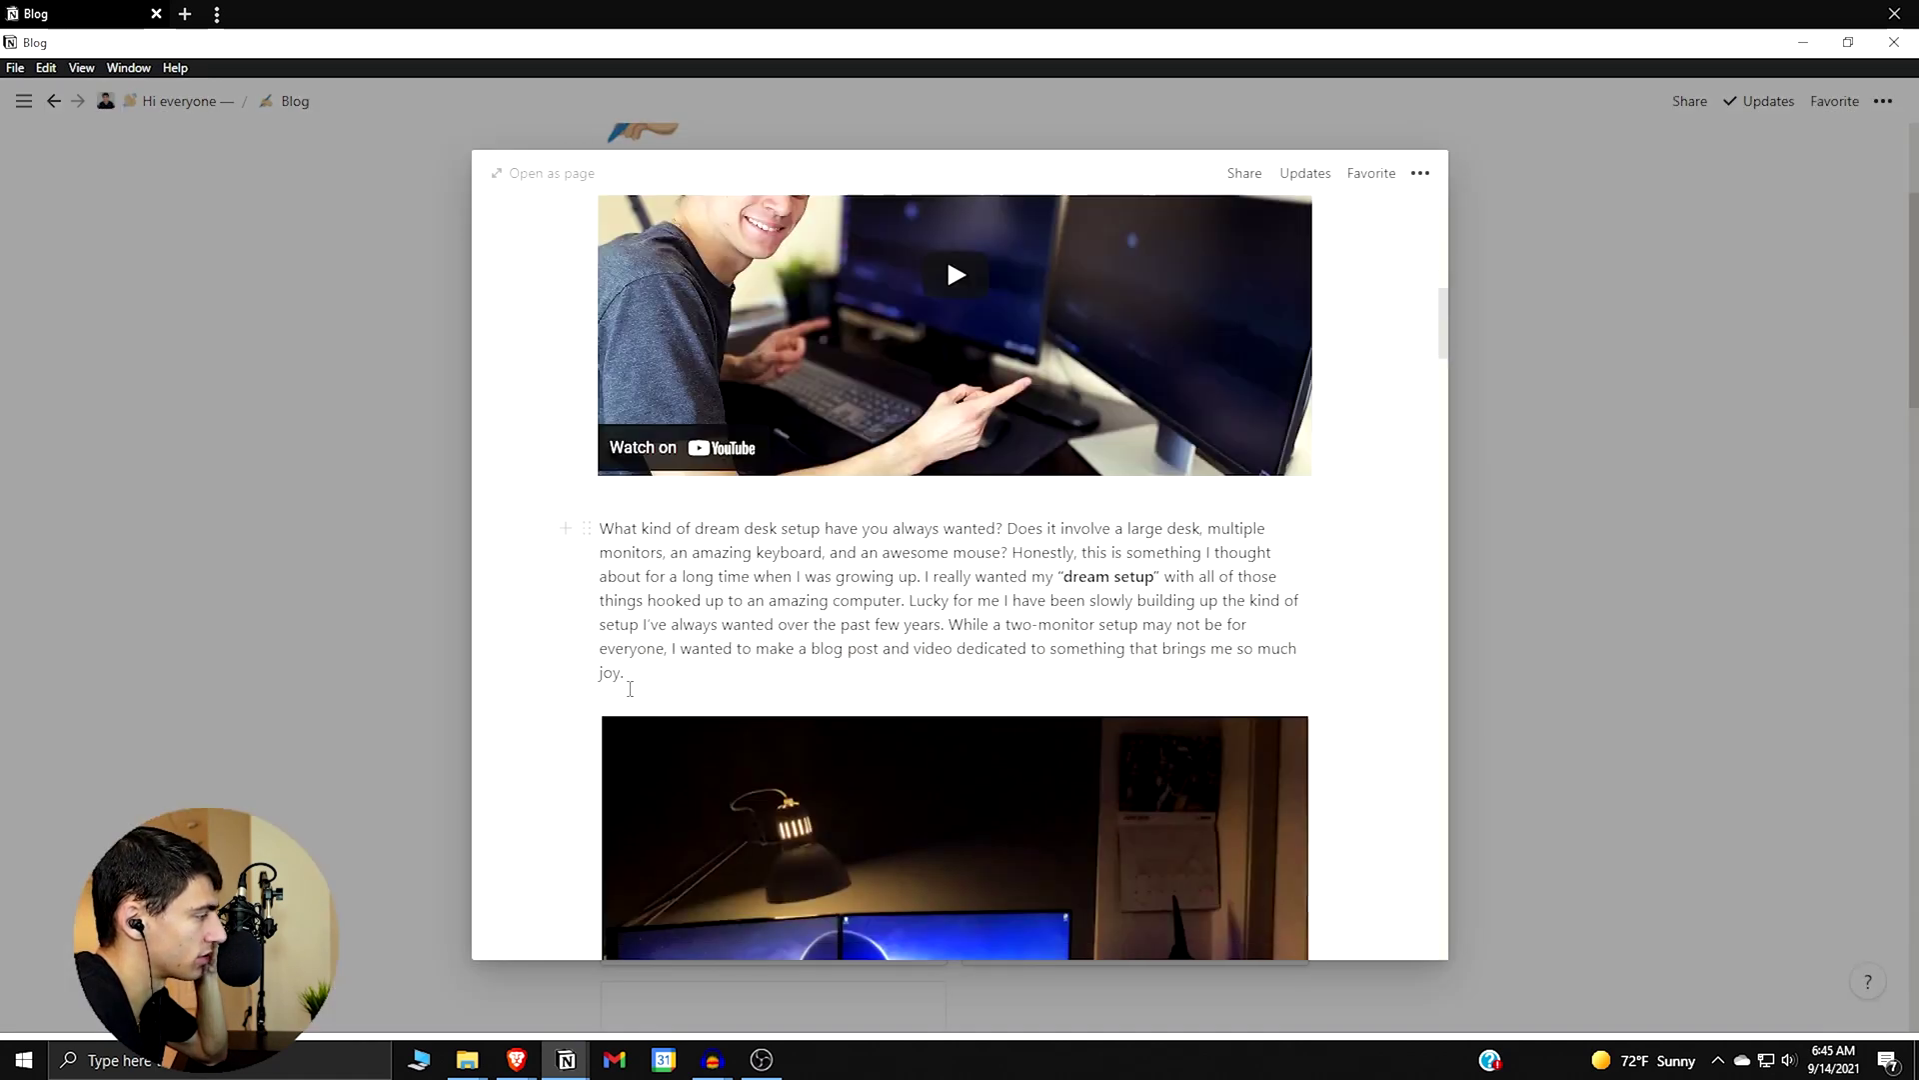
{"action": "scroll", "coordinate": [668, 529], "scroll_direction": "down", "scroll_amount": 8}
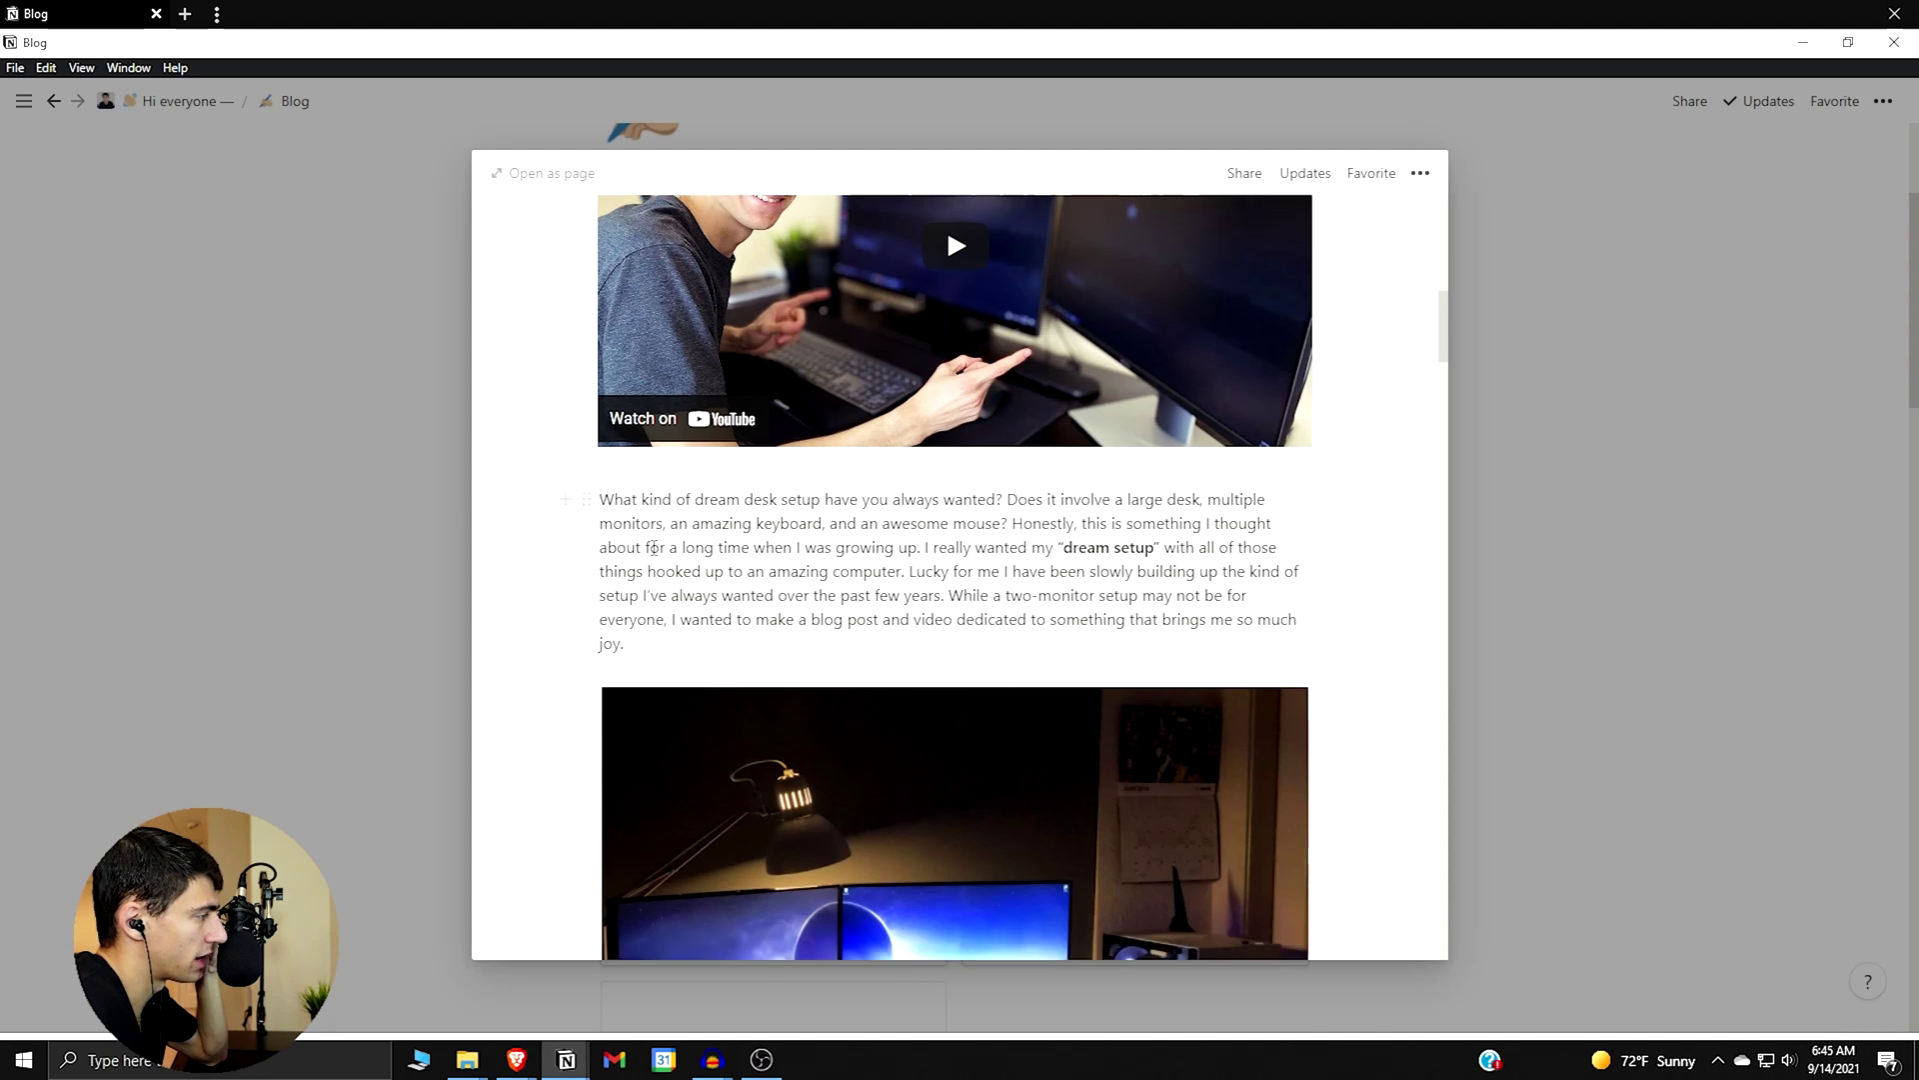
{"action": "scroll", "coordinate": [668, 557], "scroll_direction": "up", "scroll_amount": 6}
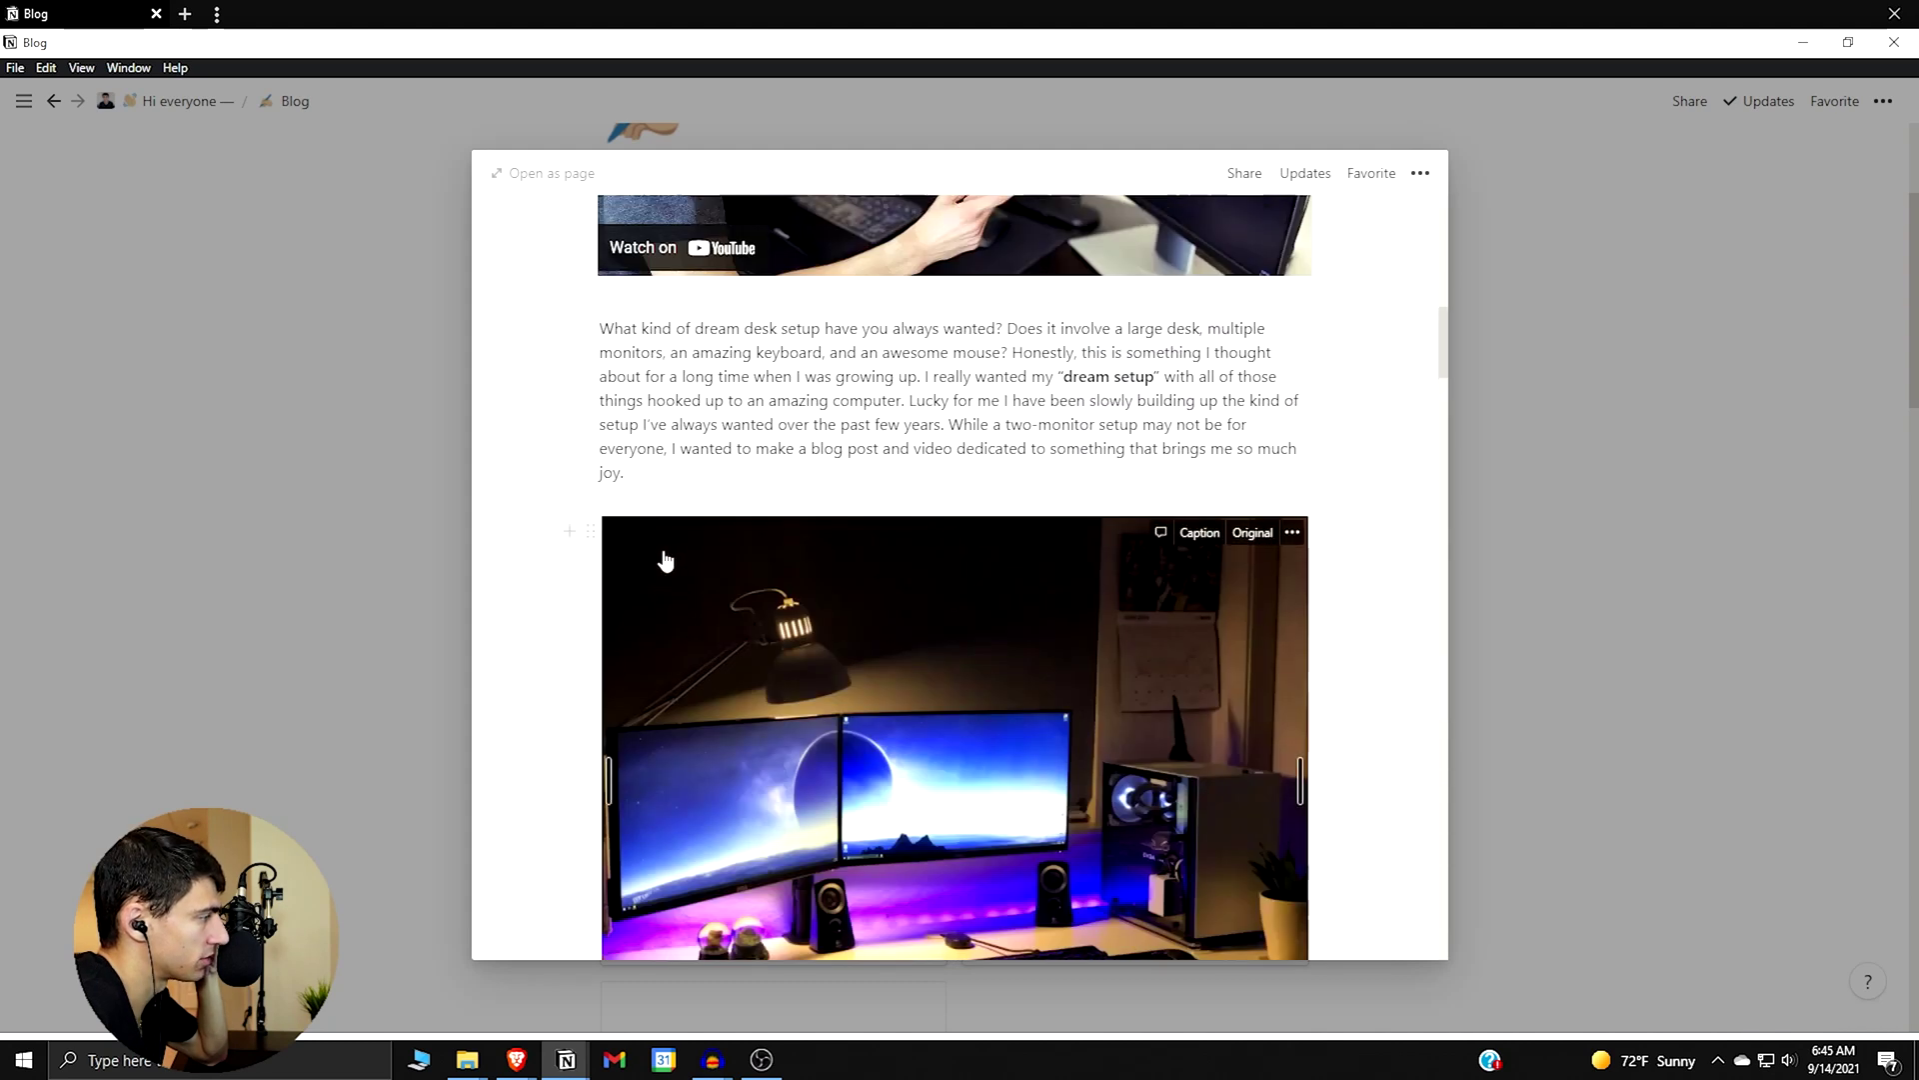
- Insert blank lines after the intro and the first Side-by-Side paragraphs
{"action": "key", "text": "Return"}
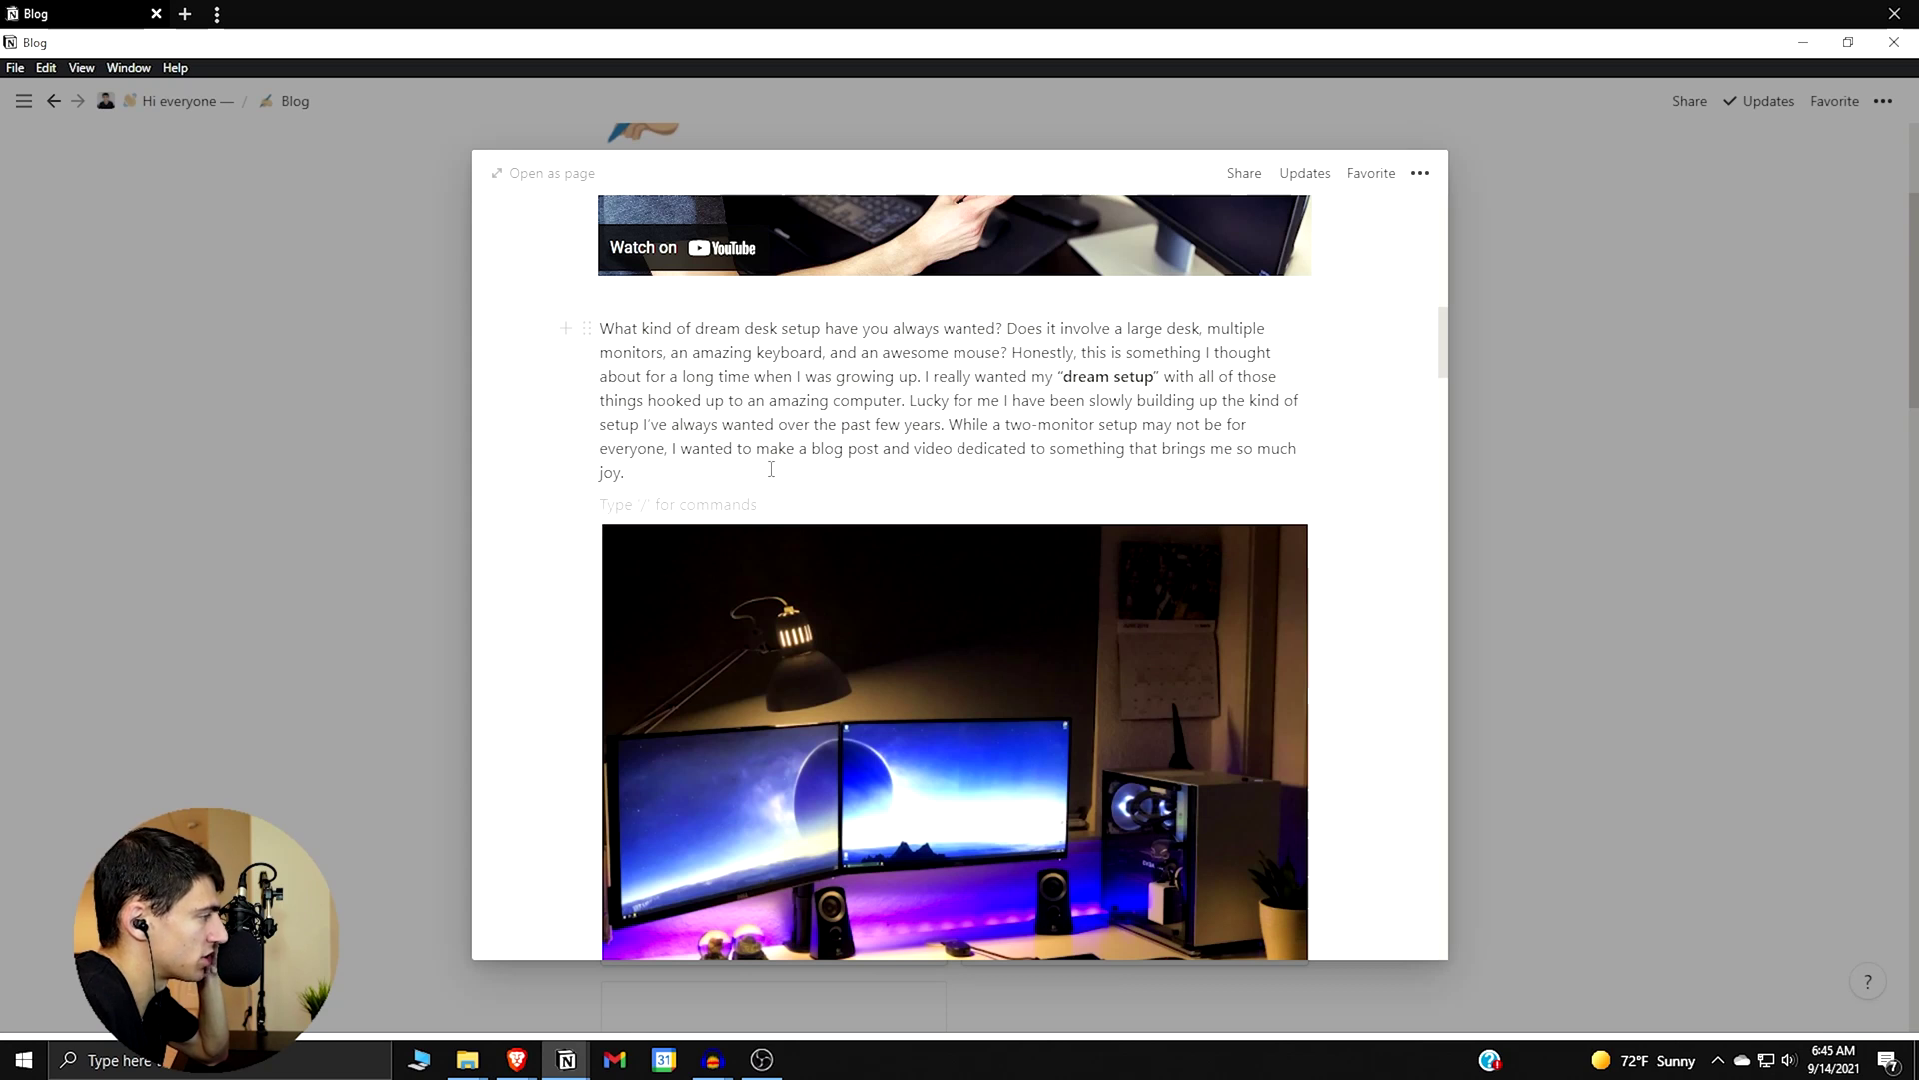
{"action": "scroll", "coordinate": [771, 469], "scroll_direction": "down", "scroll_amount": 6}
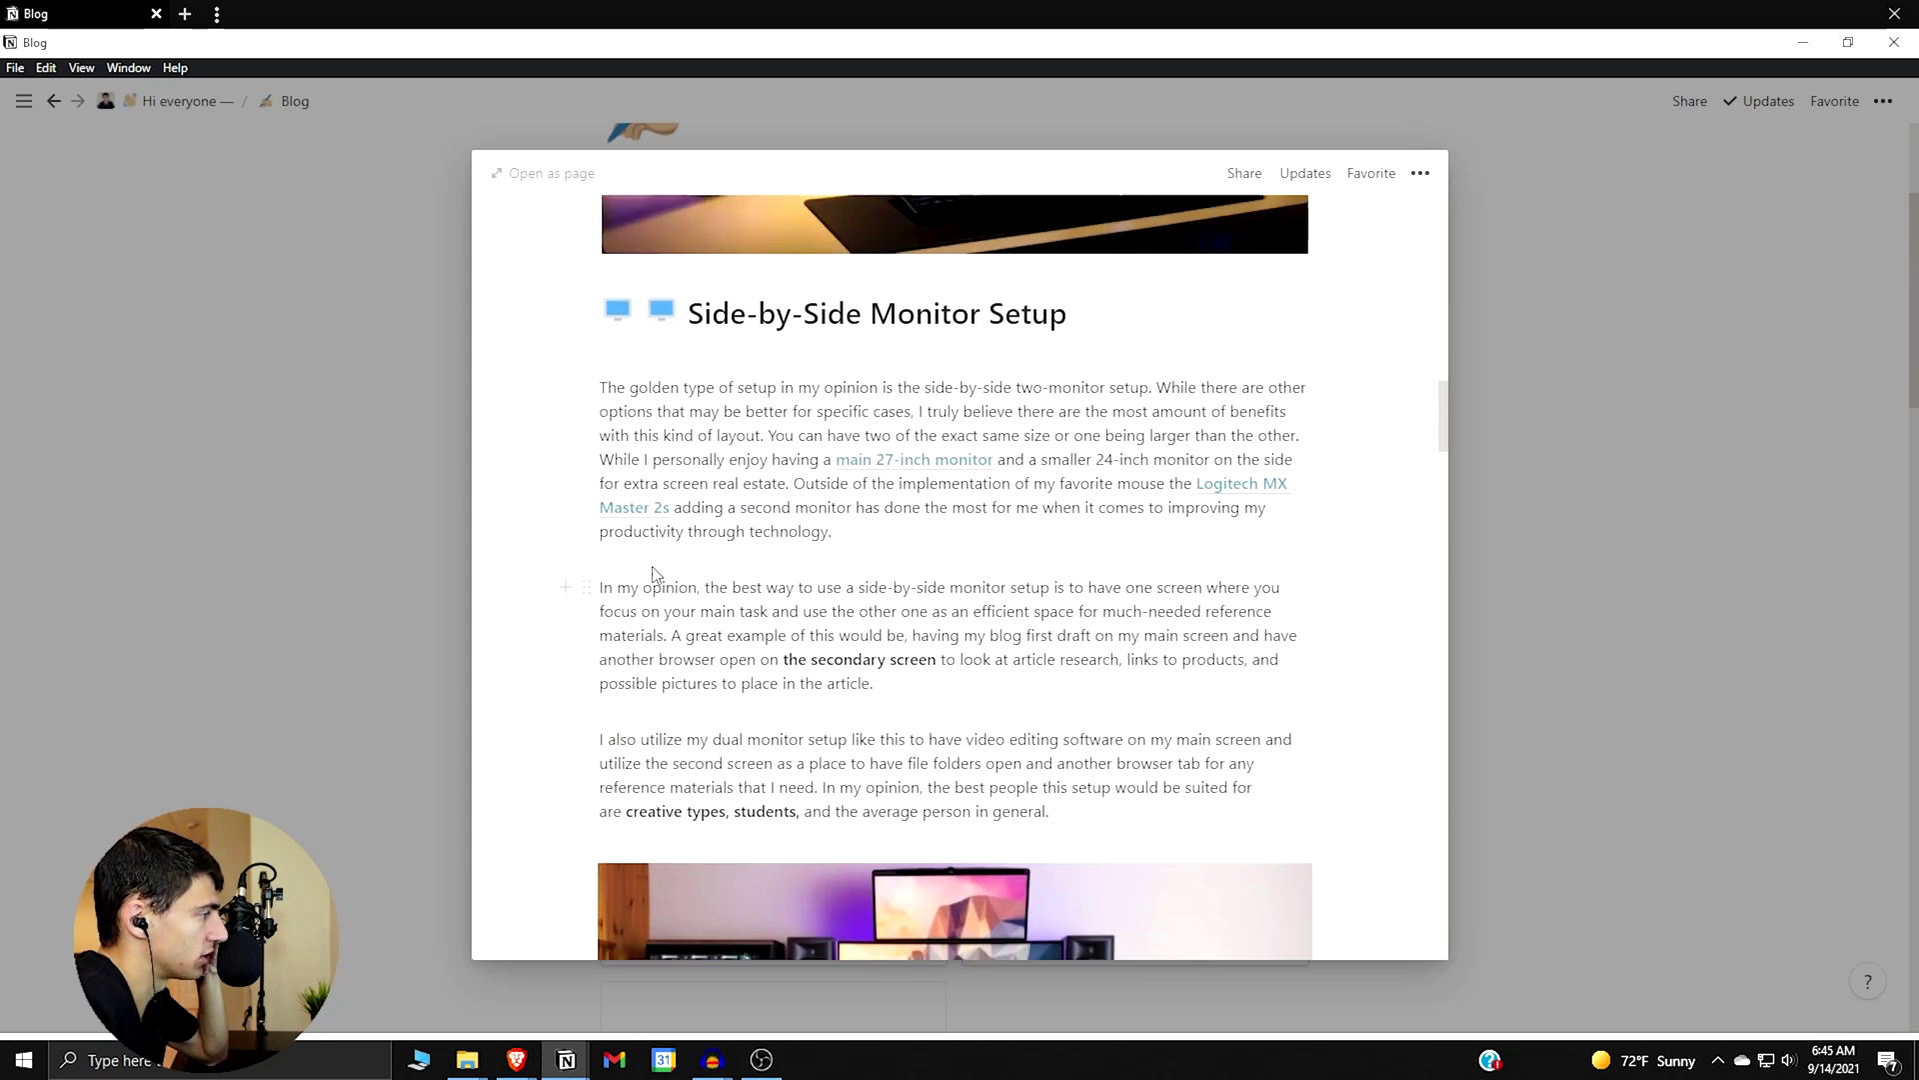
{"action": "left_click", "coordinate": [601, 565]}
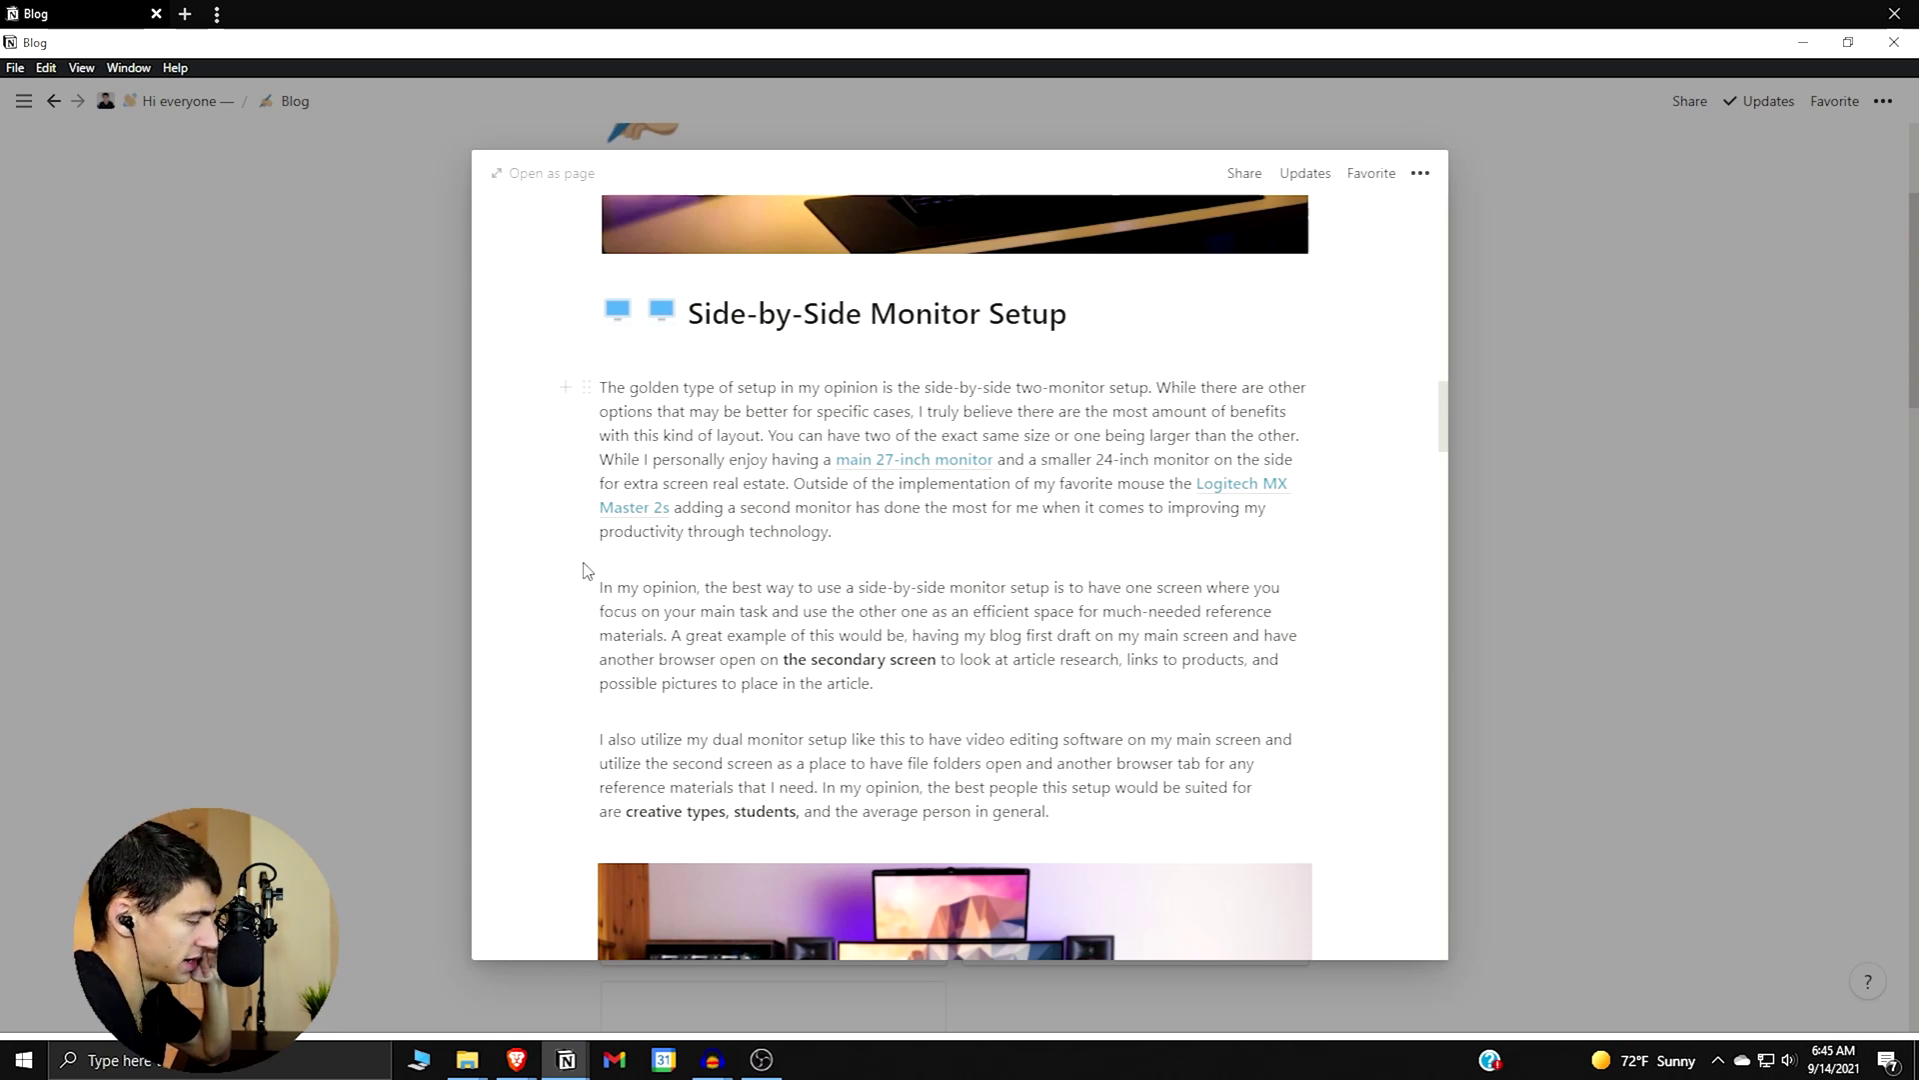
{"action": "key", "text": "Return"}
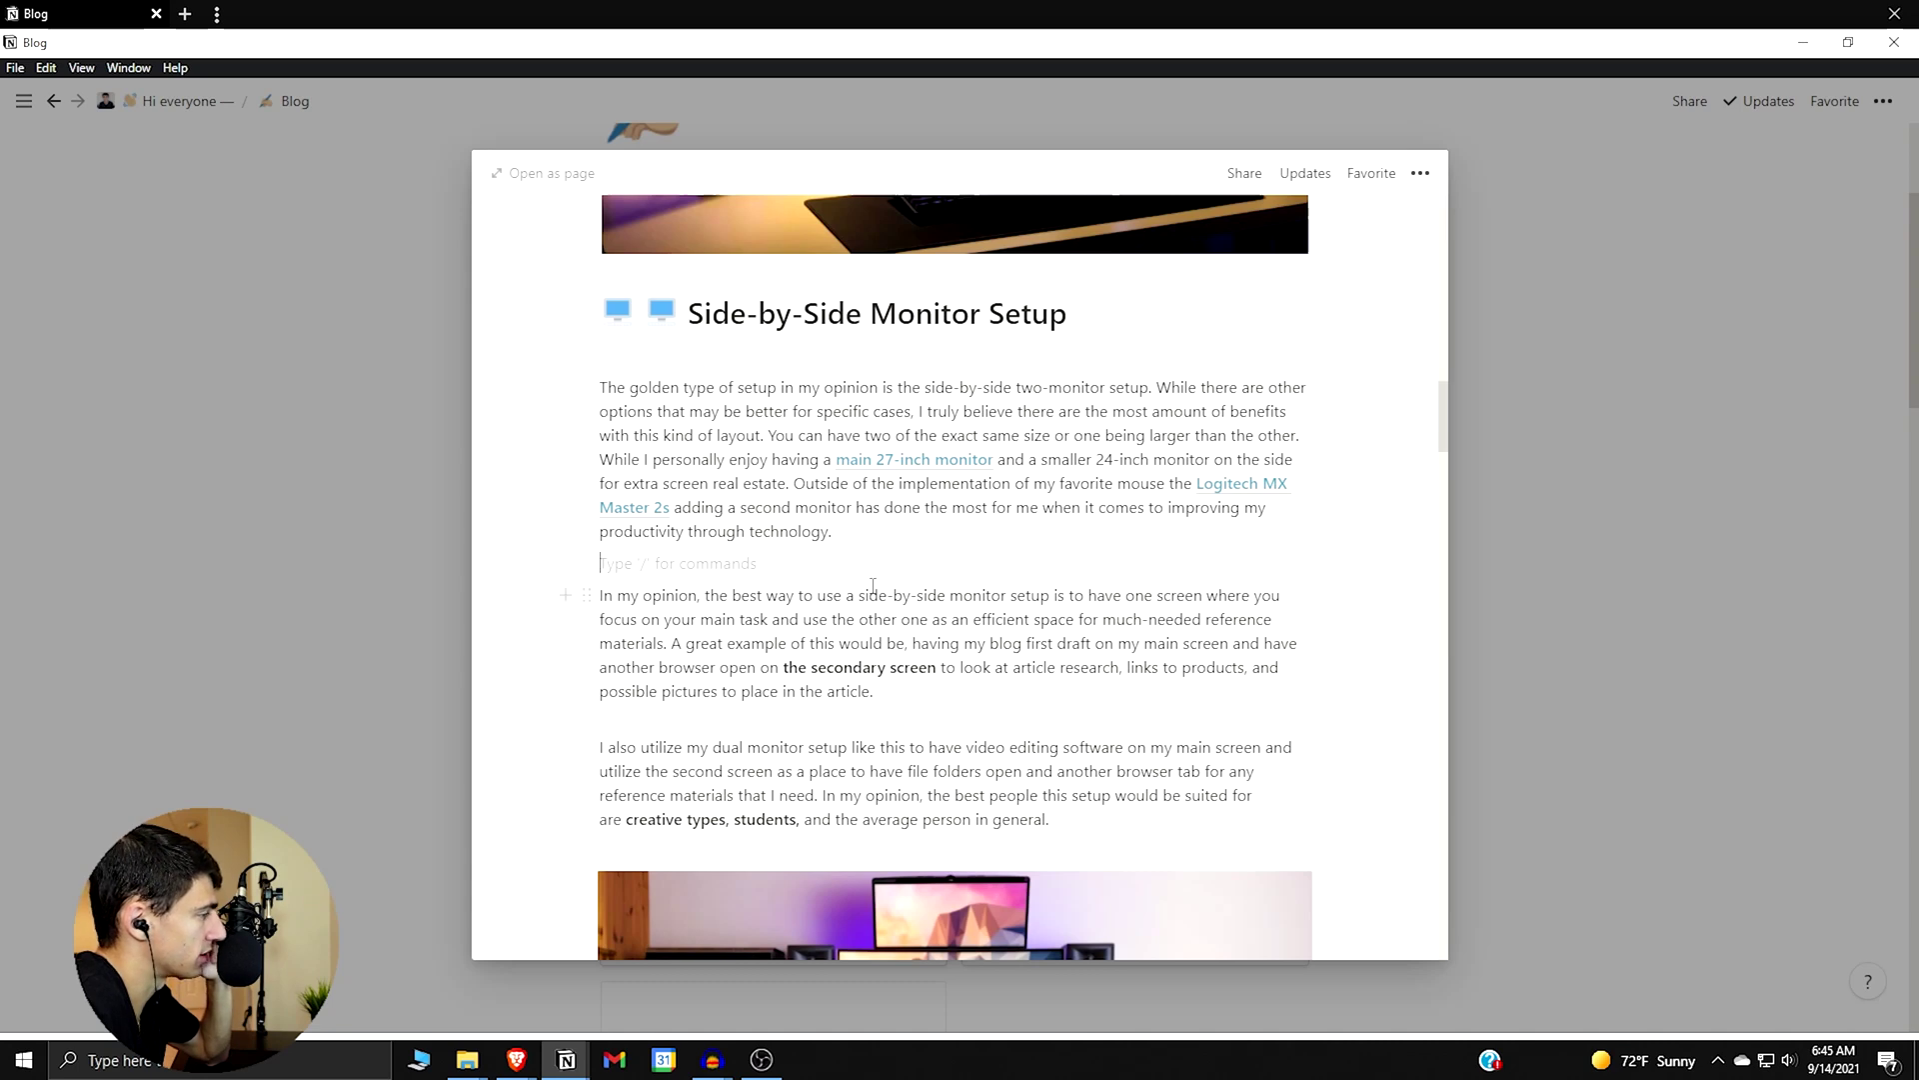
{"action": "scroll", "coordinate": [873, 586], "scroll_direction": "up", "scroll_amount": 10}
- Close the article preview and go back to the Hi everyone home page
{"action": "key", "text": "alt+Tab"}
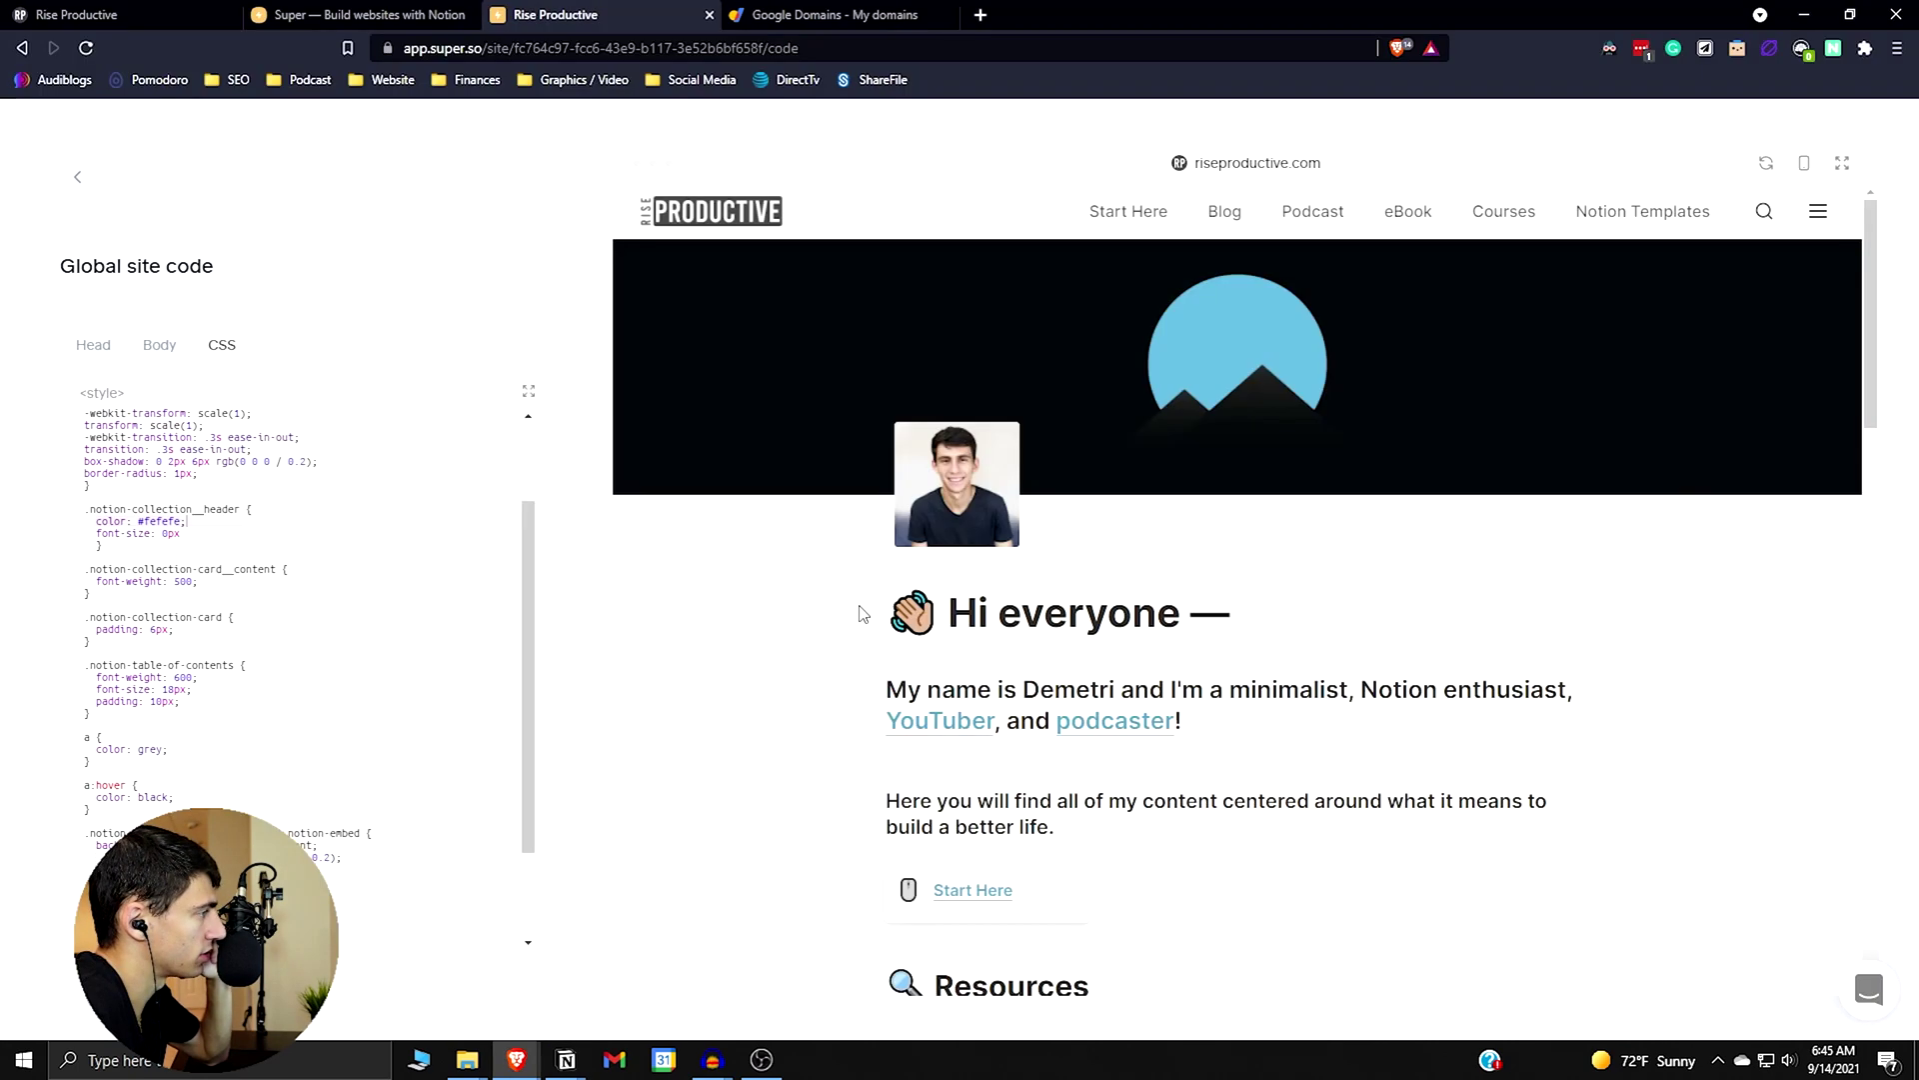
{"action": "key", "text": "alt+Tab"}
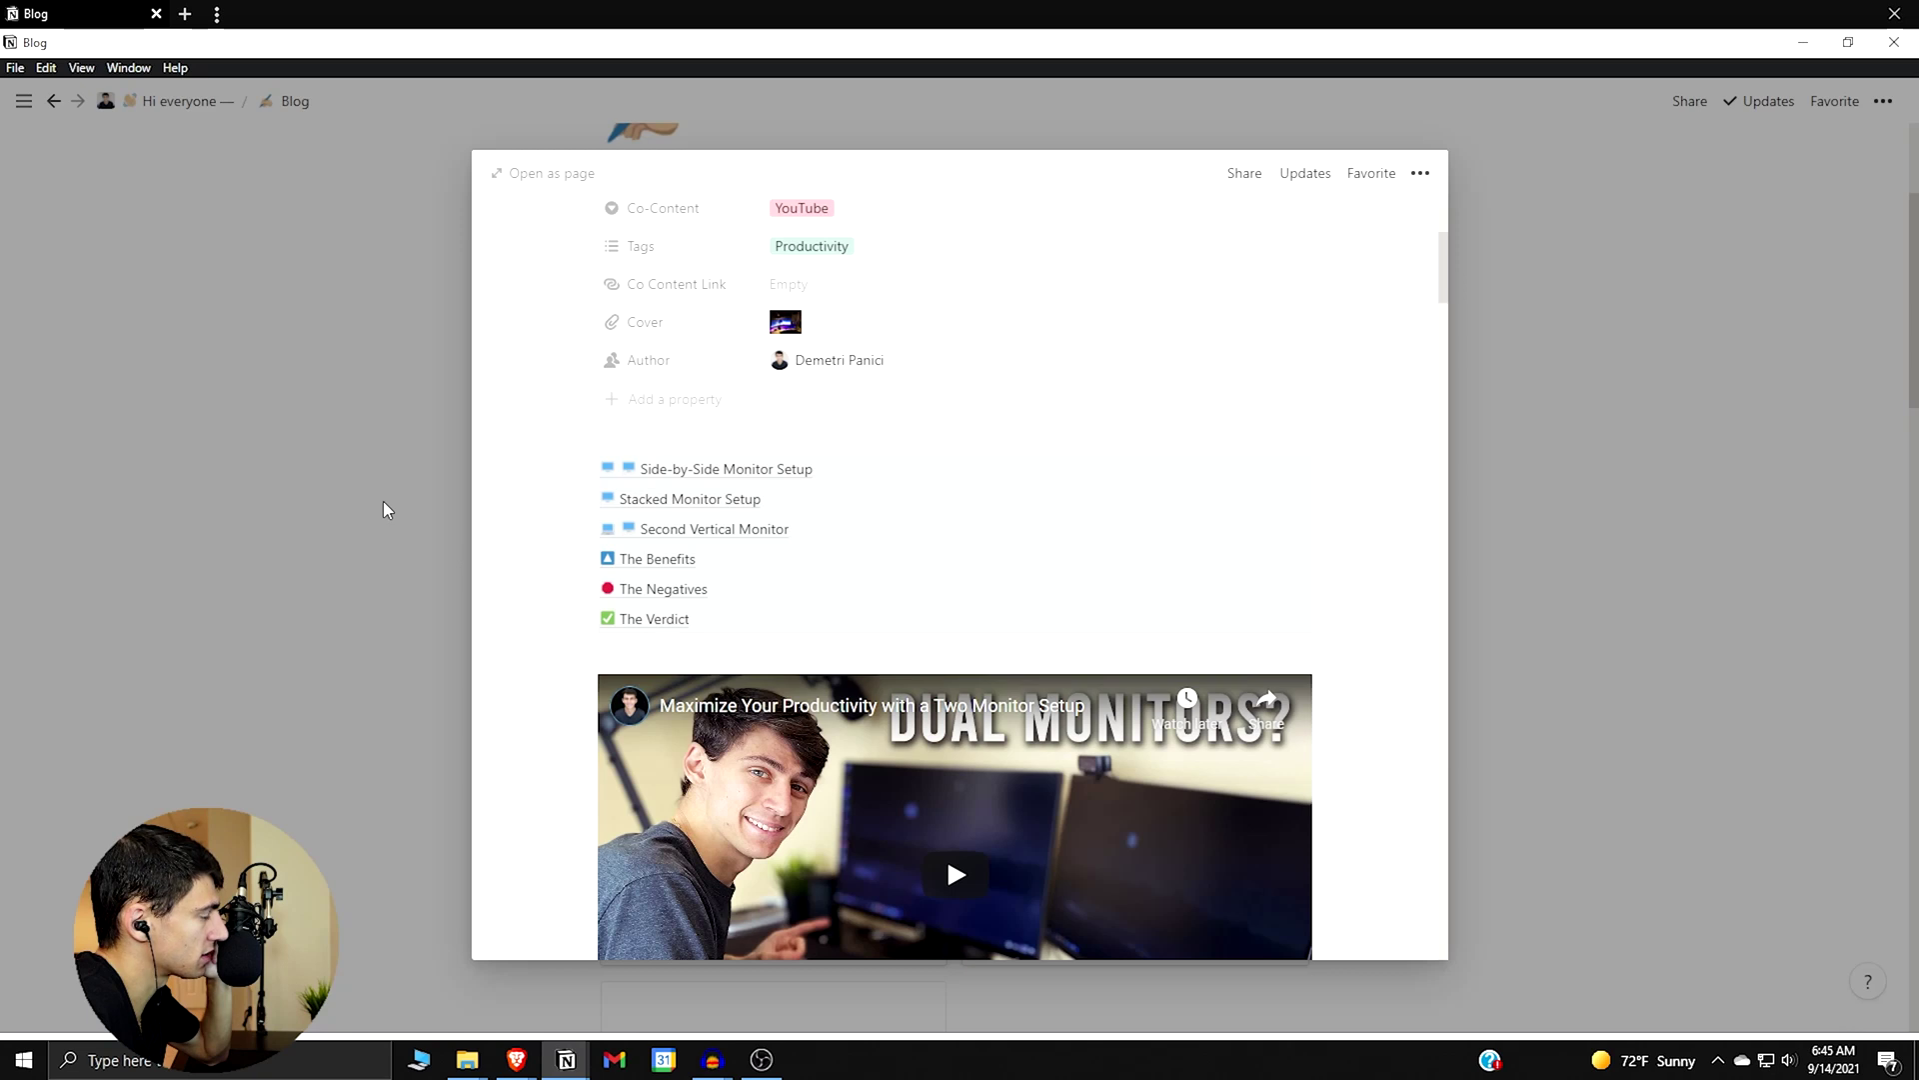
{"action": "left_click", "coordinate": [389, 499]}
{"action": "left_click", "coordinate": [180, 101]}
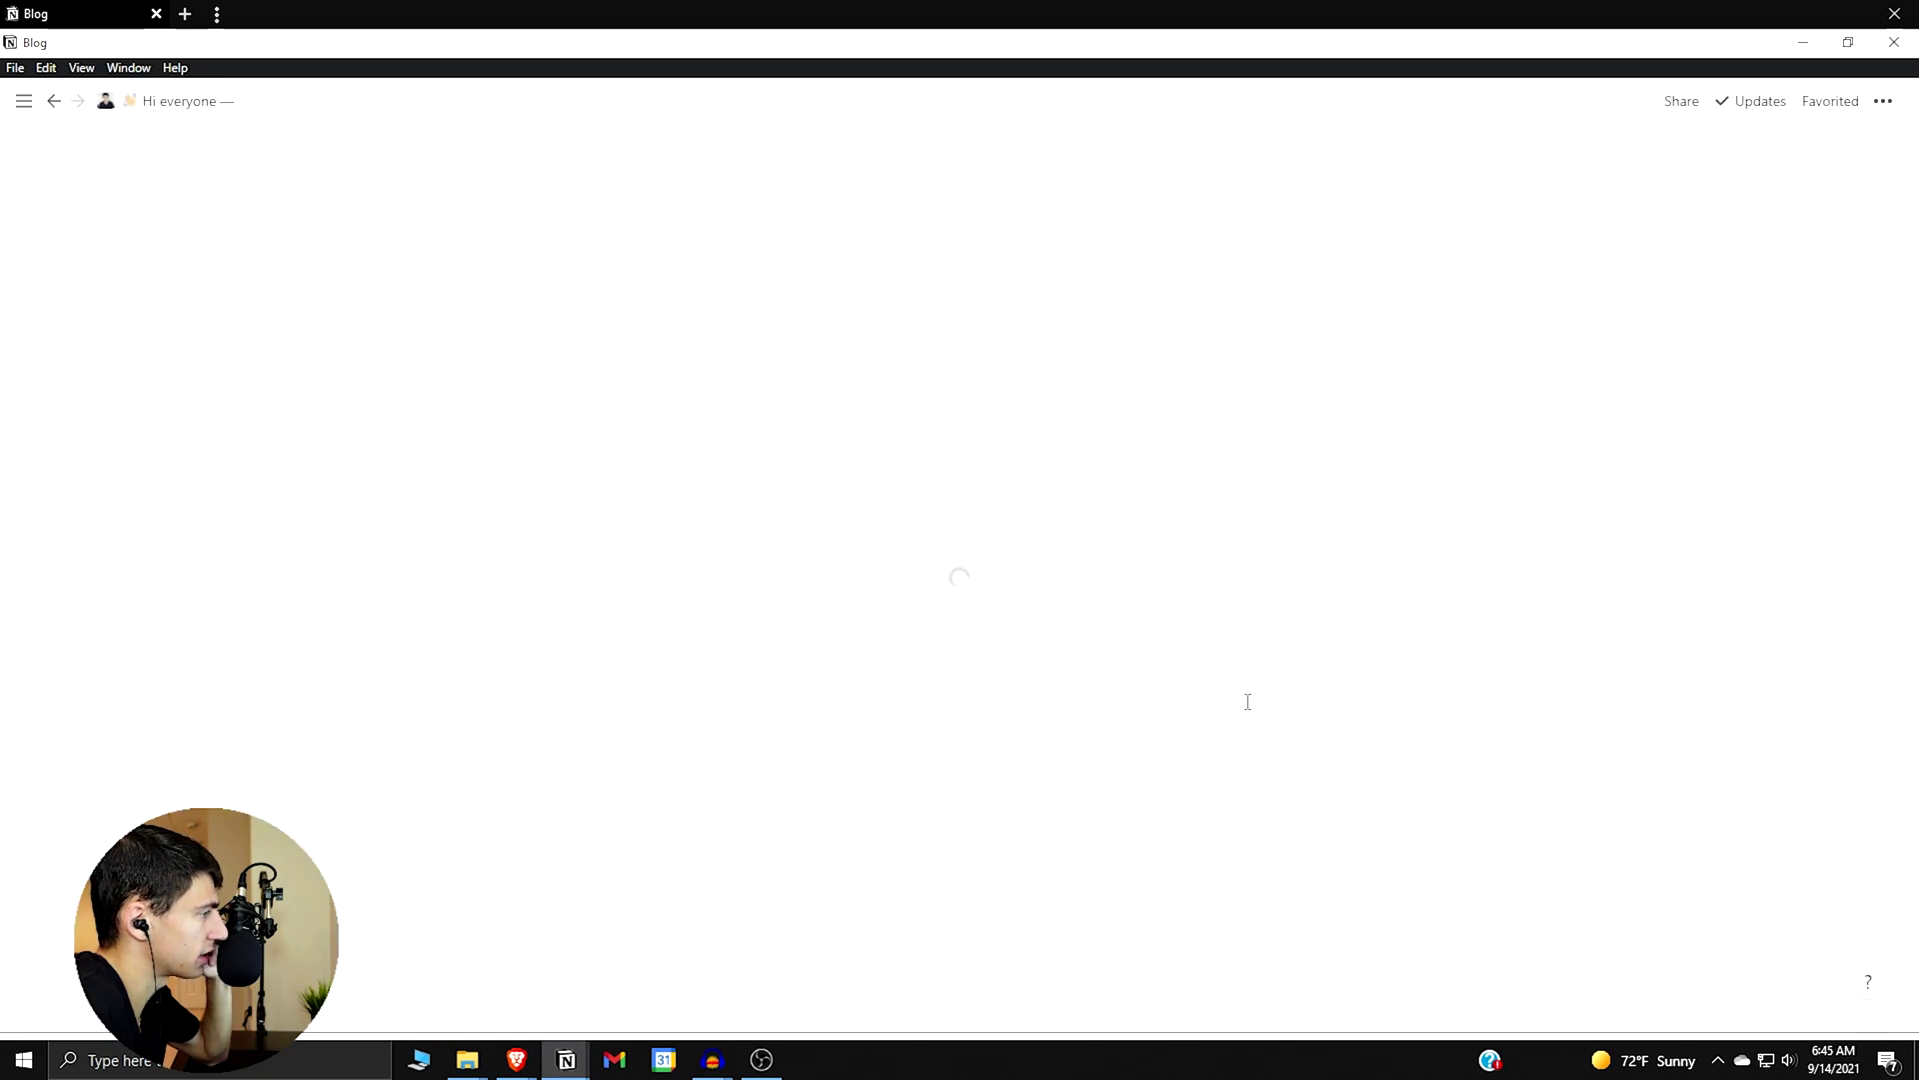
{"action": "scroll", "coordinate": [1301, 678], "scroll_direction": "down", "scroll_amount": 20}
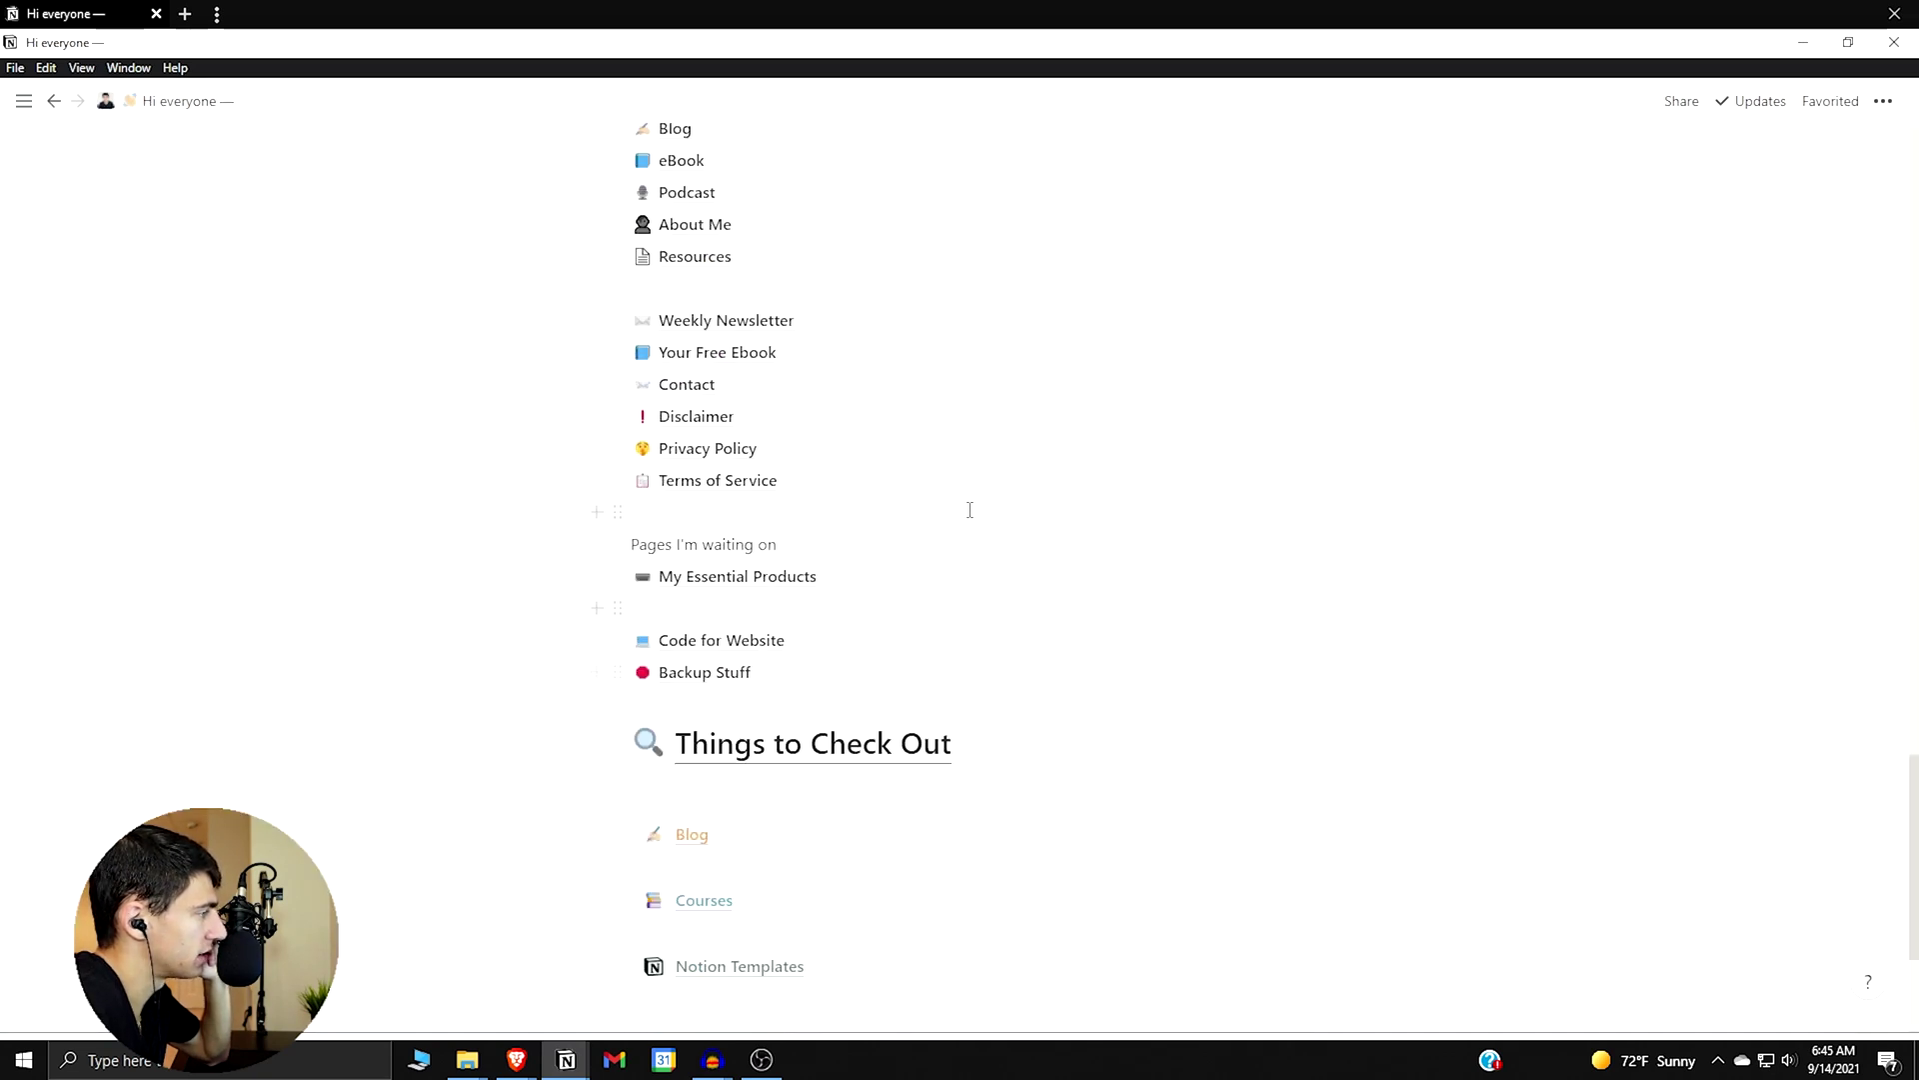
{"action": "scroll", "coordinate": [713, 784], "scroll_direction": "up", "scroll_amount": 5}
{"action": "scroll", "coordinate": [784, 805], "scroll_direction": "down", "scroll_amount": 3}
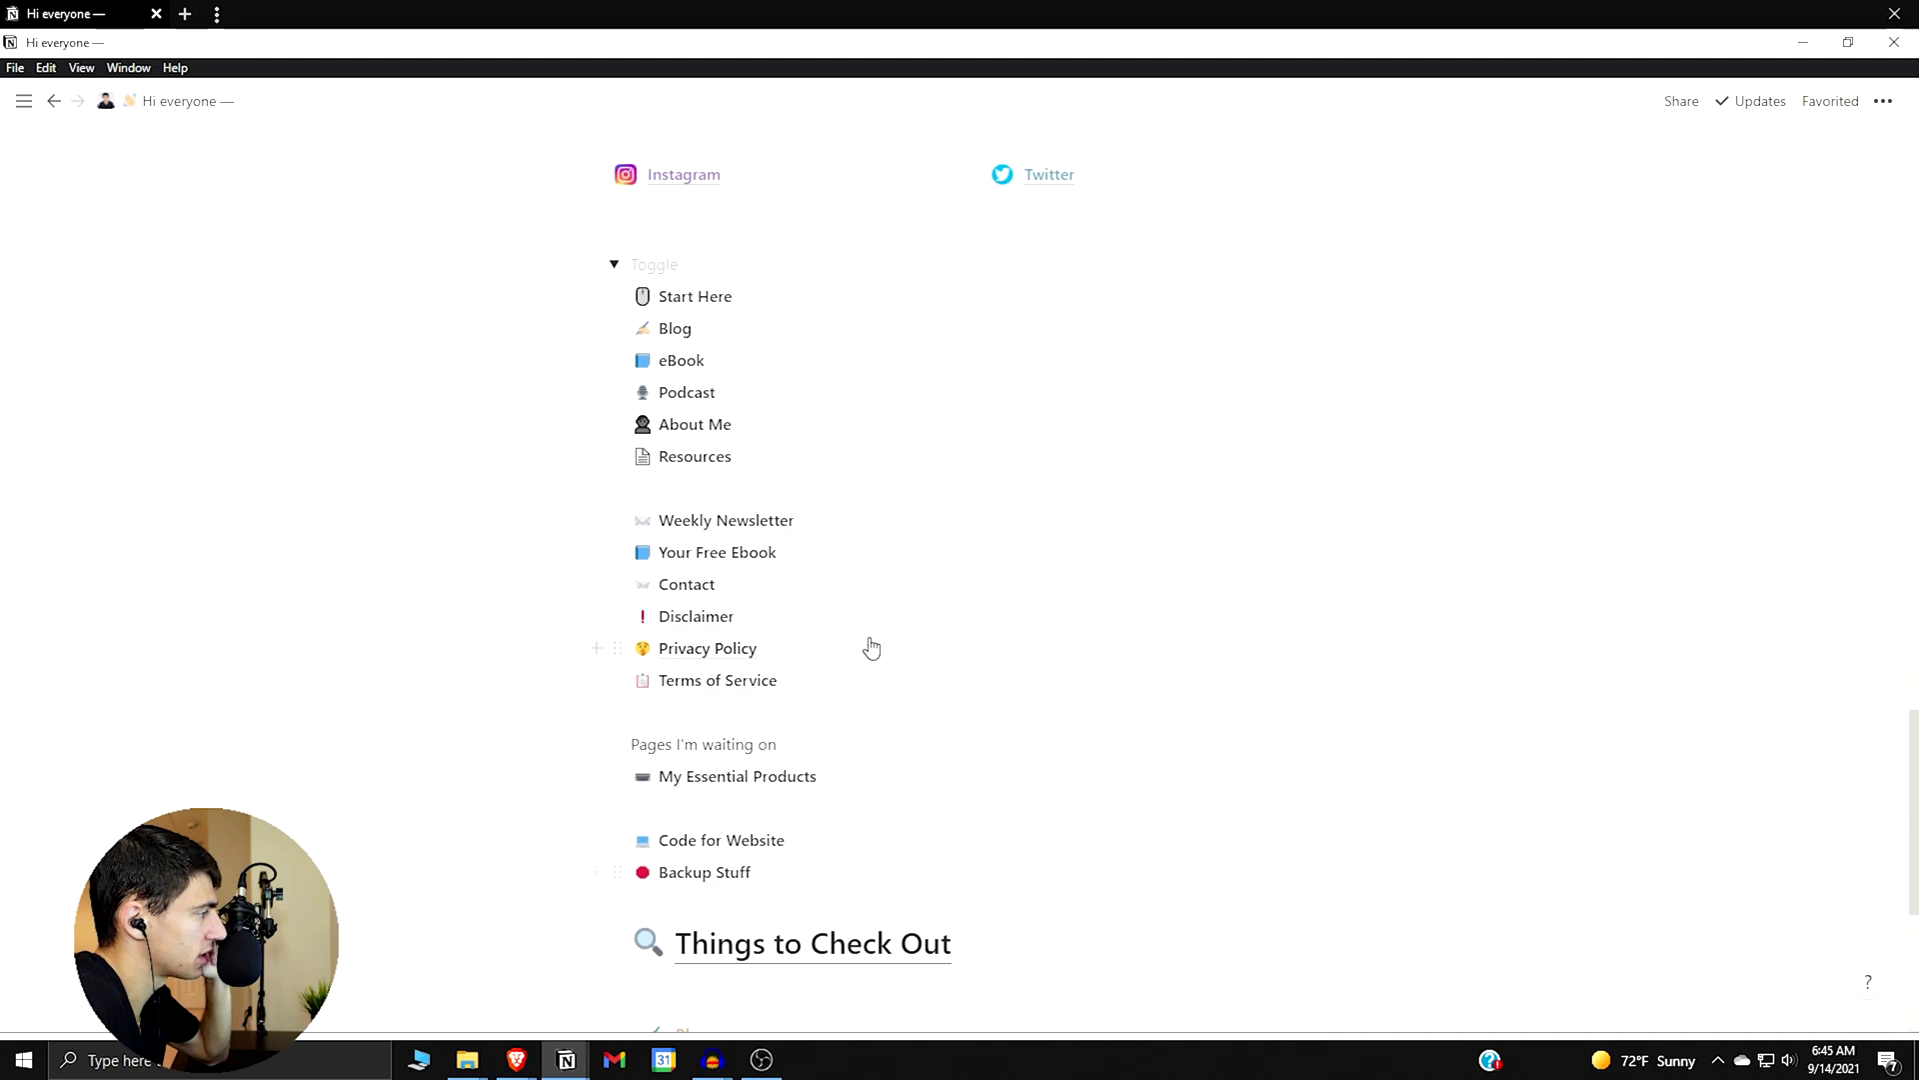
{"action": "scroll", "coordinate": [870, 647], "scroll_direction": "up", "scroll_amount": 3}
{"action": "scroll", "coordinate": [870, 648], "scroll_direction": "up", "scroll_amount": 1}
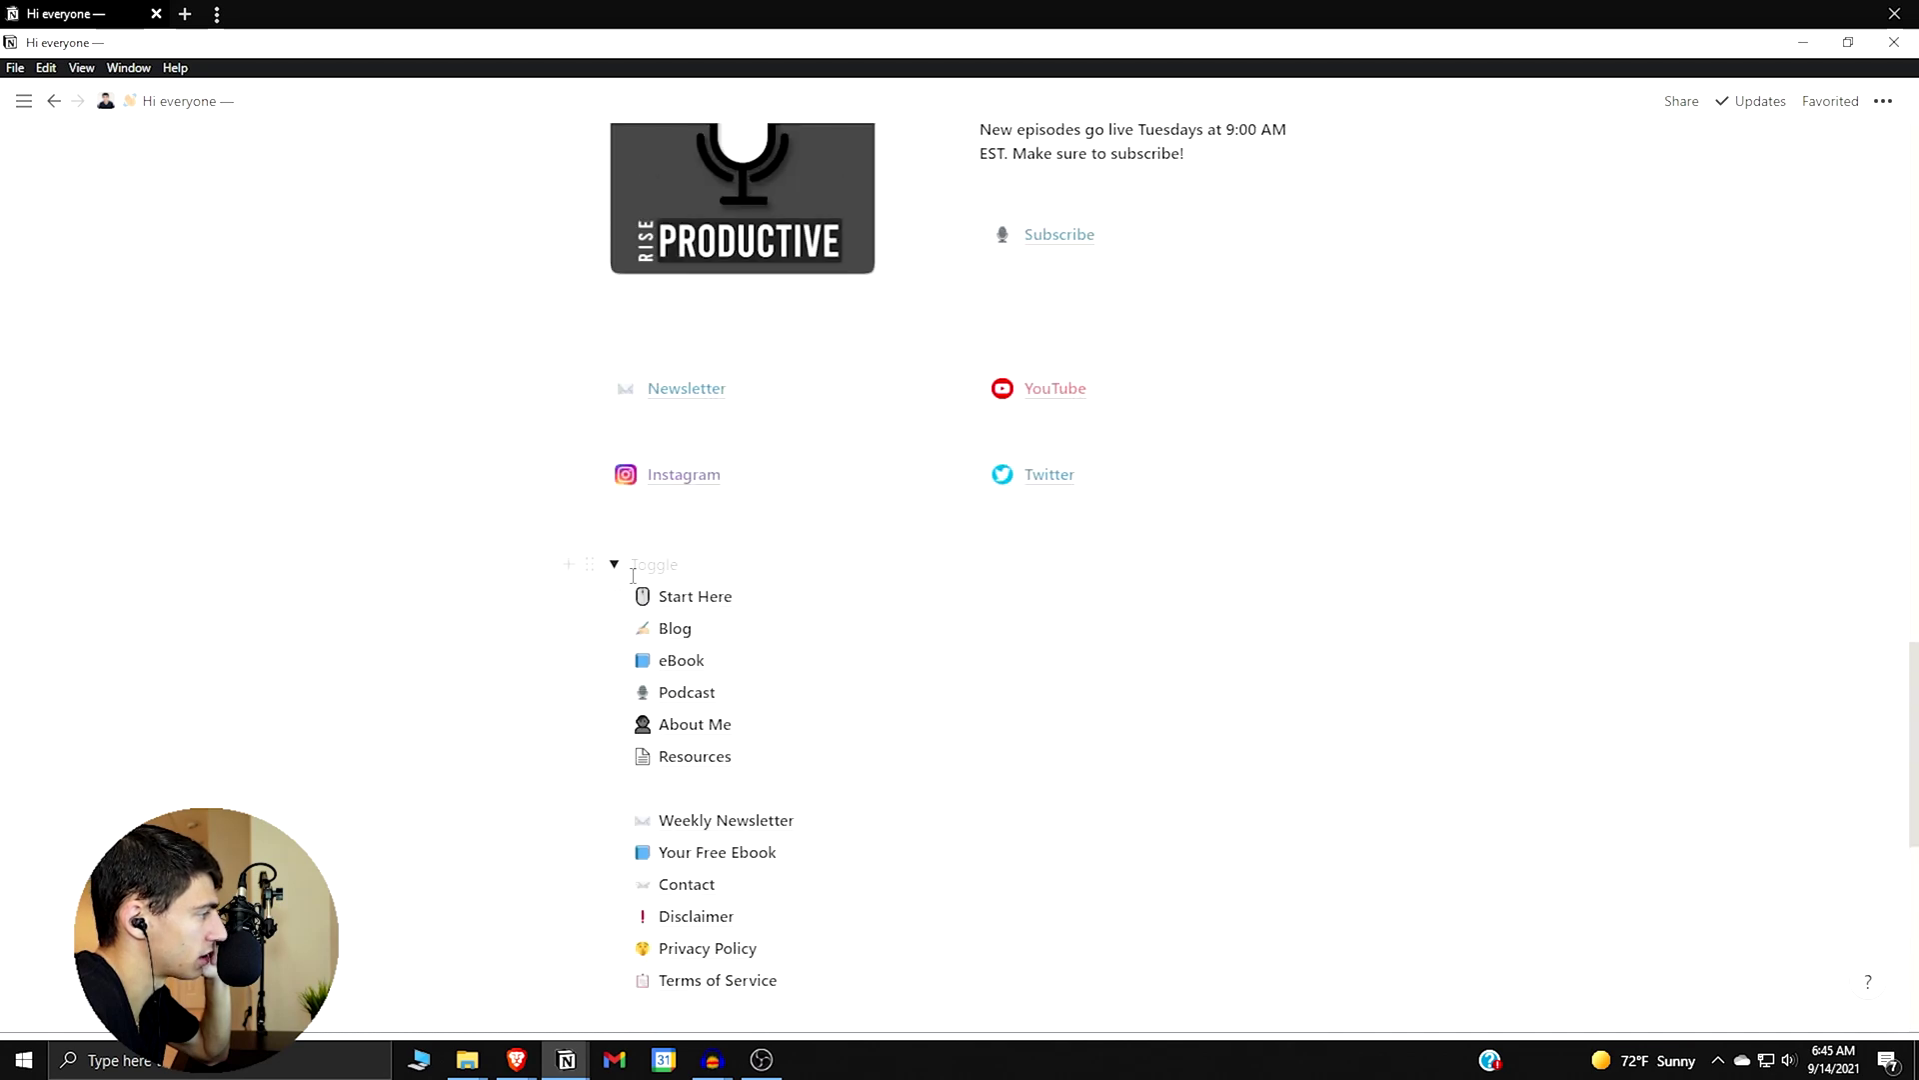
{"action": "key", "text": "alt+Tab"}
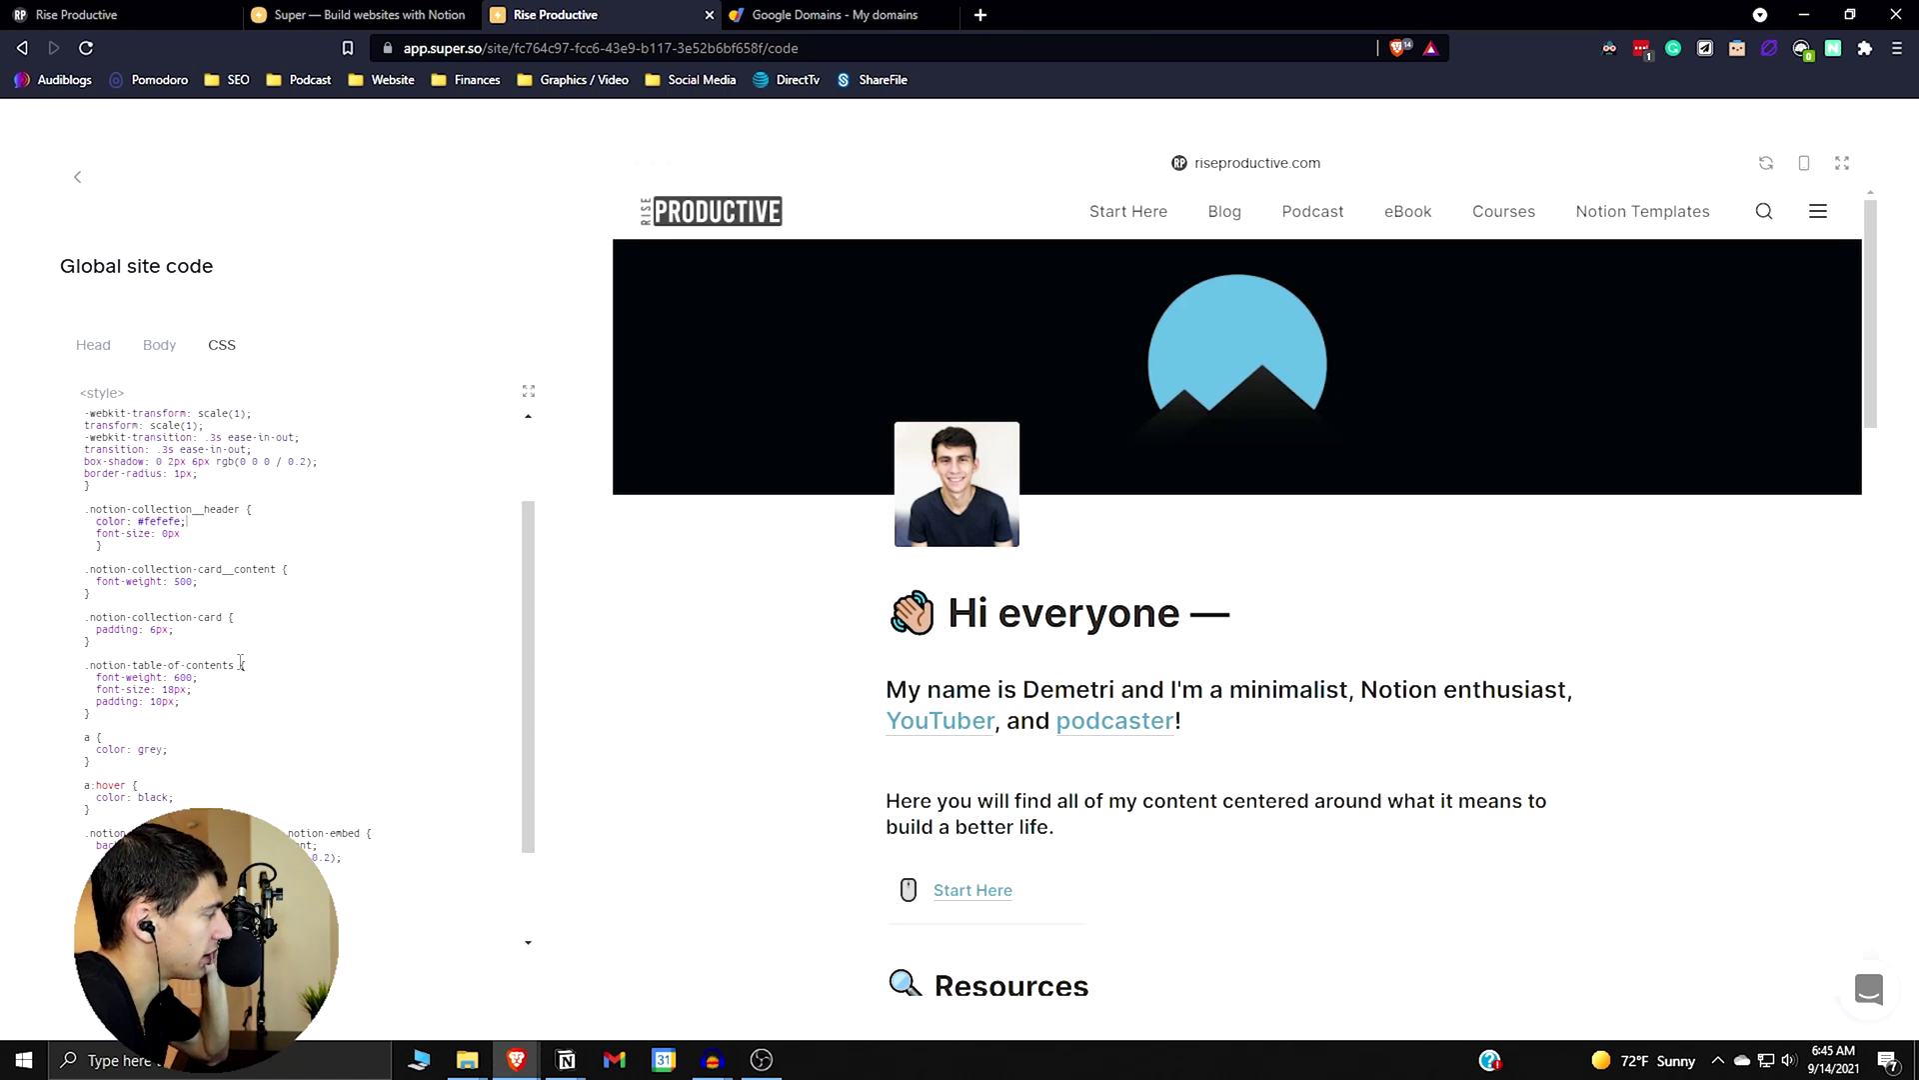
{"action": "scroll", "coordinate": [240, 662], "scroll_direction": "down", "scroll_amount": 2}
{"action": "scroll", "coordinate": [250, 791], "scroll_direction": "up", "scroll_amount": 4}
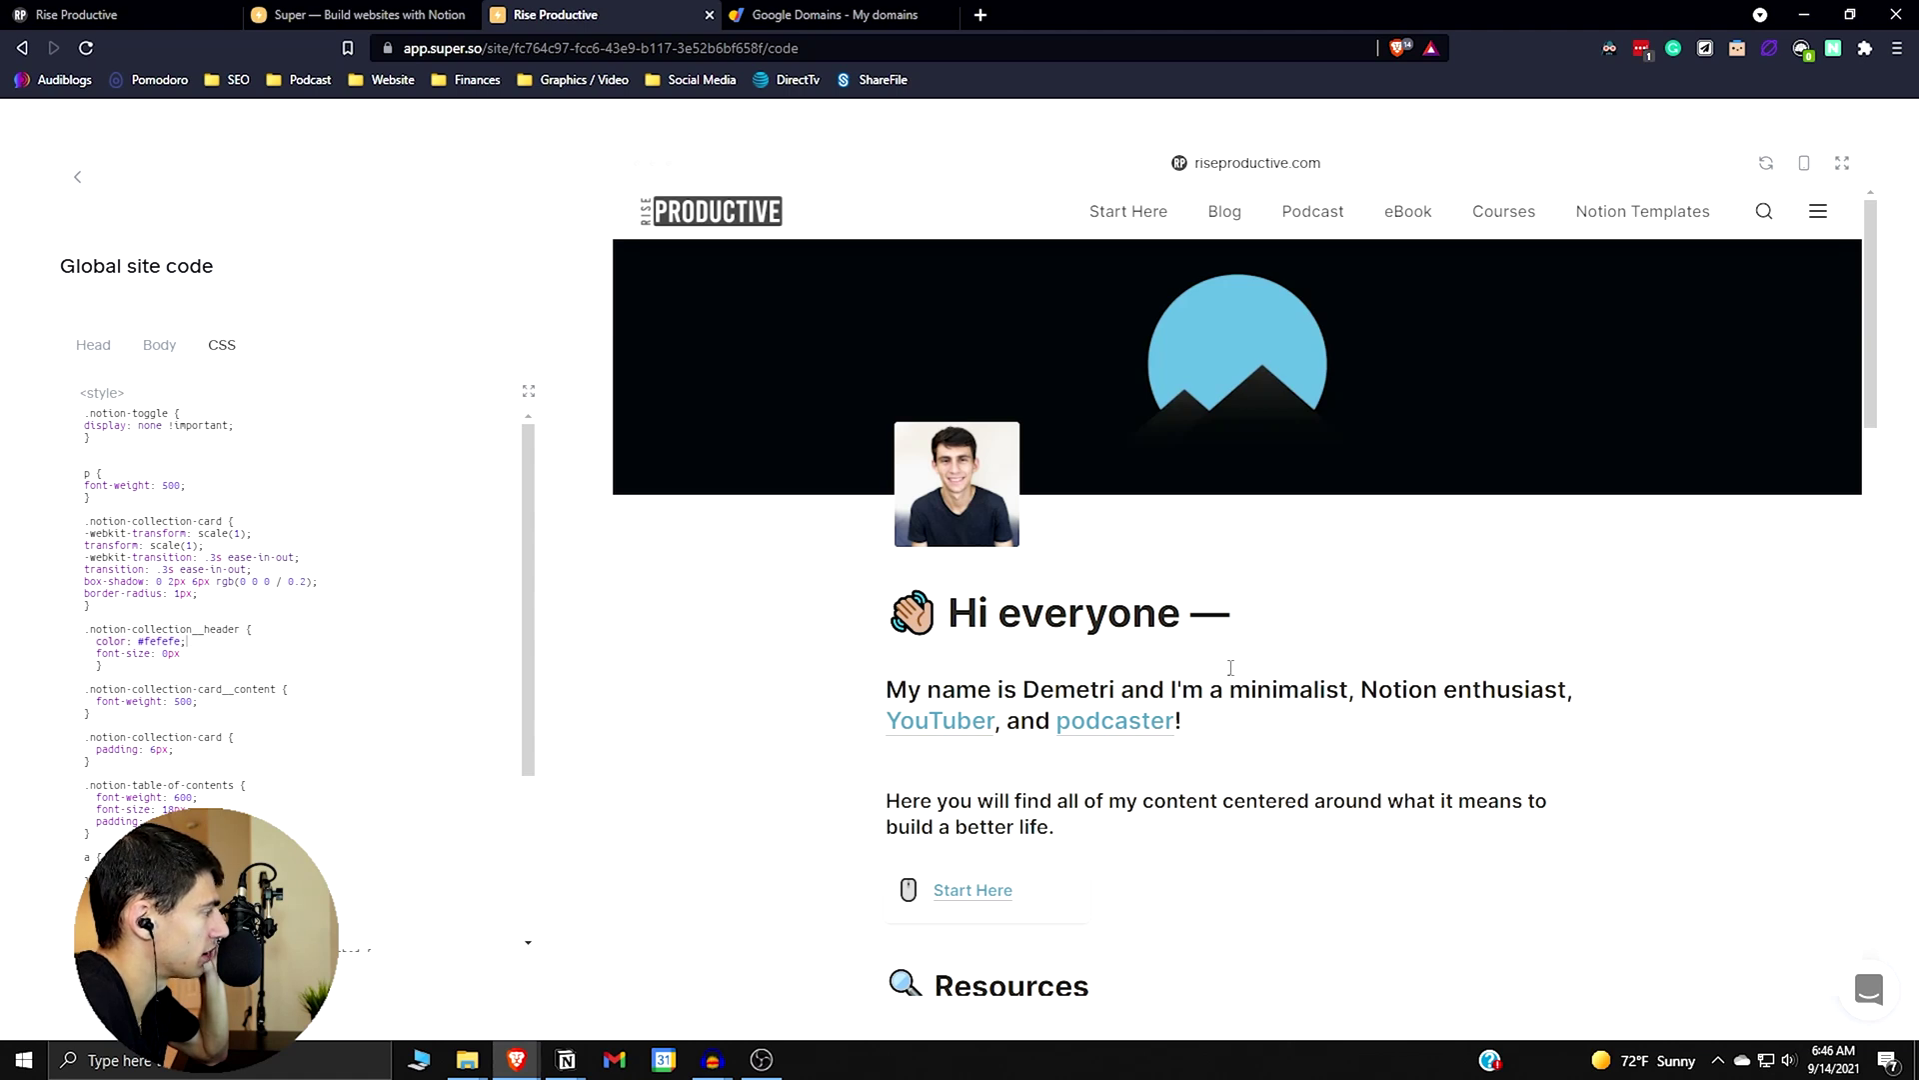
{"action": "key", "text": "alt+Tab"}
{"action": "key", "text": "alt+Tab"}
{"action": "scroll", "coordinate": [1271, 704], "scroll_direction": "down", "scroll_amount": 15}
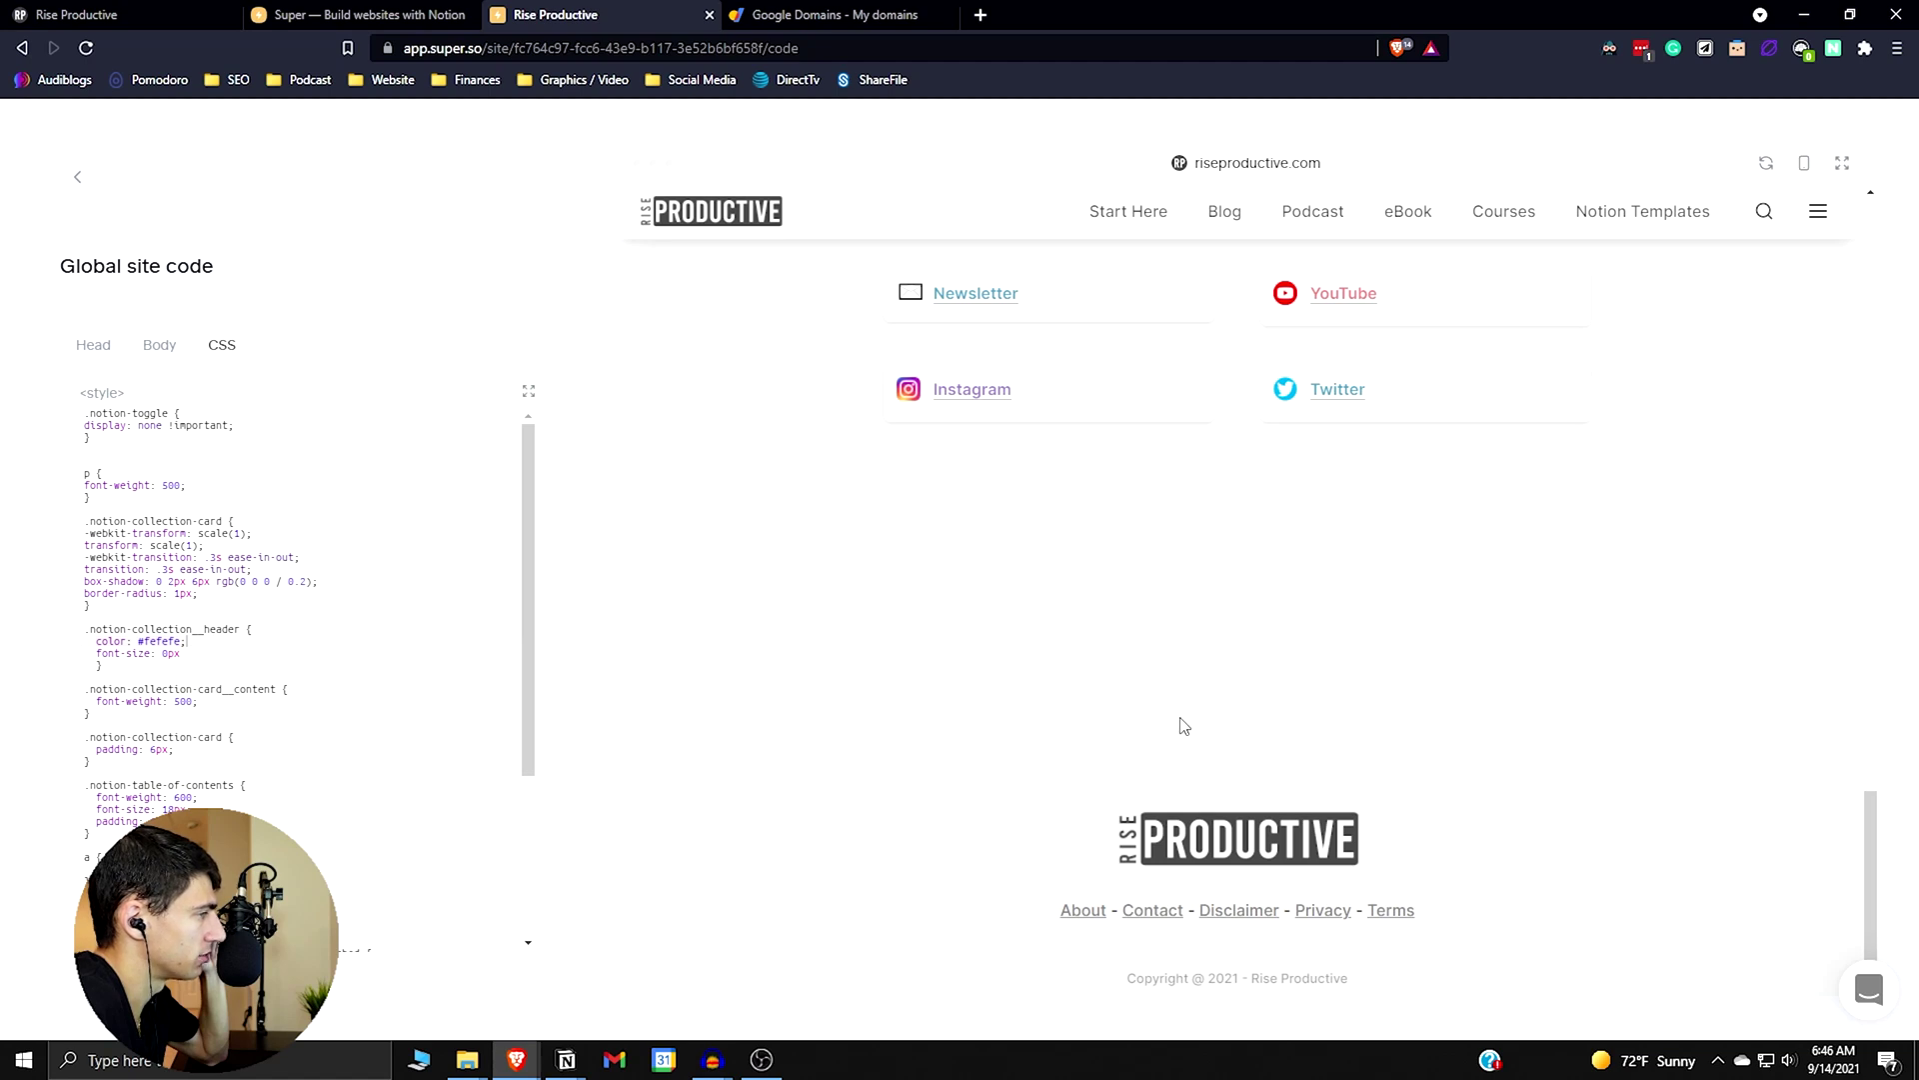
{"action": "key", "text": "alt+Tab"}
{"action": "scroll", "coordinate": [1150, 500], "scroll_direction": "up", "scroll_amount": 10}
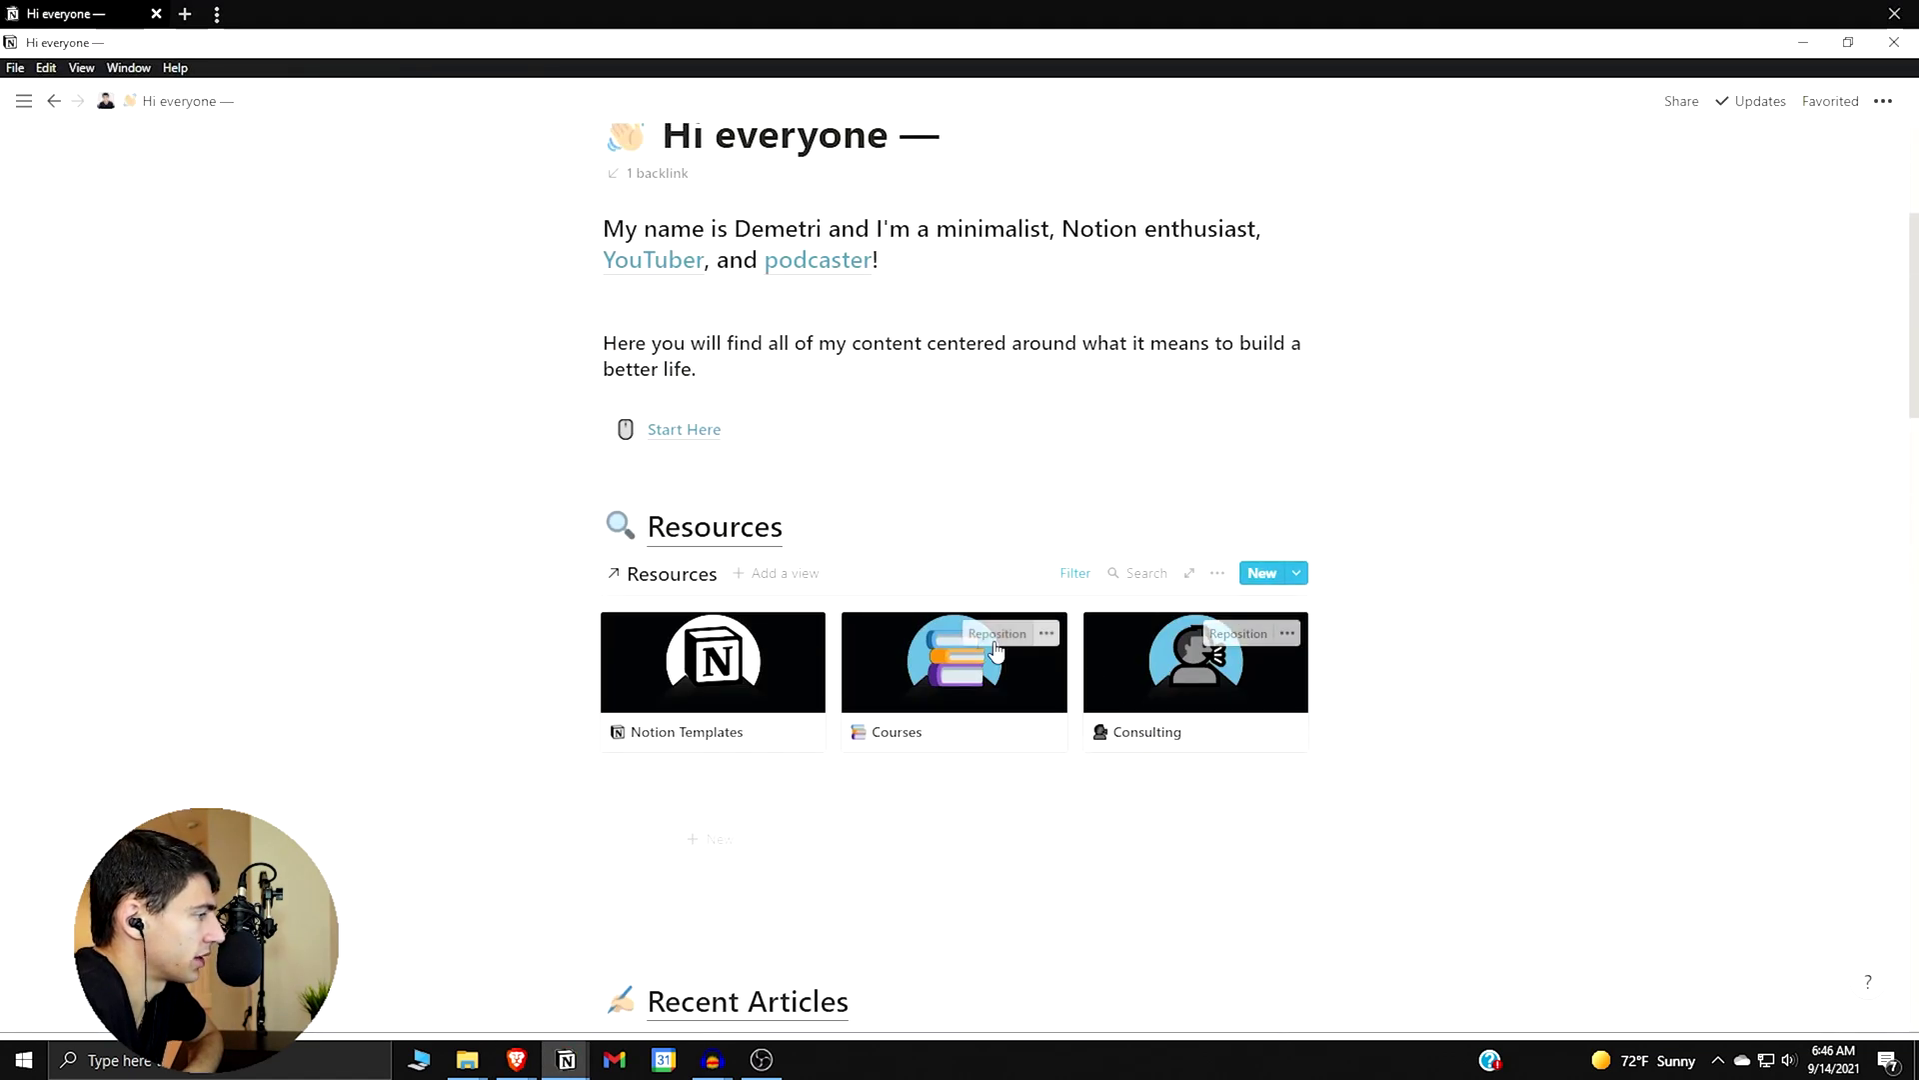
{"action": "left_click", "coordinate": [997, 634]}
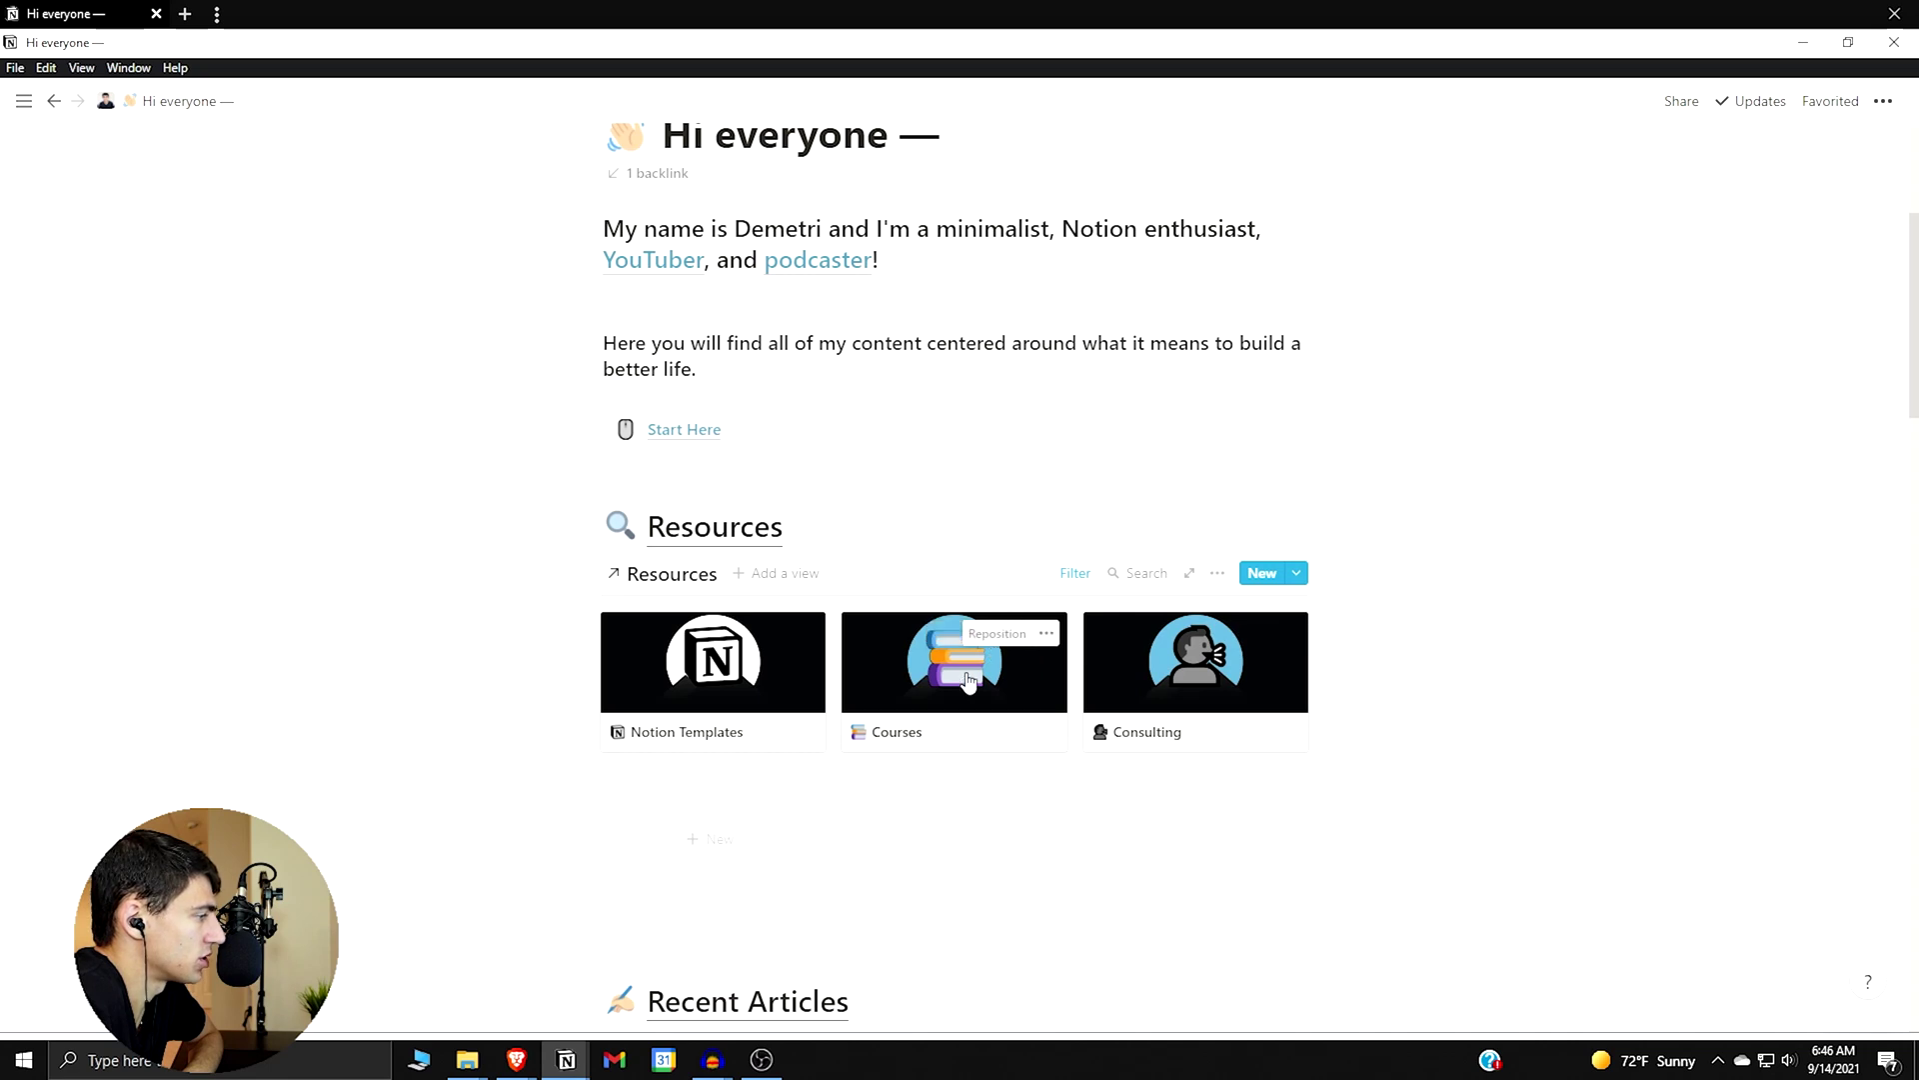
{"action": "left_click", "coordinate": [977, 676]}
{"action": "left_click", "coordinate": [487, 177]}
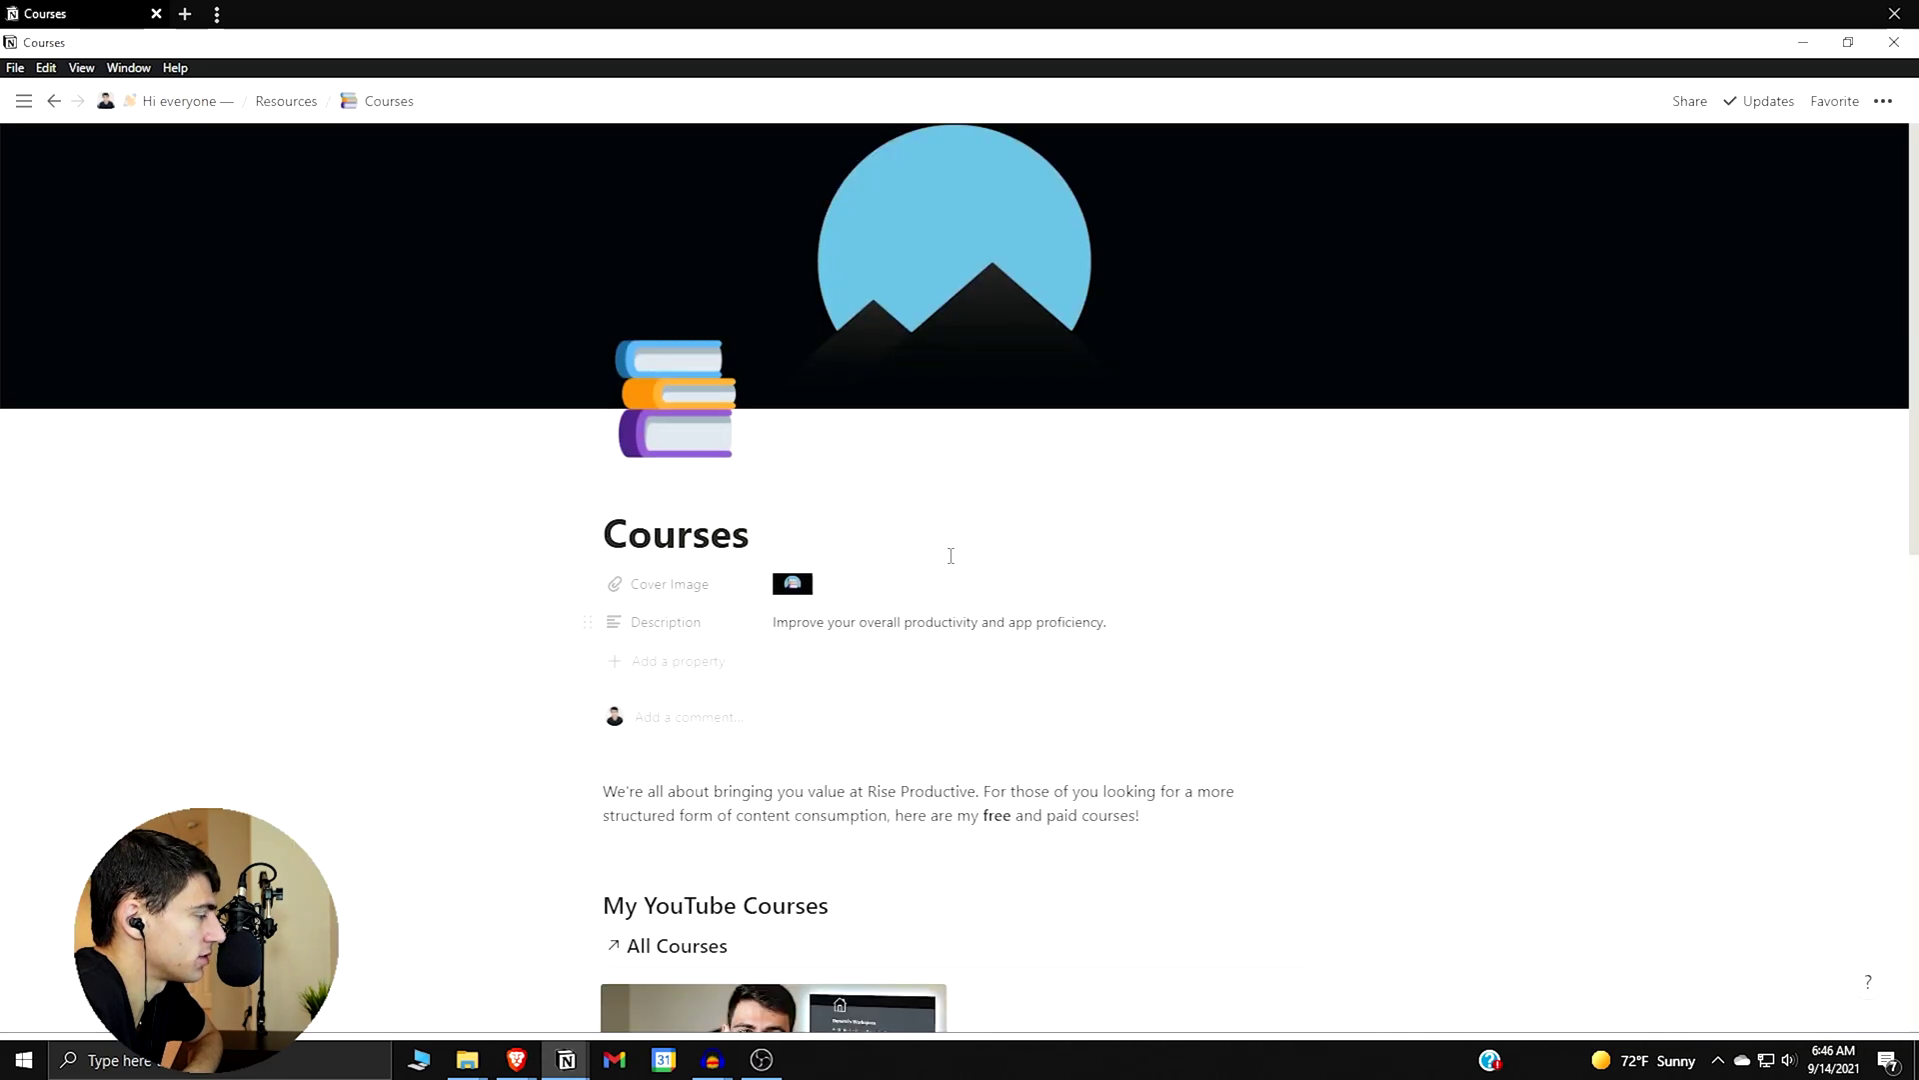
{"action": "scroll", "coordinate": [742, 392], "scroll_direction": "down", "scroll_amount": 2}
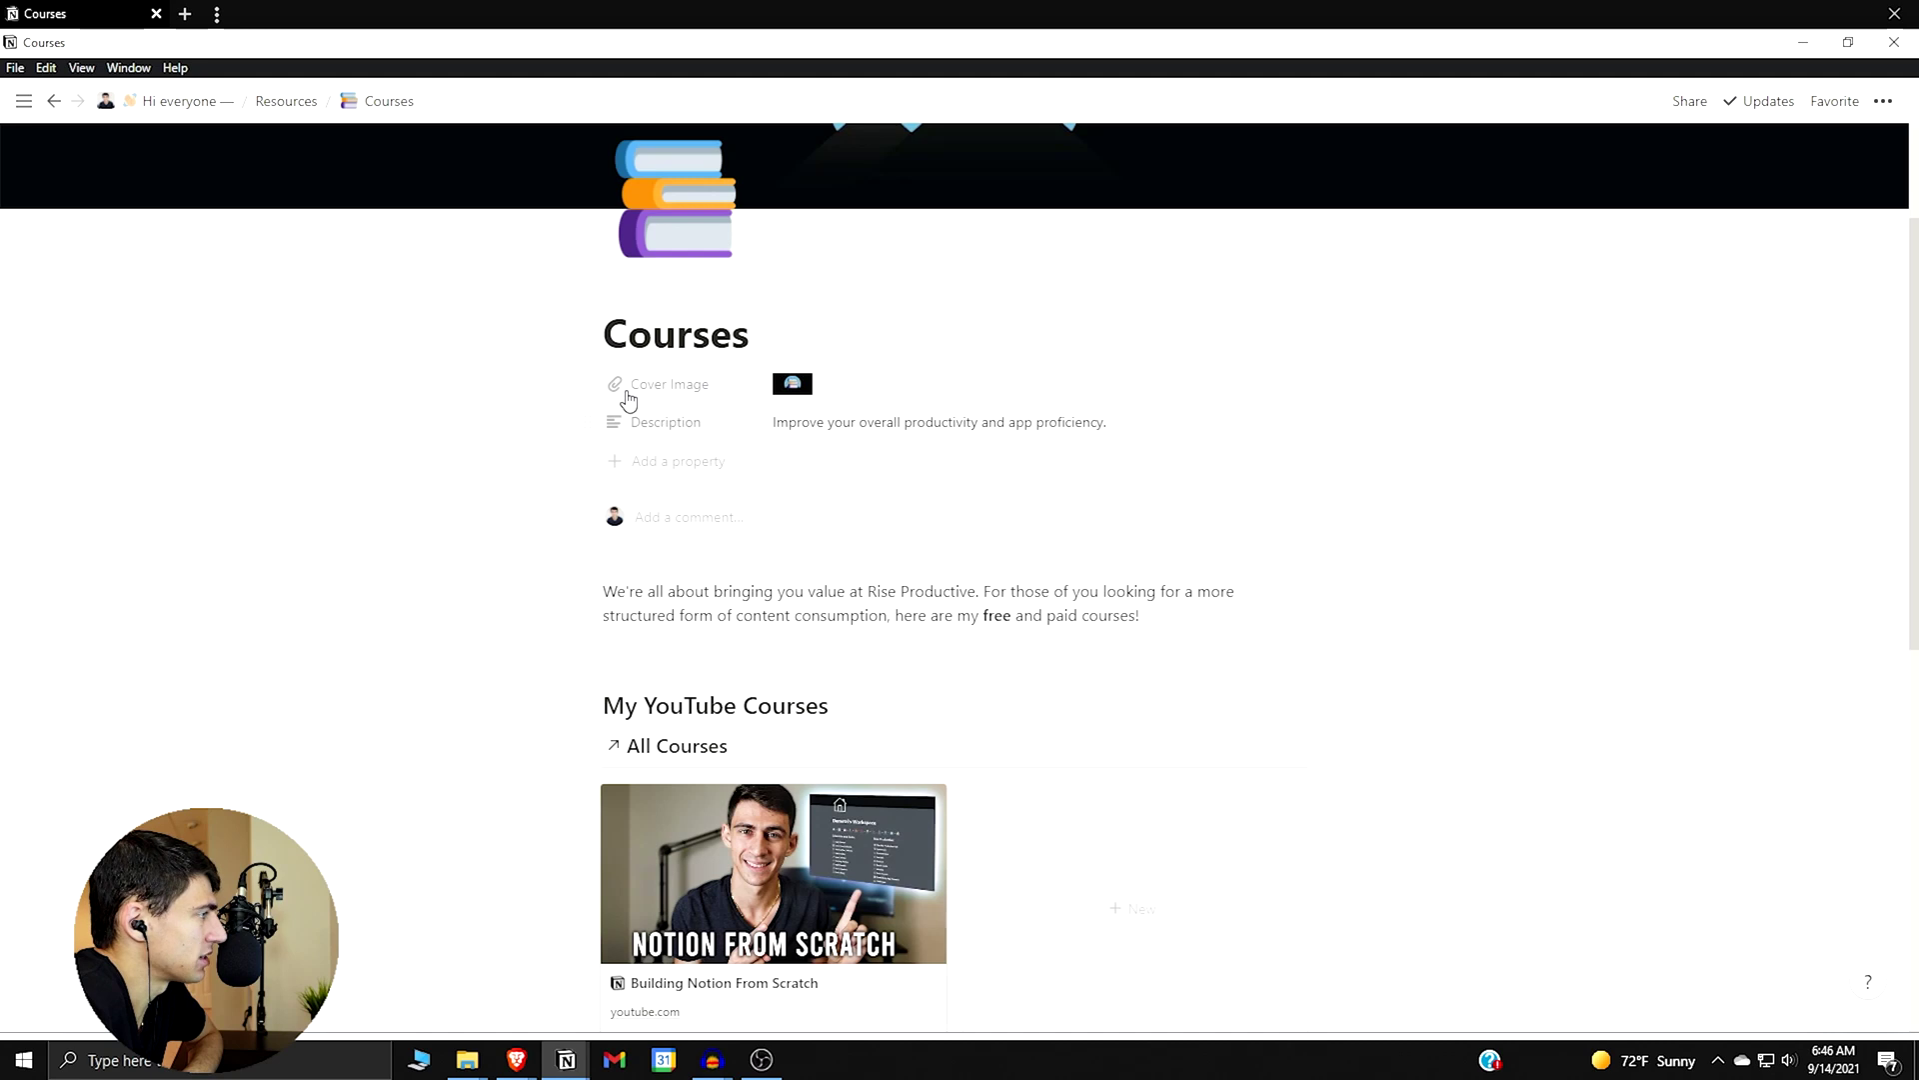
{"action": "scroll", "coordinate": [760, 599], "scroll_direction": "down", "scroll_amount": 2}
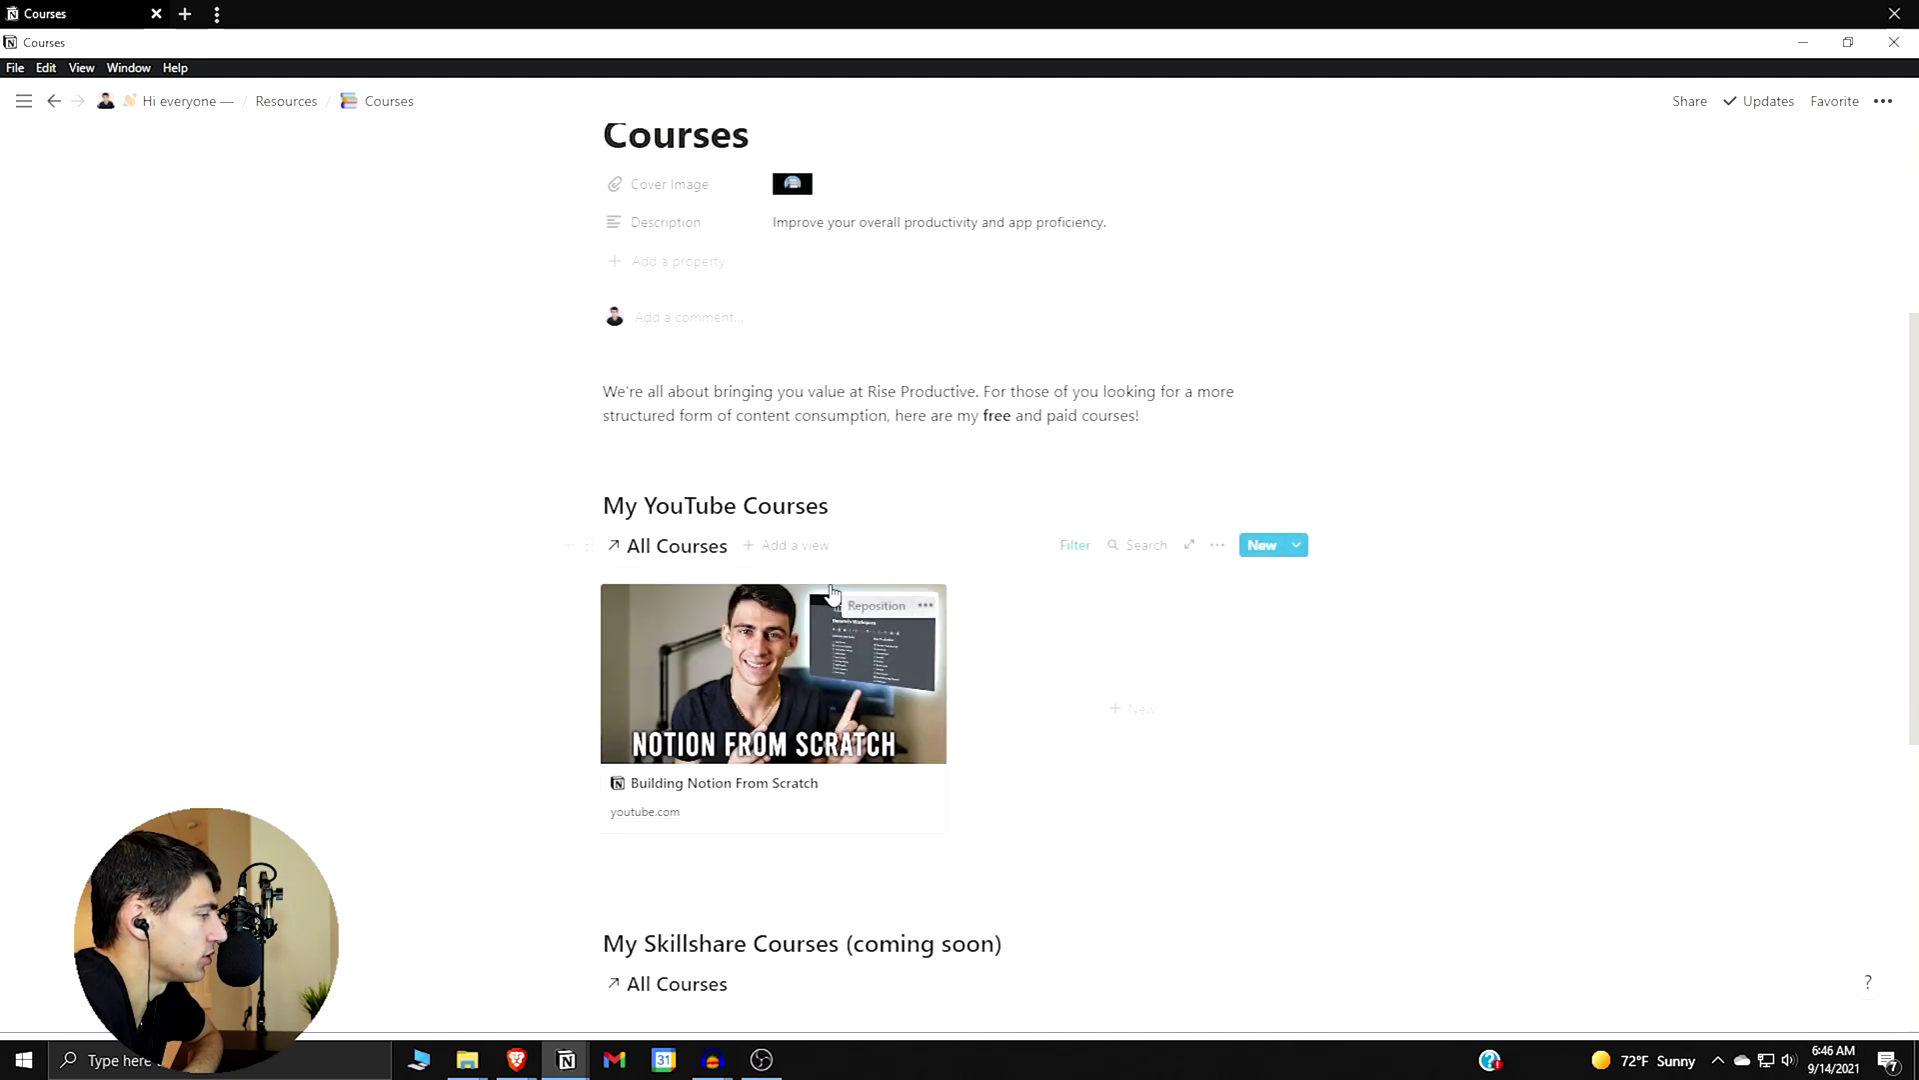
{"action": "triple_click", "coordinate": [686, 405]}
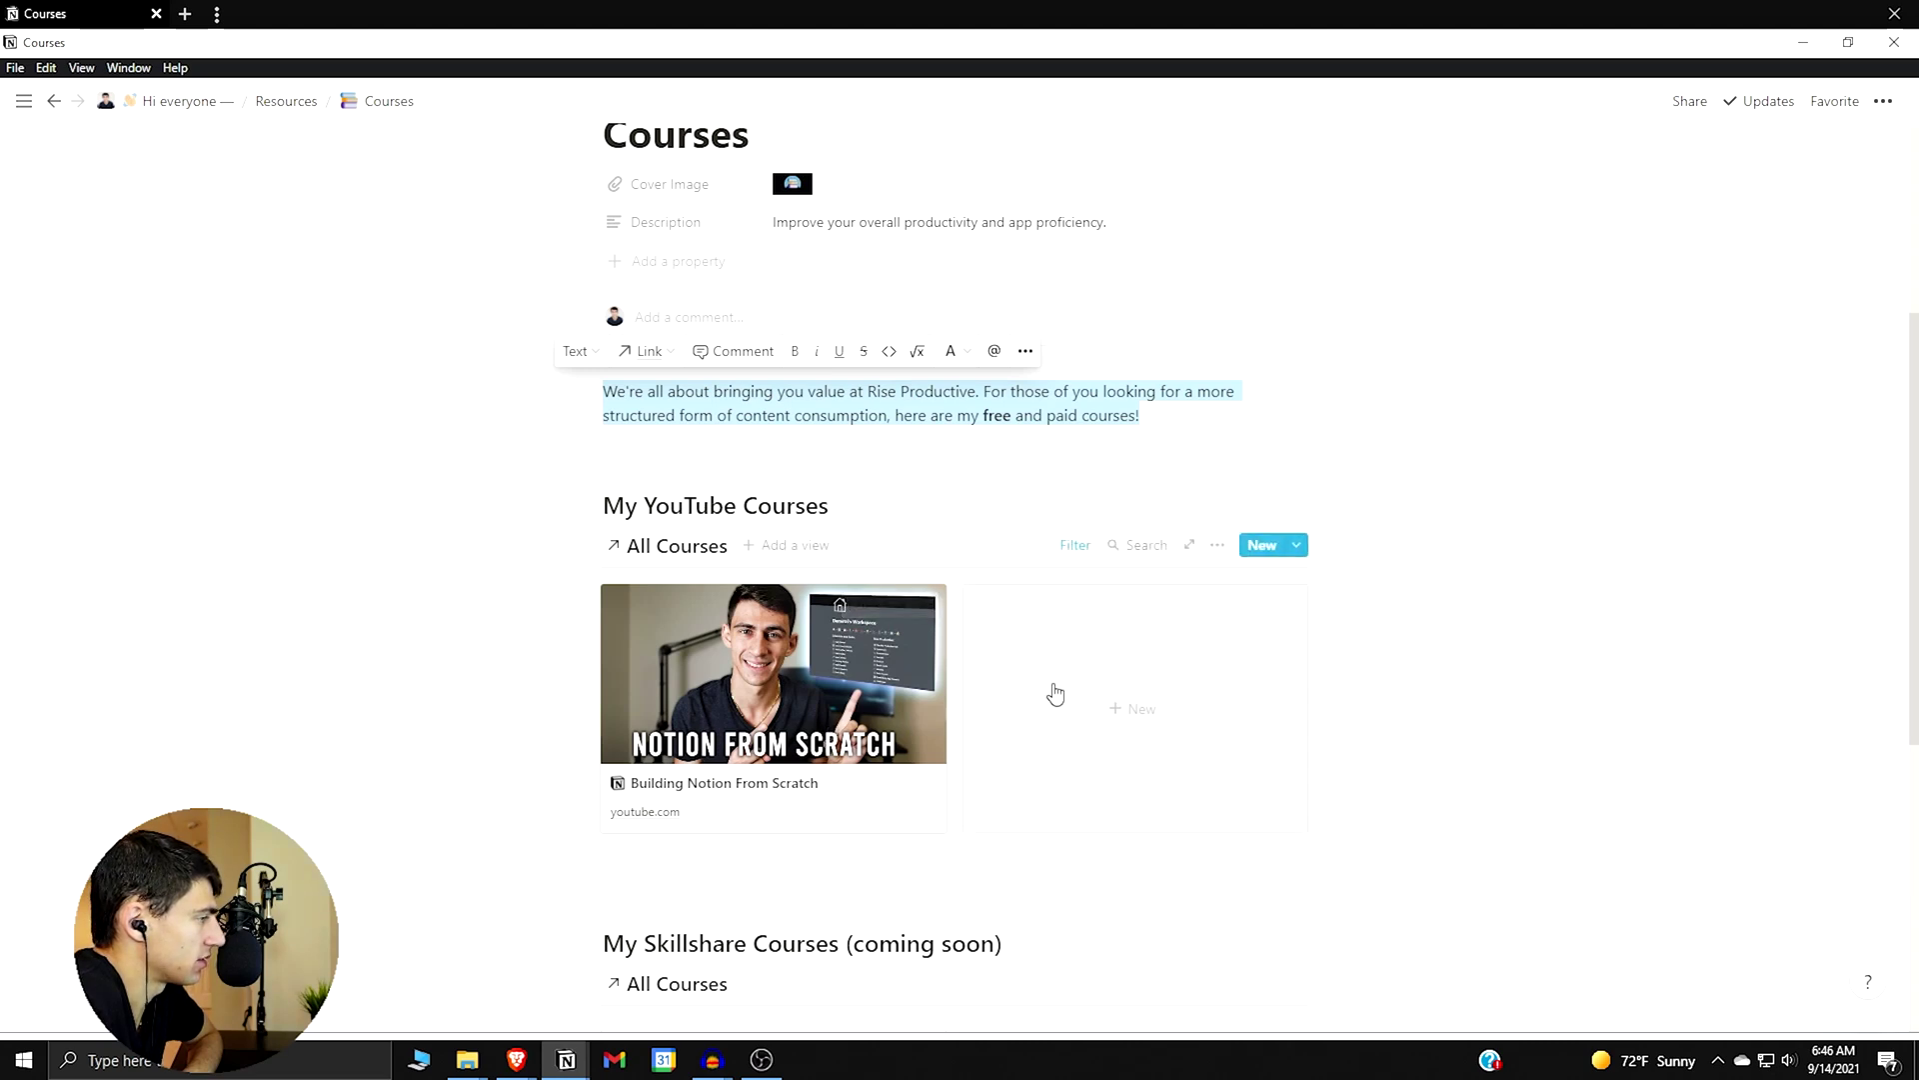
{"action": "scroll", "coordinate": [853, 619], "scroll_direction": "down", "scroll_amount": 2}
{"action": "scroll", "coordinate": [853, 620], "scroll_direction": "down", "scroll_amount": 1}
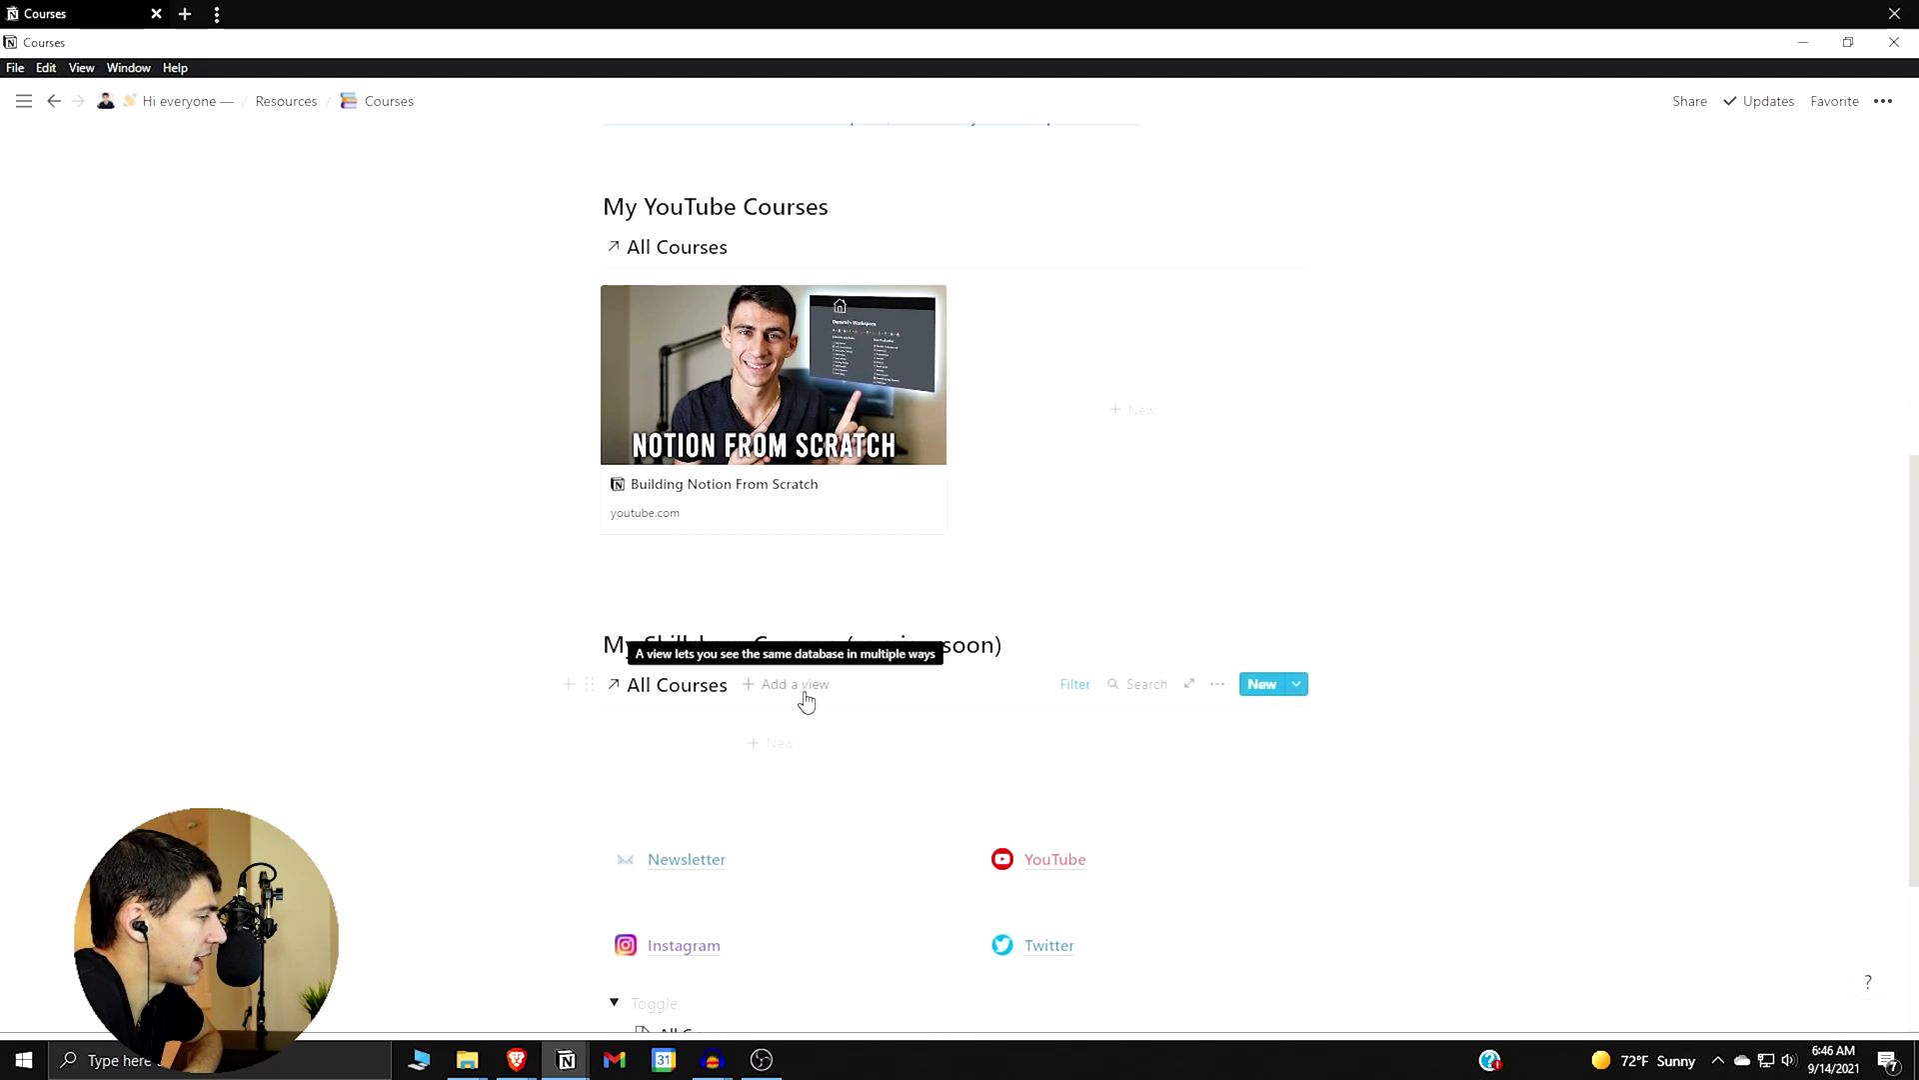
{"action": "scroll", "coordinate": [805, 690], "scroll_direction": "down", "scroll_amount": 3}
{"action": "left_click", "coordinate": [714, 494]}
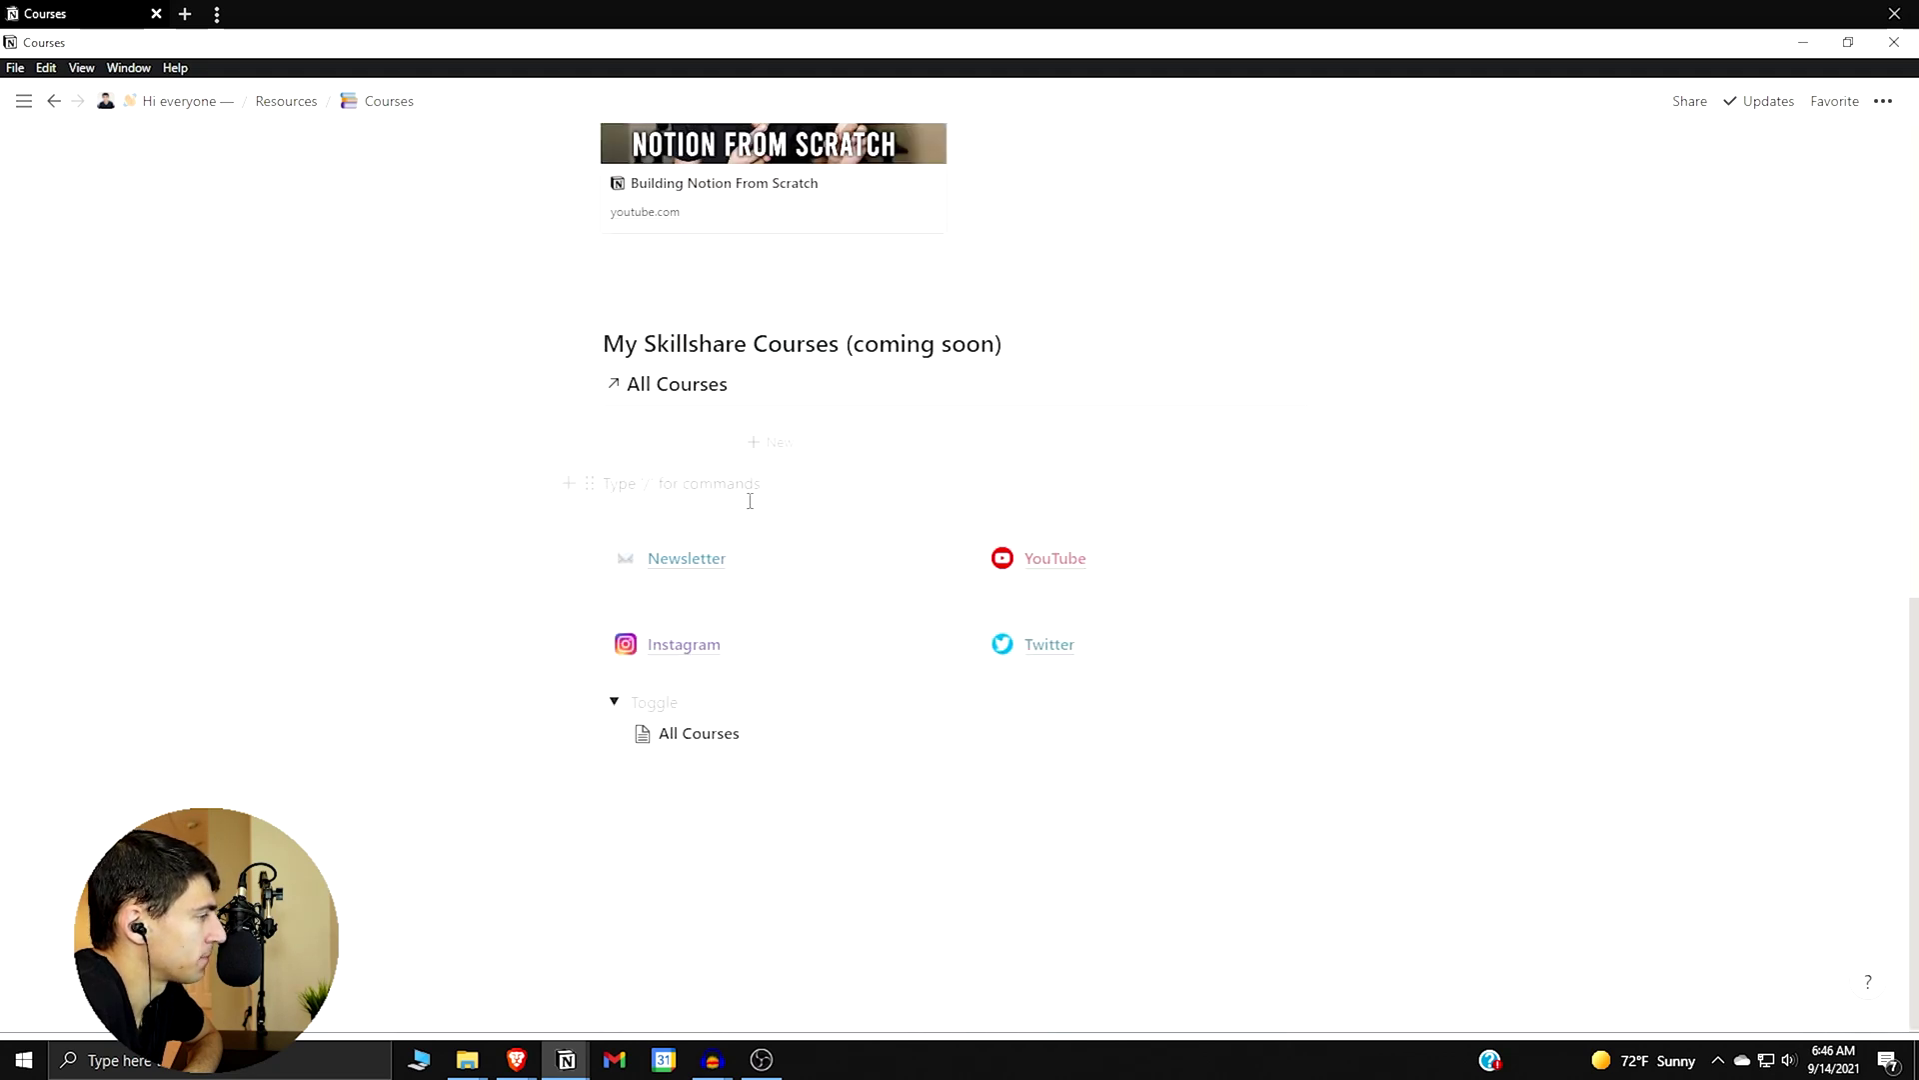
{"action": "scroll", "coordinate": [750, 500], "scroll_direction": "up", "scroll_amount": 10}
{"action": "mouse_move", "coordinate": [1035, 330]}
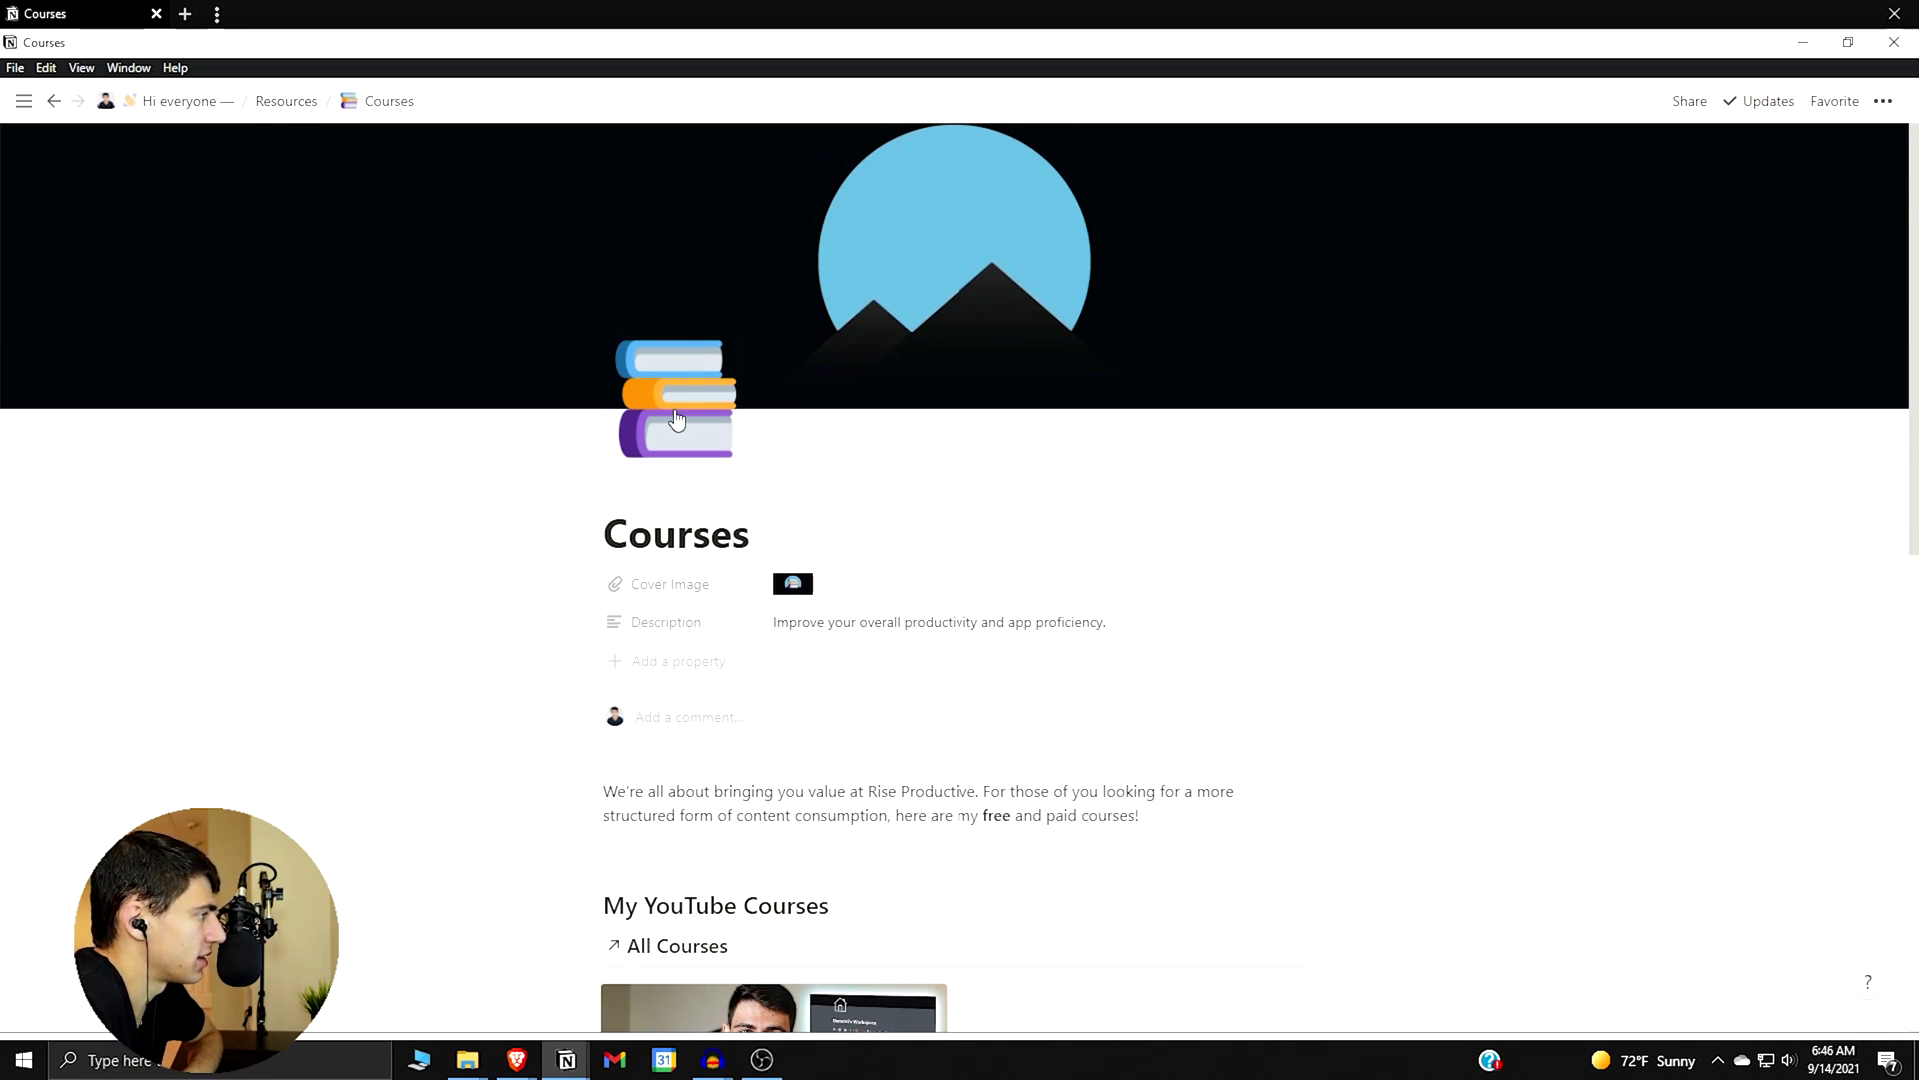
{"action": "left_click", "coordinate": [170, 101]}
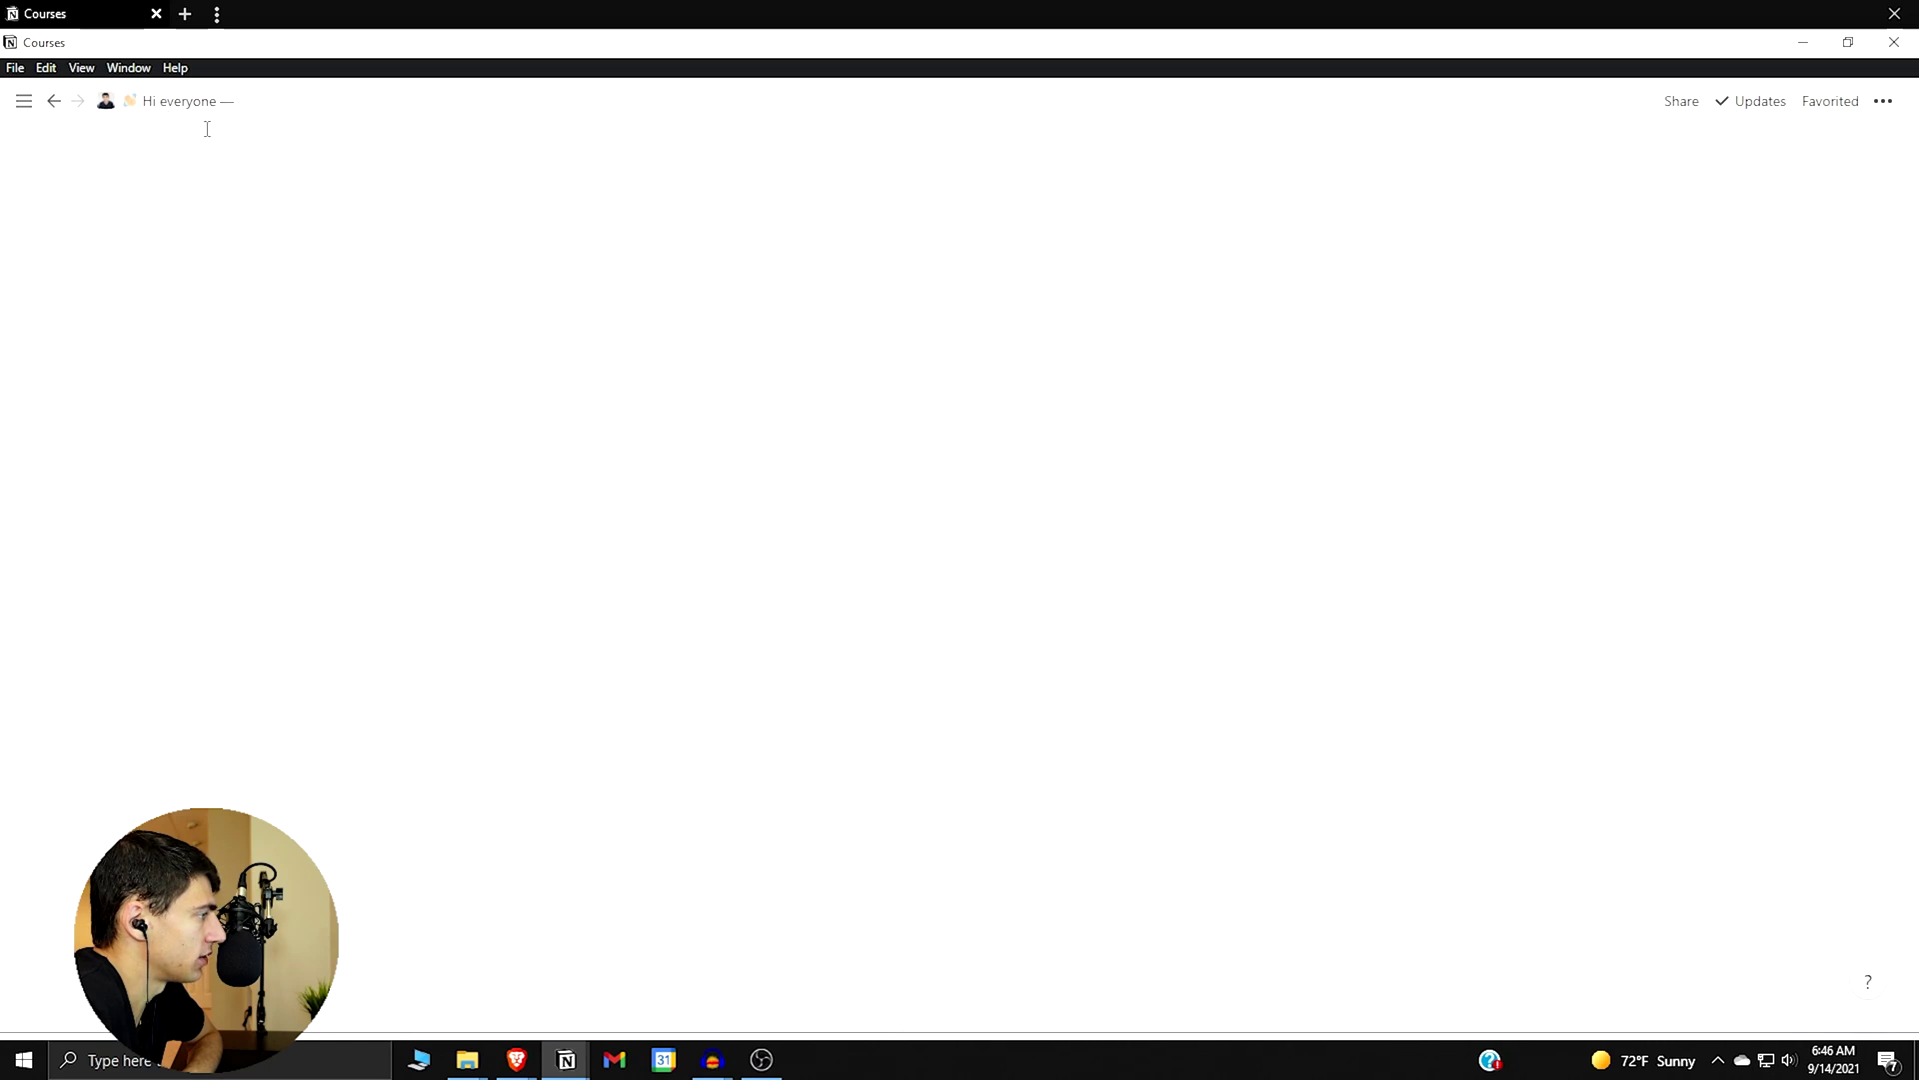
{"action": "scroll", "coordinate": [982, 708], "scroll_direction": "down", "scroll_amount": 1}
{"action": "scroll", "coordinate": [982, 709], "scroll_direction": "down", "scroll_amount": 4}
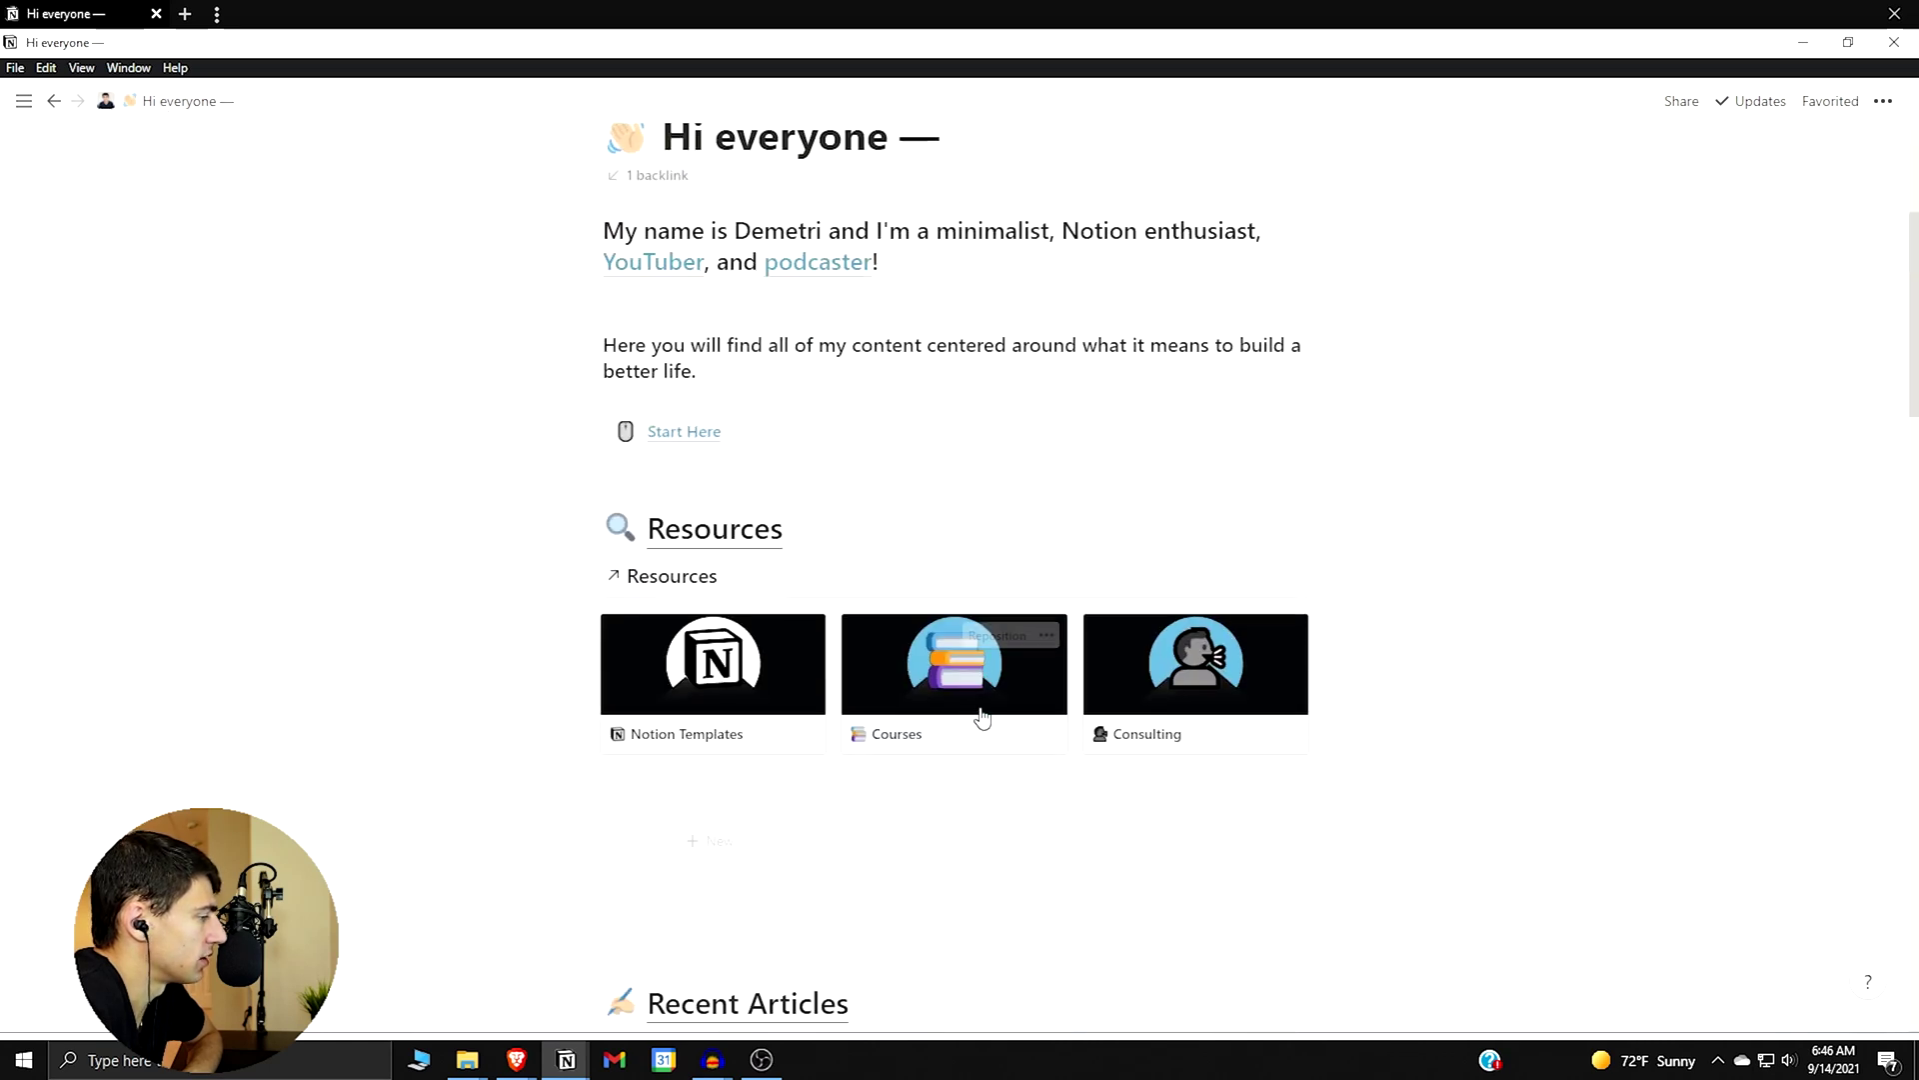
{"action": "scroll", "coordinate": [987, 755], "scroll_direction": "down", "scroll_amount": 1}
{"action": "scroll", "coordinate": [987, 754], "scroll_direction": "down", "scroll_amount": 3}
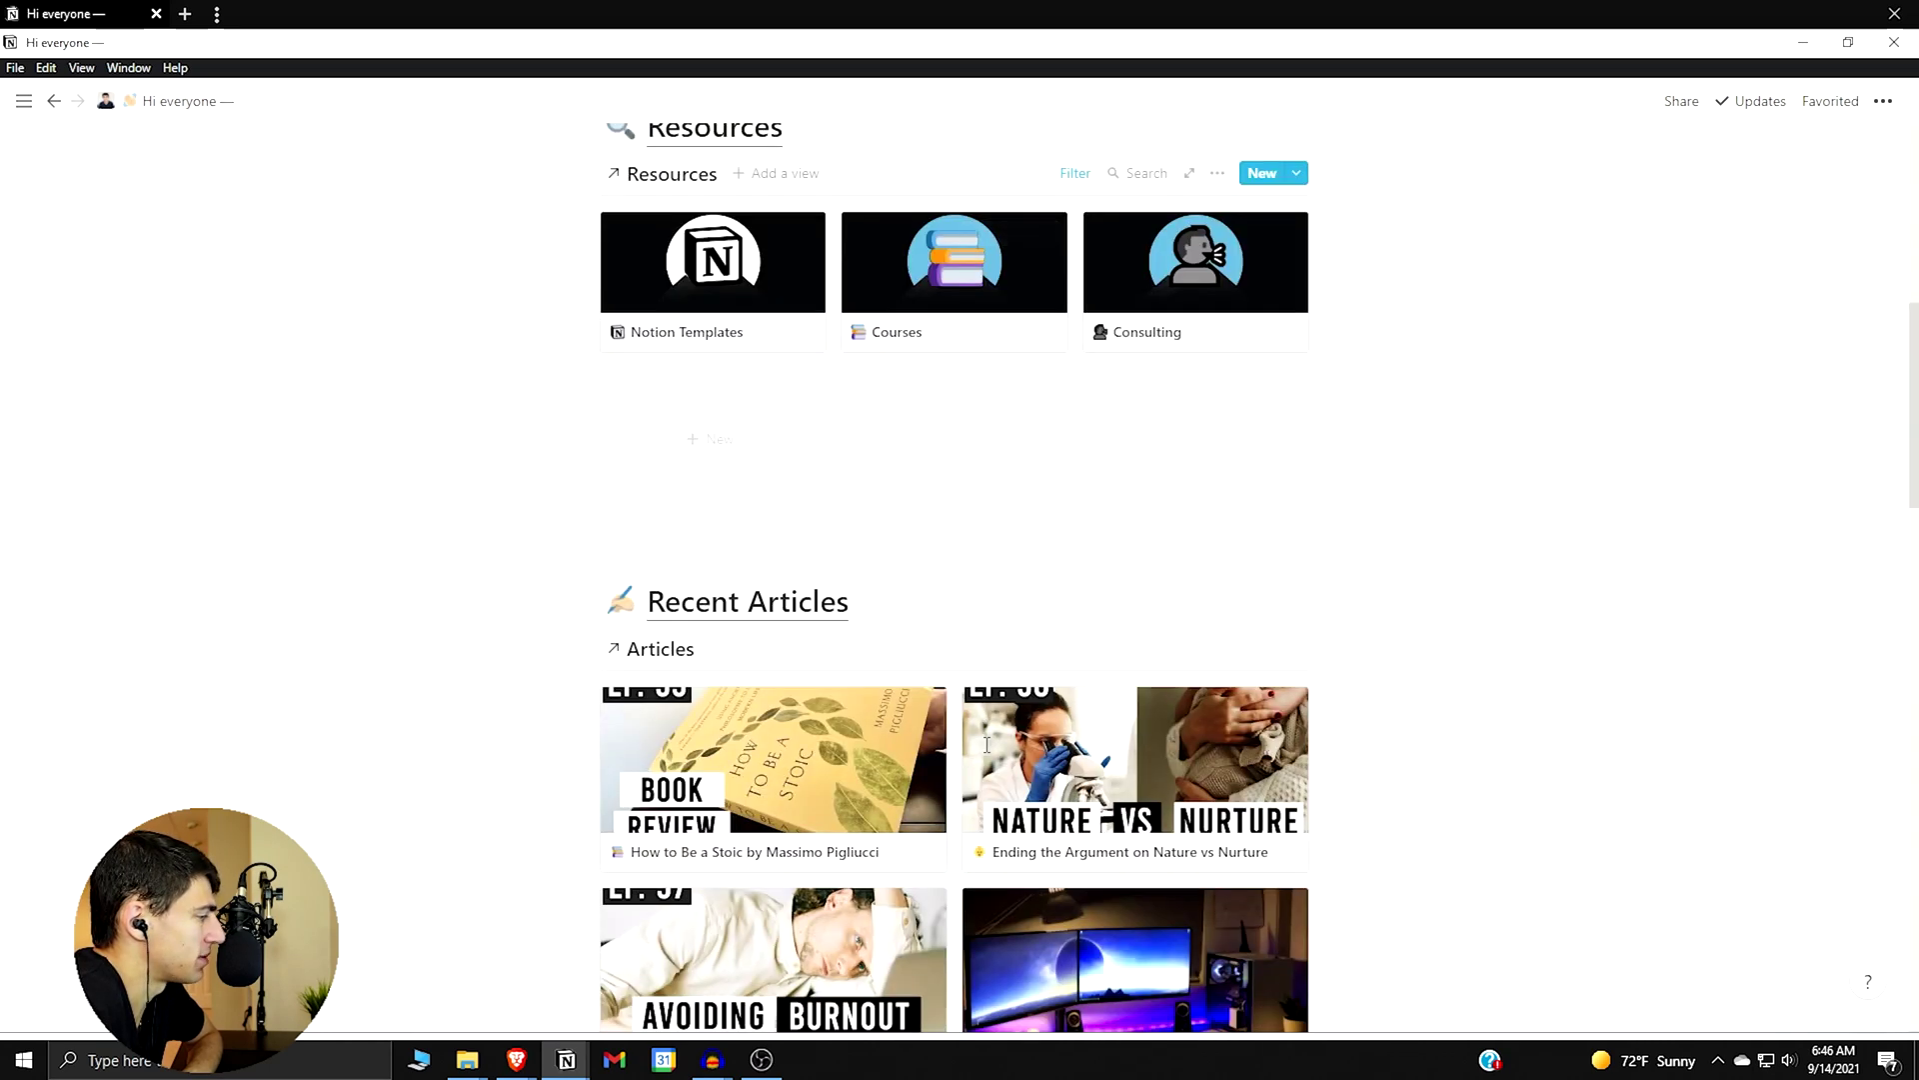
{"action": "scroll", "coordinate": [987, 749], "scroll_direction": "down", "scroll_amount": 4}
{"action": "scroll", "coordinate": [987, 745], "scroll_direction": "up", "scroll_amount": 13}
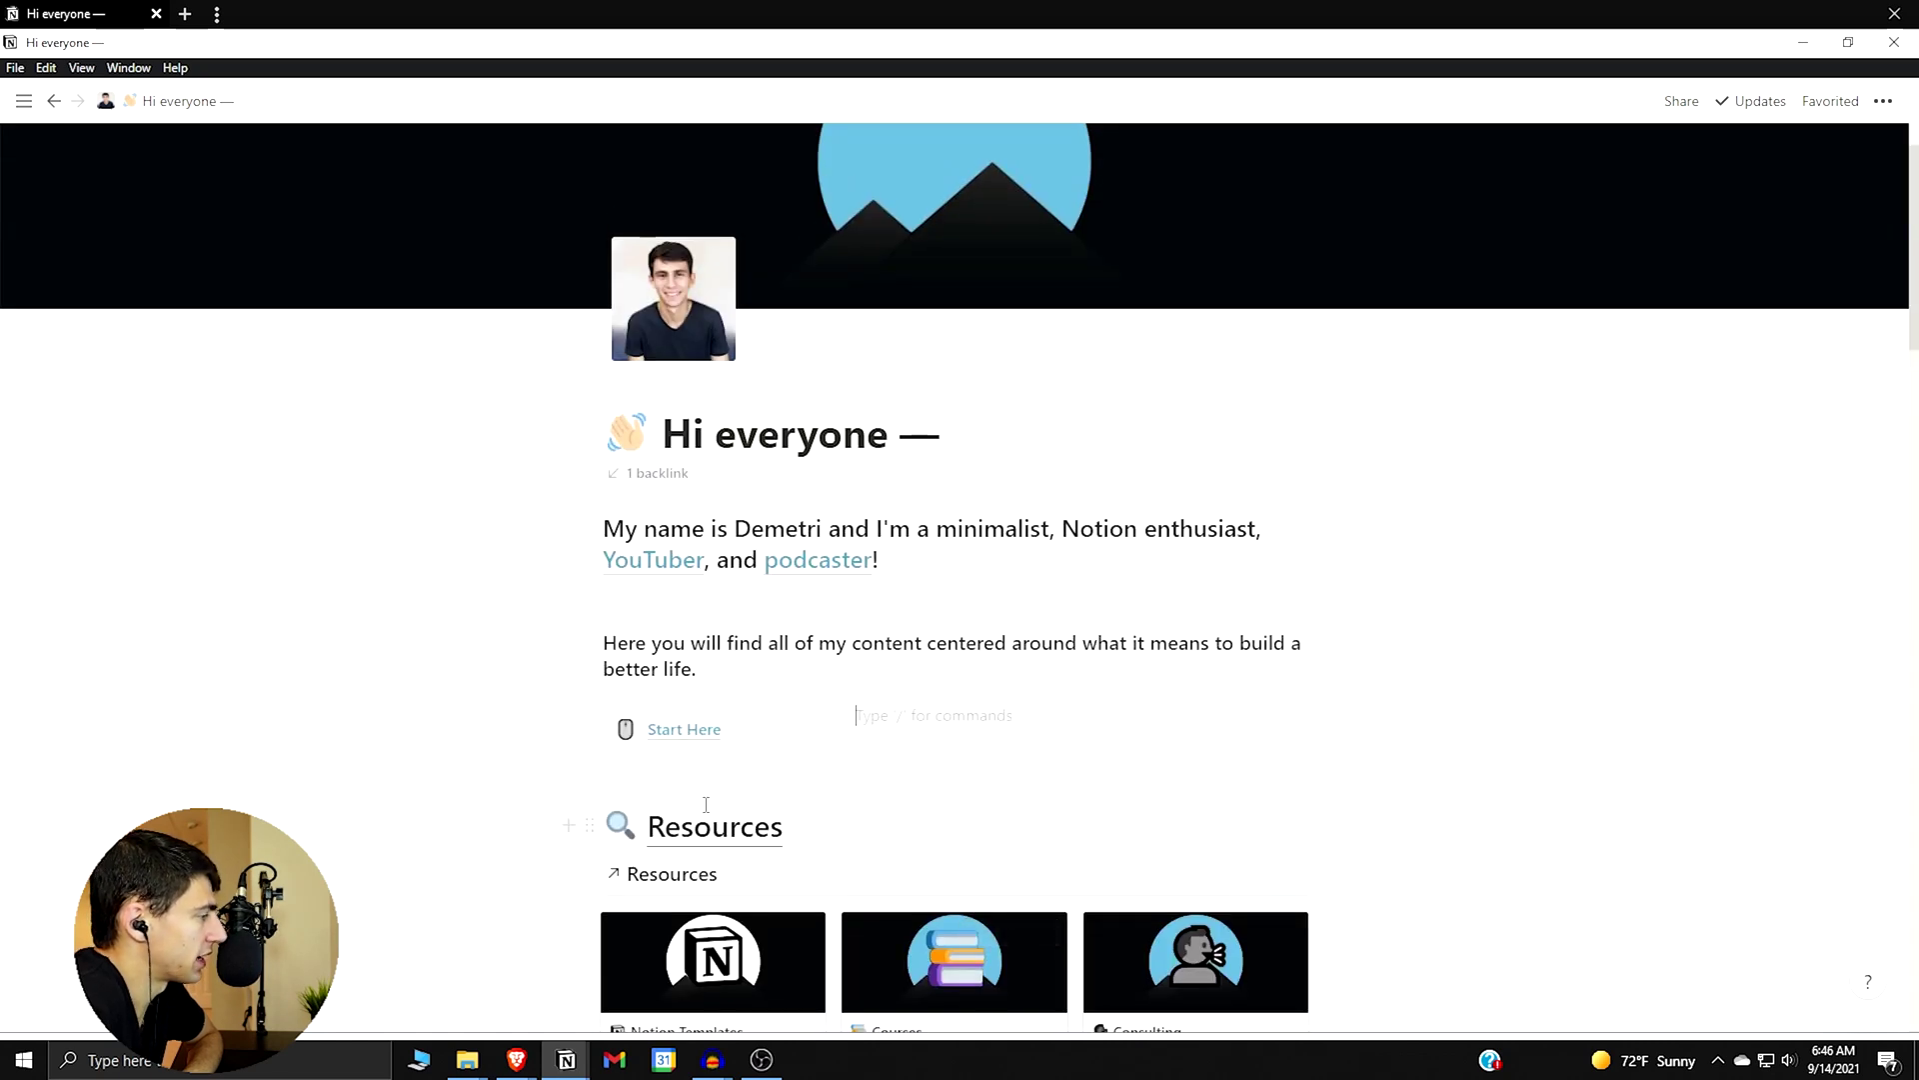
{"action": "scroll", "coordinate": [995, 750], "scroll_direction": "down", "scroll_amount": 2}
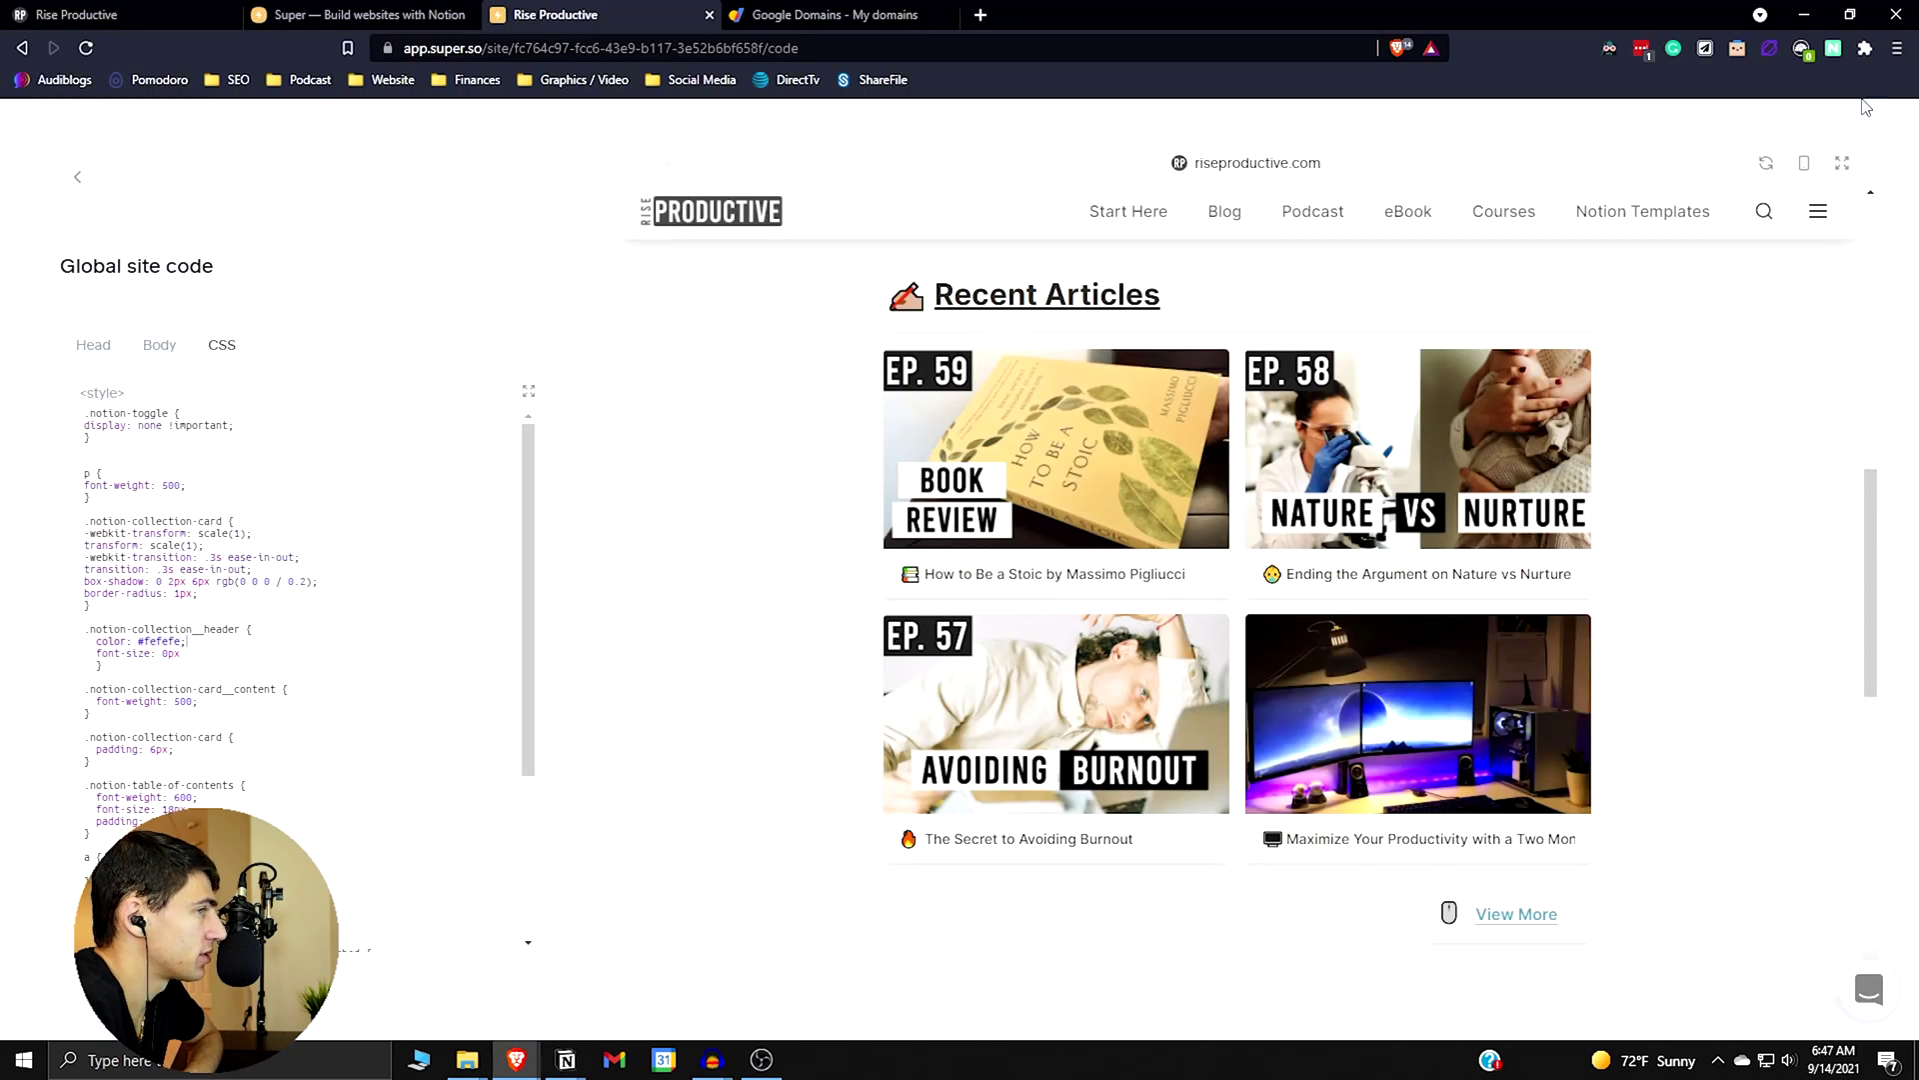
- View the Super site preview, skim the Notion home page, then return to the browser
{"action": "left_click", "coordinate": [1766, 162]}
{"action": "scroll", "coordinate": [1268, 540], "scroll_direction": "down", "scroll_amount": 4}
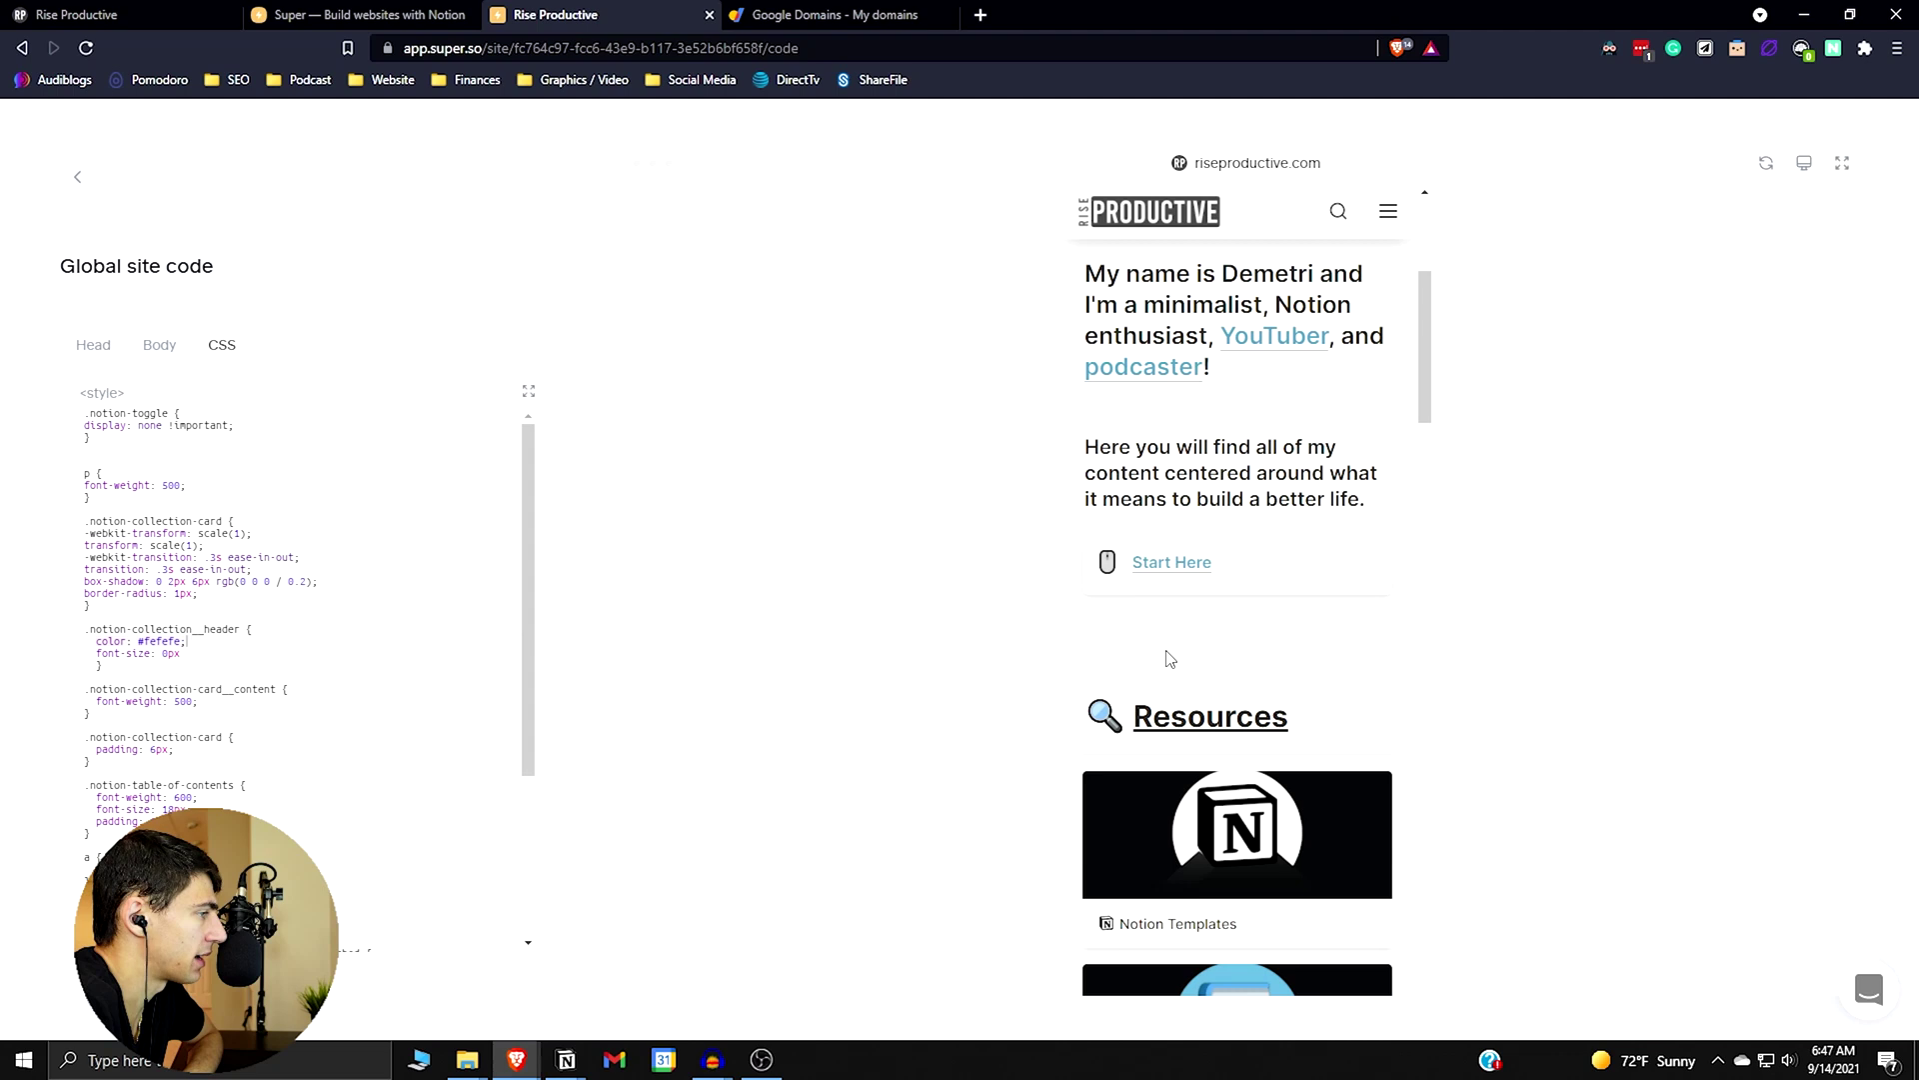
{"action": "key", "text": "alt+Tab"}
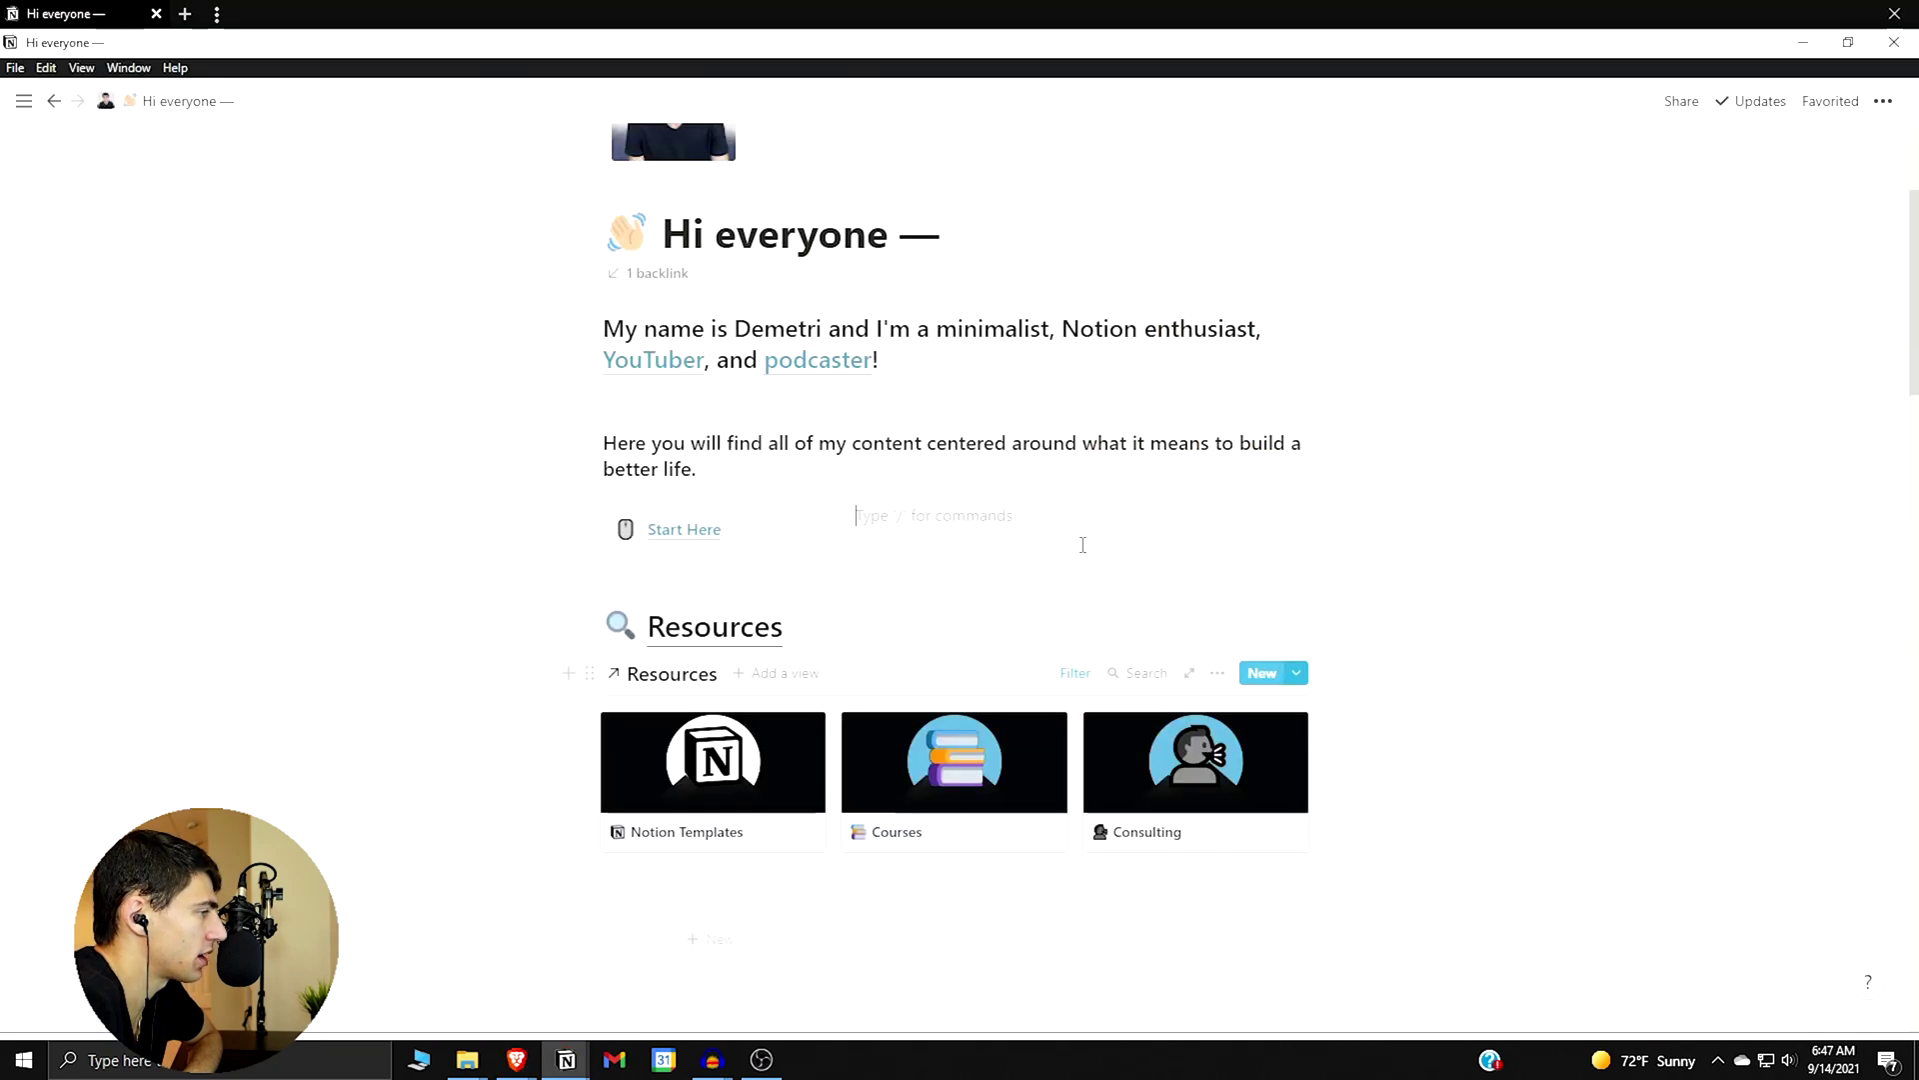
{"action": "scroll", "coordinate": [949, 690], "scroll_direction": "down", "scroll_amount": 2}
{"action": "scroll", "coordinate": [945, 680], "scroll_direction": "down", "scroll_amount": 1}
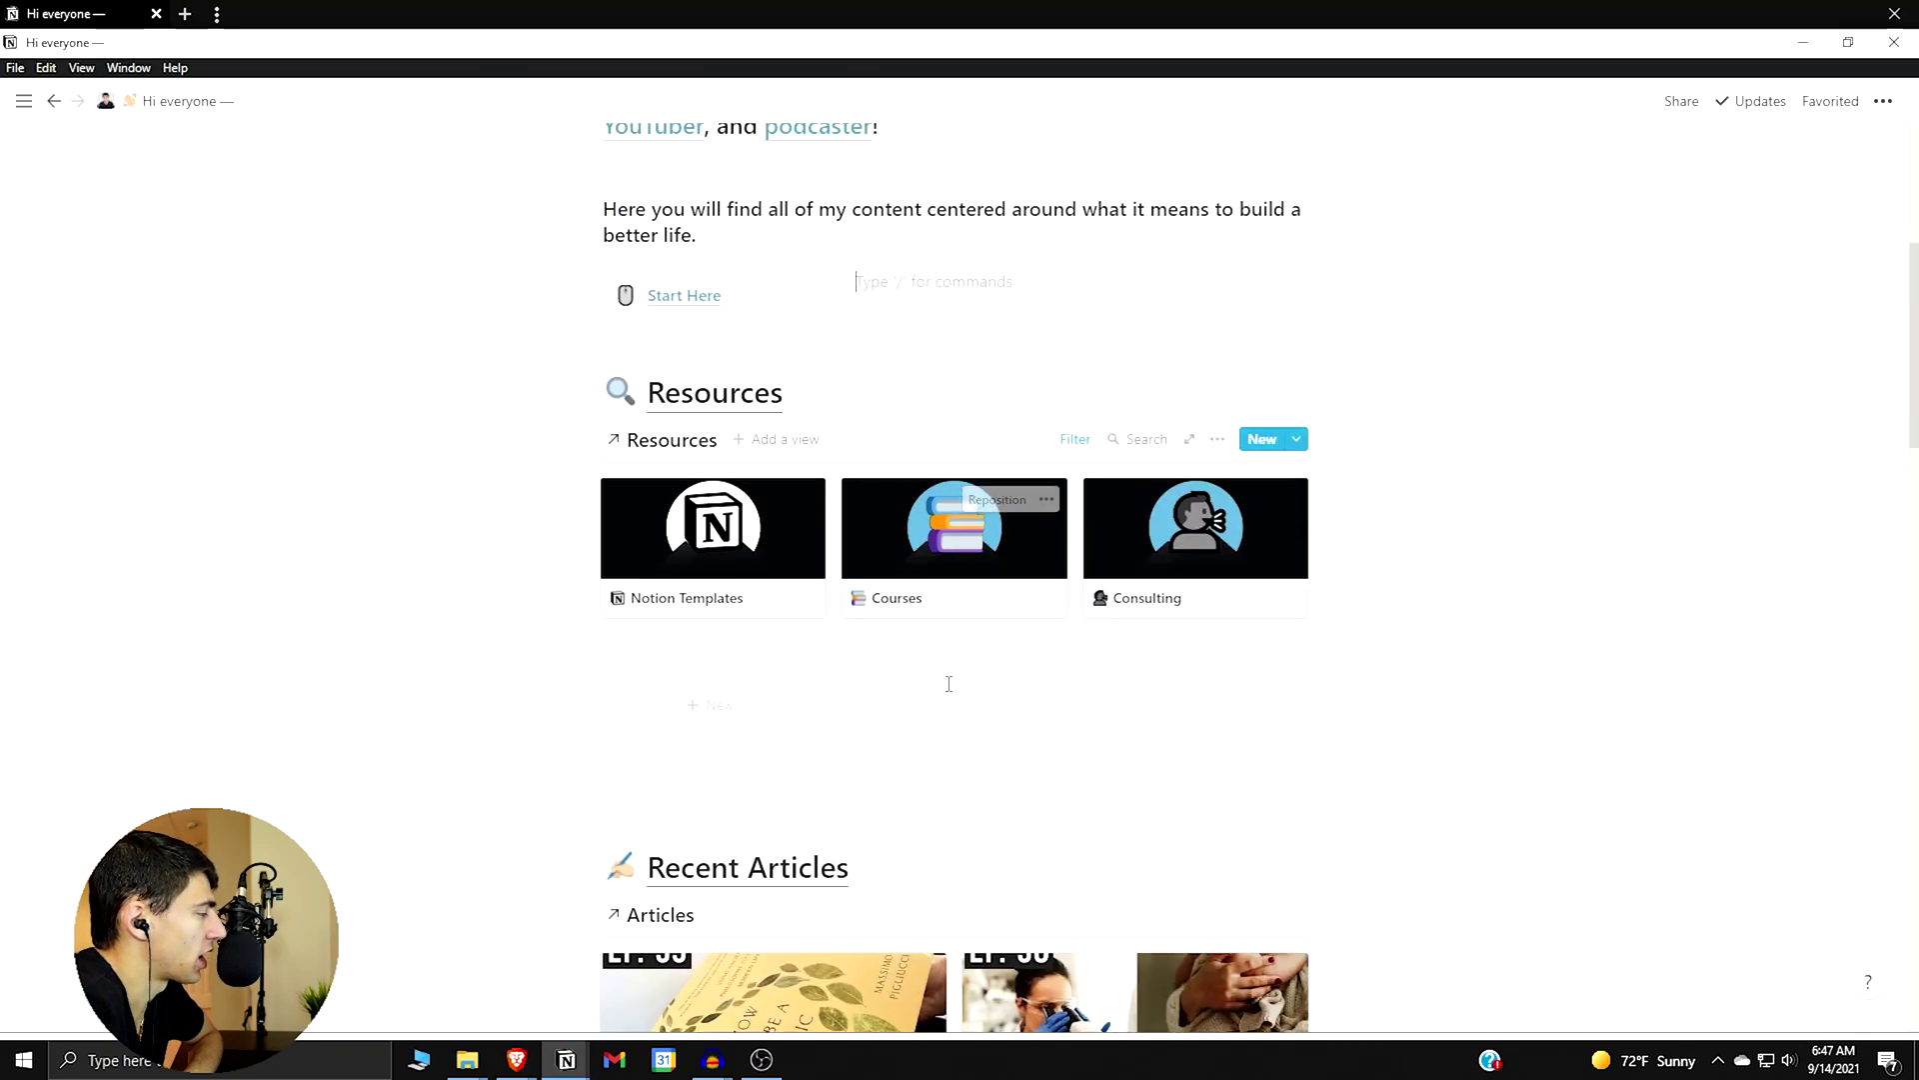
{"action": "scroll", "coordinate": [870, 529], "scroll_direction": "up", "scroll_amount": 3}
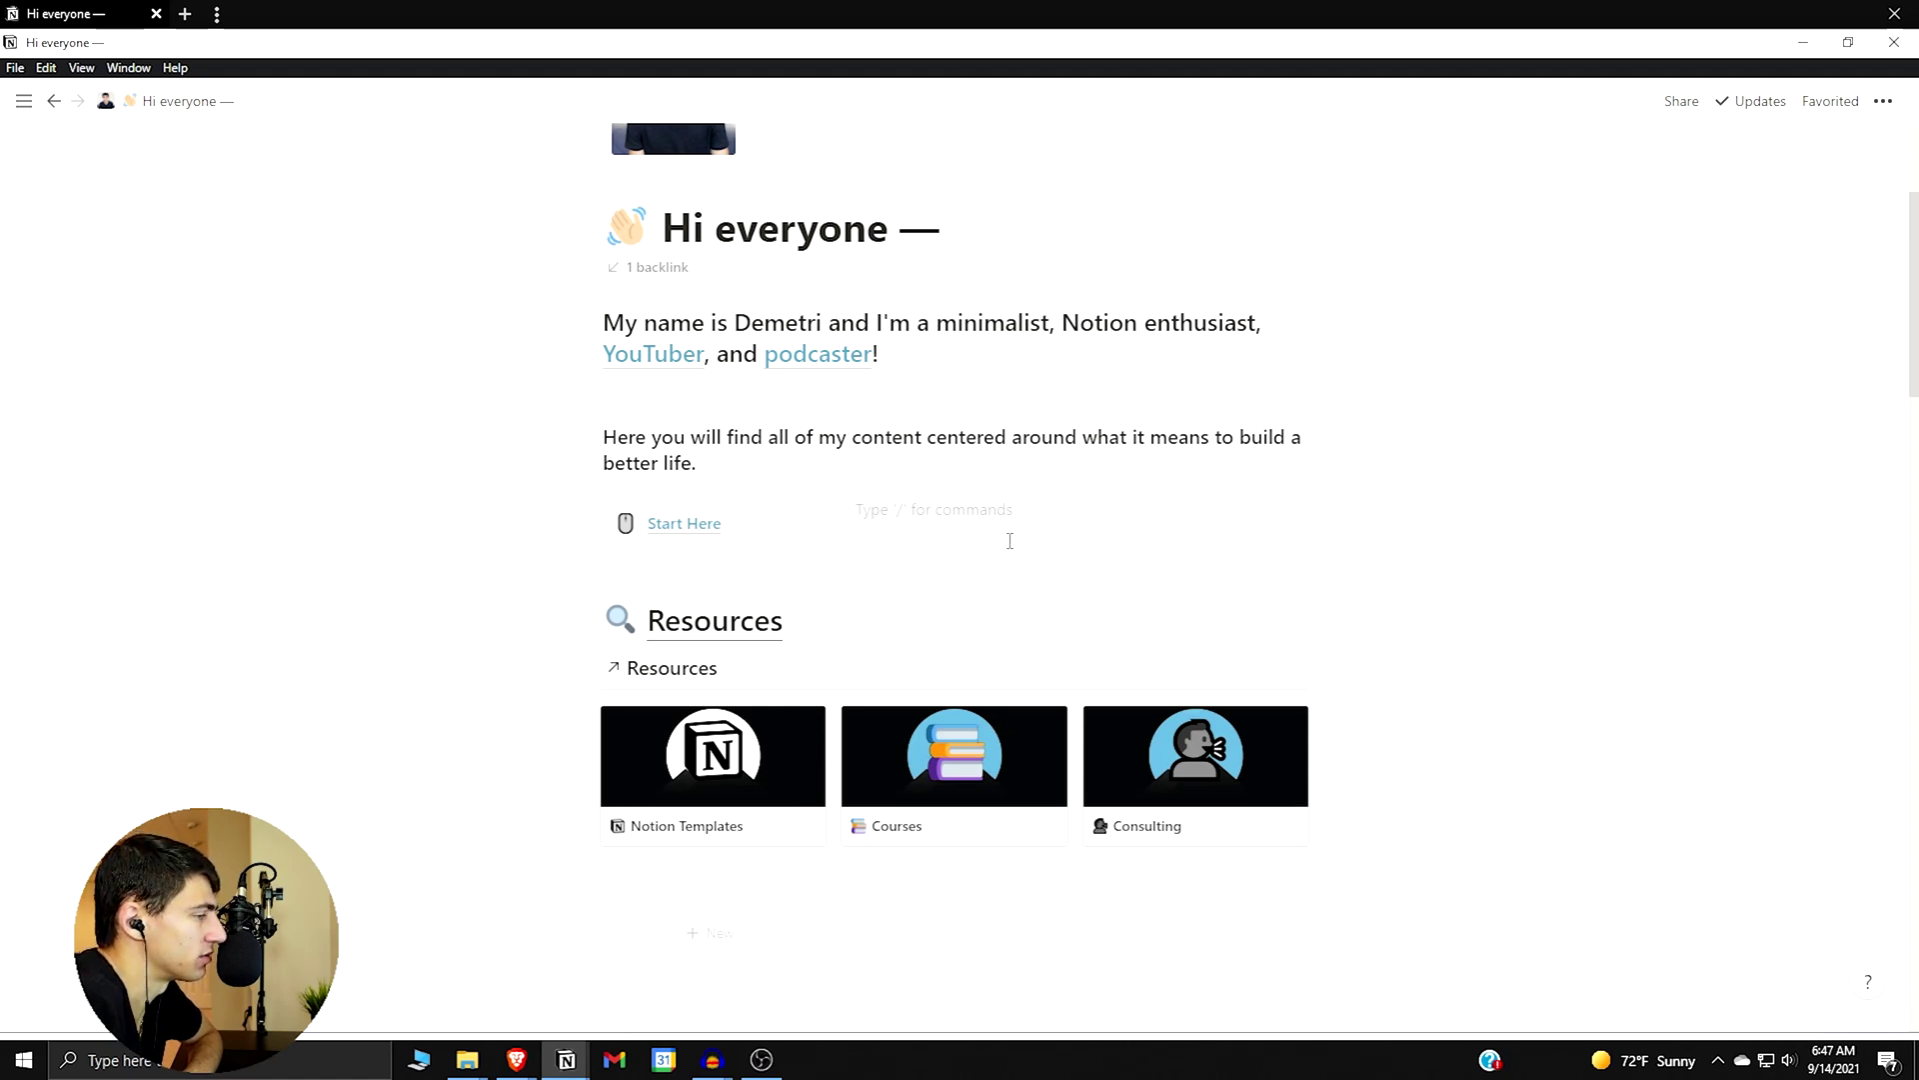
{"action": "scroll", "coordinate": [1140, 694], "scroll_direction": "down", "scroll_amount": 1}
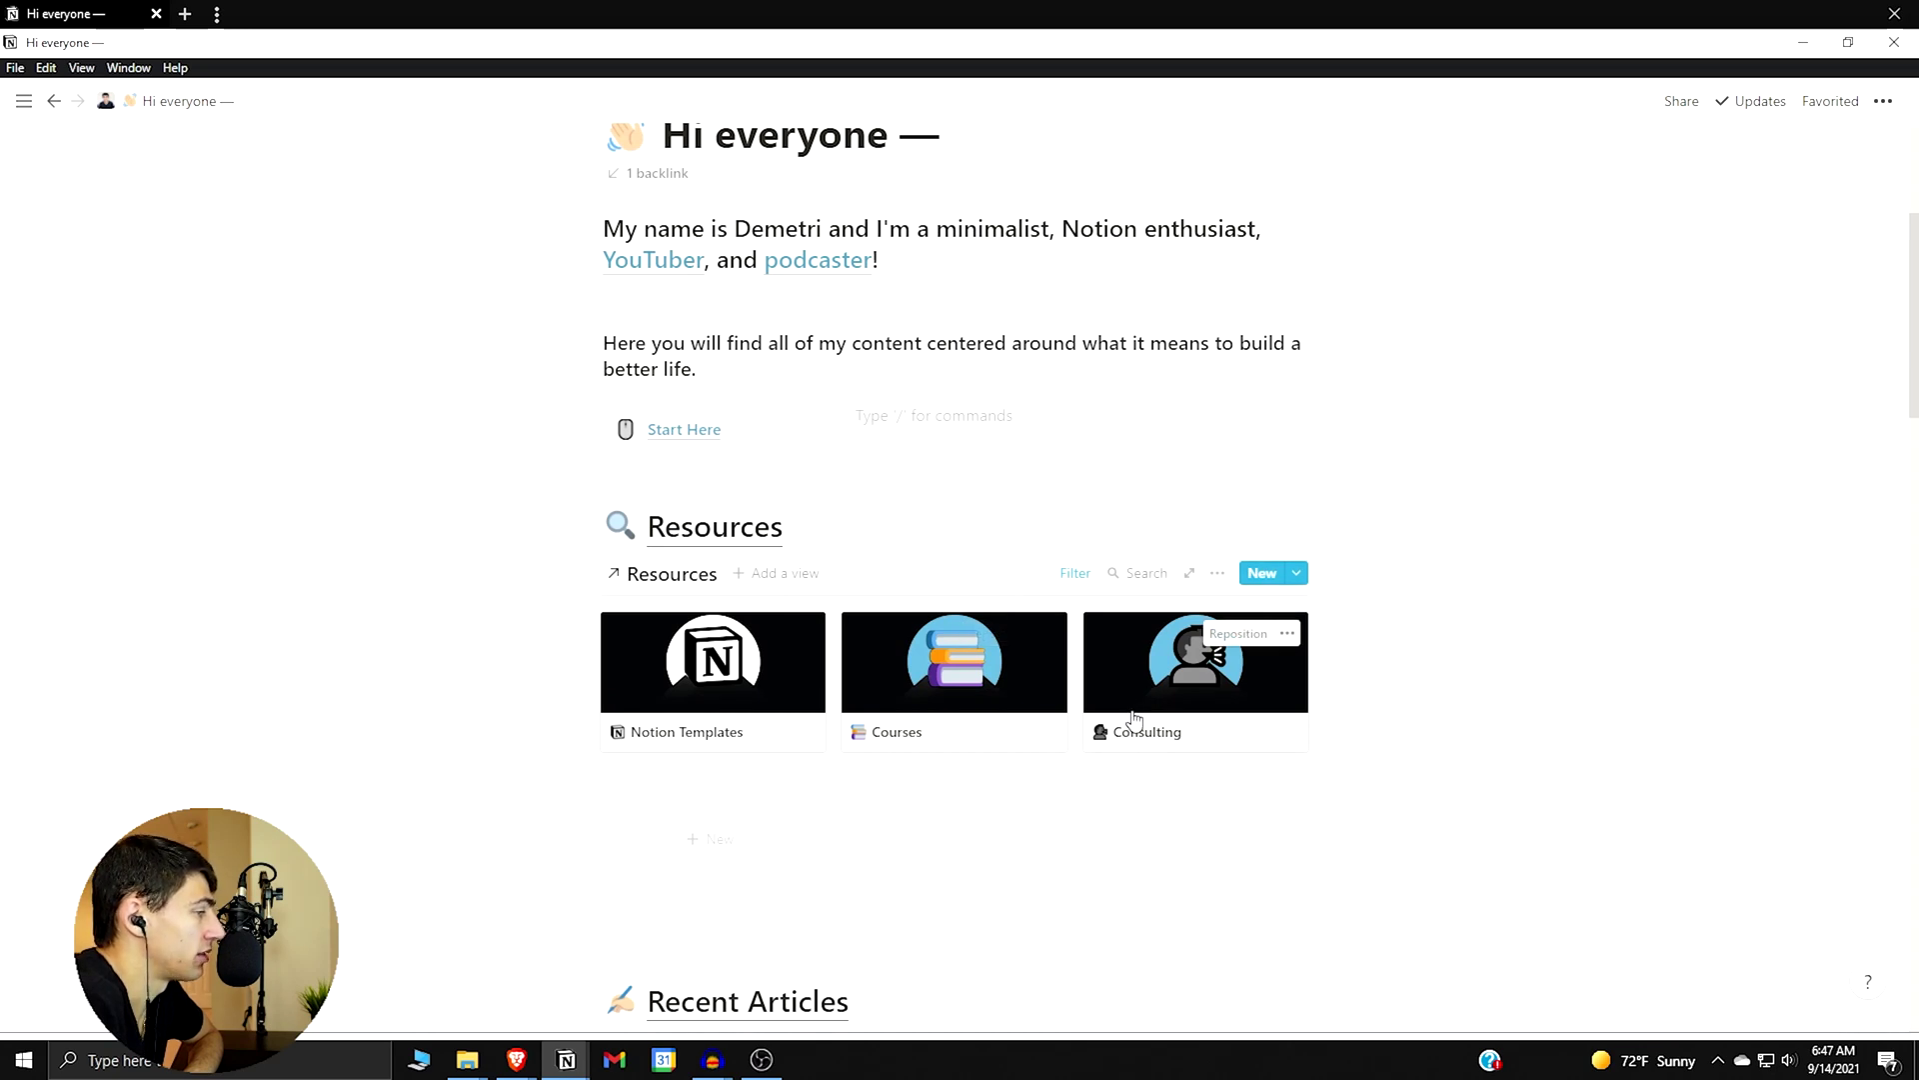
{"action": "key", "text": "alt+Tab"}
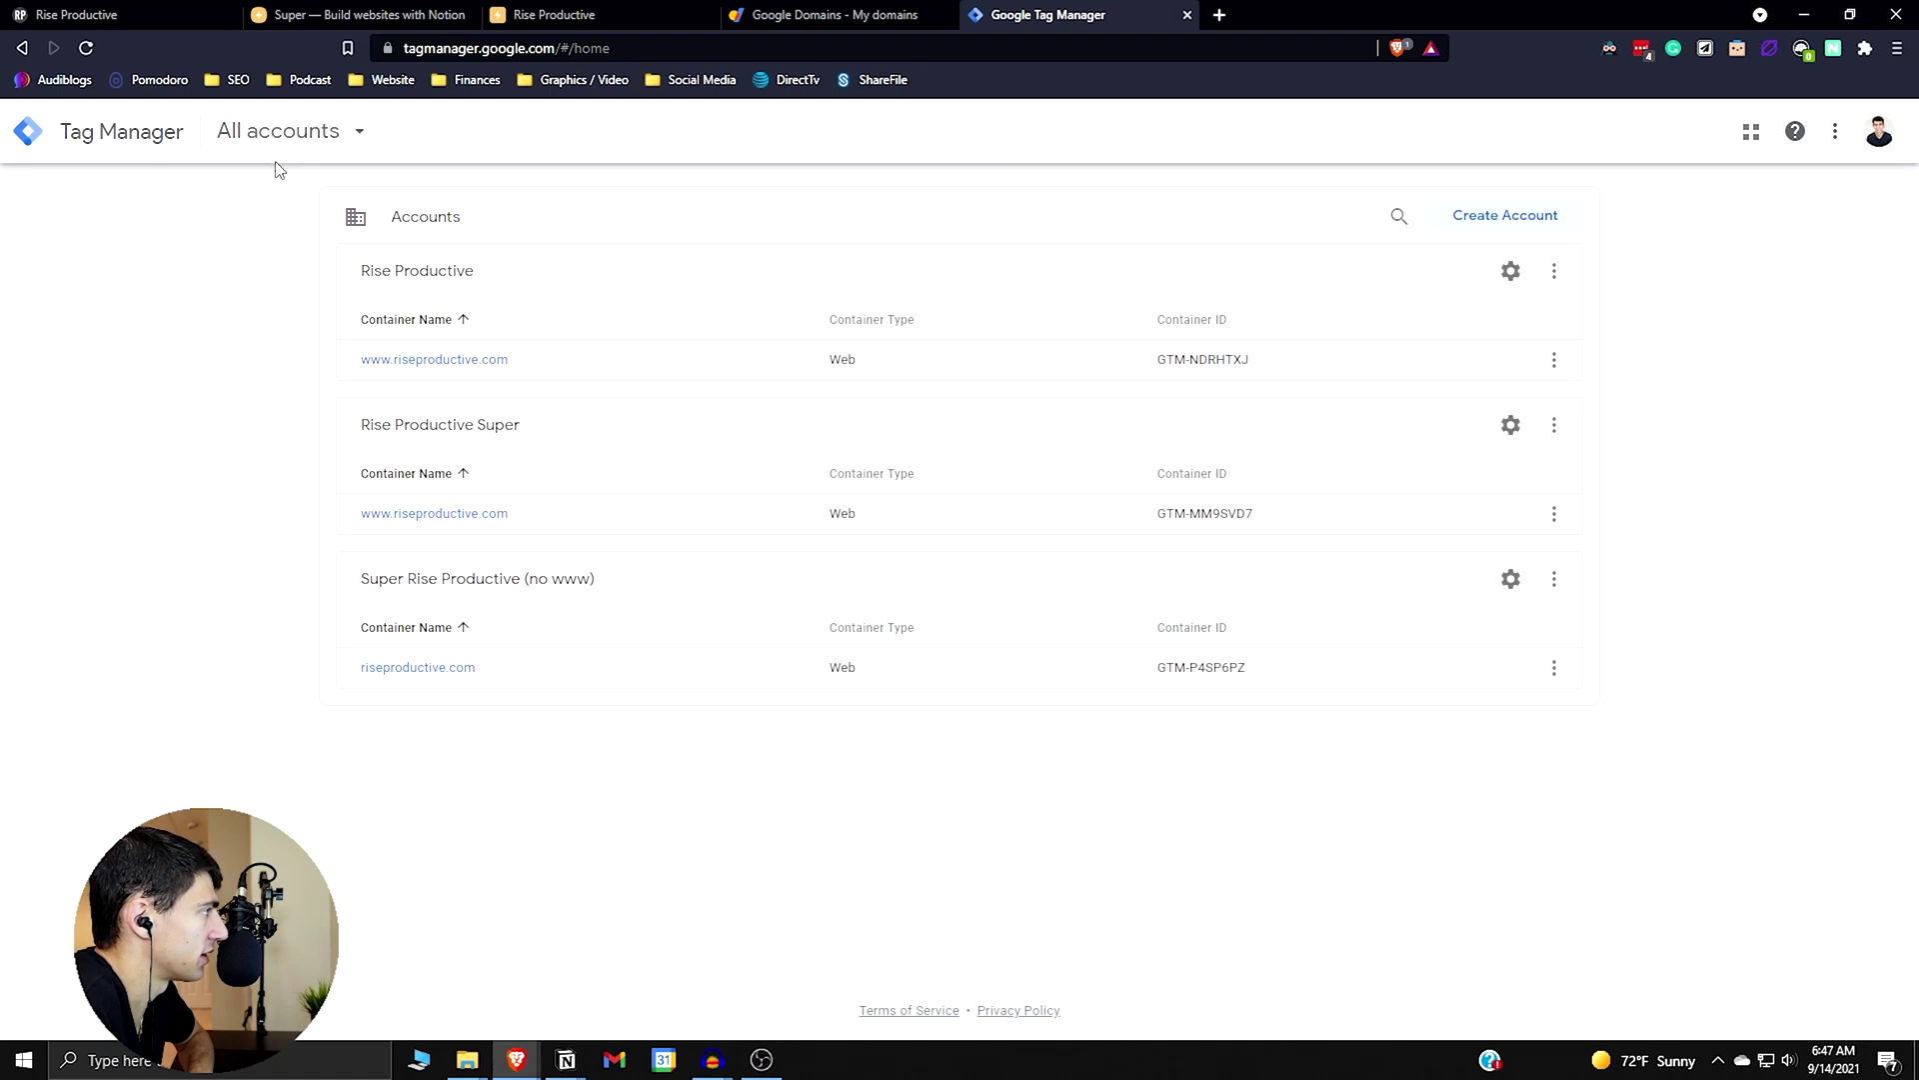
- Open the riseproductive.com container of Super Rise Productive (no www) and list its tags
{"action": "left_click", "coordinate": [340, 131]}
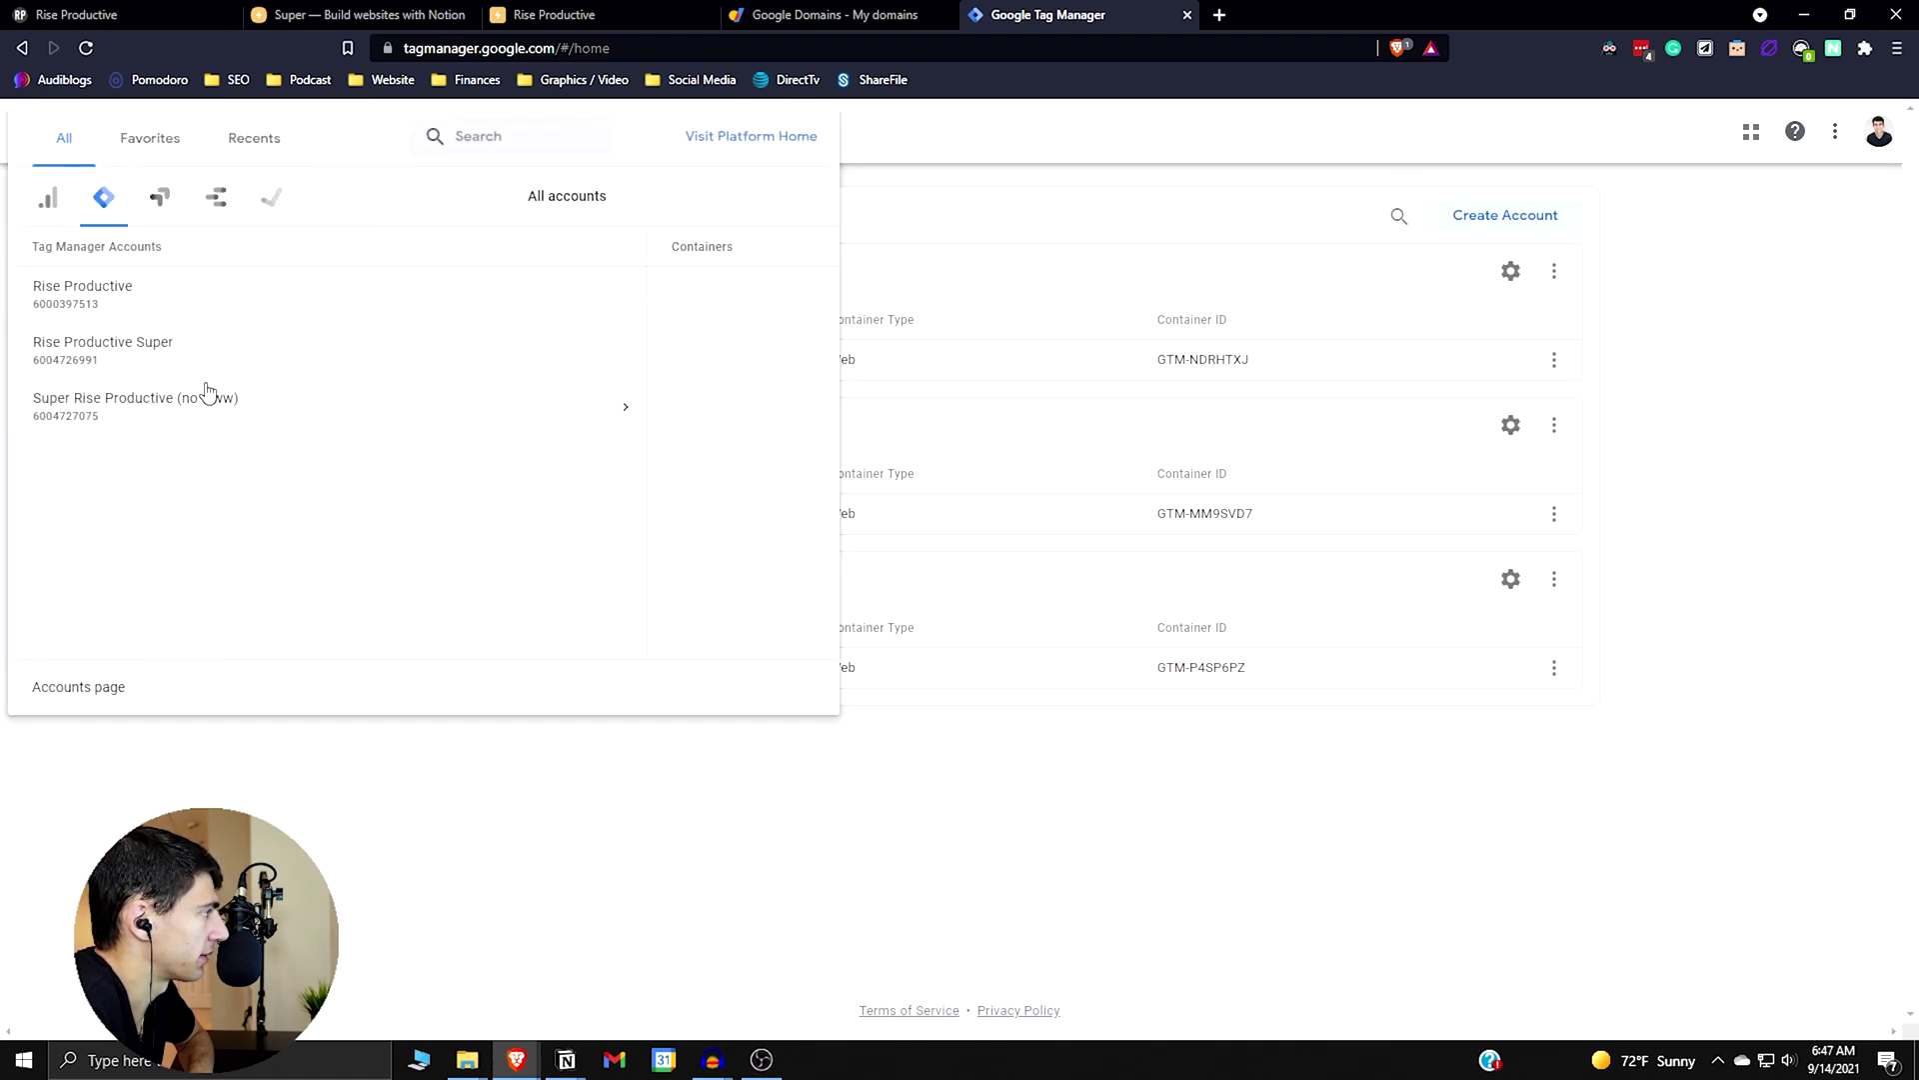
{"action": "left_click", "coordinate": [563, 410]}
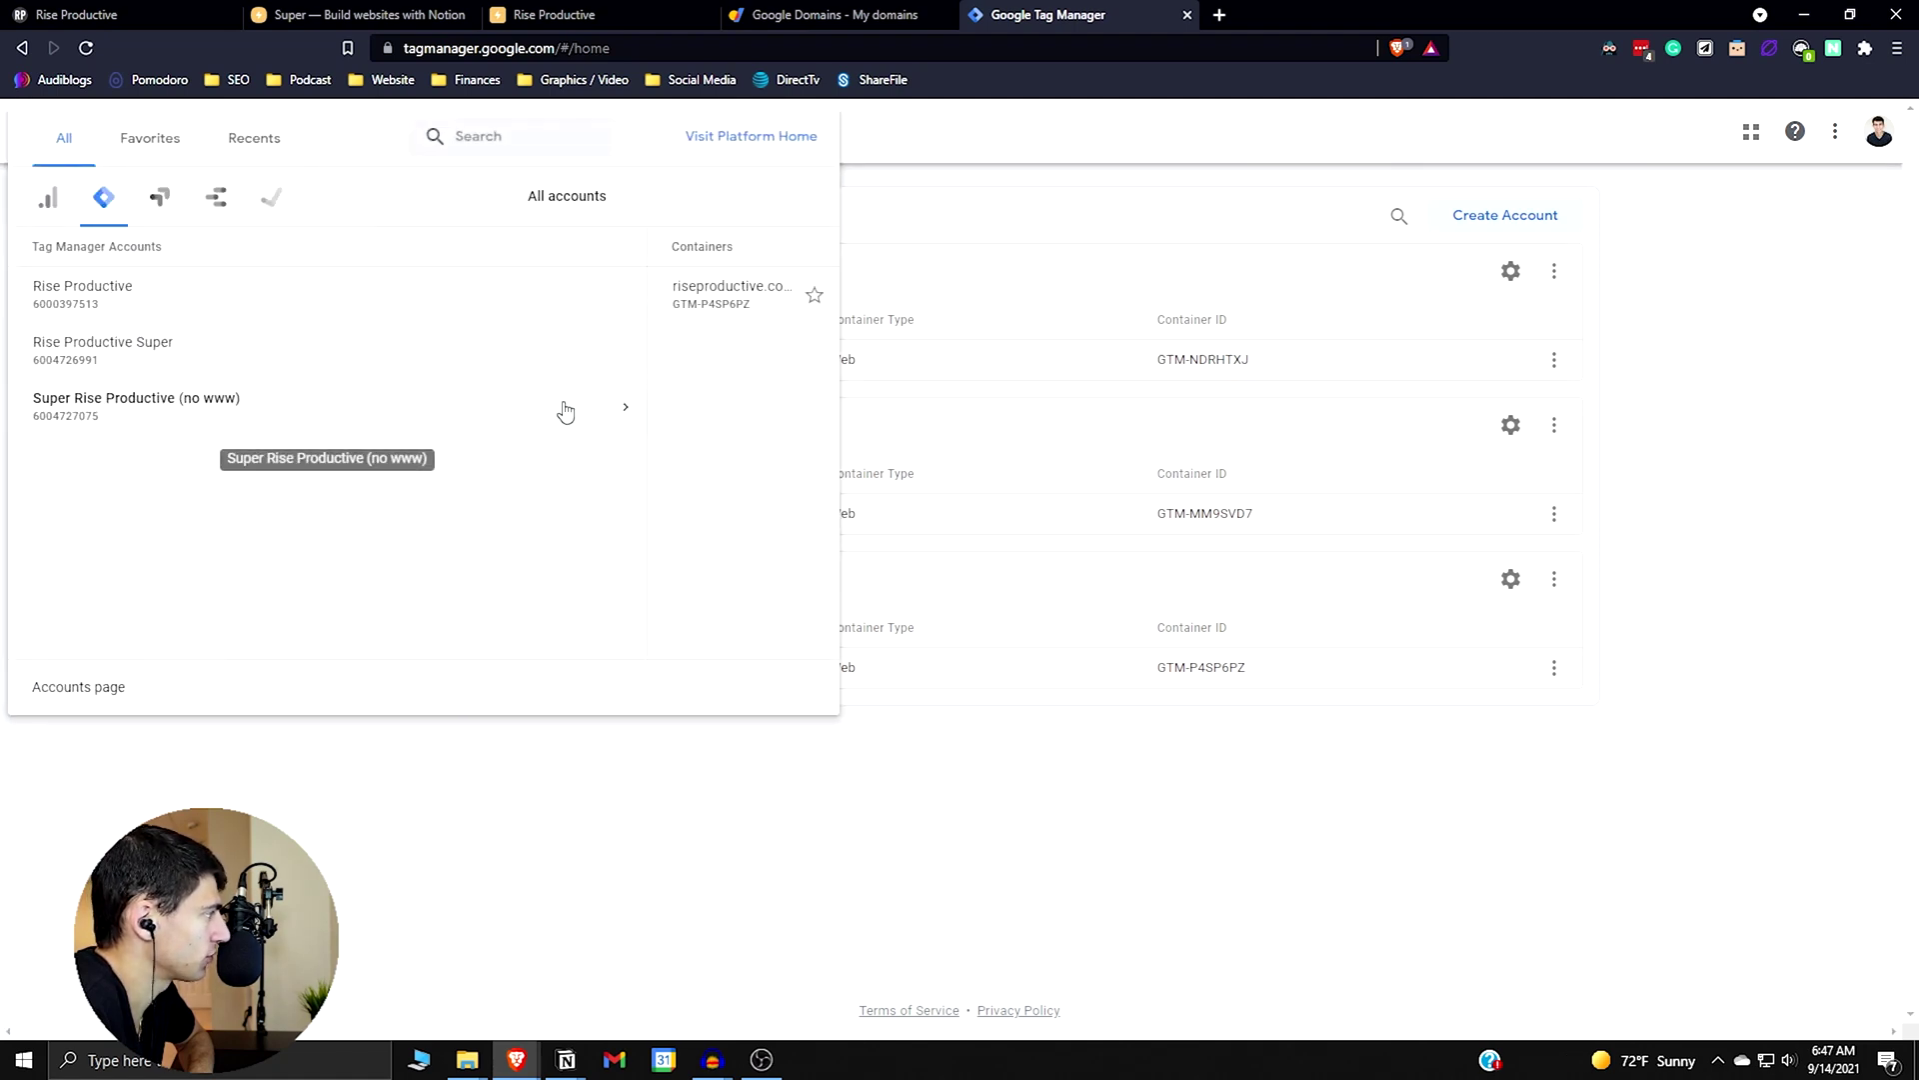
{"action": "left_click", "coordinate": [771, 295]}
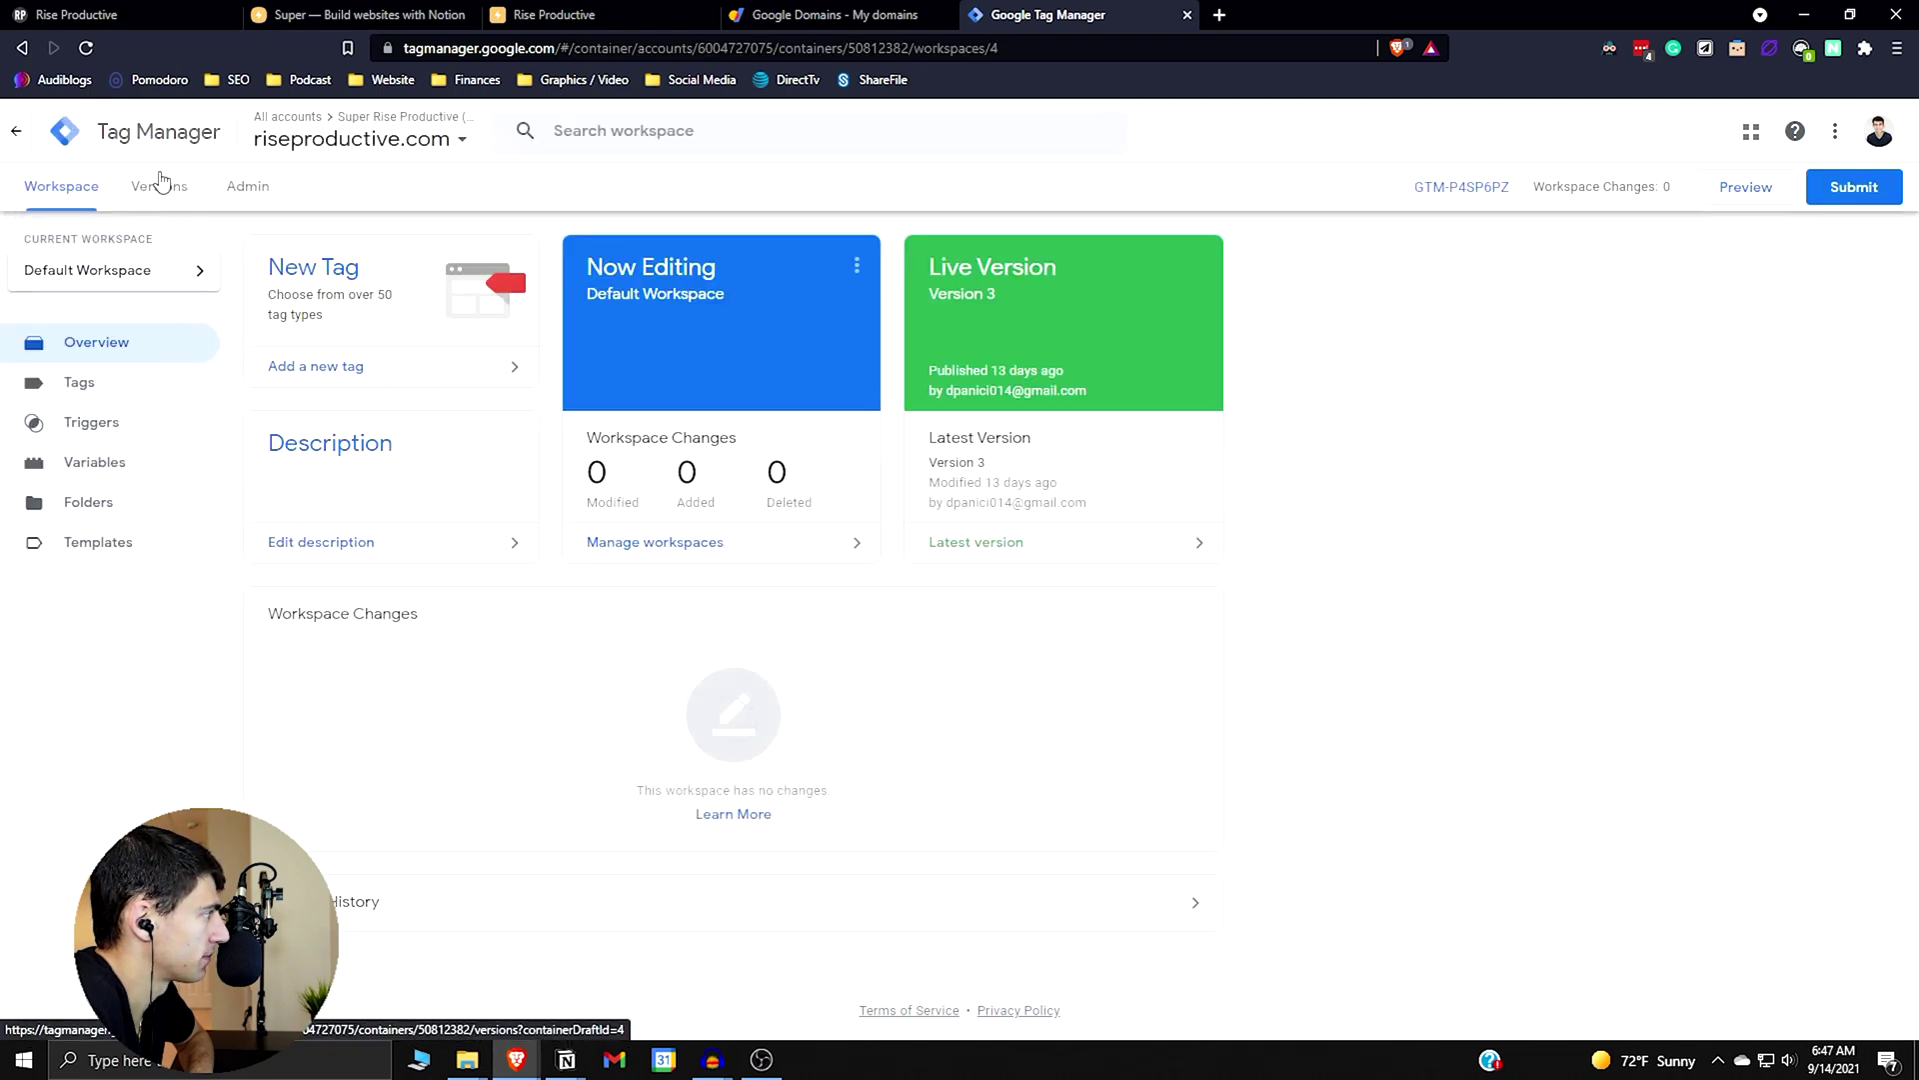
{"action": "left_click", "coordinate": [297, 140]}
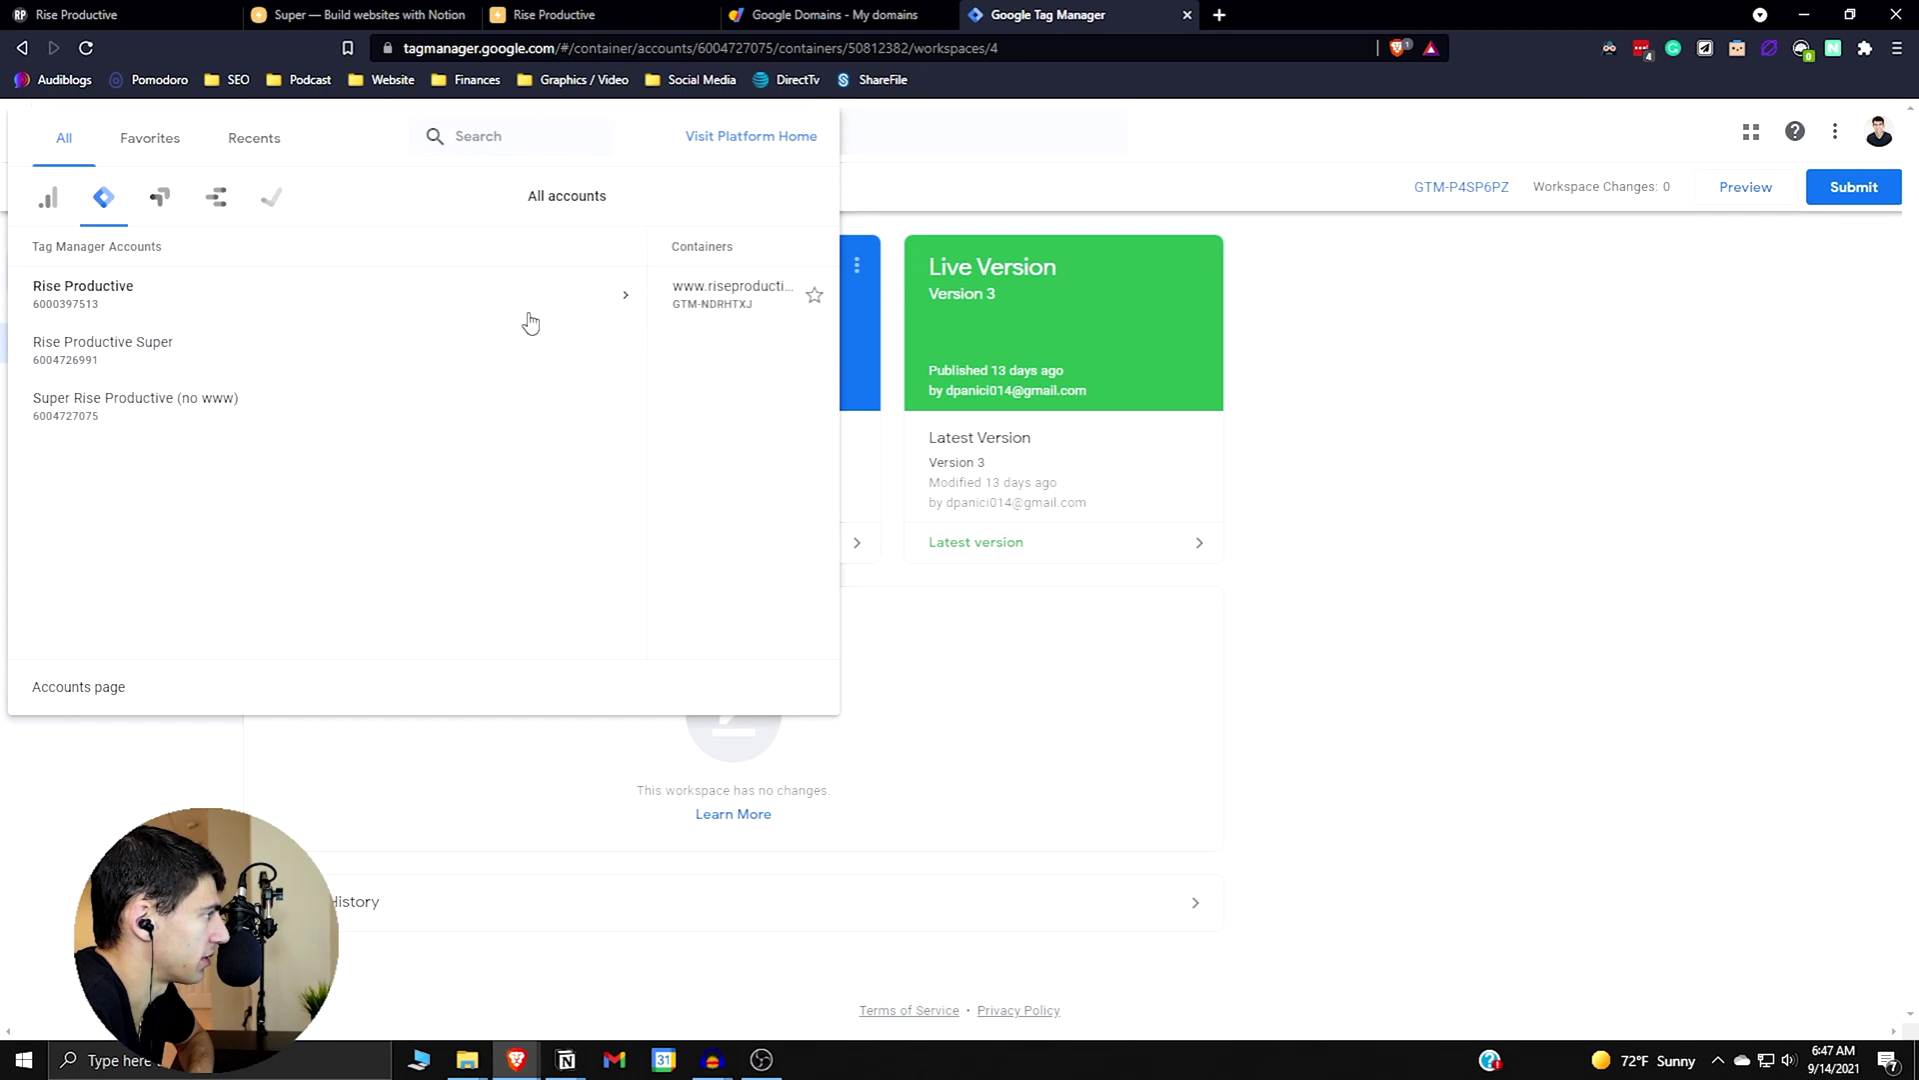
{"action": "mouse_move", "coordinate": [550, 372]}
{"action": "mouse_move", "coordinate": [557, 405]}
{"action": "left_click", "coordinate": [512, 305]}
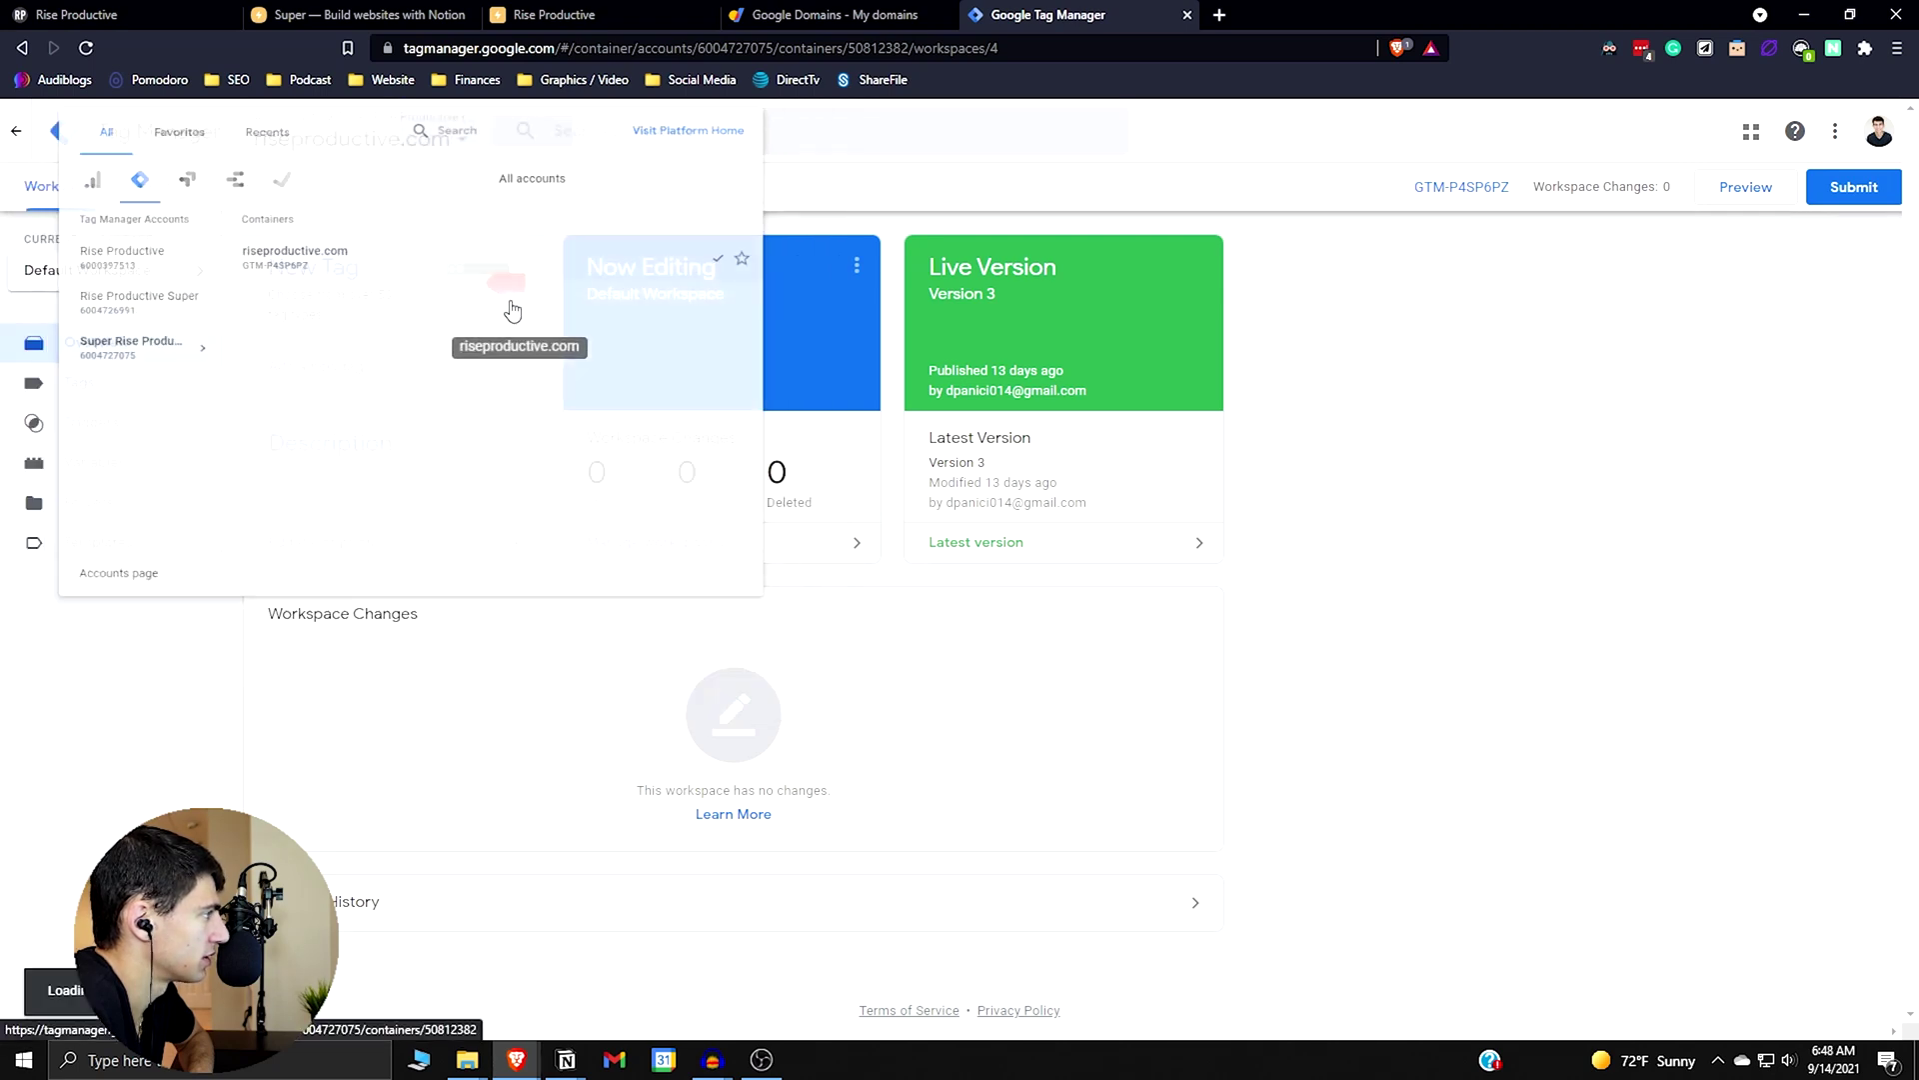
{"action": "left_click", "coordinate": [80, 382]}
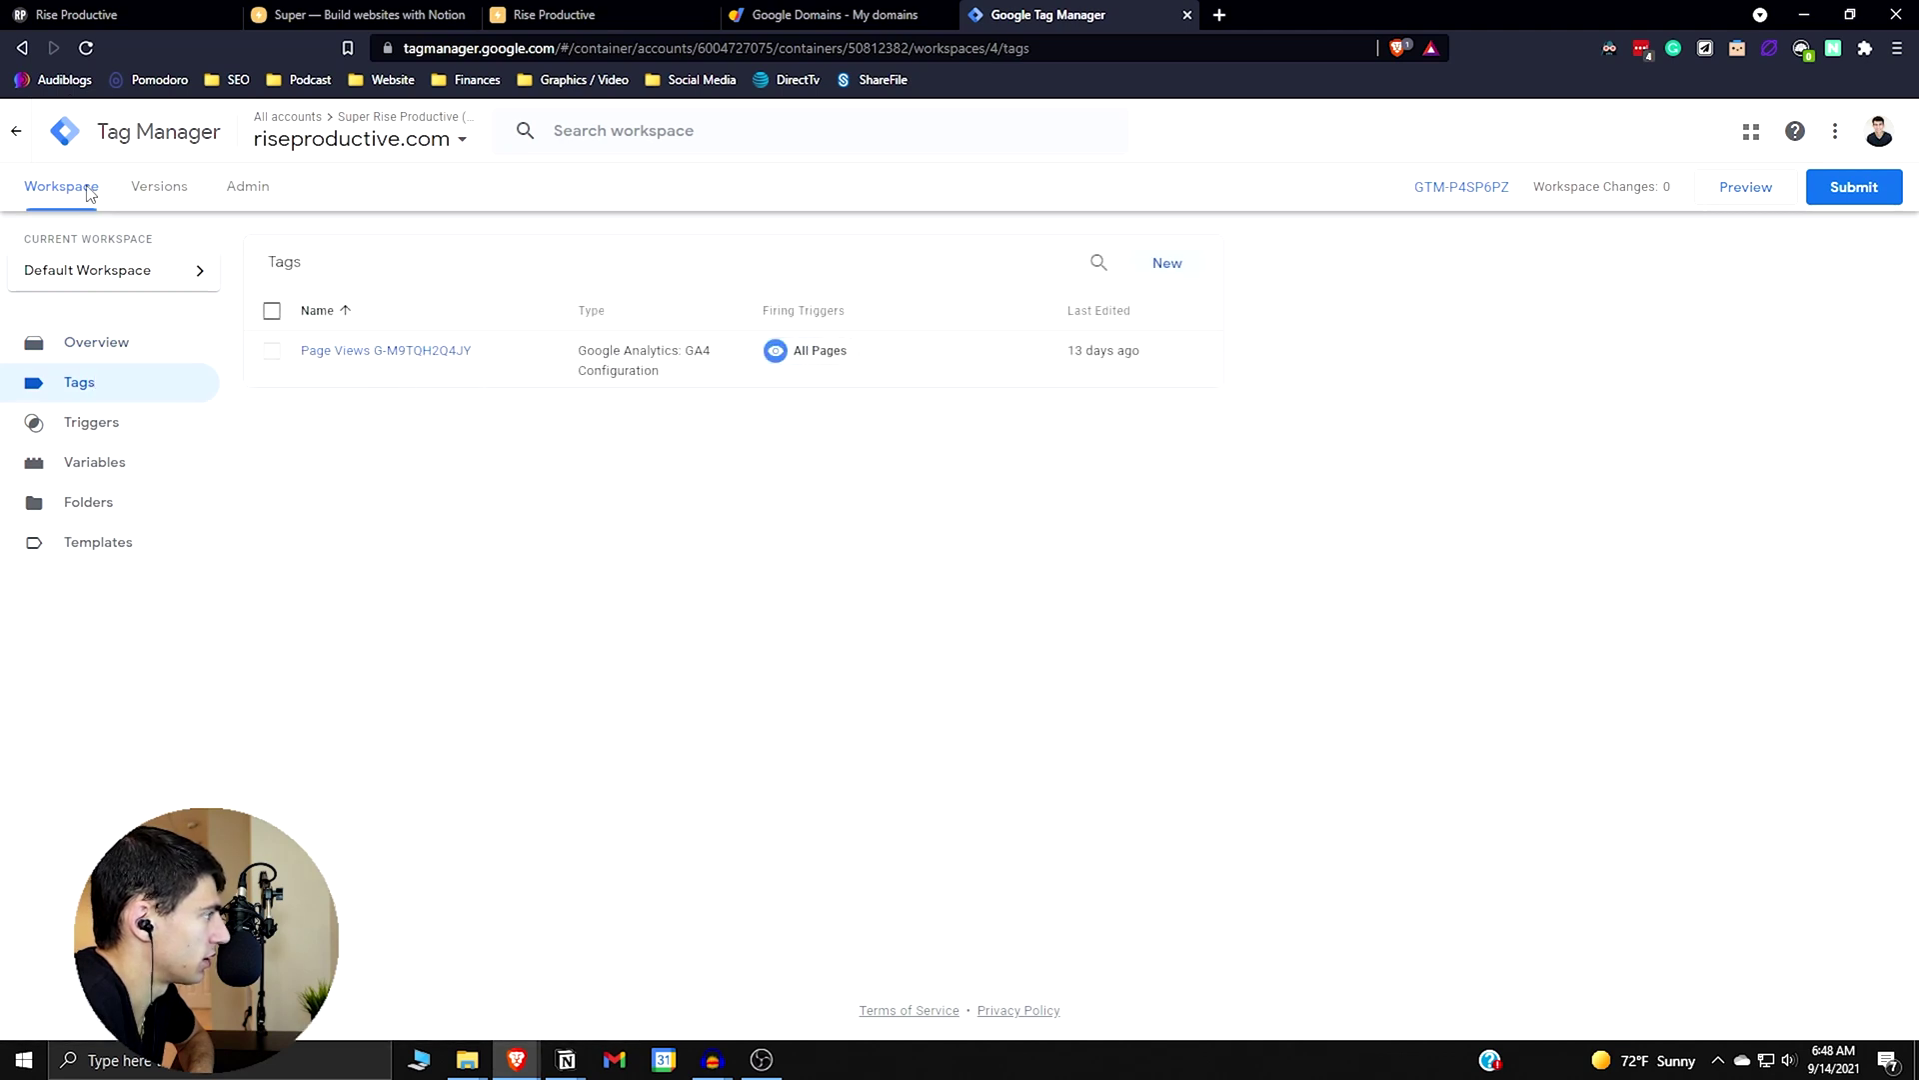
- Open a new blank browser tab beside Tag Manager
{"action": "left_click", "coordinate": [445, 146]}
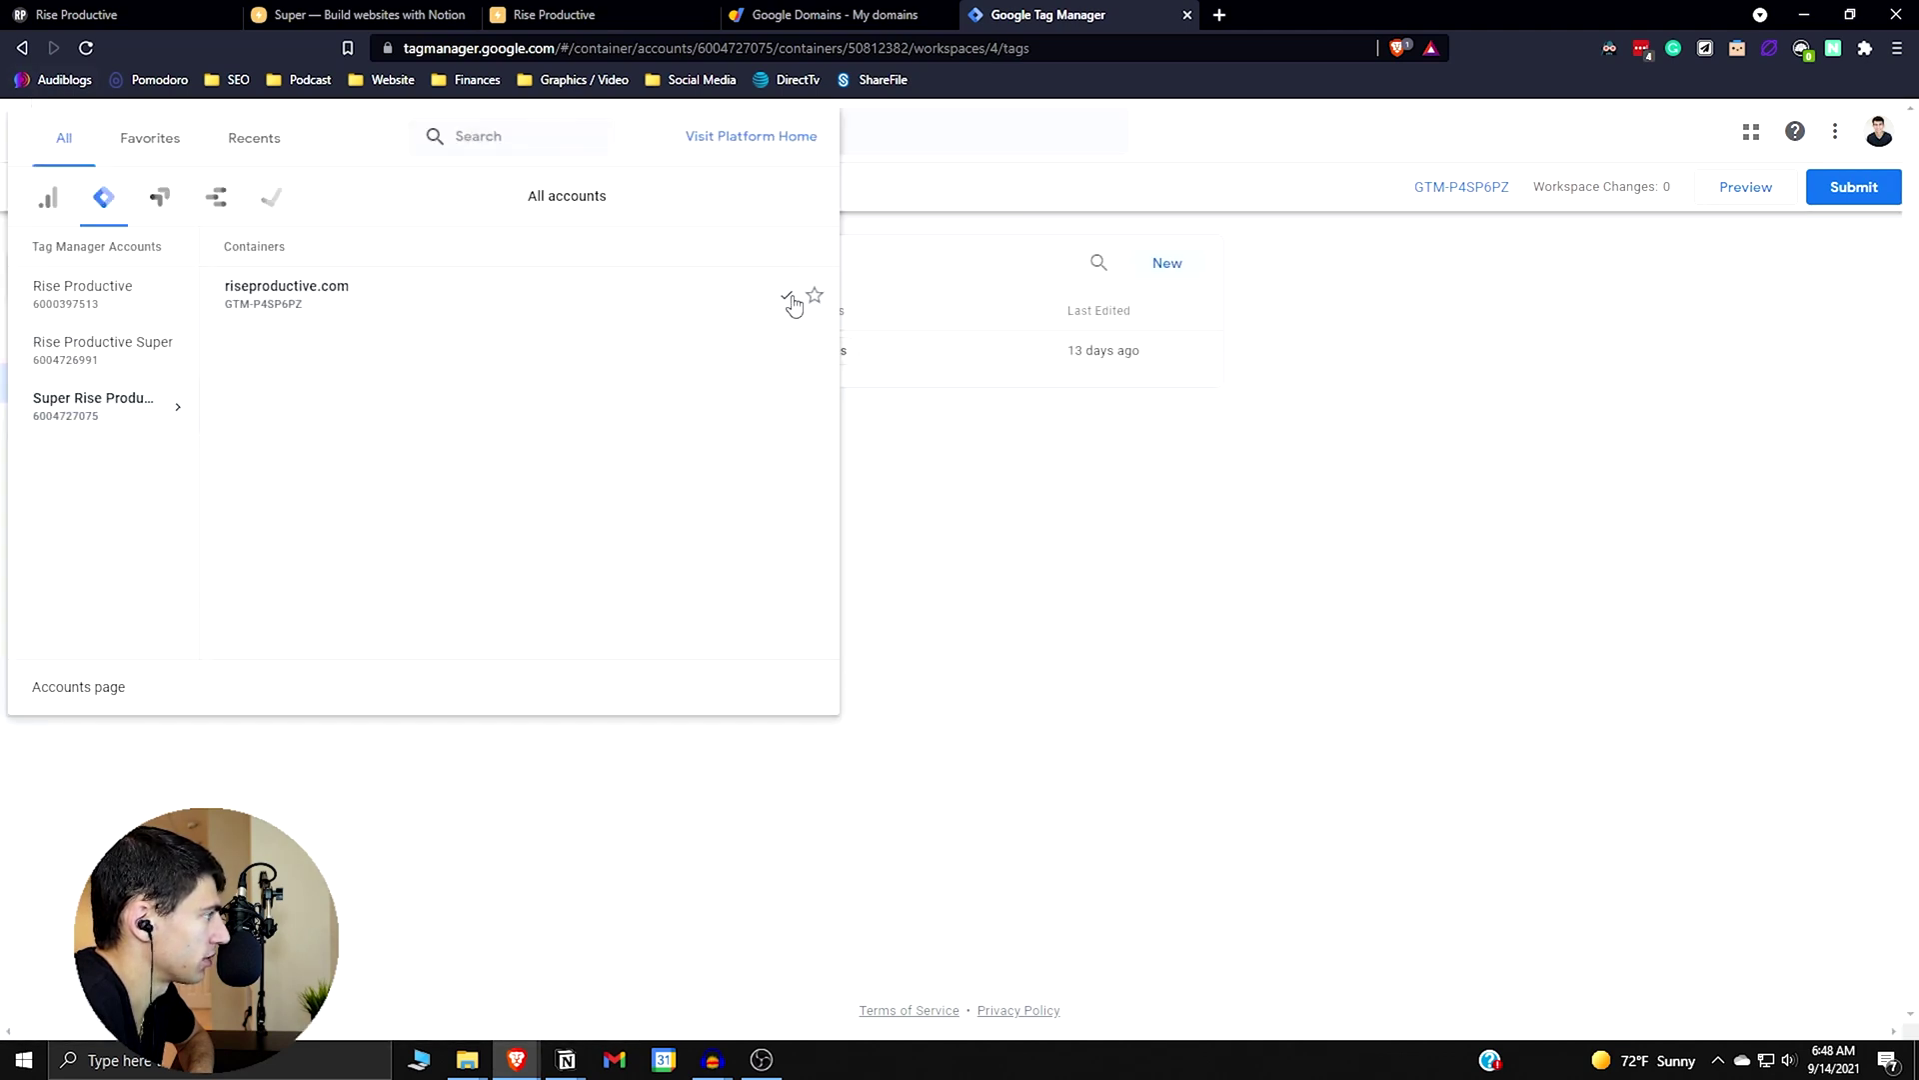
{"action": "left_click", "coordinate": [943, 433]}
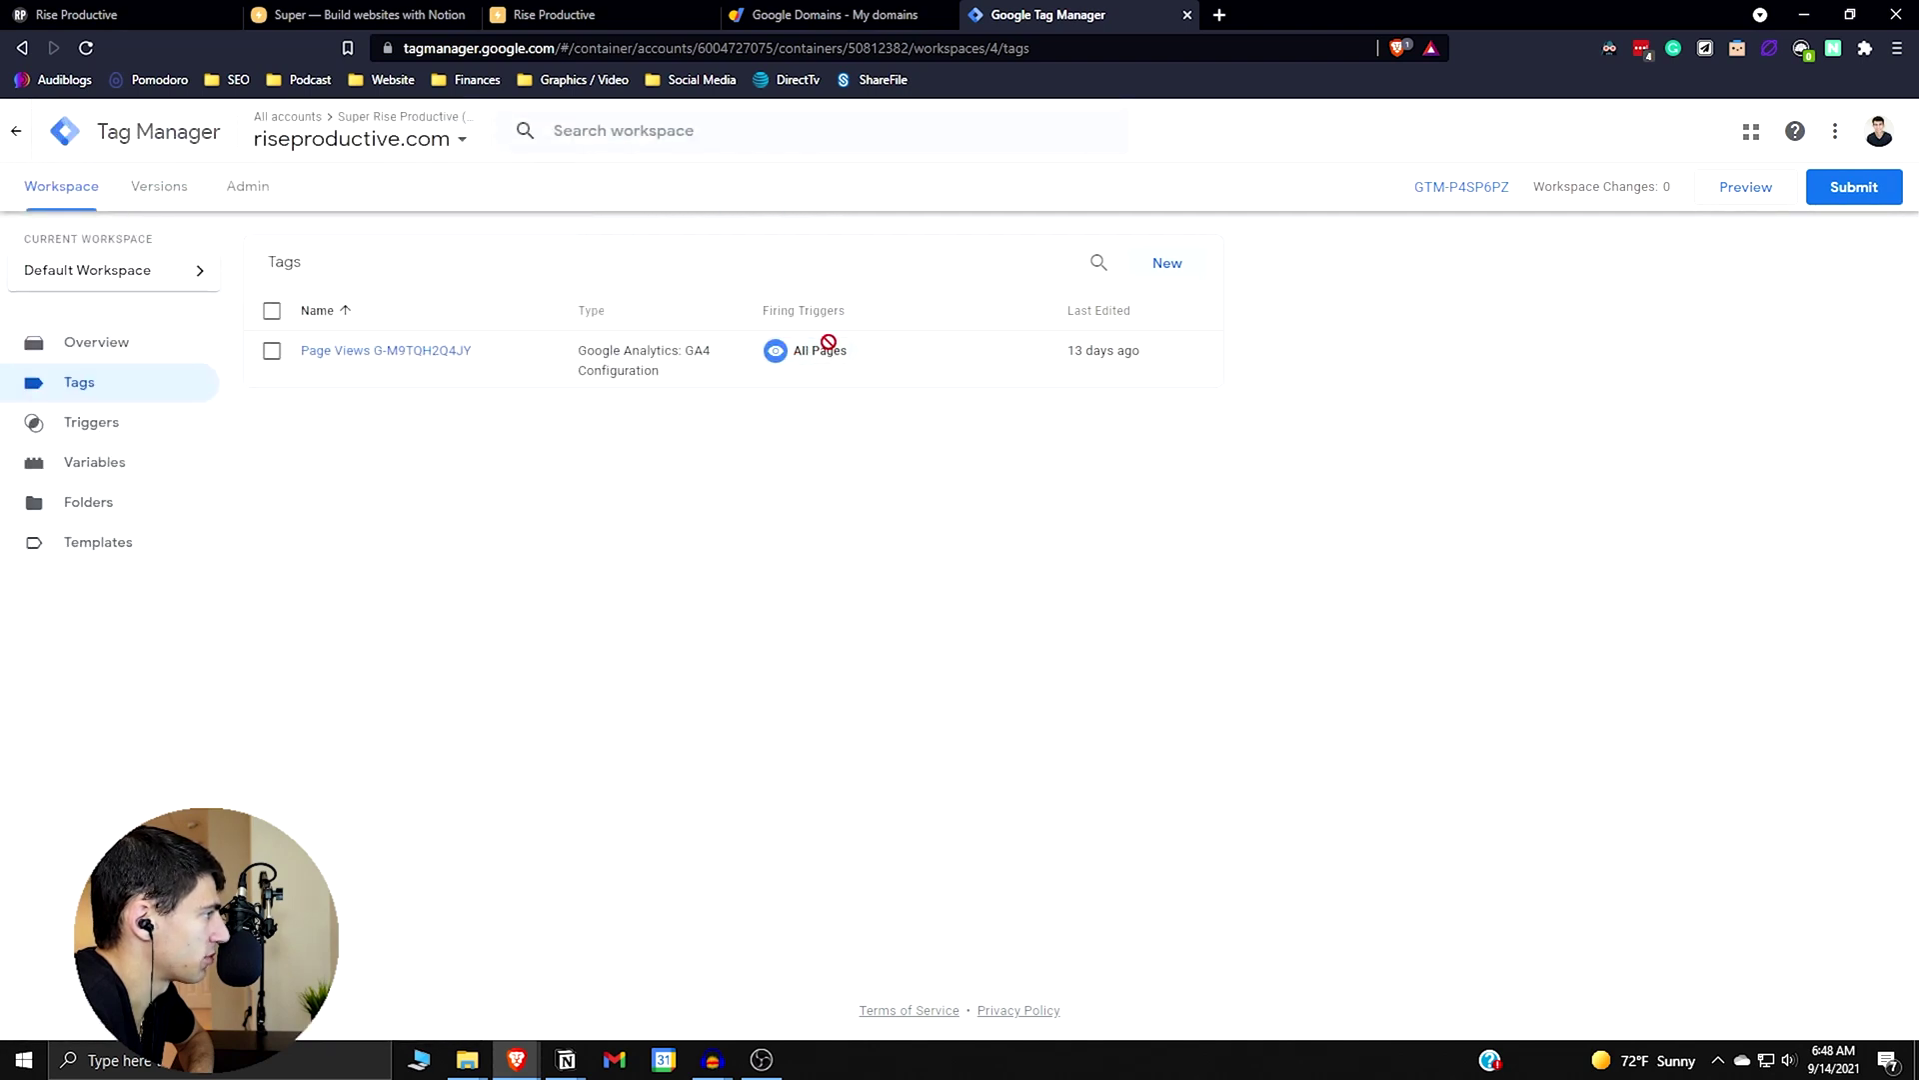
{"action": "left_click", "coordinate": [1218, 14]}
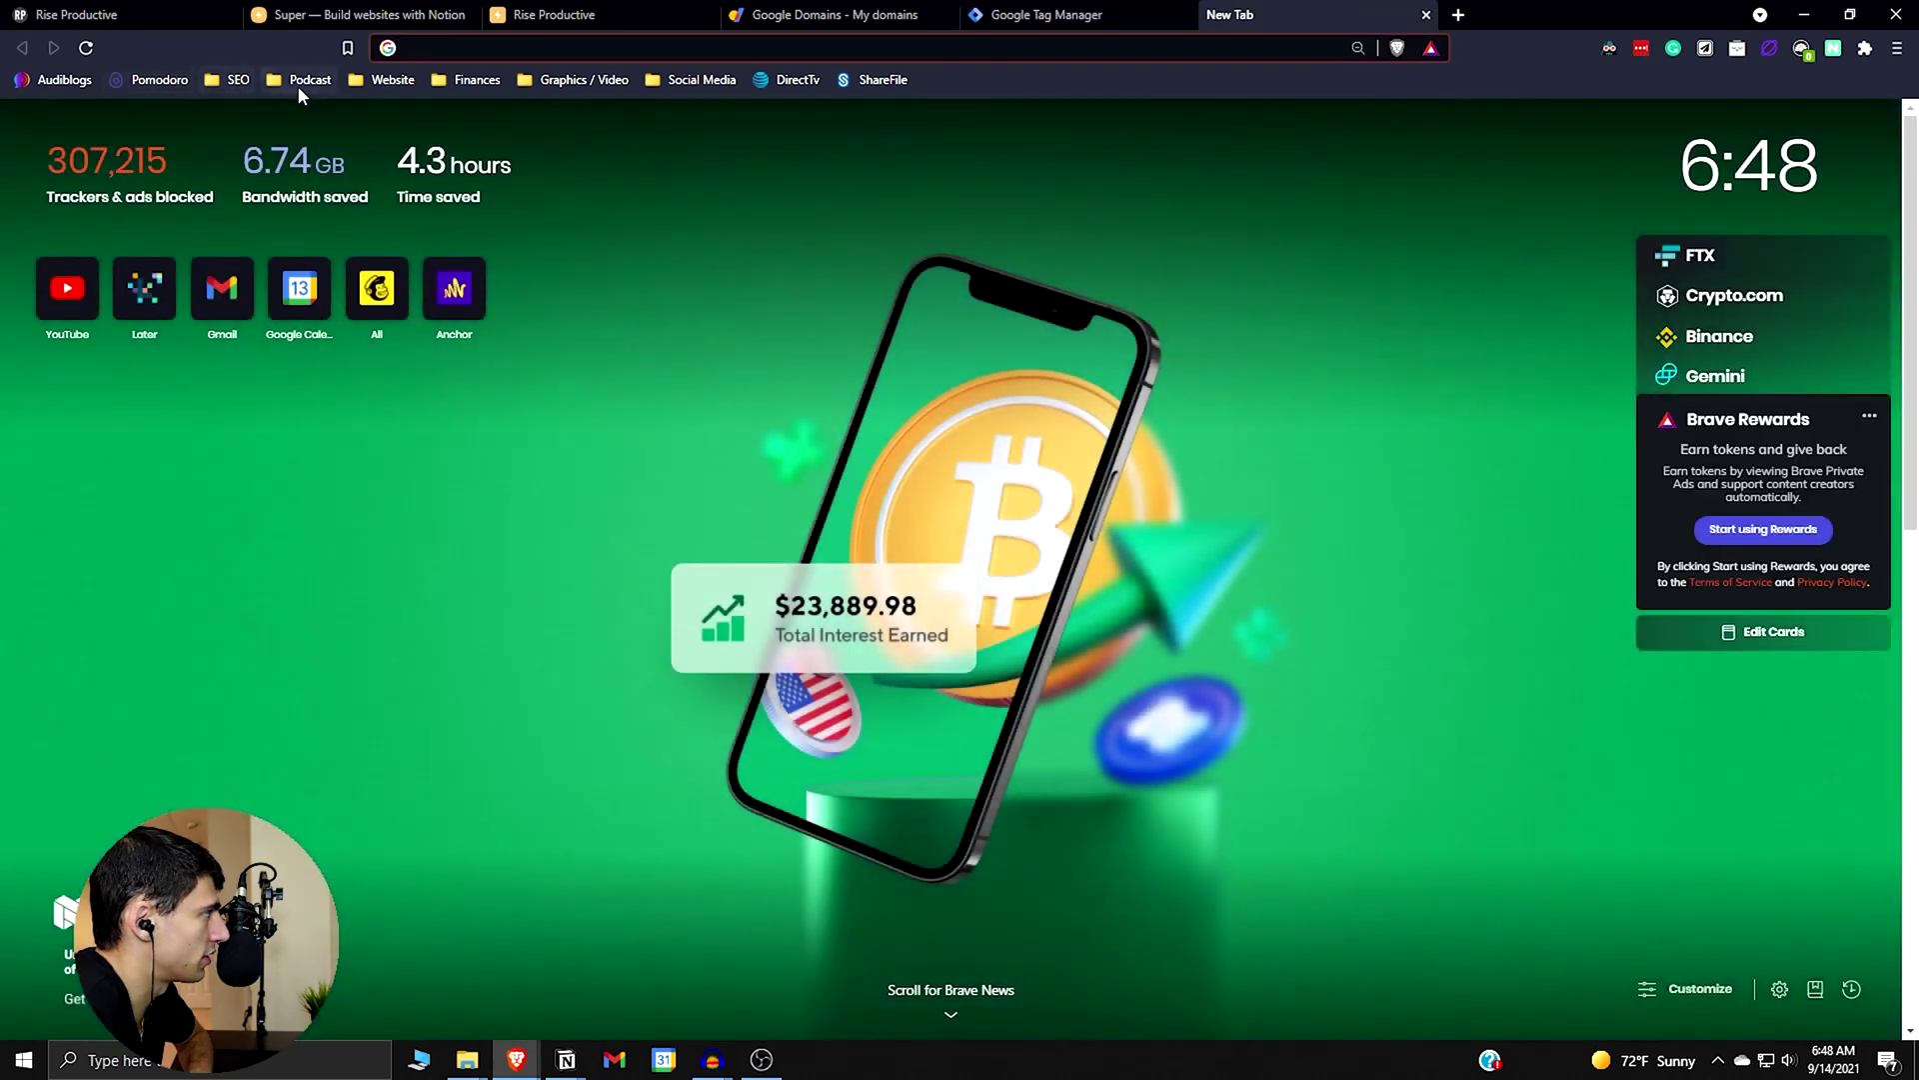
- Open the Super Rise Productive web stream under Analytics Admin > Data Streams
{"action": "left_click", "coordinate": [378, 80]}
{"action": "left_click", "coordinate": [455, 178]}
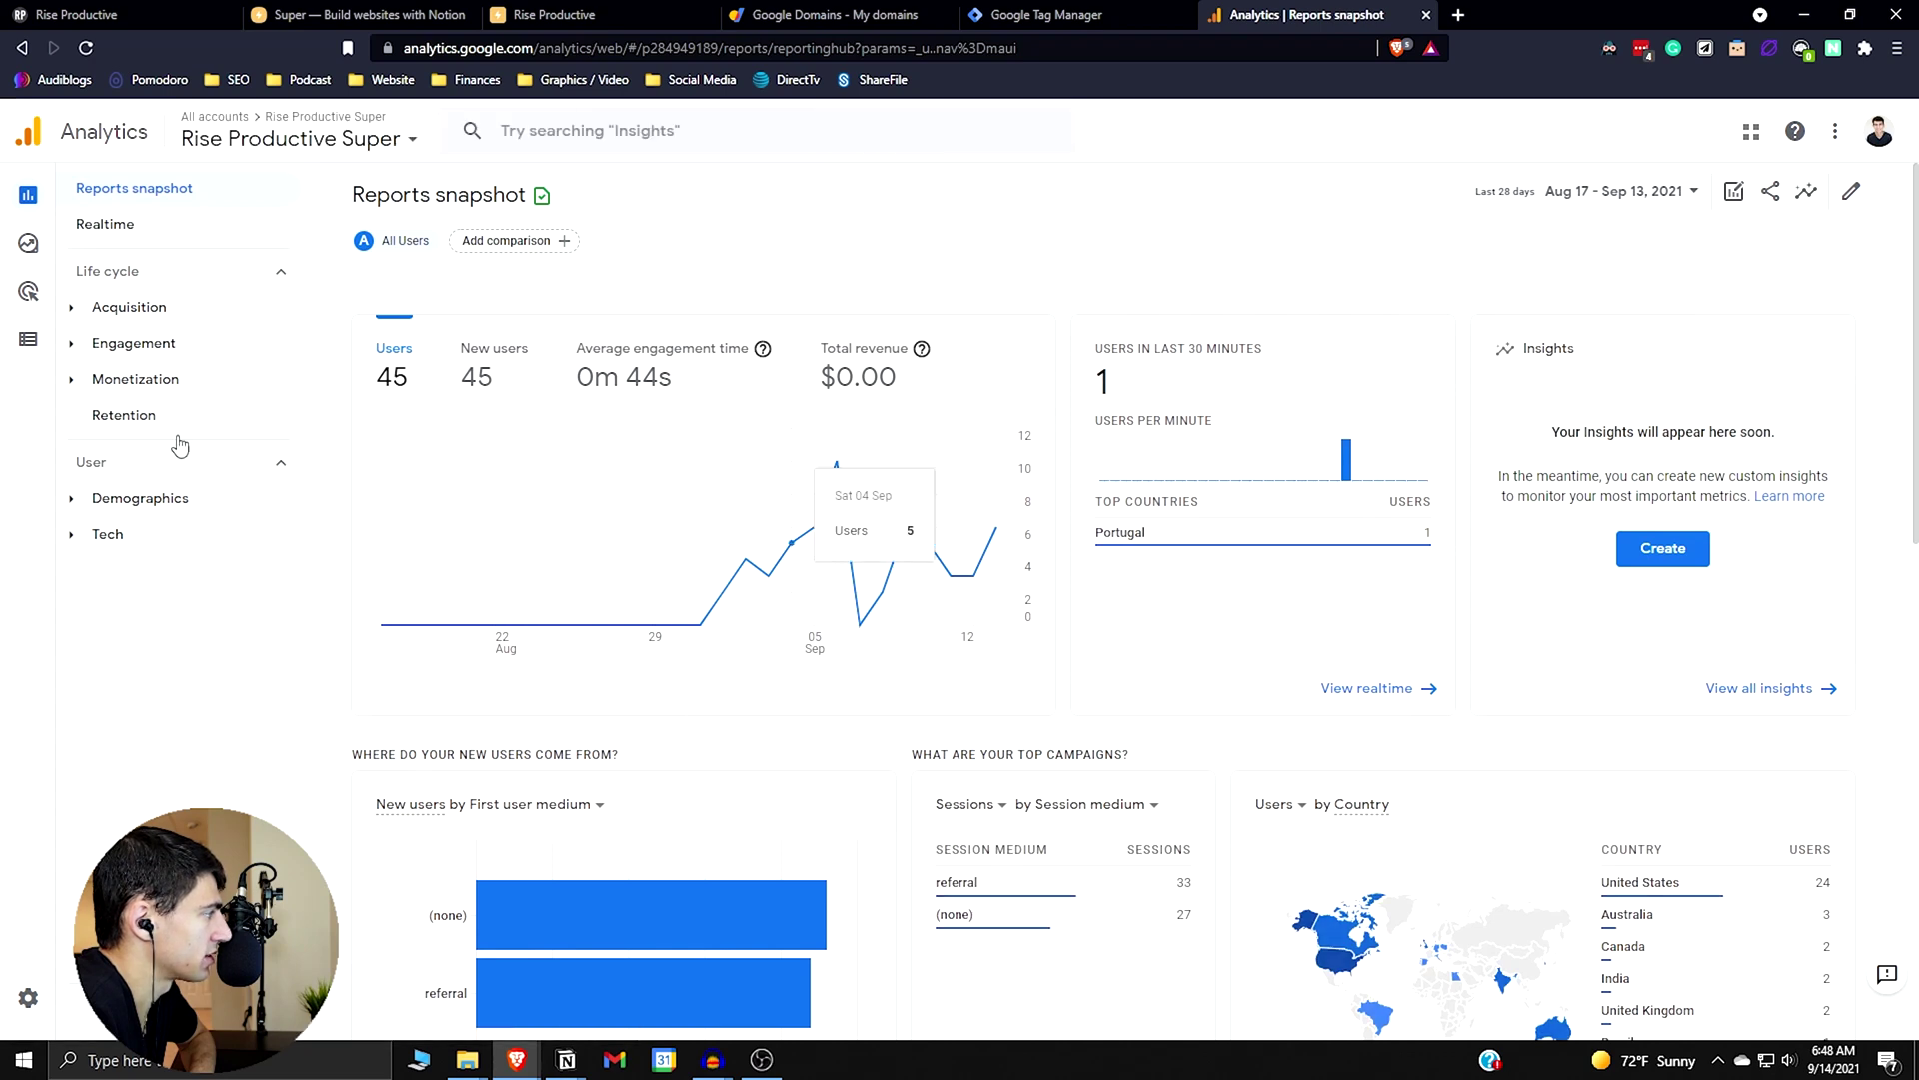
{"action": "mouse_move", "coordinate": [56, 330]}
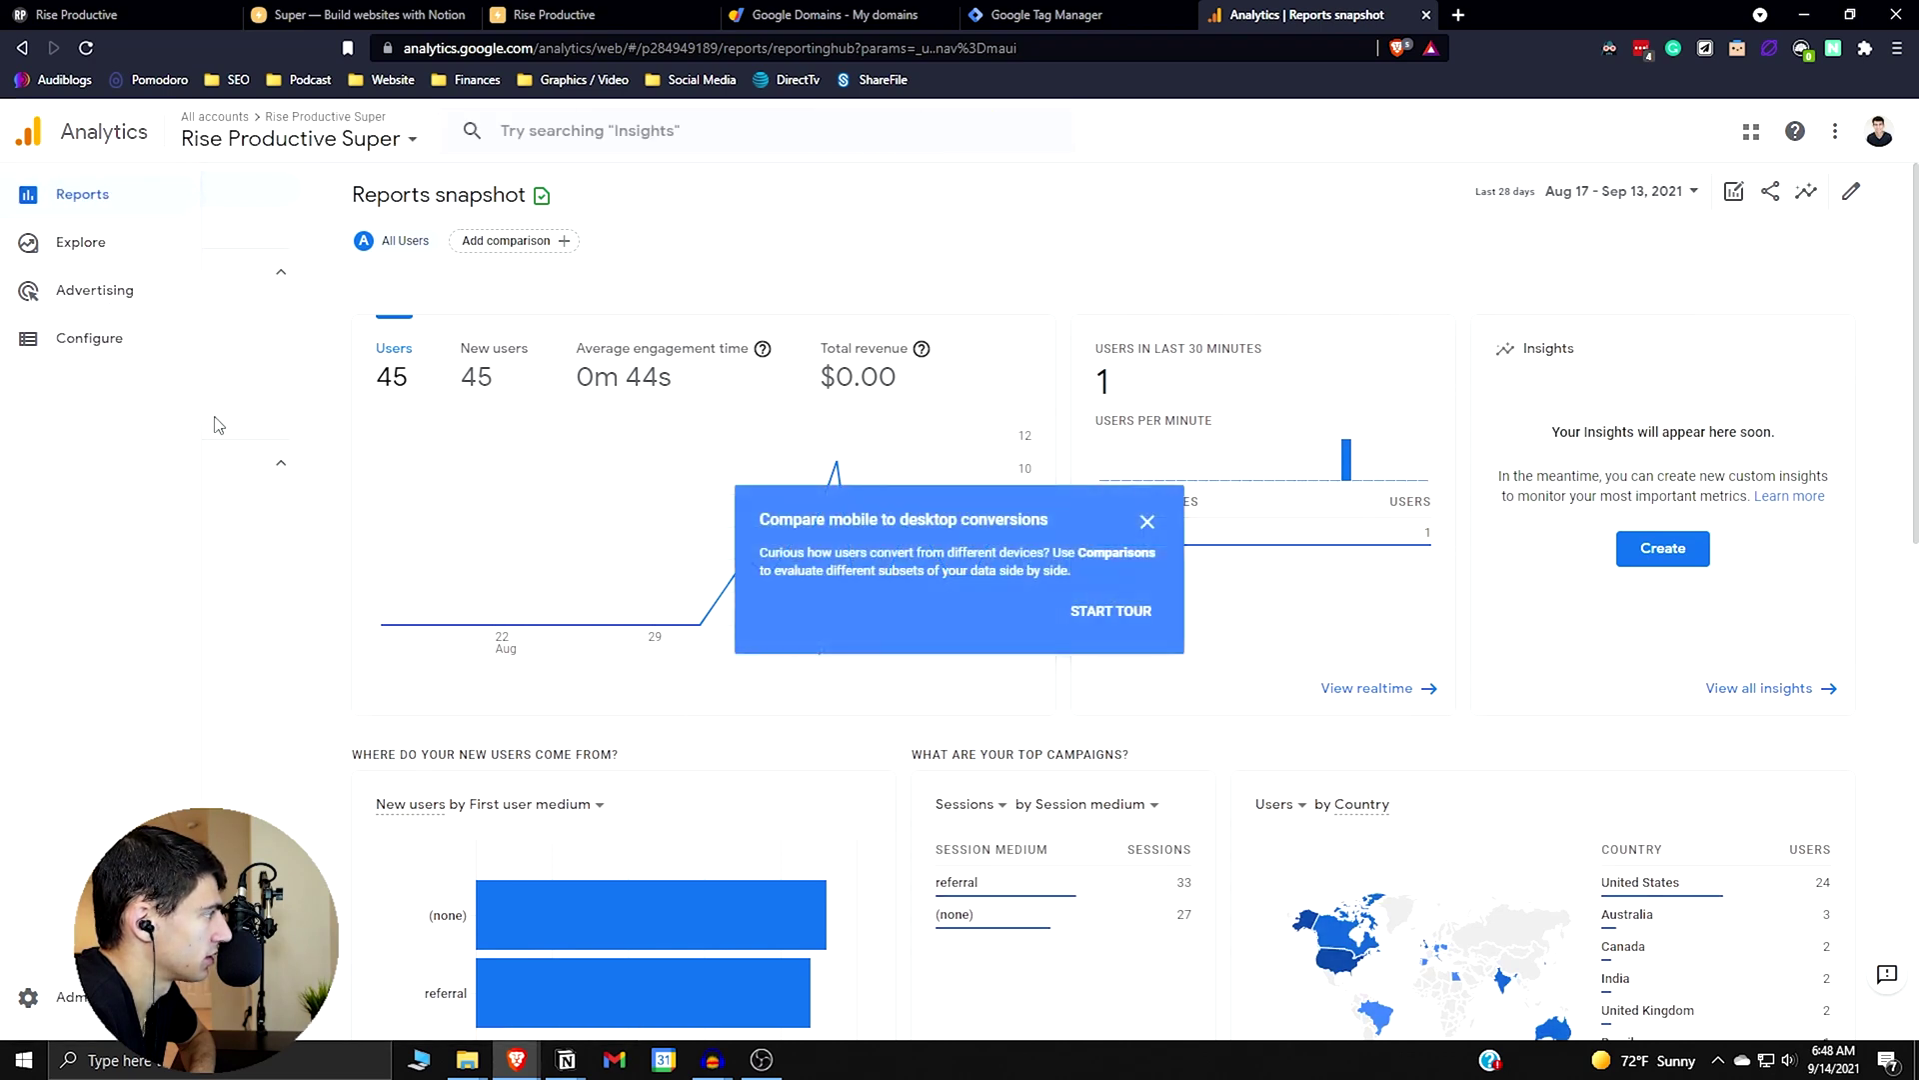
{"action": "left_click", "coordinate": [28, 997]}
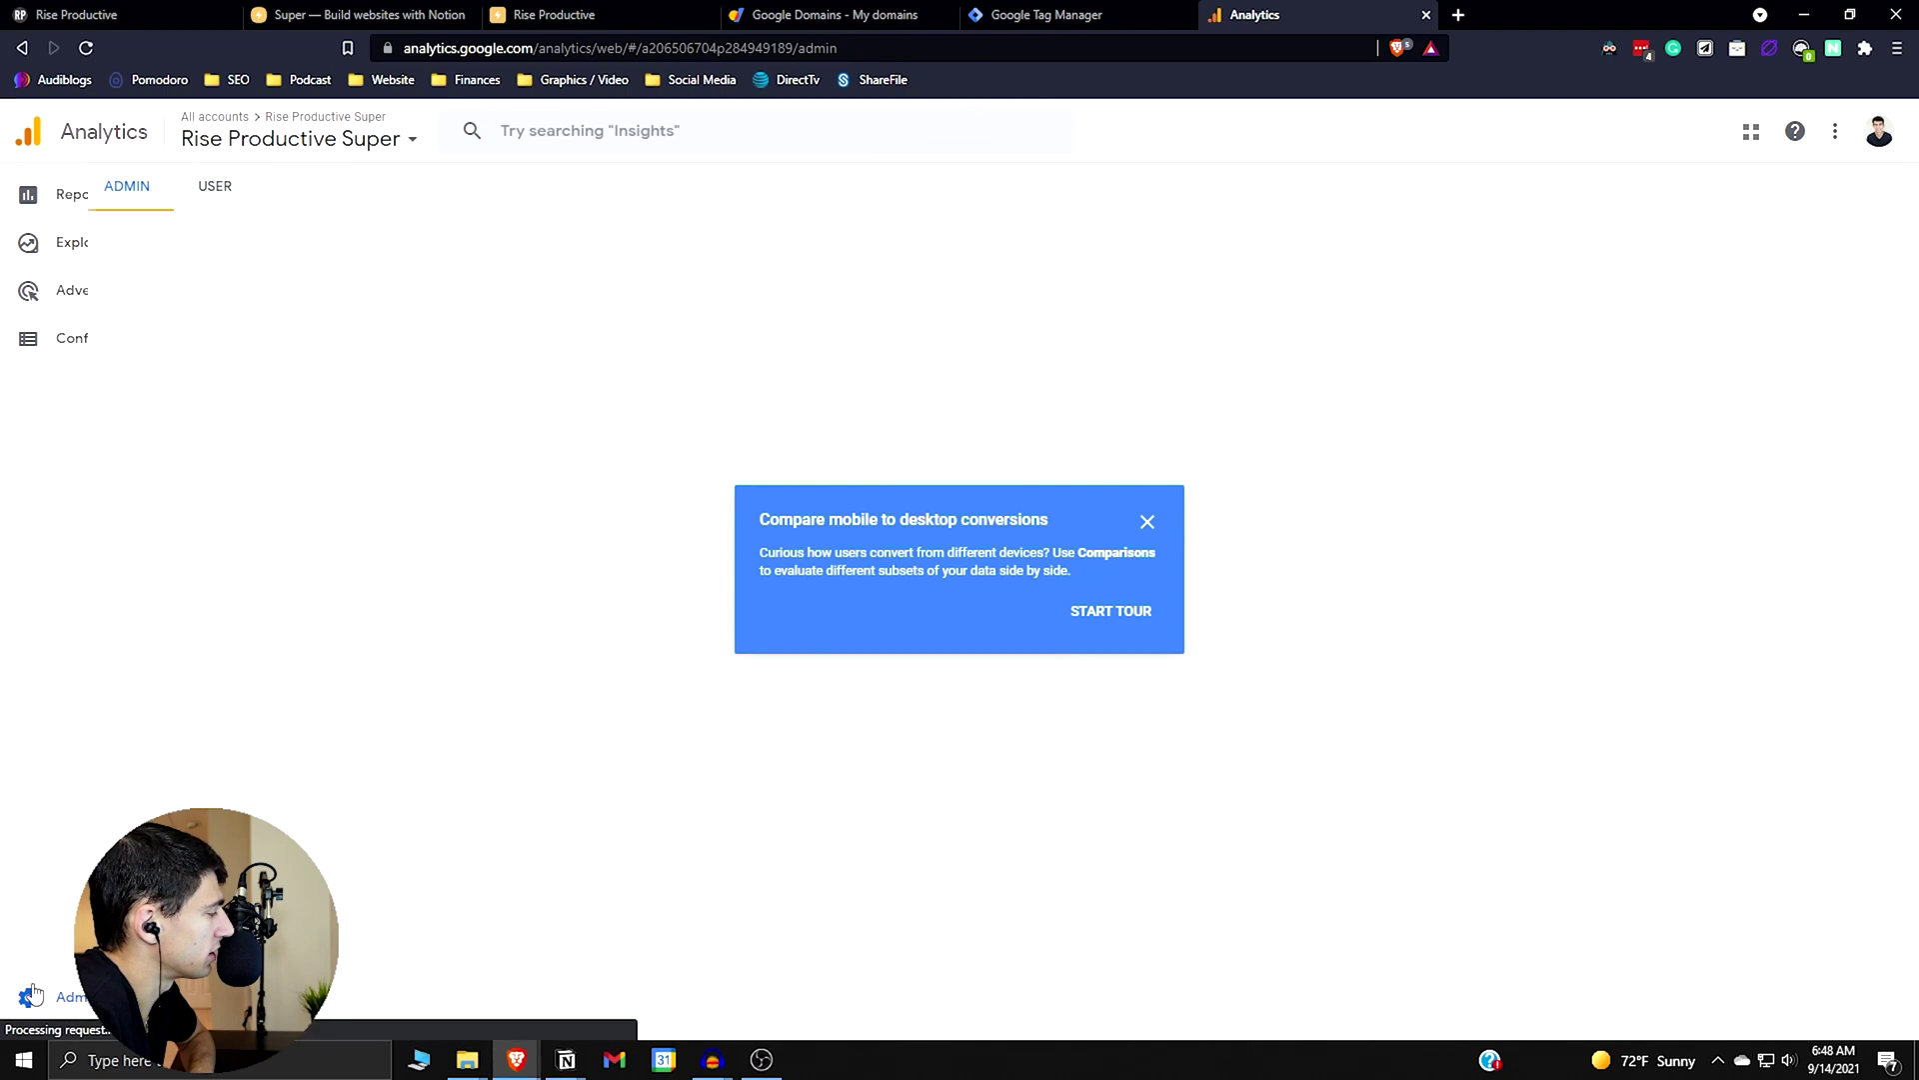
{"action": "left_click", "coordinate": [1147, 522]}
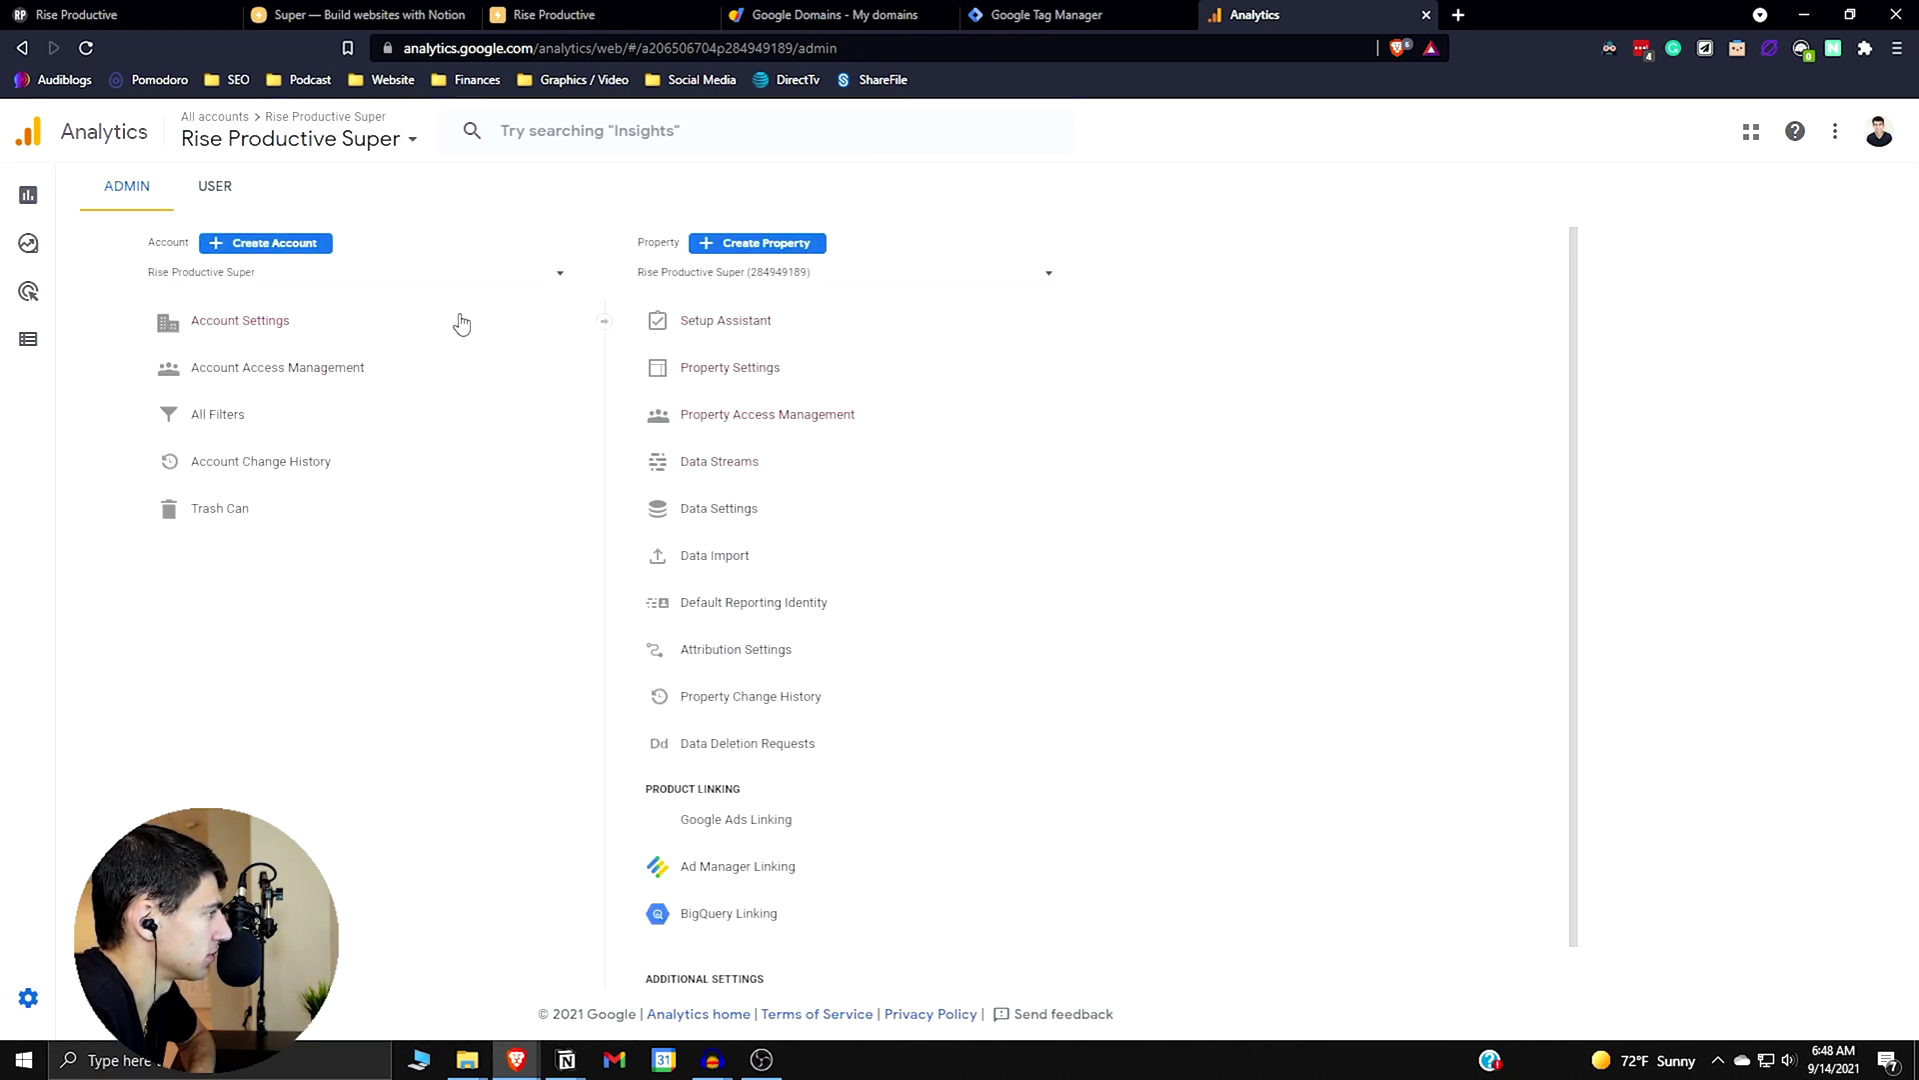
{"action": "left_click", "coordinate": [924, 465]}
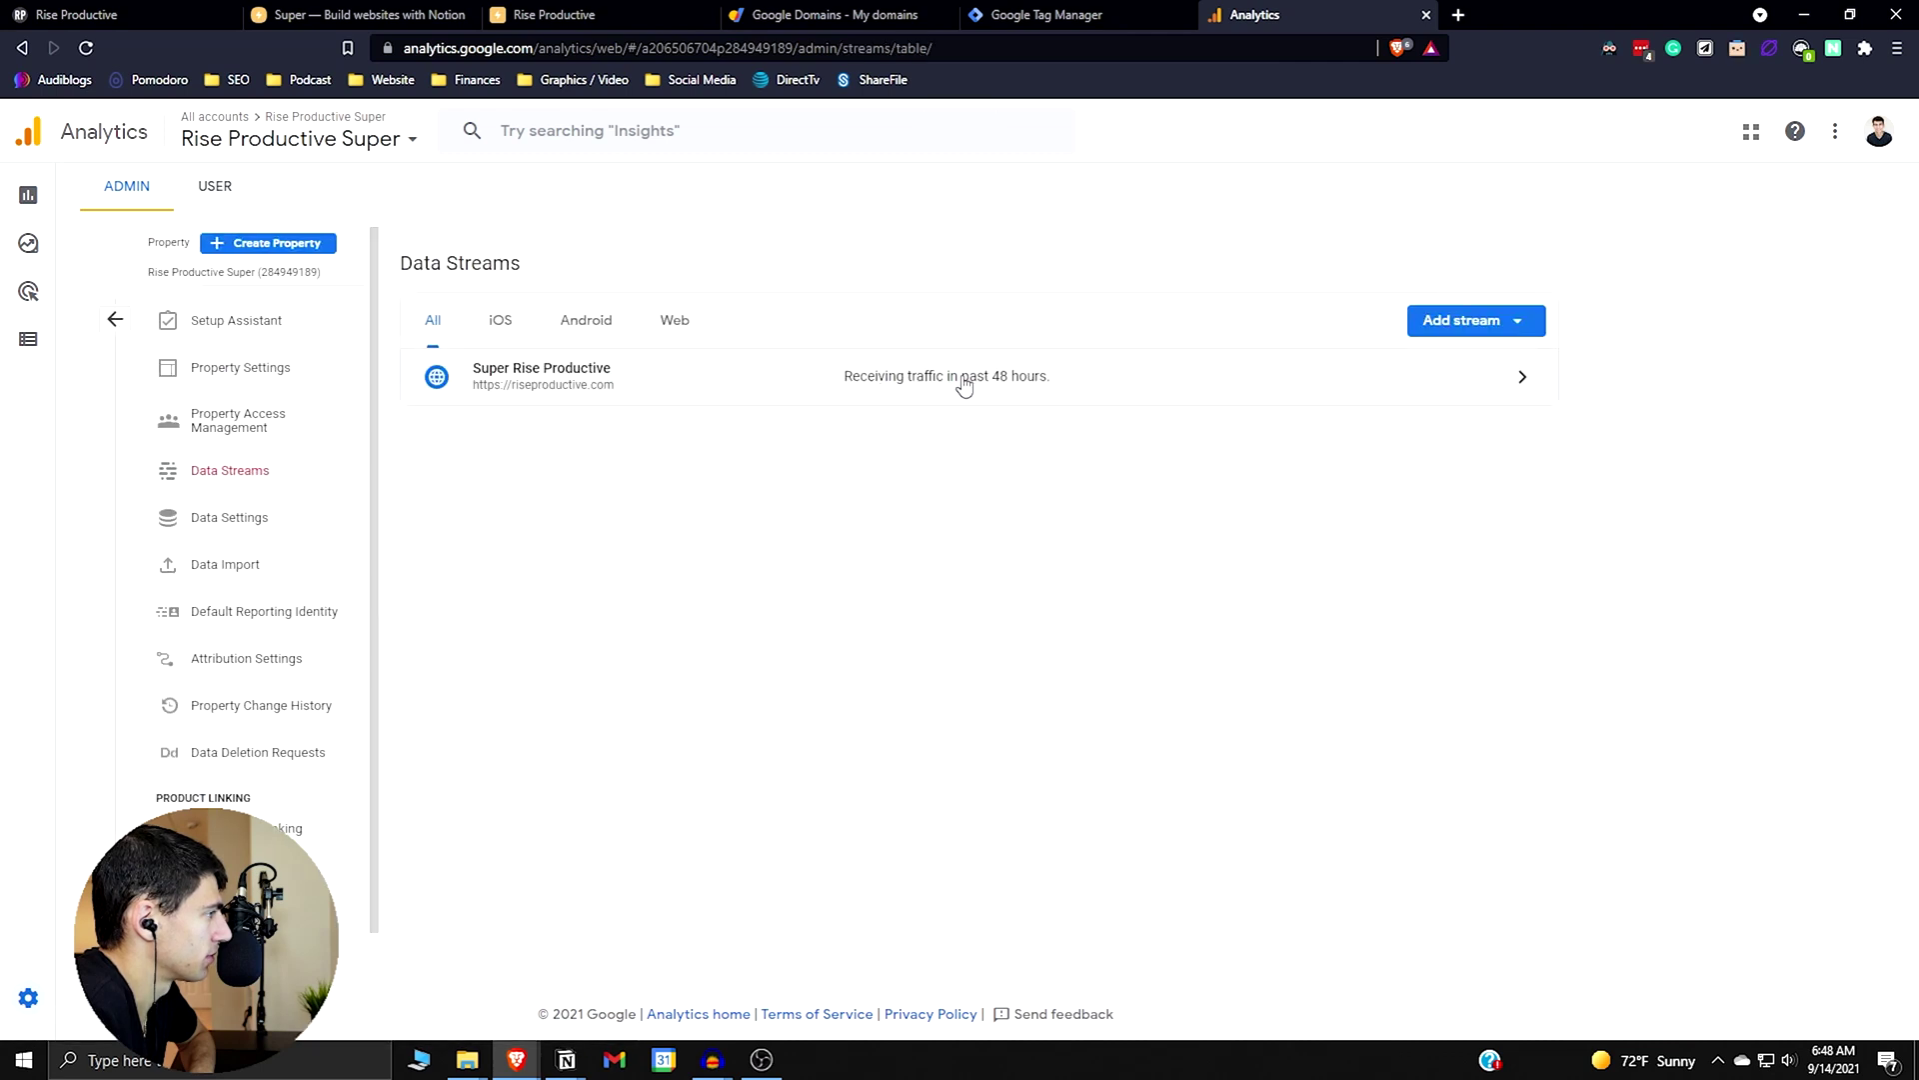
{"action": "left_click", "coordinate": [820, 380]}
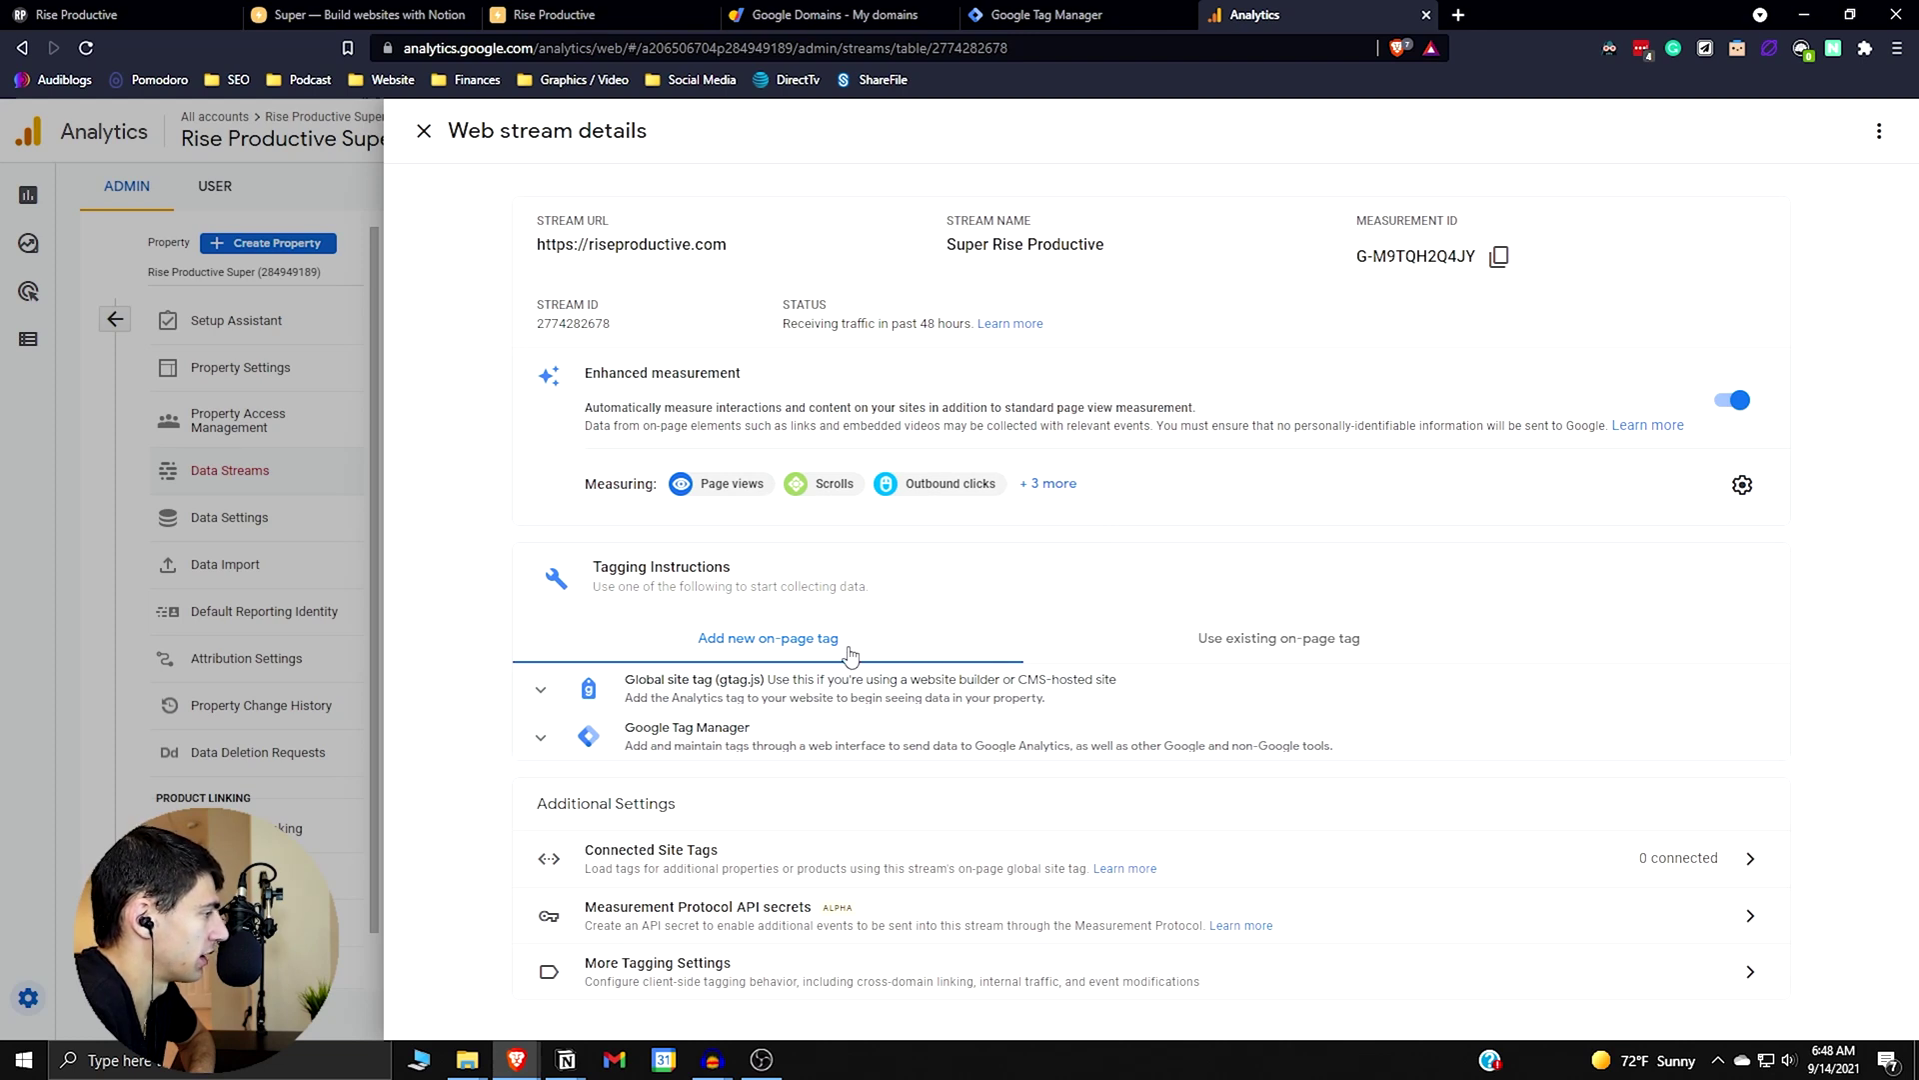
- Expand the stream's Google Tag Manager instructions and global site tag, then return to Super
{"action": "left_click", "coordinate": [992, 722]}
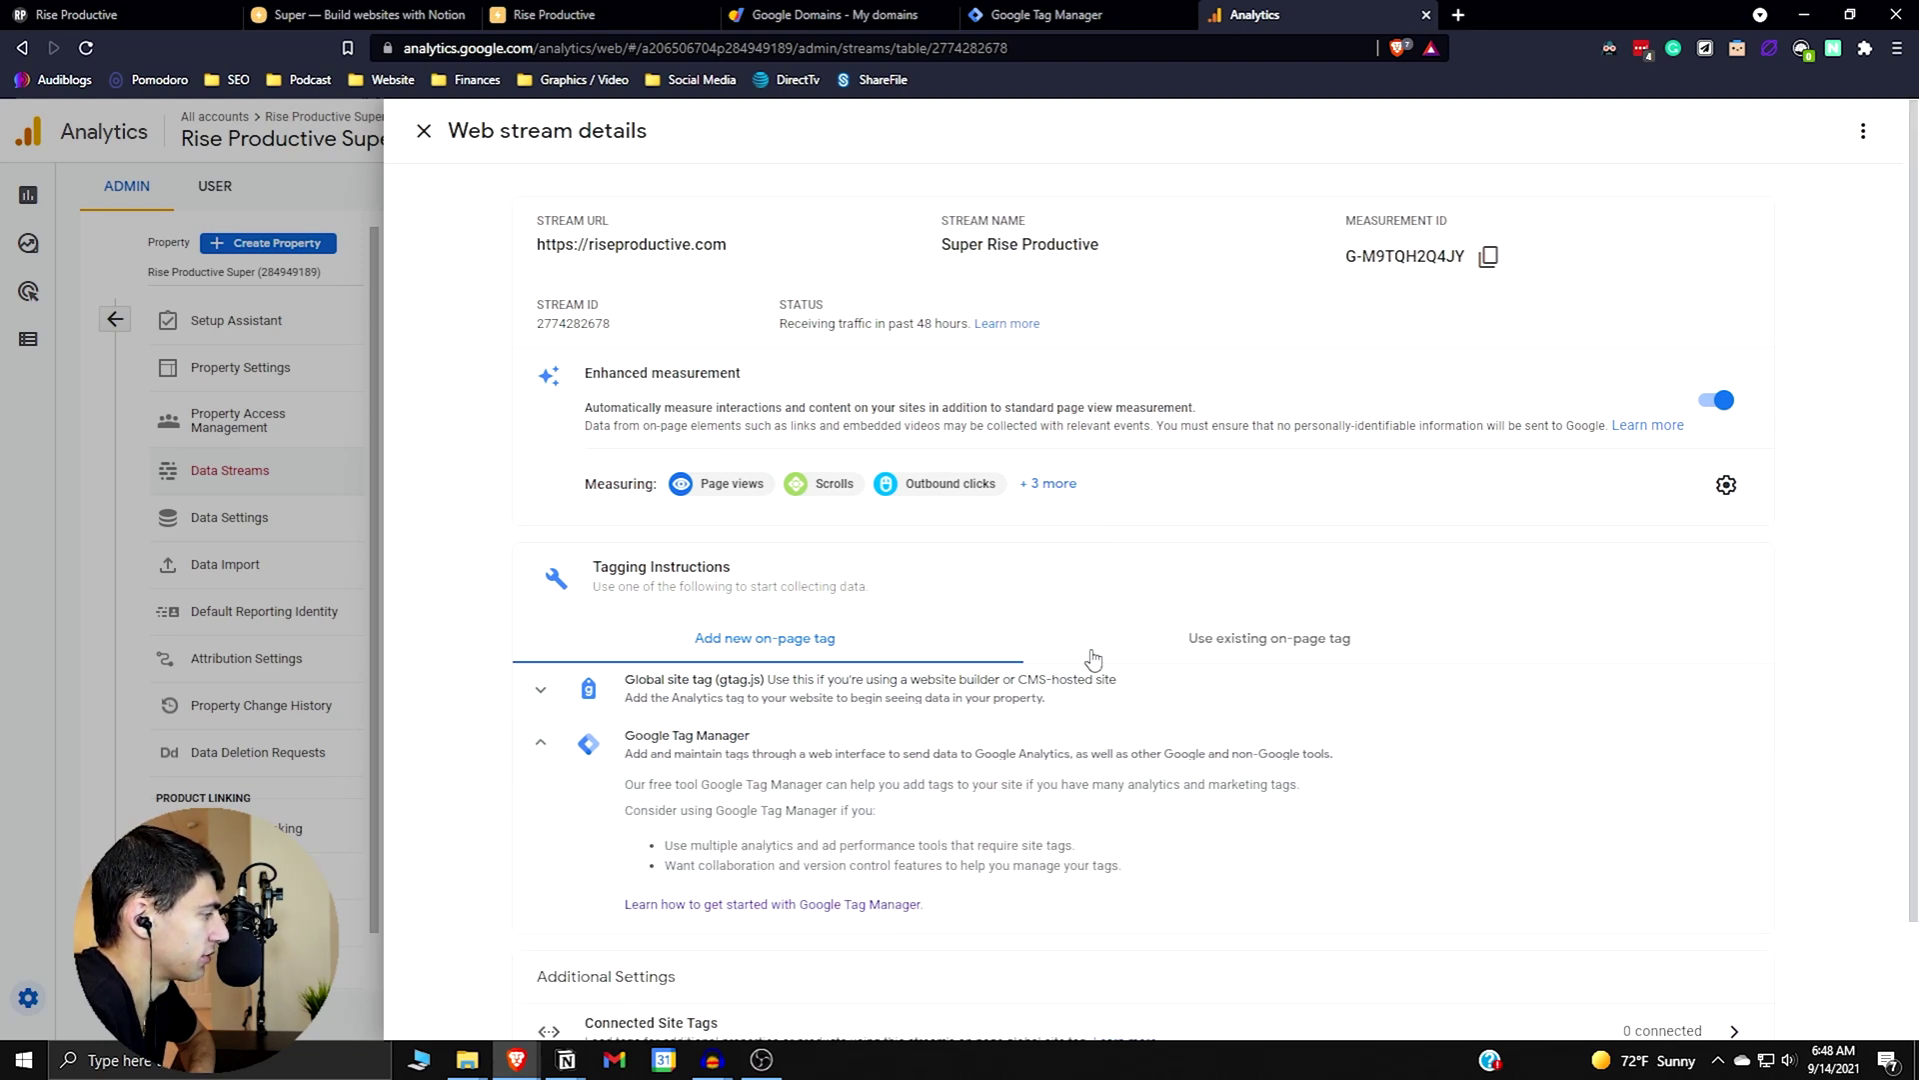
{"action": "scroll", "coordinate": [1093, 656], "scroll_direction": "down", "scroll_amount": 1}
{"action": "left_click", "coordinate": [883, 557]}
{"action": "left_click", "coordinate": [884, 576]}
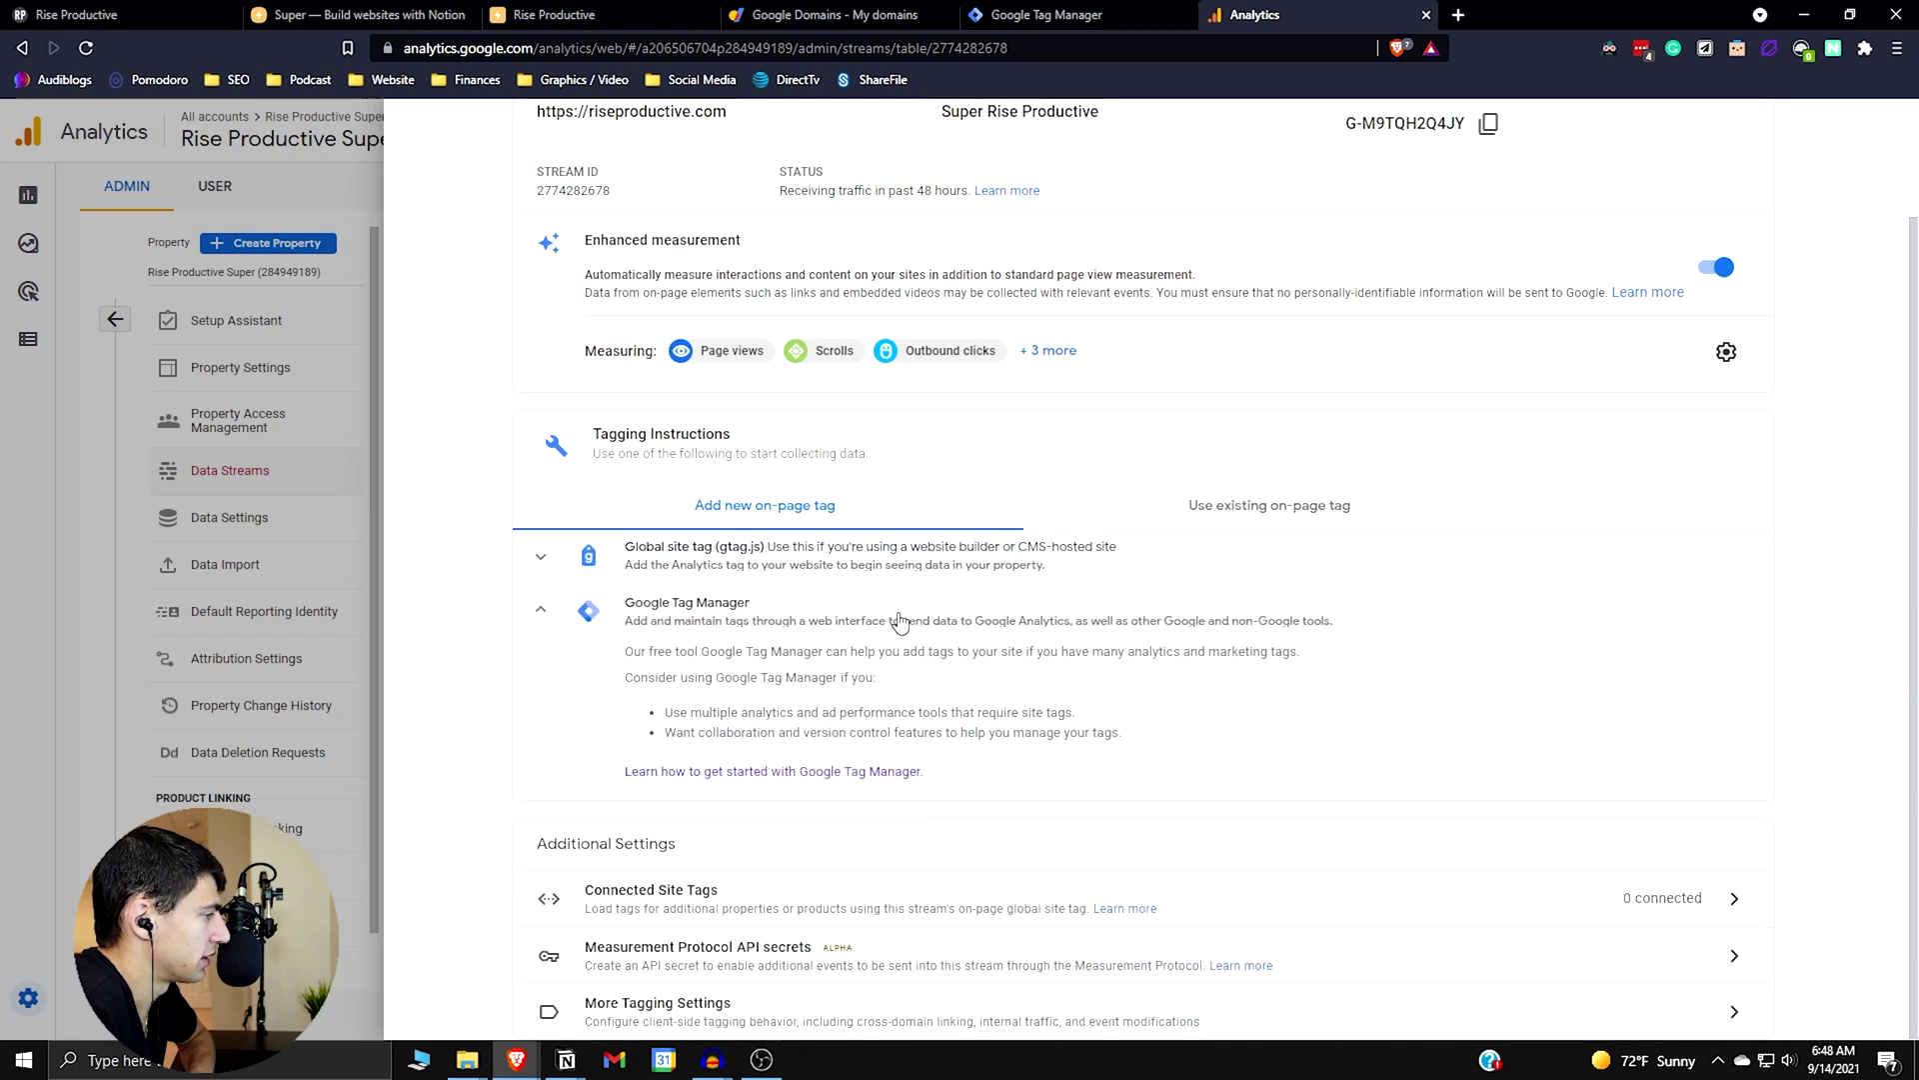
{"action": "left_click", "coordinate": [1045, 14]}
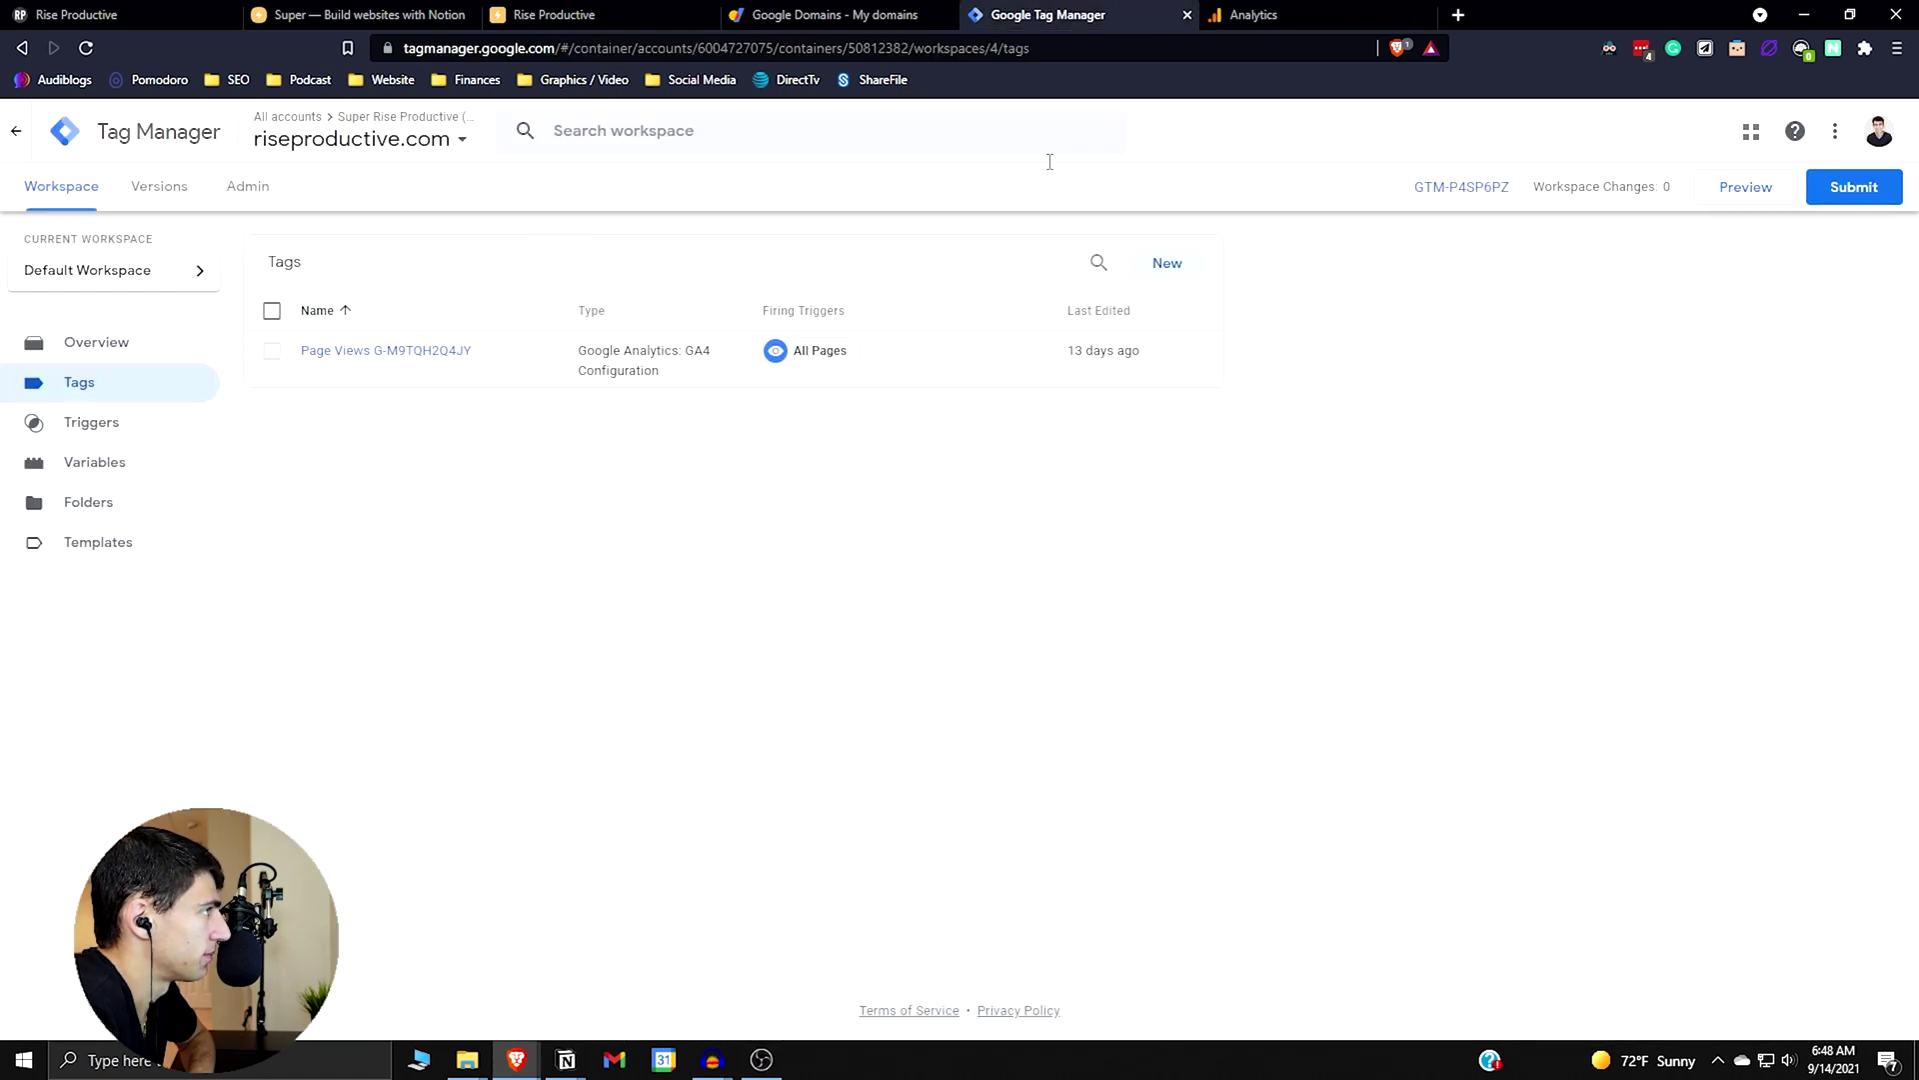
{"action": "left_click", "coordinate": [643, 377]}
{"action": "left_click", "coordinate": [772, 375]}
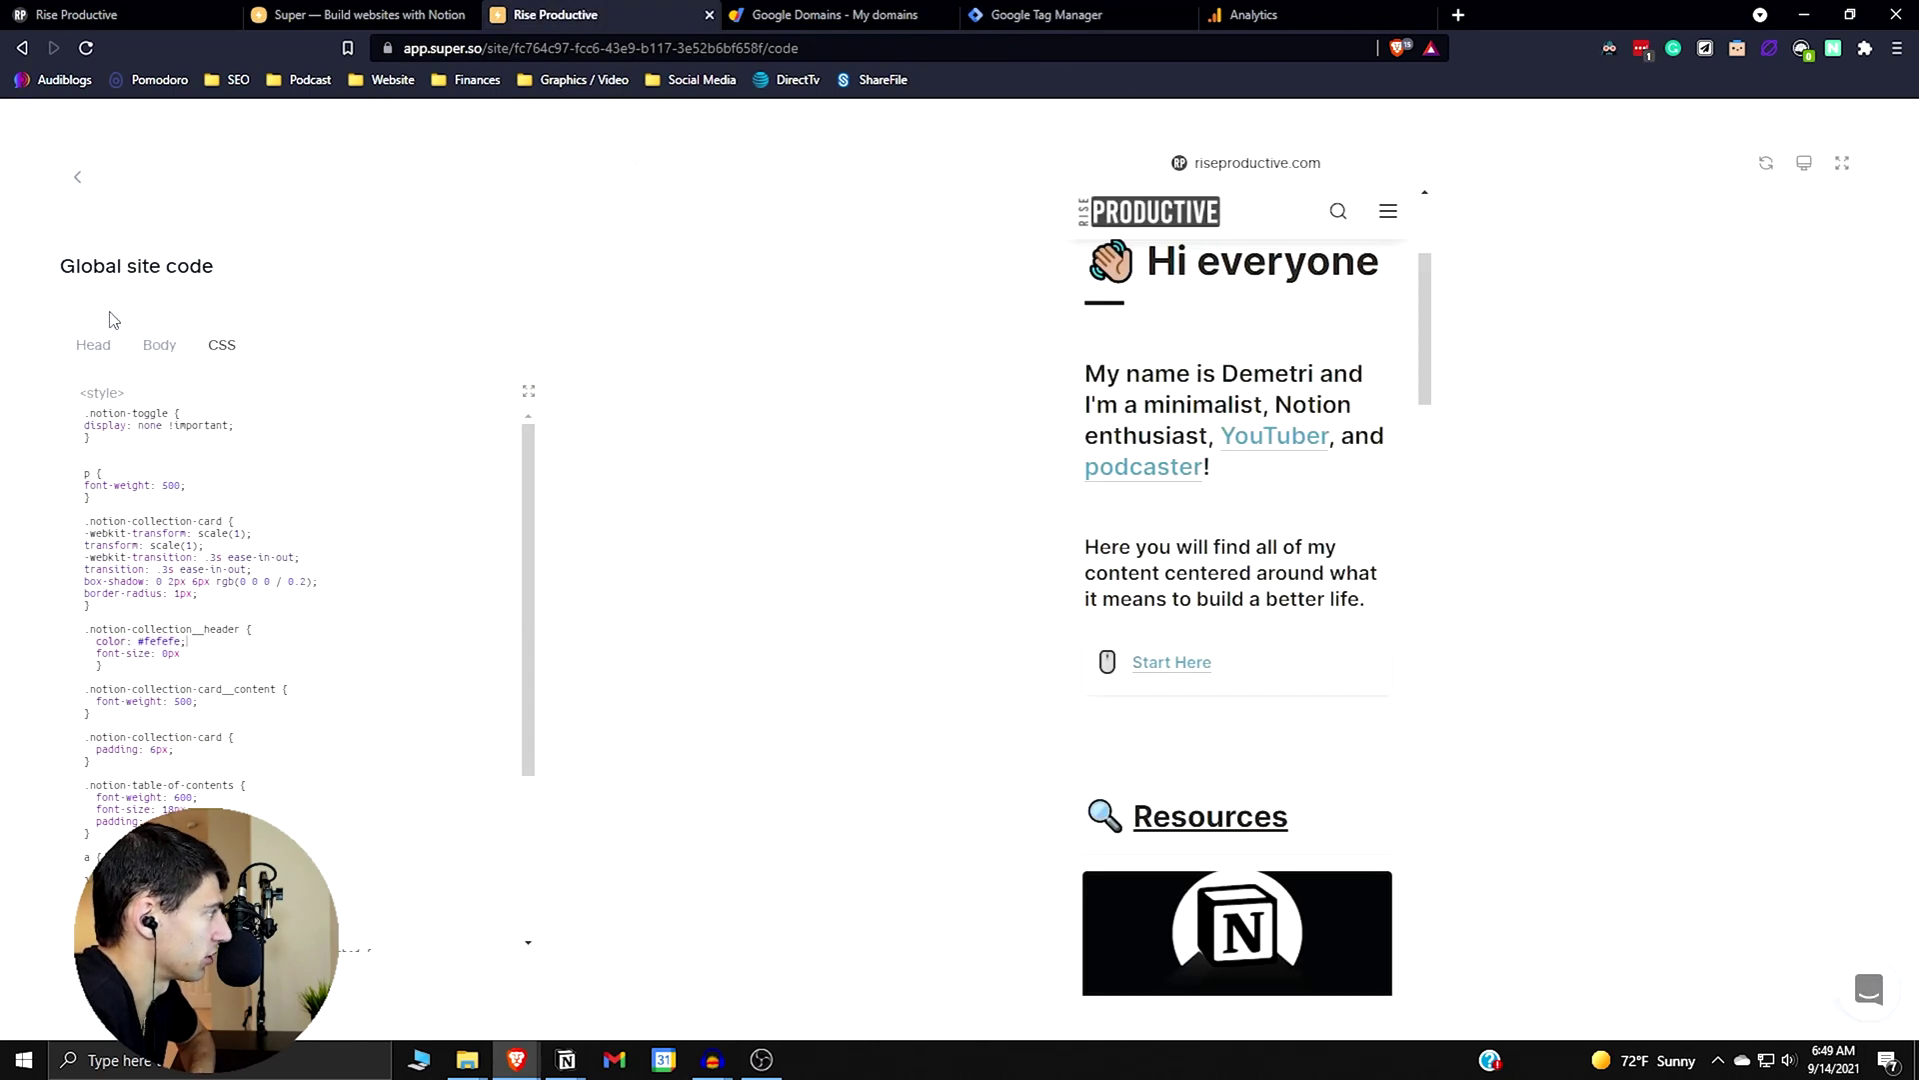
- Highlight the GTM script in the global Head and its noscript block in Body, then return to Analytics
{"action": "left_click", "coordinate": [94, 345]}
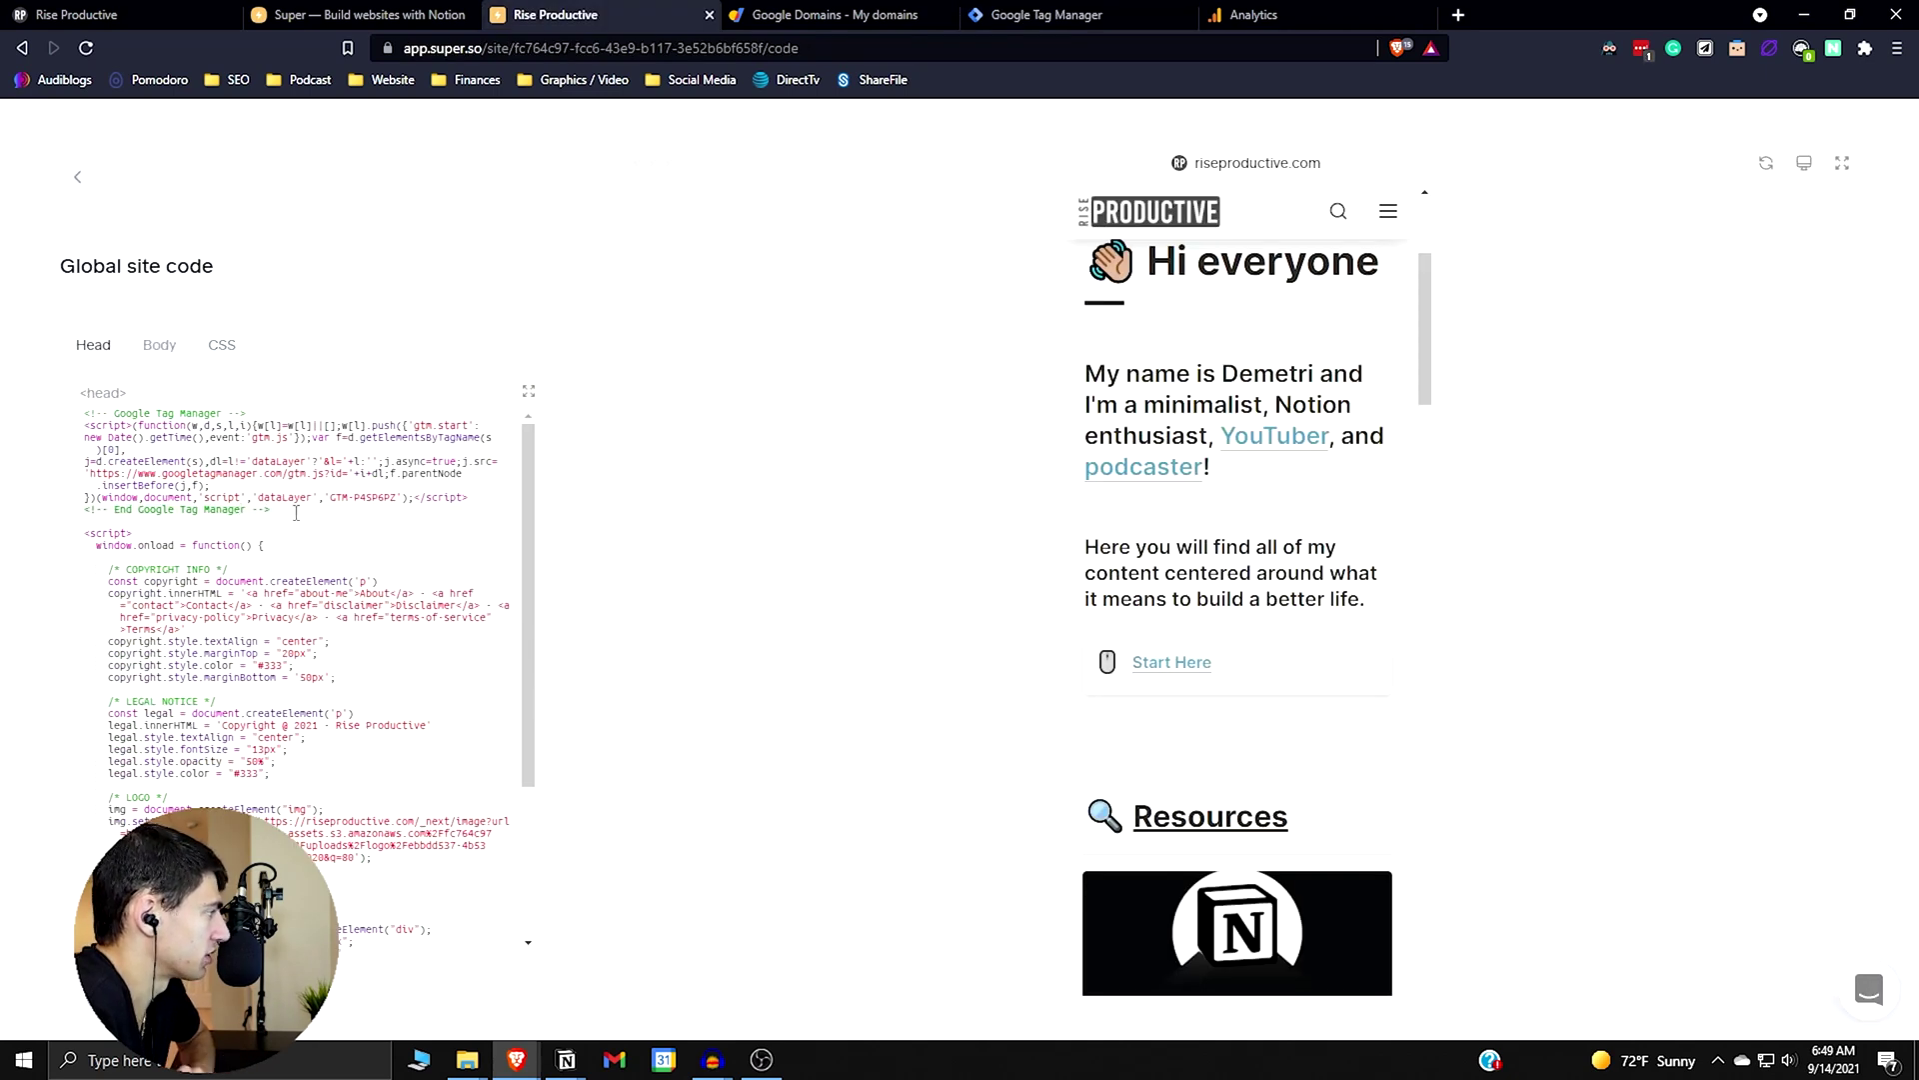
{"action": "left_click_drag", "start_coordinate": [296, 512], "coordinate": [62, 343]}
{"action": "left_click", "coordinate": [159, 345]}
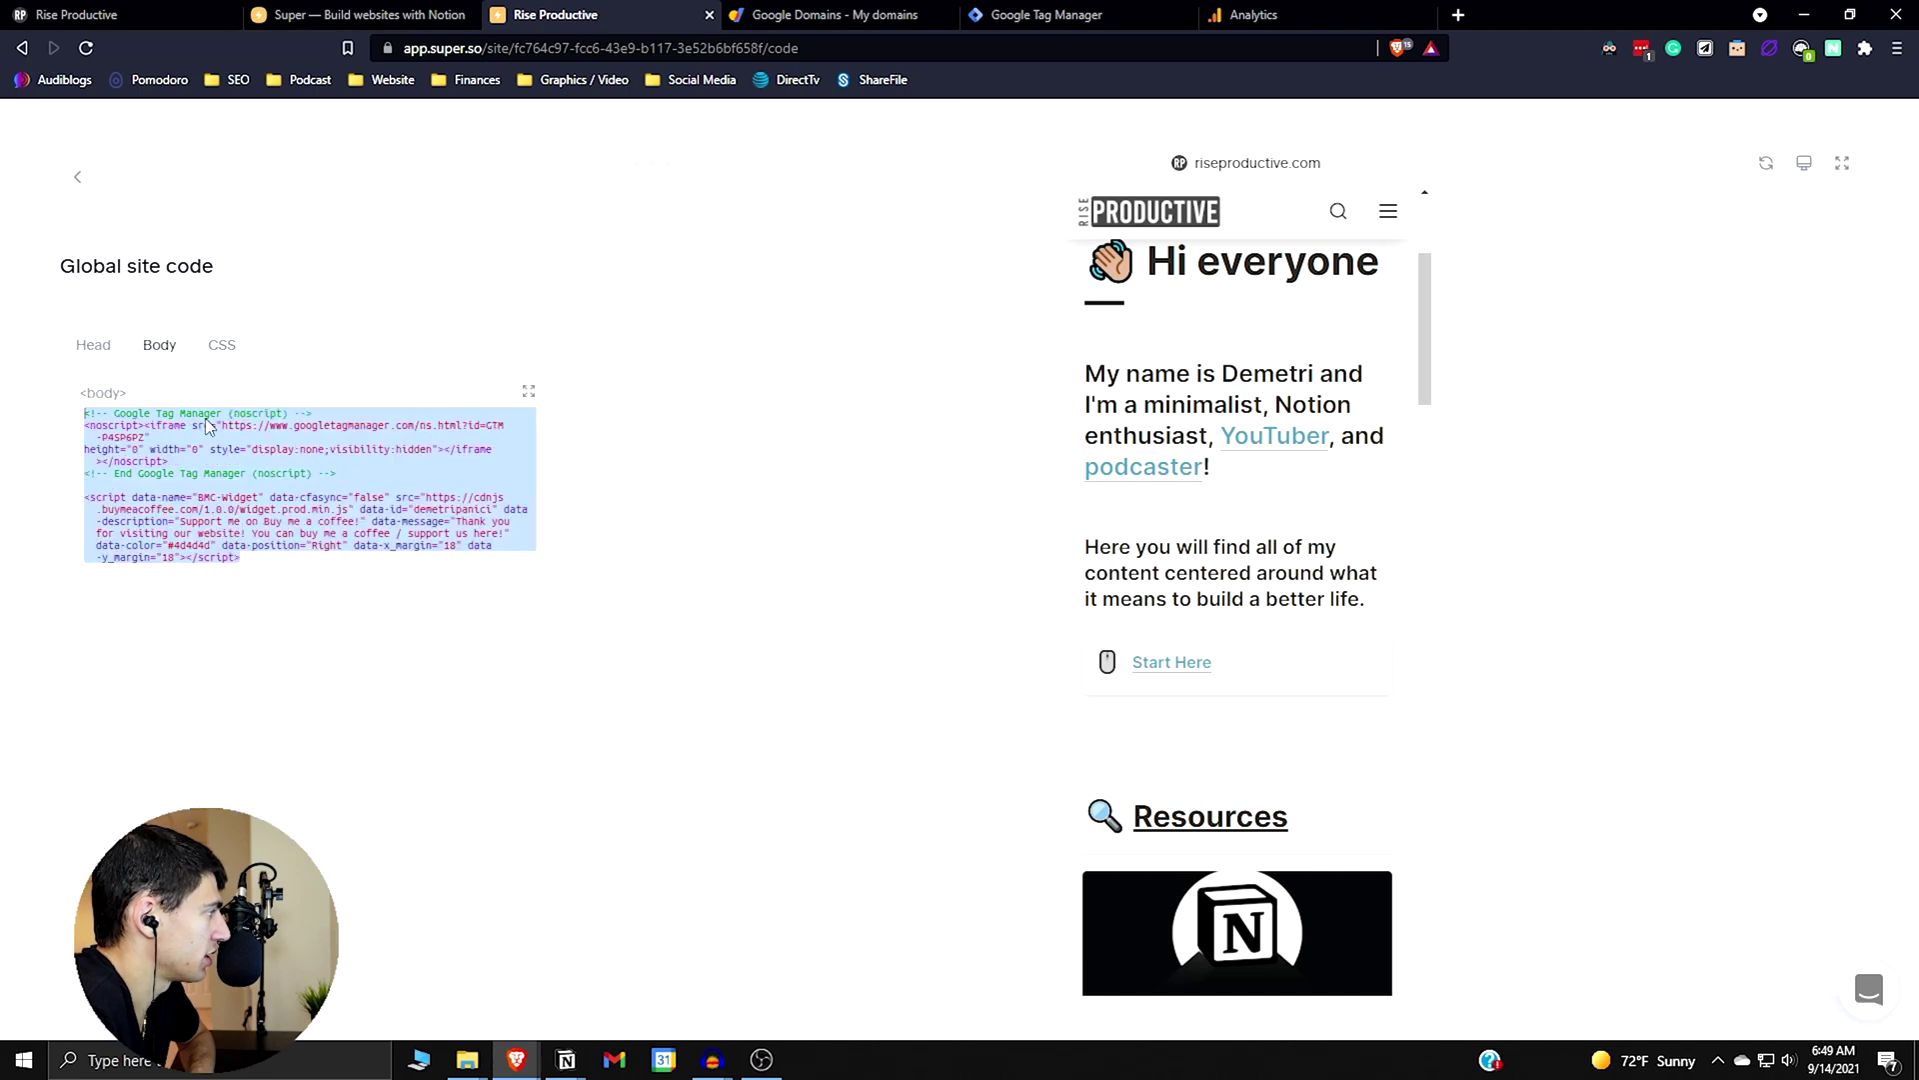
{"action": "left_click", "coordinate": [353, 544]}
{"action": "left_click", "coordinate": [356, 472]}
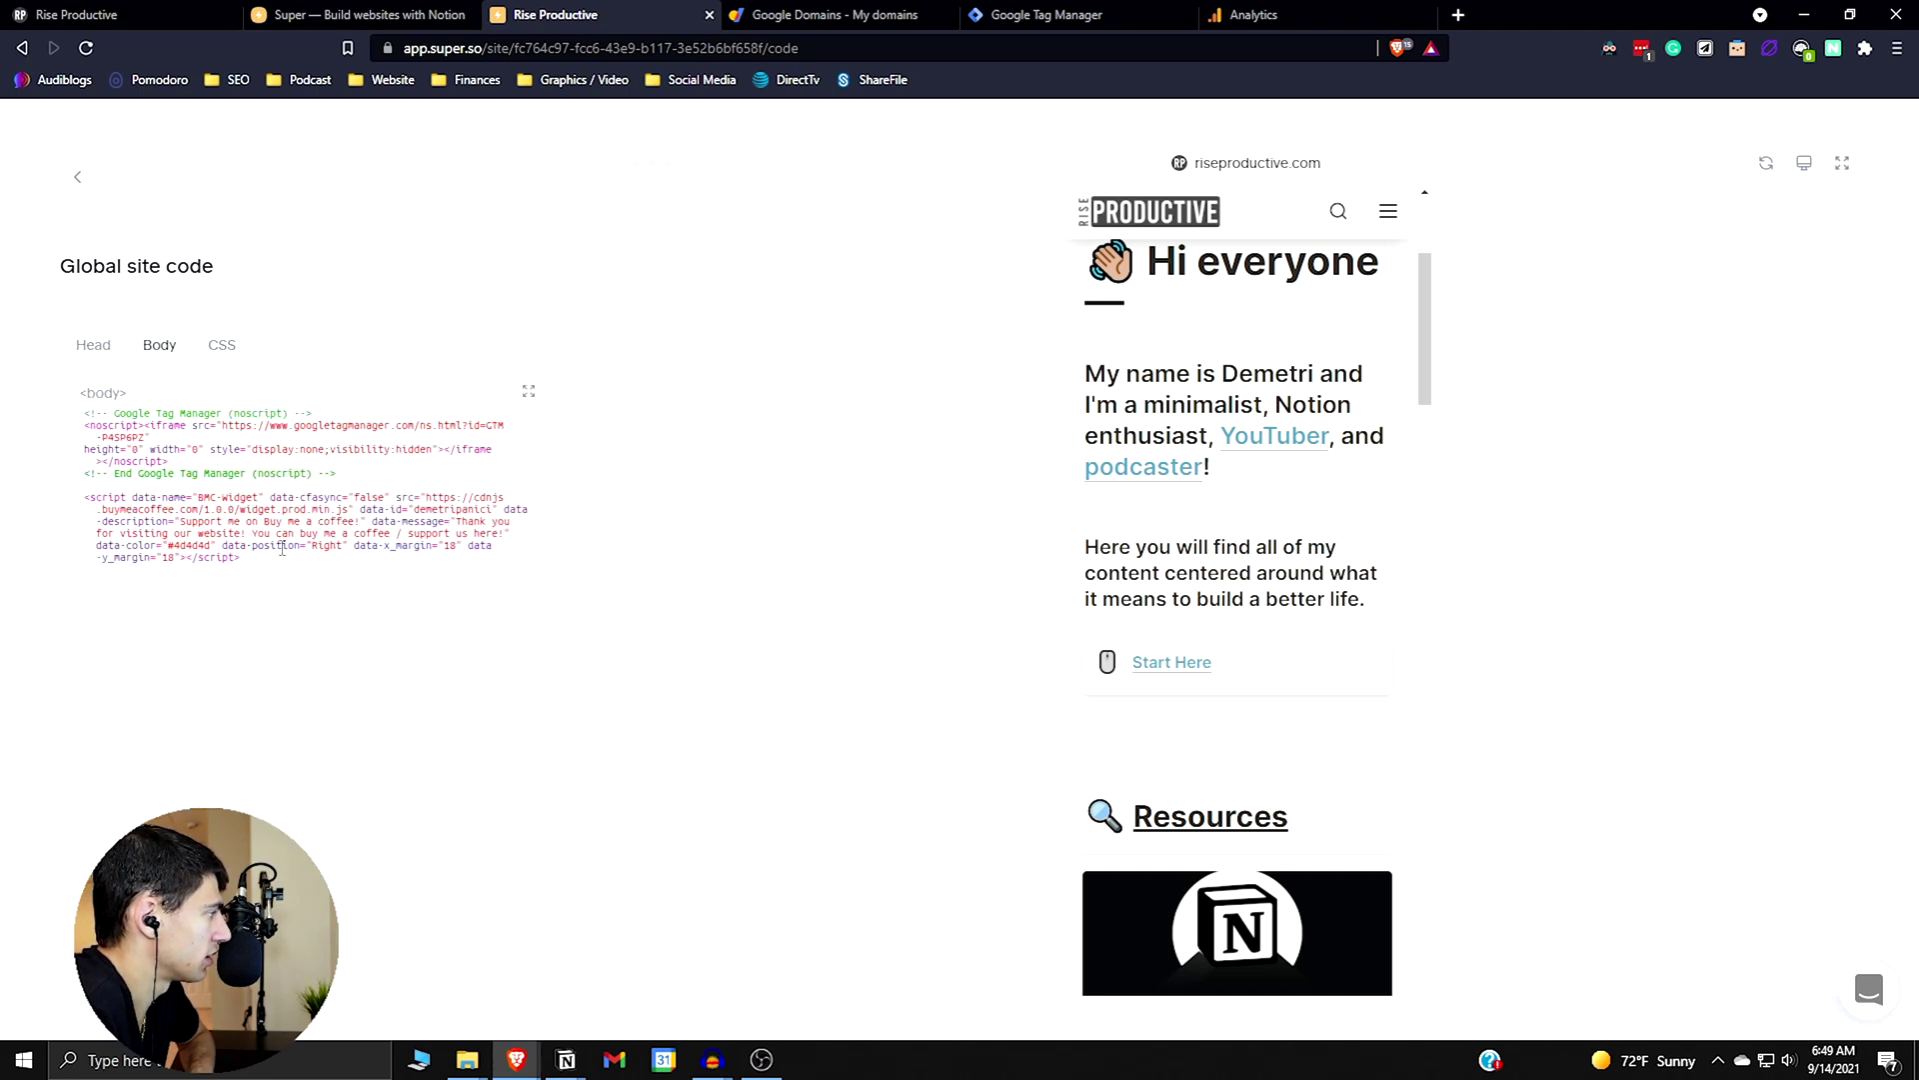
{"action": "left_click_drag", "start_coordinate": [359, 466], "coordinate": [3, 297]}
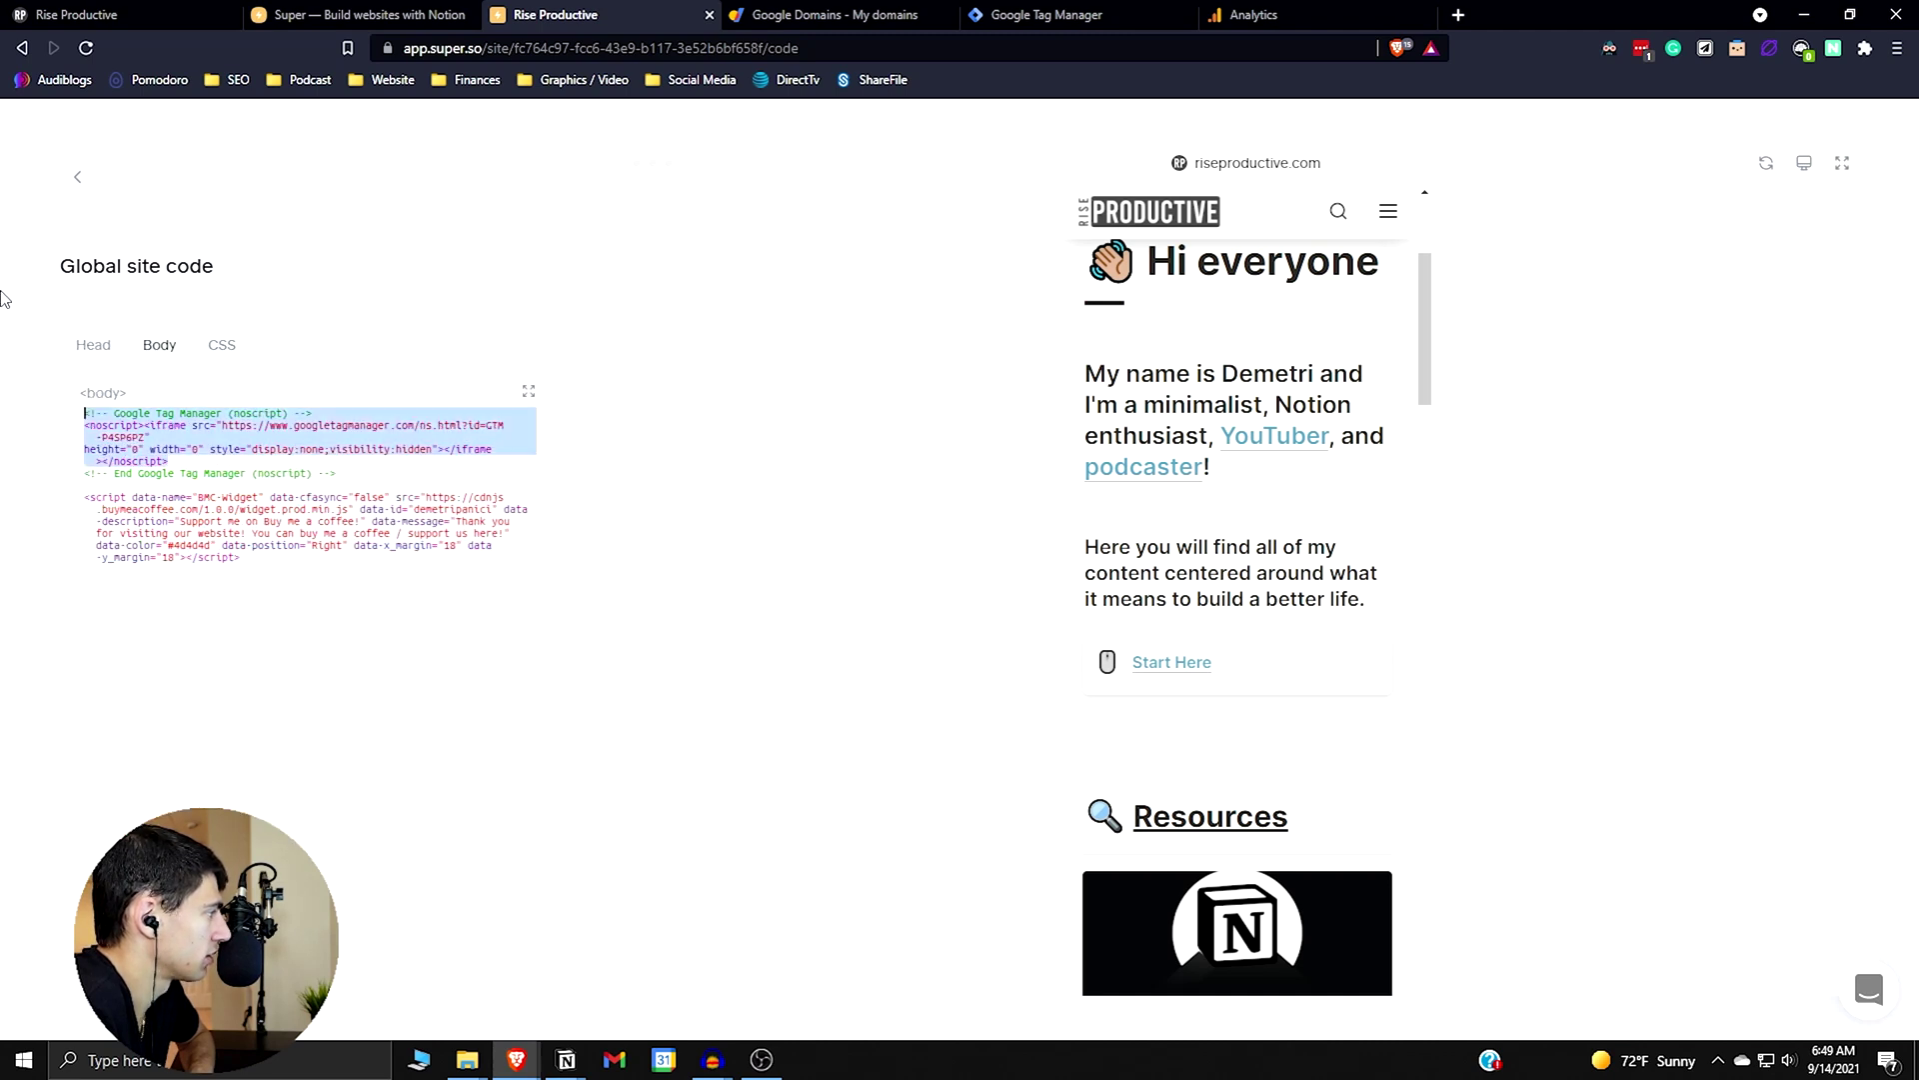
{"action": "left_click", "coordinate": [90, 345]}
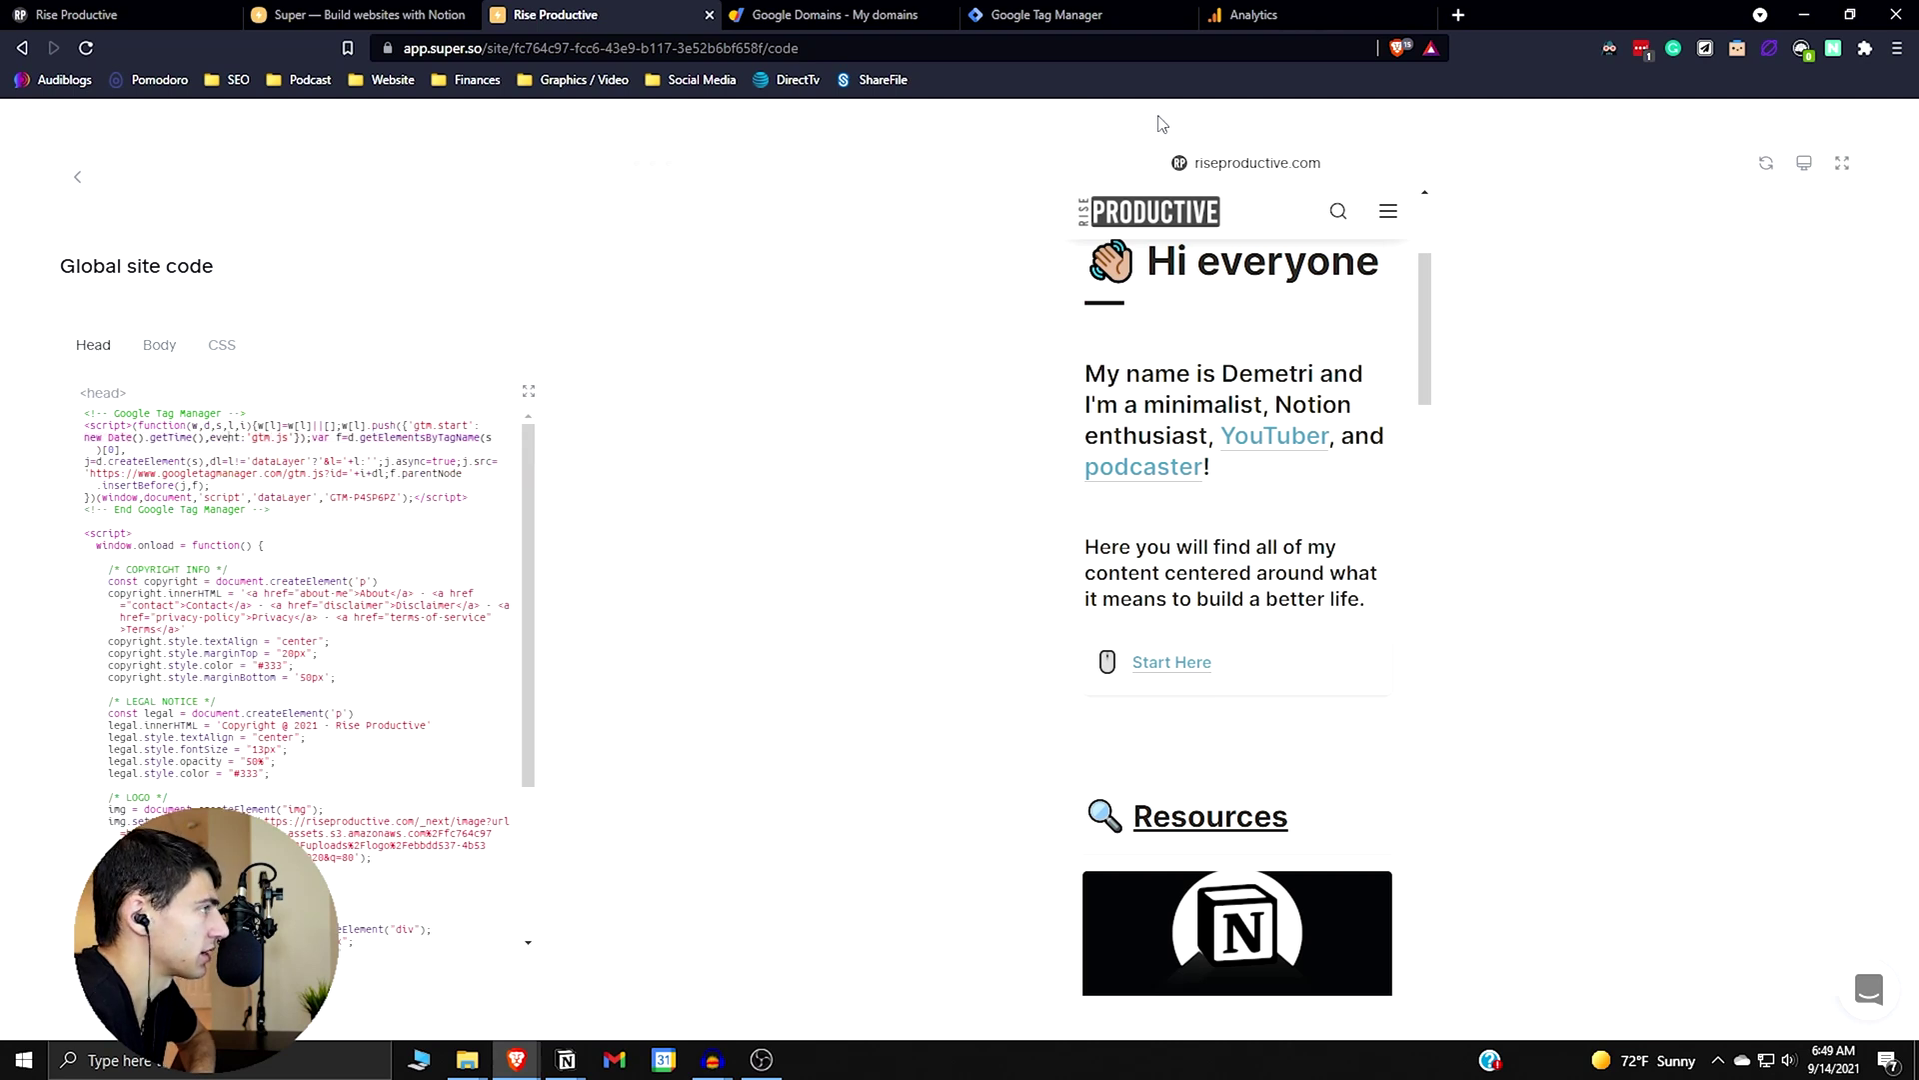
{"action": "left_click", "coordinate": [1050, 14]}
{"action": "left_click", "coordinate": [1356, 12]}
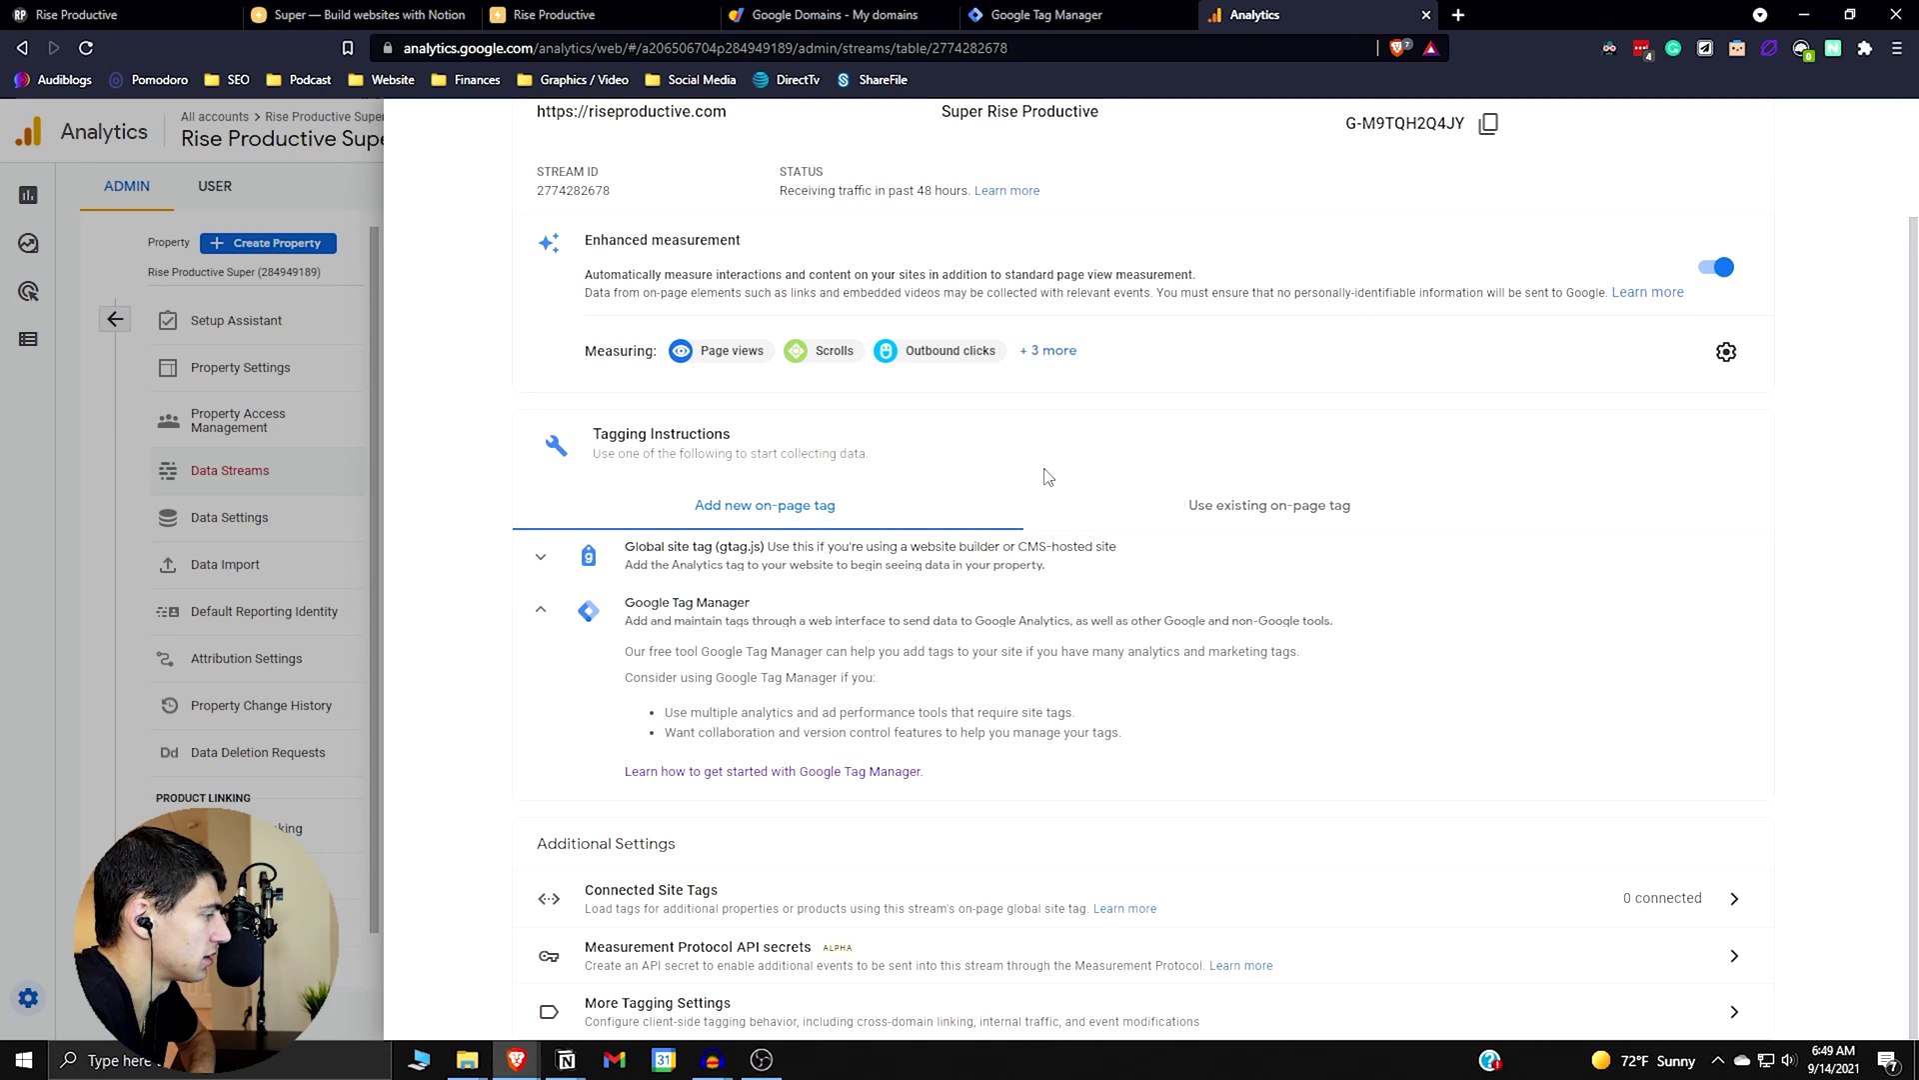
- View the riseproductive.com workspace overview in Tag Manager, then return to Super
{"action": "left_click", "coordinate": [1108, 12]}
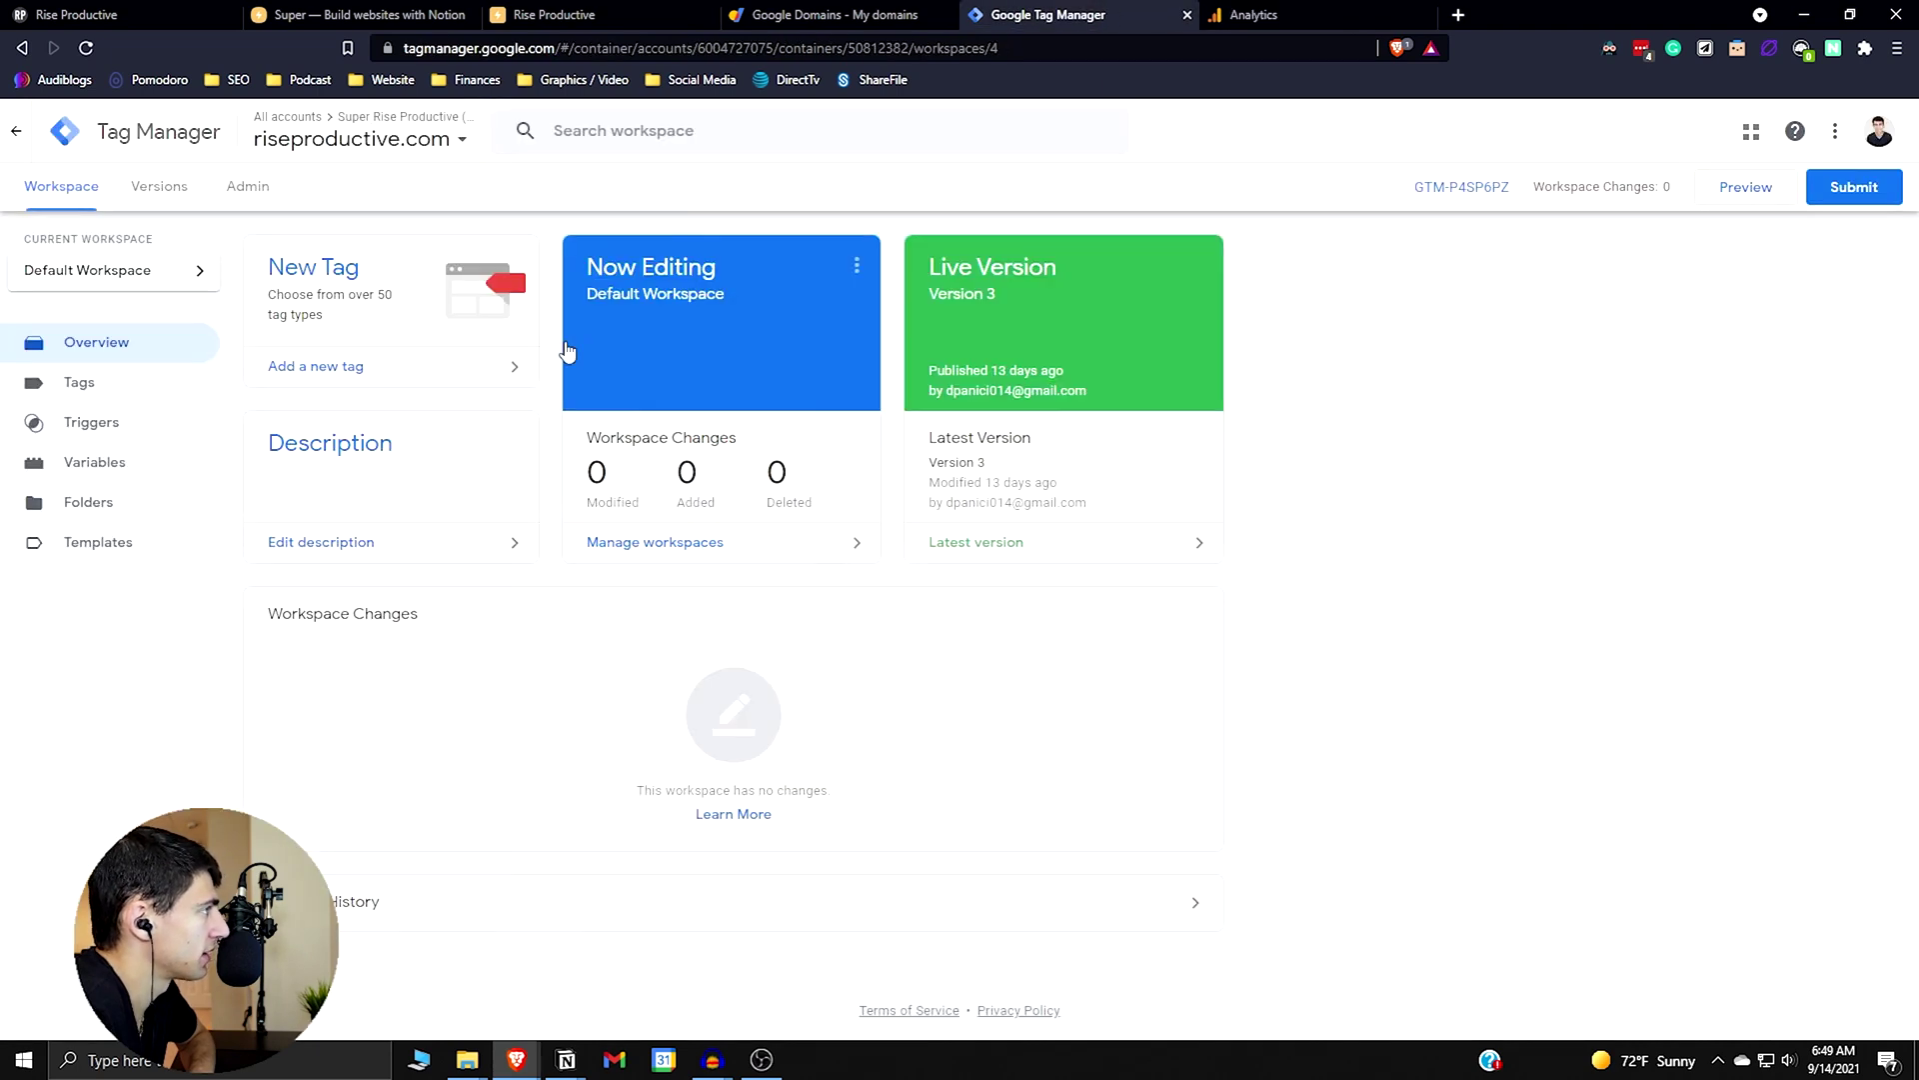
{"action": "left_click", "coordinate": [604, 12]}
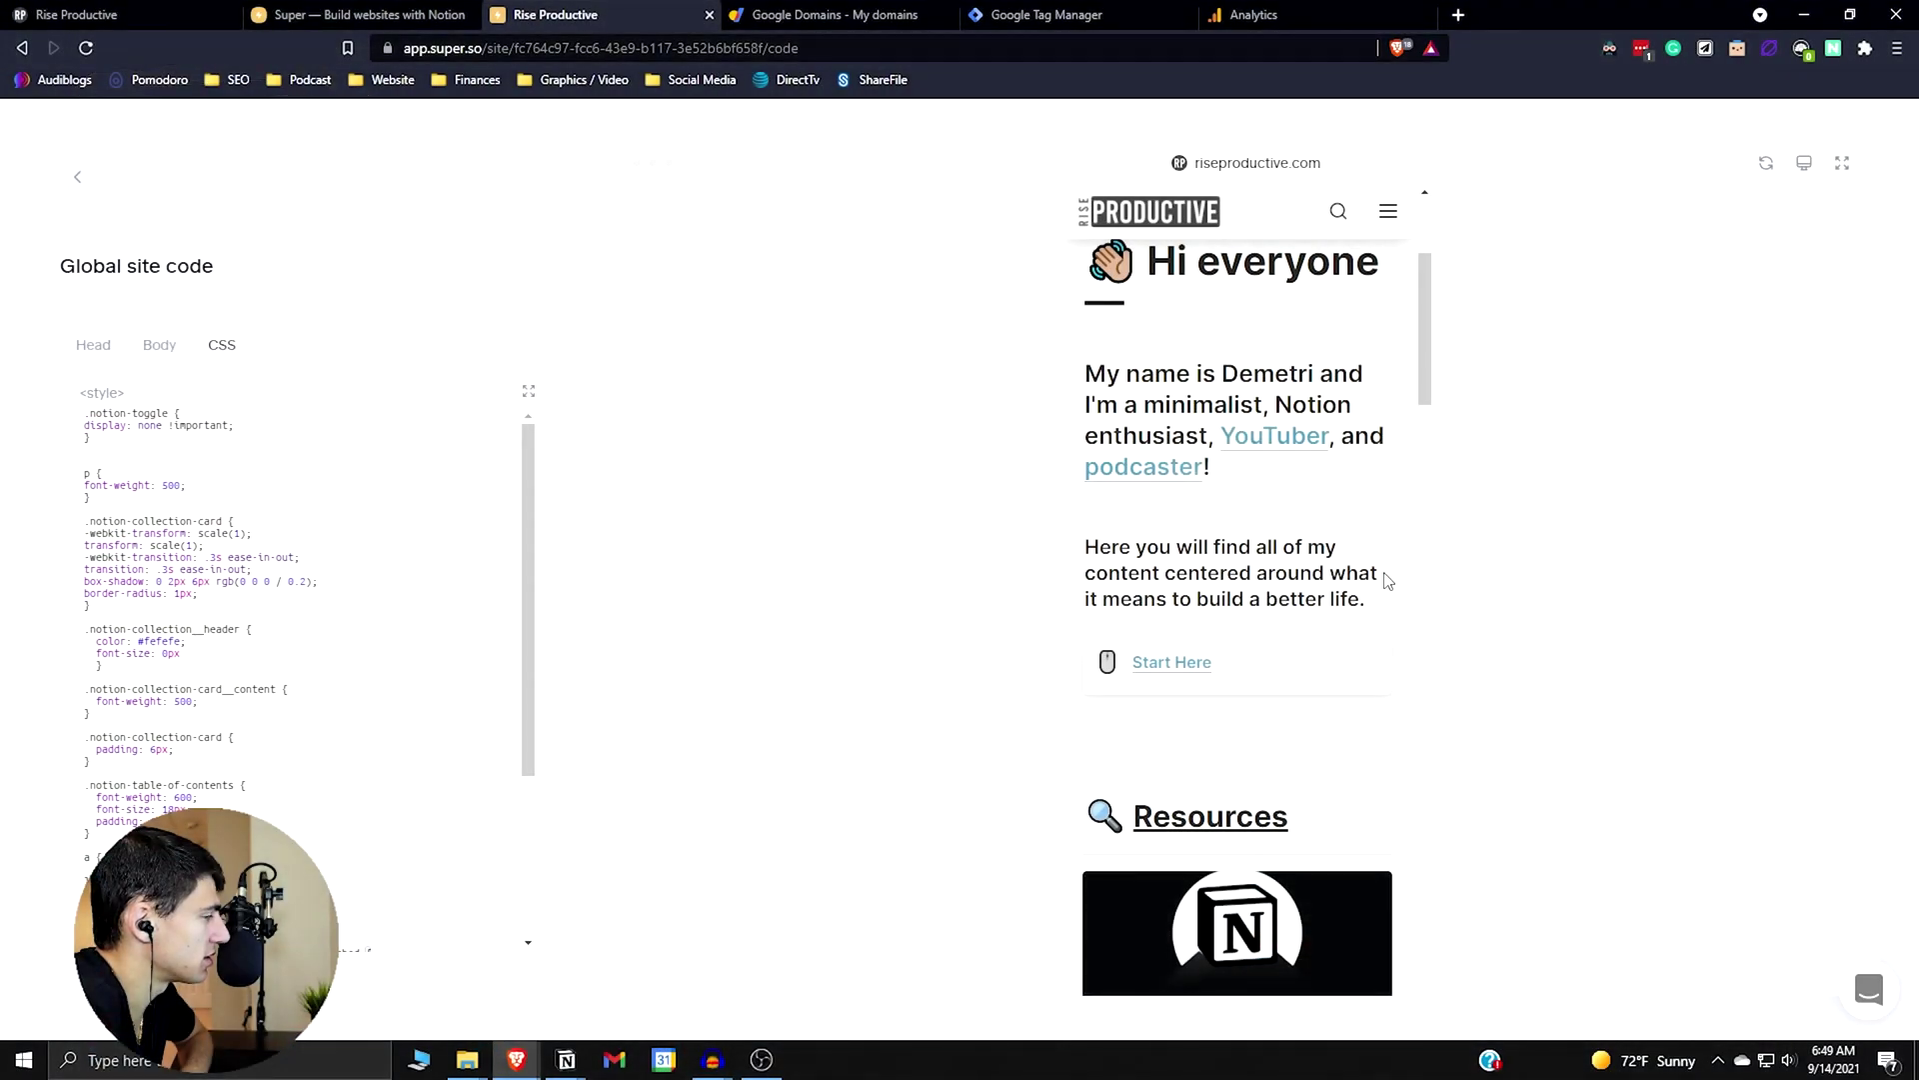
- Set the preview to desktop width, scroll through the global CSS, and close the editor
{"action": "left_click", "coordinate": [1804, 163]}
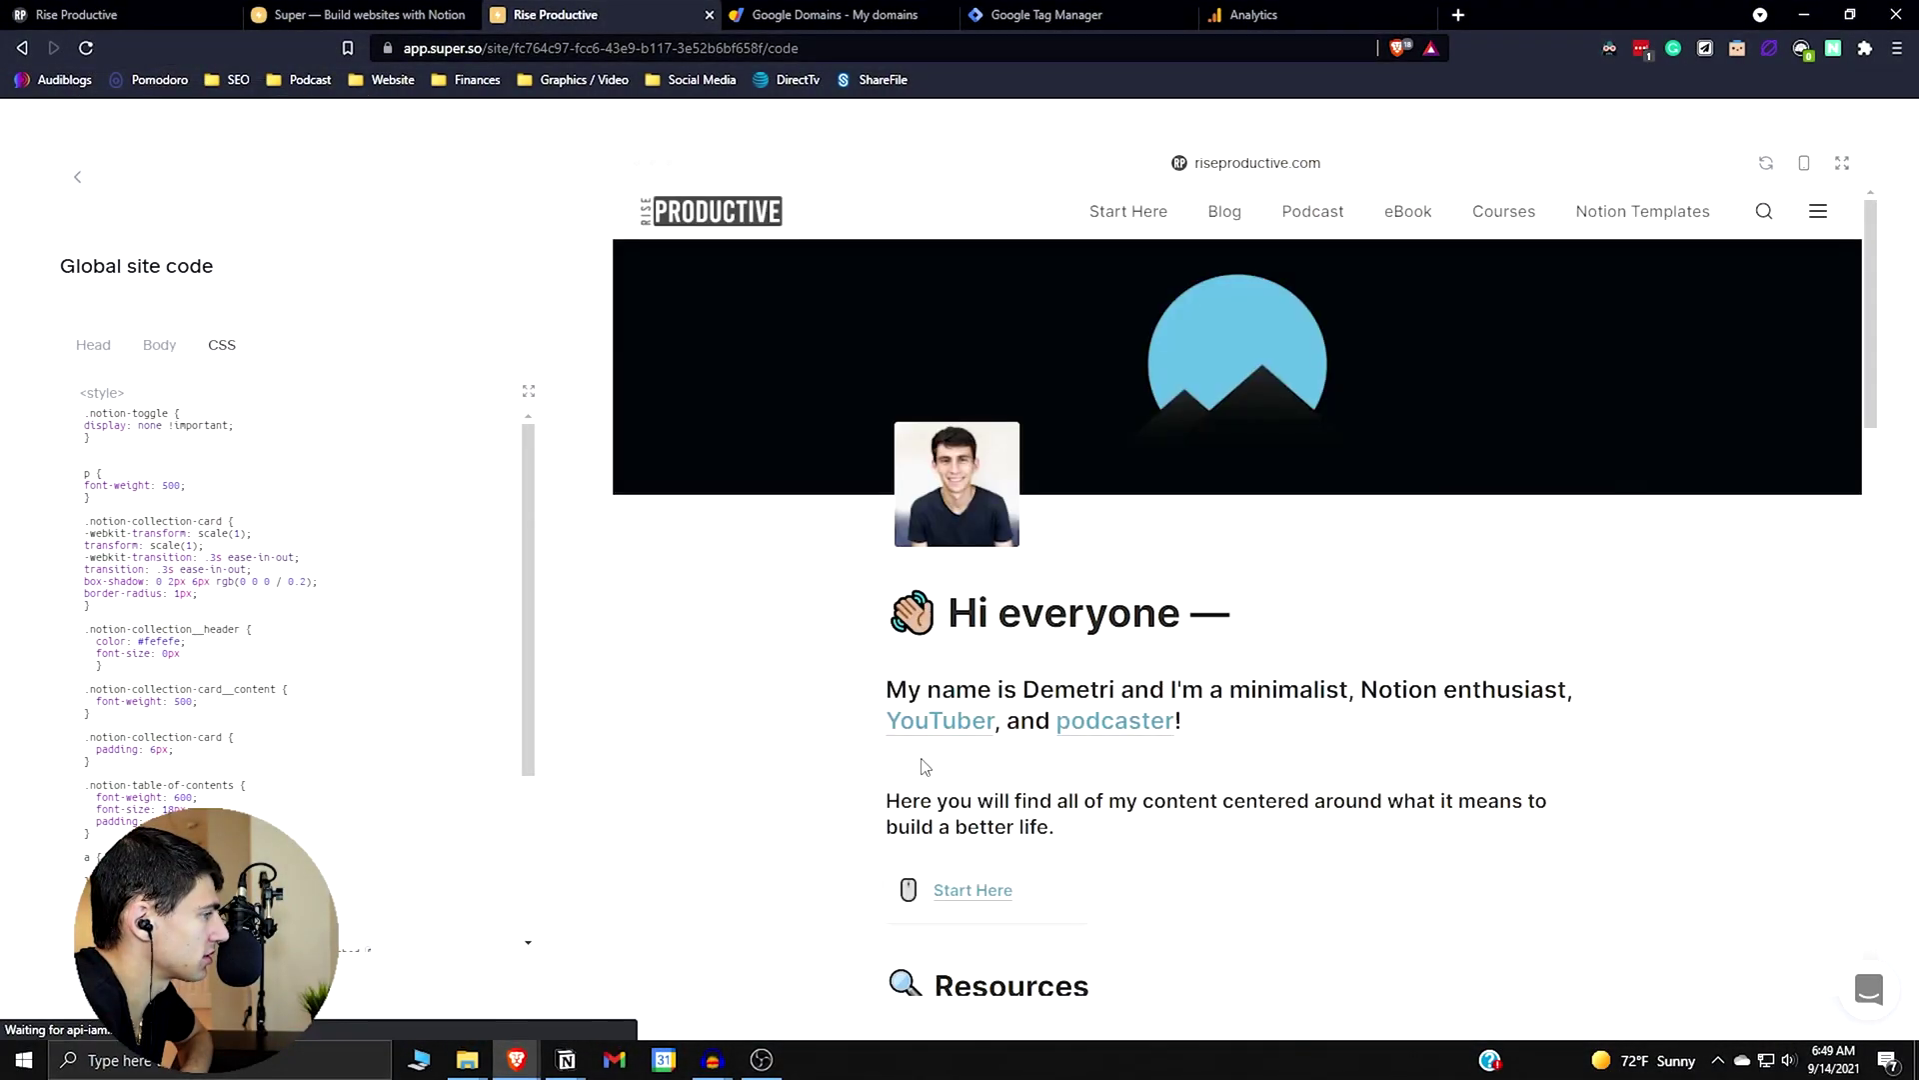
{"action": "scroll", "coordinate": [98, 545], "scroll_direction": "down", "scroll_amount": 2}
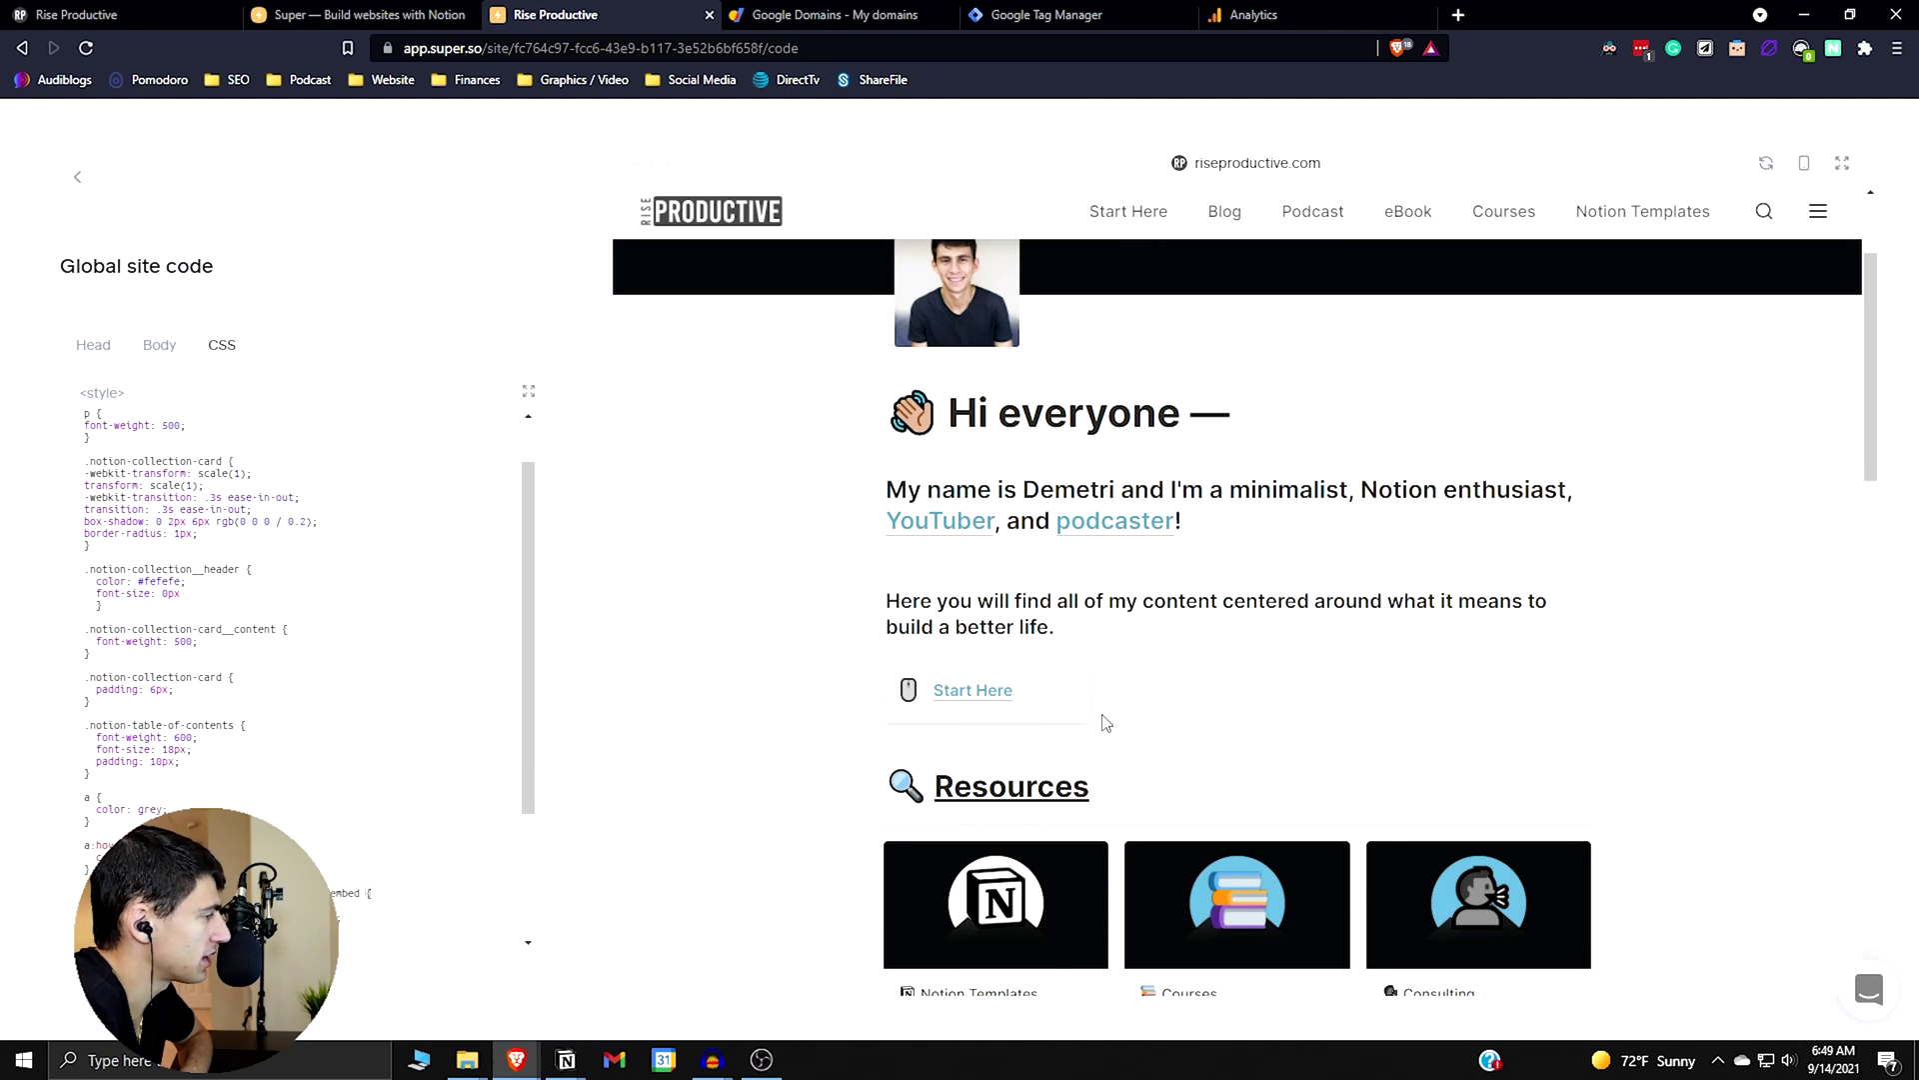
{"action": "scroll", "coordinate": [1054, 704], "scroll_direction": "down", "scroll_amount": 2}
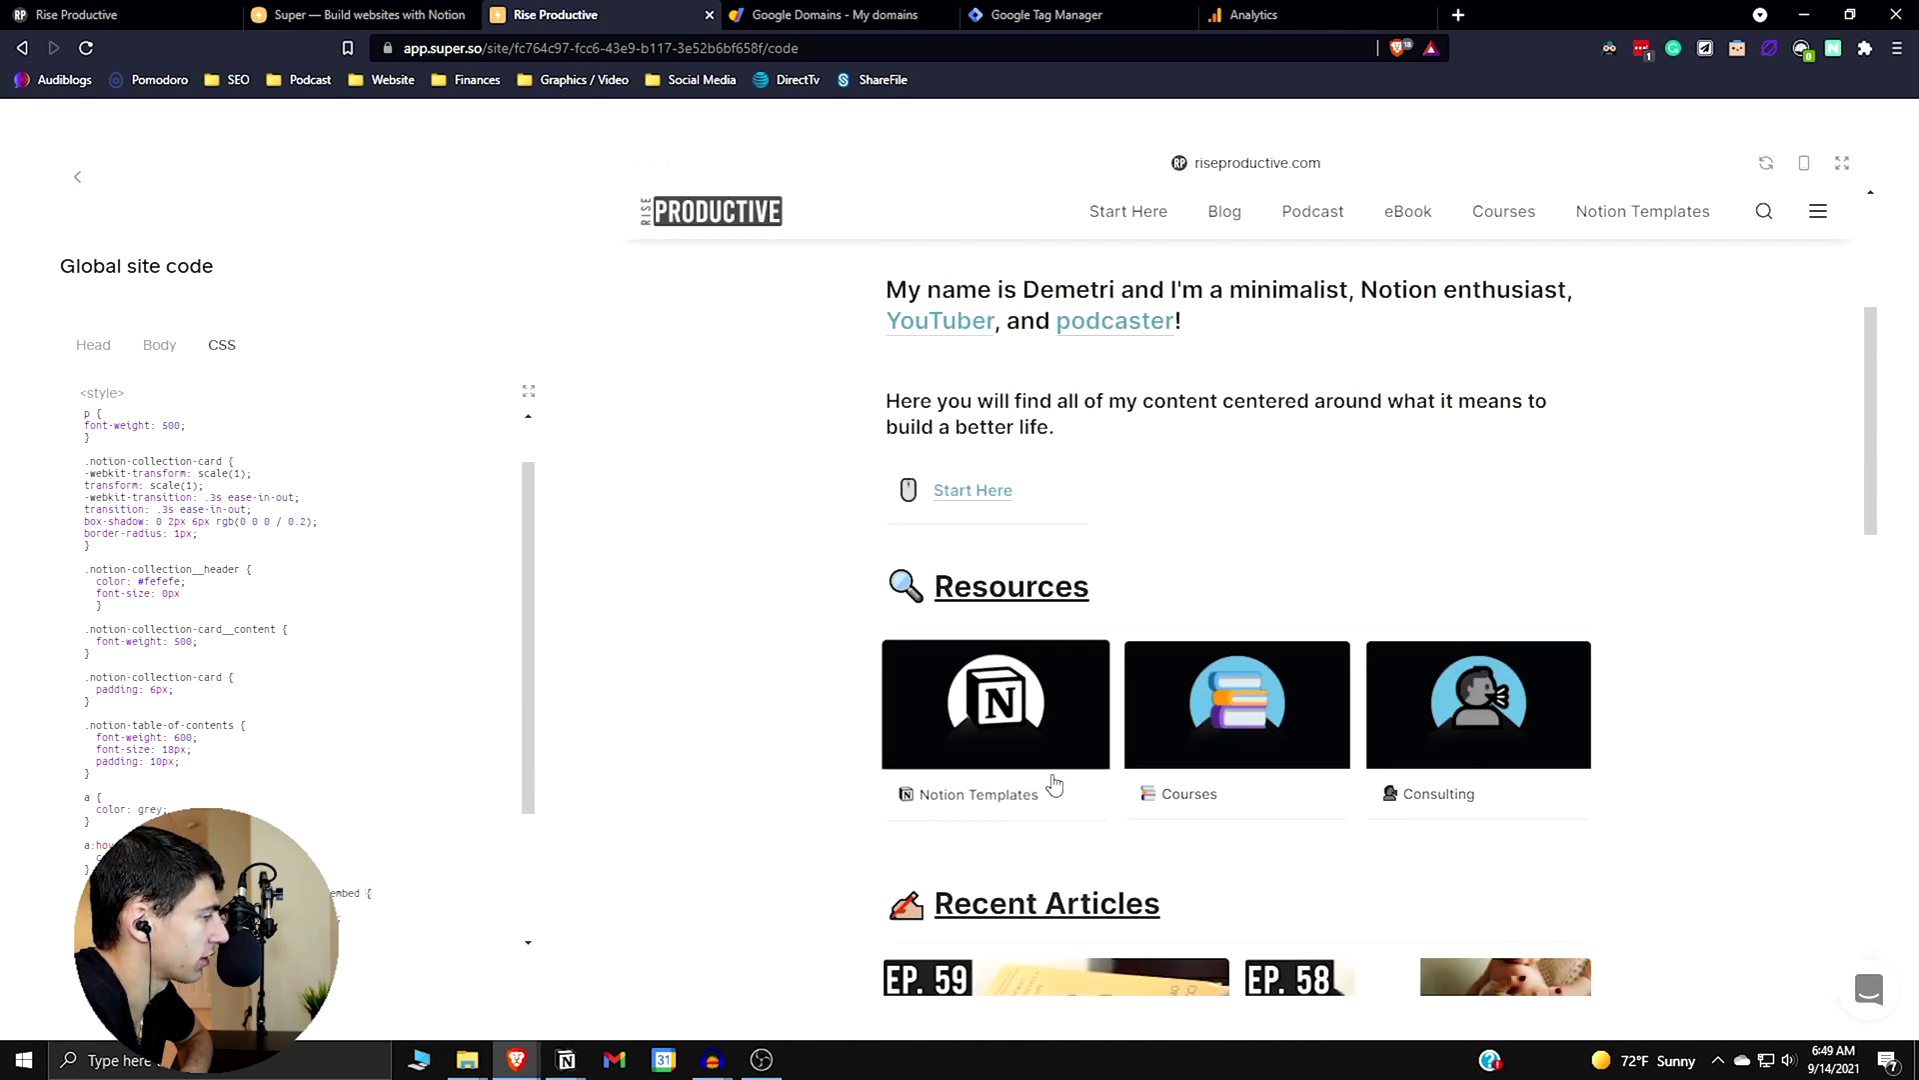
{"action": "scroll", "coordinate": [124, 445], "scroll_direction": "down", "scroll_amount": 2}
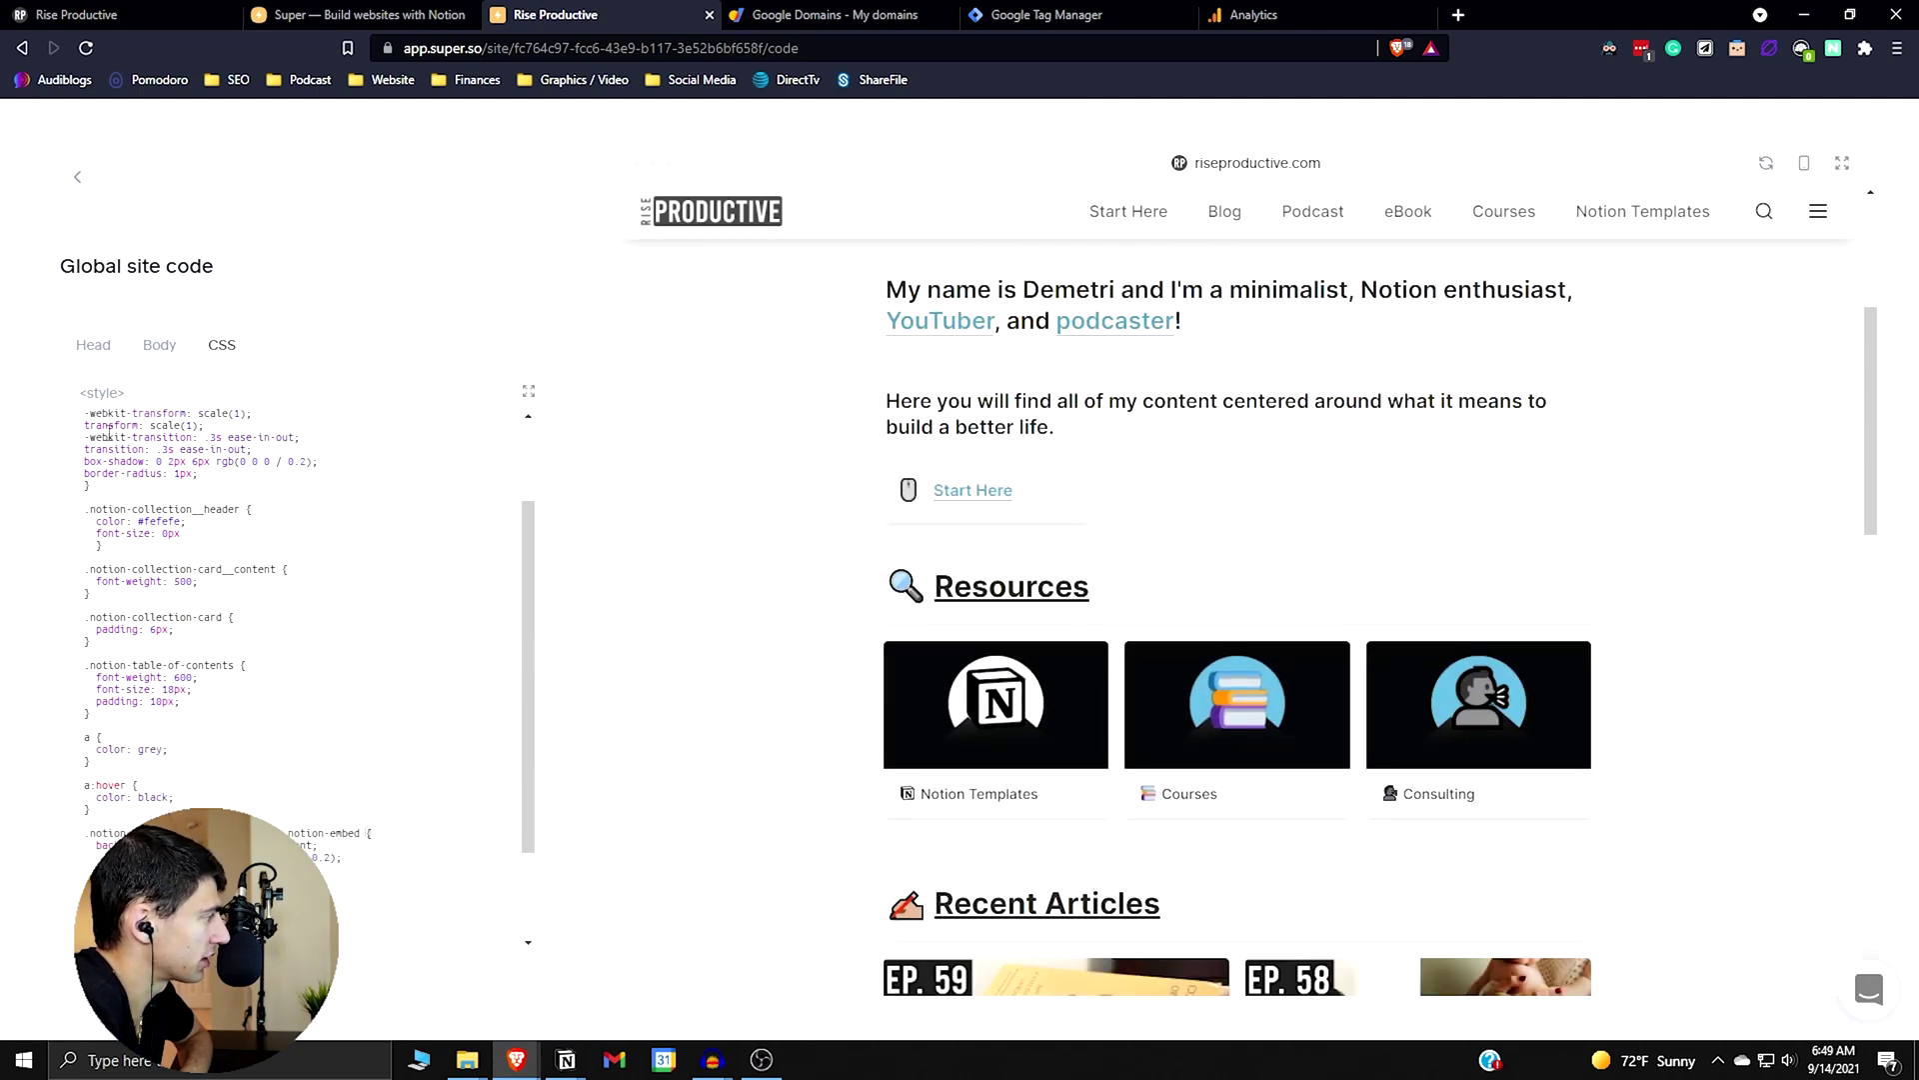
{"action": "scroll", "coordinate": [112, 440], "scroll_direction": "down", "scroll_amount": 2}
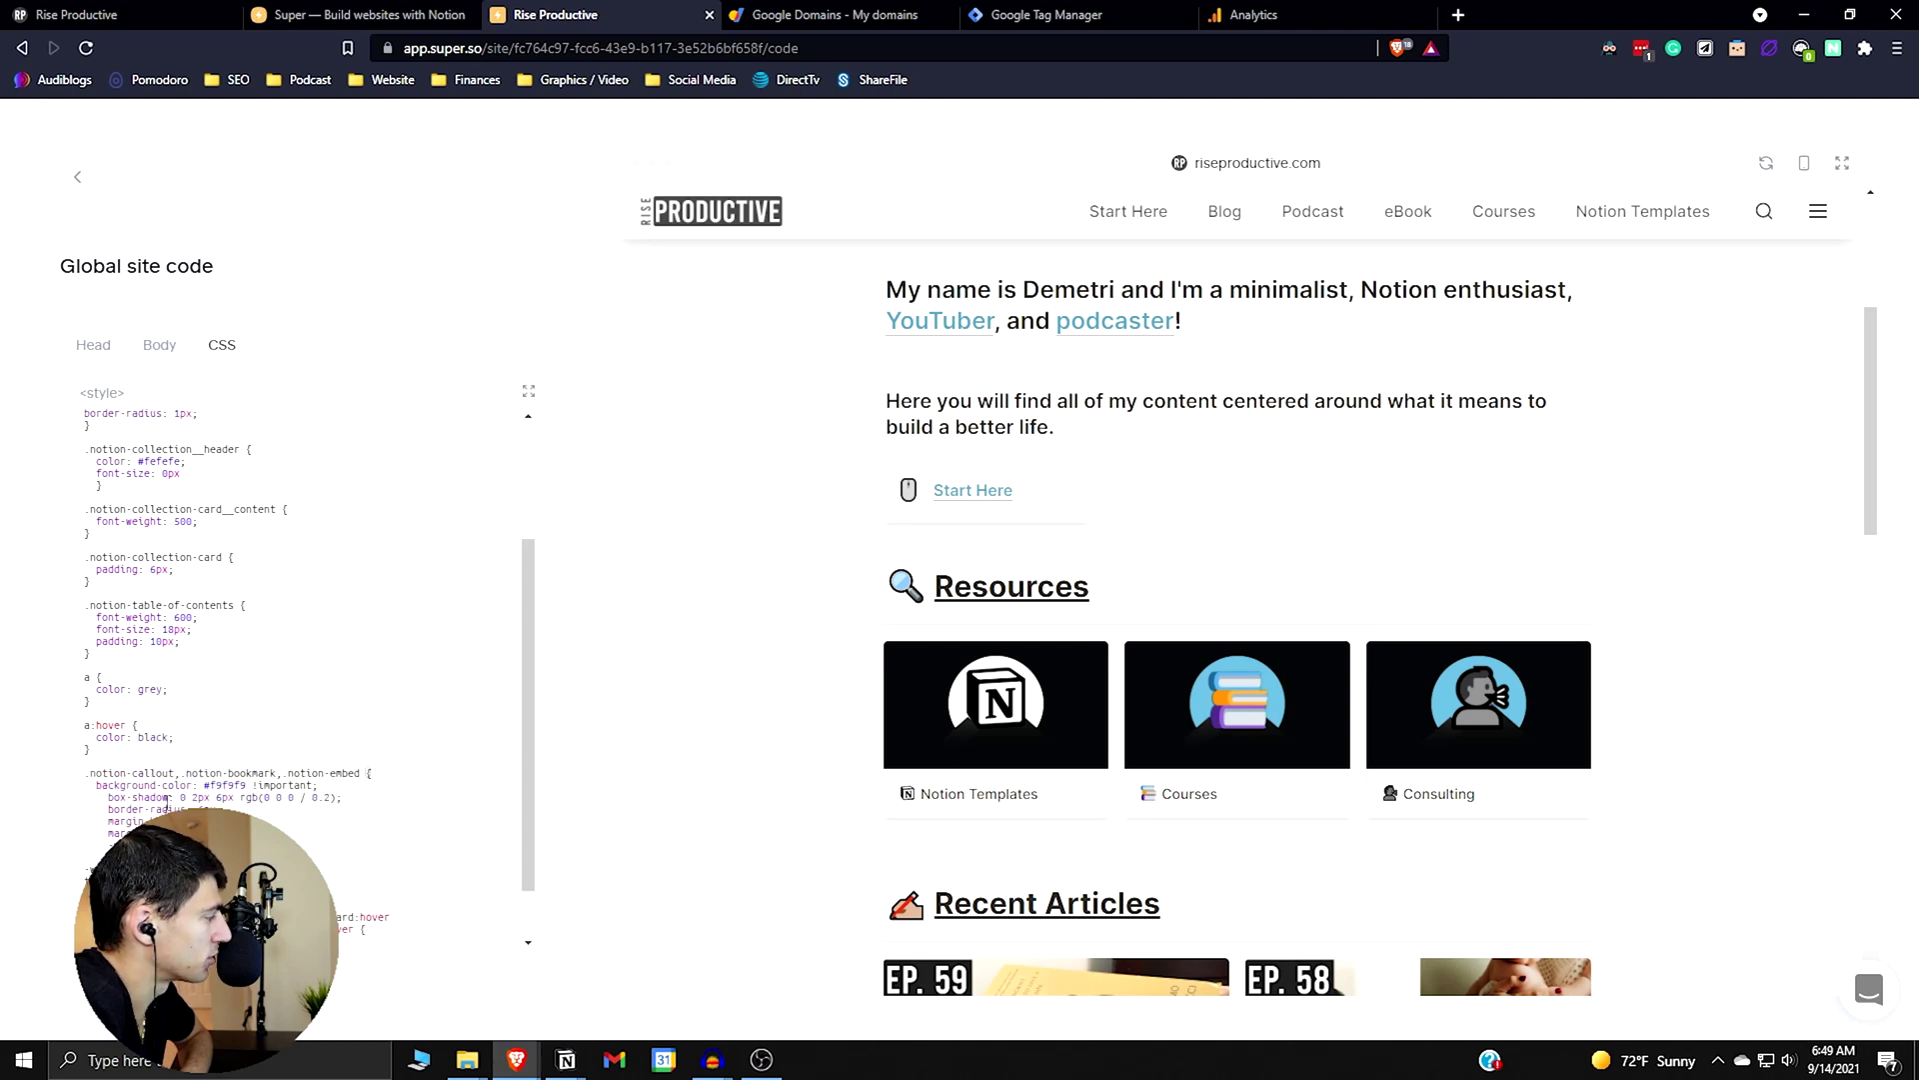
{"action": "scroll", "coordinate": [389, 978], "scroll_direction": "down", "scroll_amount": 2}
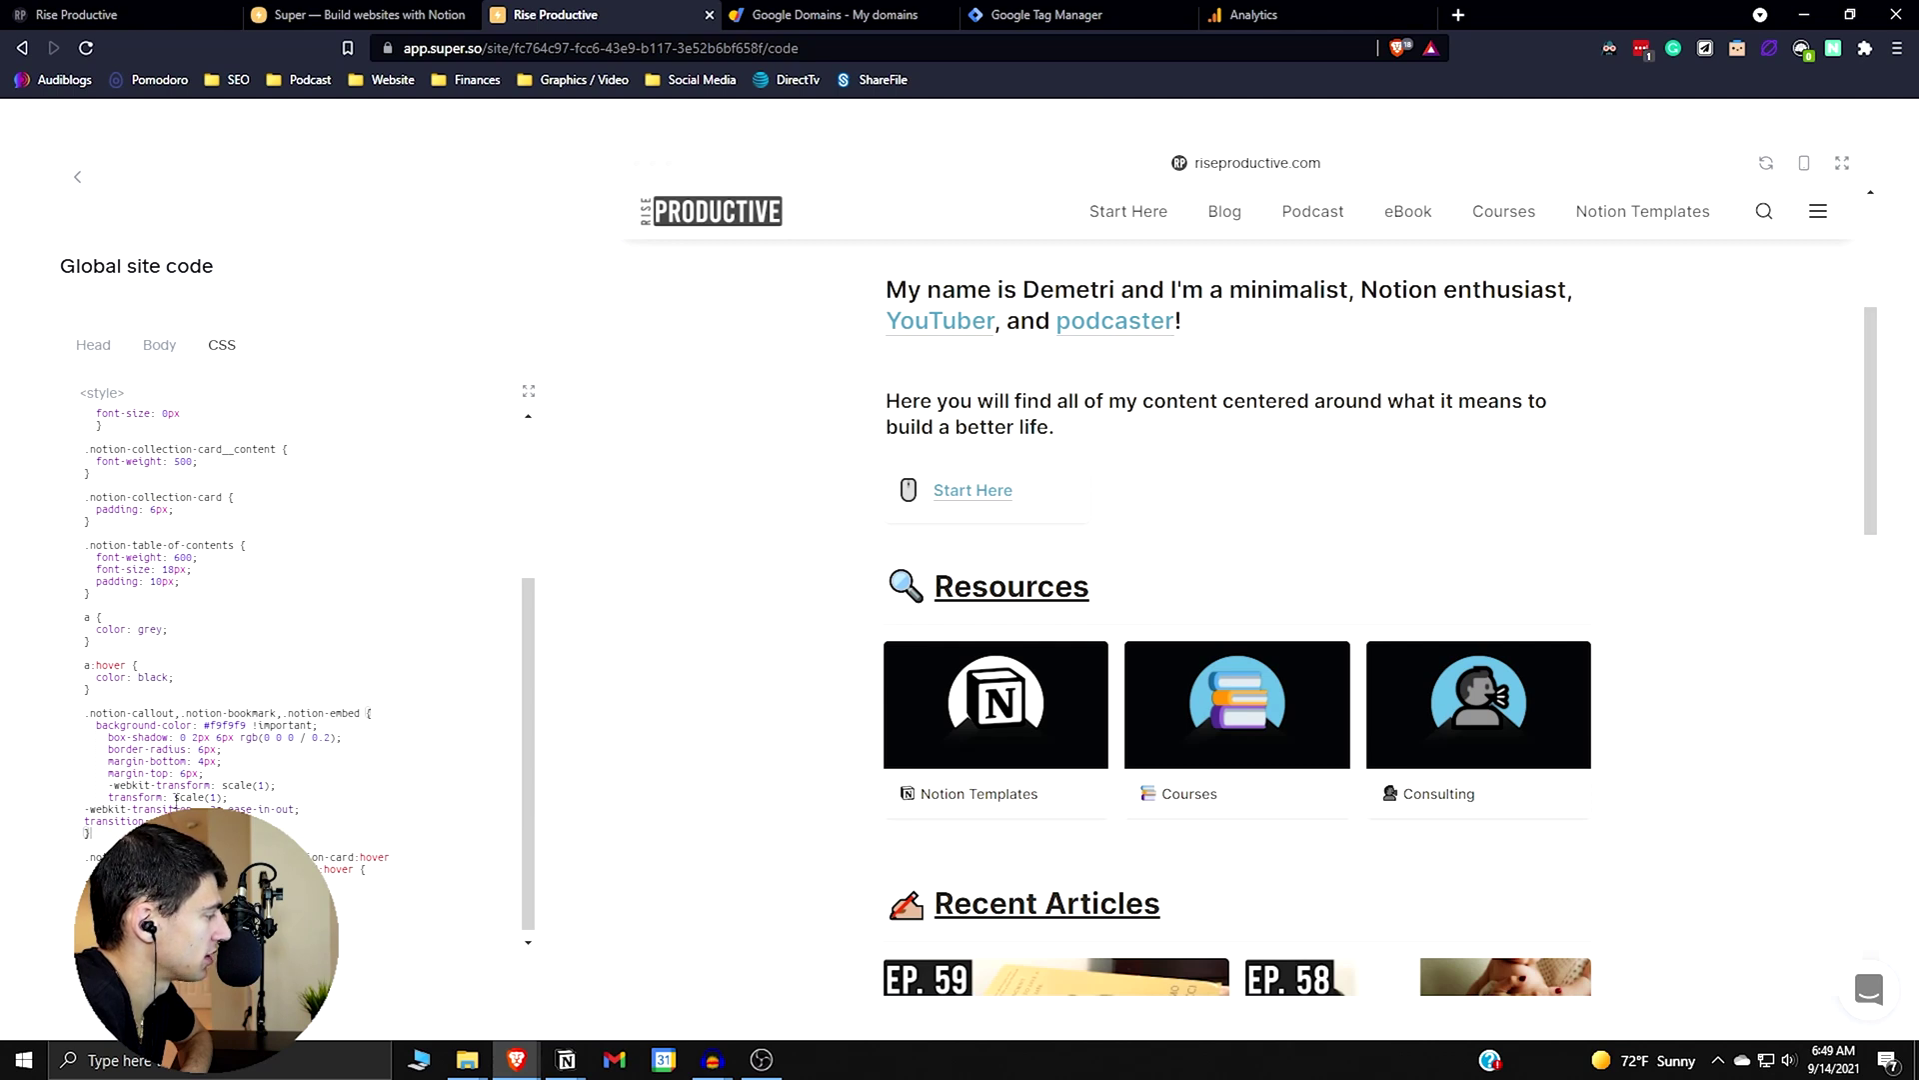
{"action": "scroll", "coordinate": [176, 799], "scroll_direction": "down", "scroll_amount": 1}
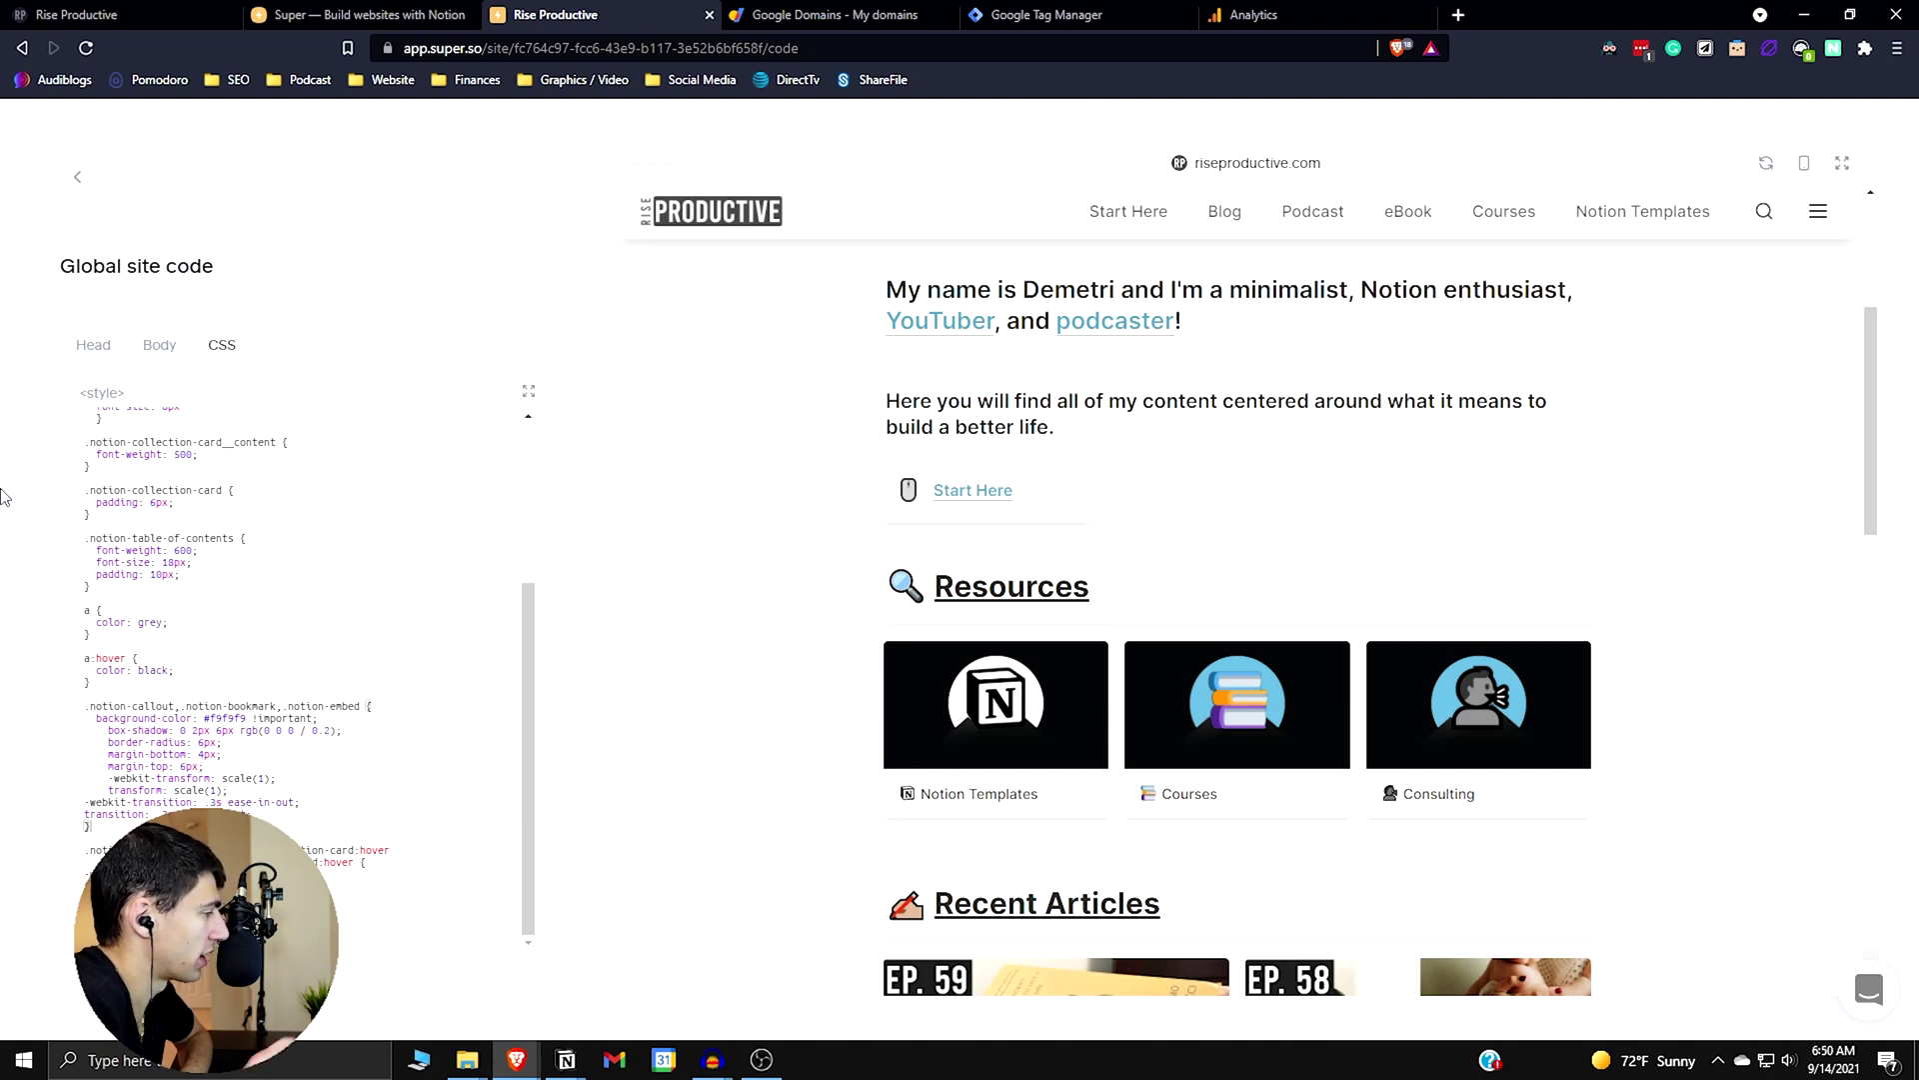
{"action": "scroll", "coordinate": [1285, 720], "scroll_direction": "up", "scroll_amount": 3}
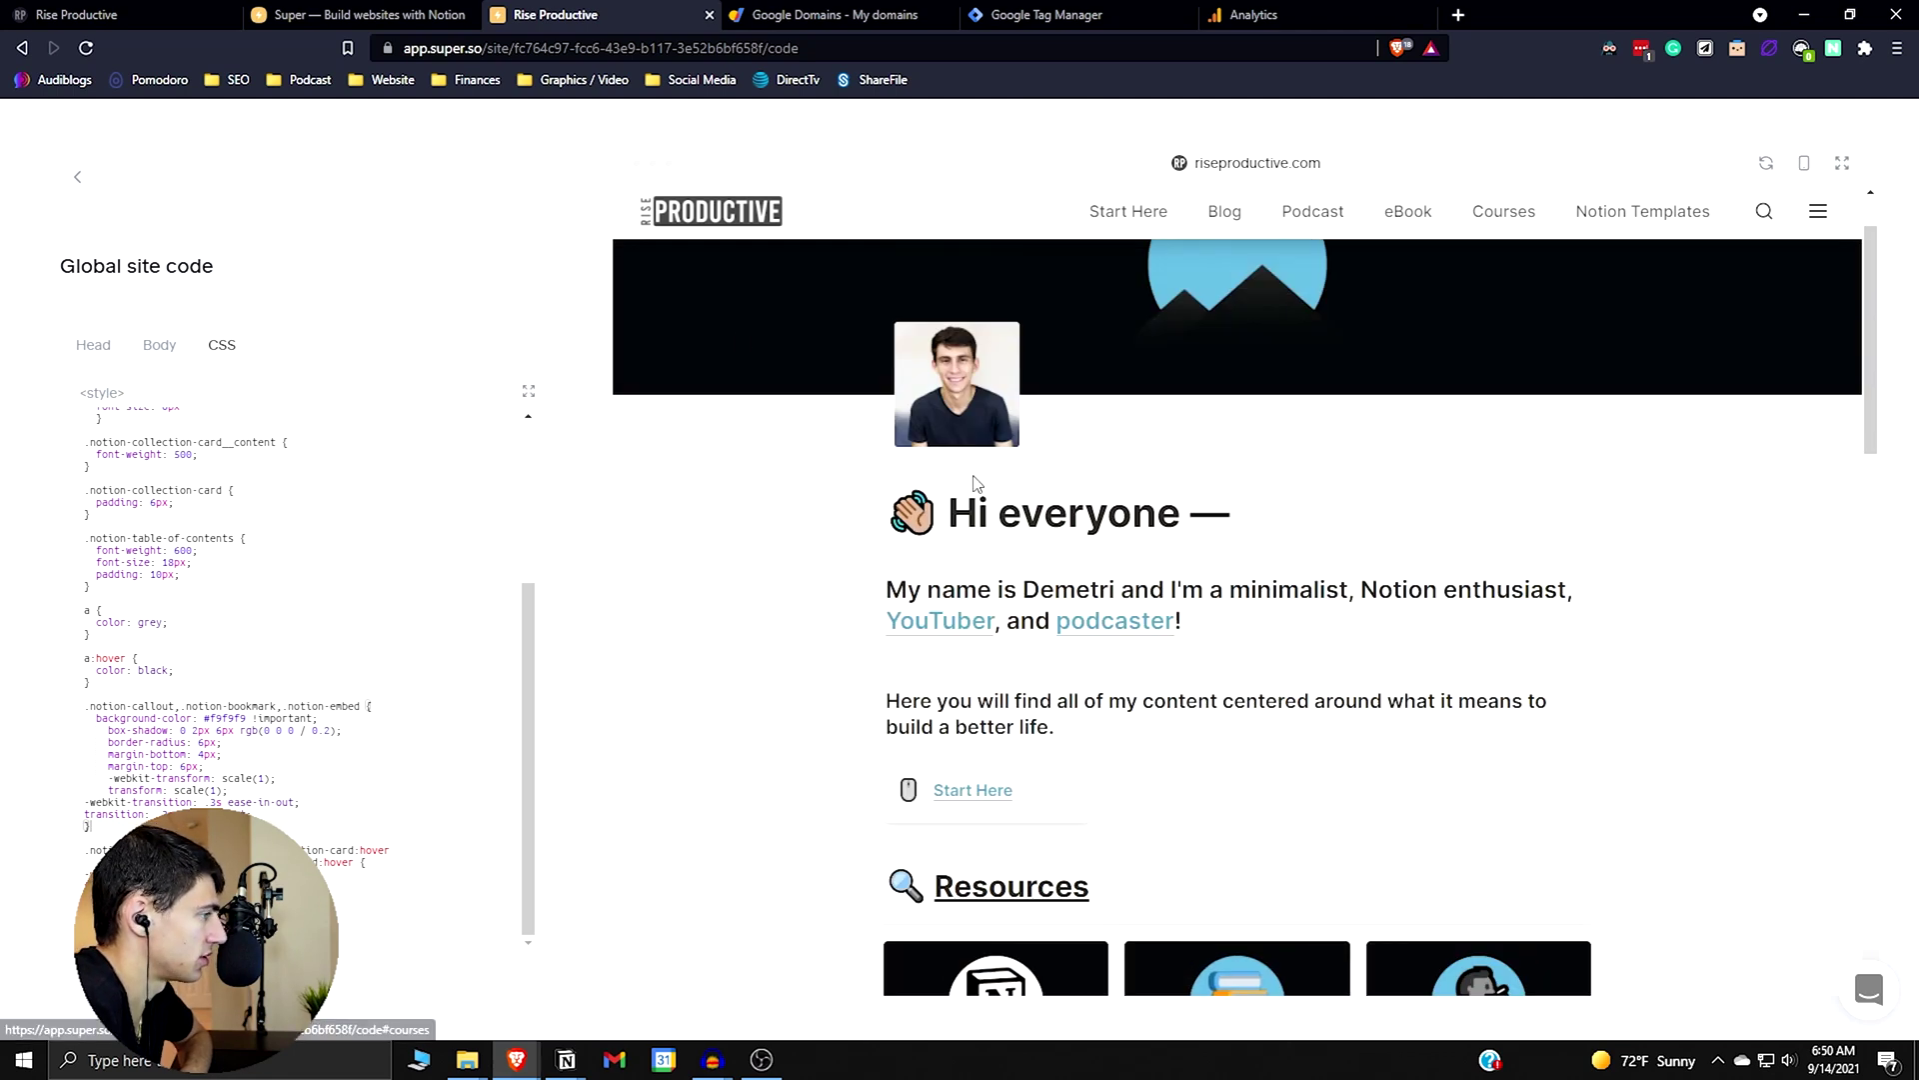
{"action": "left_click", "coordinate": [80, 192]}
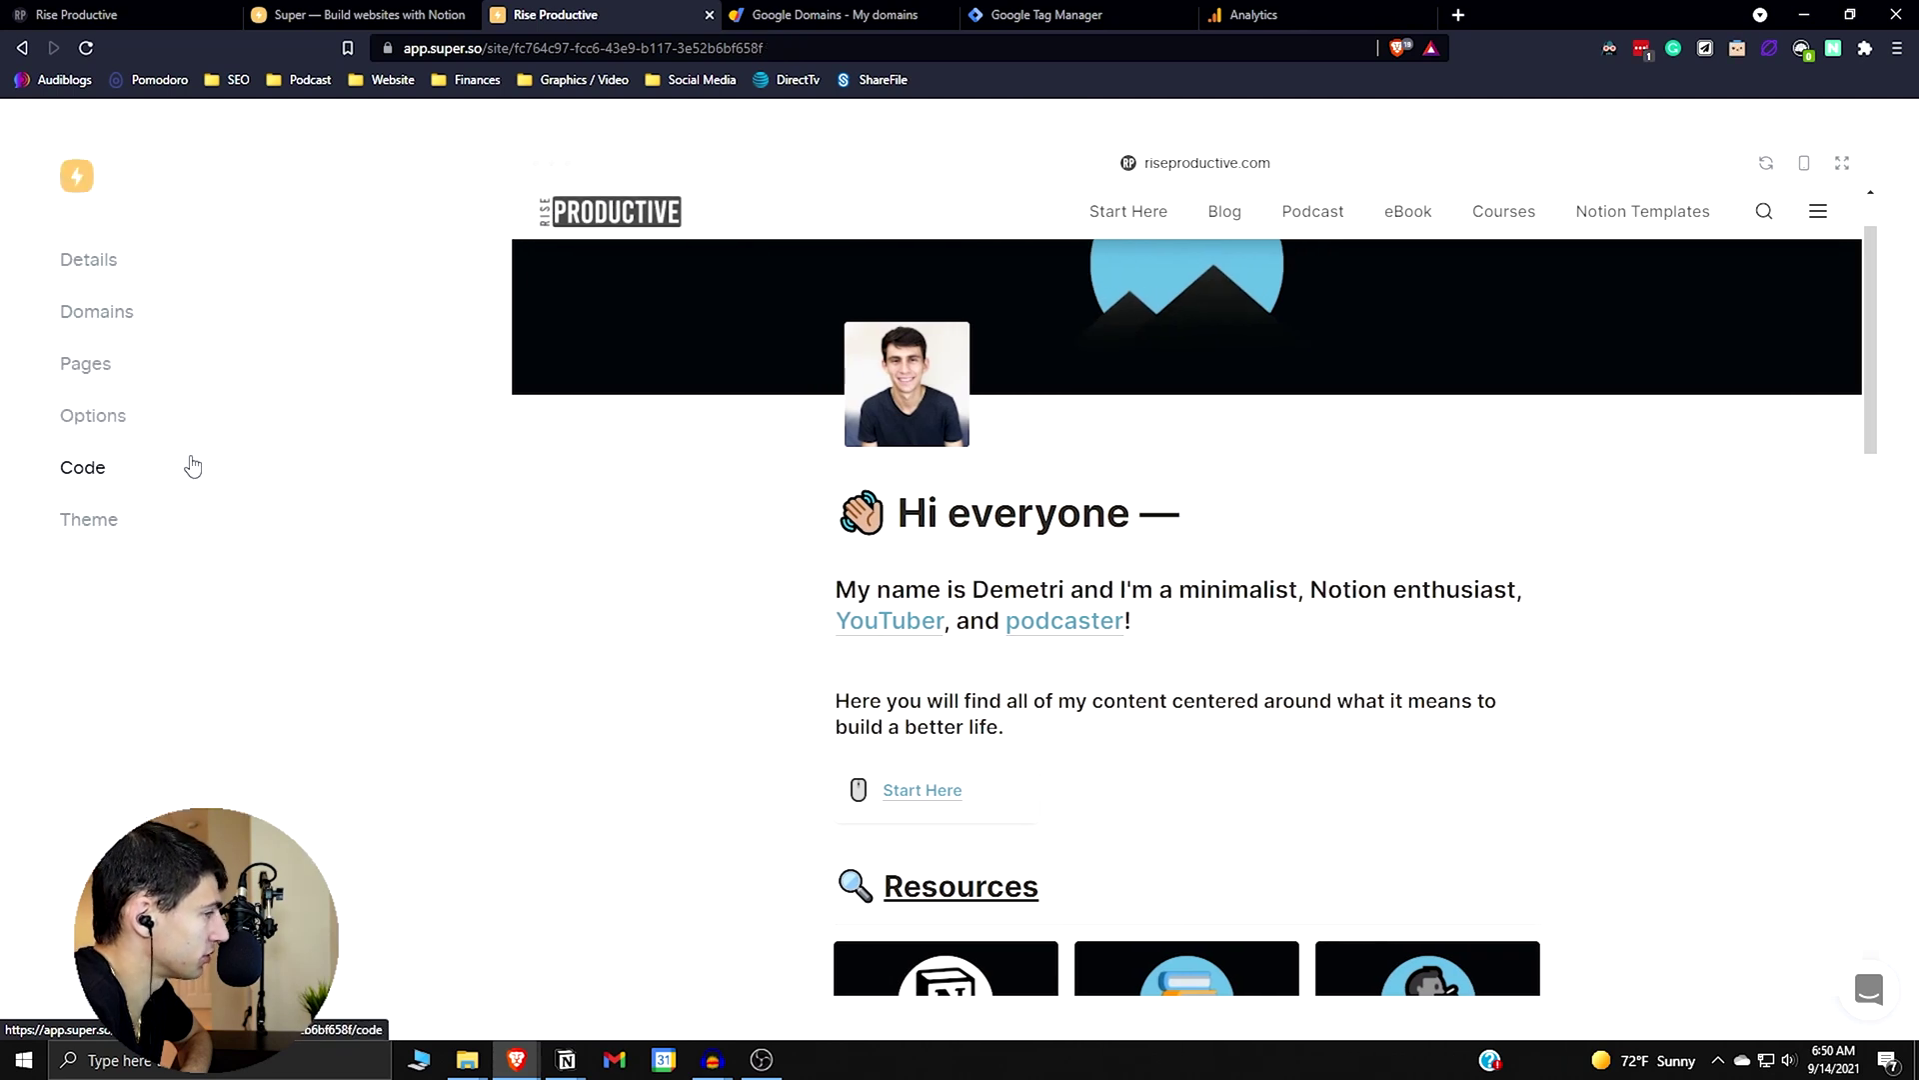
- Open the custom CSS of the /notion-templates page from the Pages list
{"action": "left_click", "coordinate": [122, 375]}
{"action": "scroll", "coordinate": [565, 680], "scroll_direction": "down", "scroll_amount": 2}
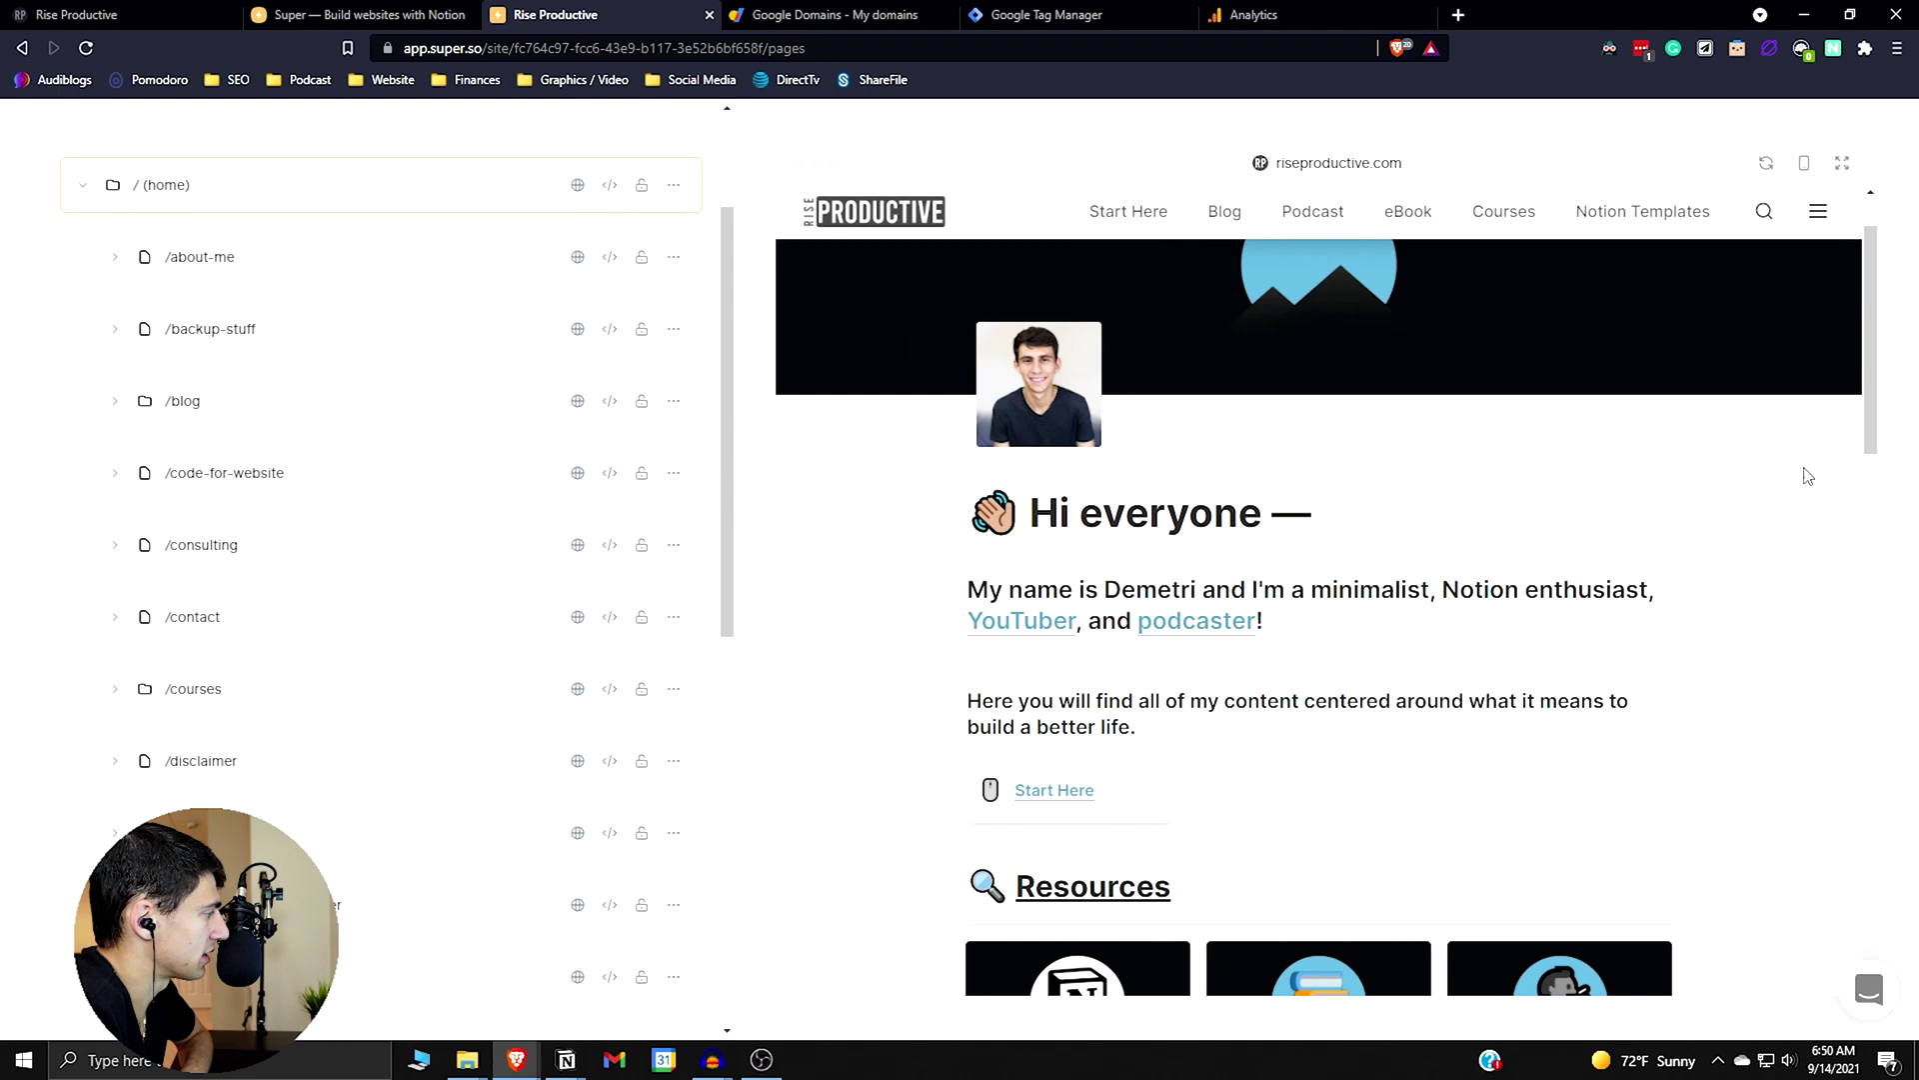
{"action": "scroll", "coordinate": [445, 650], "scroll_direction": "down", "scroll_amount": 3}
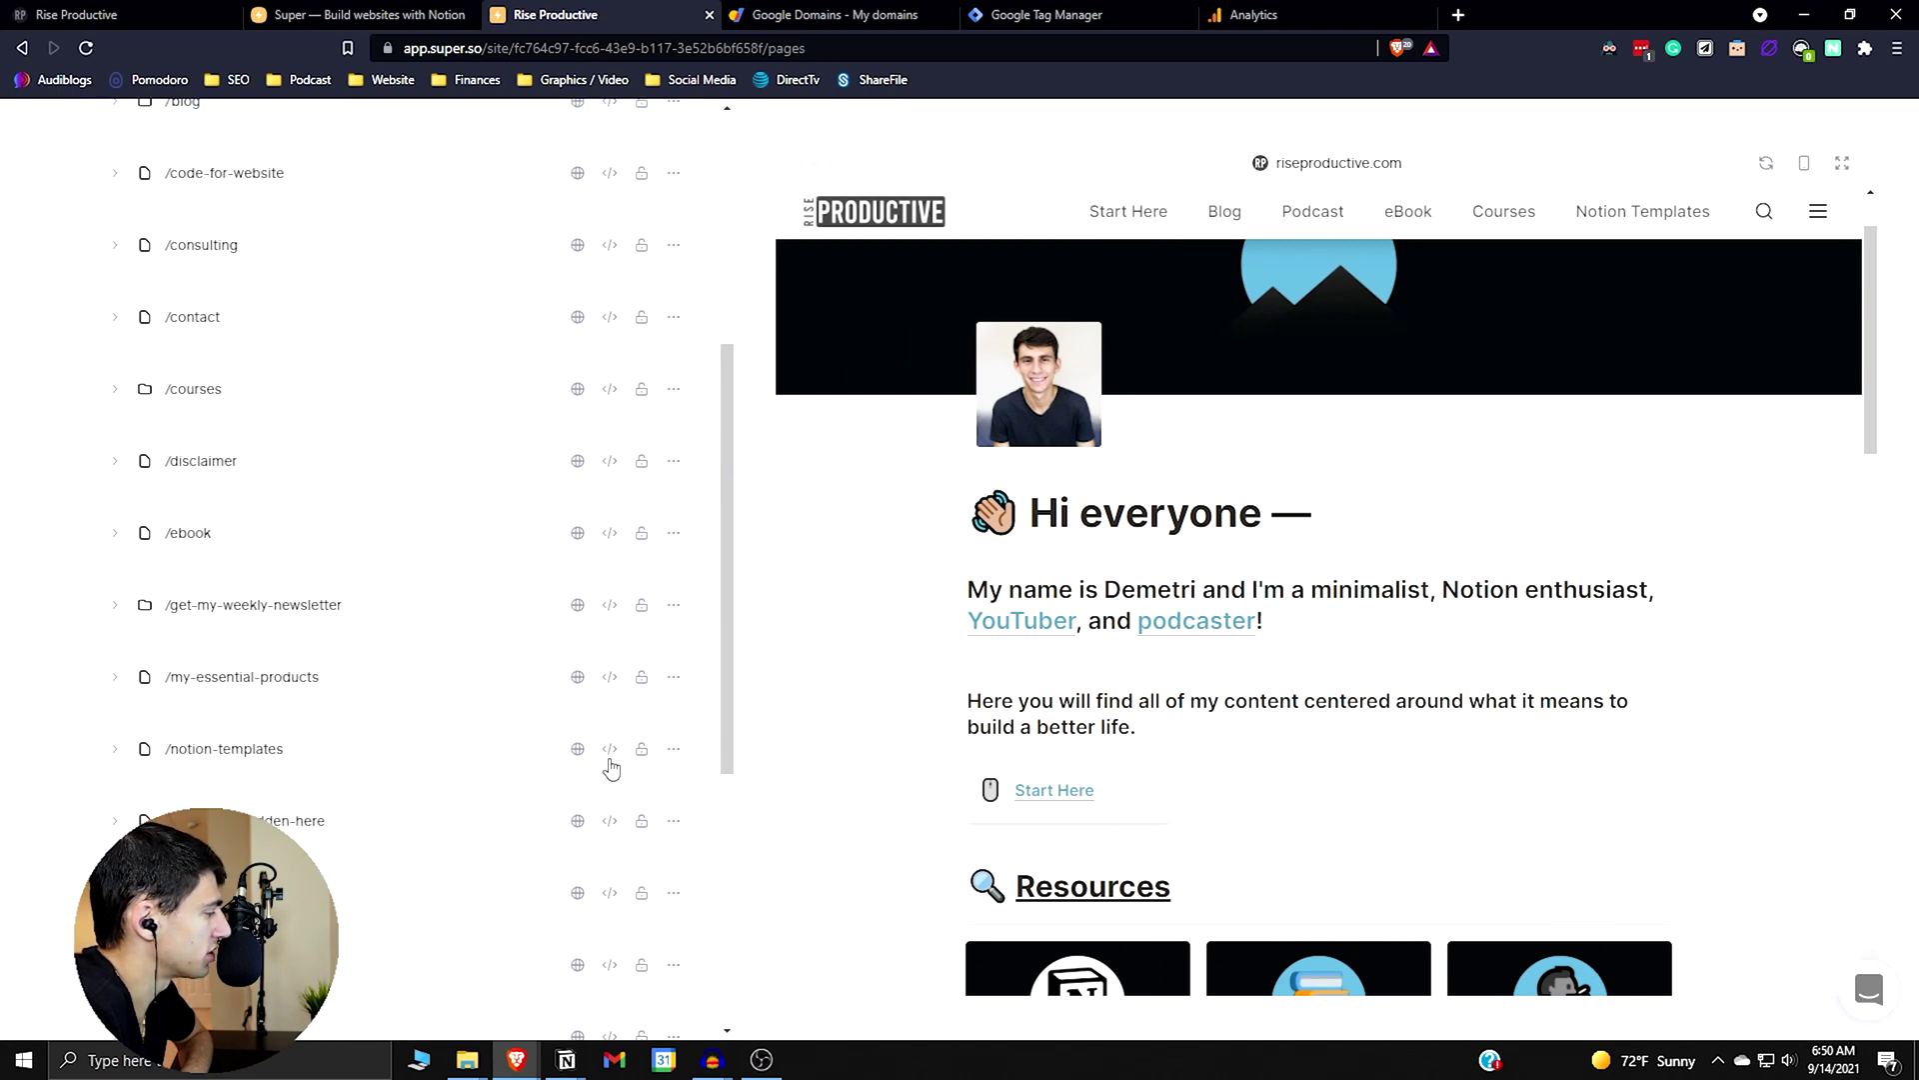
{"action": "left_click", "coordinate": [609, 750]}
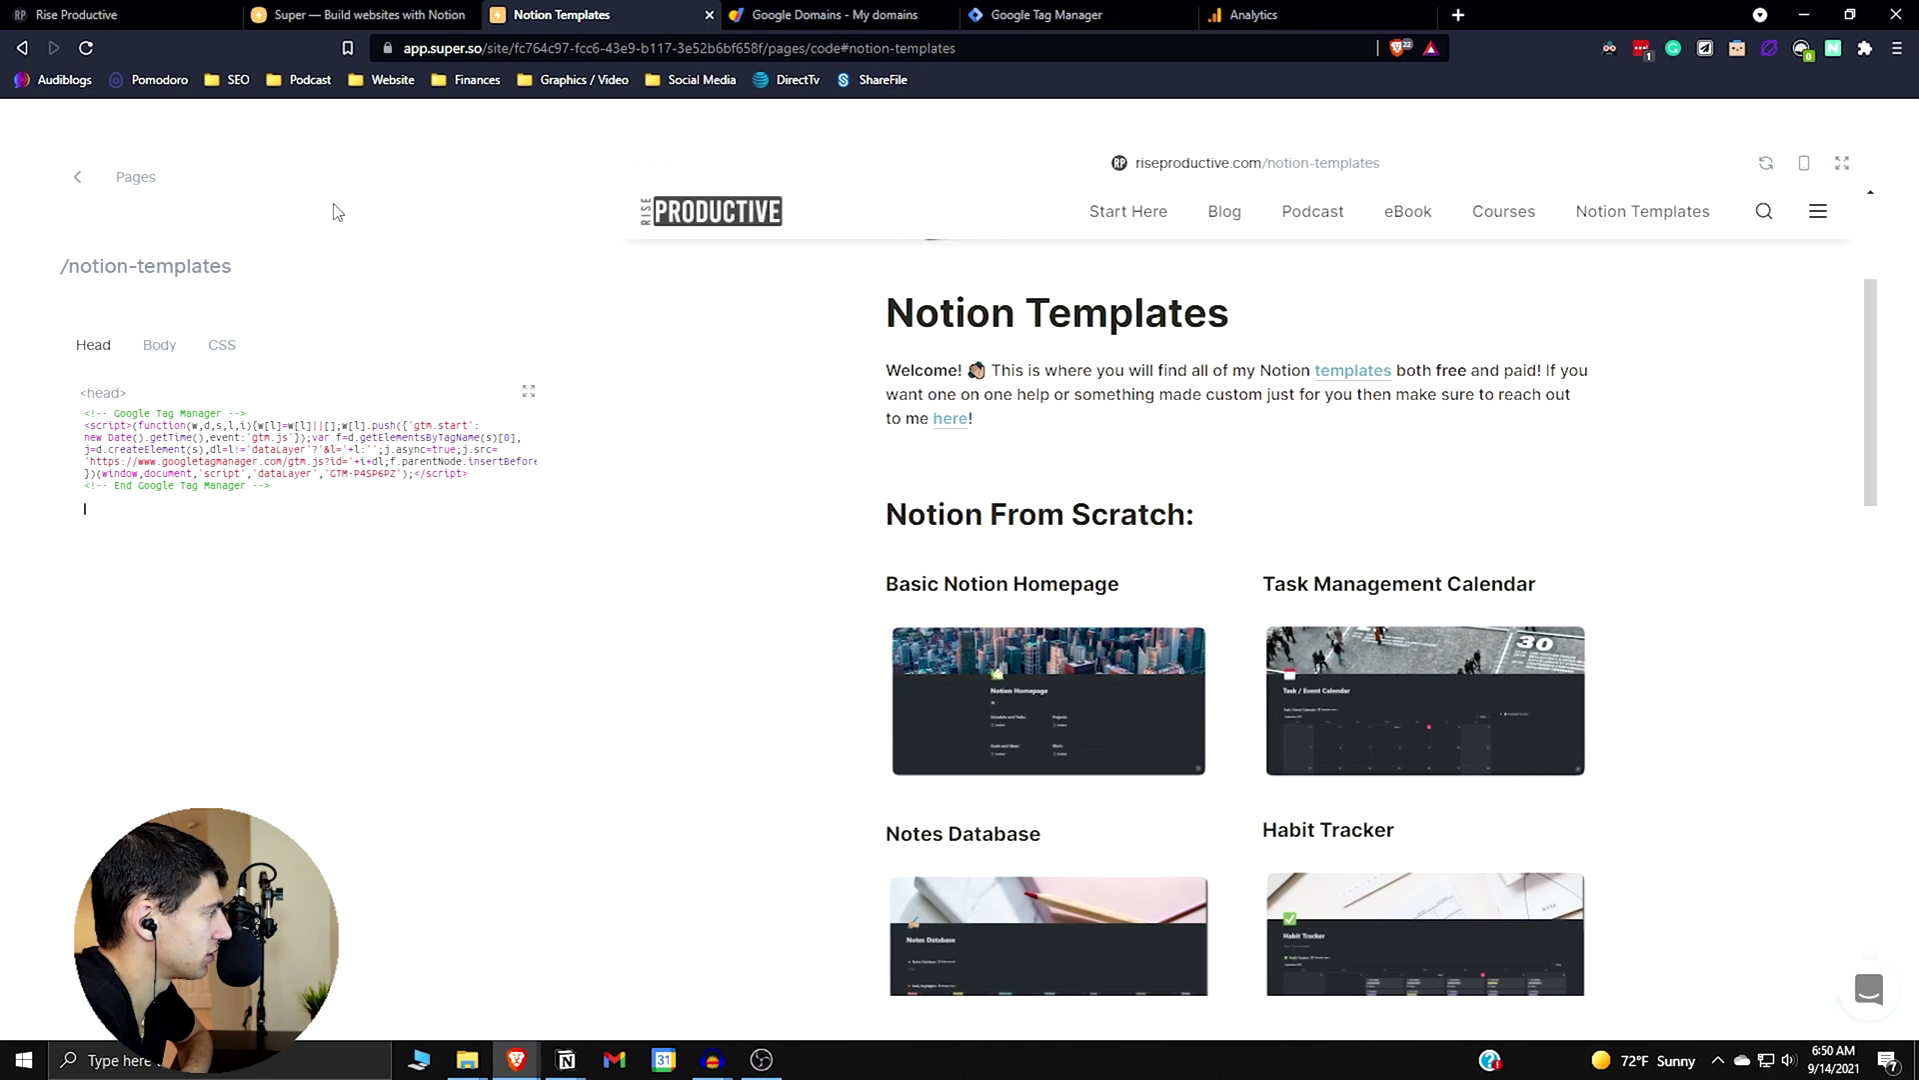
{"action": "left_click", "coordinate": [222, 346]}
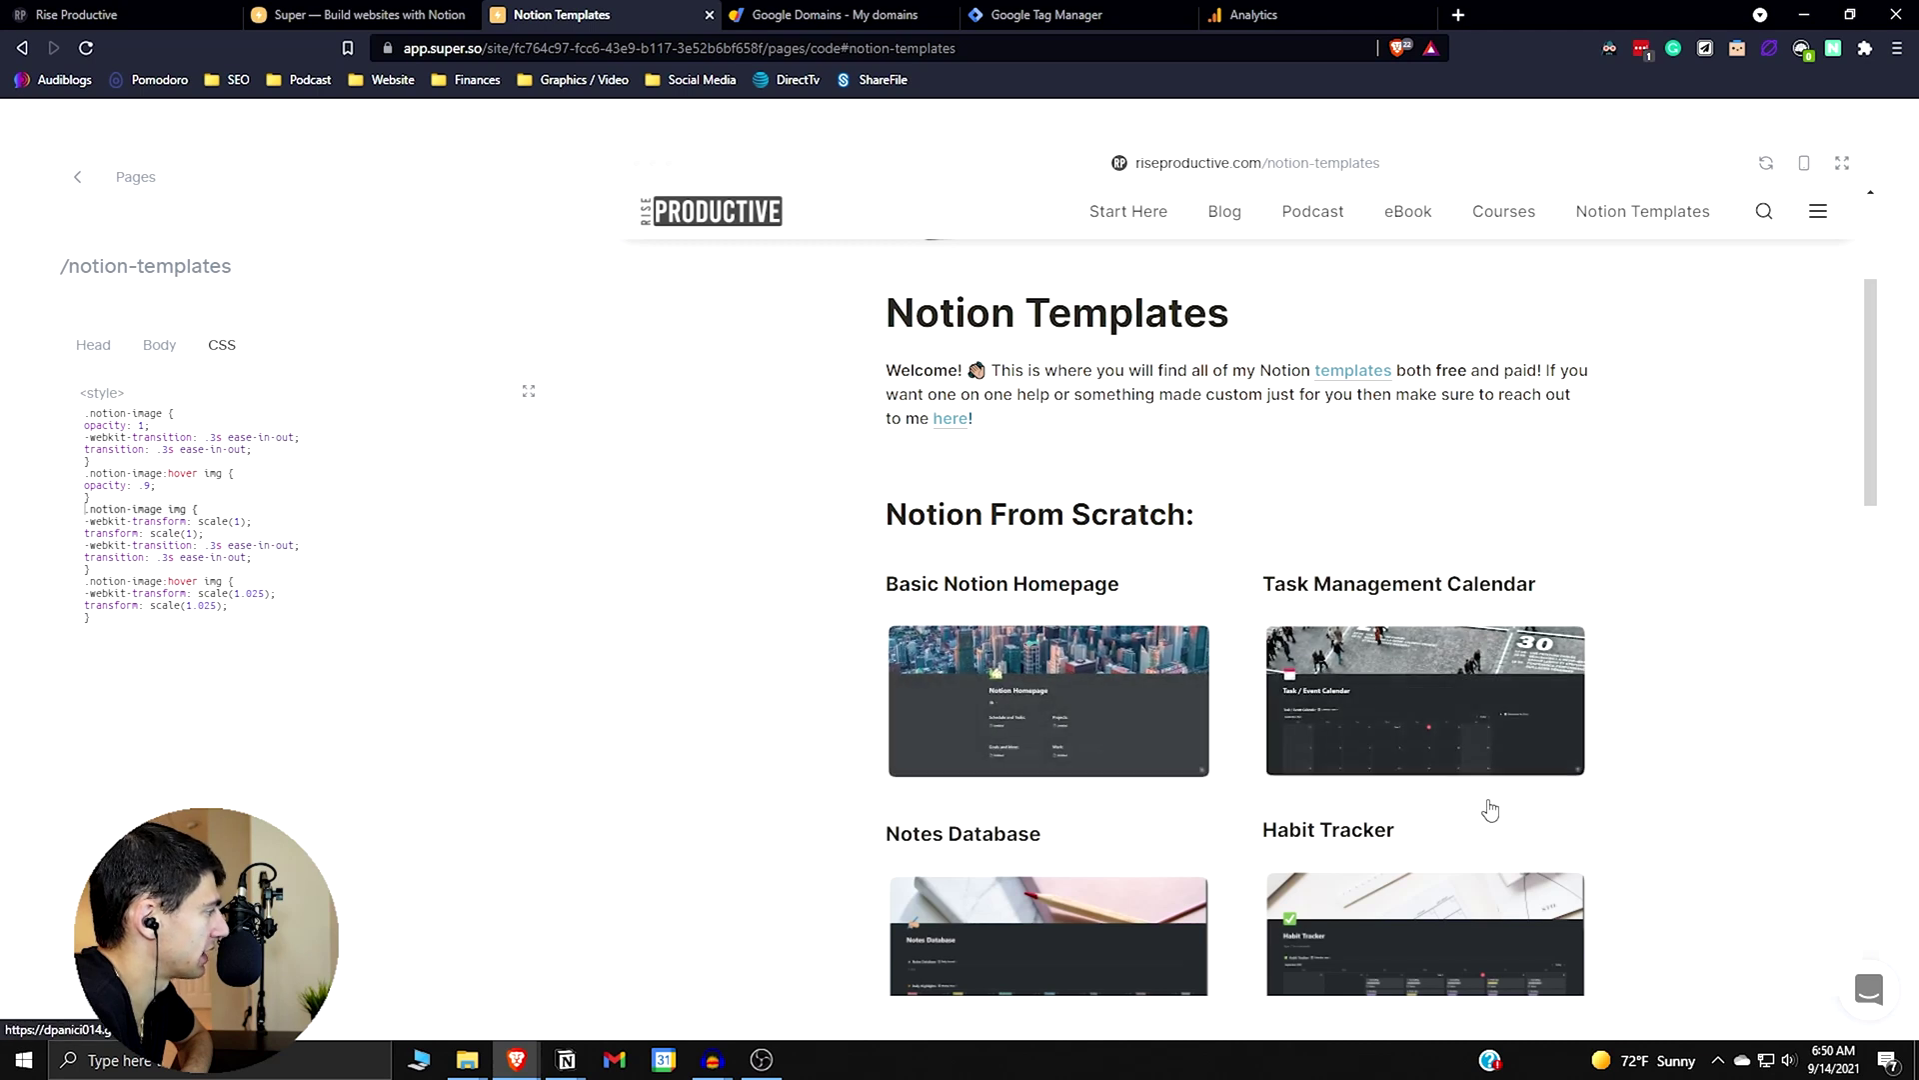
- Scroll the live preview to check the notion-image hover effect
{"action": "scroll", "coordinate": [1122, 749], "scroll_direction": "down", "scroll_amount": 3}
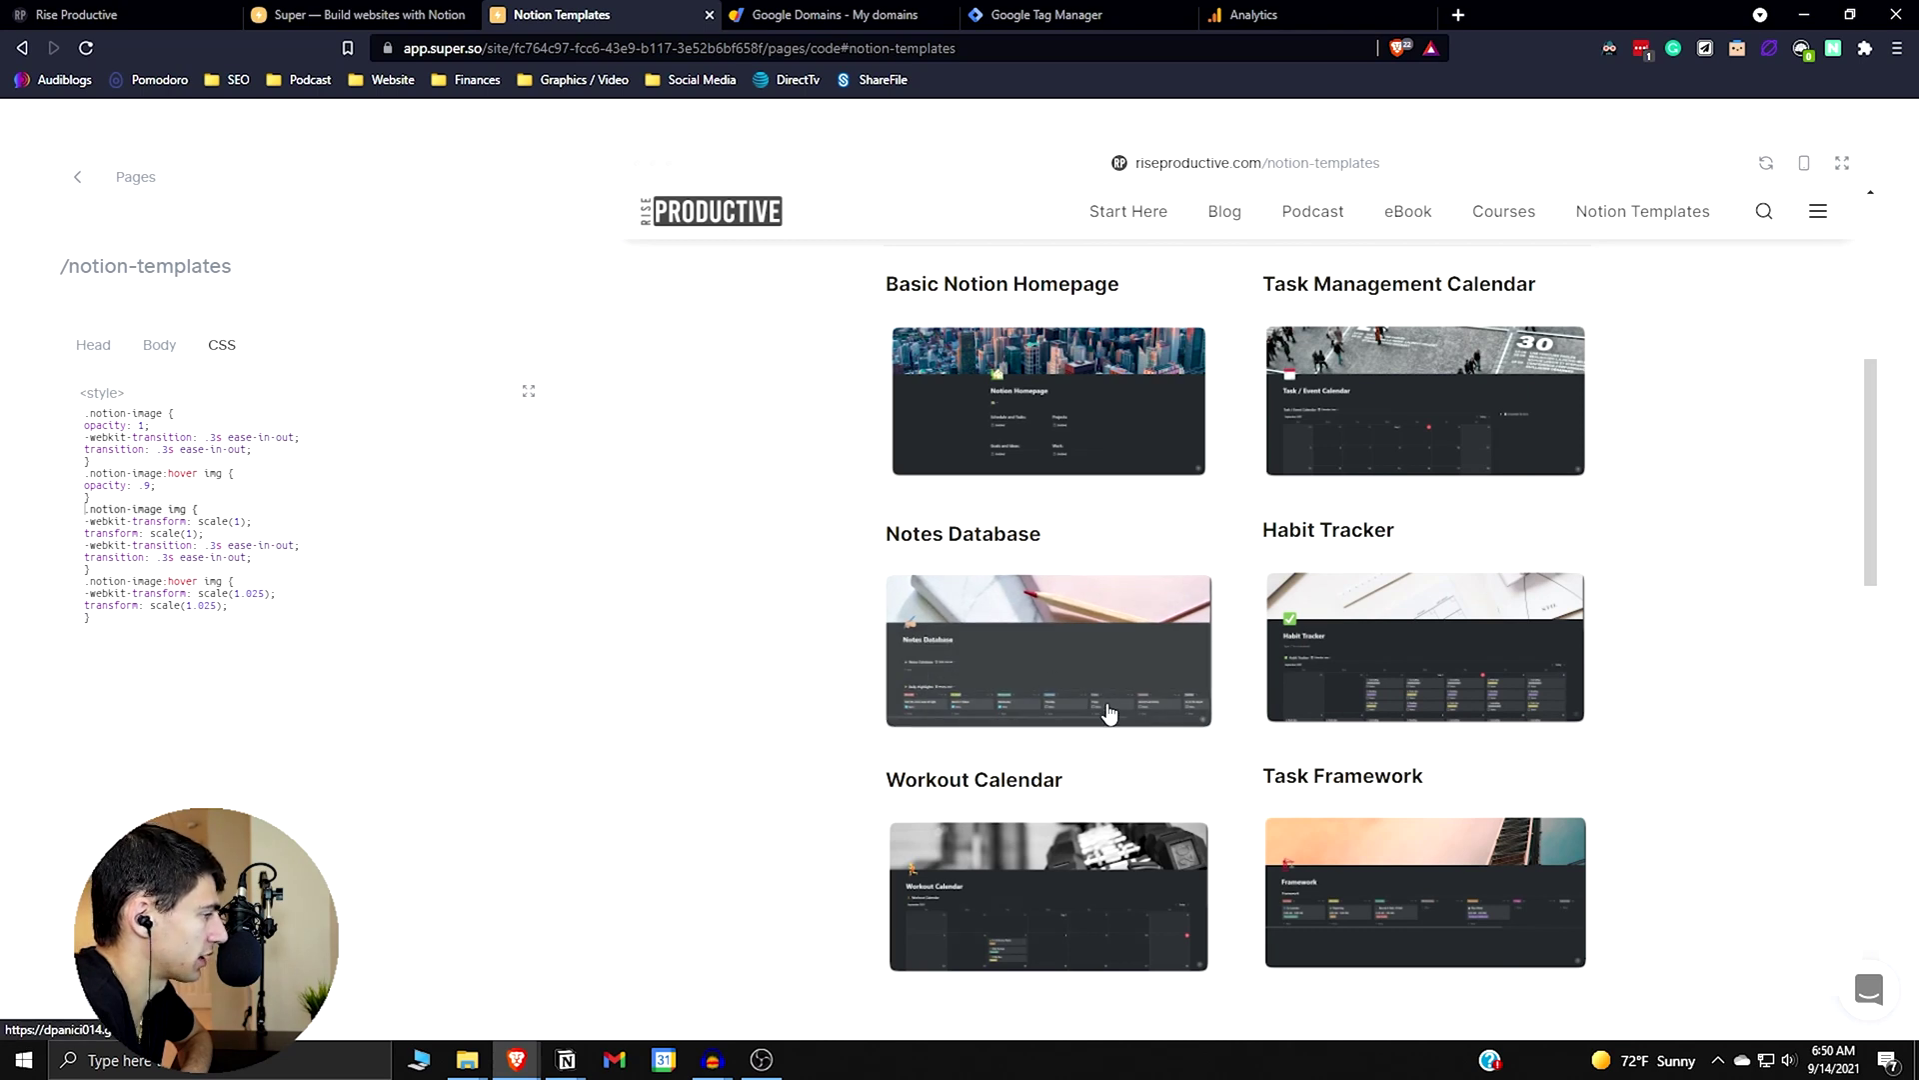
{"action": "scroll", "coordinate": [1110, 720], "scroll_direction": "down", "scroll_amount": 4}
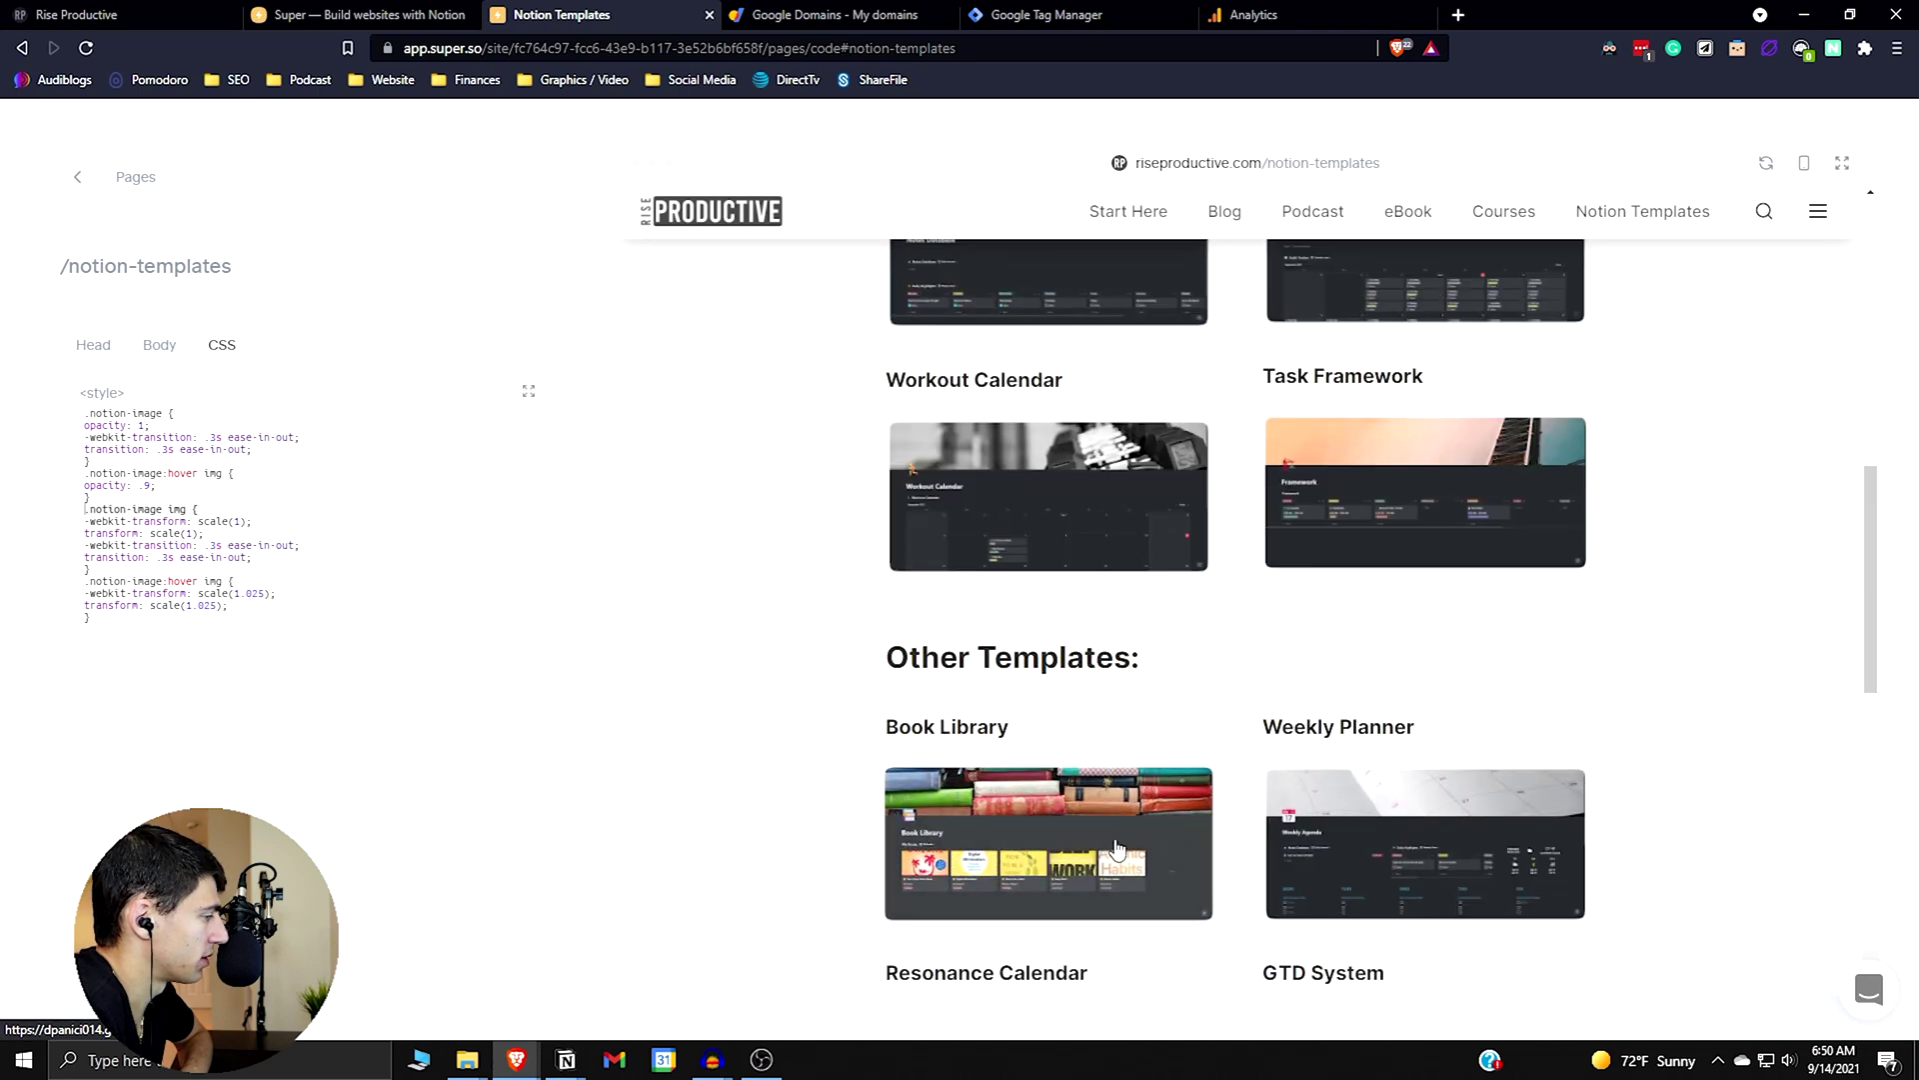
{"action": "scroll", "coordinate": [1444, 904], "scroll_direction": "down", "scroll_amount": 3}
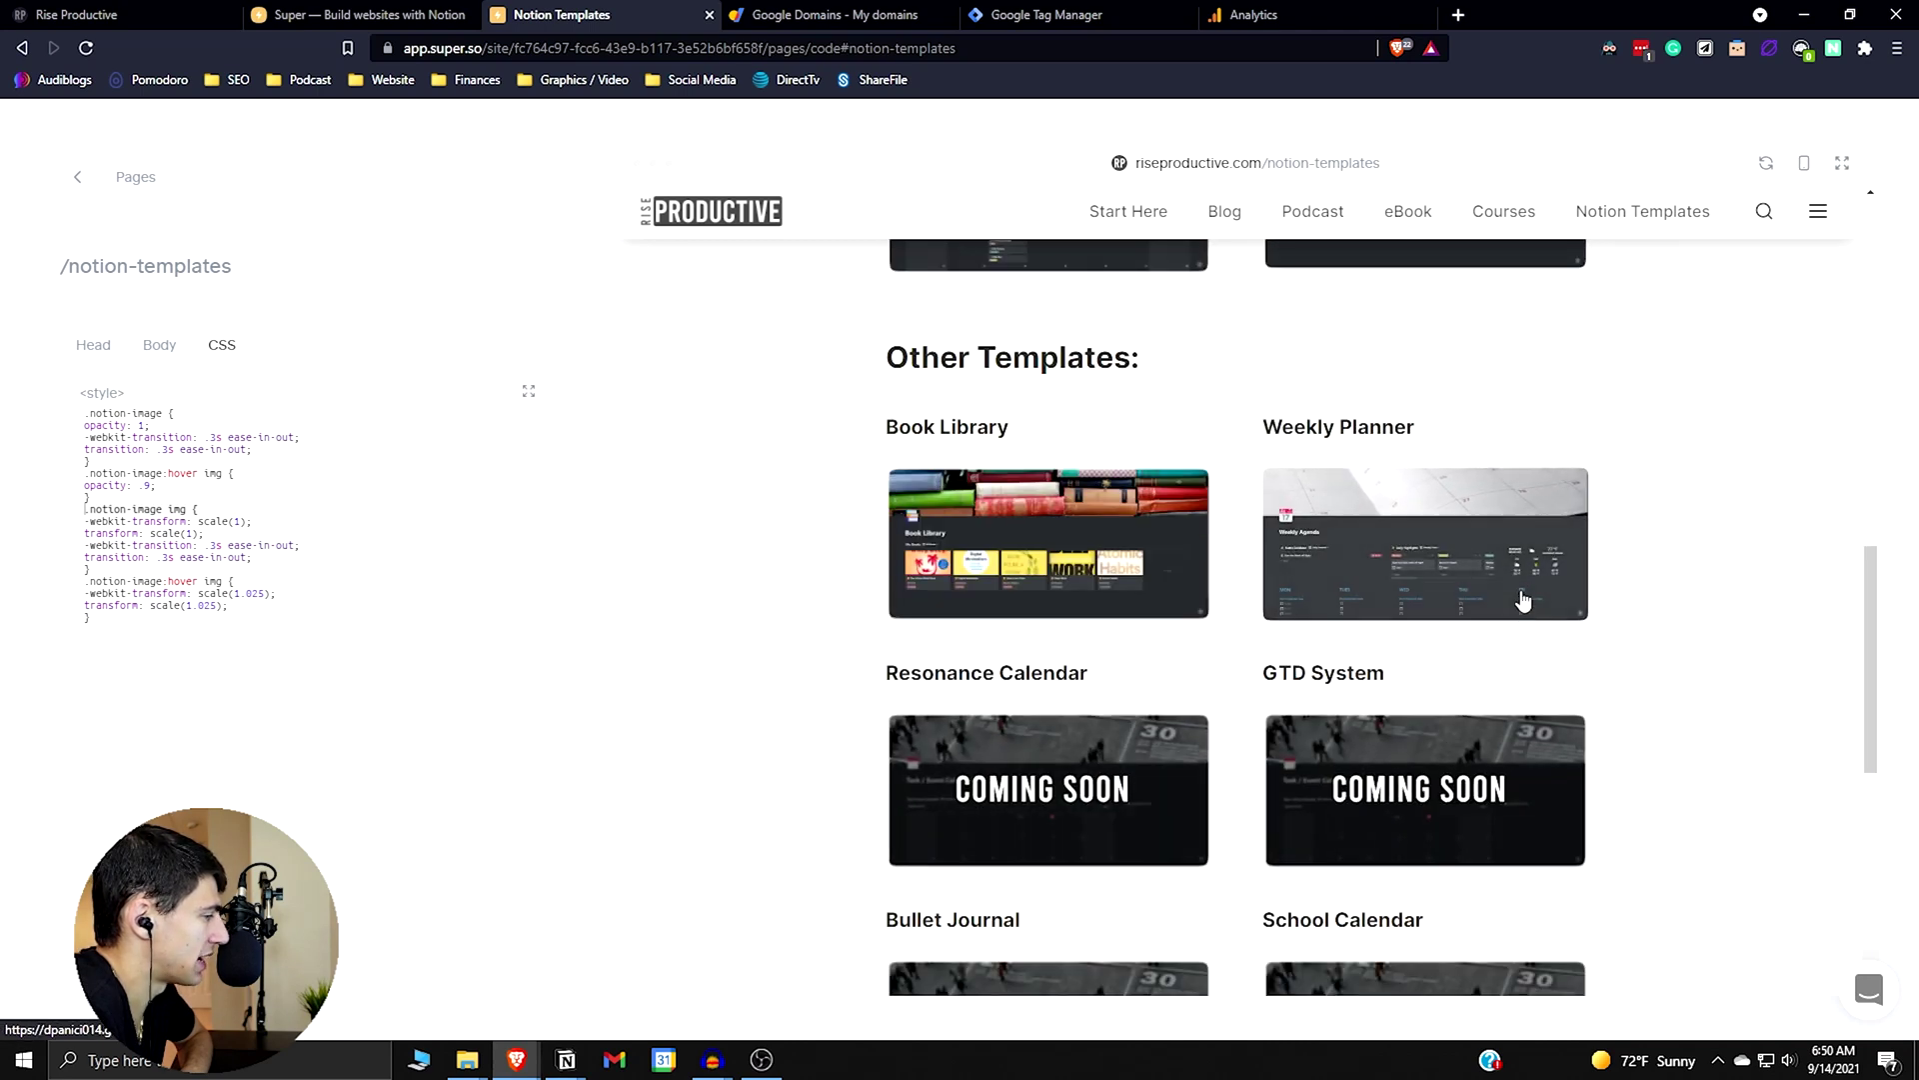
{"action": "scroll", "coordinate": [1523, 600], "scroll_direction": "up", "scroll_amount": 7}
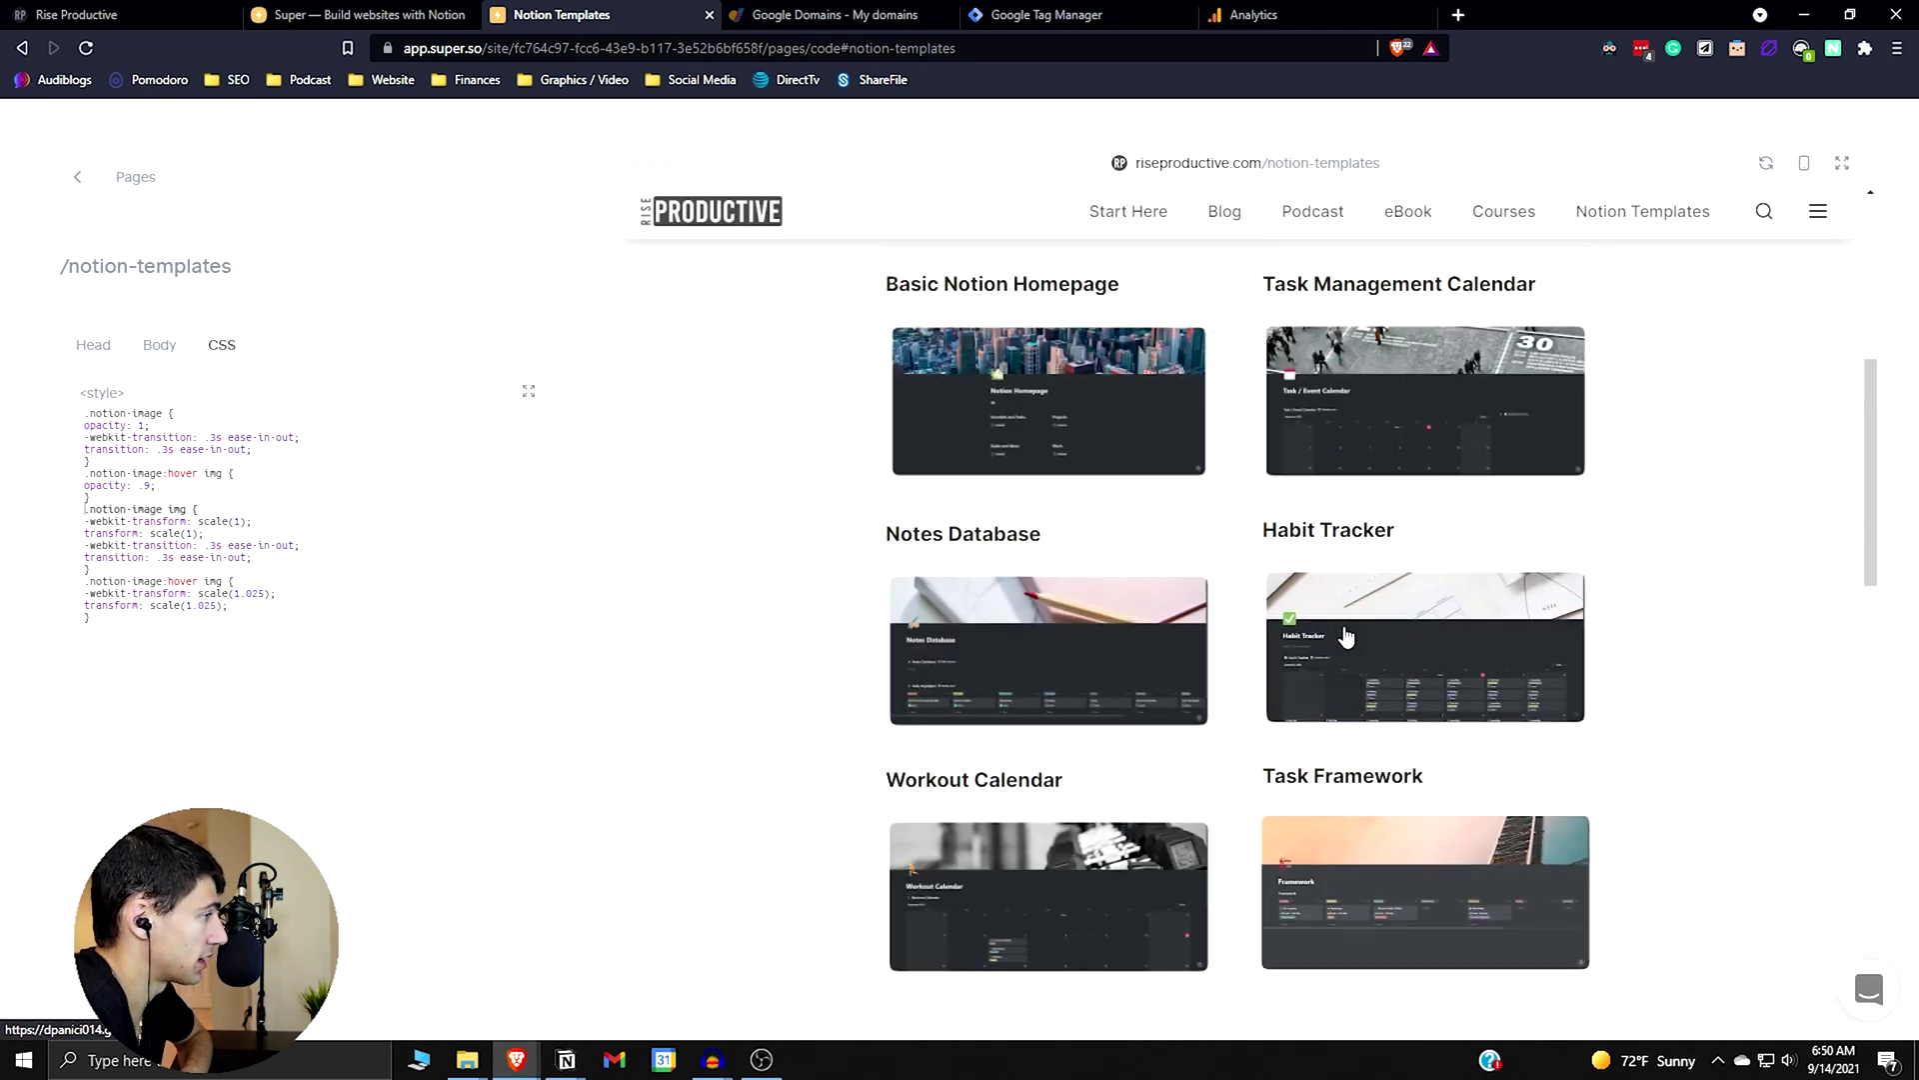
{"action": "scroll", "coordinate": [1249, 600], "scroll_direction": "up", "scroll_amount": 4}
{"action": "scroll", "coordinate": [1148, 560], "scroll_direction": "down", "scroll_amount": 2}
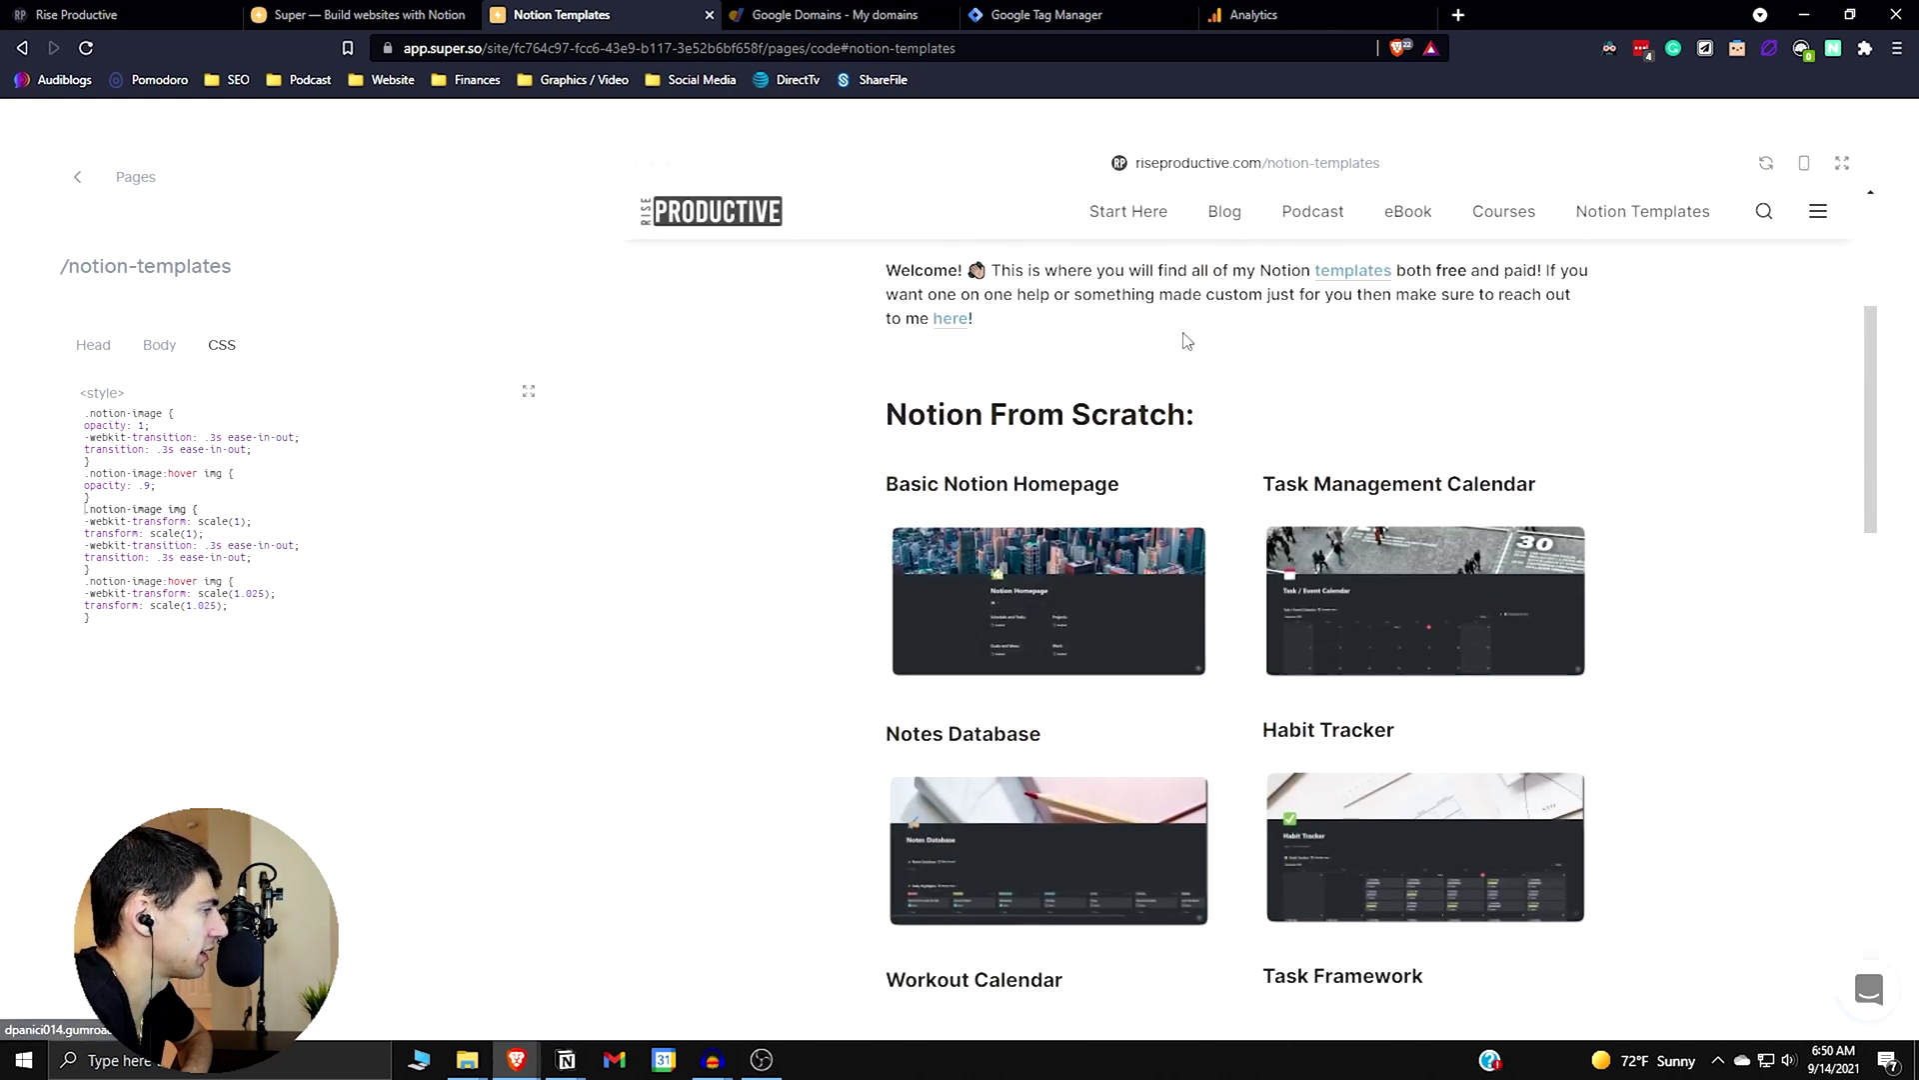
{"action": "scroll", "coordinate": [1160, 355], "scroll_direction": "down", "scroll_amount": 1}
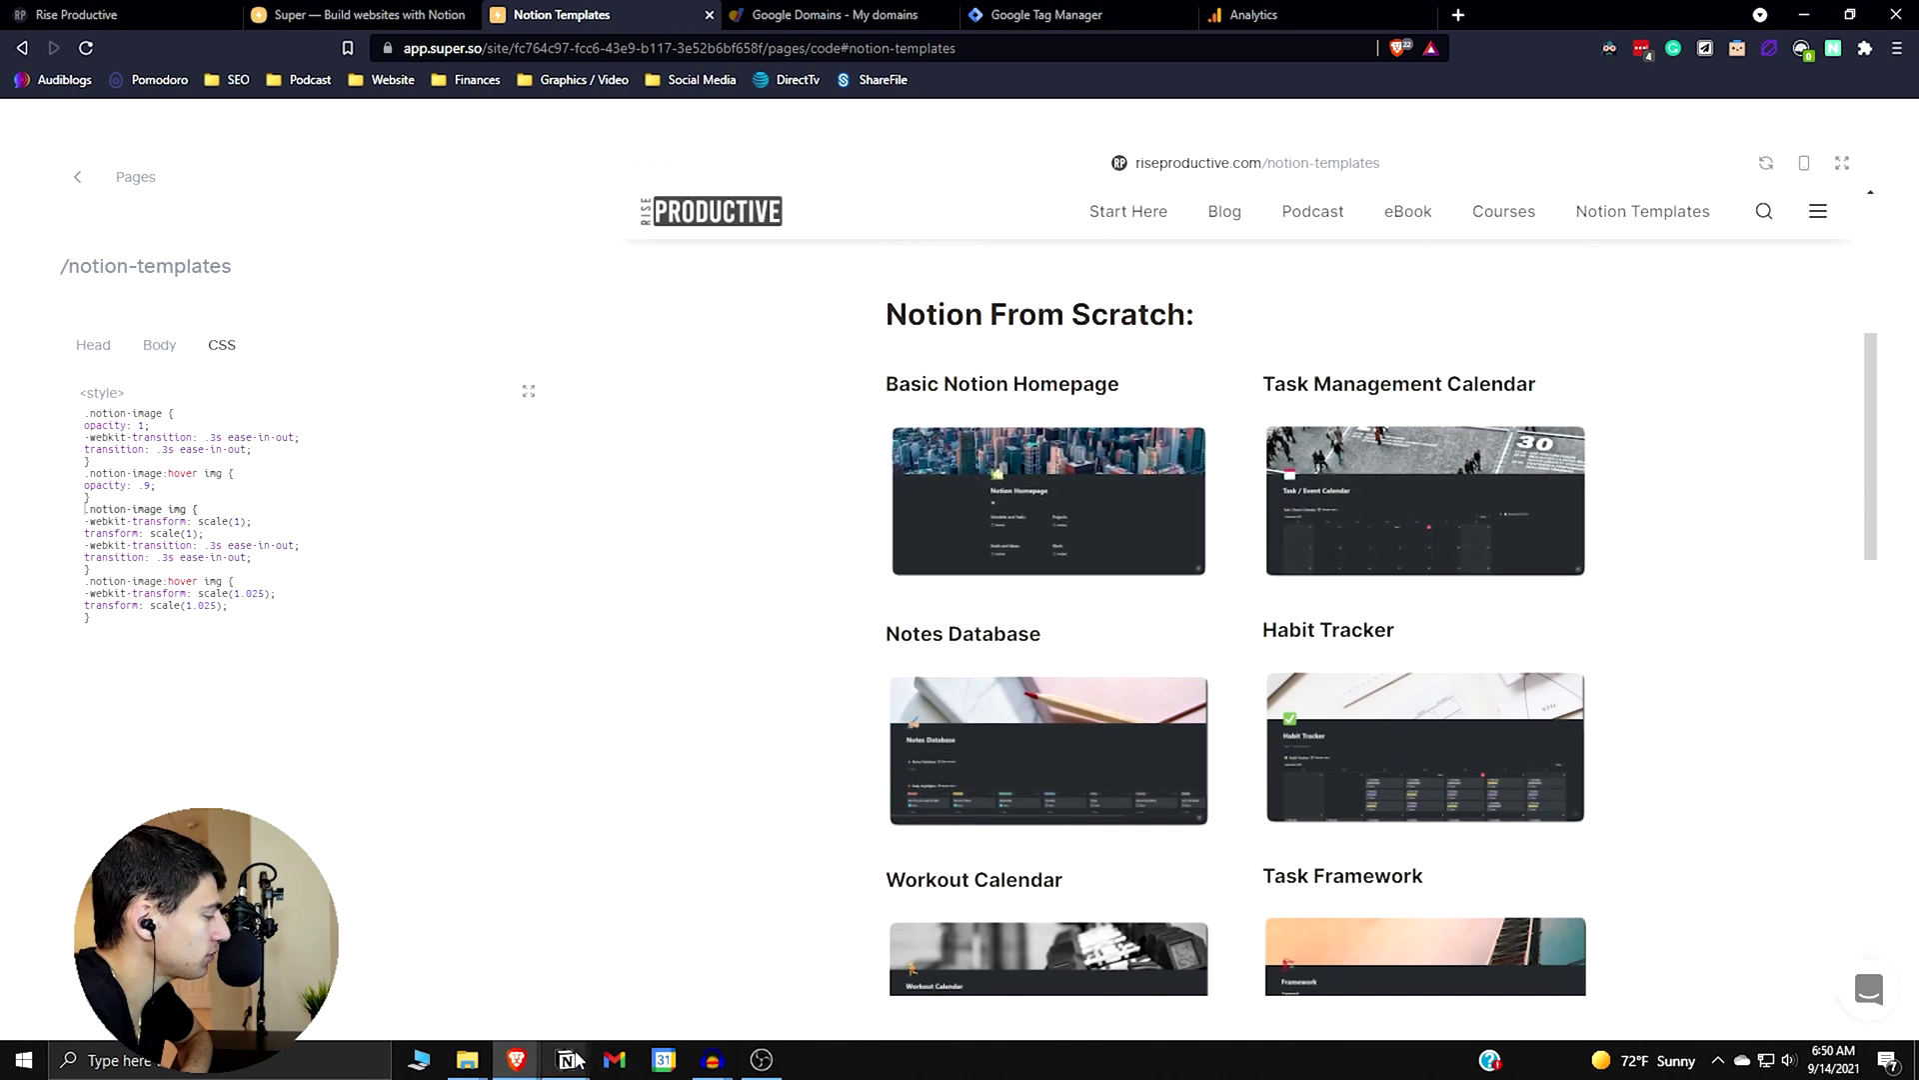
- In Notion's Resources gallery, open the Notion Templates card as a full page to show its template gallery
{"action": "mouse_move", "coordinate": [575, 1057]}
{"action": "left_click", "coordinate": [757, 918]}
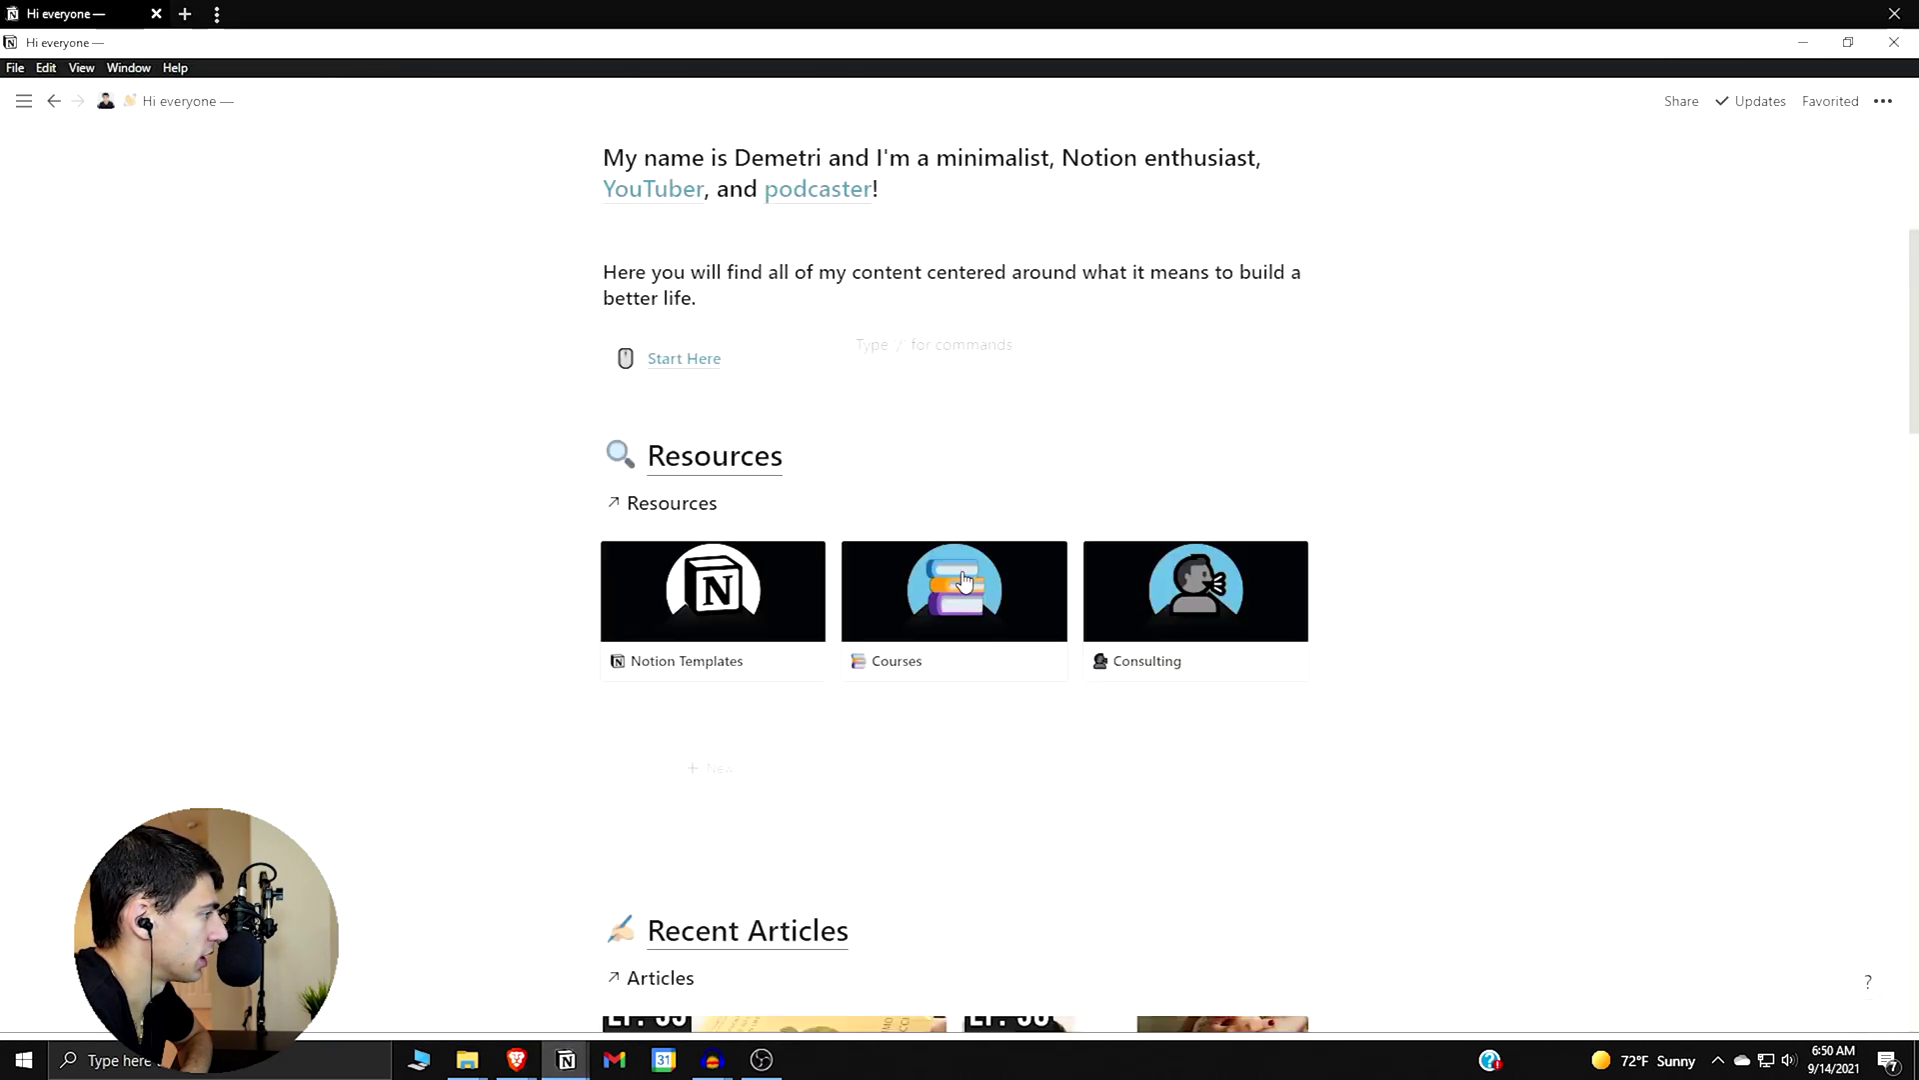
{"action": "scroll", "coordinate": [962, 580], "scroll_direction": "down", "scroll_amount": 1}
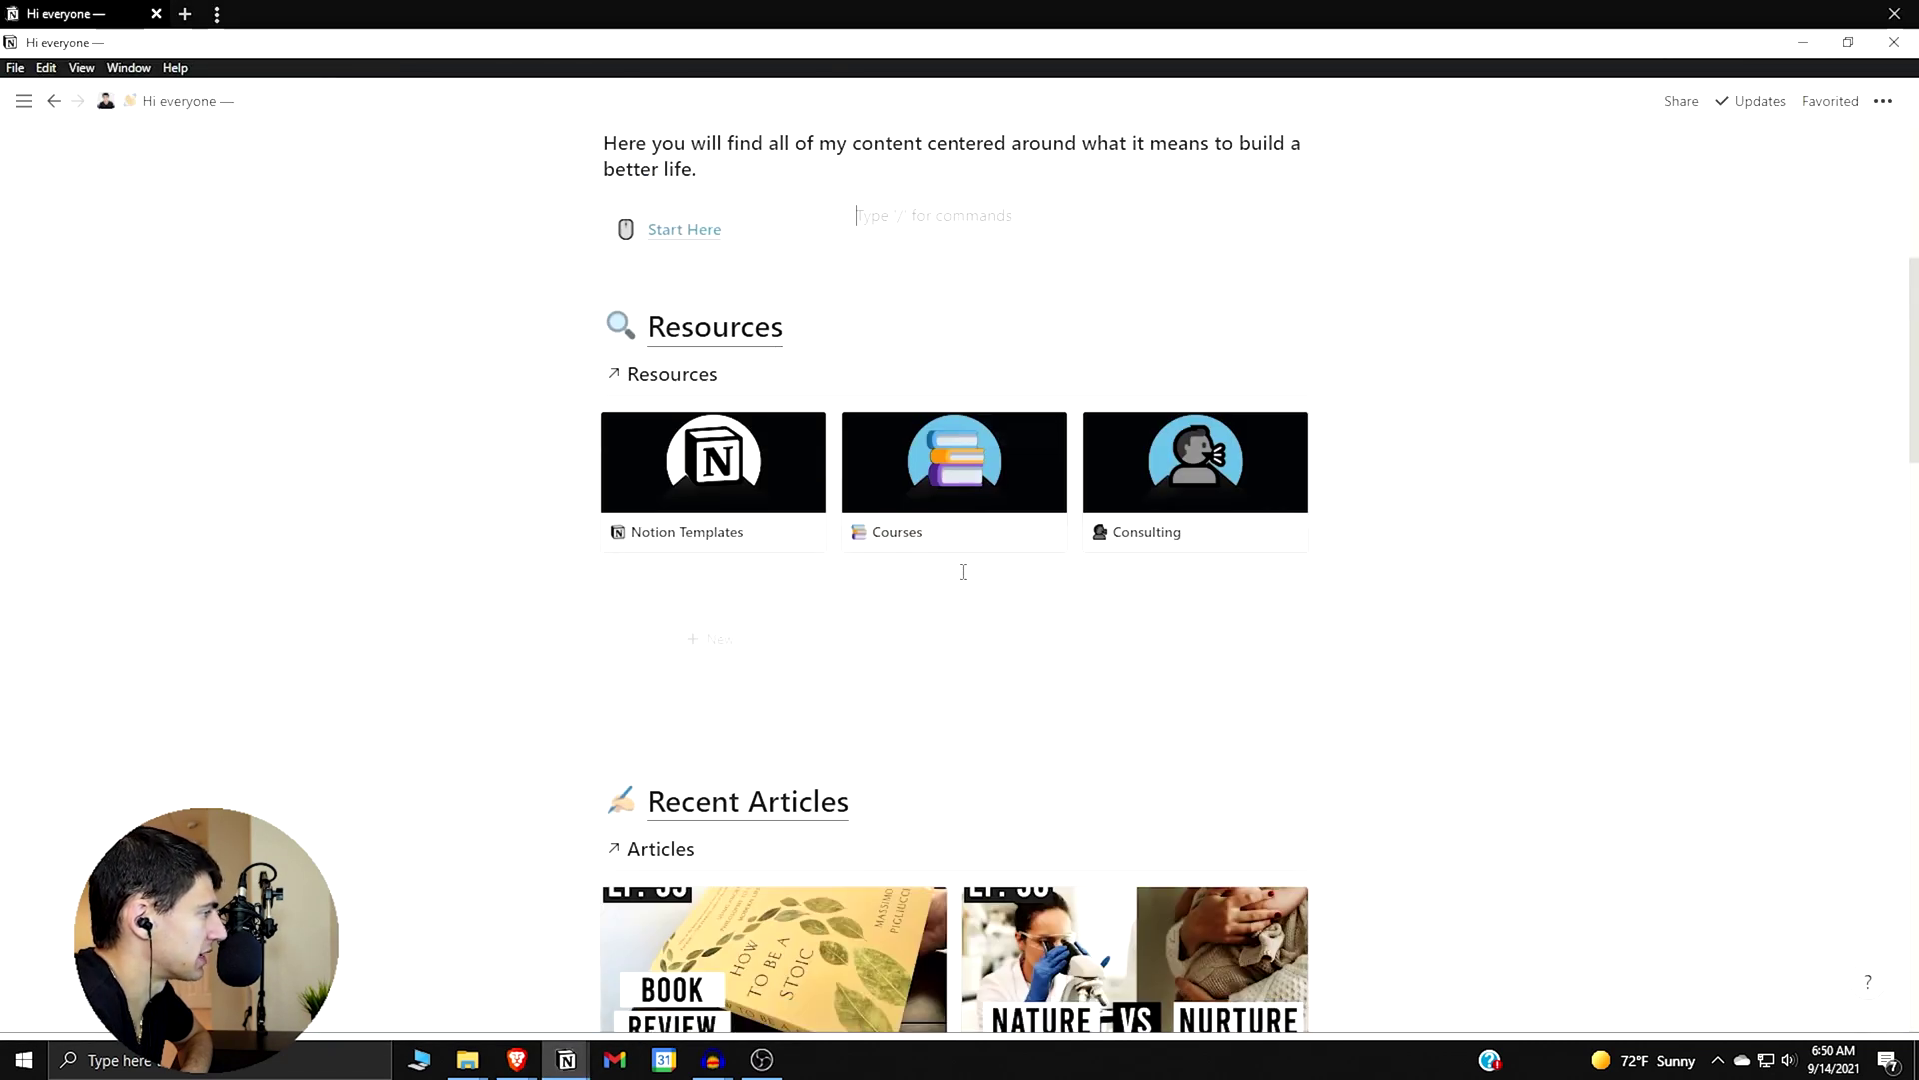
{"action": "left_click", "coordinate": [872, 507]}
{"action": "left_click", "coordinate": [261, 507]}
{"action": "left_click", "coordinate": [740, 515]}
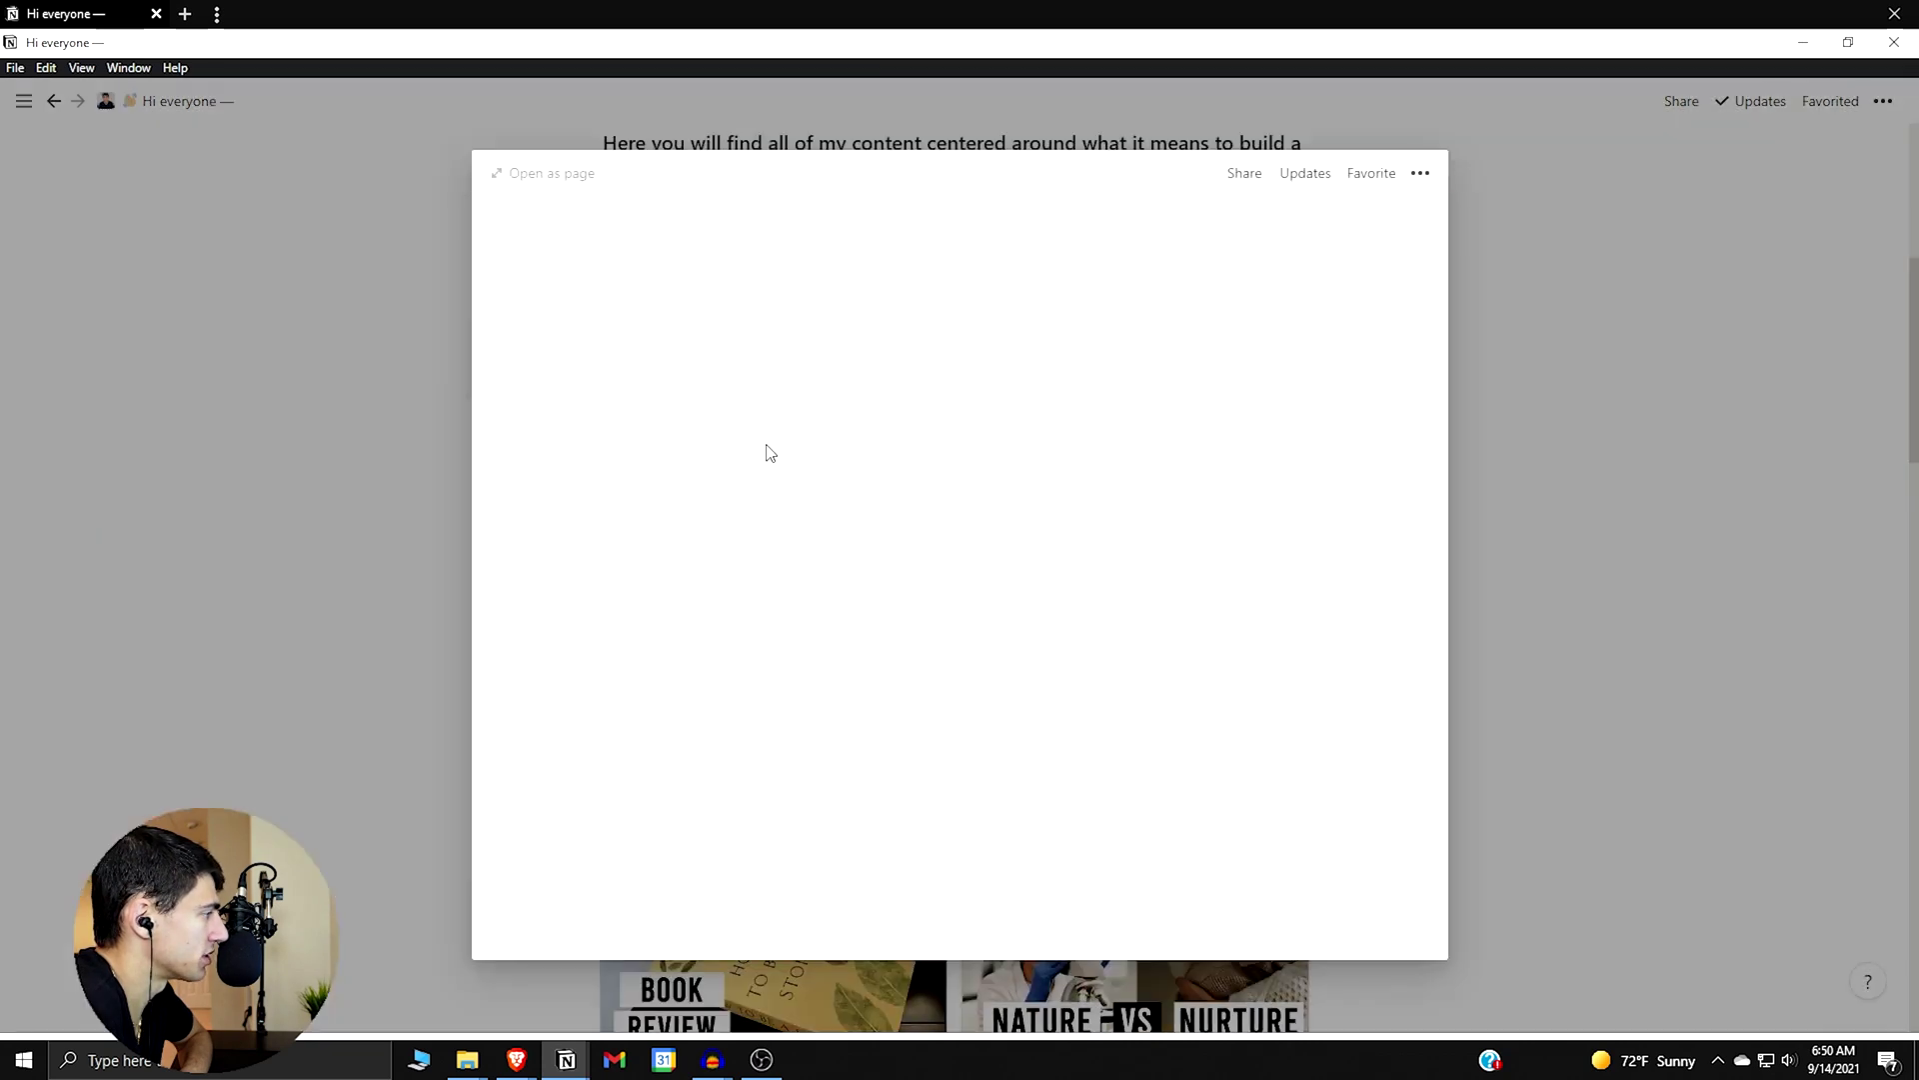
{"action": "left_click", "coordinate": [540, 172]}
{"action": "scroll", "coordinate": [944, 689], "scroll_direction": "down", "scroll_amount": 4}
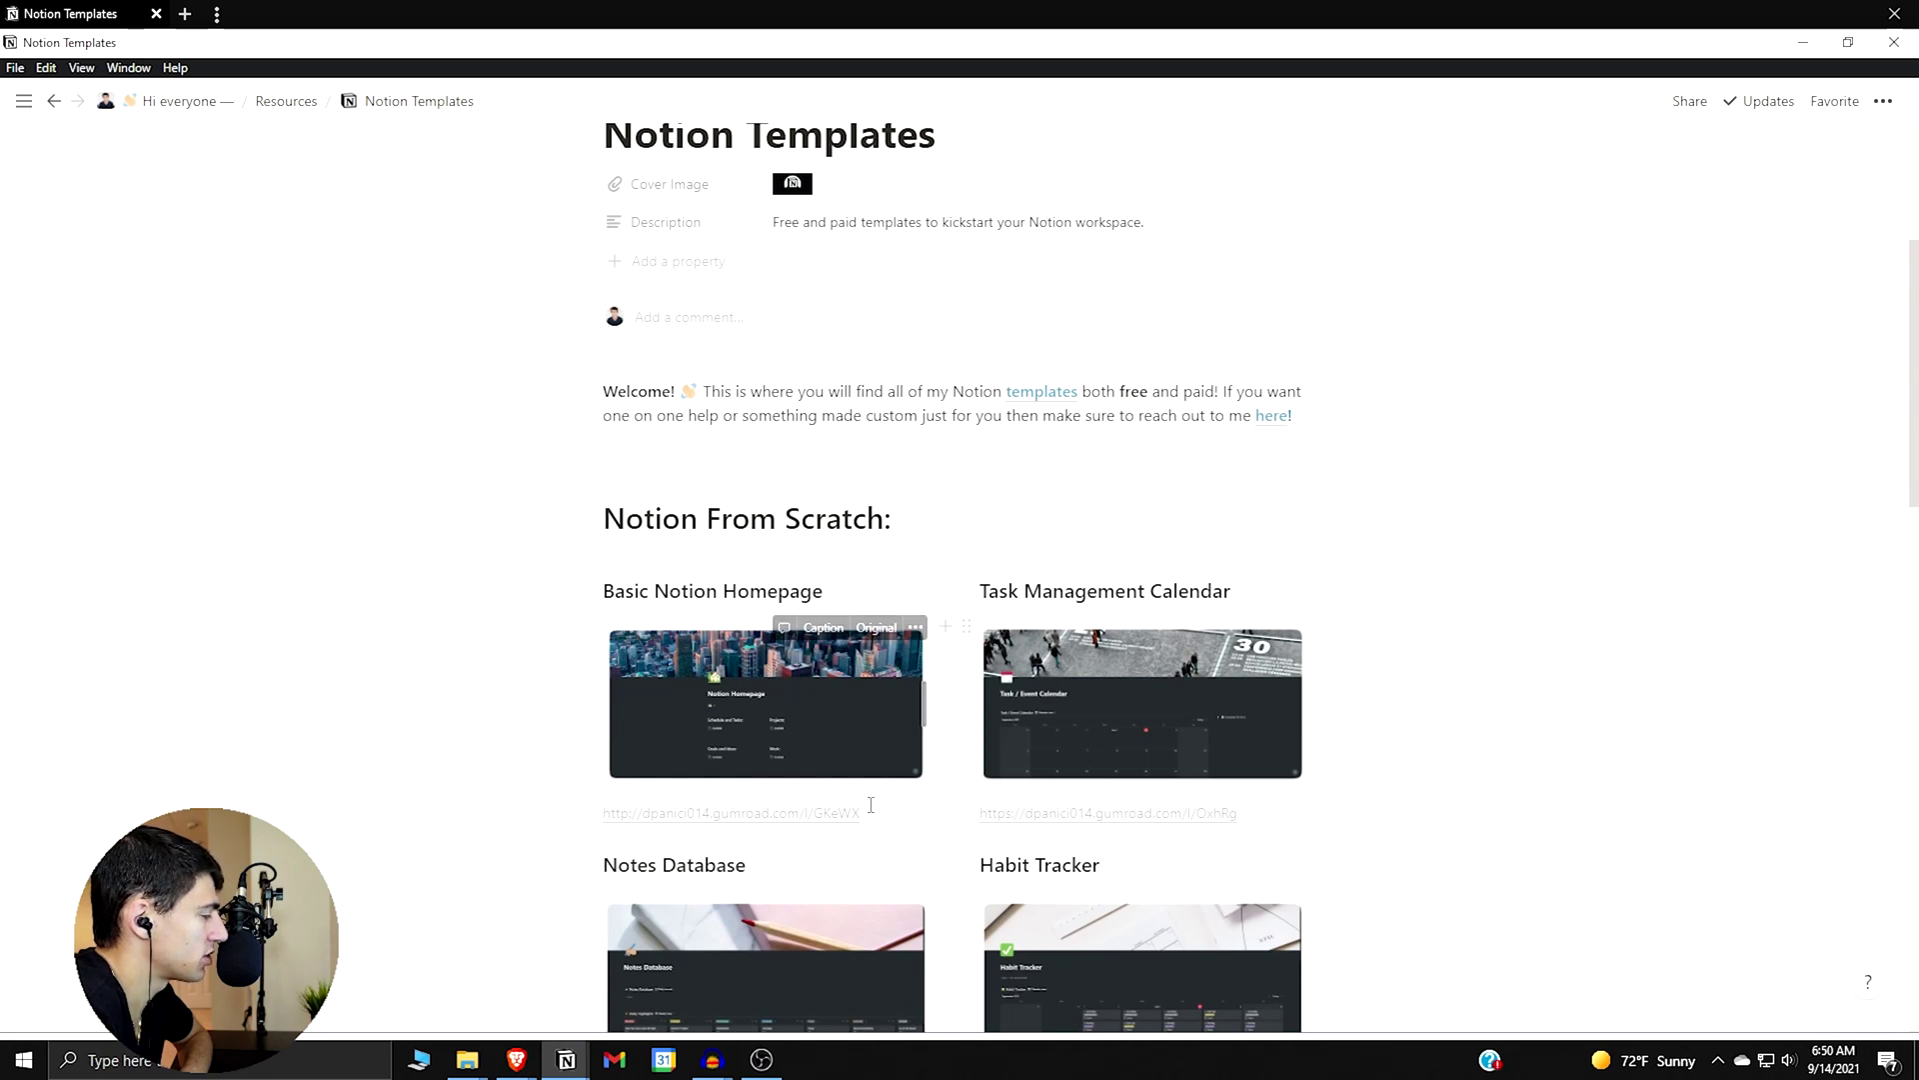
- Open the Basic Notion Homepage Gumroad page from the browser preview, then scroll the /notion-templates preview
{"action": "key", "text": "alt+Tab"}
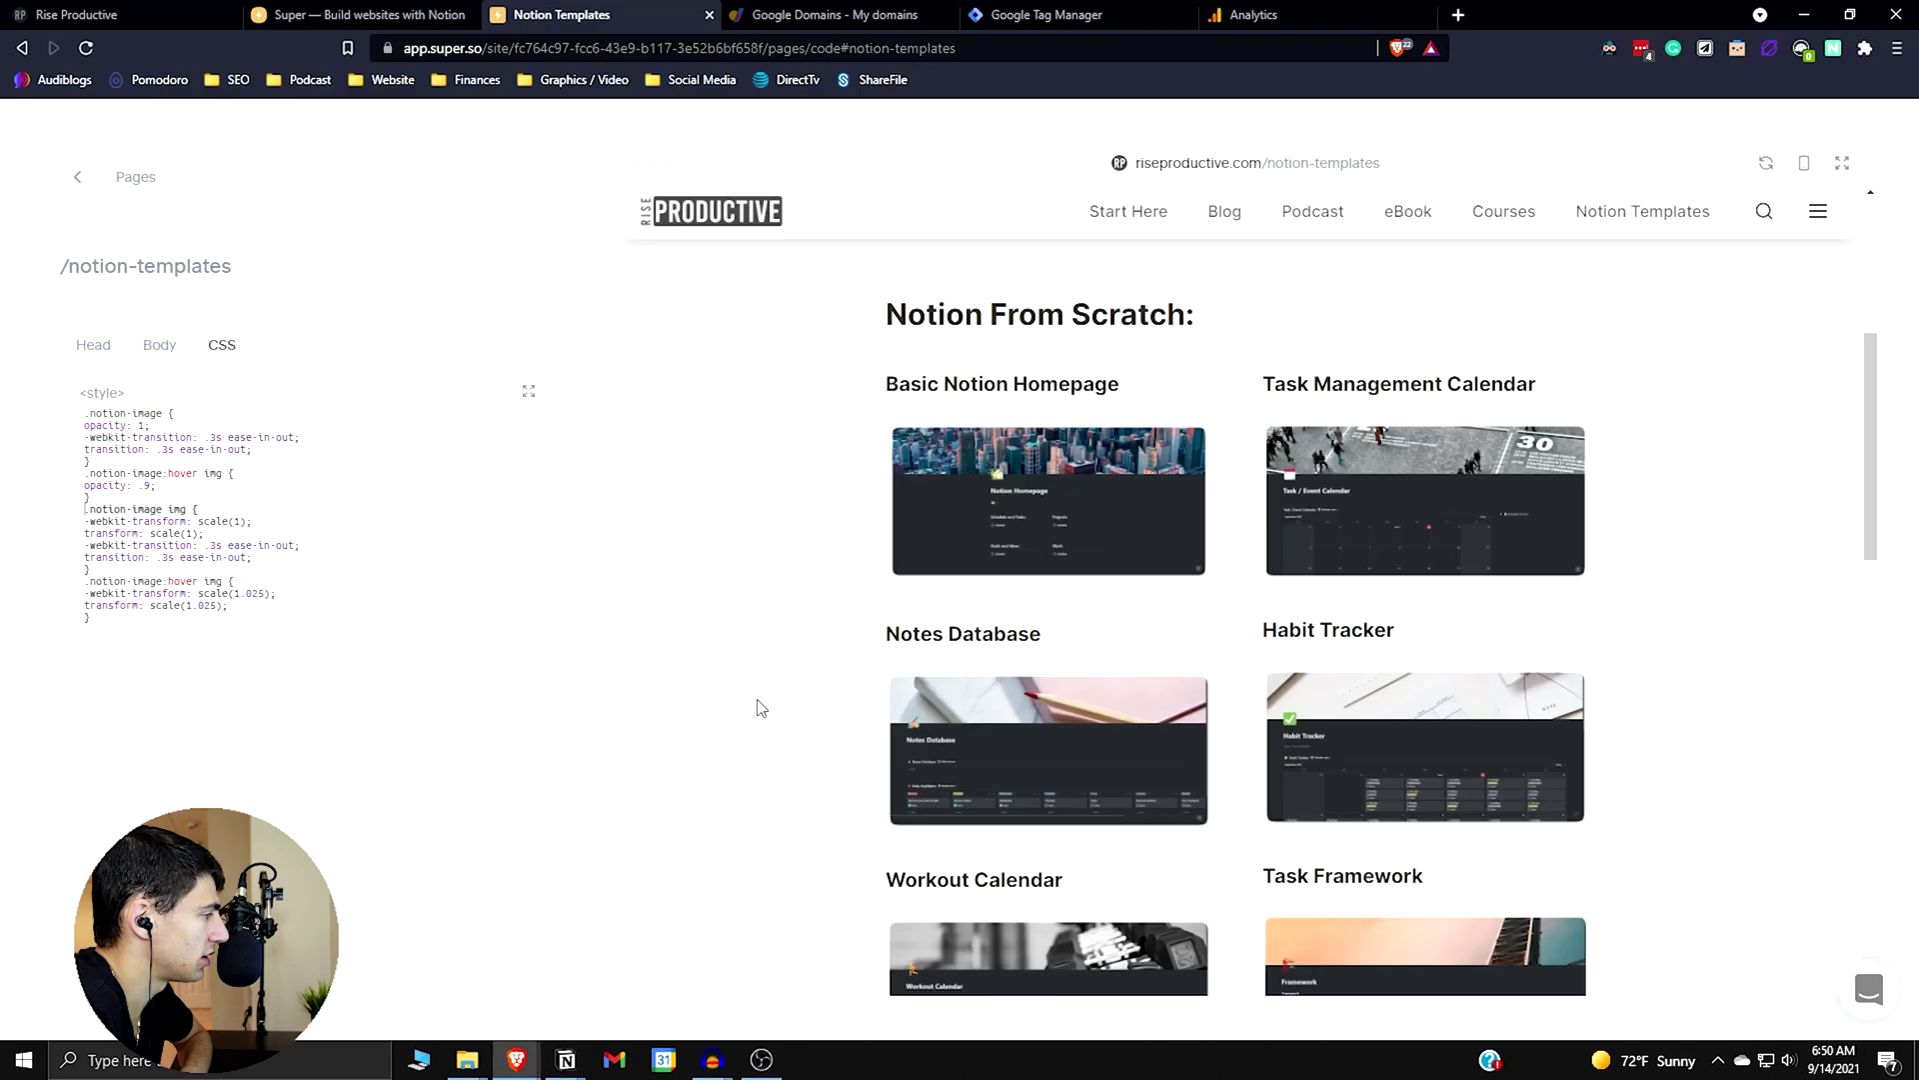
{"action": "left_click", "coordinate": [1149, 515]}
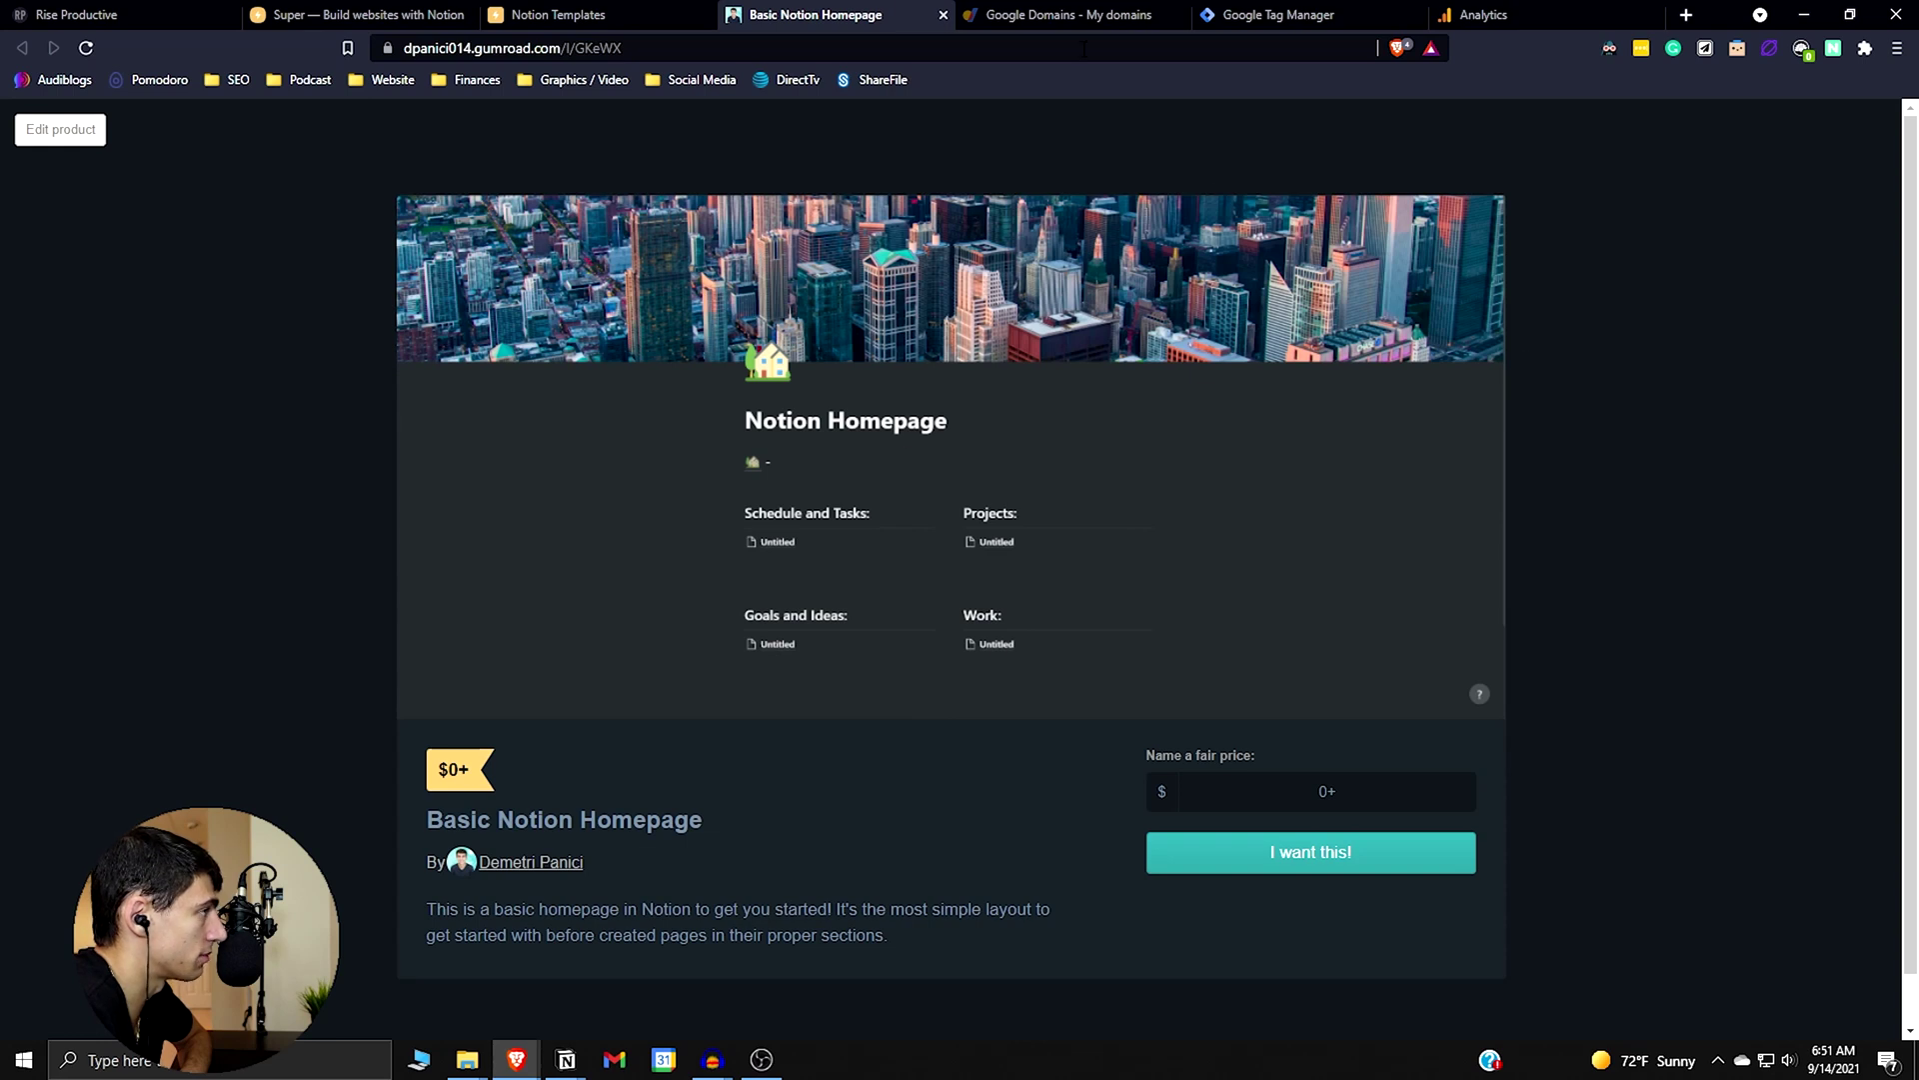
{"action": "left_click", "coordinate": [560, 15]}
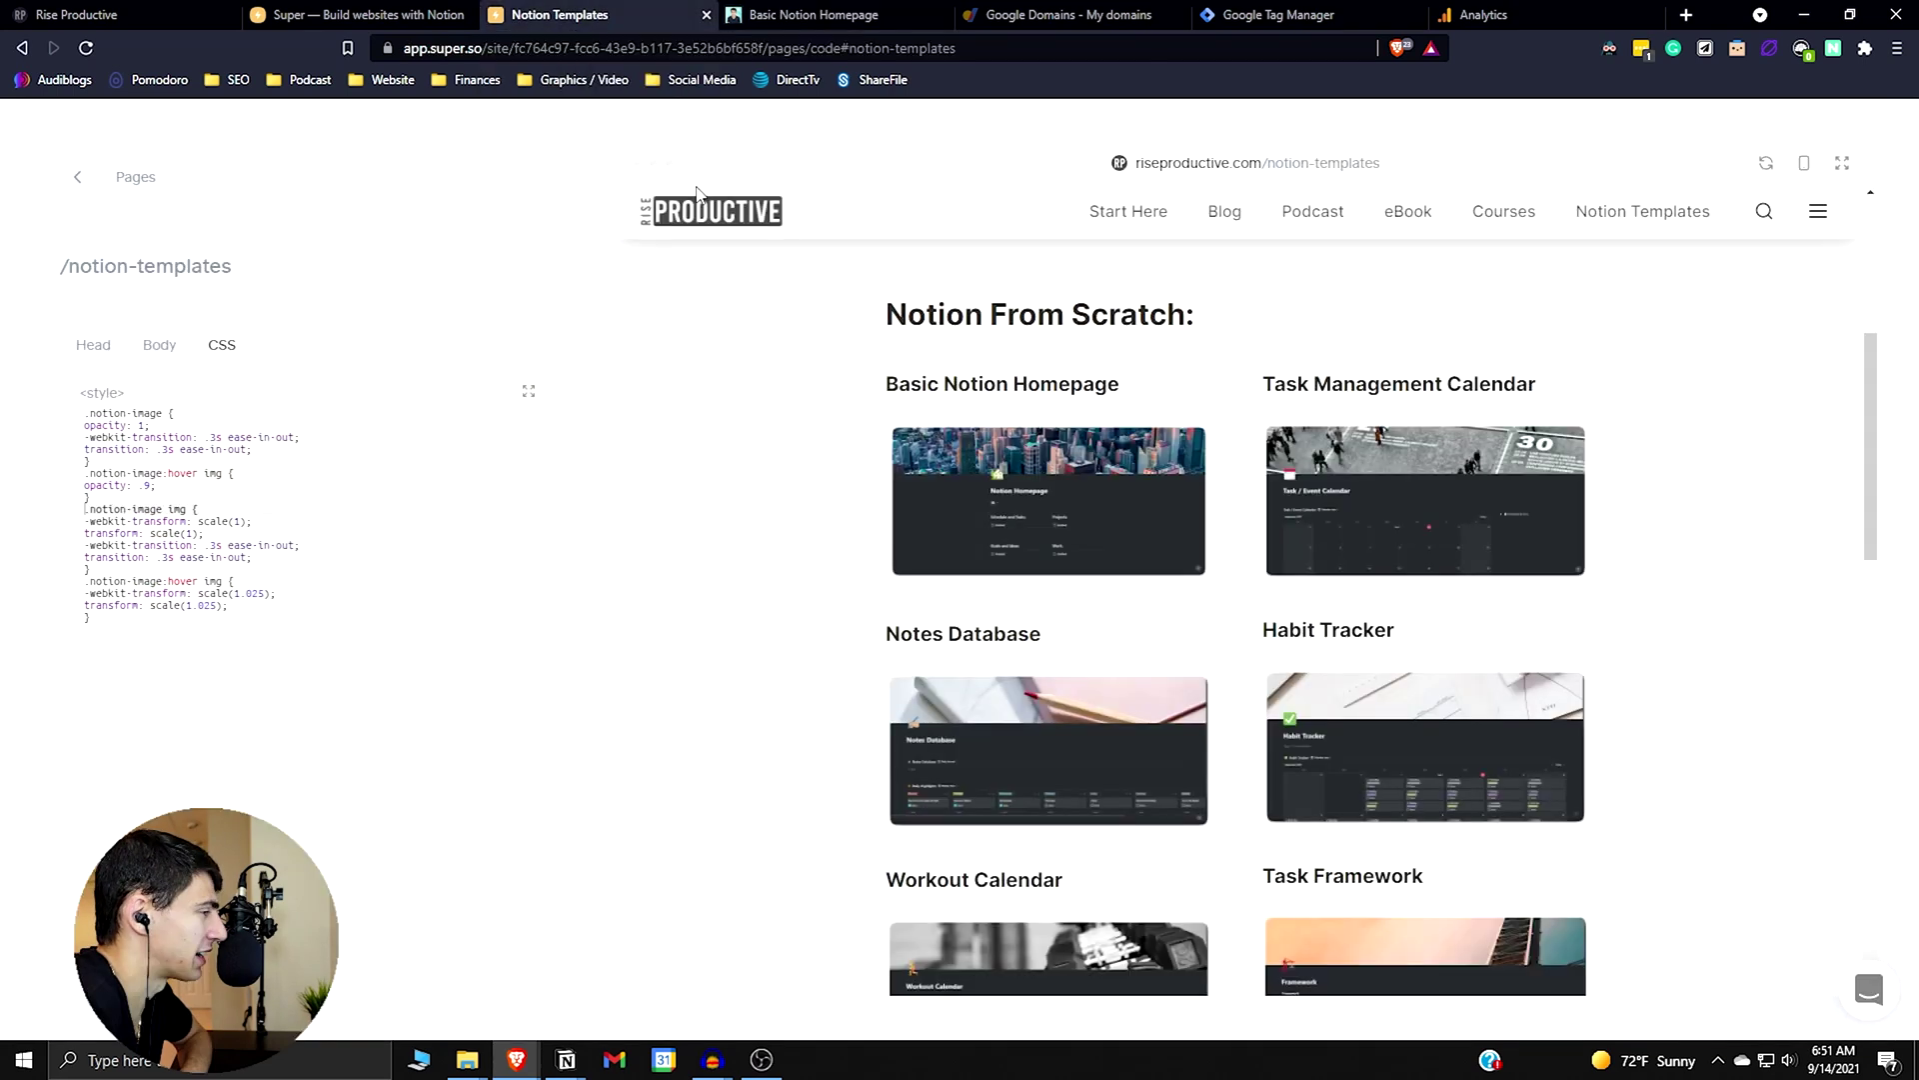
{"action": "scroll", "coordinate": [1372, 682], "scroll_direction": "down", "scroll_amount": 1}
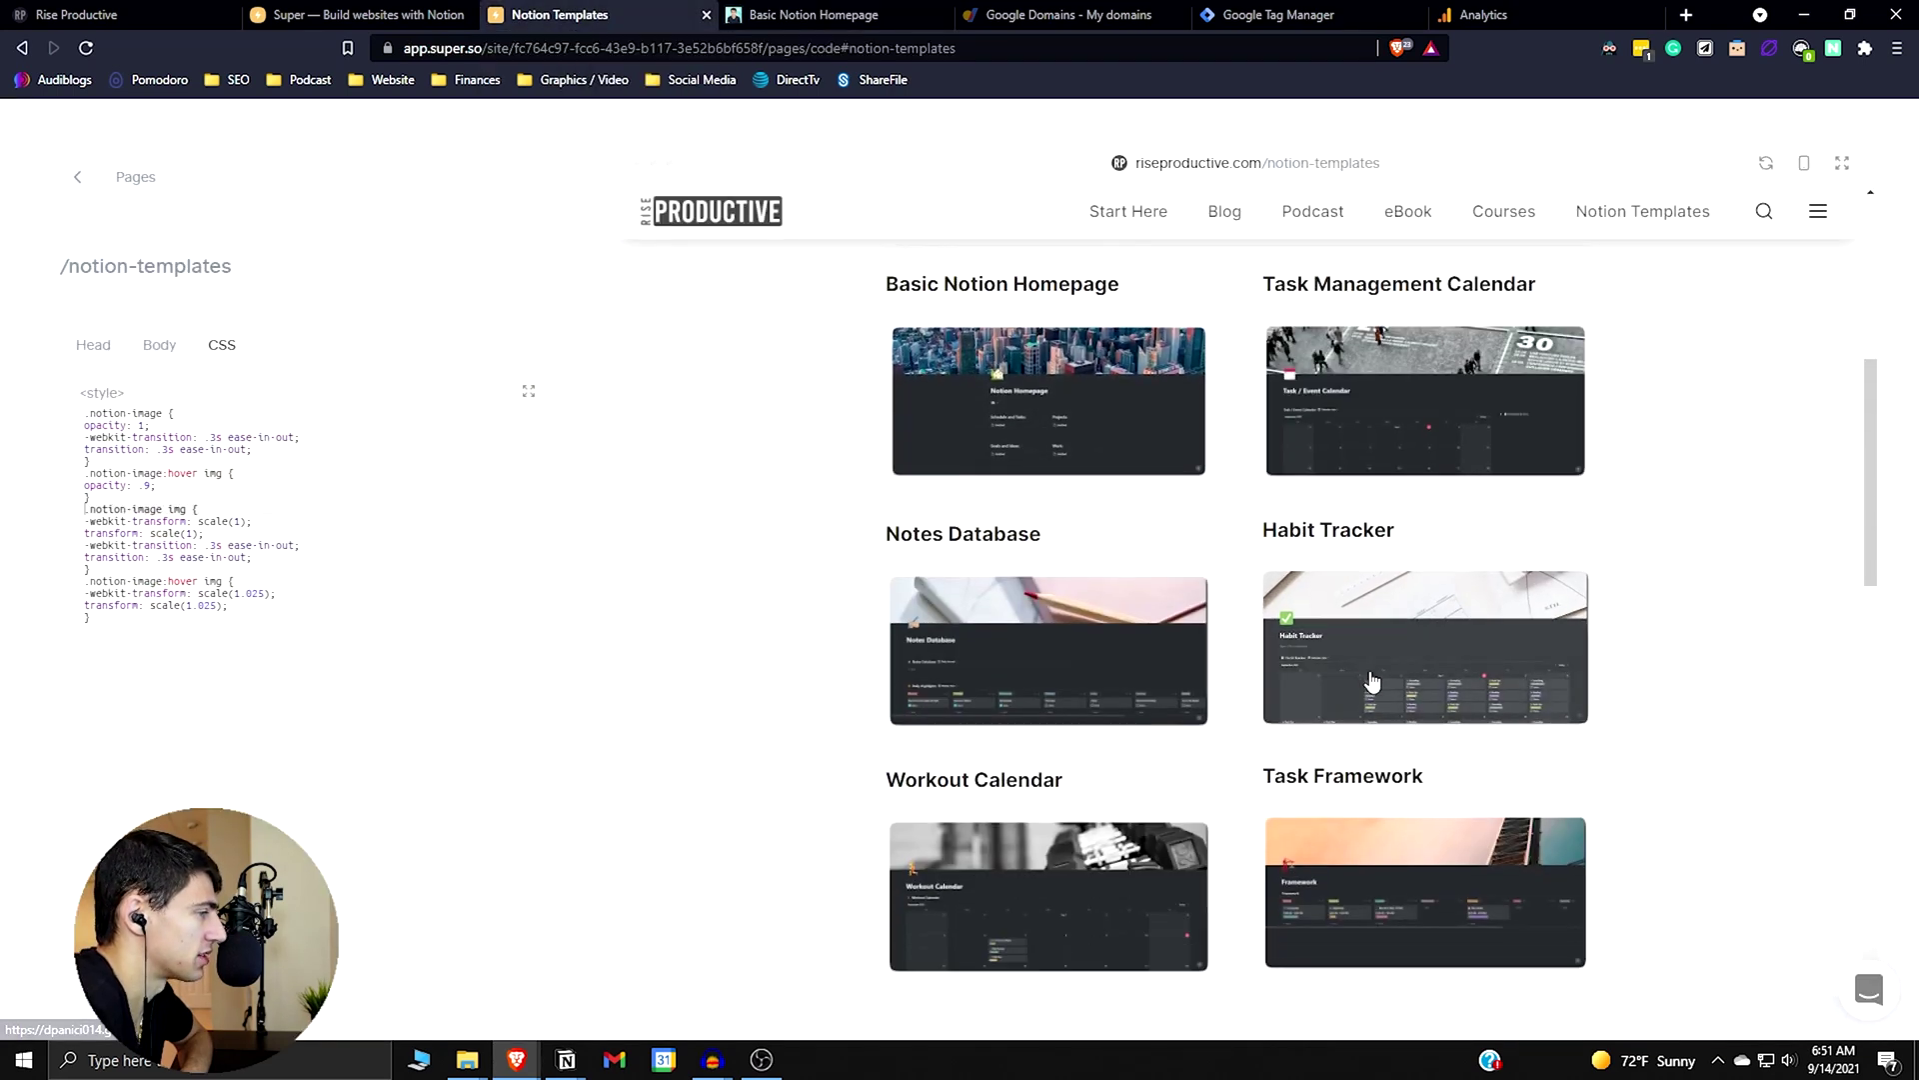
{"action": "scroll", "coordinate": [1393, 737], "scroll_direction": "up", "scroll_amount": 2}
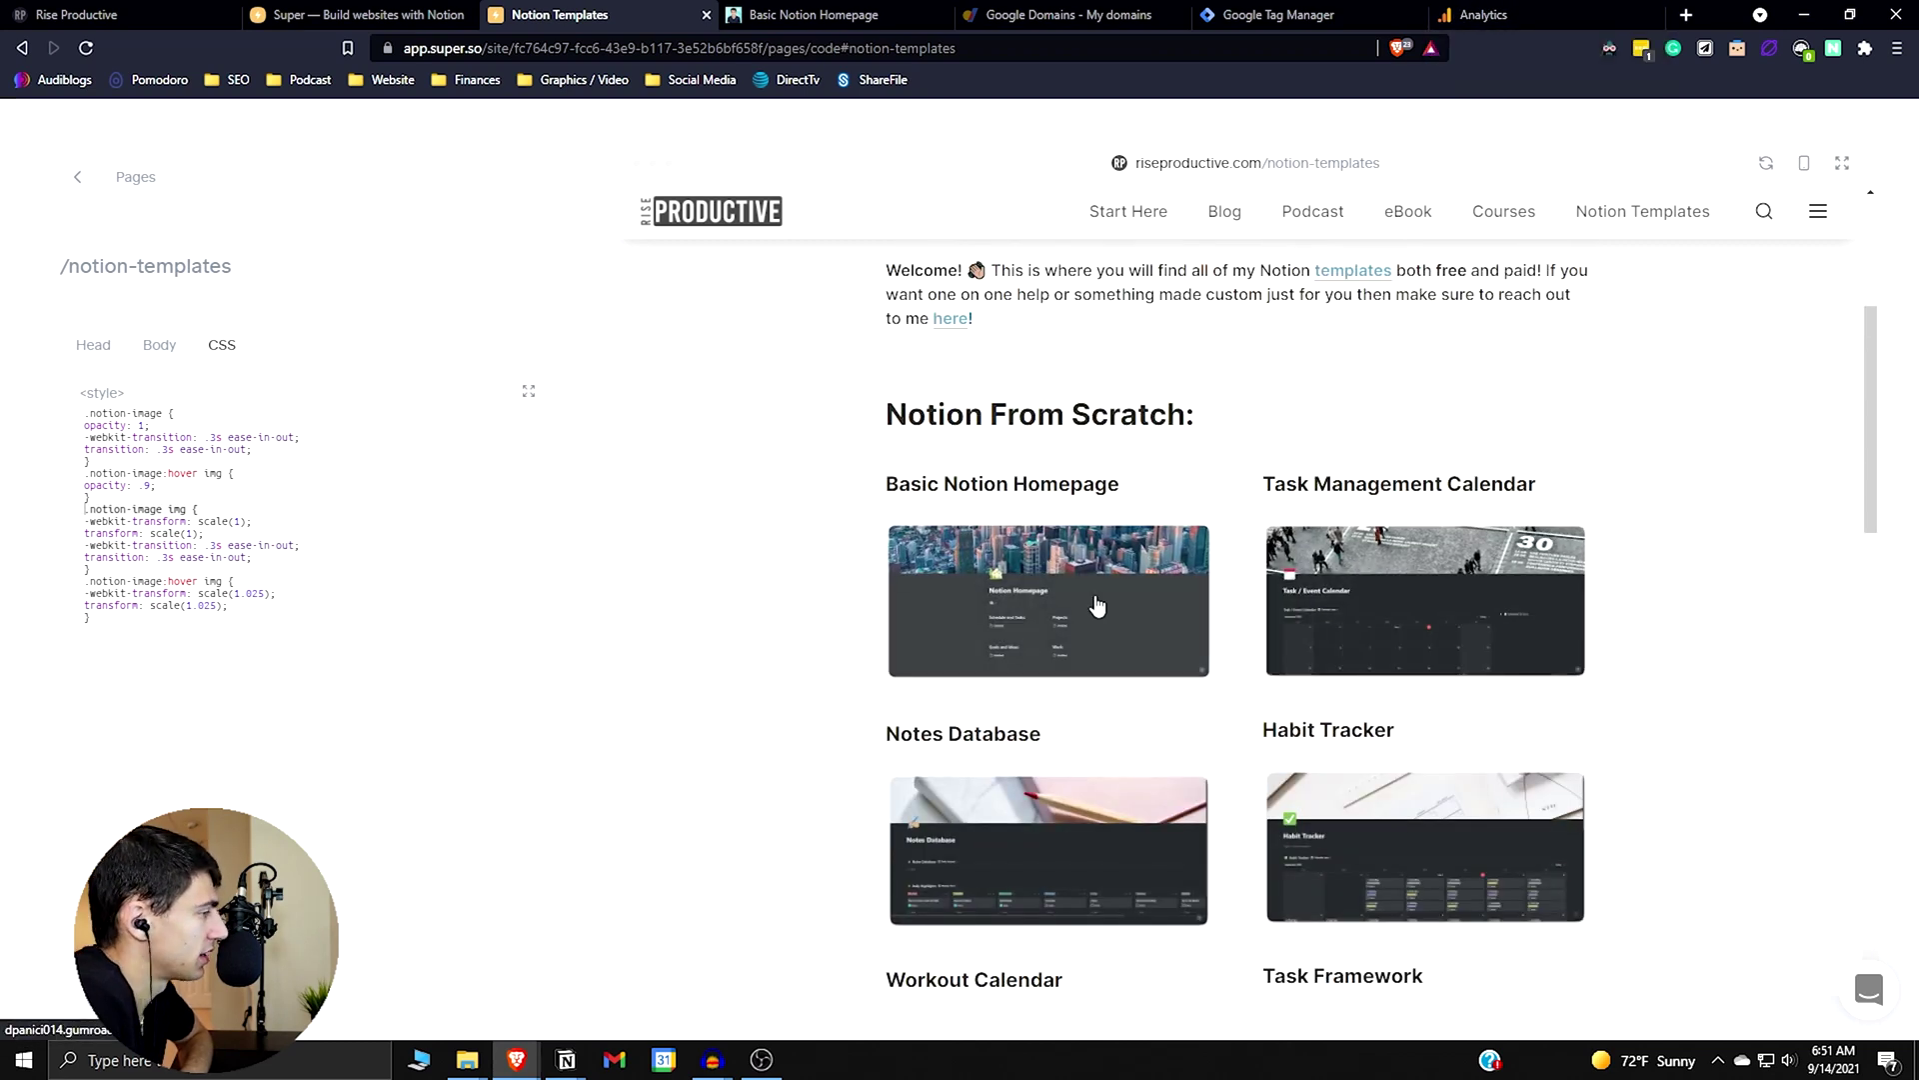
{"action": "scroll", "coordinate": [1097, 605], "scroll_direction": "down", "scroll_amount": 6}
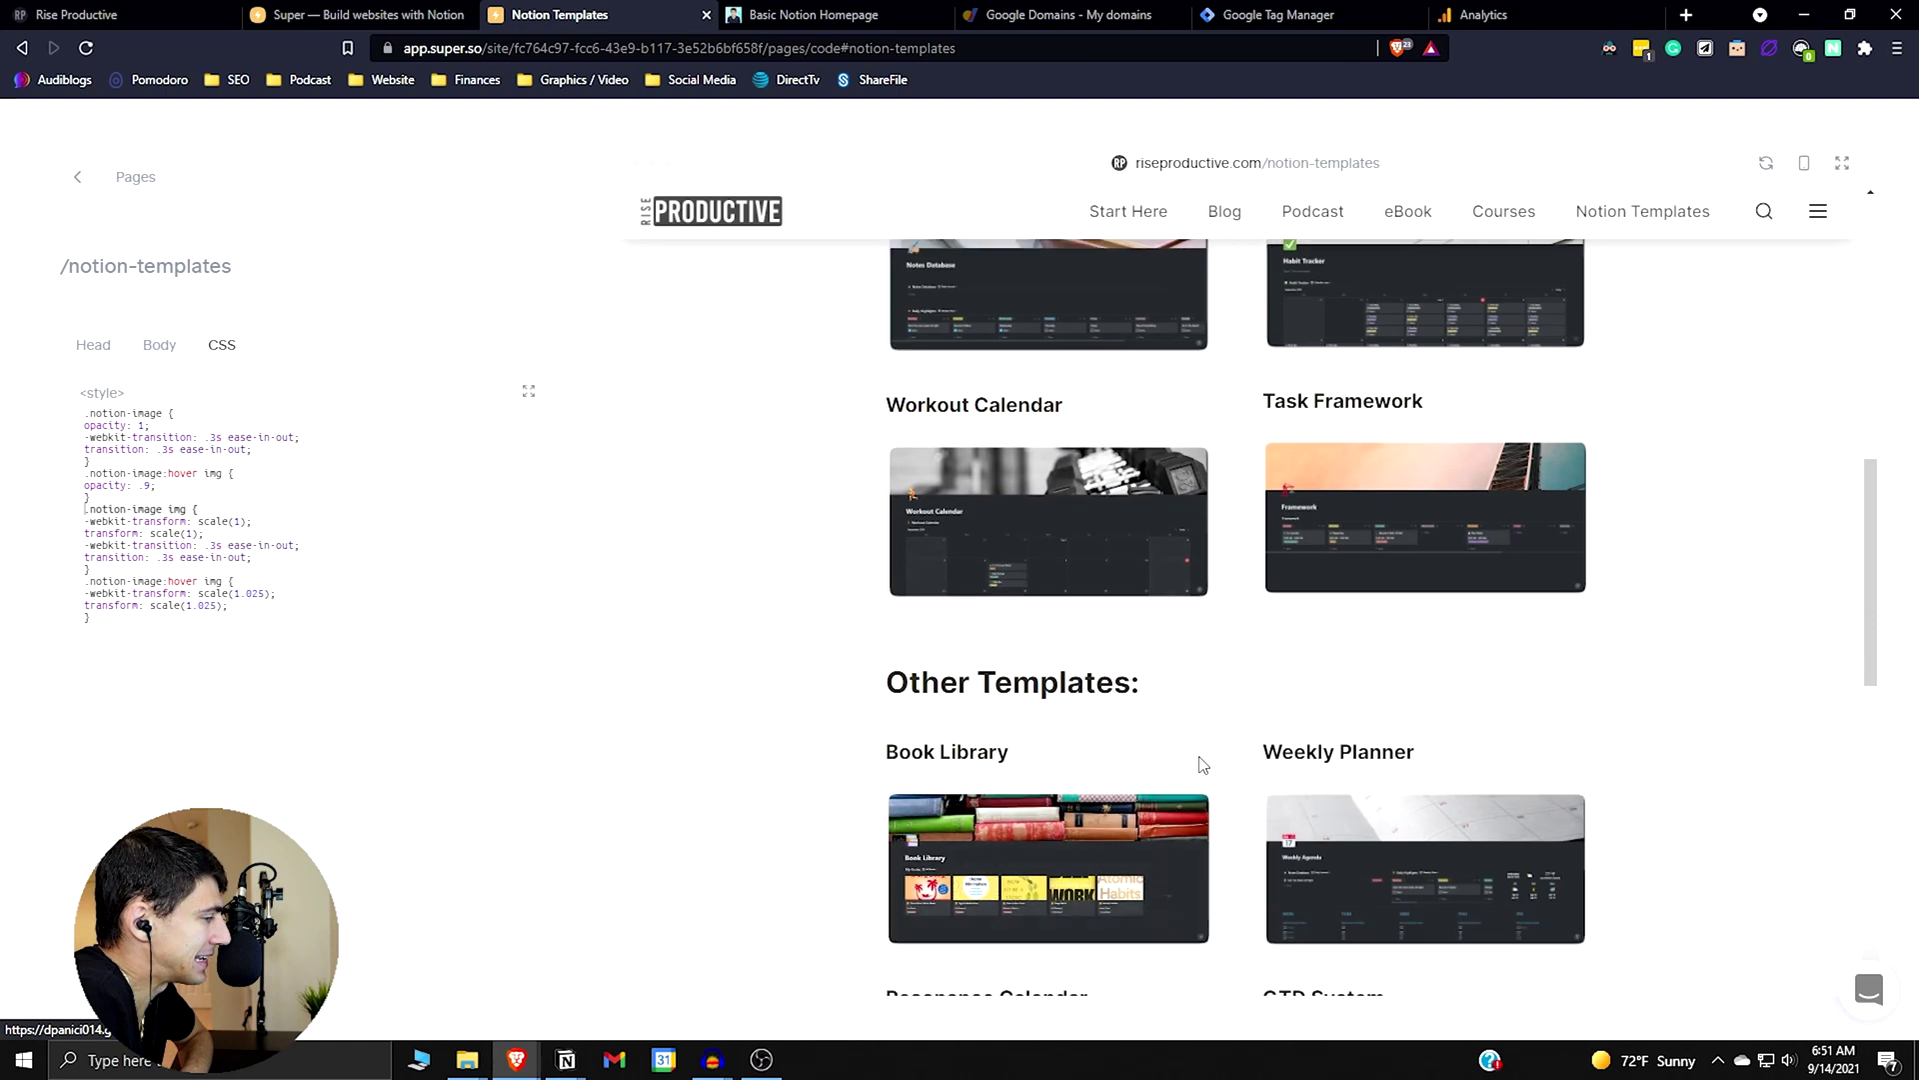
{"action": "scroll", "coordinate": [1457, 849], "scroll_direction": "down", "scroll_amount": 4}
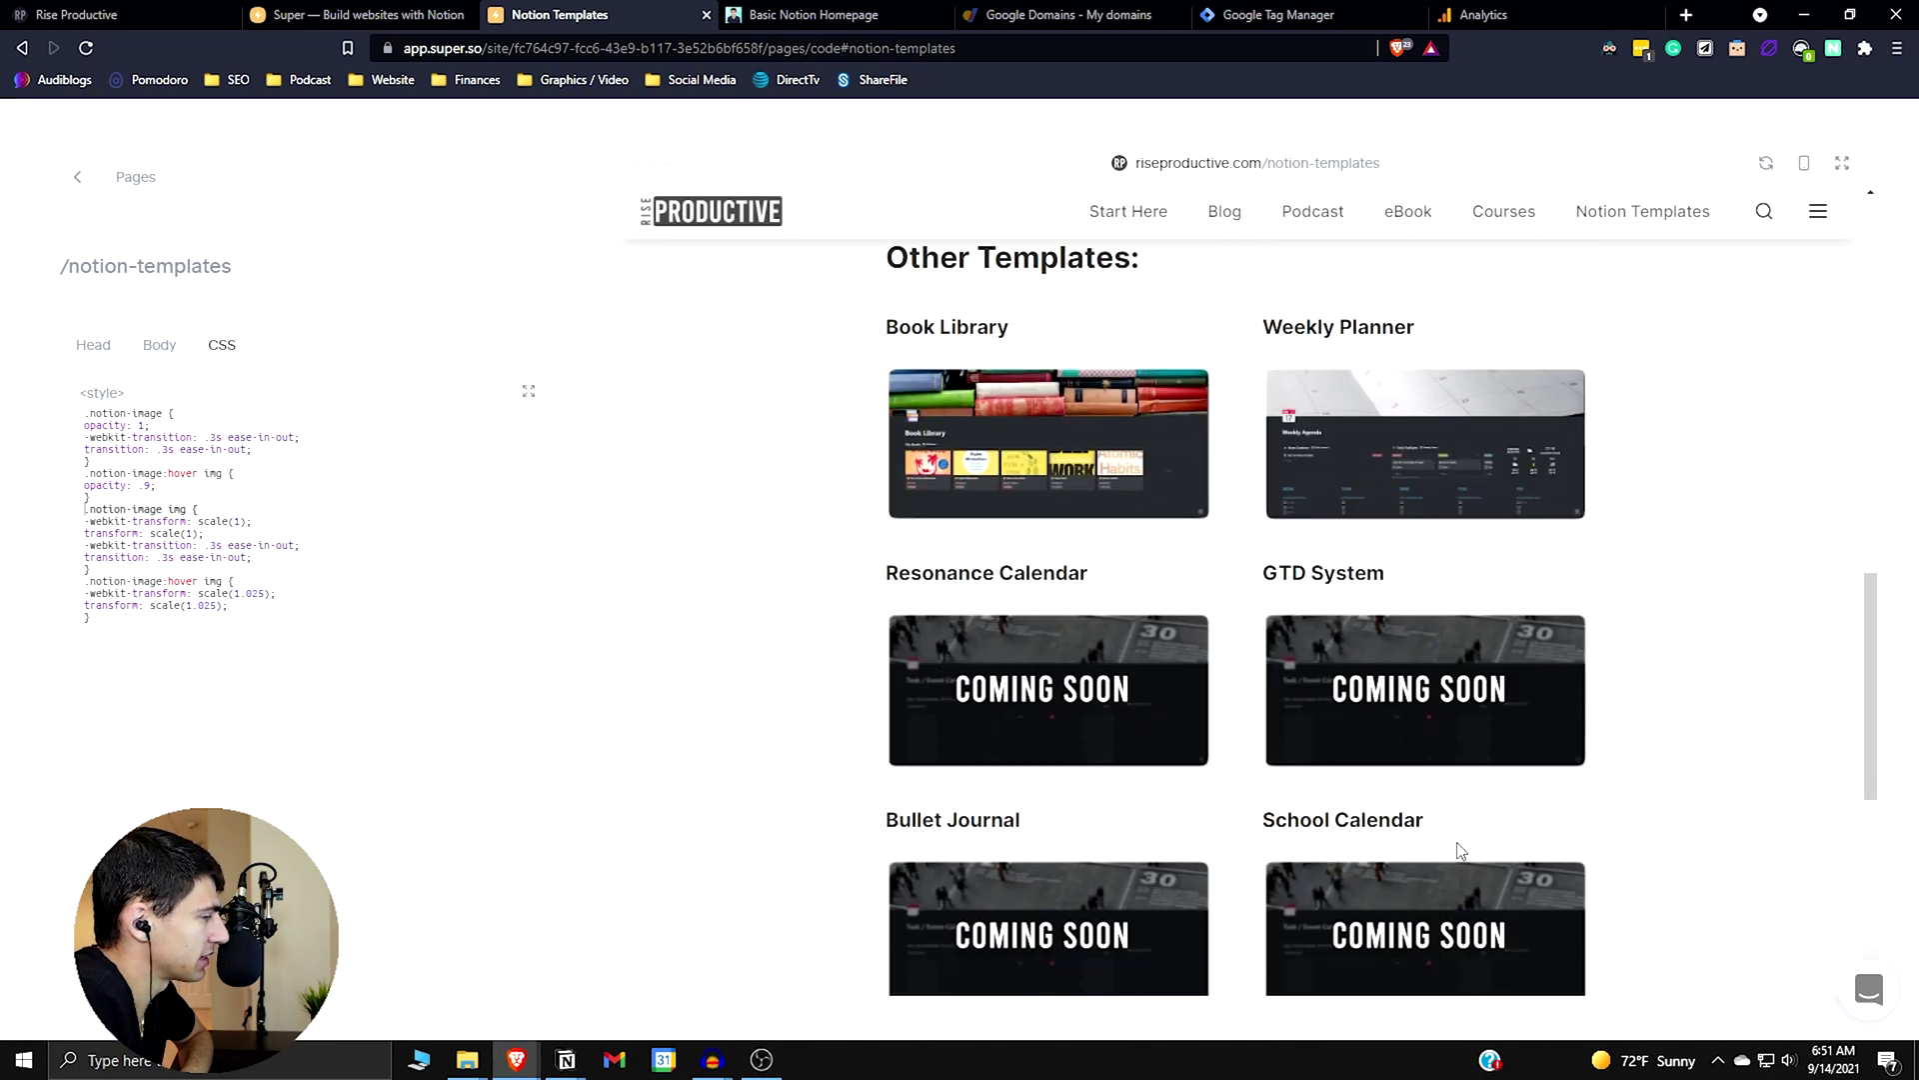